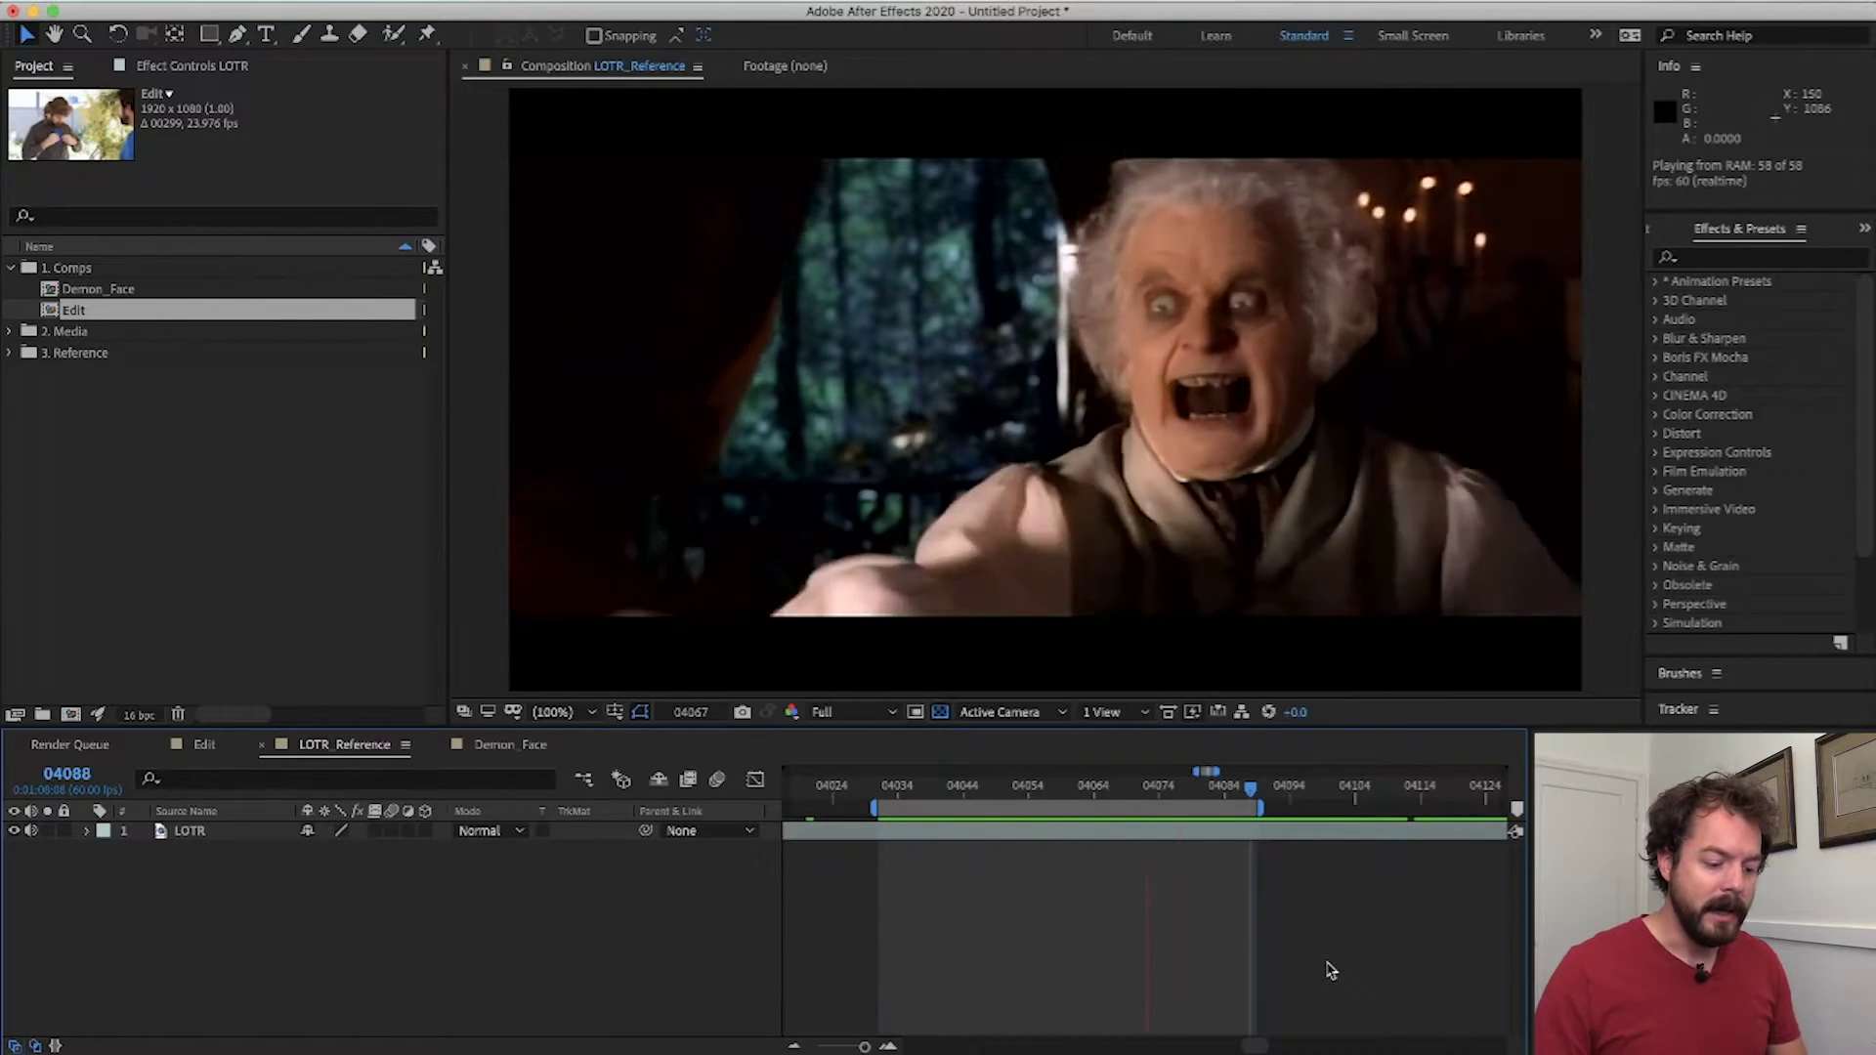
- Examine the film reference clip frame by frame around frames 4056 to 4083, studying how the face, eyes and mouth distort
{"action": "left_click_drag", "start_coordinate": [1179, 803], "coordinate": [1218, 819]}
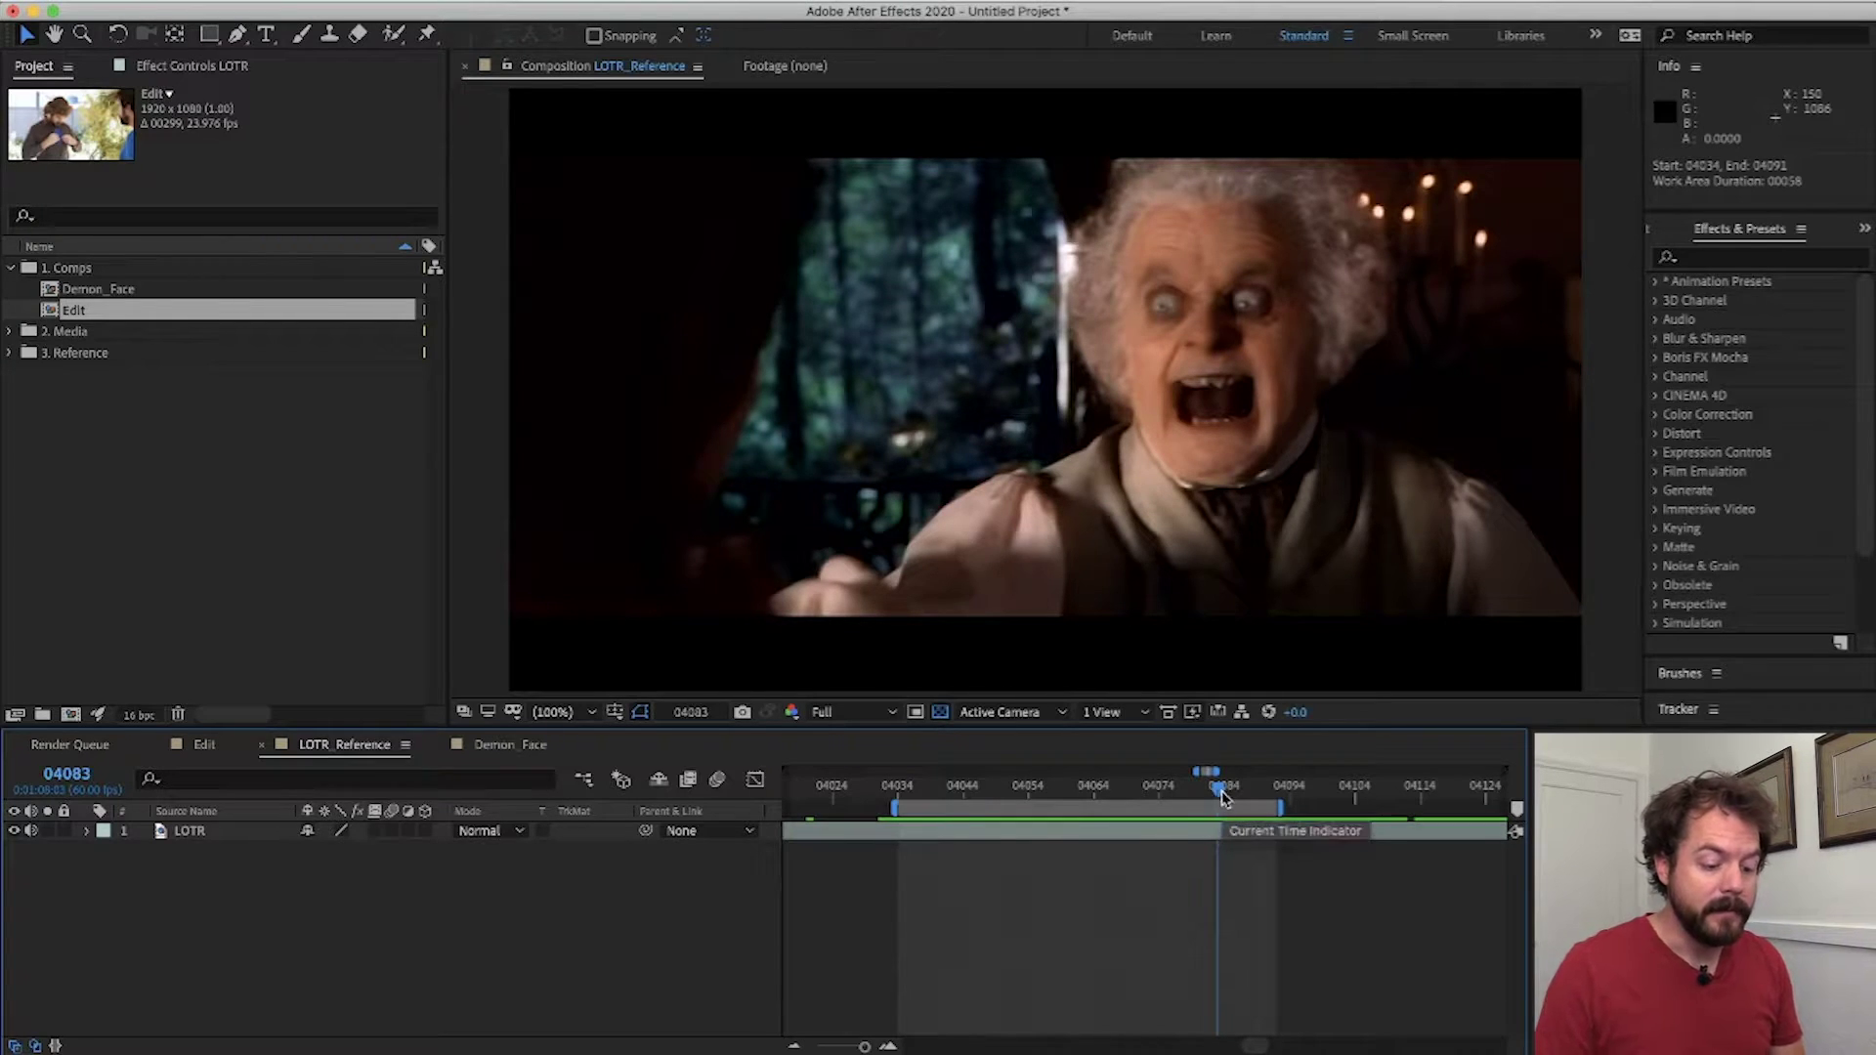
{"action": "left_click_drag", "start_coordinate": [1219, 803], "coordinate": [1047, 801]}
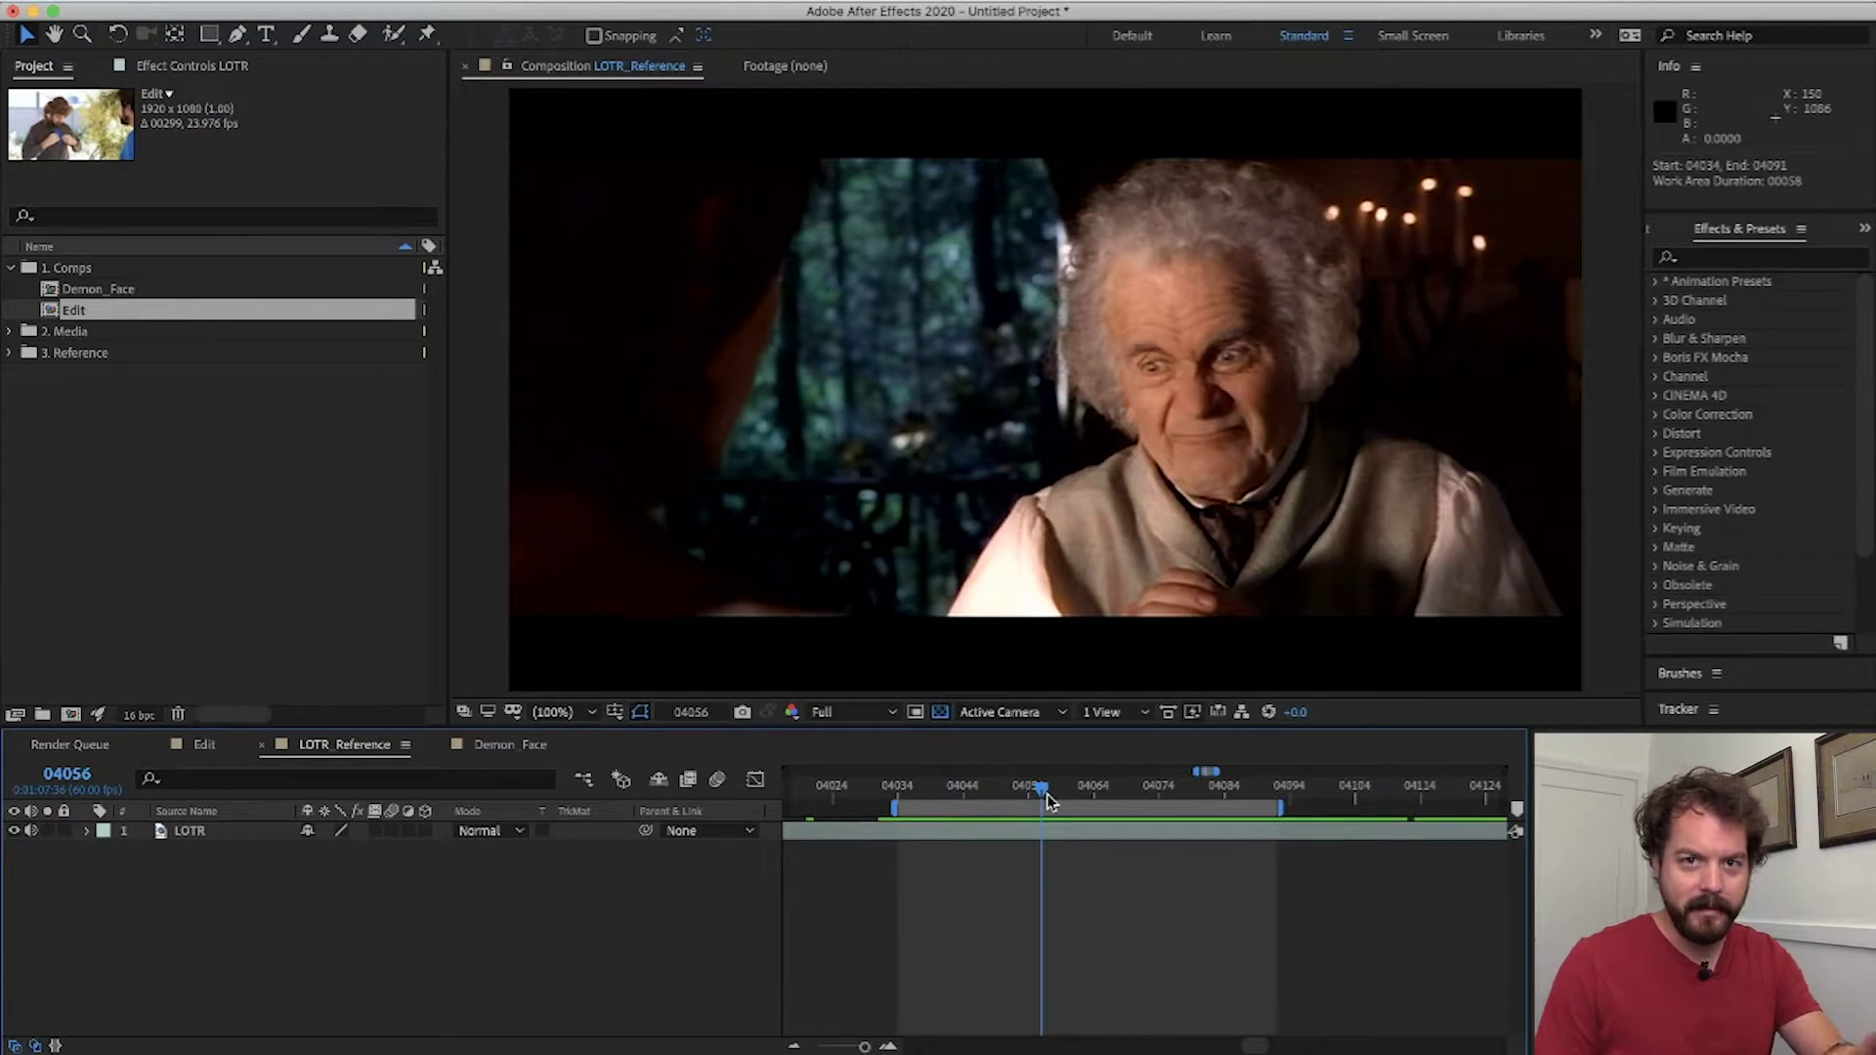
{"action": "left_click_drag", "start_coordinate": [1049, 803], "coordinate": [1153, 803]}
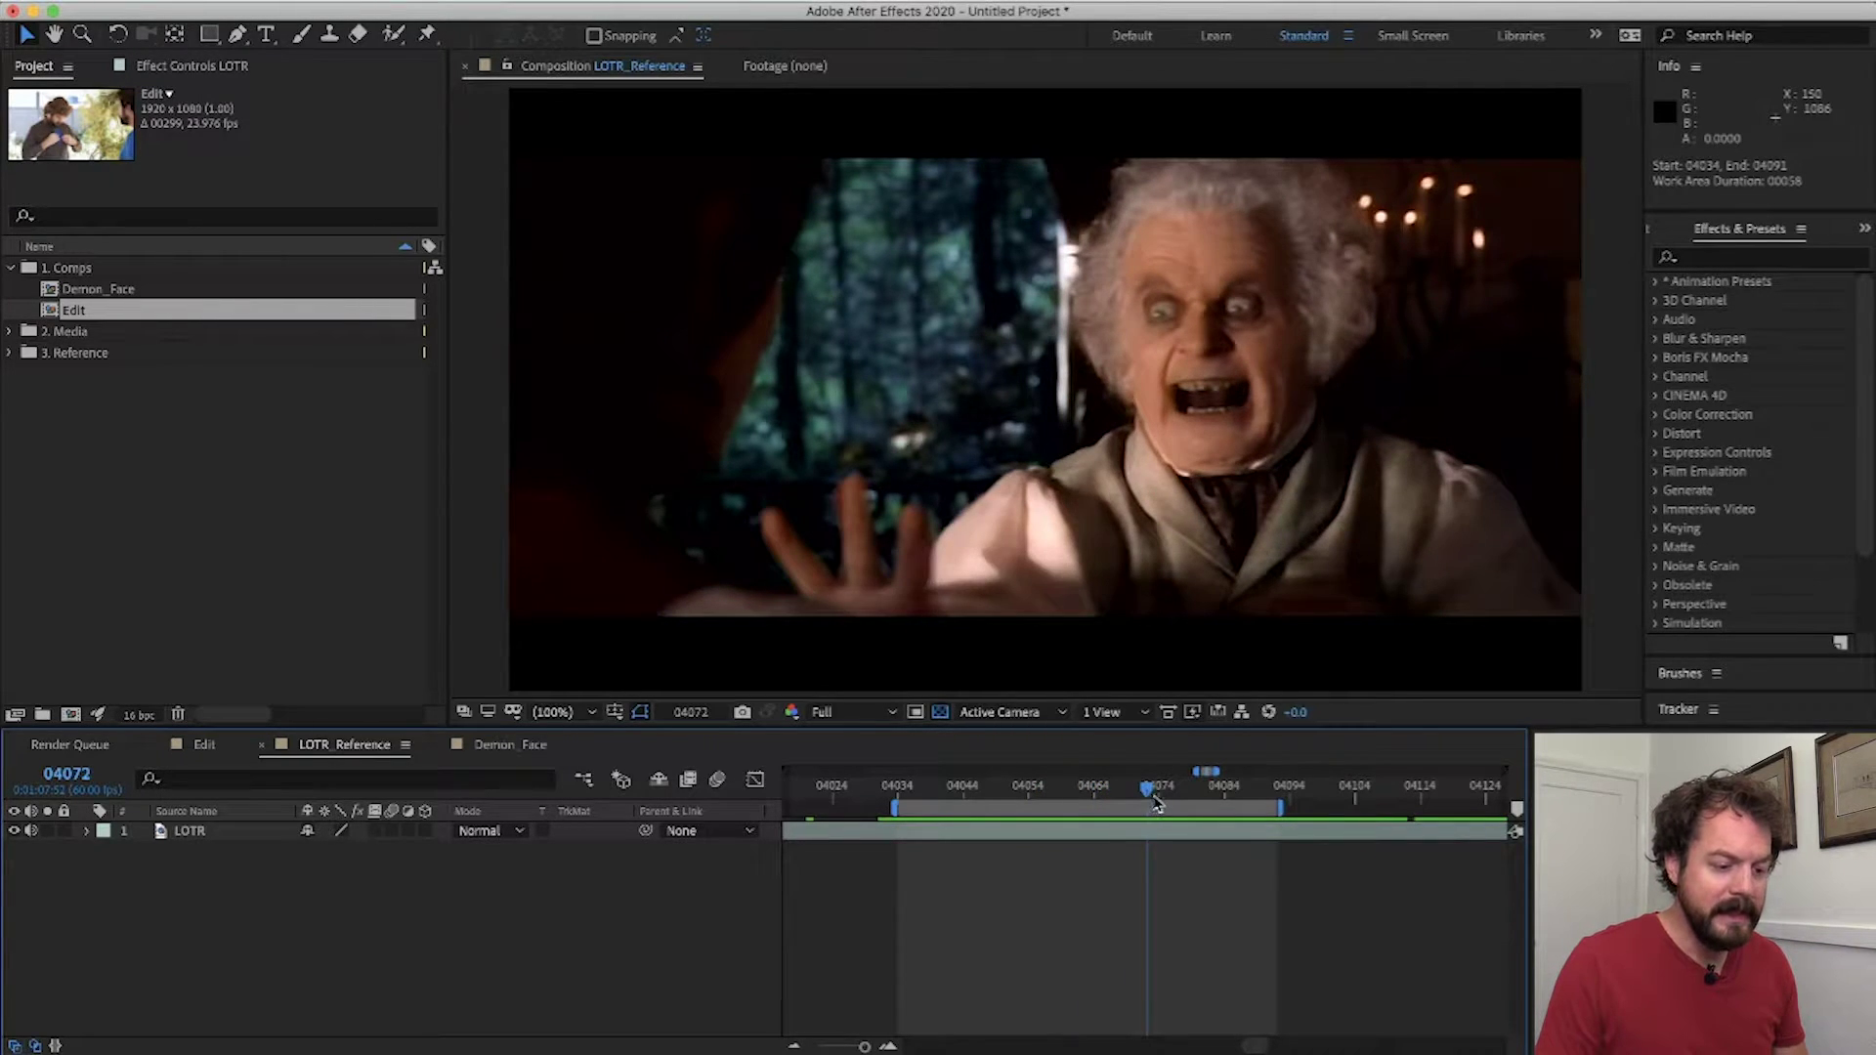
{"action": "scroll", "coordinate": [1188, 311], "scroll_direction": "up", "scroll_amount": 4}
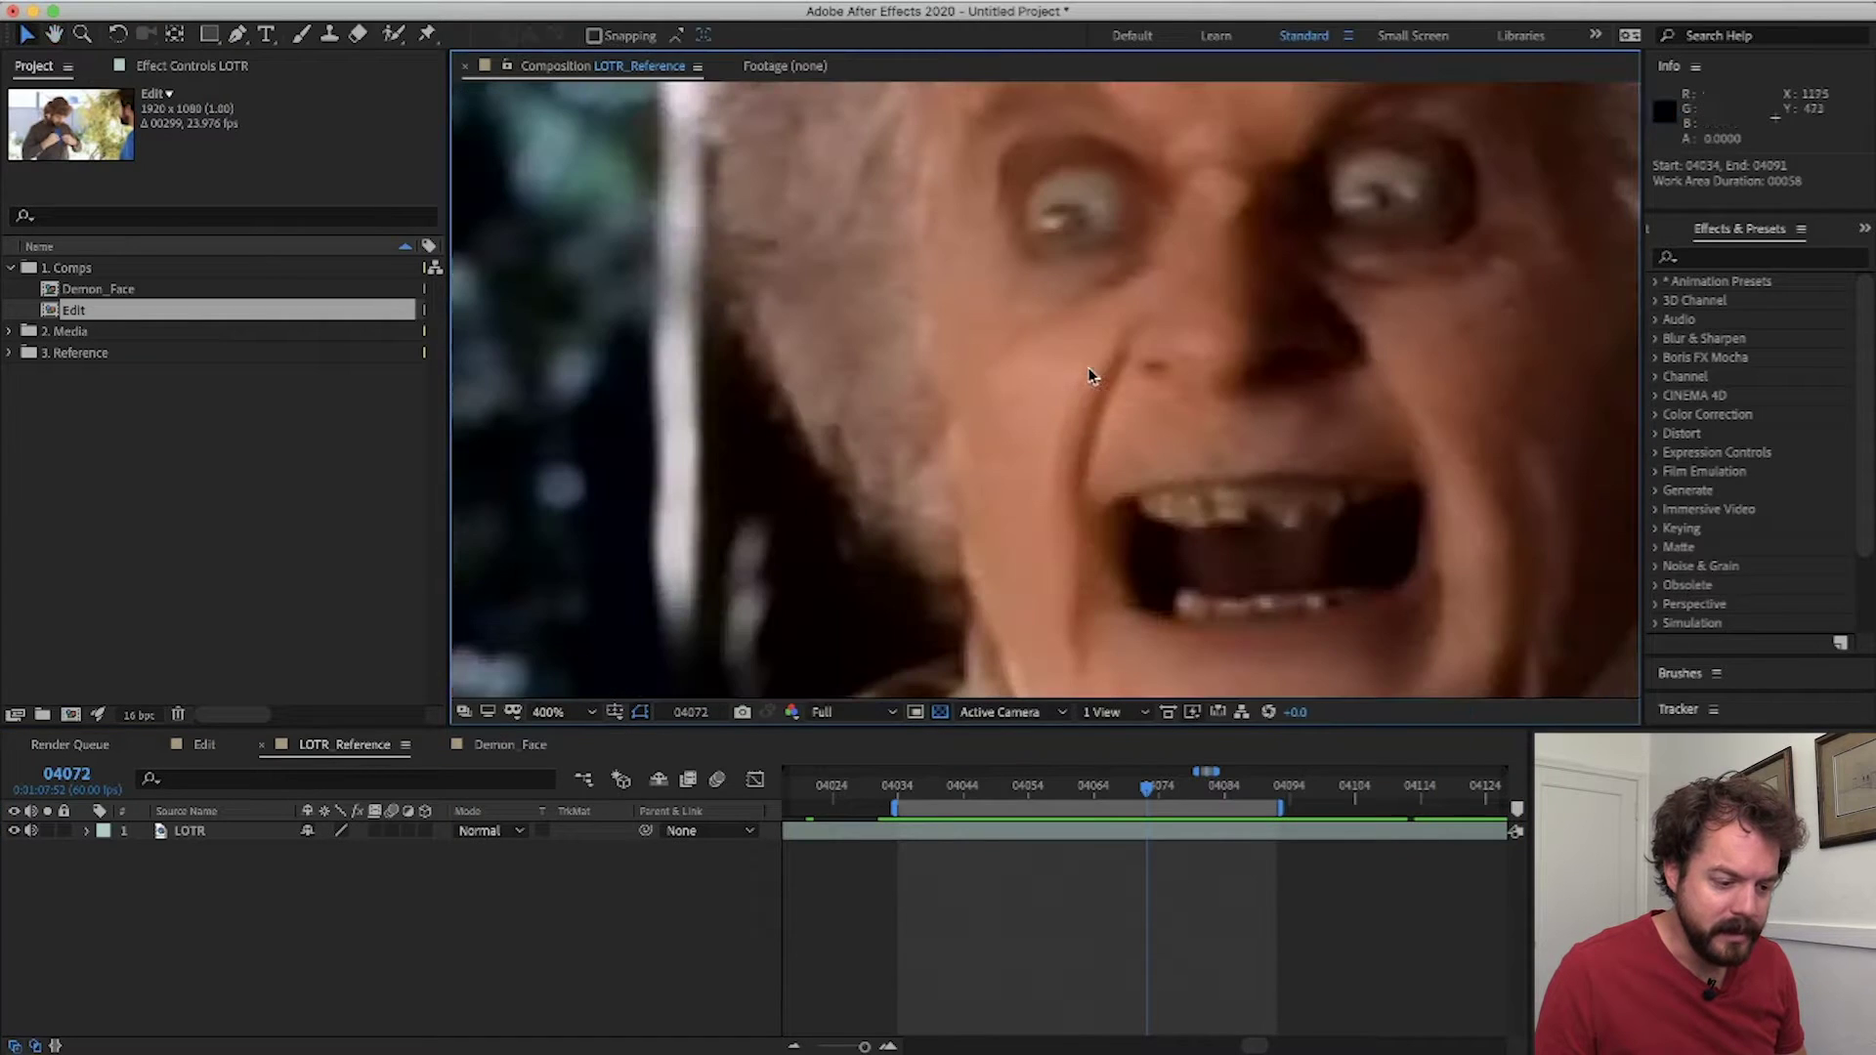
{"action": "key", "text": "h"}
{"action": "left_click_drag", "start_coordinate": [1191, 363], "coordinate": [1016, 314]}
{"action": "key", "text": "v"}
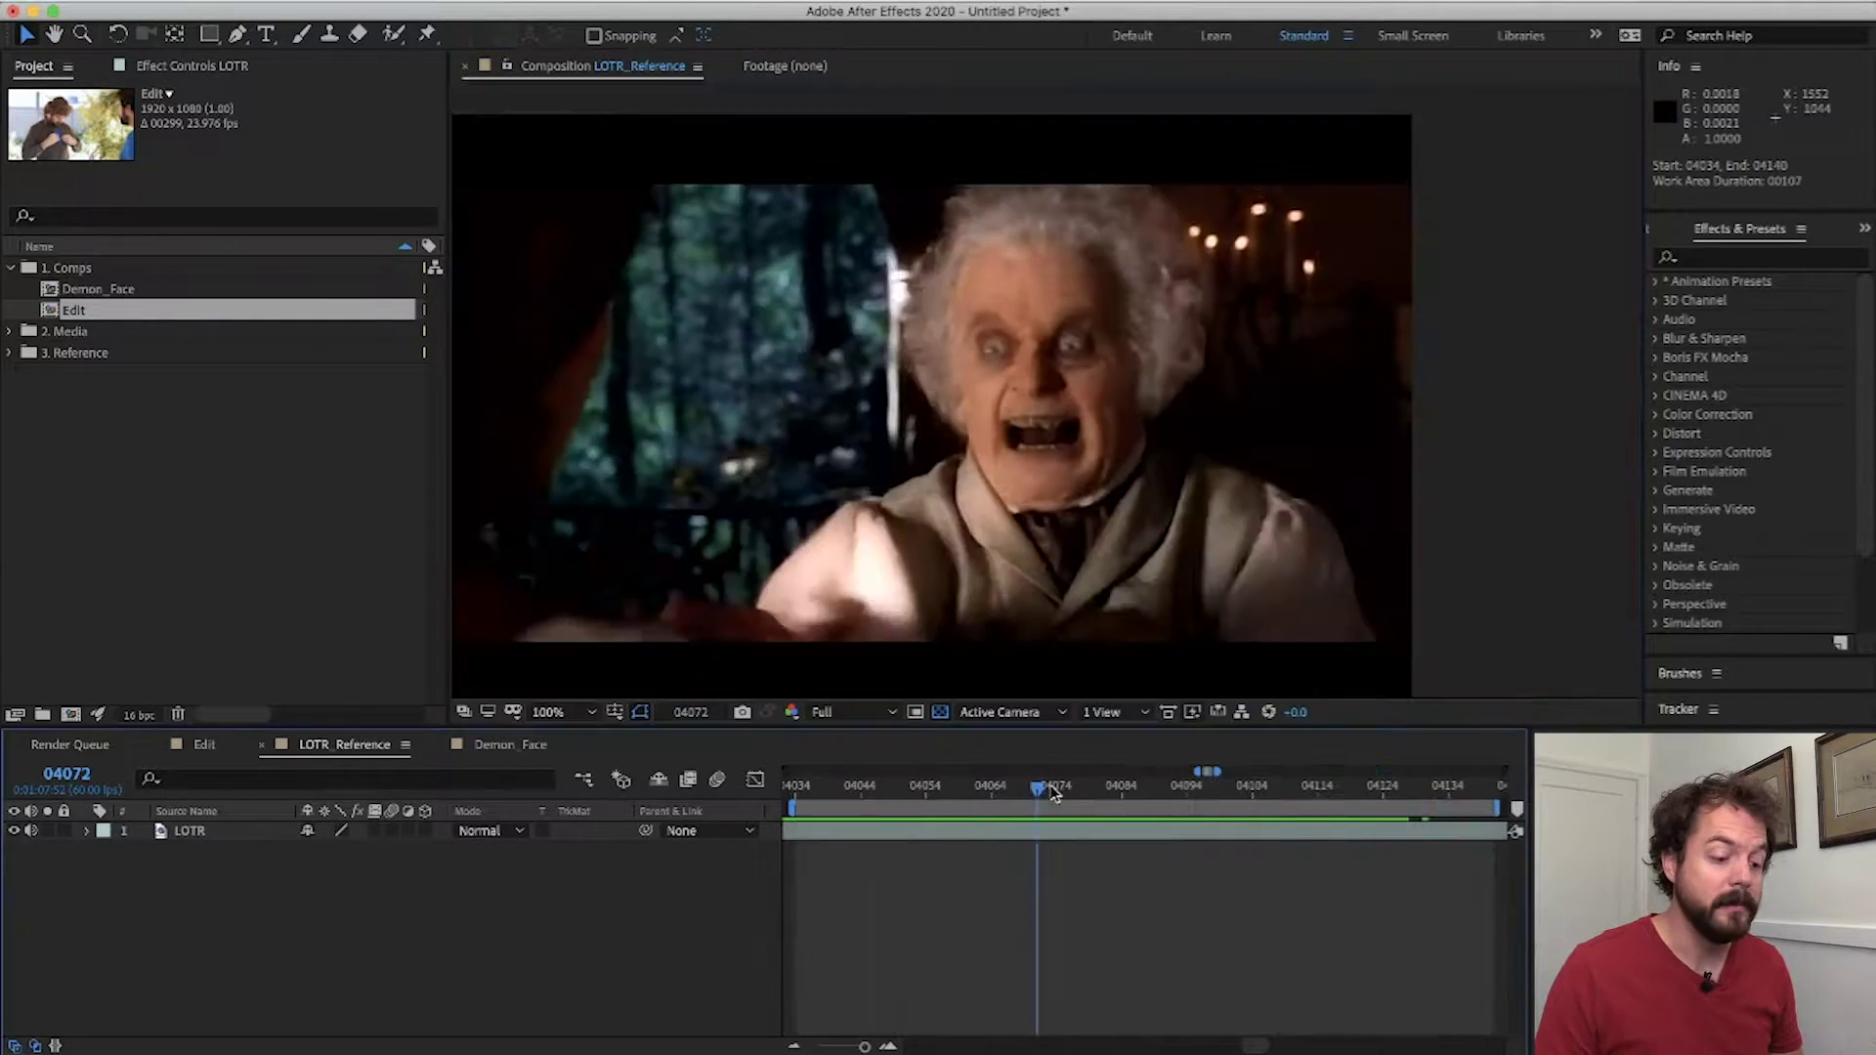
{"action": "left_click_drag", "start_coordinate": [1038, 787], "coordinate": [1105, 791]}
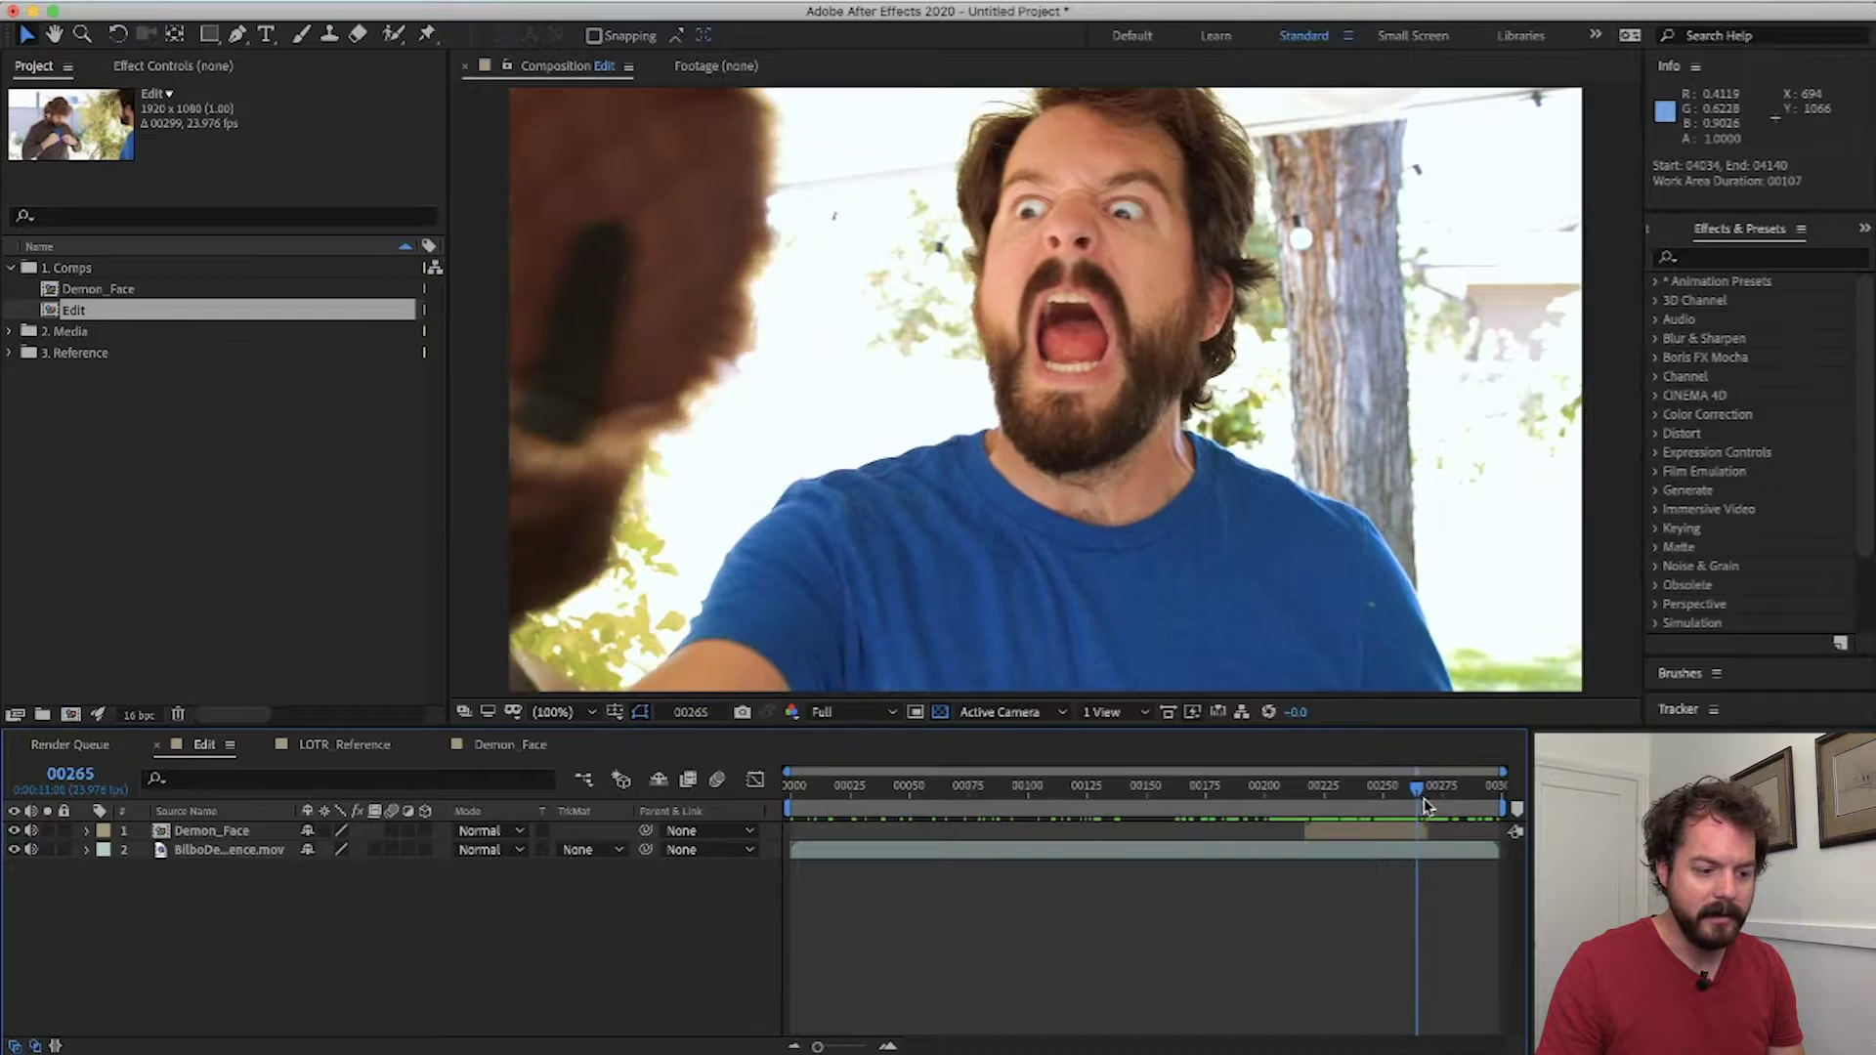
- Examine the actor's eyes and mouth up close in the Edit composition around frames 257 to 266
{"action": "mouse_move", "coordinate": [1424, 806]}
{"action": "left_mouse_down"}
{"action": "mouse_move", "coordinate": [1440, 806]}
{"action": "mouse_move", "coordinate": [1321, 803]}
{"action": "mouse_move", "coordinate": [1422, 803]}
{"action": "mouse_move", "coordinate": [1399, 804]}
{"action": "left_mouse_up"}
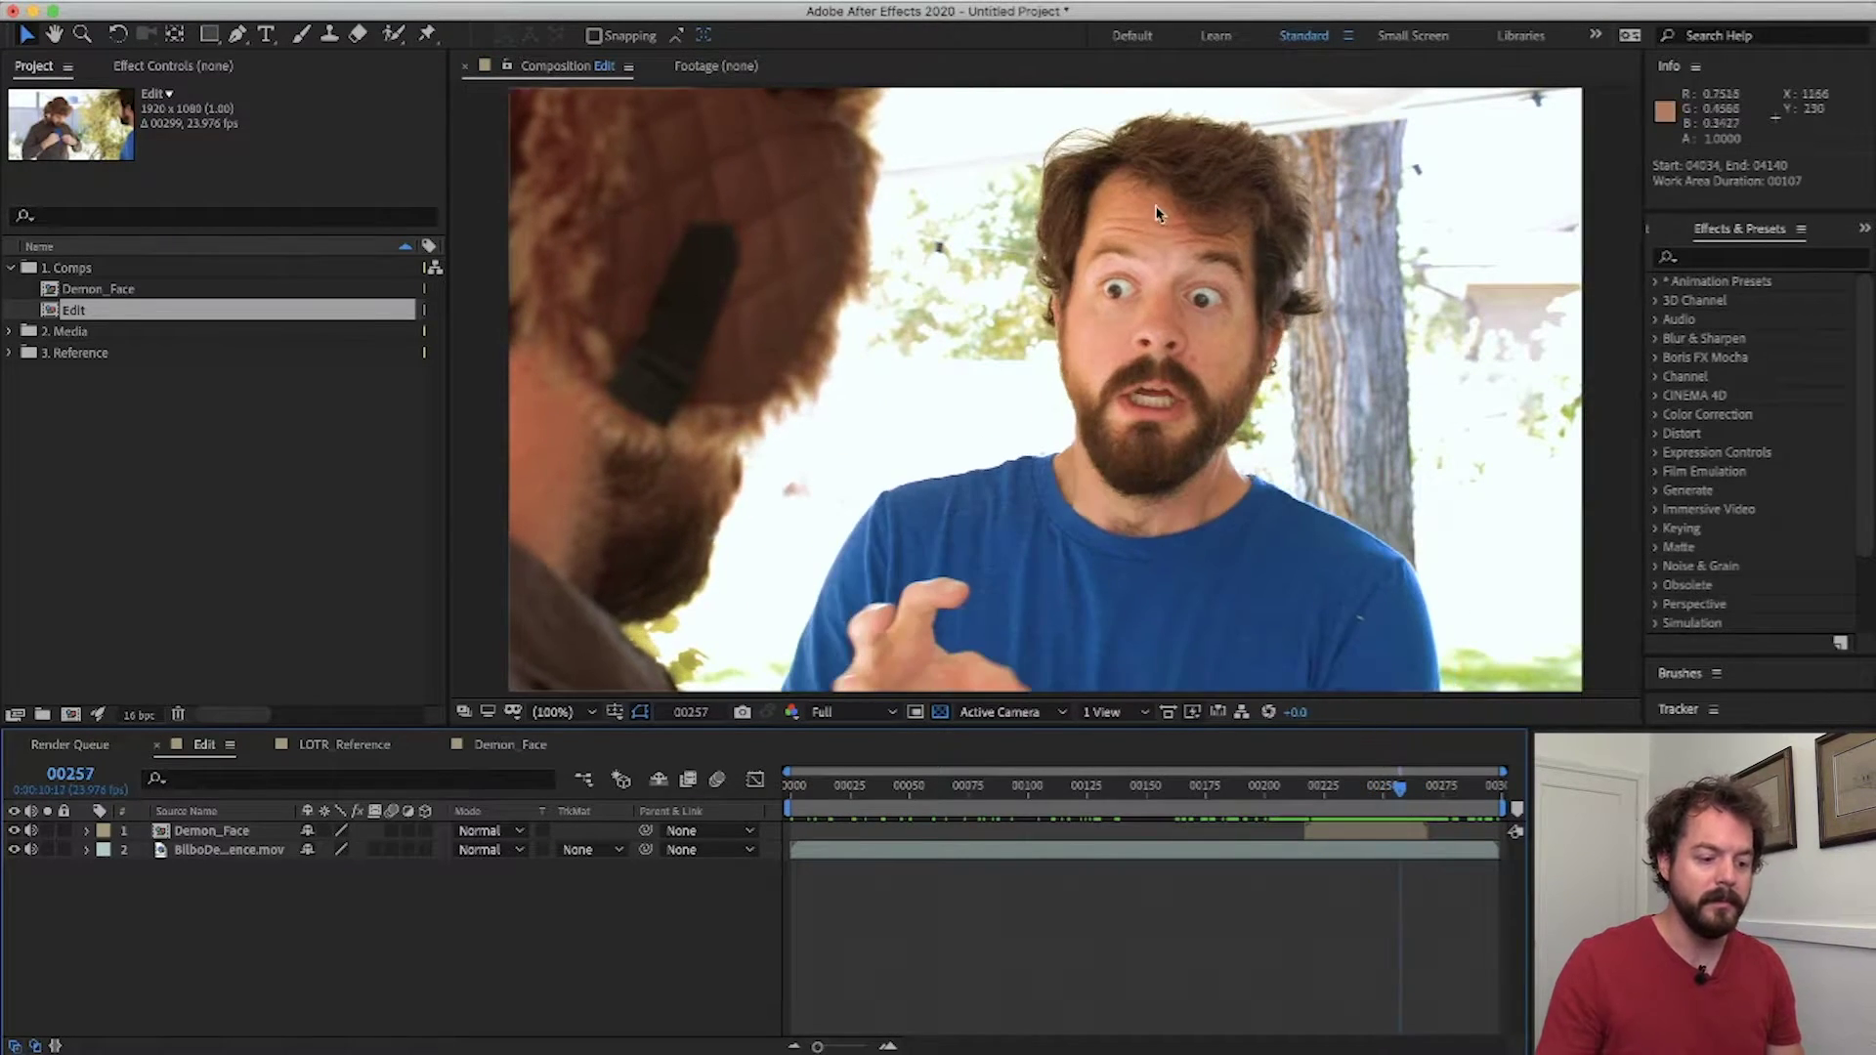
{"action": "scroll", "coordinate": [1156, 213], "scroll_direction": "up", "scroll_amount": 4}
{"action": "left_click_drag", "start_coordinate": [1163, 251], "coordinate": [999, 576]}
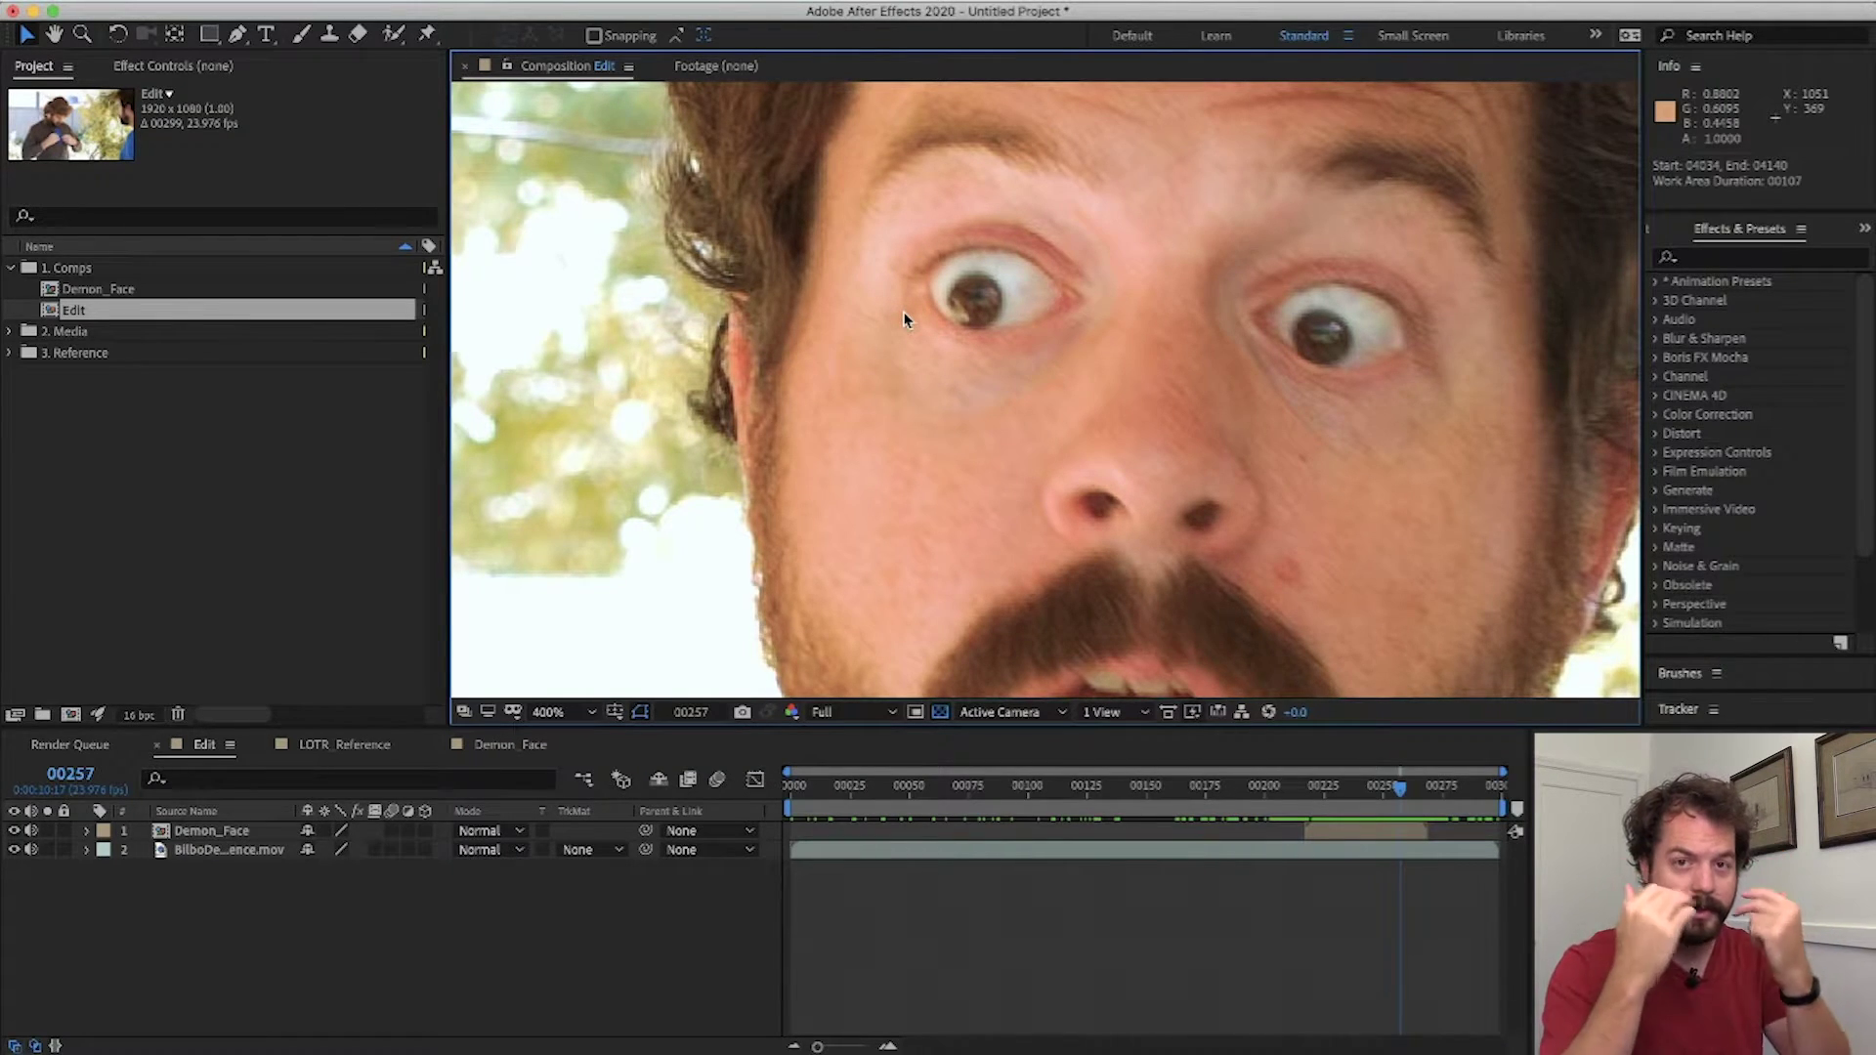
{"action": "scroll", "coordinate": [966, 371], "scroll_direction": "down", "scroll_amount": 5}
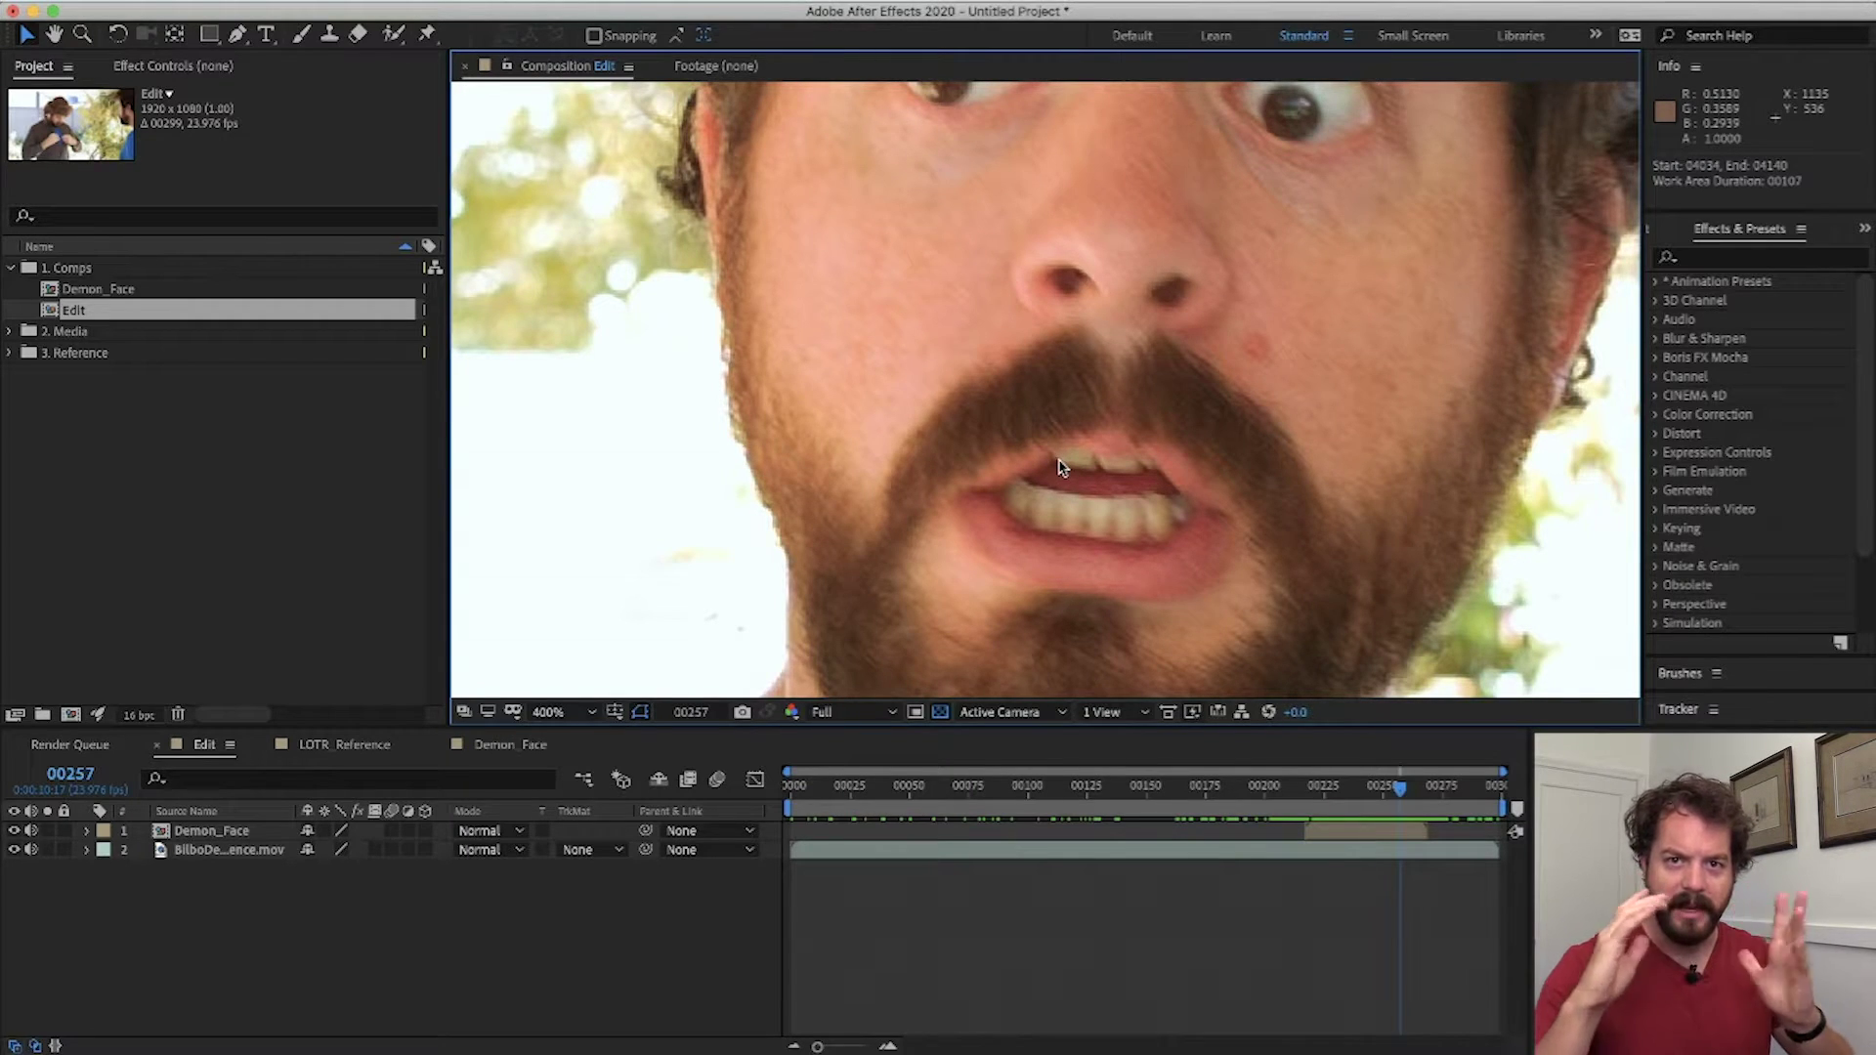
{"action": "scroll", "coordinate": [1091, 461], "scroll_direction": "down", "scroll_amount": 2}
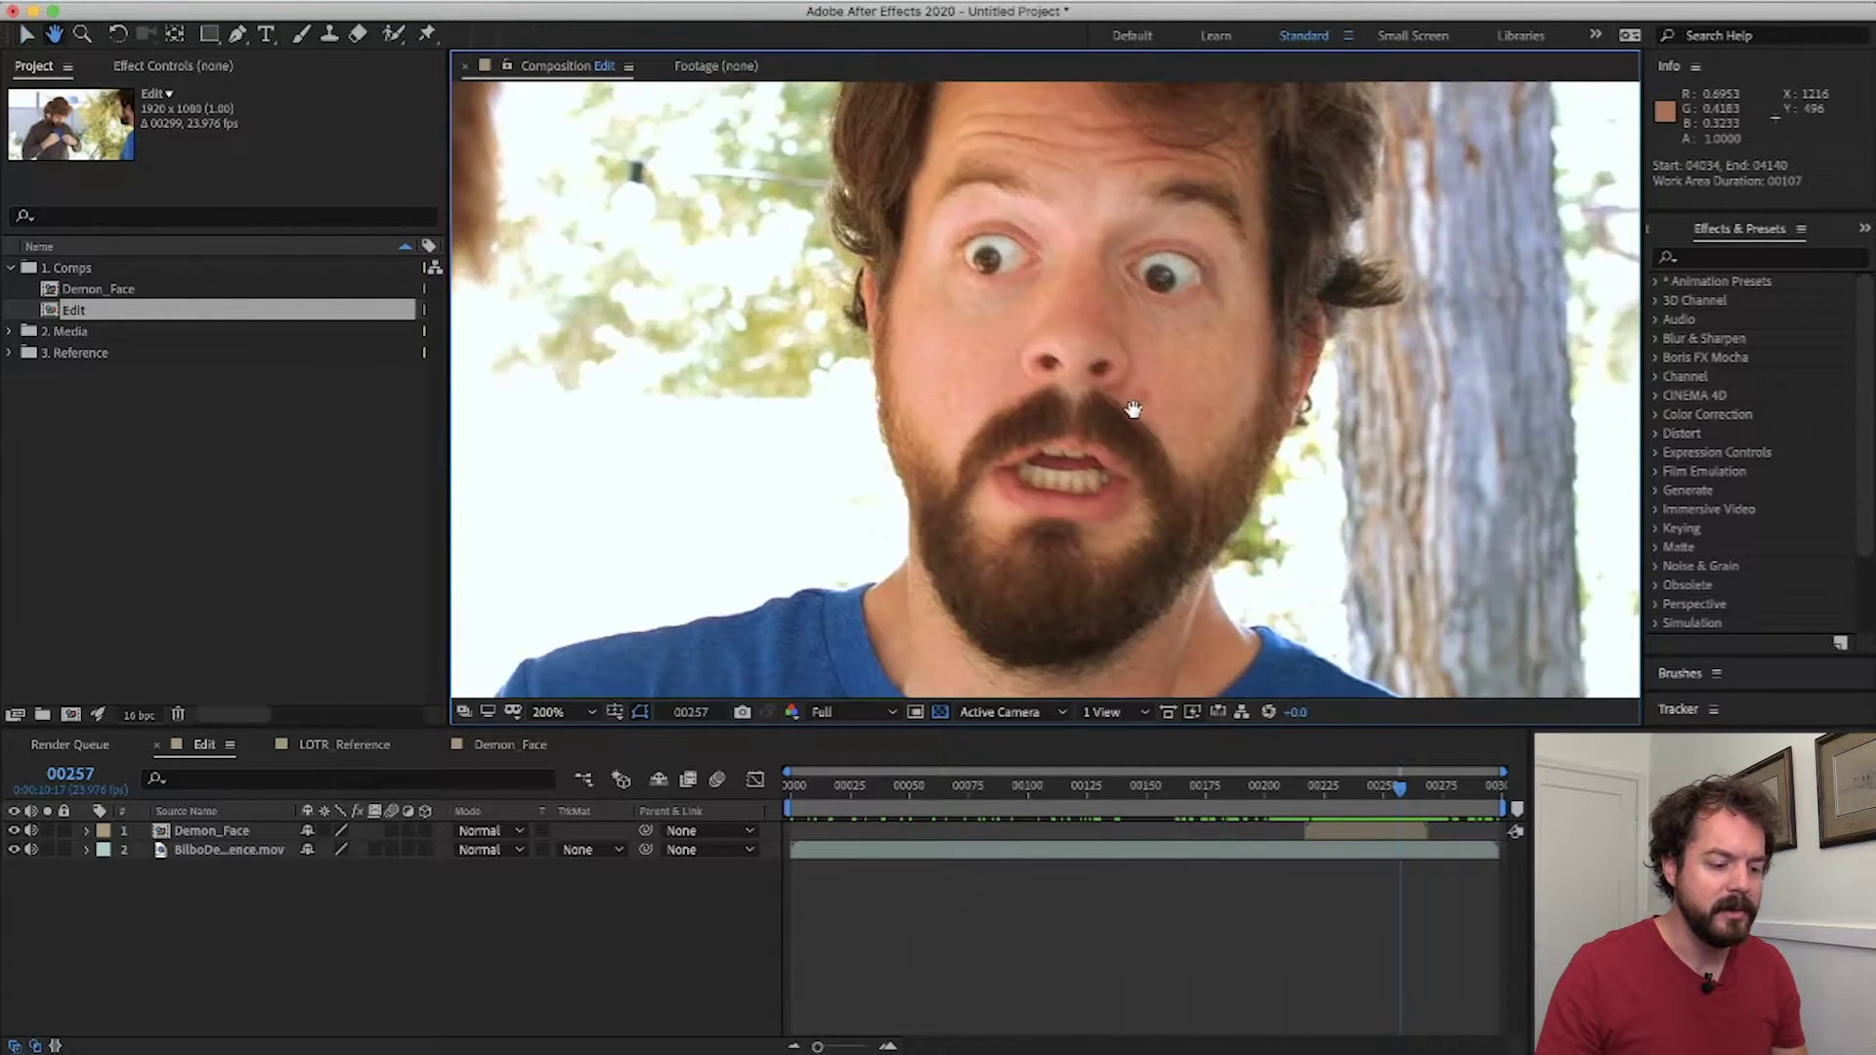
{"action": "scroll", "coordinate": [1148, 397], "scroll_direction": "up", "scroll_amount": 1}
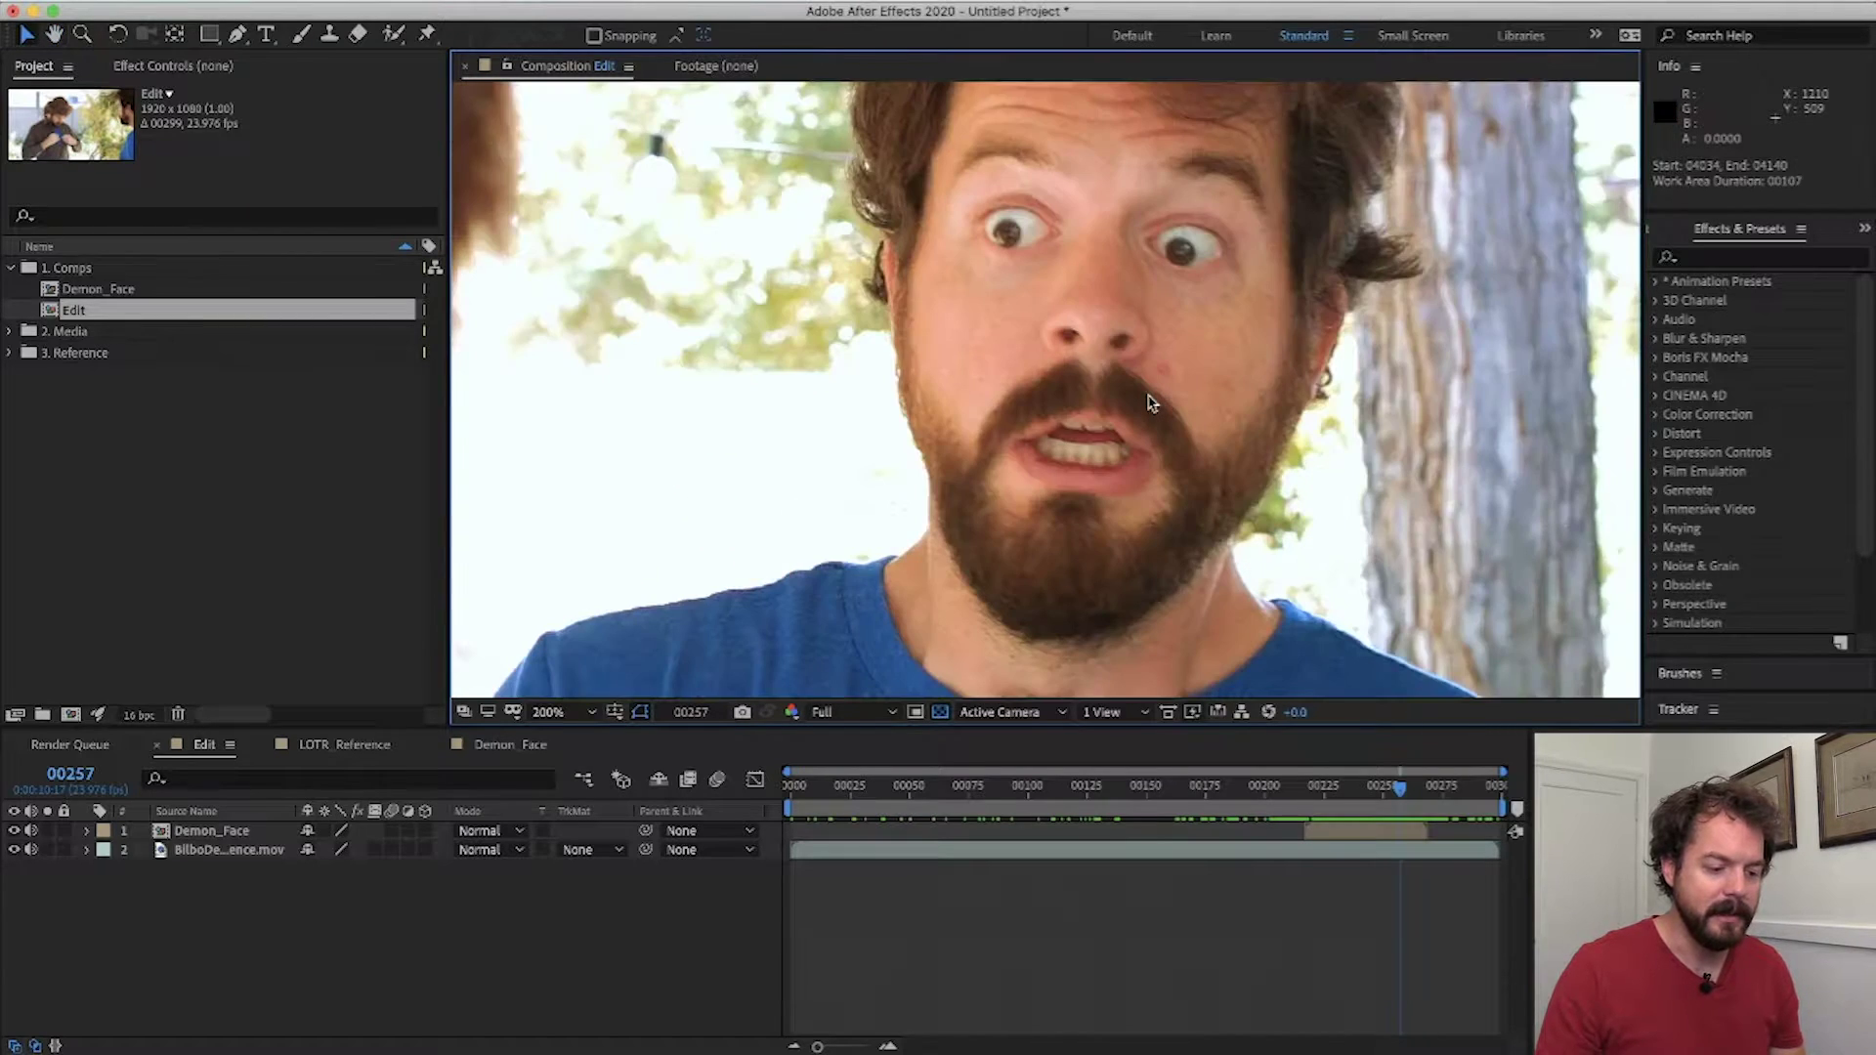
{"action": "left_click_drag", "start_coordinate": [1402, 789], "coordinate": [1418, 791]}
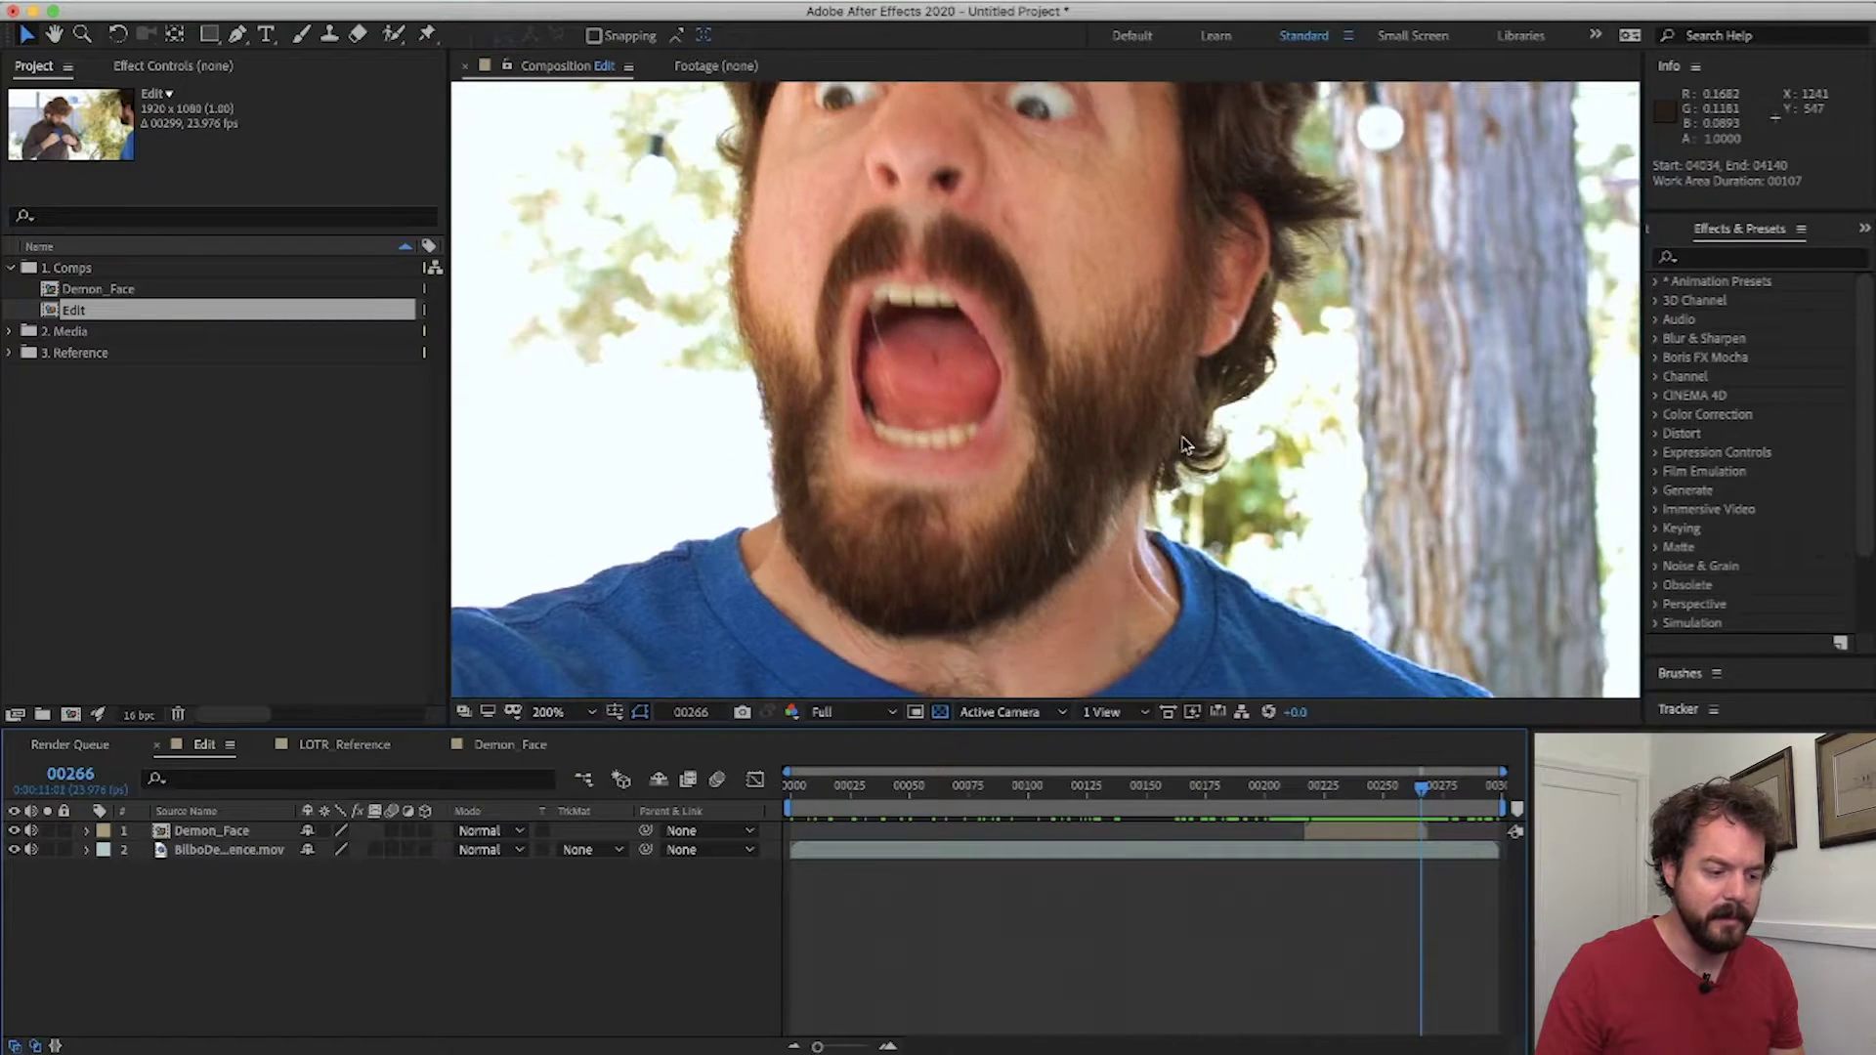
{"action": "scroll", "coordinate": [1185, 444], "scroll_direction": "down", "scroll_amount": 1}
{"action": "scroll", "coordinate": [1038, 423], "scroll_direction": "up", "scroll_amount": 2}
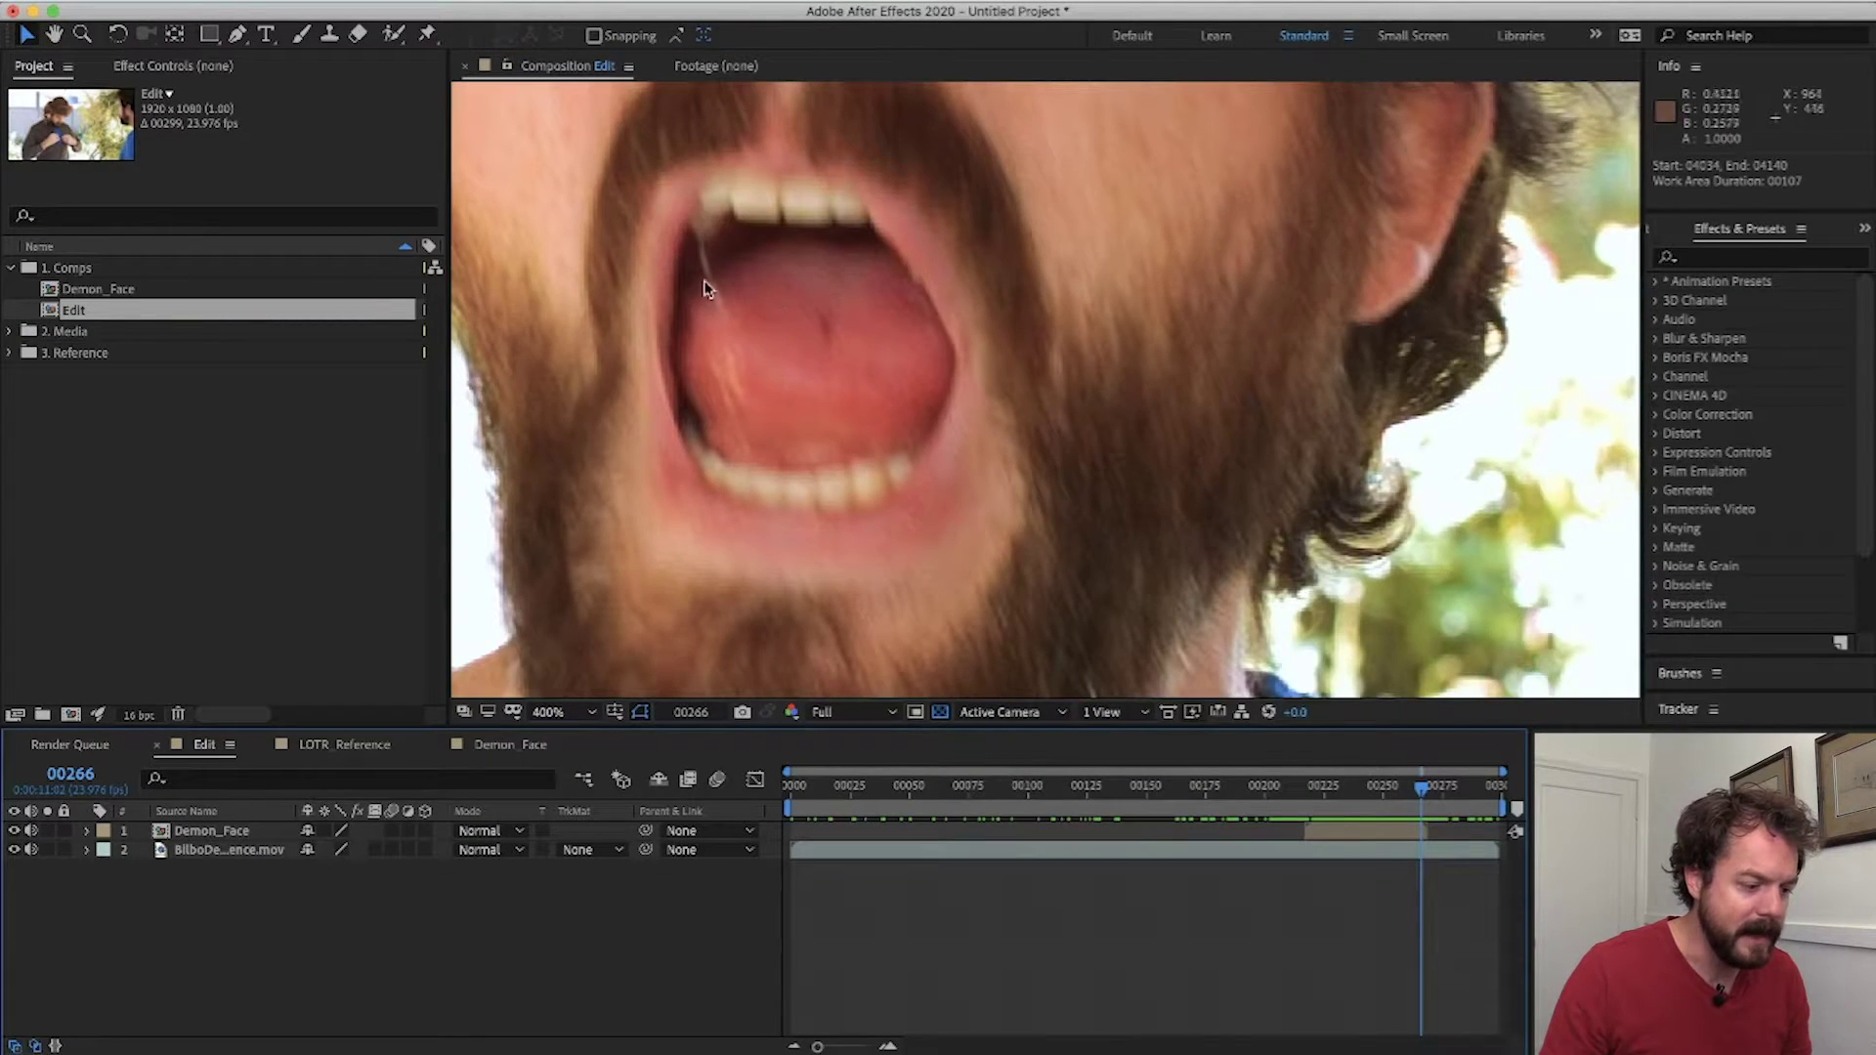
- Open the Demon_Face composition from its layer in the Edit timeline and go to its first frame, 217
{"action": "left_click_drag", "start_coordinate": [952, 819], "coordinate": [1329, 815]}
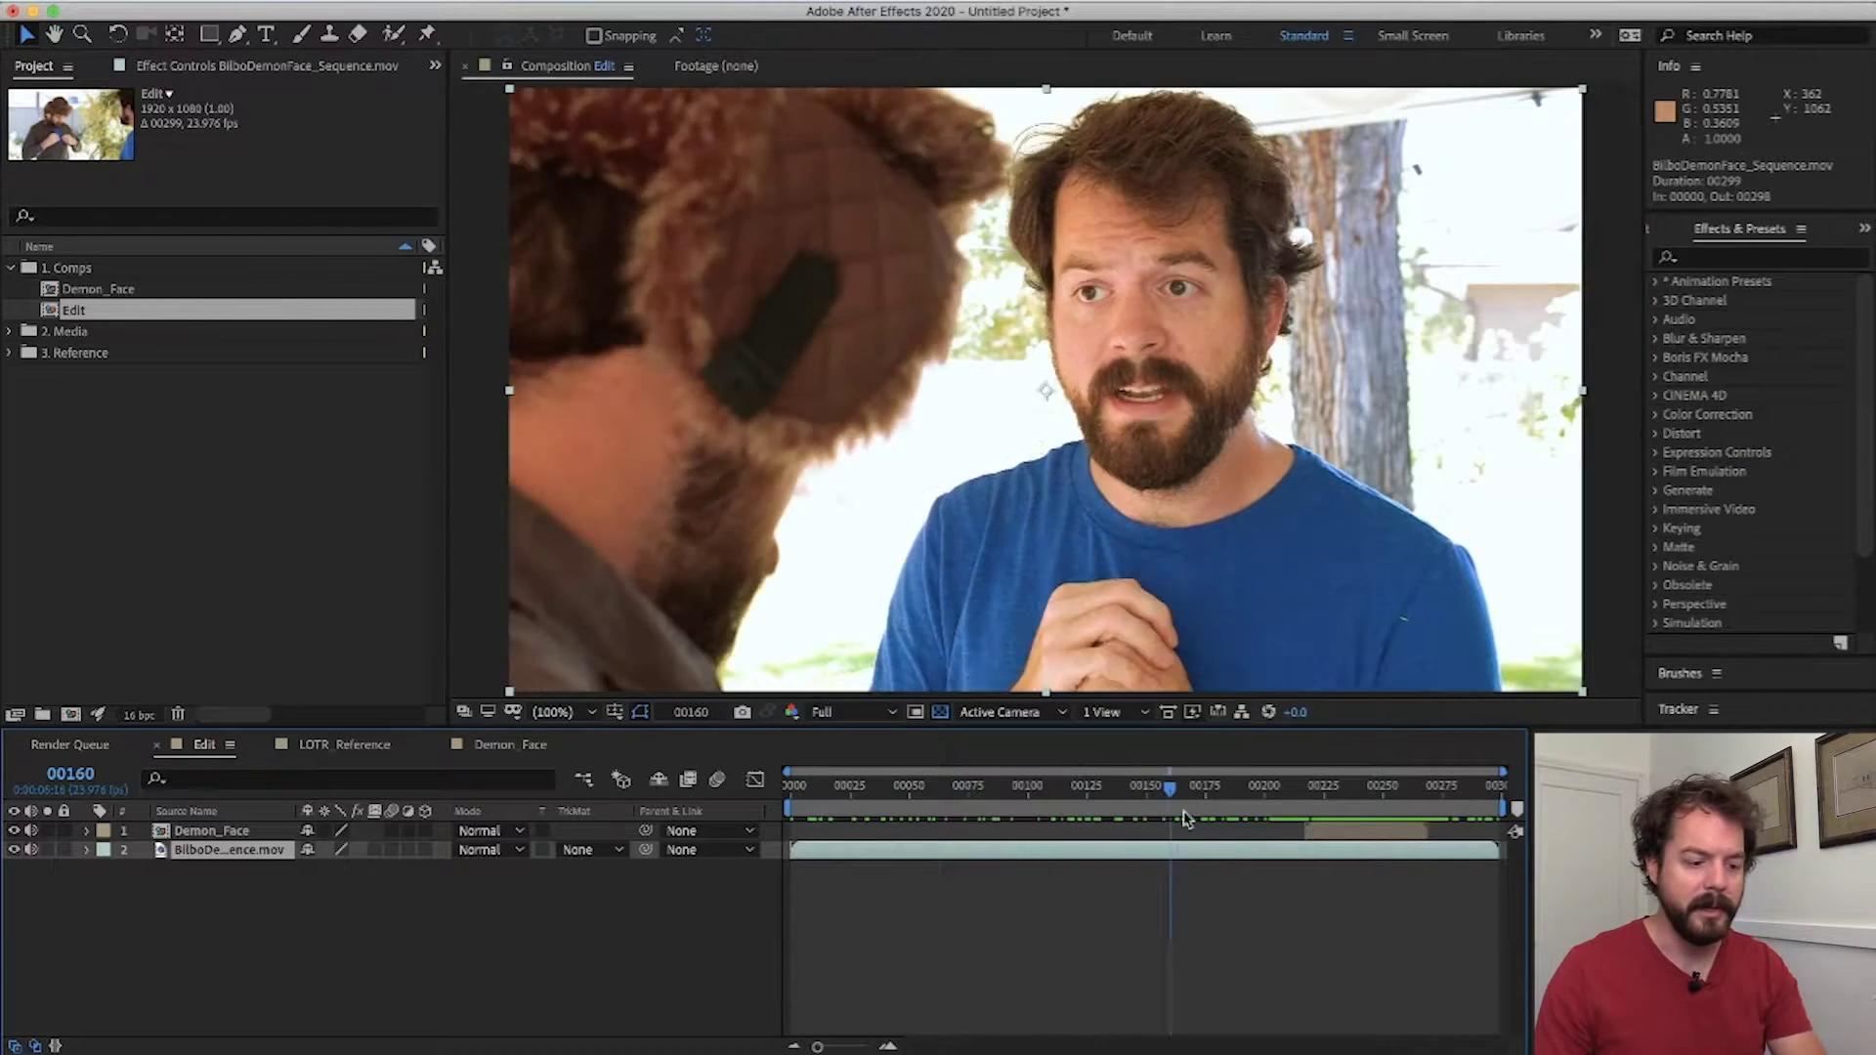
{"action": "left_click", "coordinate": [1351, 832]}
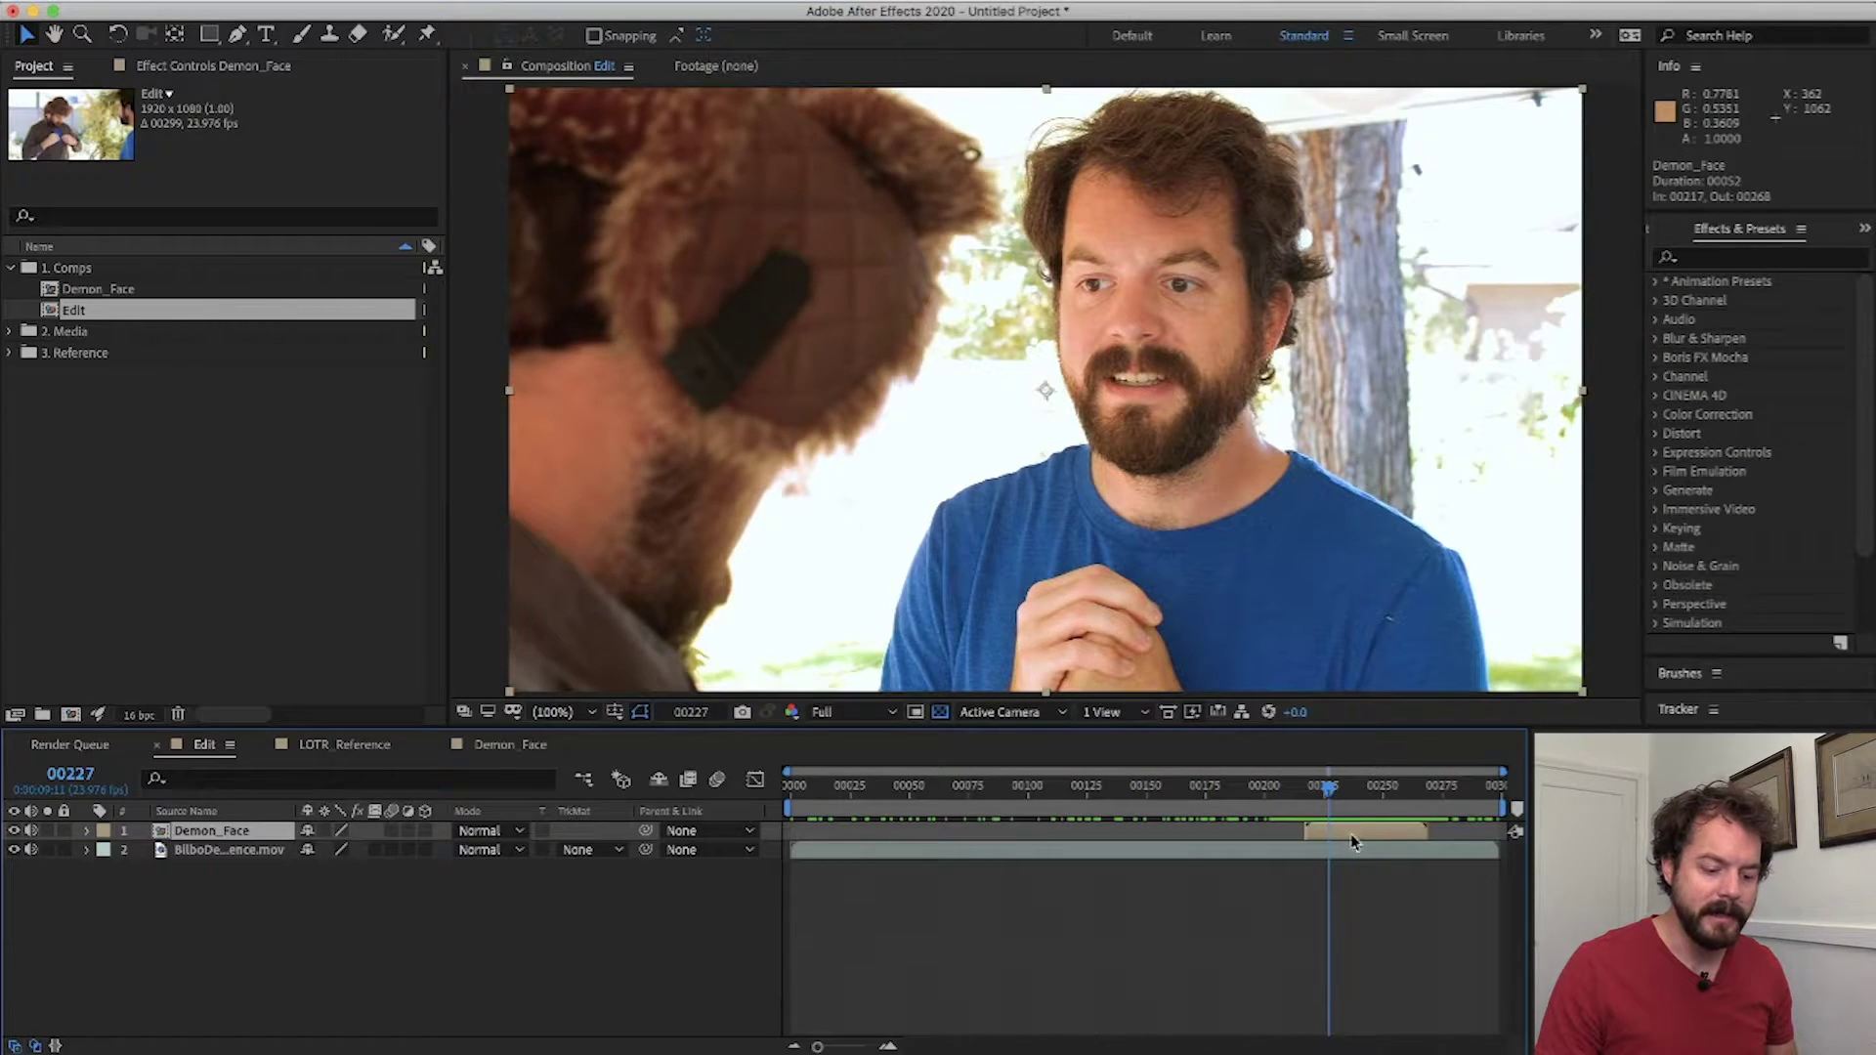
{"action": "key", "text": "Page_Down"}
{"action": "key", "text": "Page_Down"}
{"action": "key", "text": "Page_Down"}
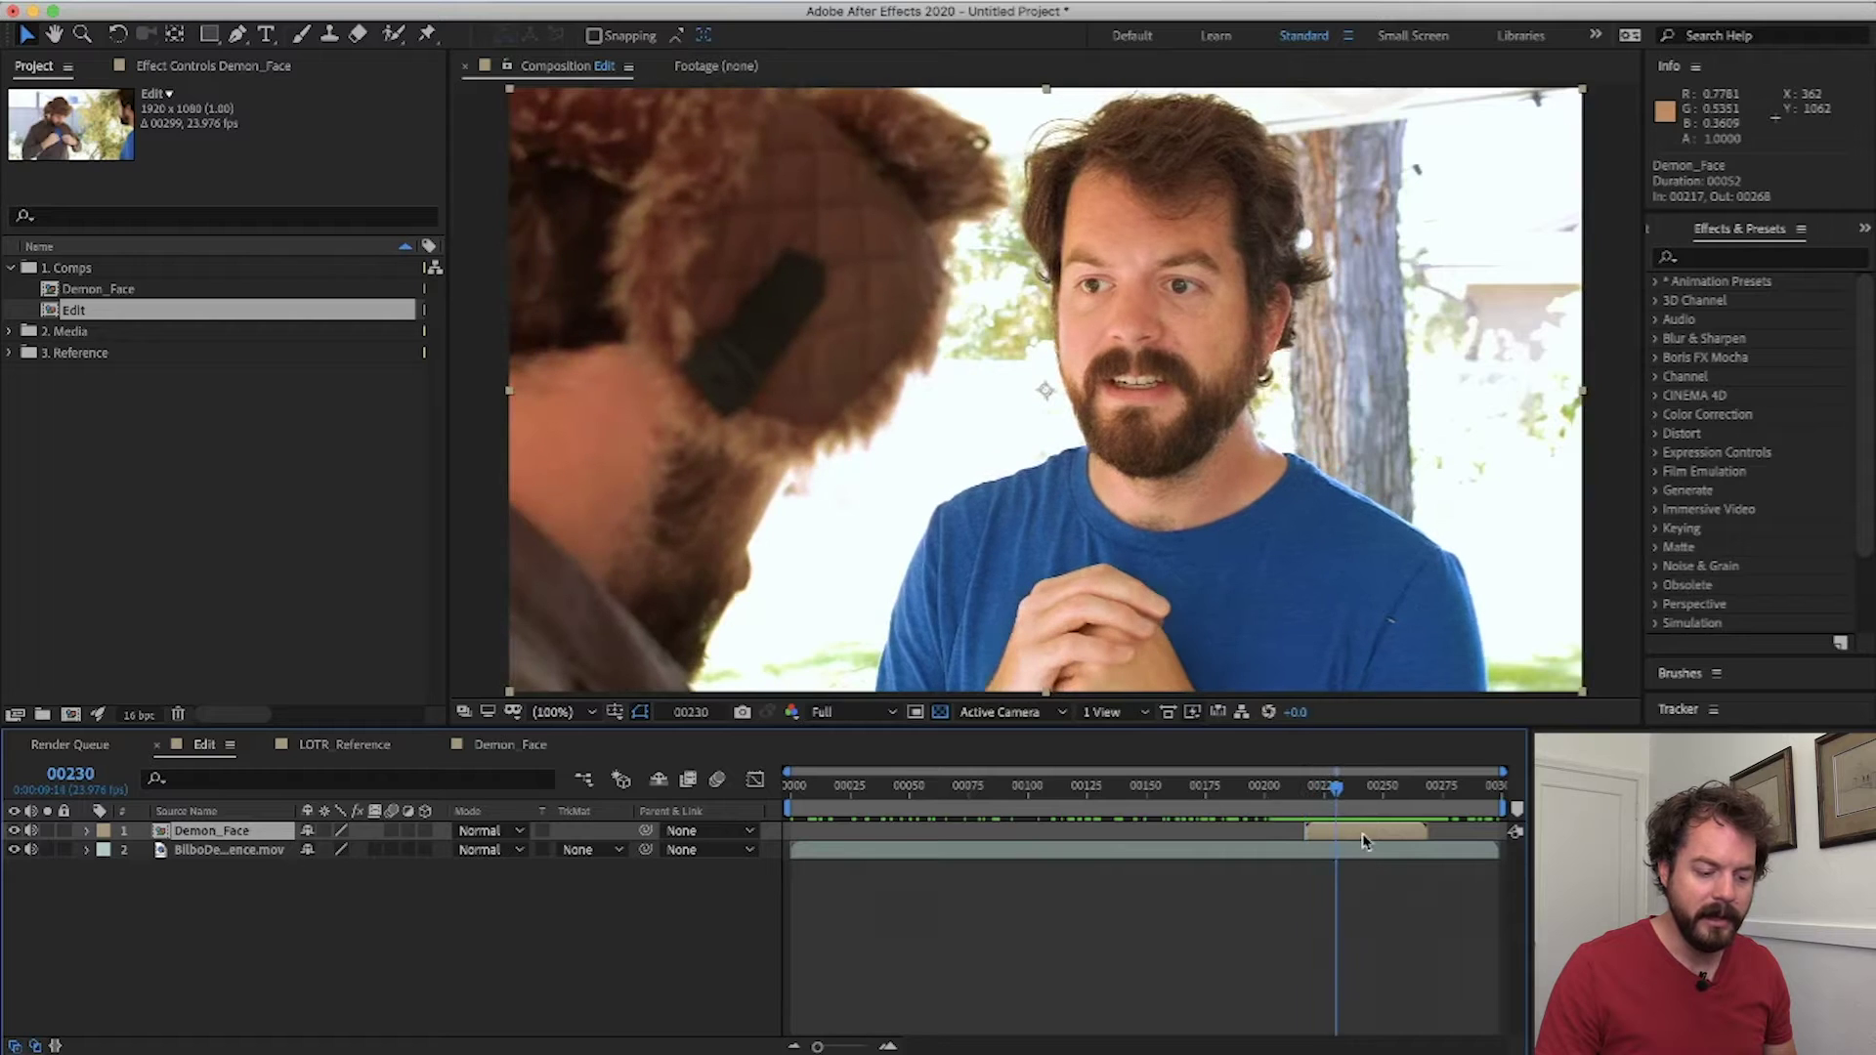
{"action": "double_click", "coordinate": [1368, 838]}
{"action": "left_click_drag", "start_coordinate": [987, 788], "coordinate": [784, 789]}
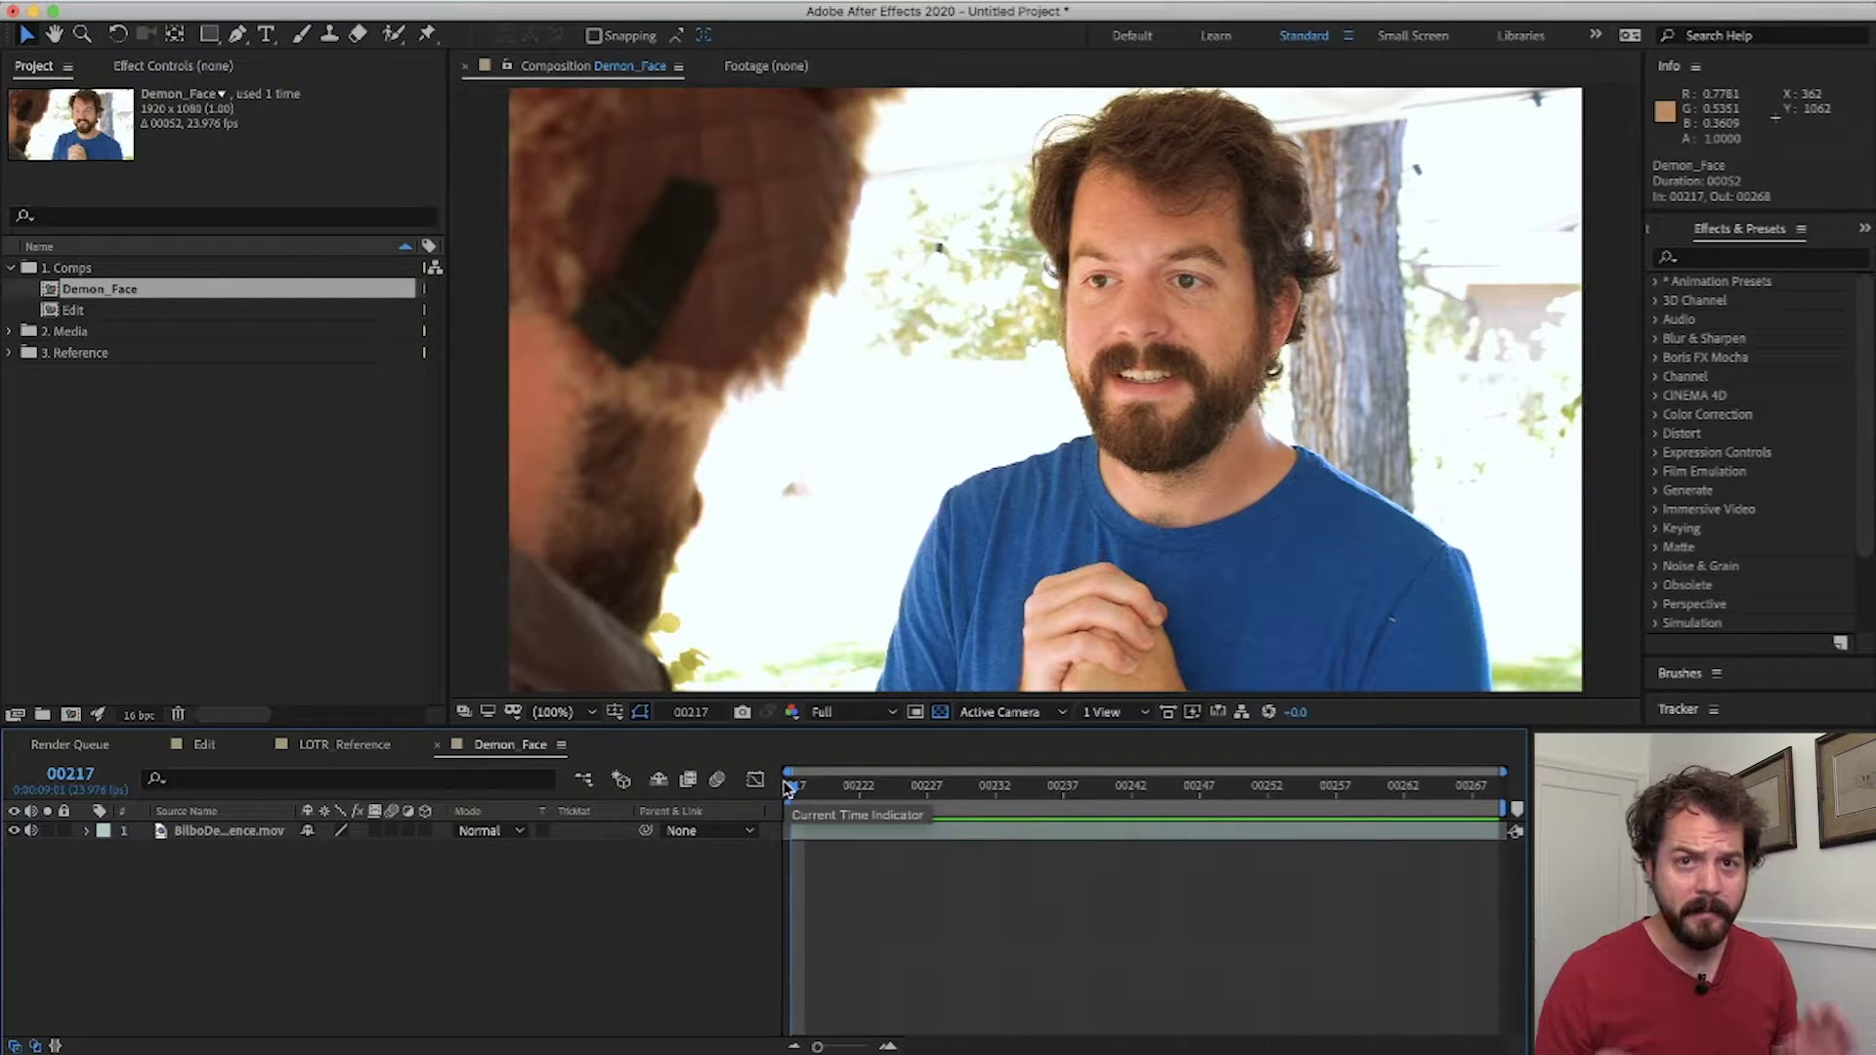
- At frame 257, send the footage layer of Demon_Face to Boris FX Mocha for tracking
{"action": "left_click_drag", "start_coordinate": [788, 788], "coordinate": [1338, 859]}
{"action": "left_click", "coordinate": [562, 3]}
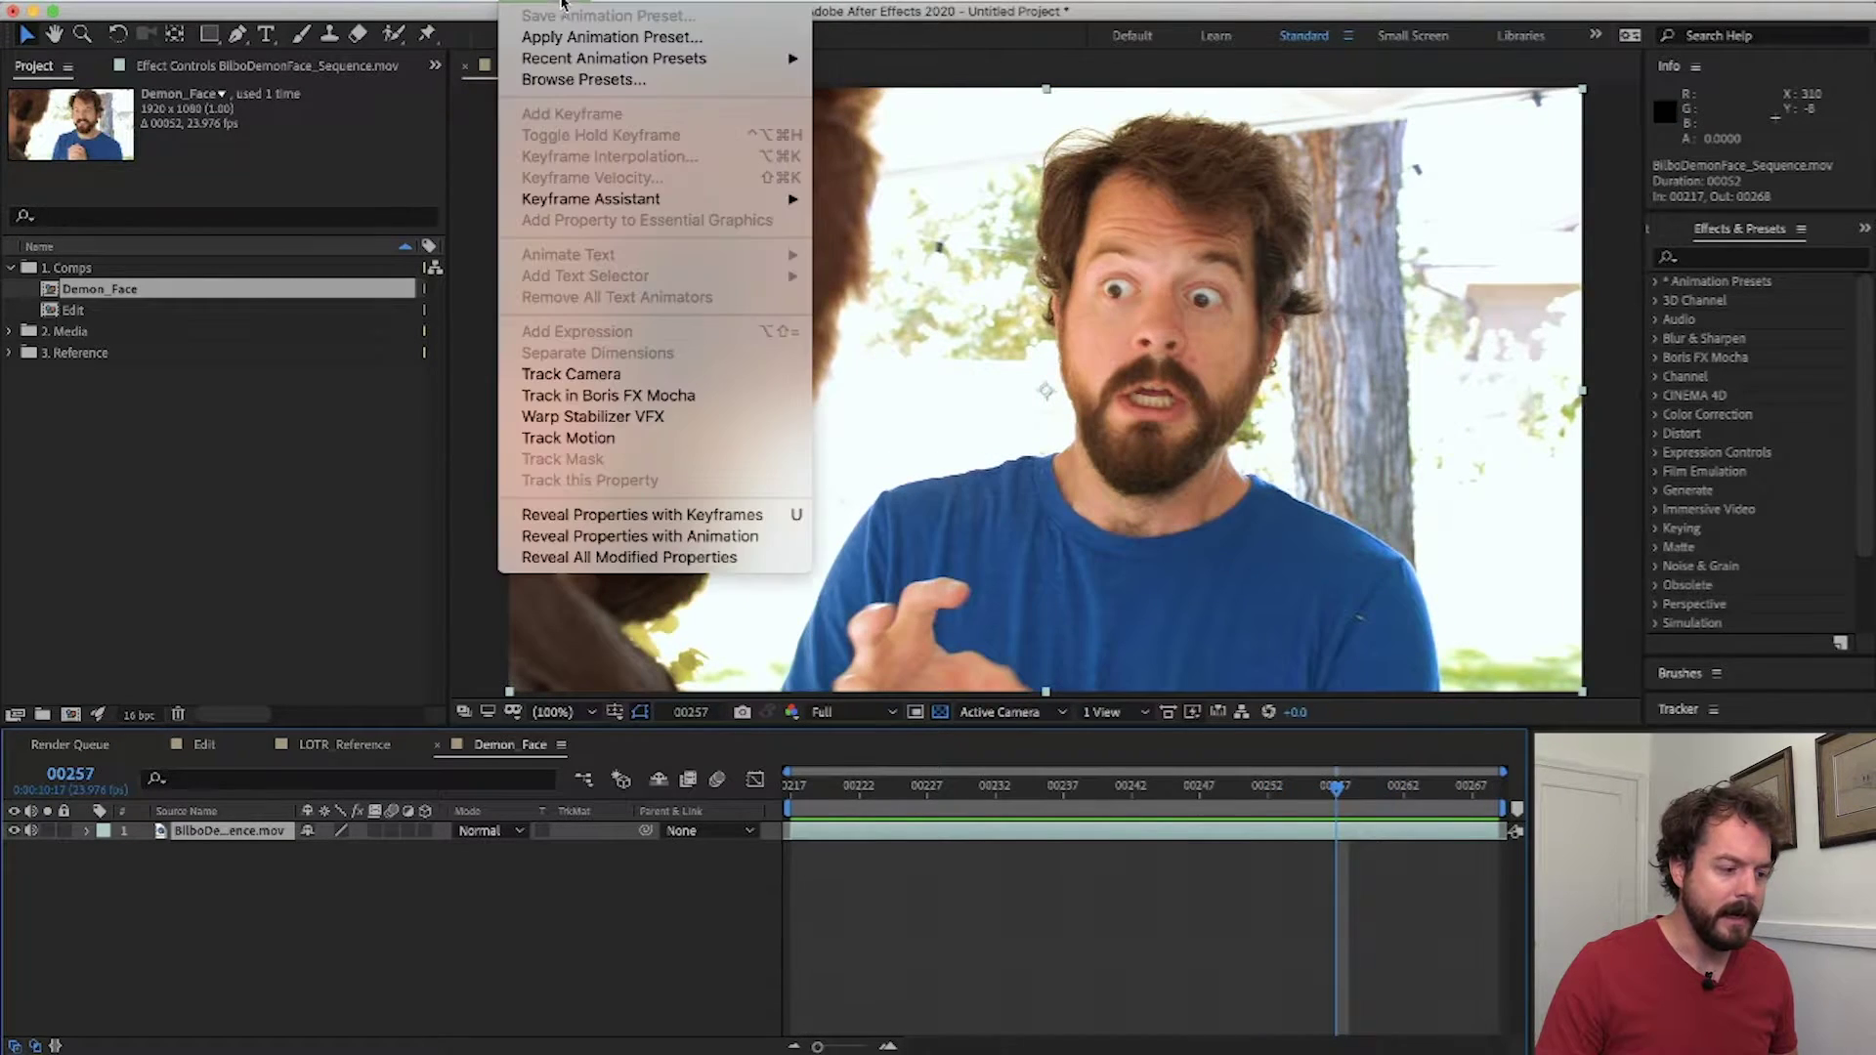
{"action": "left_click", "coordinate": [725, 394]}
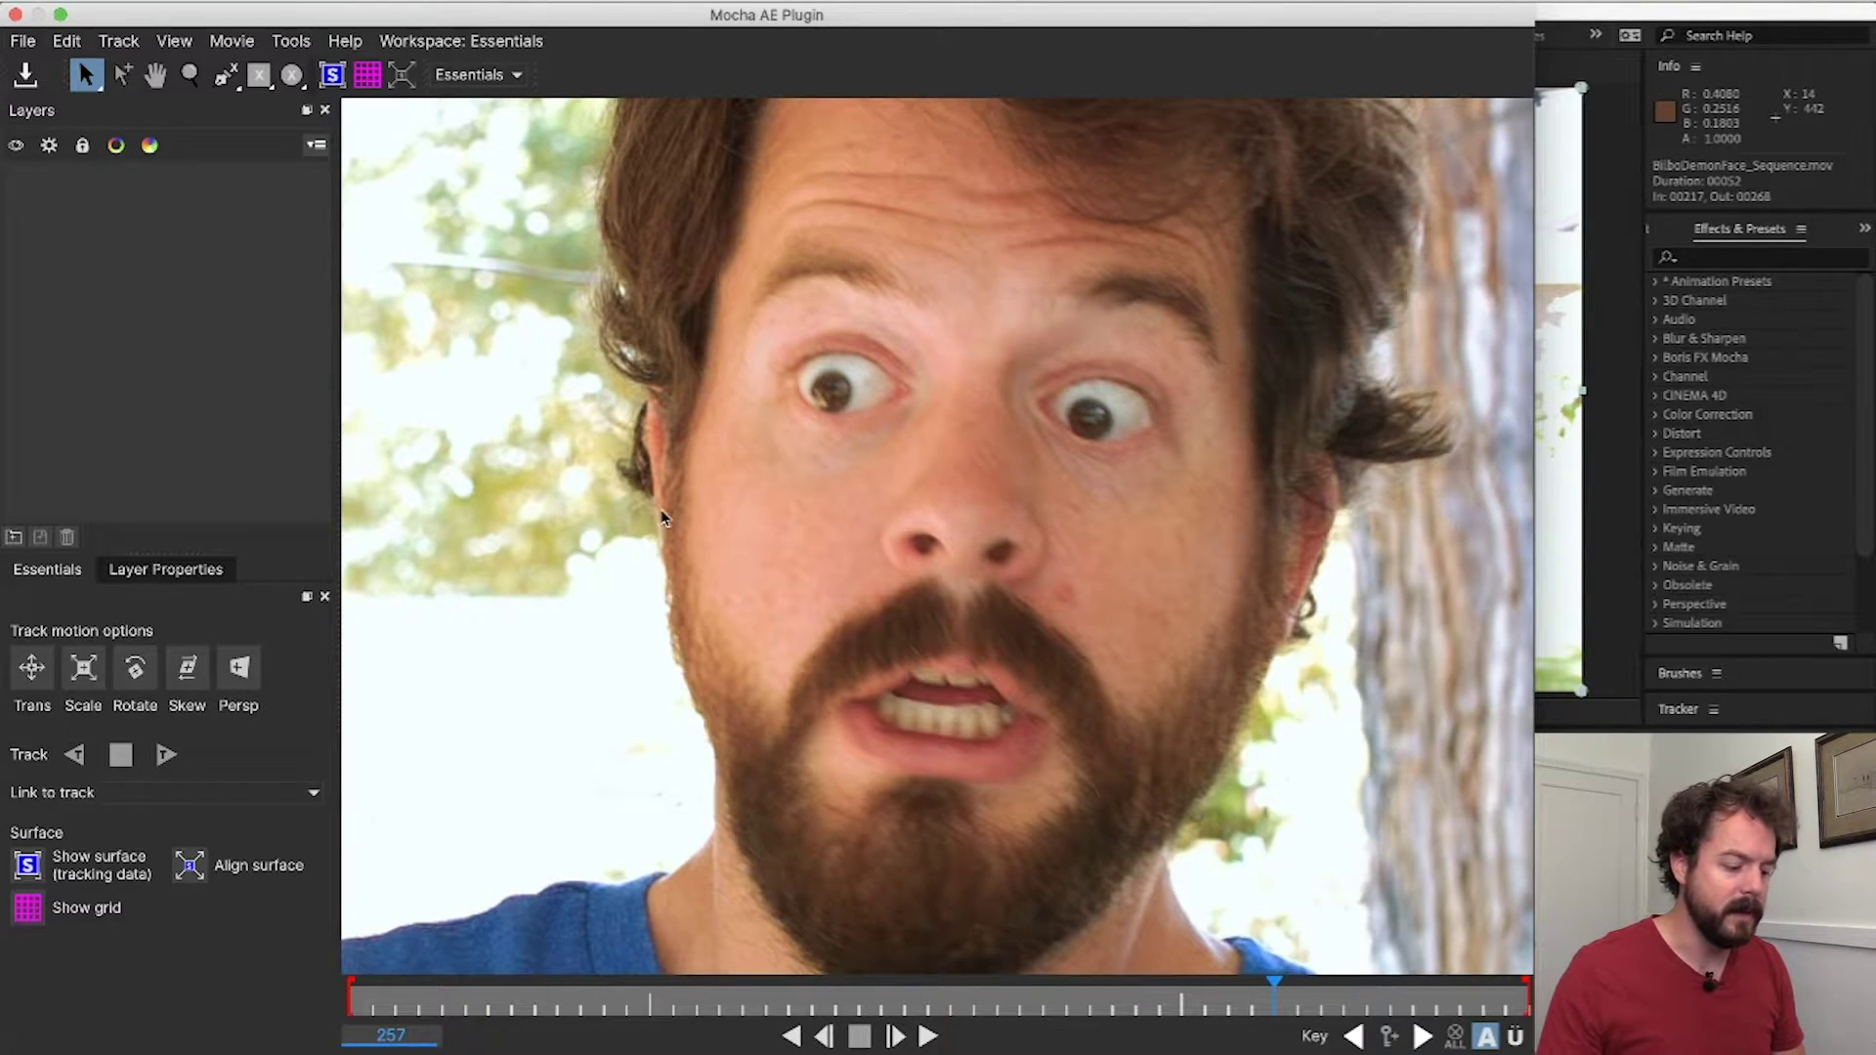
- Examine the face frame by frame between frames 251 and 260 and settle on frame 256 as the starting frame for the track
{"action": "key", "text": "z"}
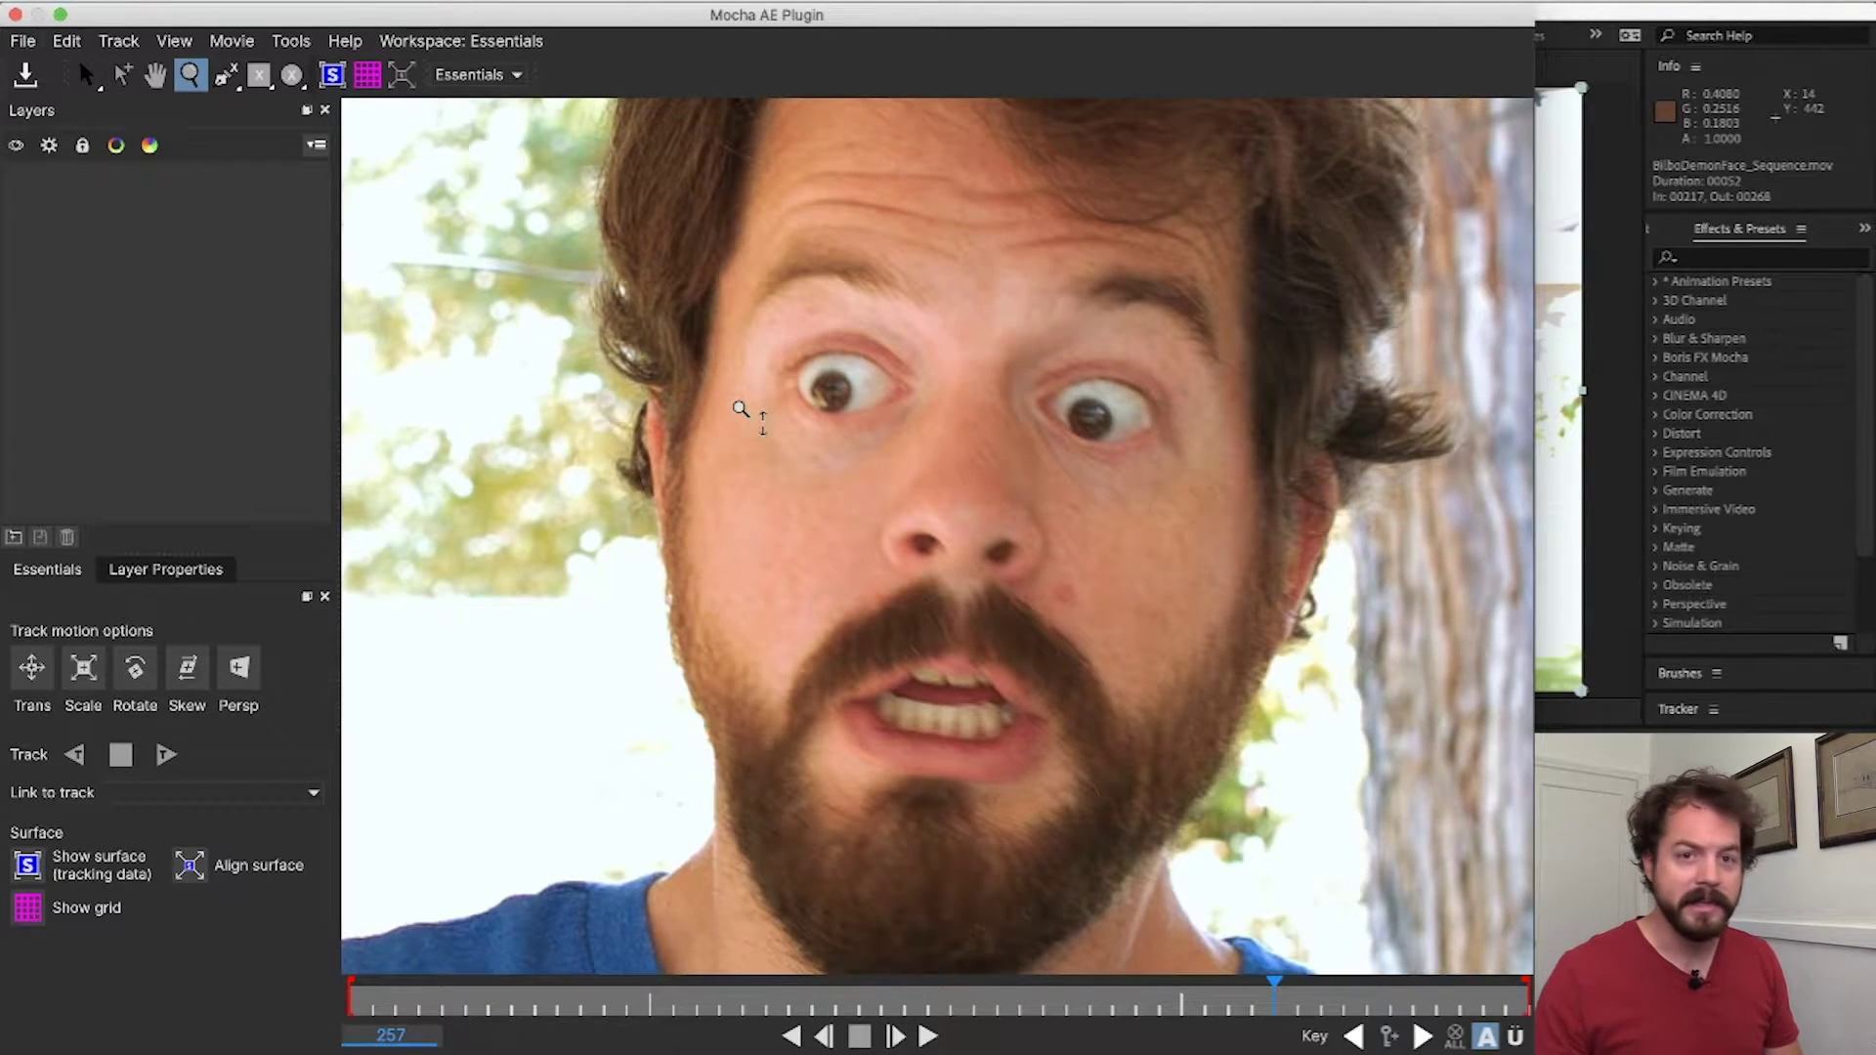
{"action": "left_click_drag", "start_coordinate": [763, 393], "coordinate": [857, 682]}
{"action": "scroll", "coordinate": [857, 682], "scroll_direction": "up", "scroll_amount": 3}
{"action": "key", "text": "s"}
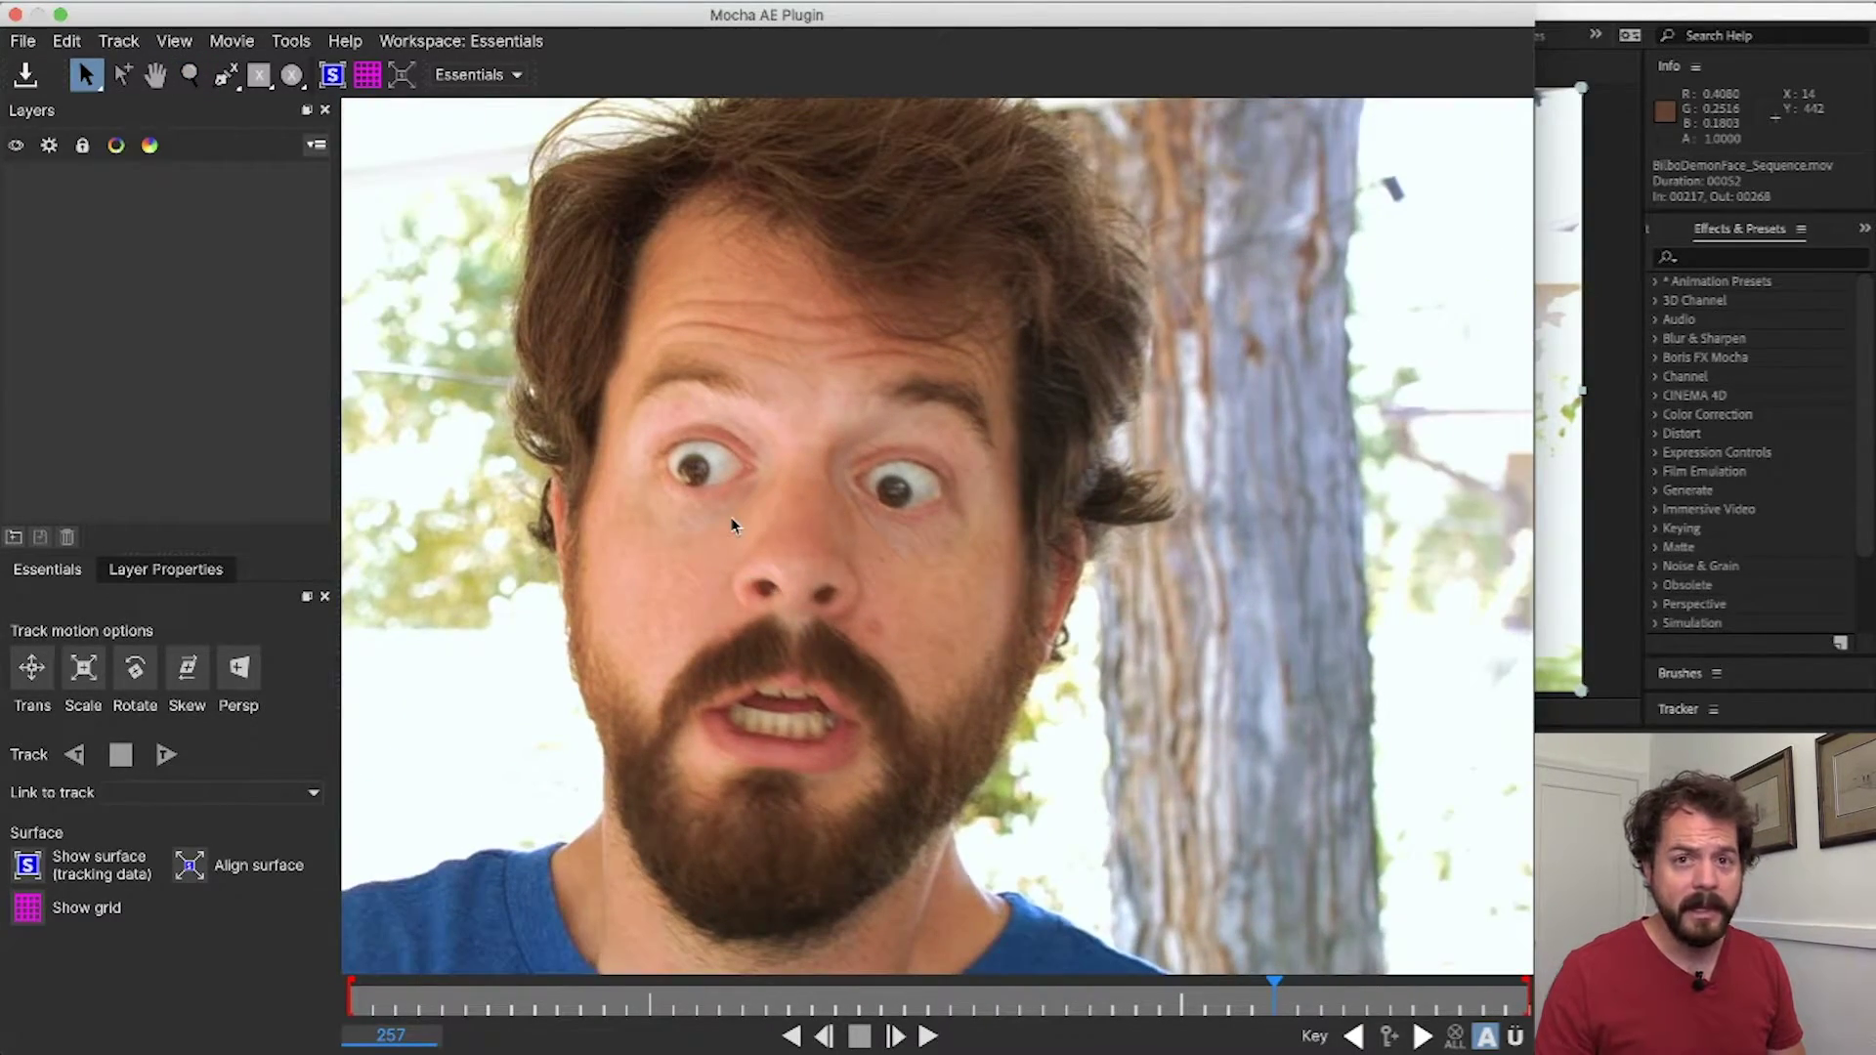
{"action": "key", "text": "x"}
{"action": "left_click_drag", "start_coordinate": [771, 516], "coordinate": [900, 377]}
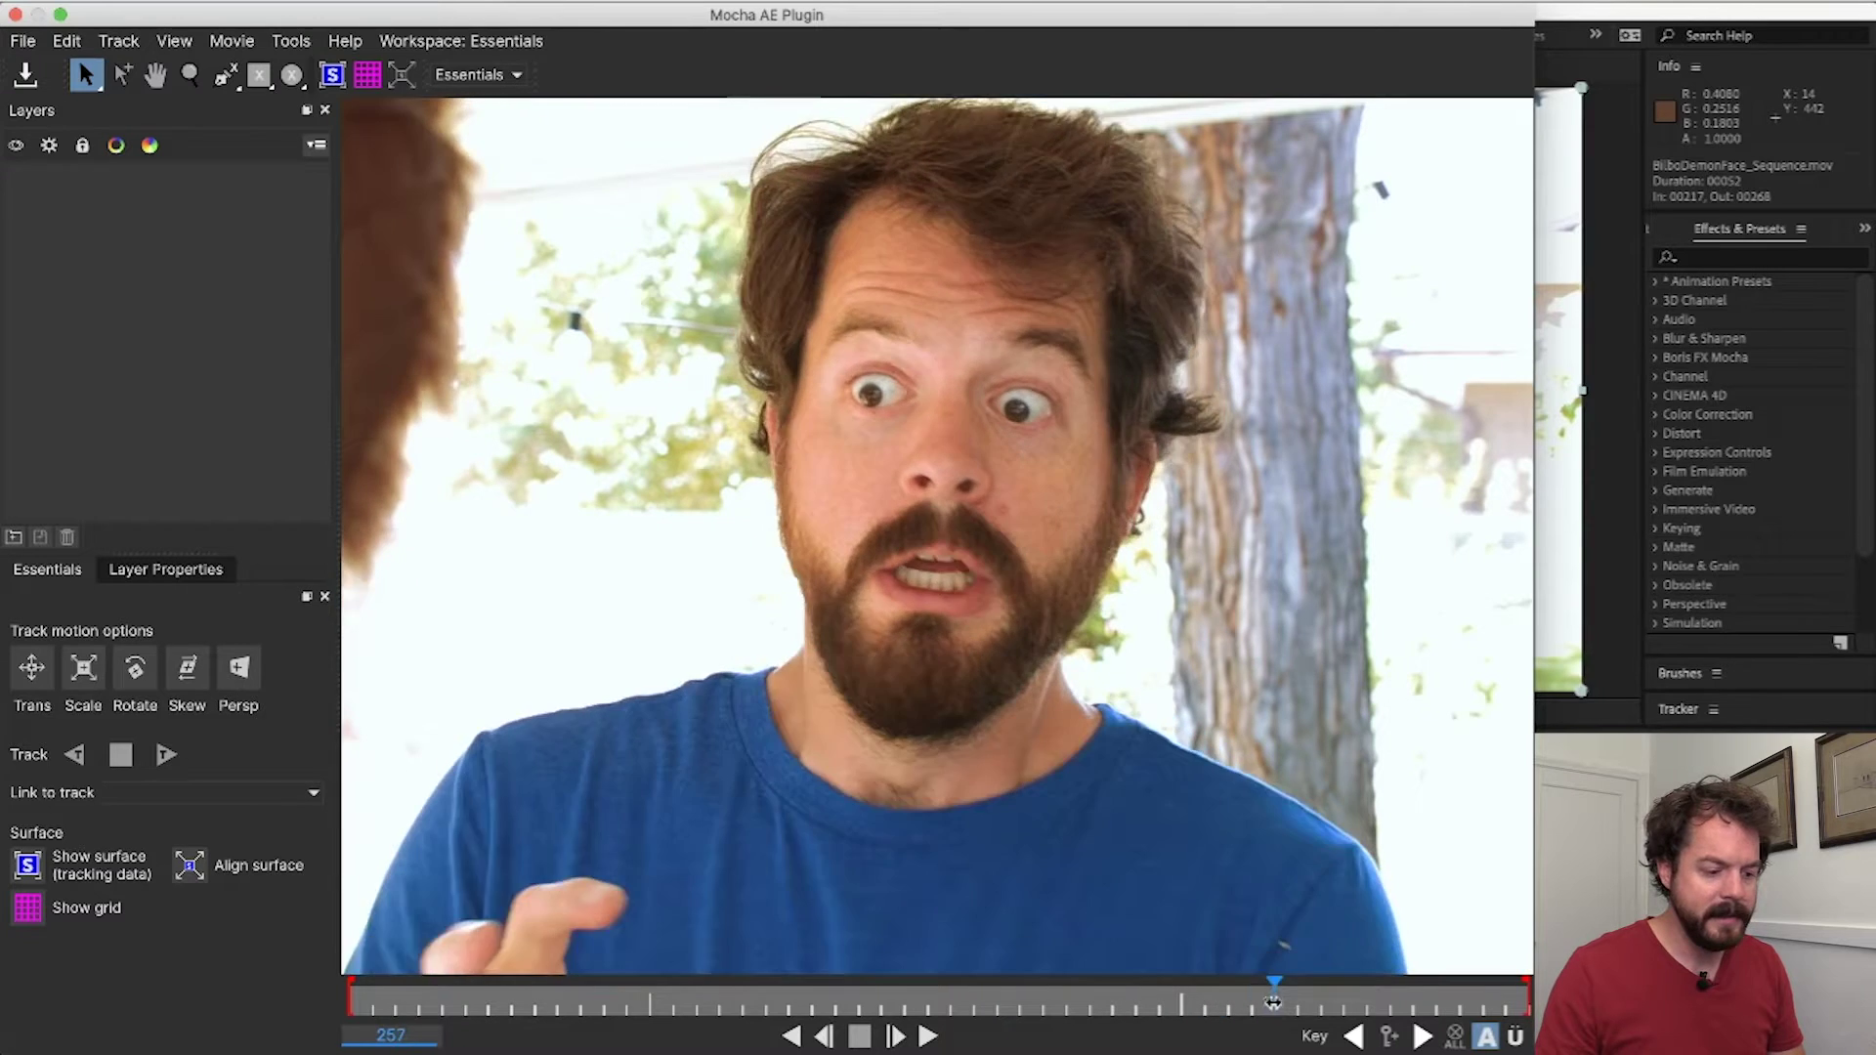
{"action": "mouse_move", "coordinate": [1272, 1001]}
{"action": "left_mouse_down"}
{"action": "mouse_move", "coordinate": [1113, 995]}
{"action": "mouse_move", "coordinate": [1270, 1007]}
{"action": "mouse_move", "coordinate": [1251, 1007]}
{"action": "left_mouse_up"}
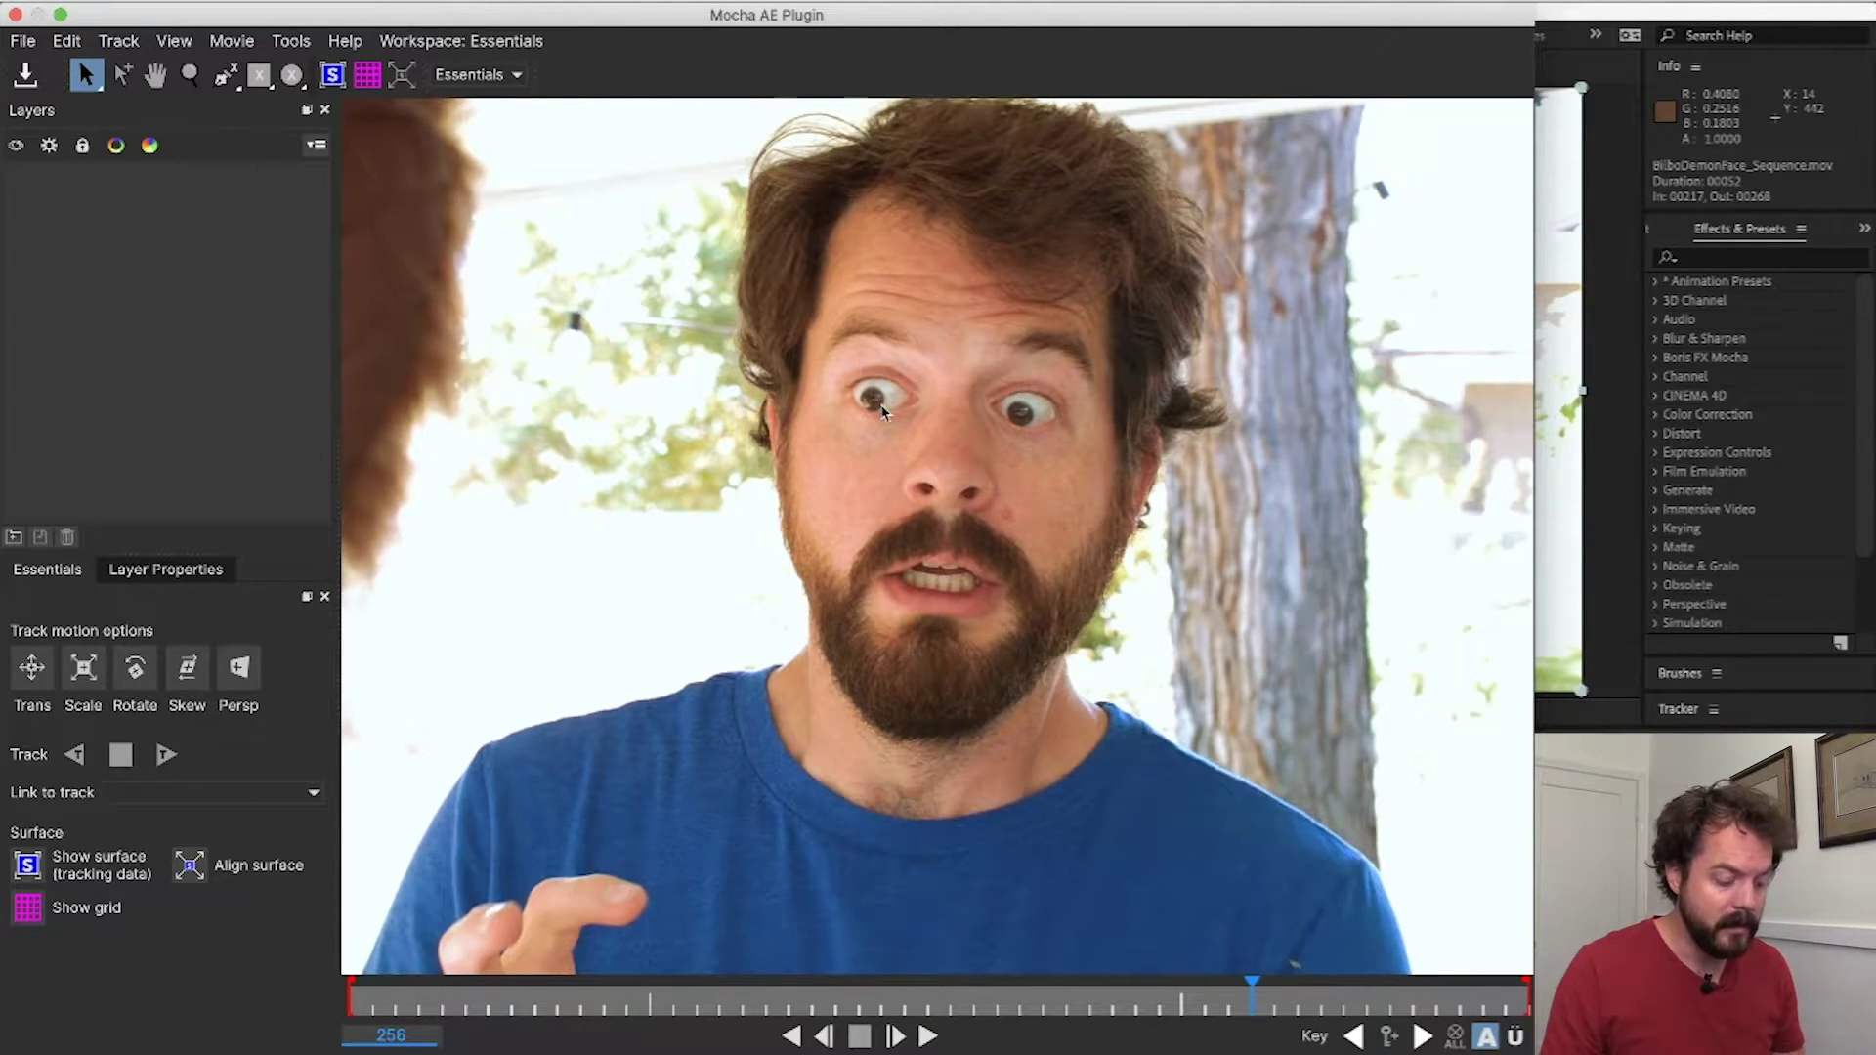
{"action": "key", "text": "z"}
{"action": "key", "text": "x"}
{"action": "left_click_drag", "start_coordinate": [940, 563], "coordinate": [969, 434]}
{"action": "key", "text": "z"}
{"action": "key", "text": "Right"}
{"action": "key", "text": "Right"}
{"action": "key", "text": "Right"}
{"action": "key", "text": "Right"}
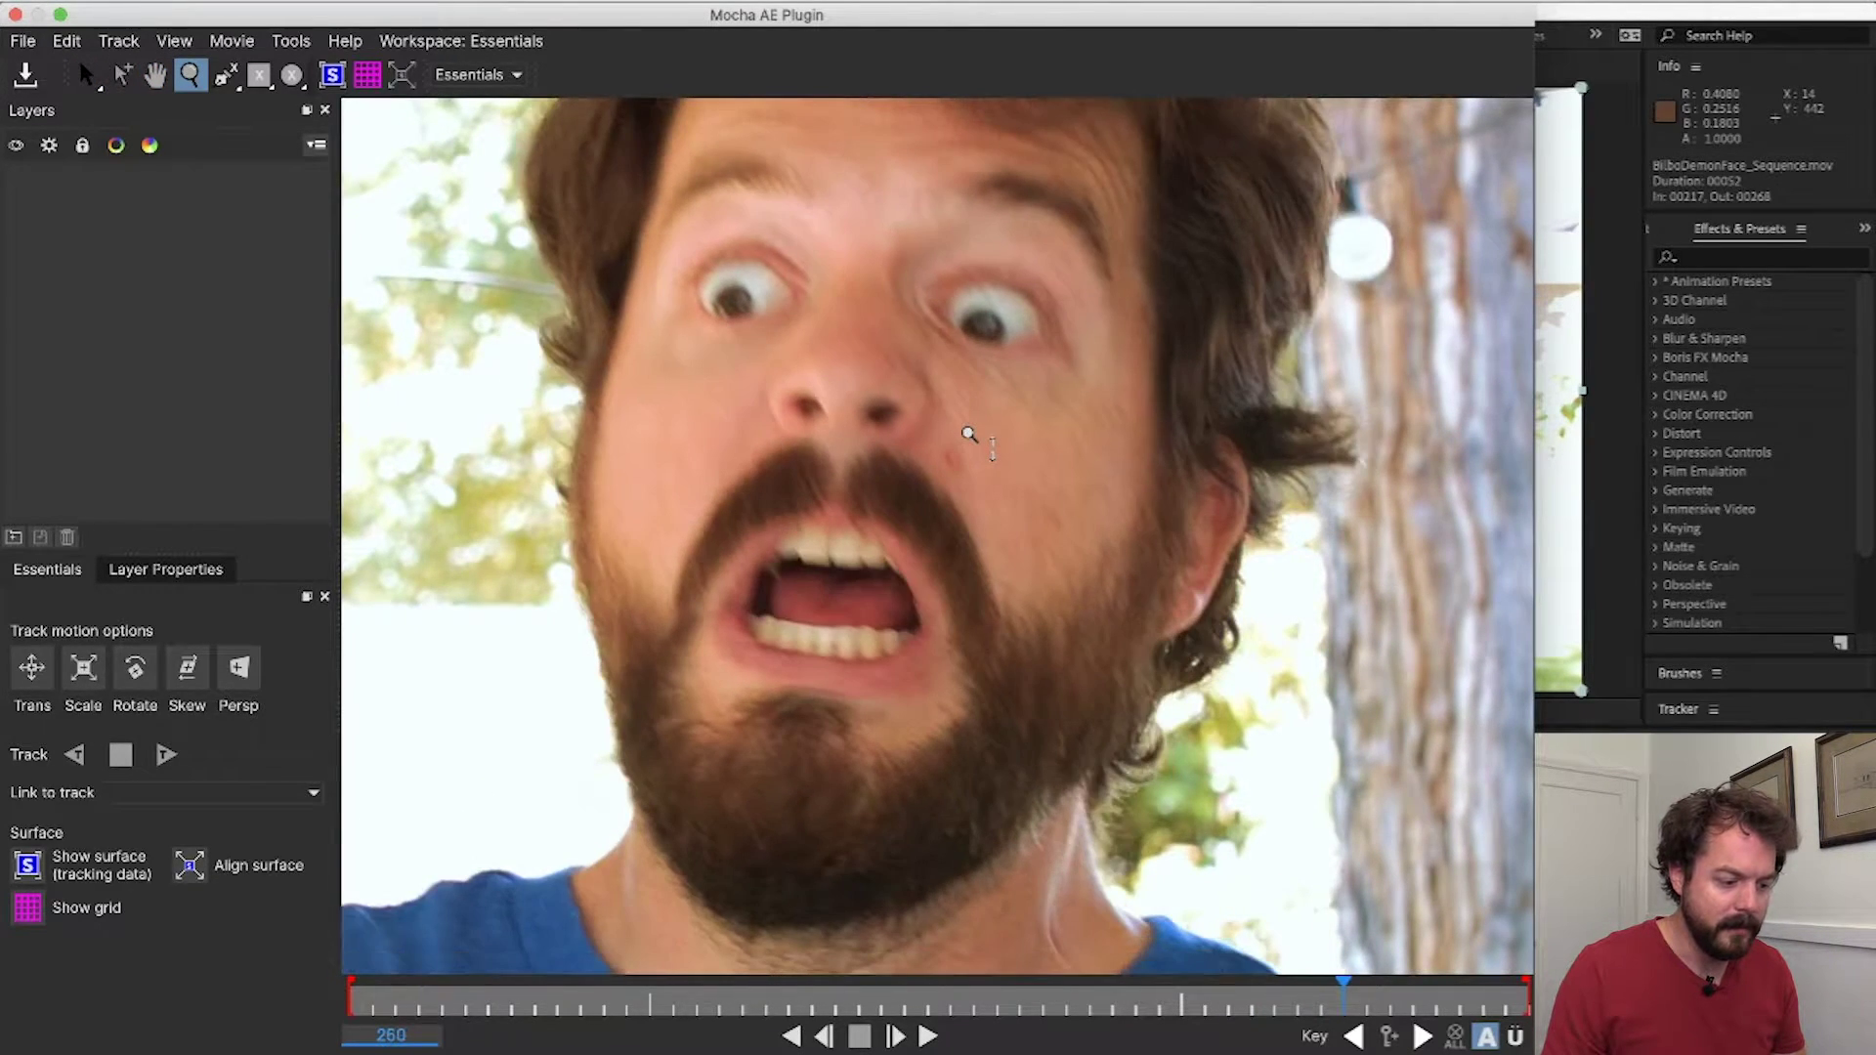
{"action": "key", "text": "Left"}
{"action": "key", "text": "Left"}
{"action": "key", "text": "Left"}
{"action": "key", "text": "Left"}
{"action": "key", "text": "Left"}
{"action": "key", "text": "Left"}
{"action": "key", "text": "Left"}
{"action": "key", "text": "Left"}
{"action": "key", "text": "Left"}
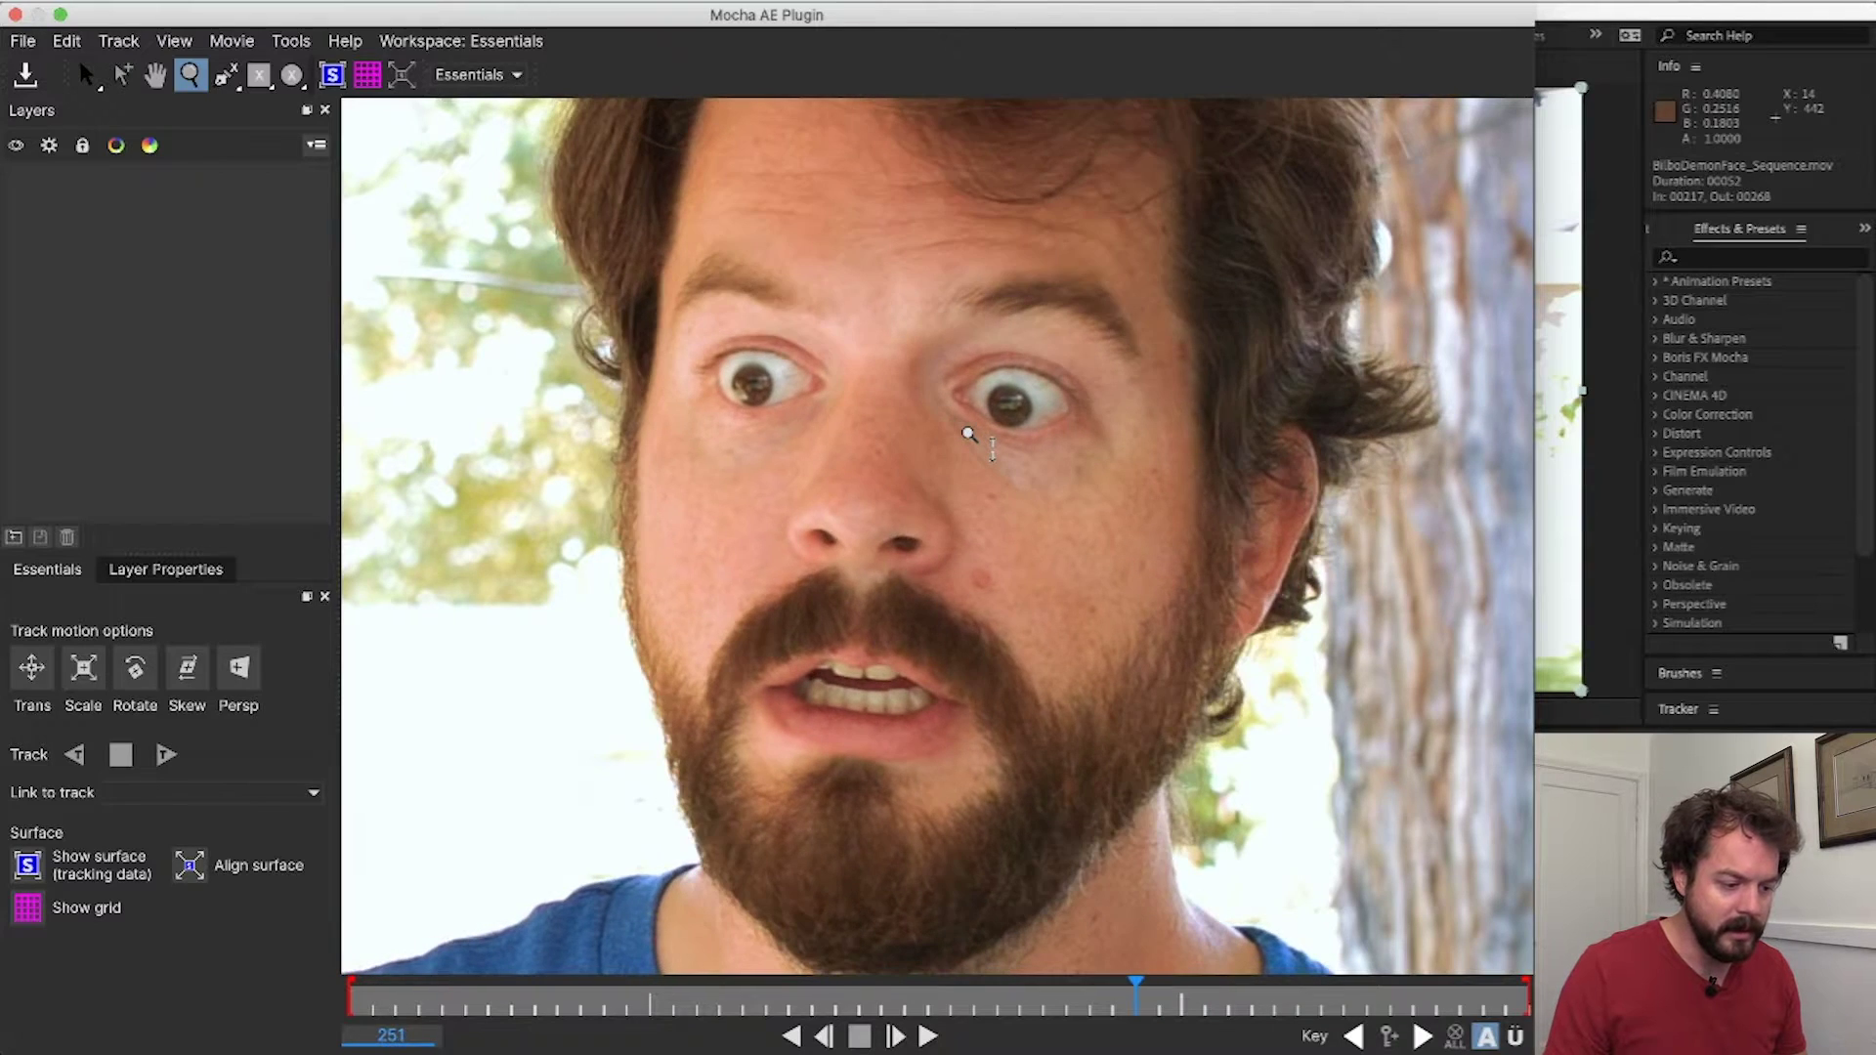
{"action": "key", "text": "Right"}
{"action": "key", "text": "Right"}
{"action": "key", "text": "Right"}
{"action": "key", "text": "Right"}
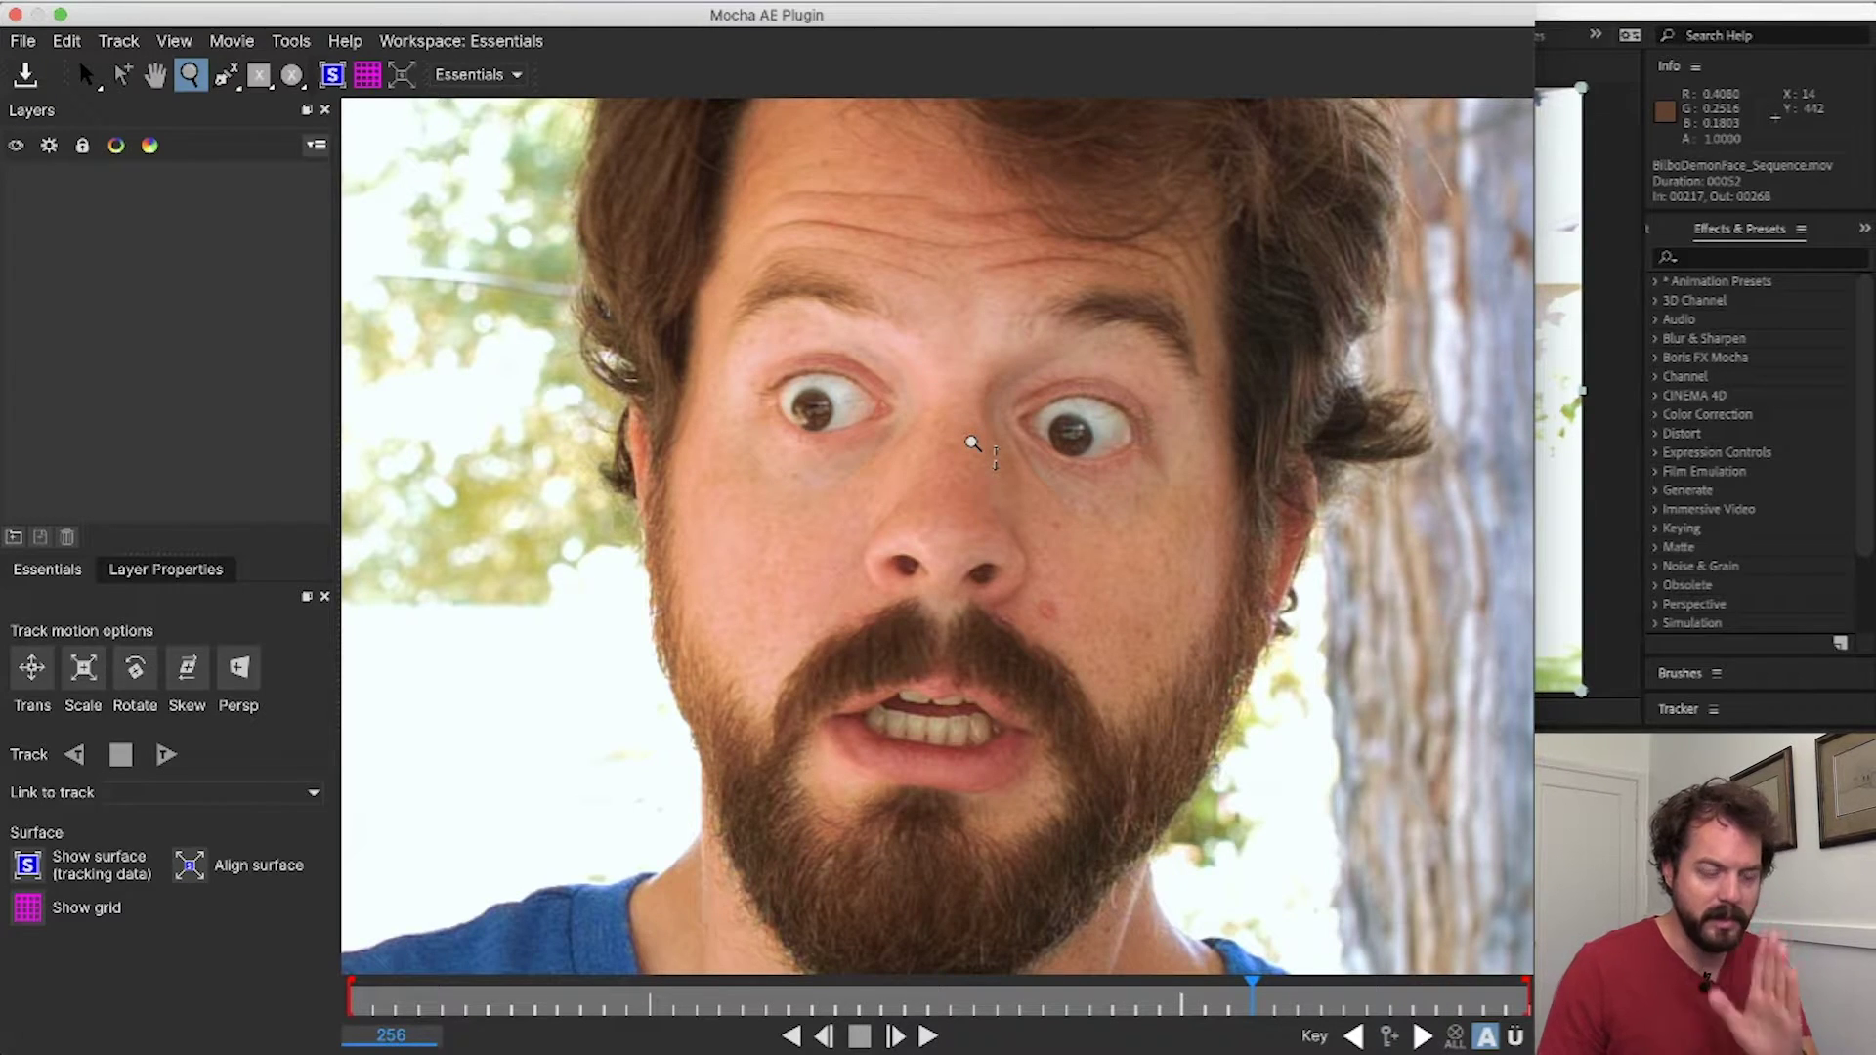
- Draw a closed seven-point spline shape around the eye on the left side of the image at frame 256
{"action": "left_click", "coordinate": [224, 75]}
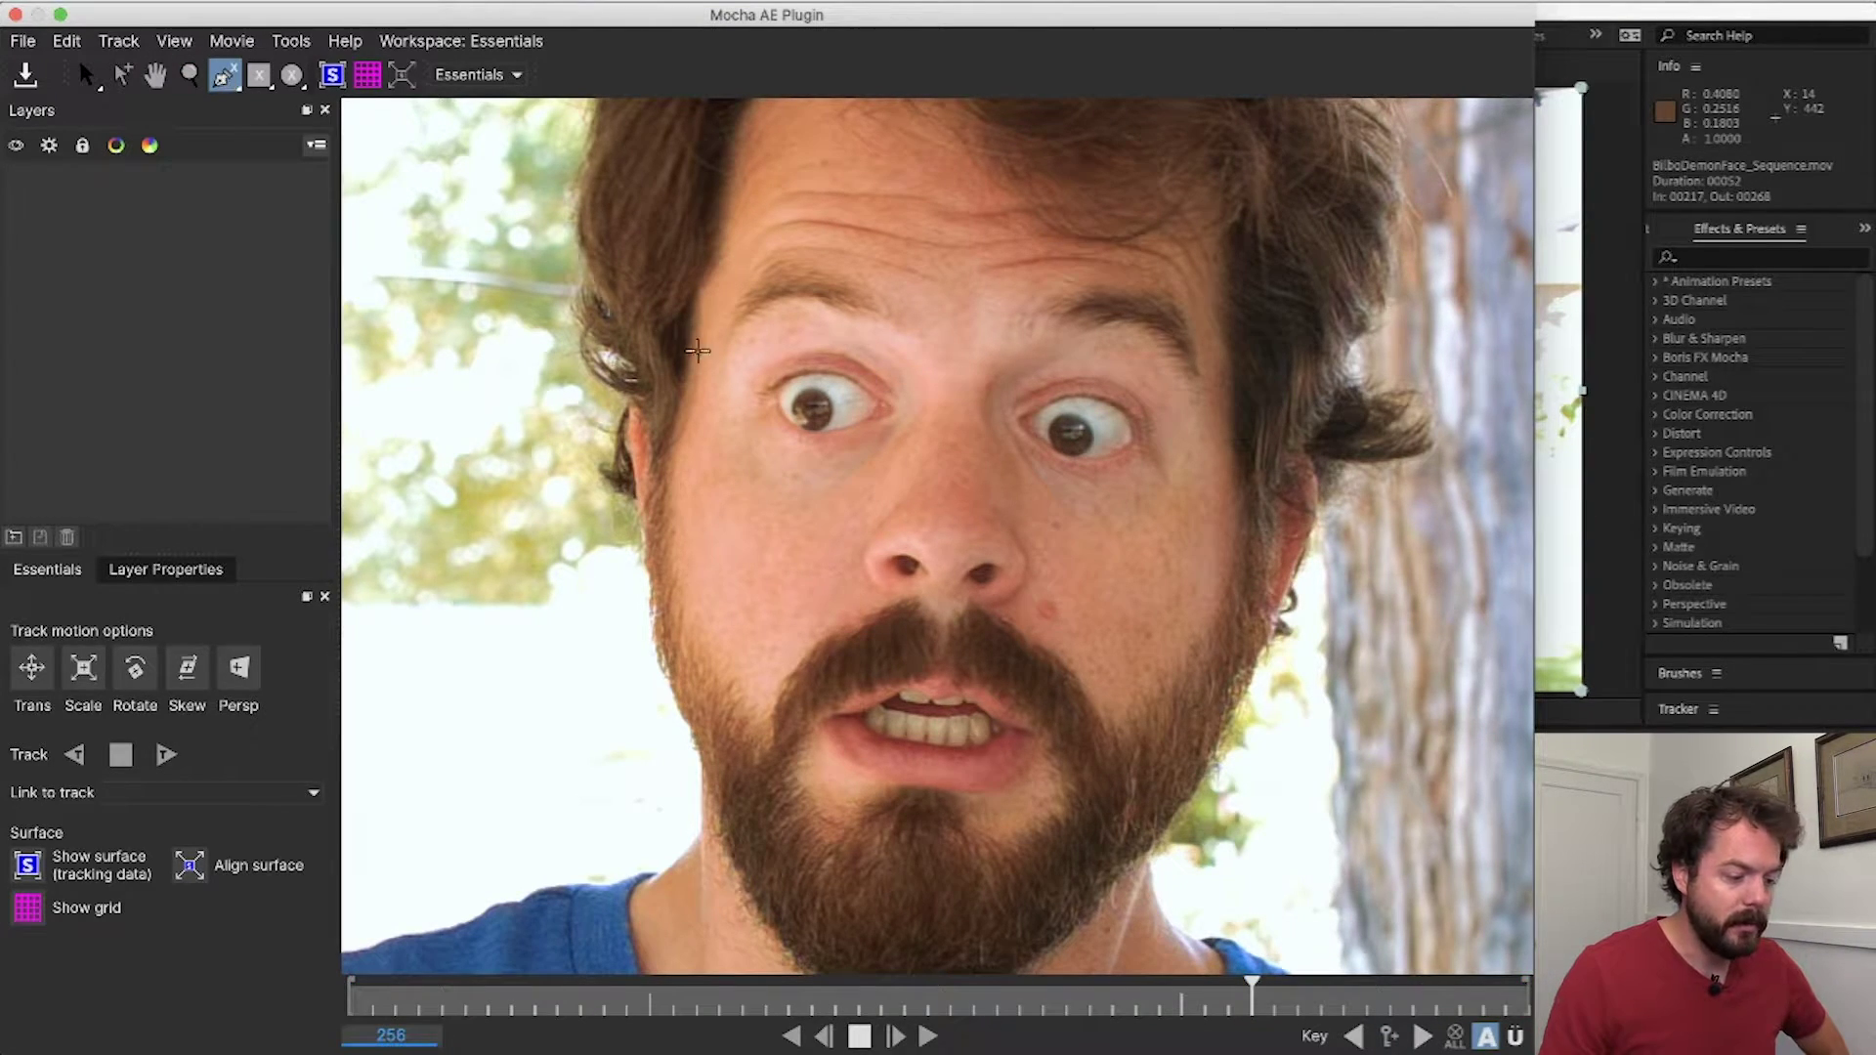
{"action": "left_click", "coordinate": [721, 370]}
{"action": "left_click", "coordinate": [729, 471]}
{"action": "left_click", "coordinate": [817, 516]}
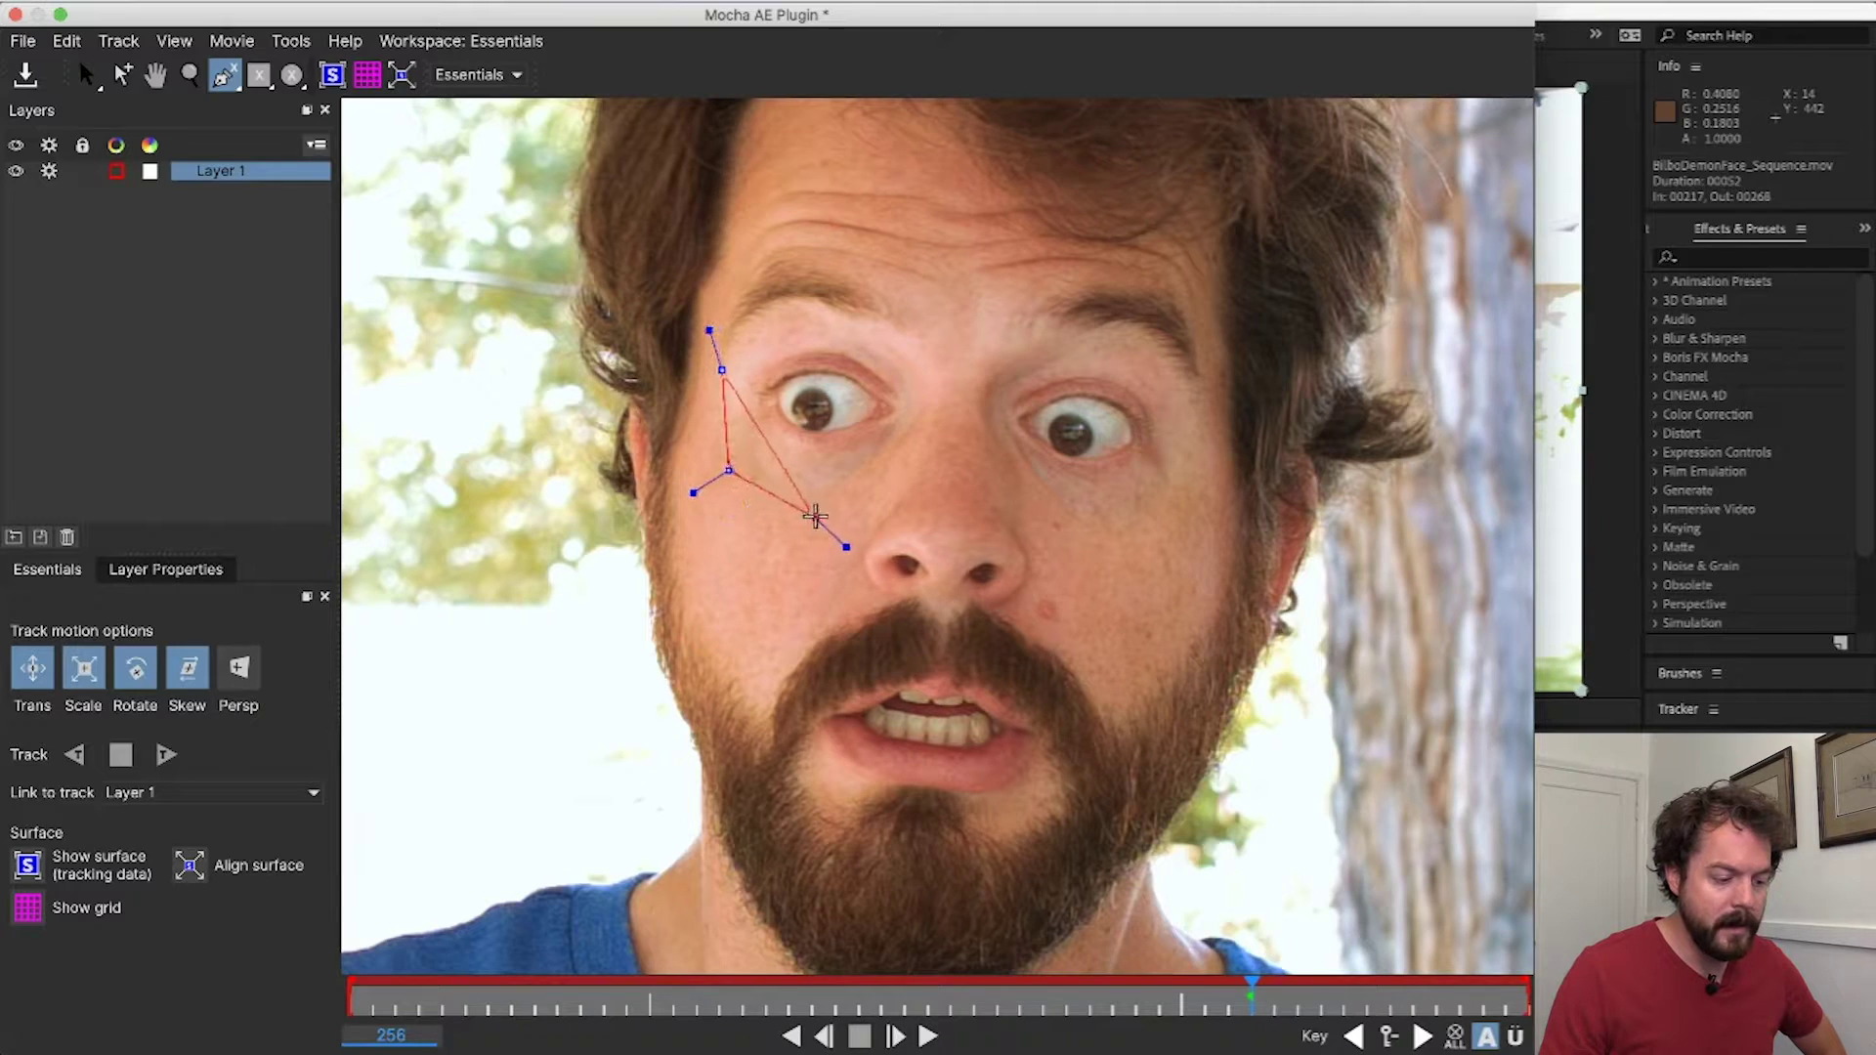
{"action": "left_click", "coordinate": [878, 476]}
{"action": "left_click", "coordinate": [896, 461]}
{"action": "left_click", "coordinate": [911, 404]}
{"action": "left_click", "coordinate": [908, 347]}
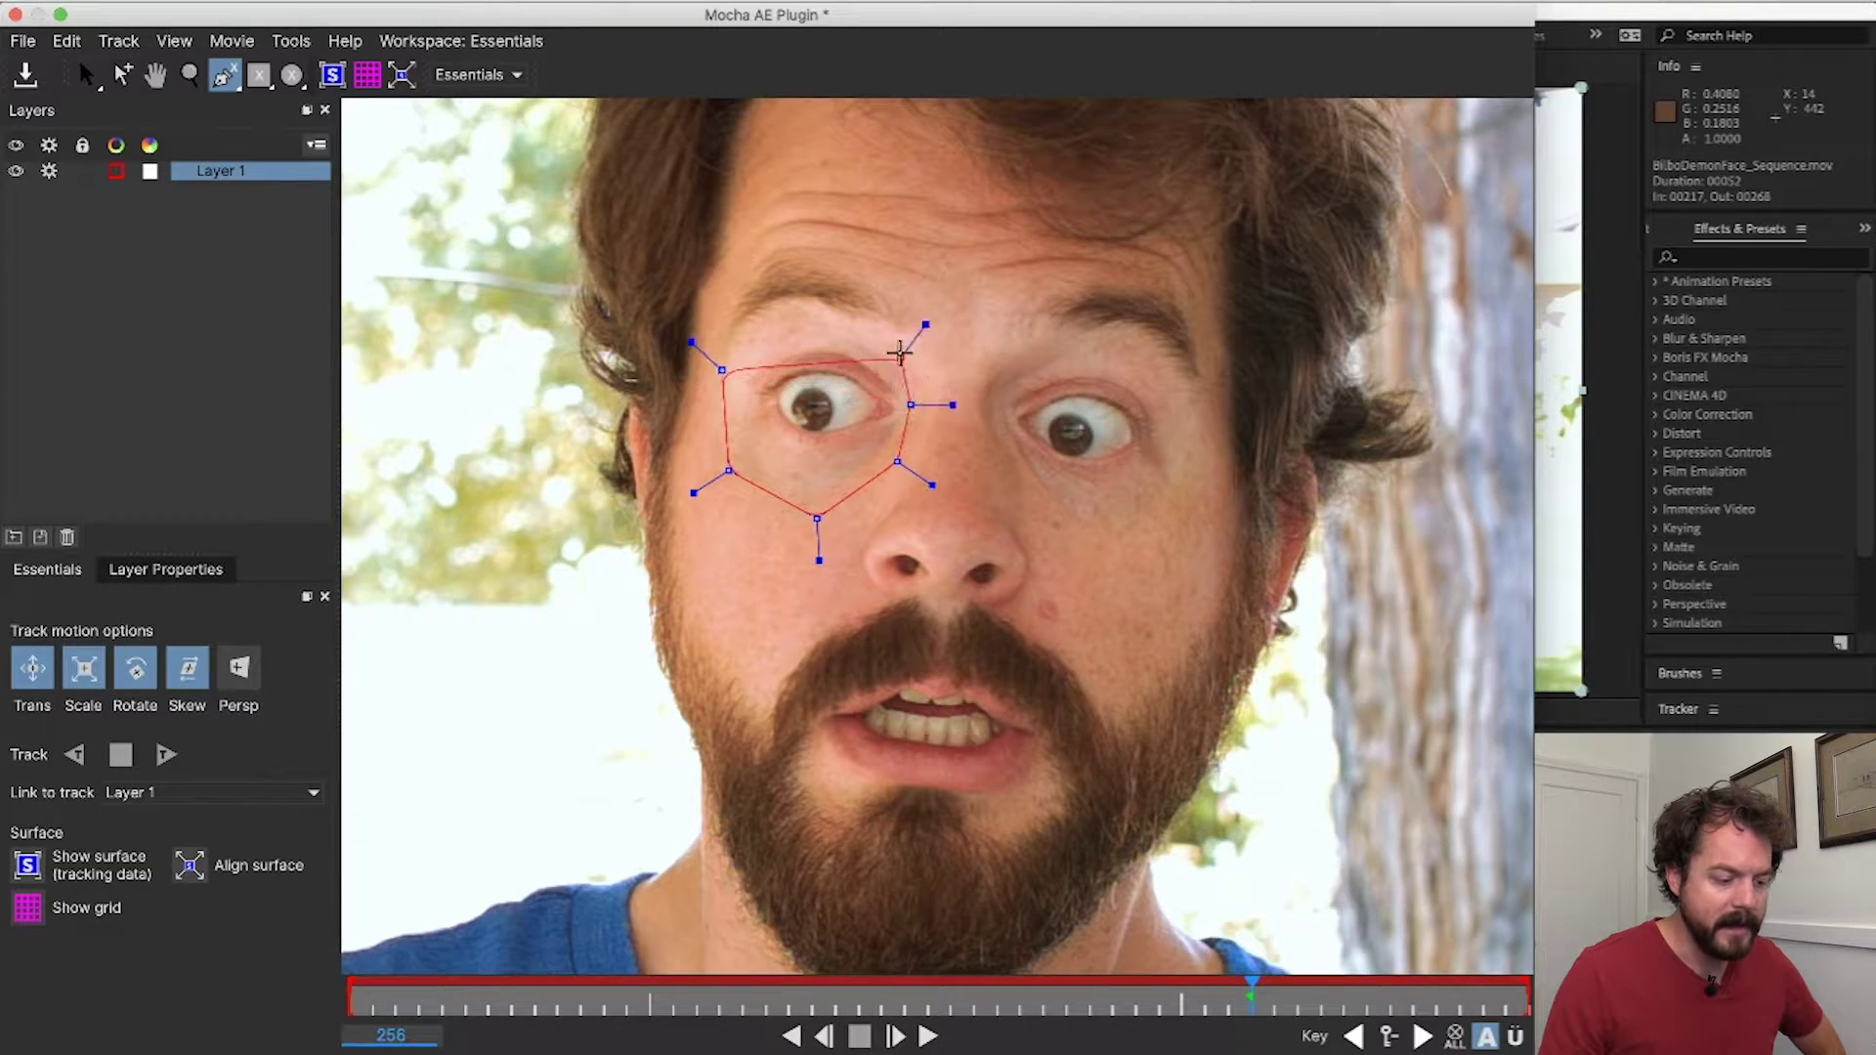
{"action": "left_click", "coordinate": [880, 341]}
{"action": "left_click", "coordinate": [796, 310]}
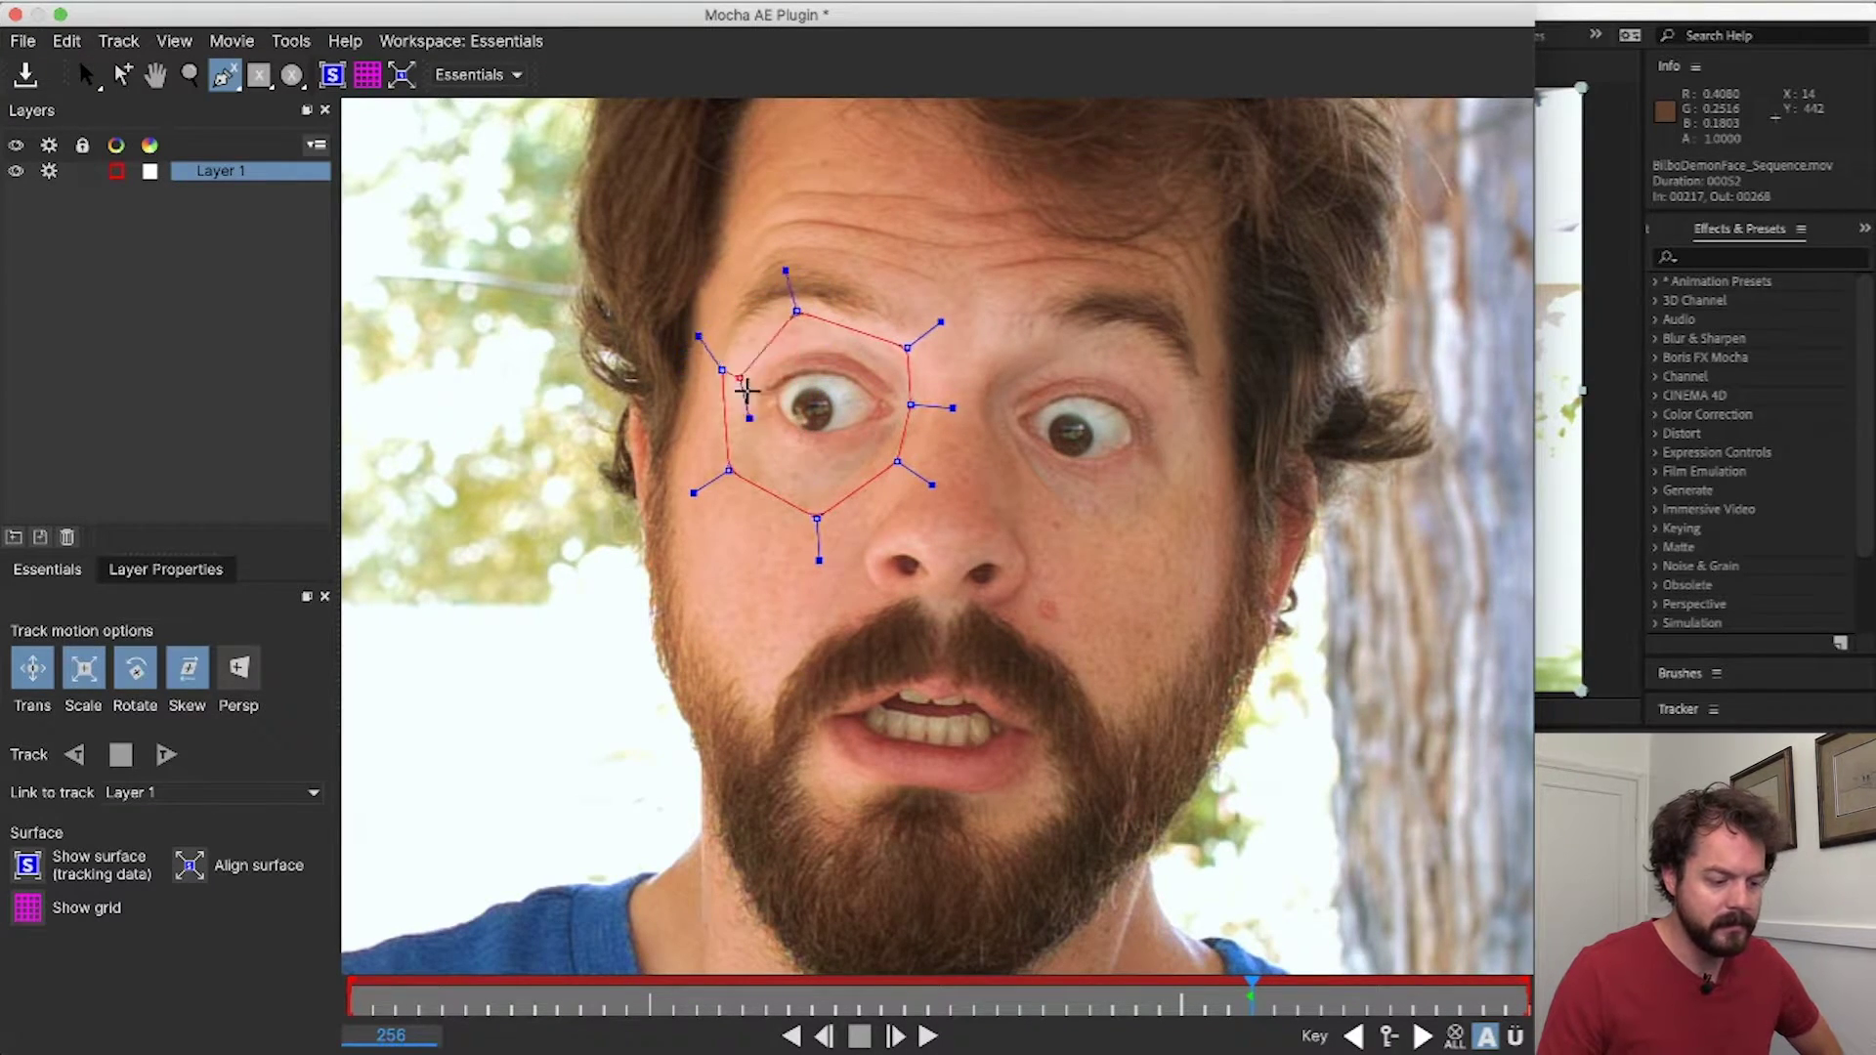
{"action": "right_click", "coordinate": [770, 430]}
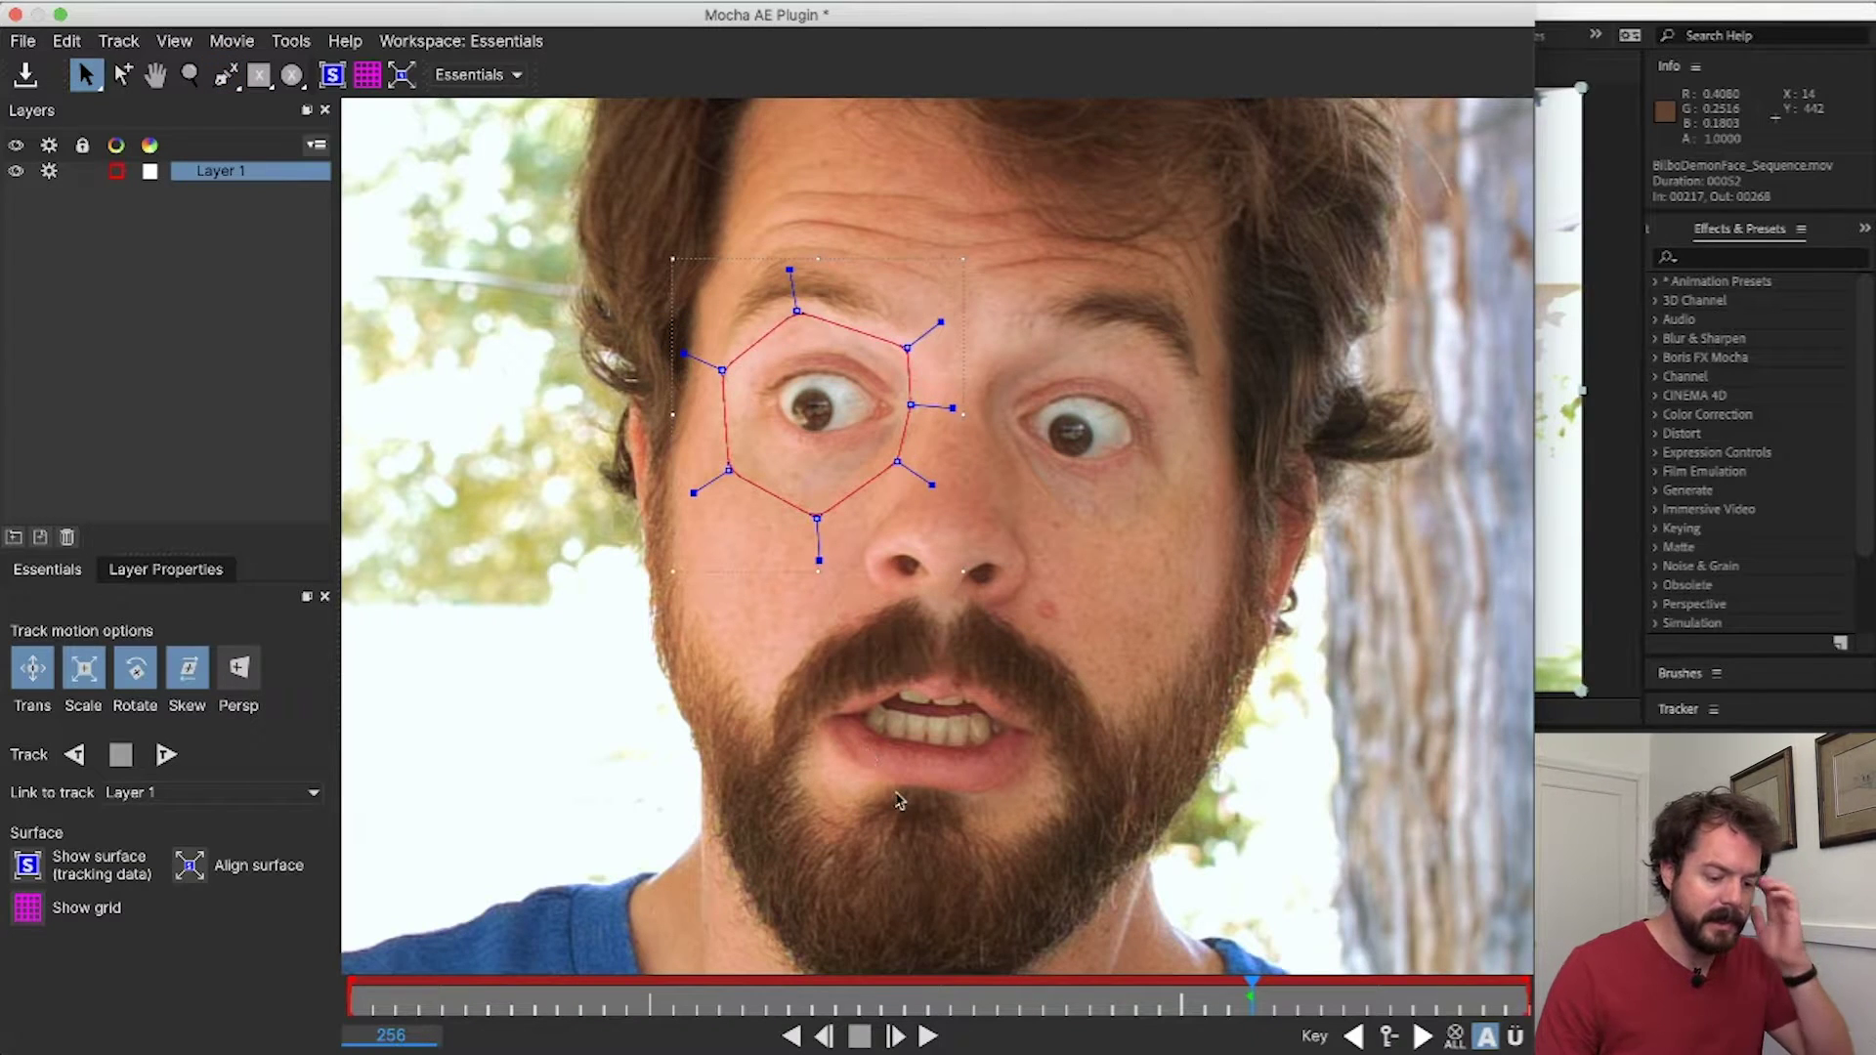
- Track the eye shape forward from frame 256 to the end of the clip, and backward from frame 256 to its first frame
{"action": "left_click", "coordinate": [166, 755]}
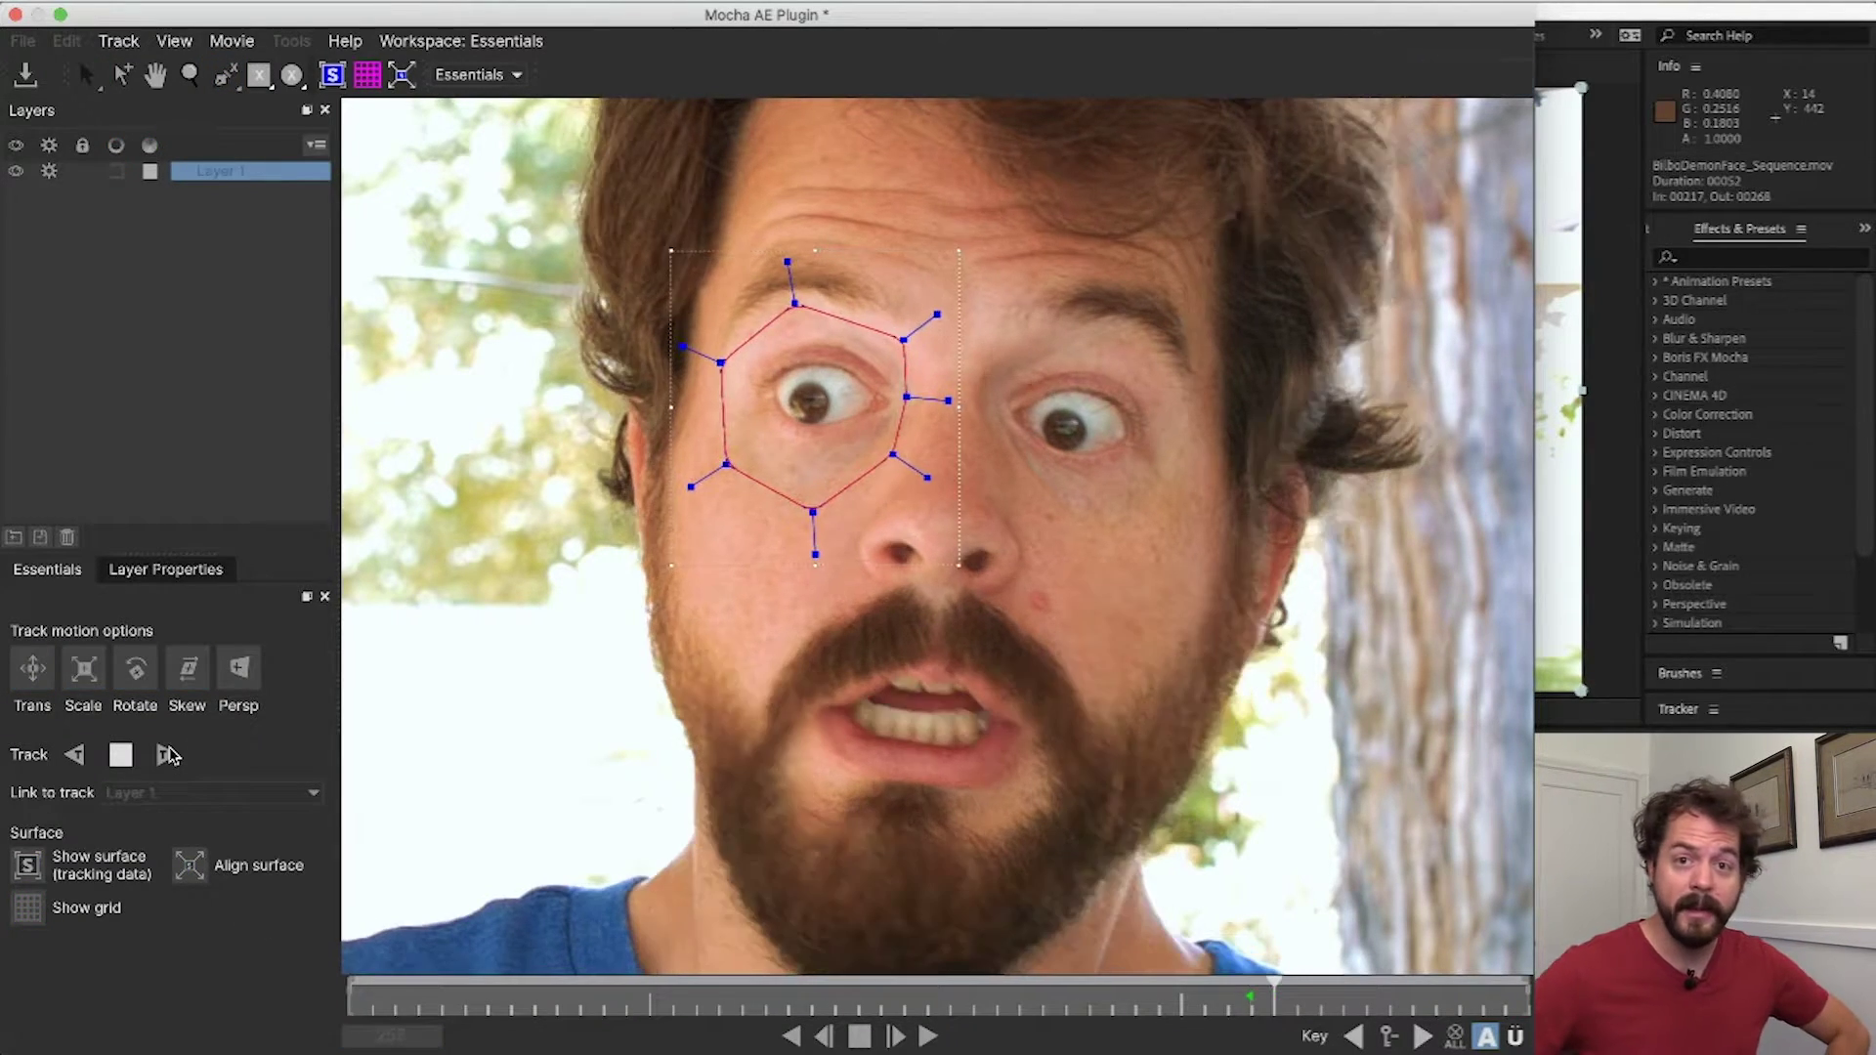
{"action": "left_click", "coordinate": [1353, 1036]}
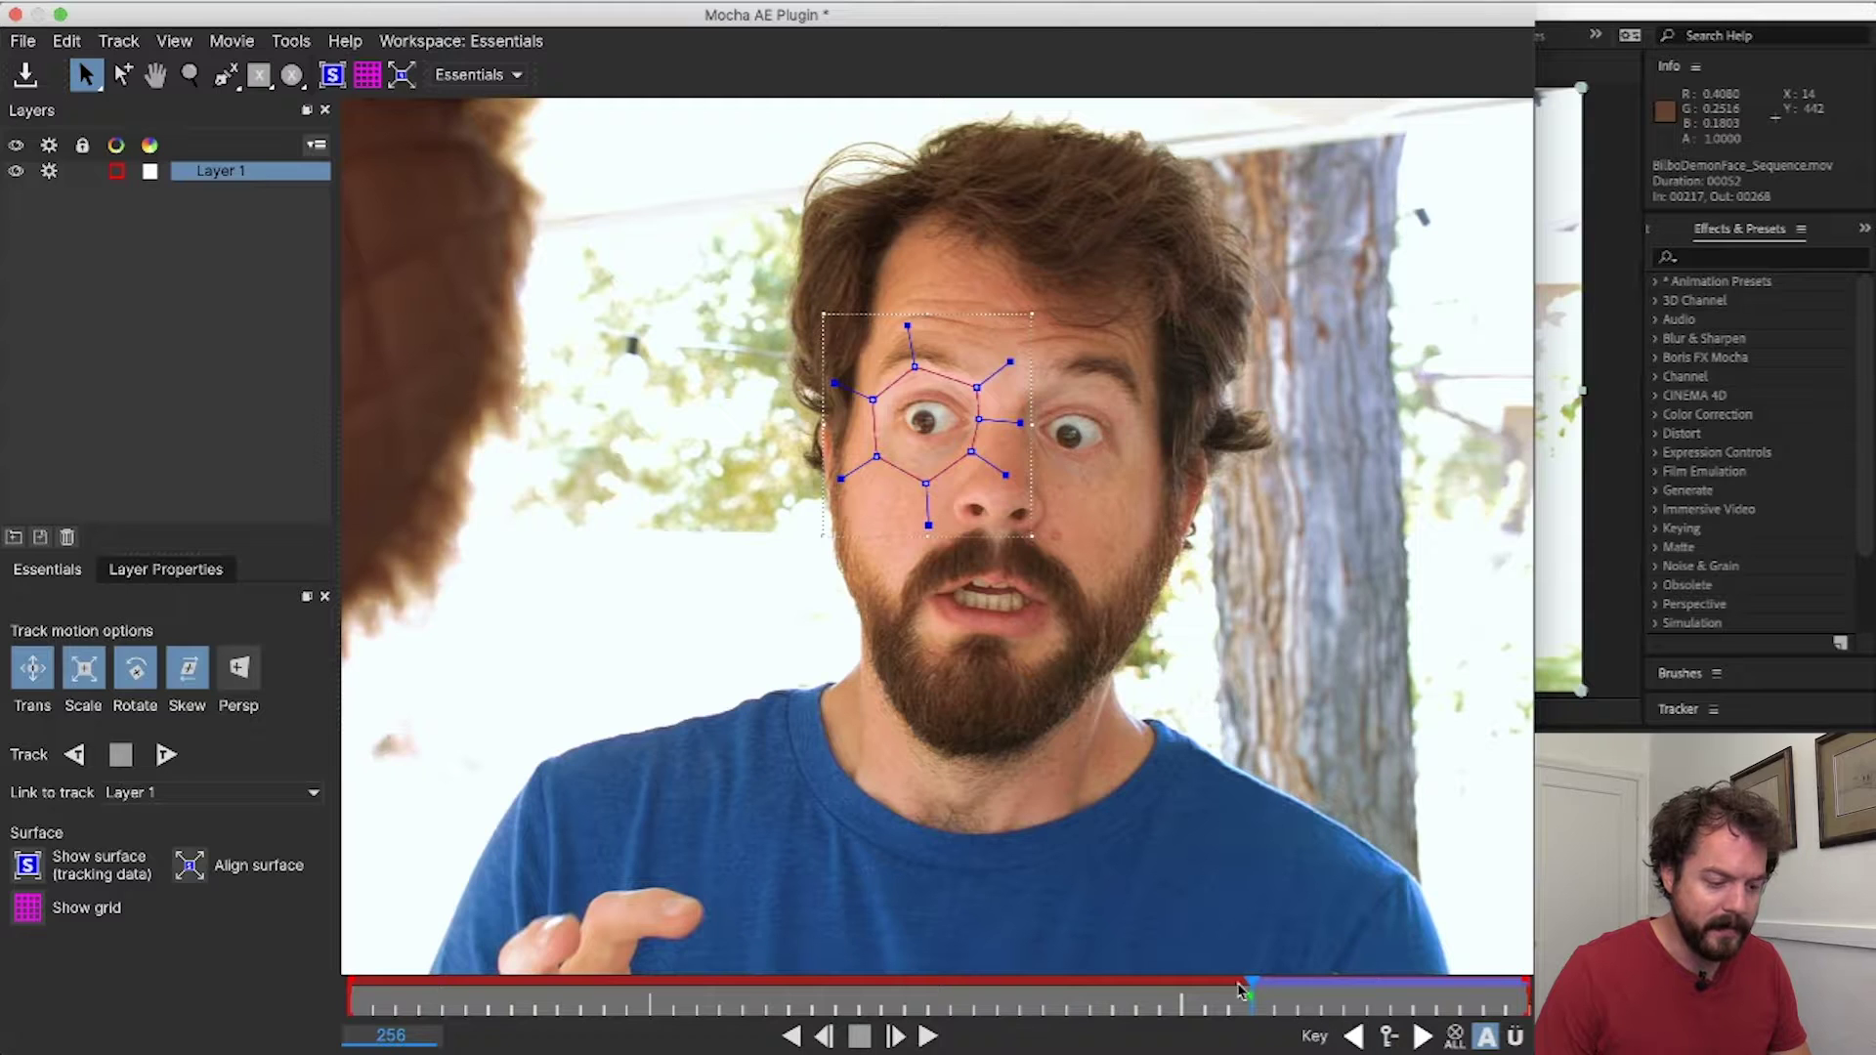
{"action": "left_click", "coordinate": [77, 758]}
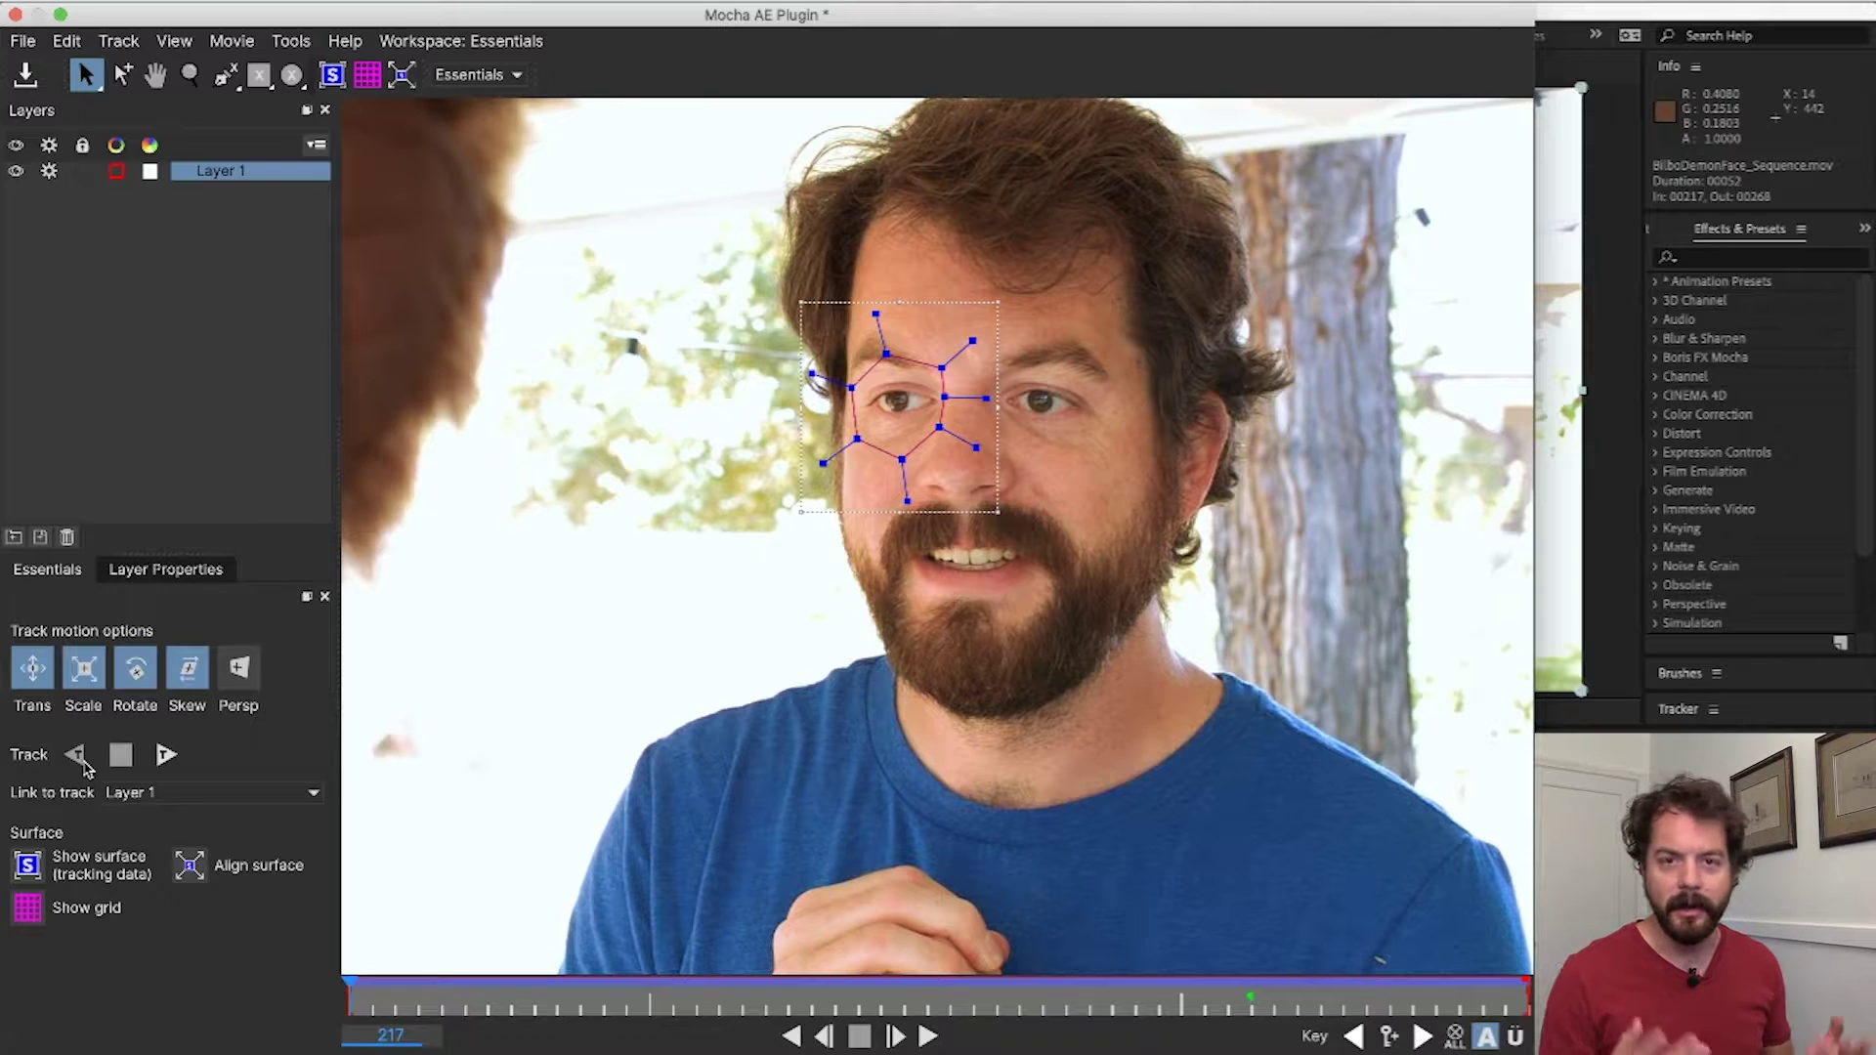
- Review the eye track across the clip up to frame 254 and show the layer's tracking surface
{"action": "left_click_drag", "start_coordinate": [347, 991], "coordinate": [1207, 1016]}
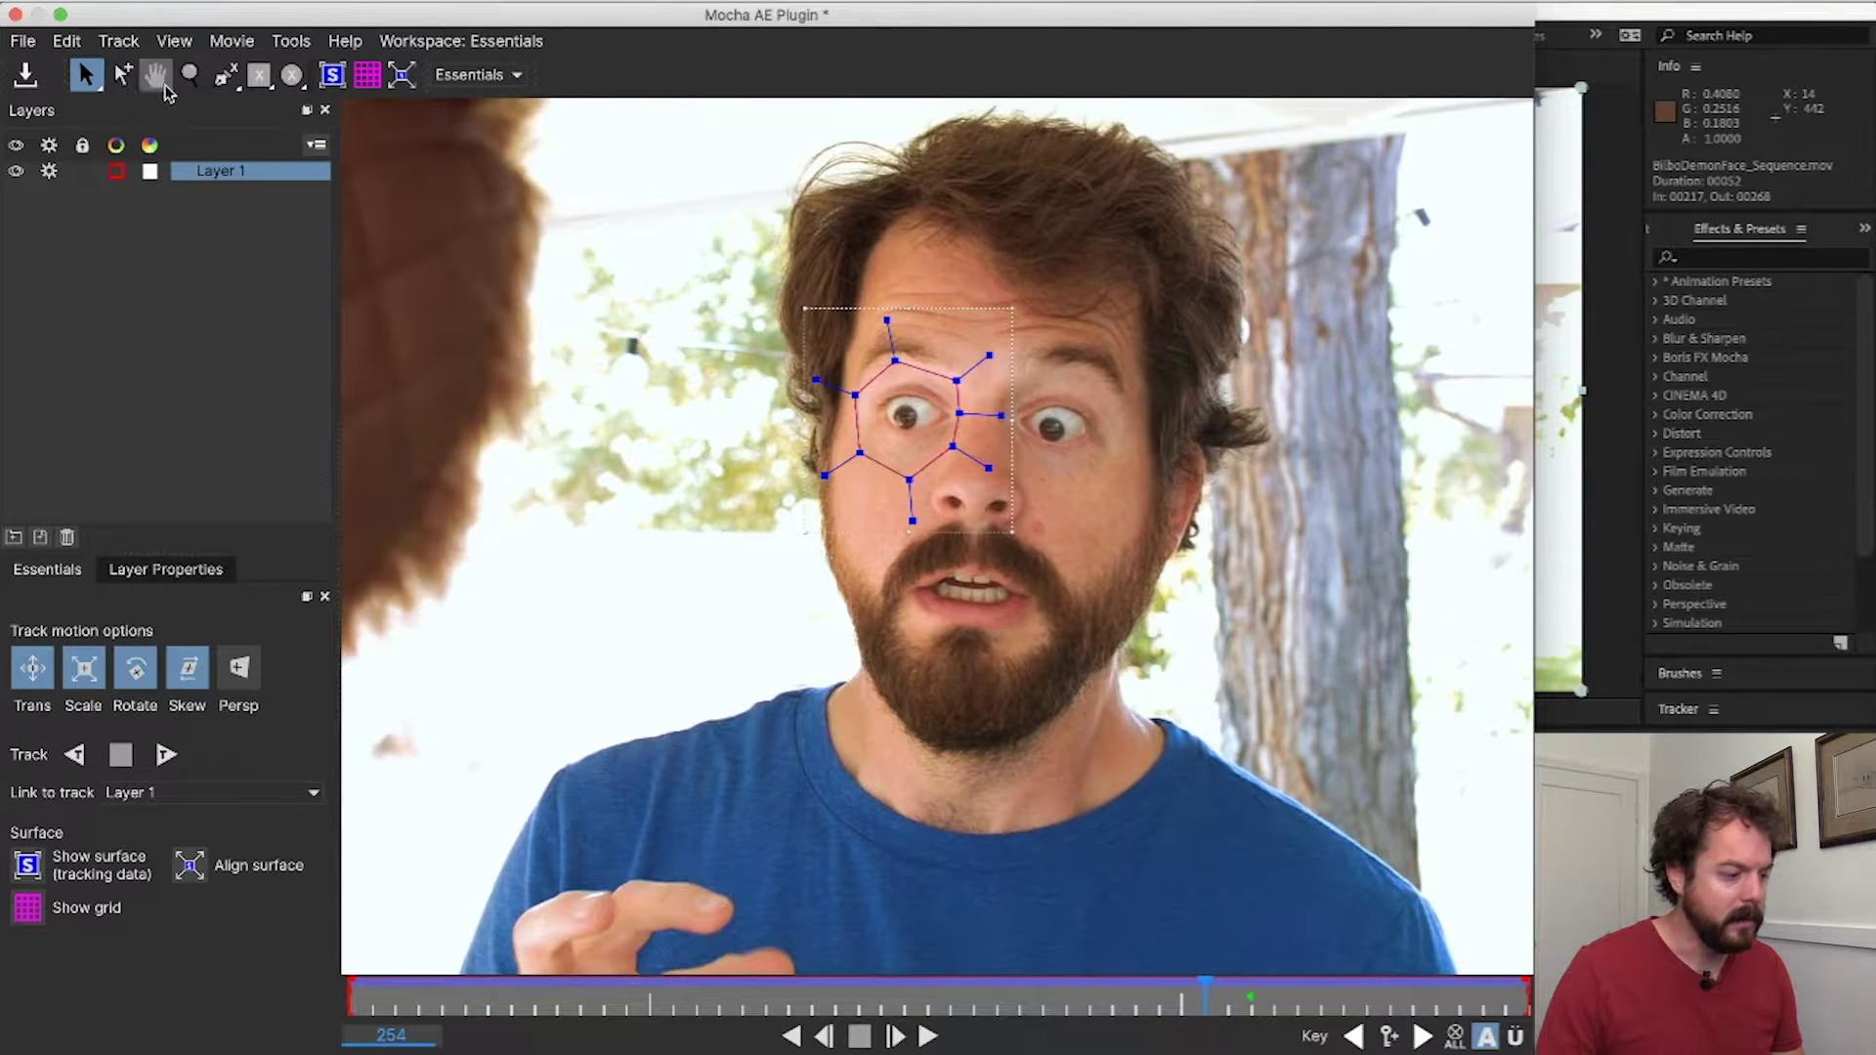
{"action": "left_click", "coordinate": [332, 74]}
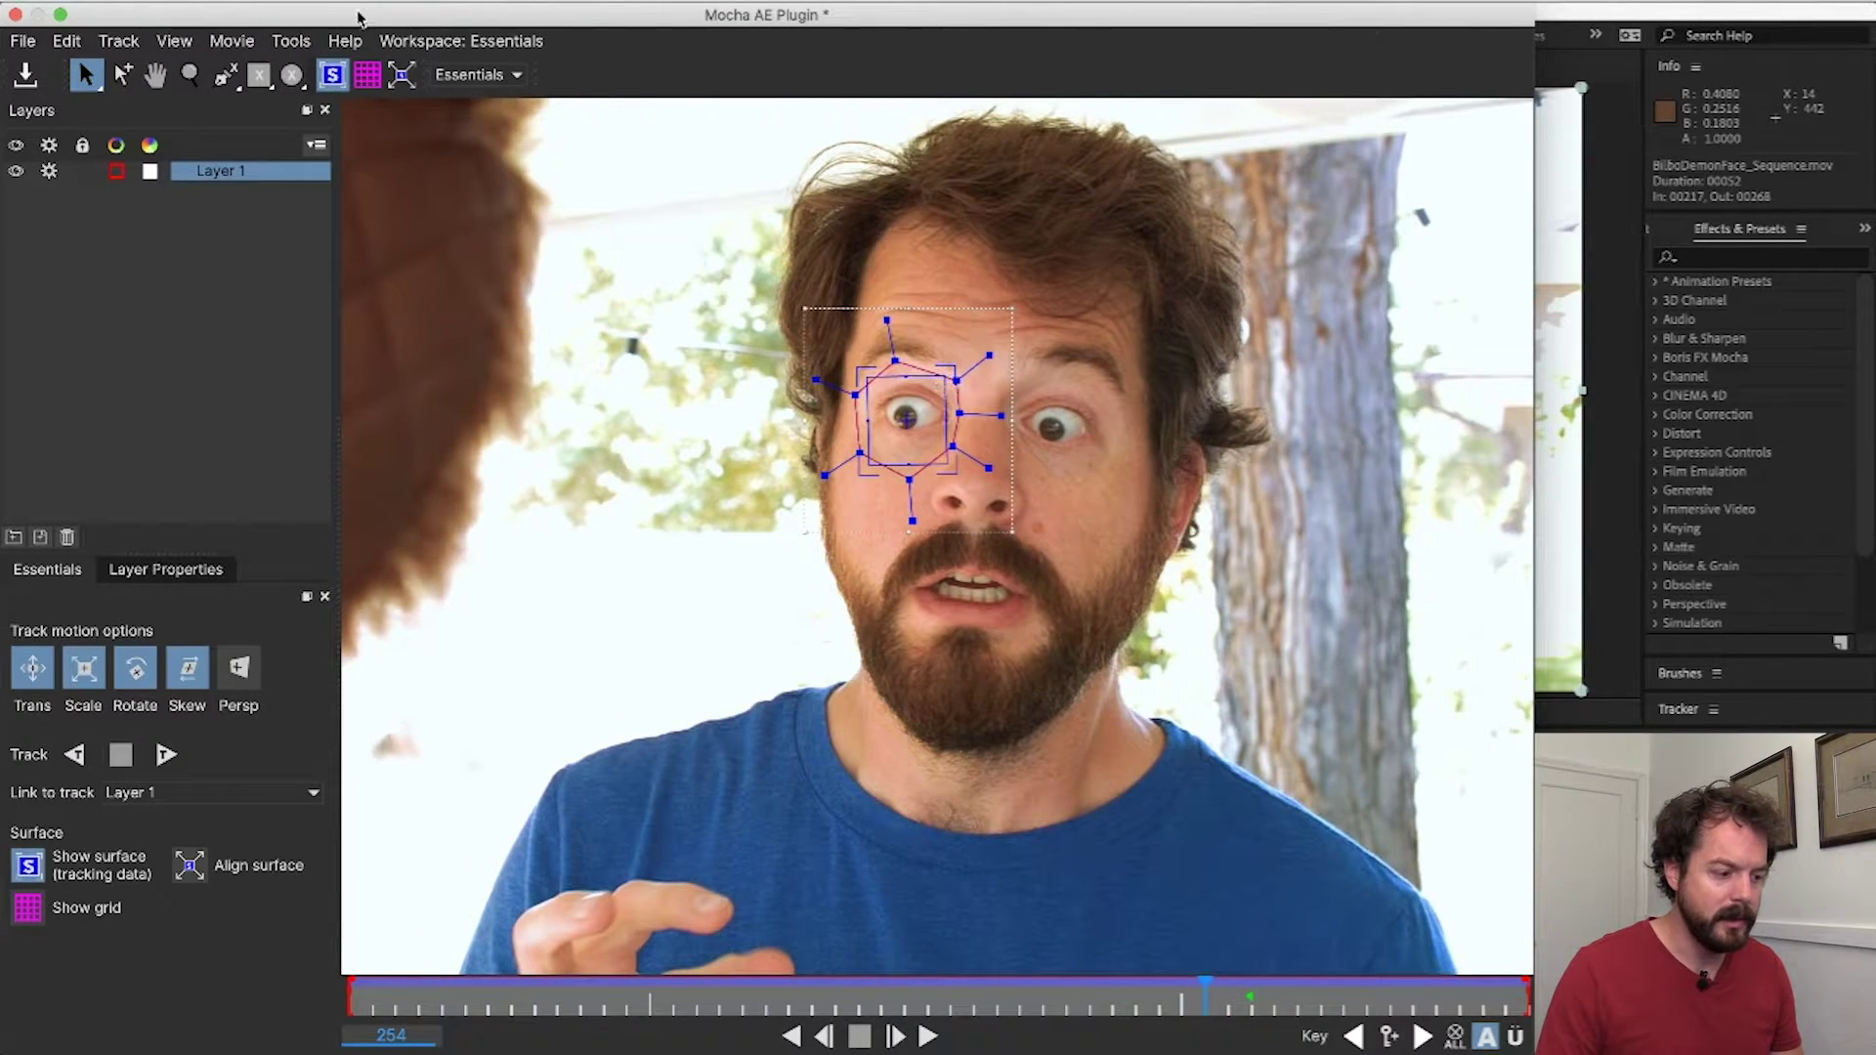
- Check the eye track in playback with the planar grid shown, then return to frame 256 and hide the grid
{"action": "left_click", "coordinate": [368, 74]}
{"action": "key", "text": "space"}
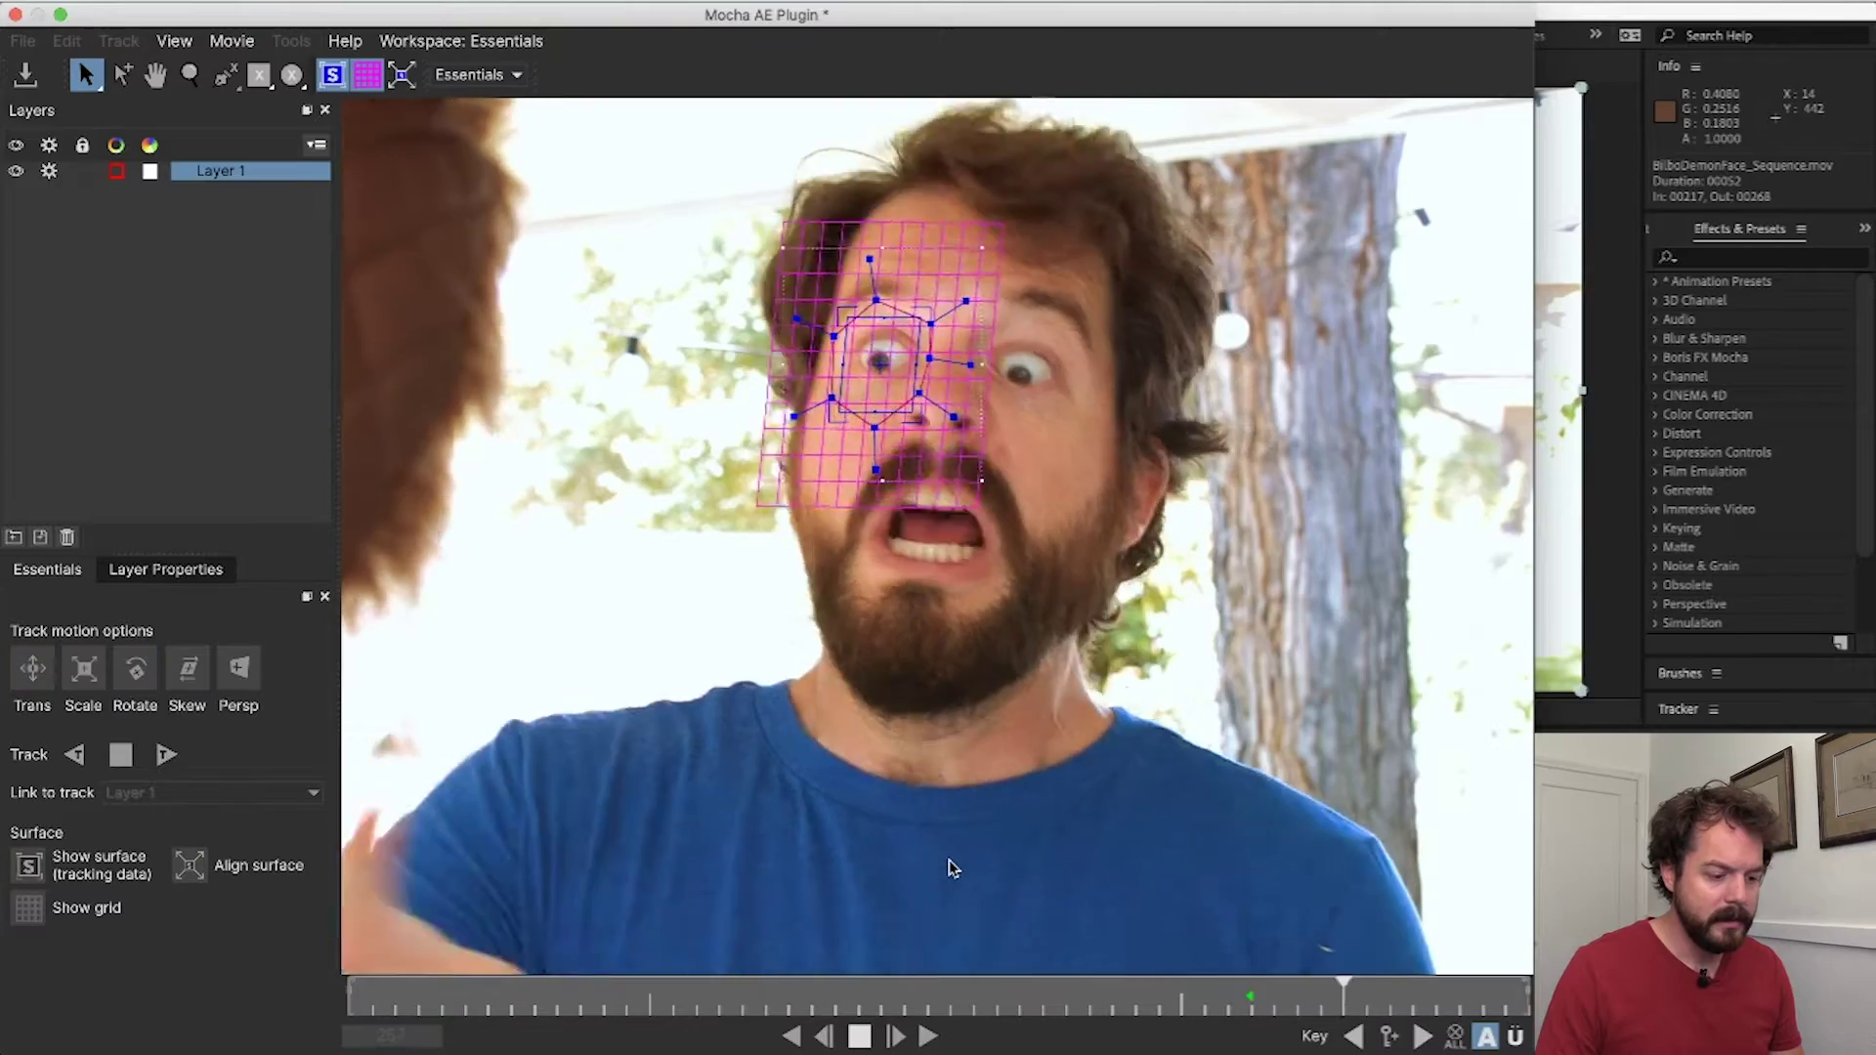
{"action": "key", "text": "space"}
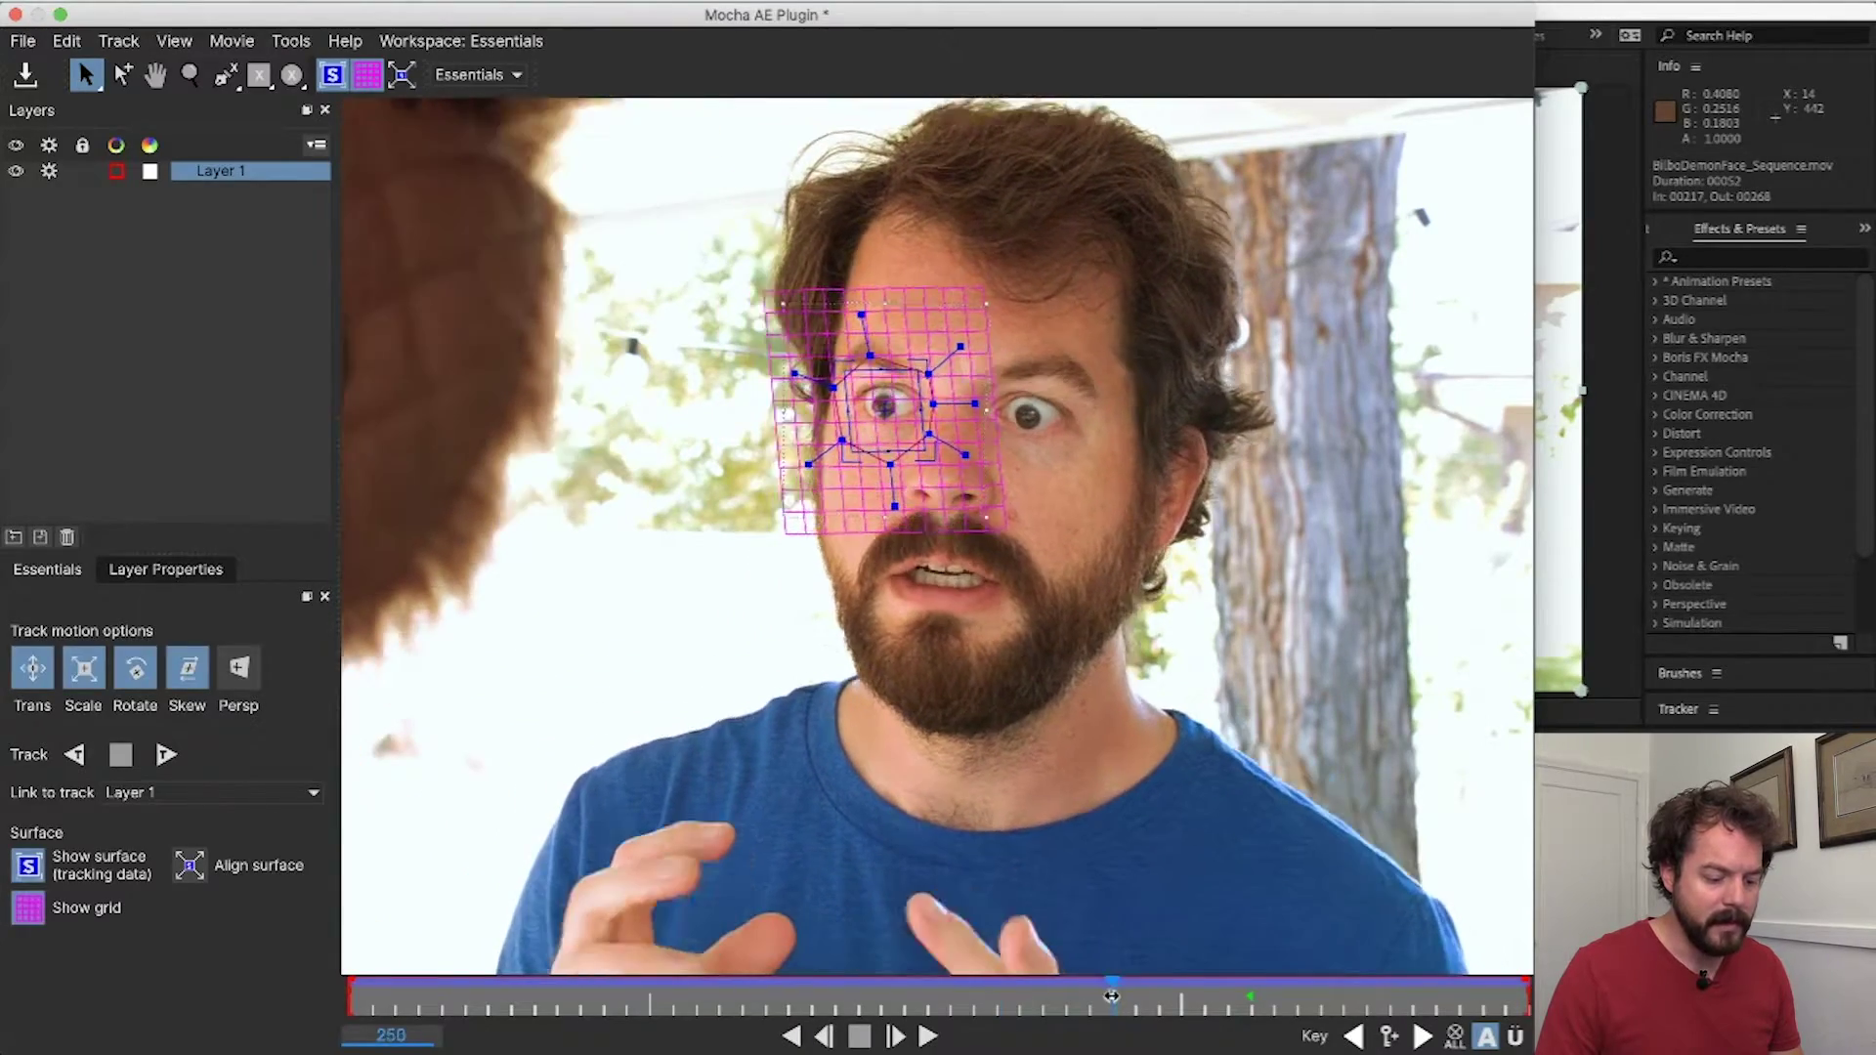
{"action": "left_click_drag", "start_coordinate": [1111, 995], "coordinate": [1243, 1006]}
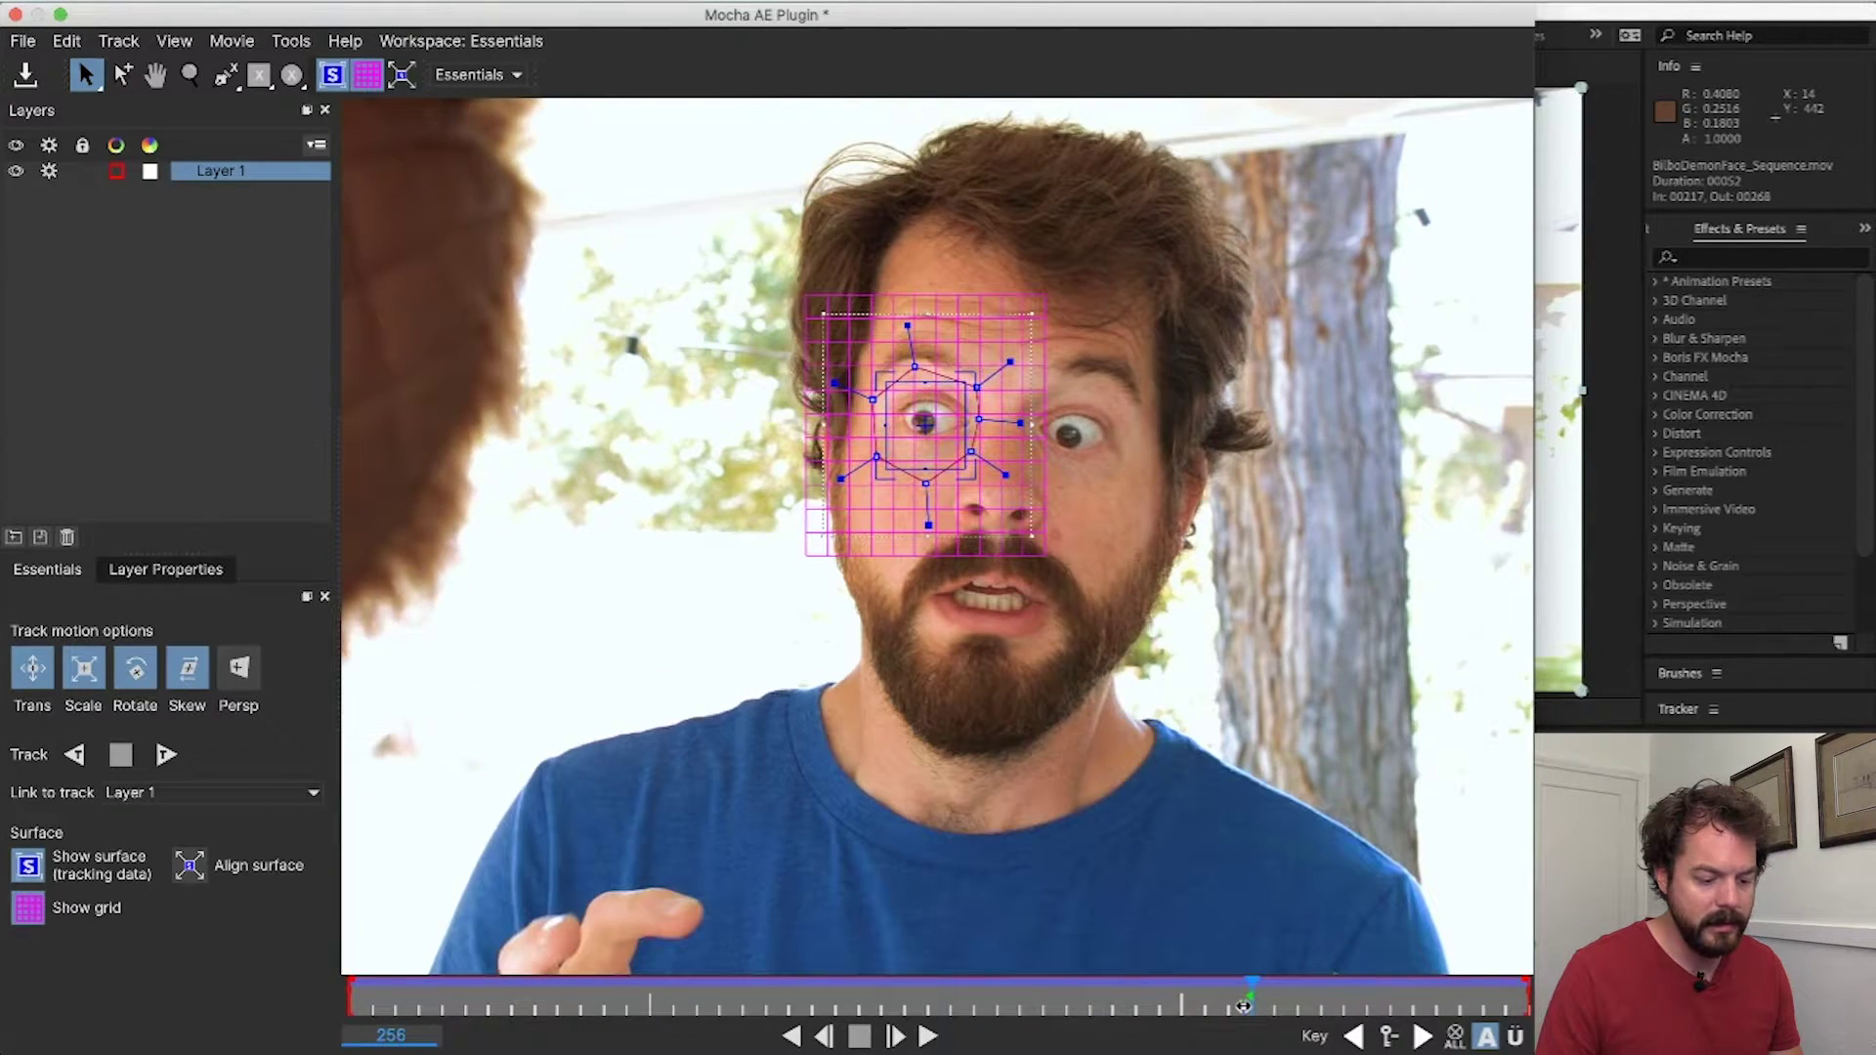
{"action": "key", "text": "g"}
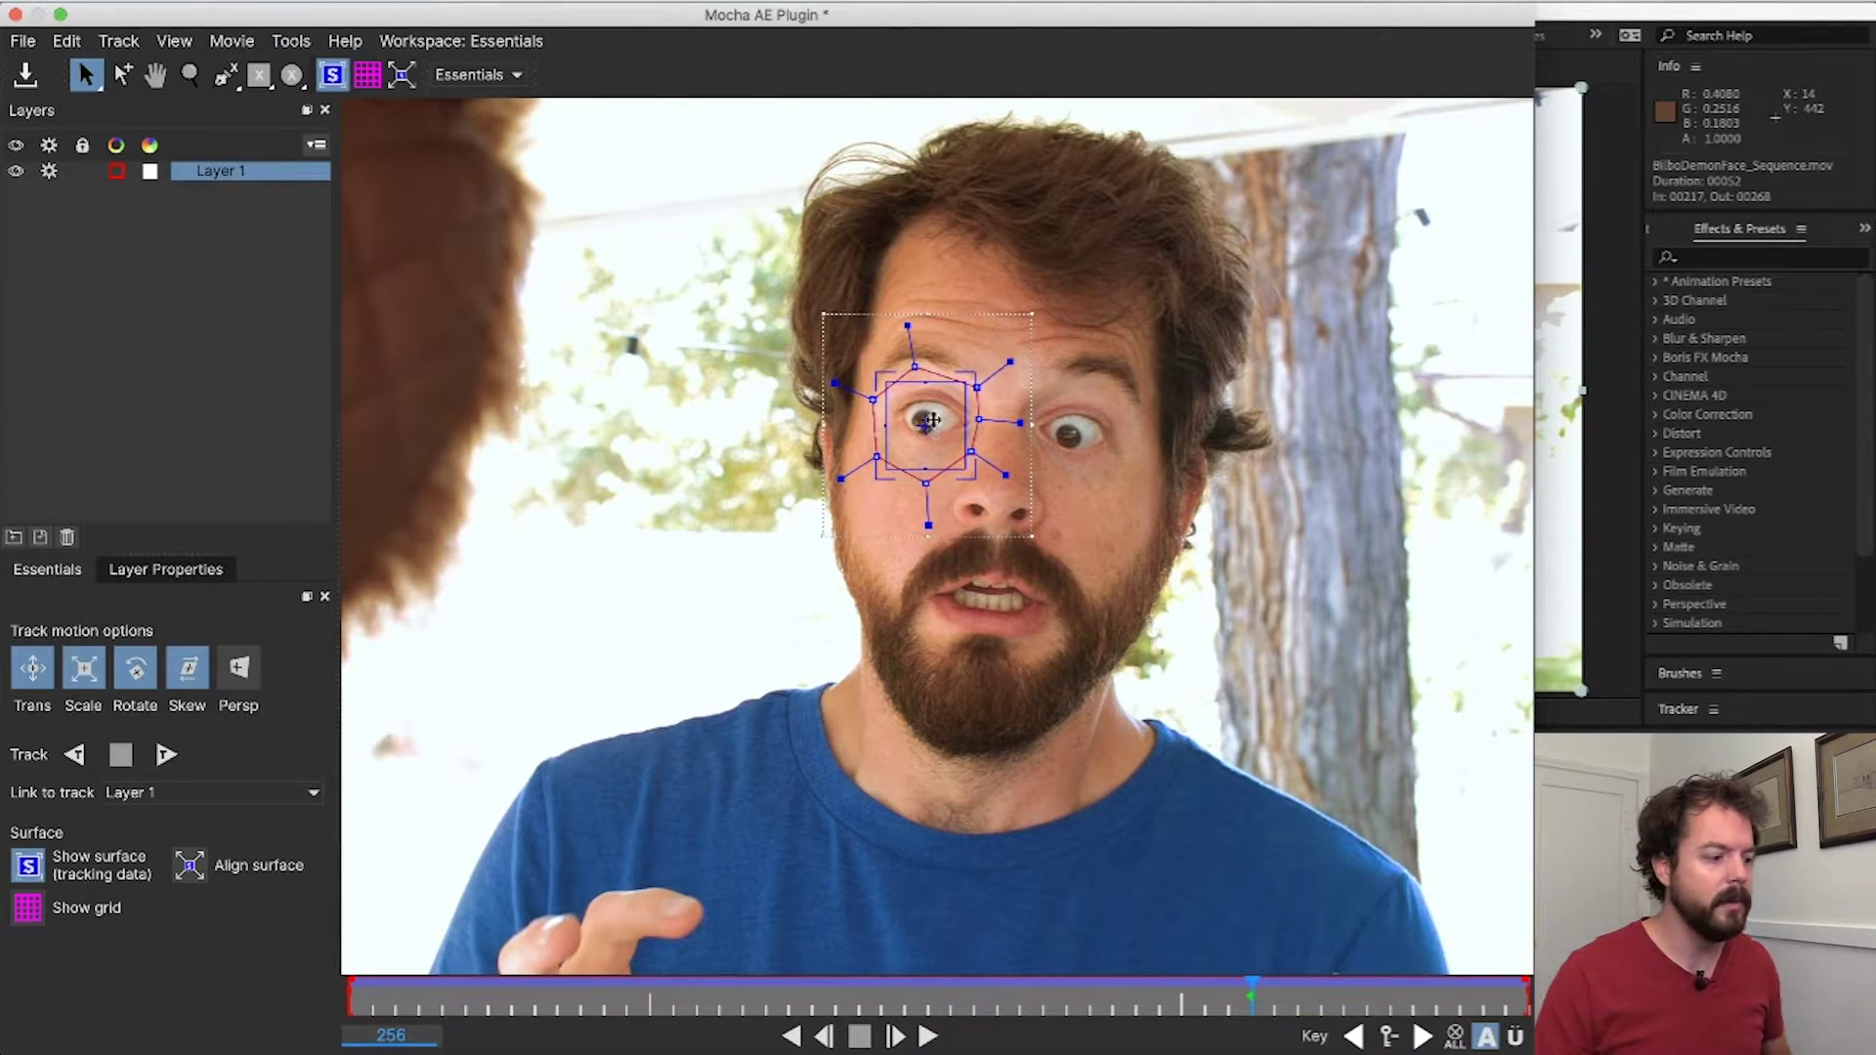
- Align the eye layer's surface to the full image frame at frame 256 and check its corners
{"action": "left_click", "coordinate": [403, 92]}
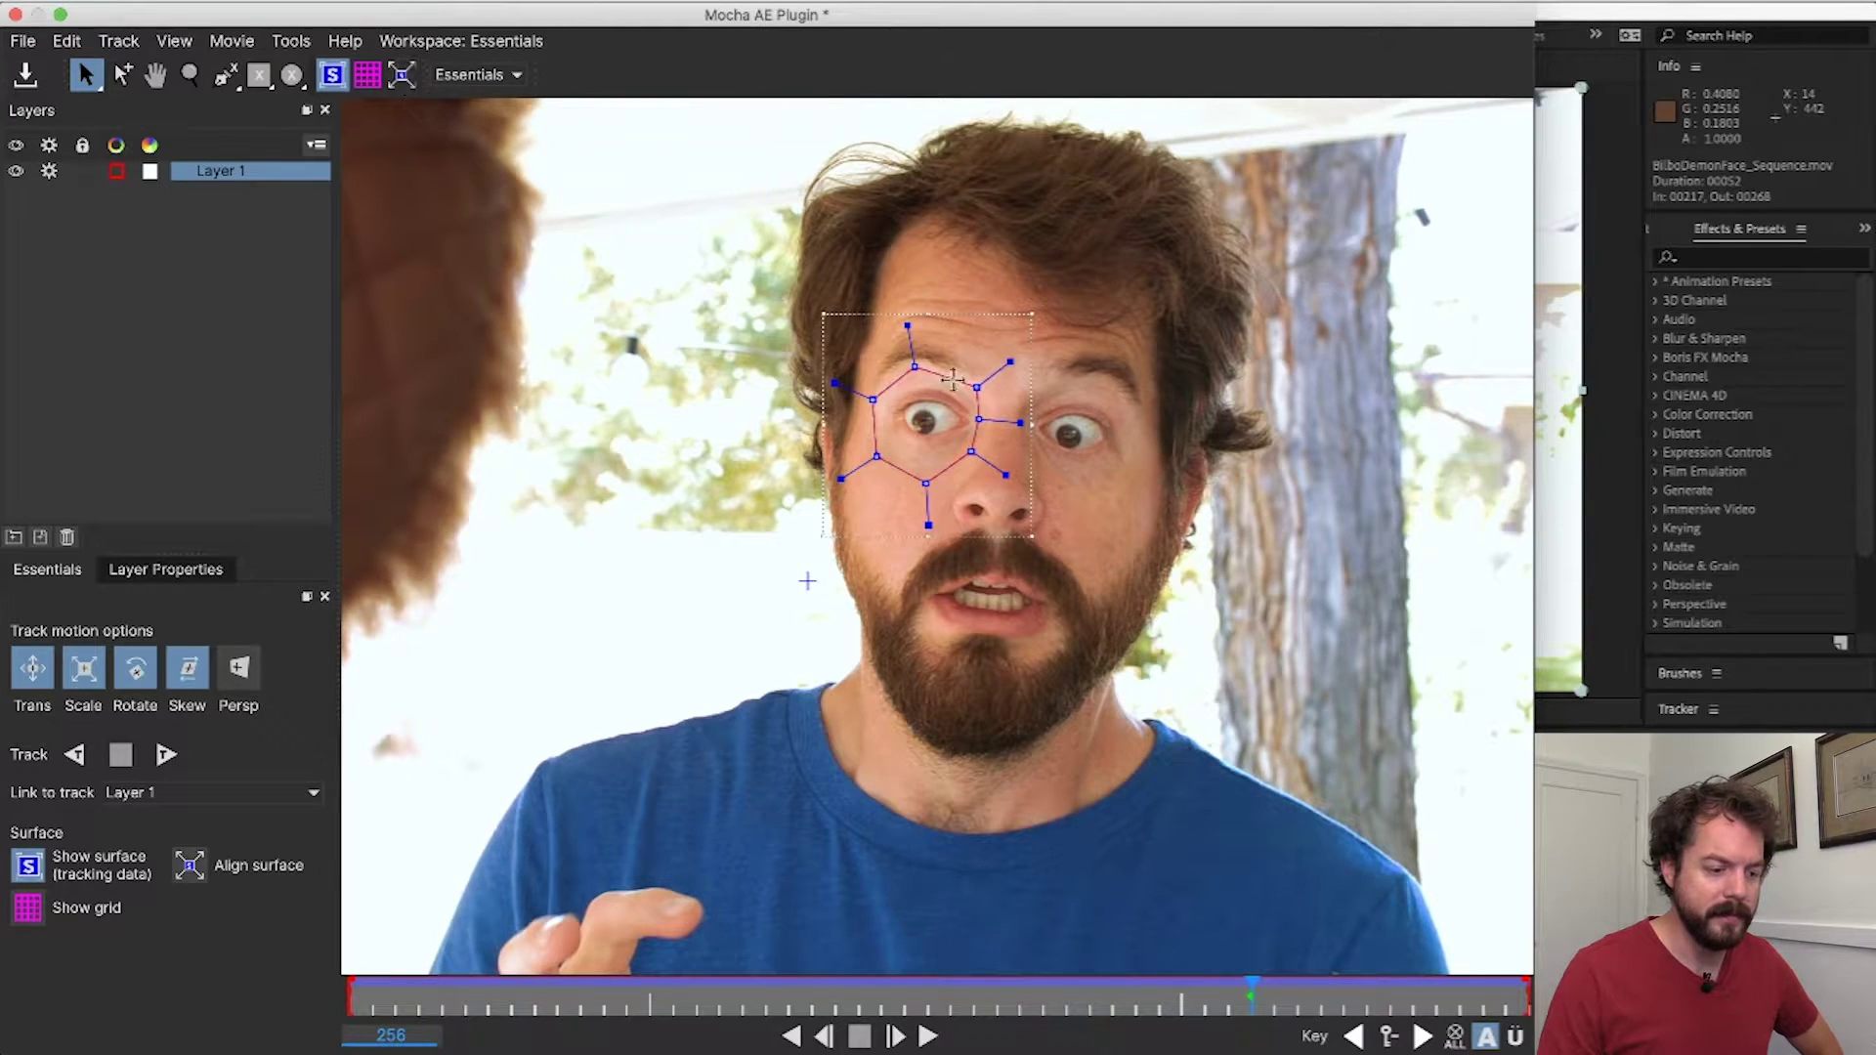
{"action": "key", "text": "z"}
{"action": "left_click_drag", "start_coordinate": [689, 514], "coordinate": [911, 623]}
{"action": "key", "text": "x"}
{"action": "mouse_move", "coordinate": [1273, 994]}
{"action": "left_mouse_down"}
{"action": "mouse_move", "coordinate": [1059, 994]}
{"action": "mouse_move", "coordinate": [1243, 1007]}
{"action": "left_mouse_up"}
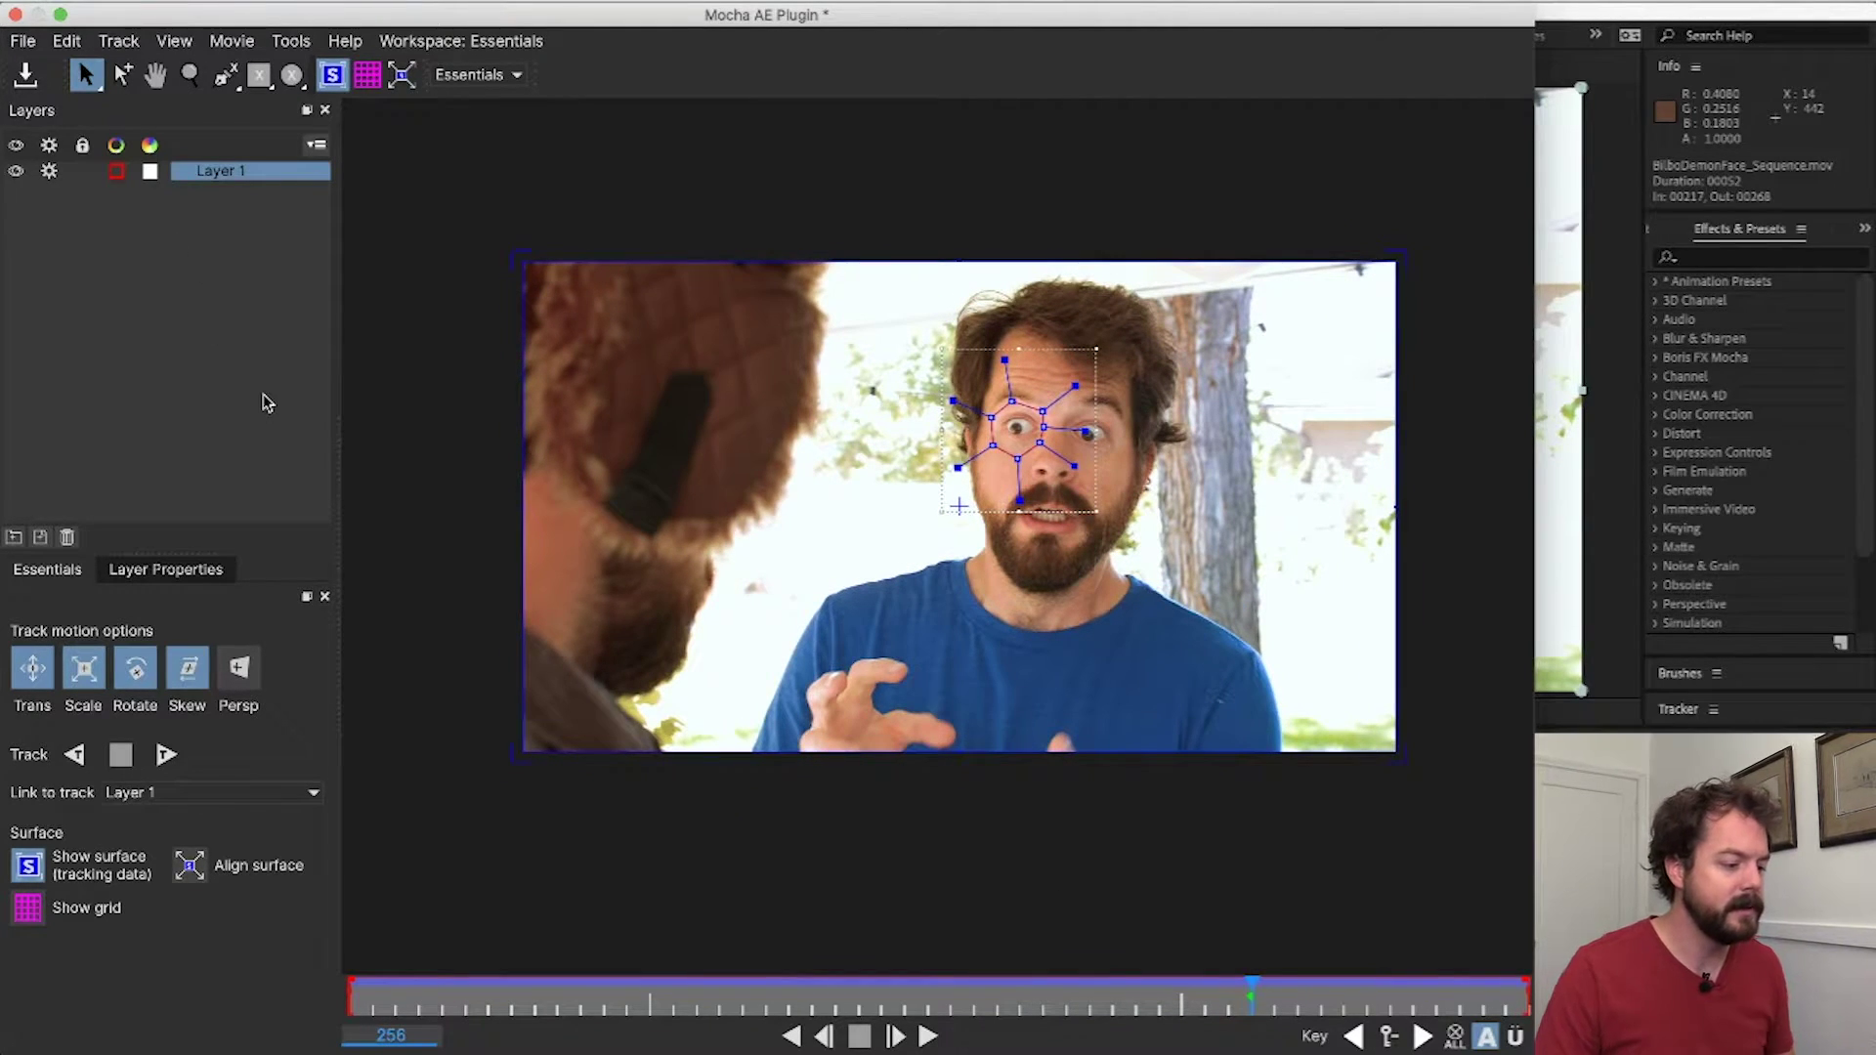
- Rename Layer 1 to Left Track, and turn off its tracking process and visibility
{"action": "double_click", "coordinate": [215, 170]}
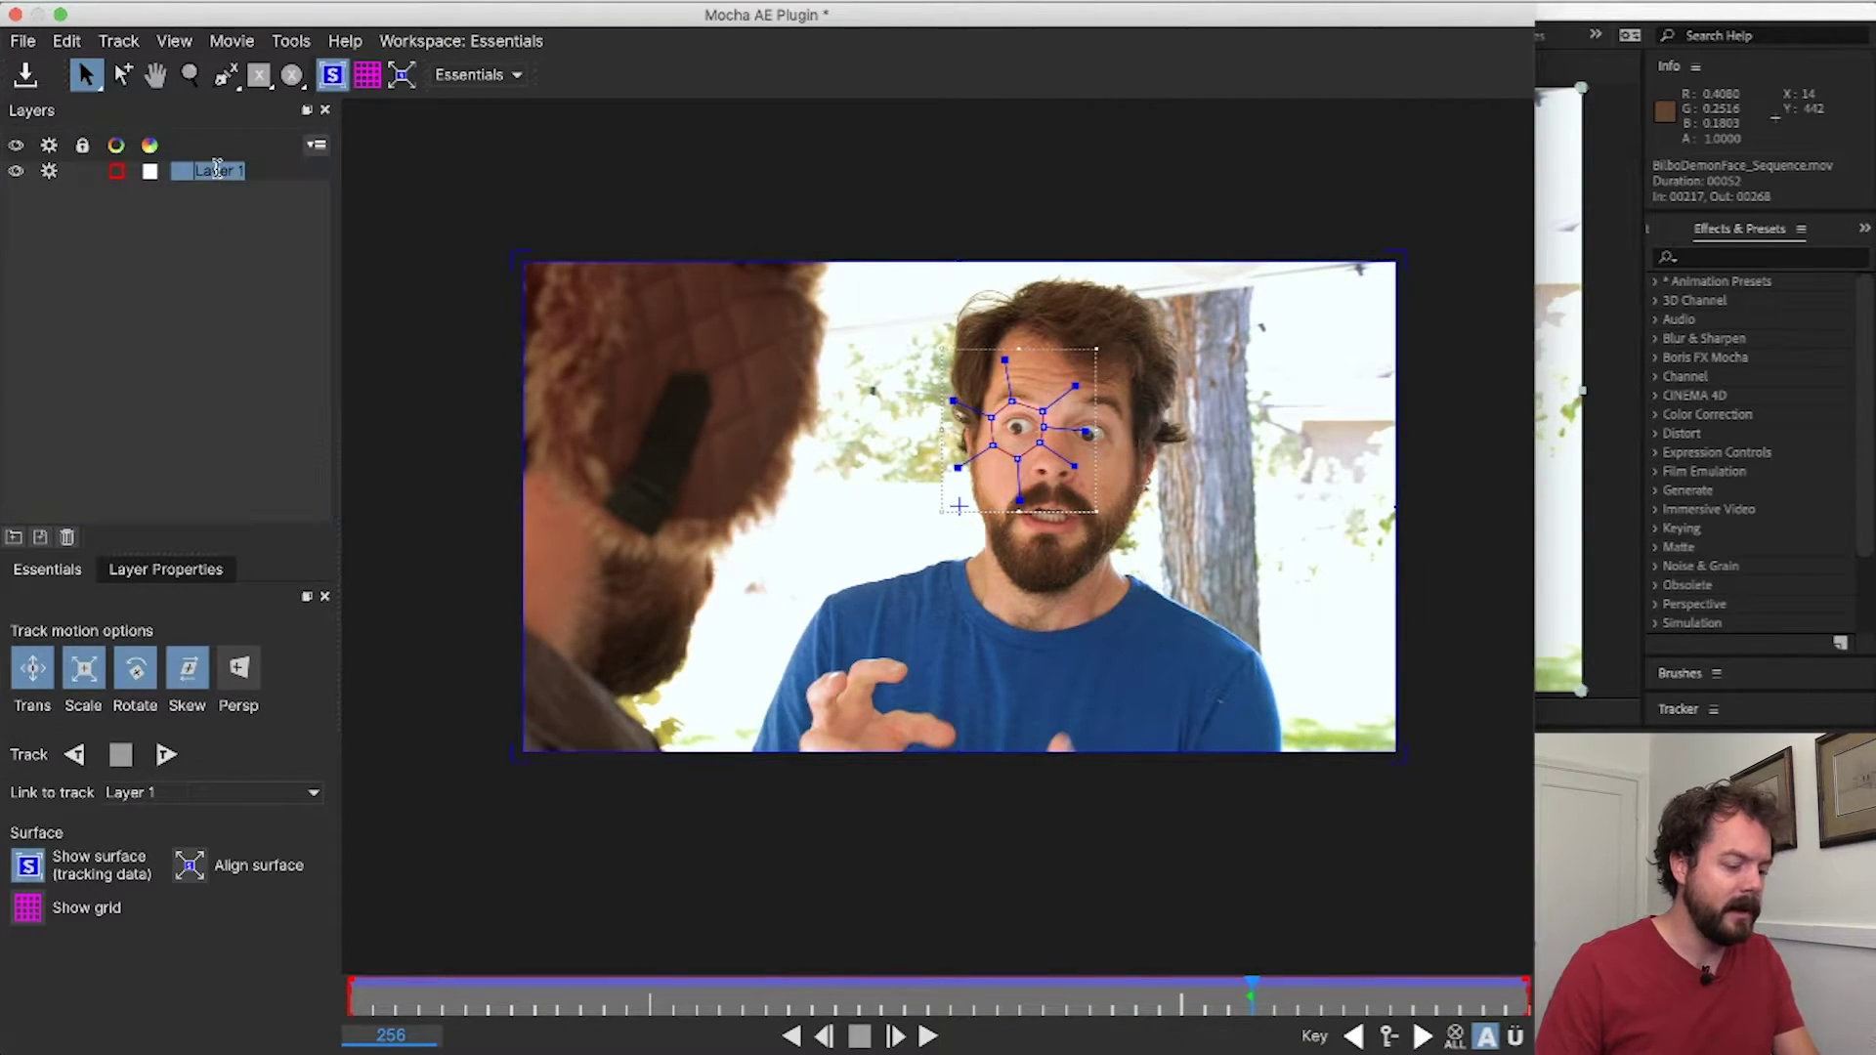
{"action": "type", "text": "Left Track"}
{"action": "key", "text": "Return"}
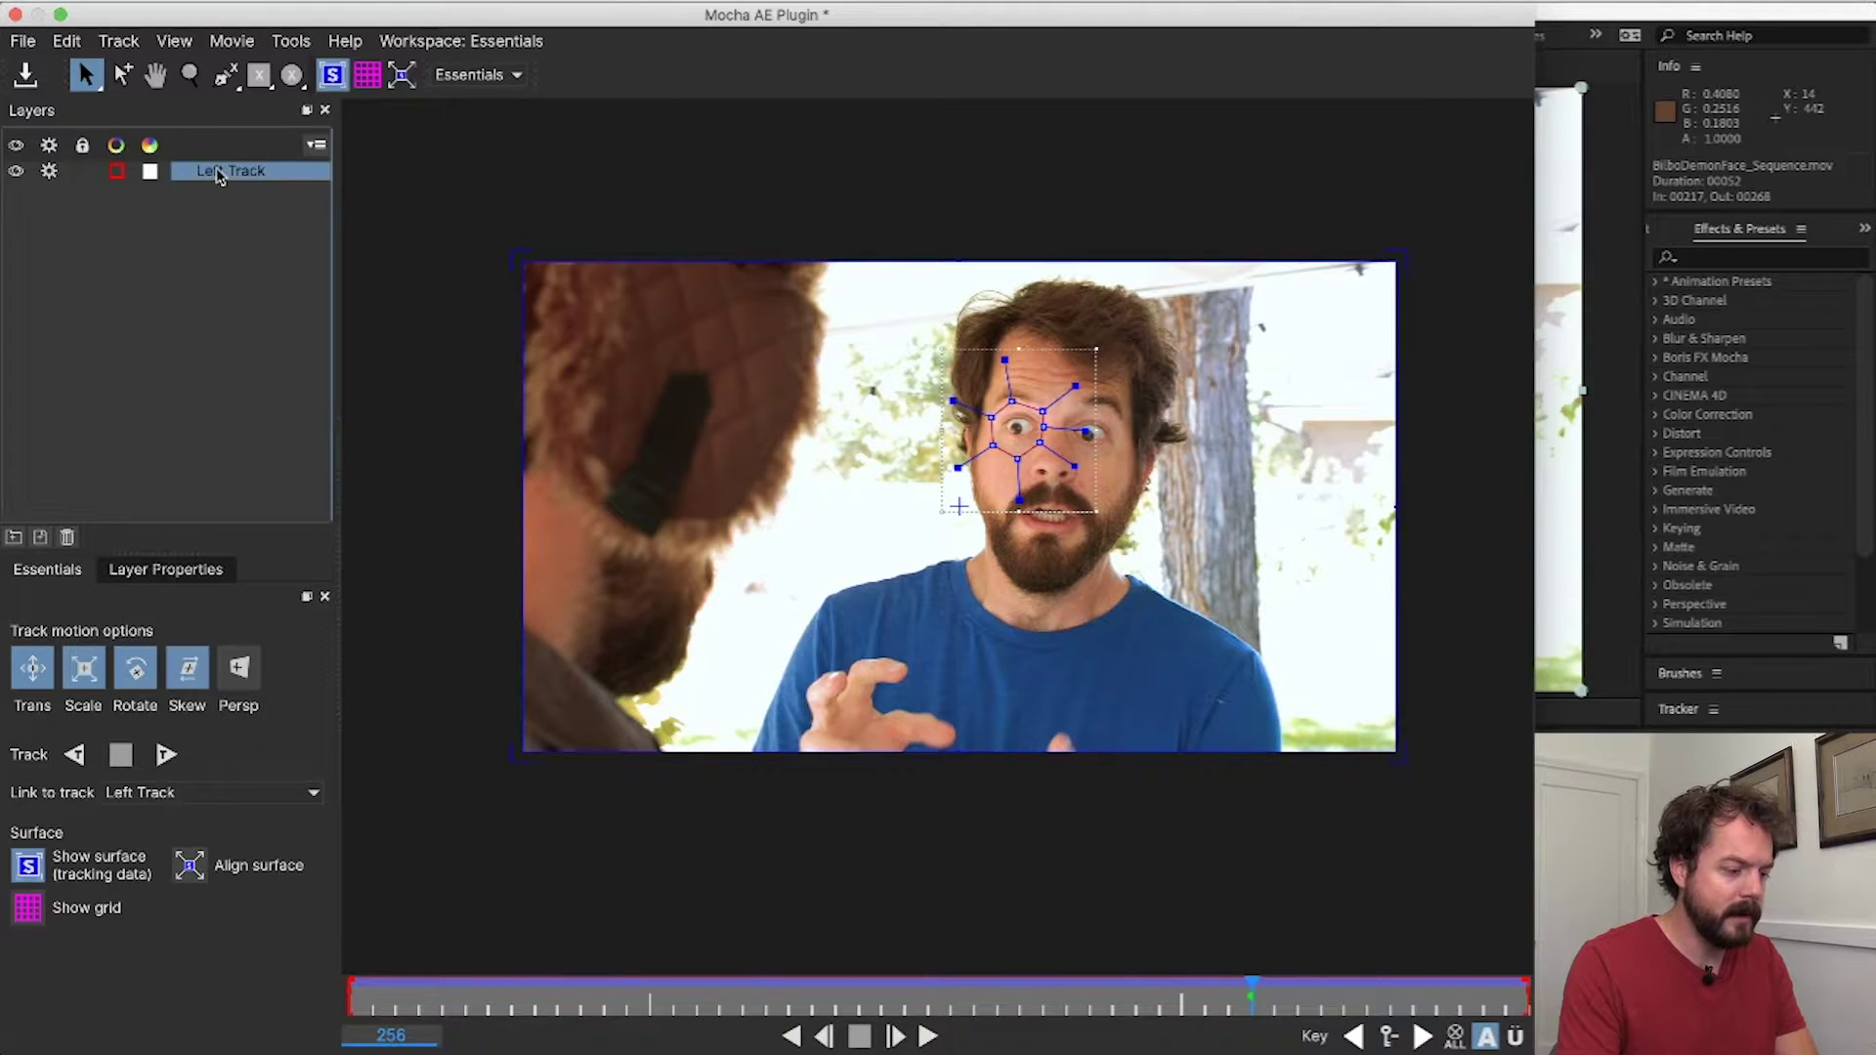
{"action": "left_click", "coordinate": [51, 174]}
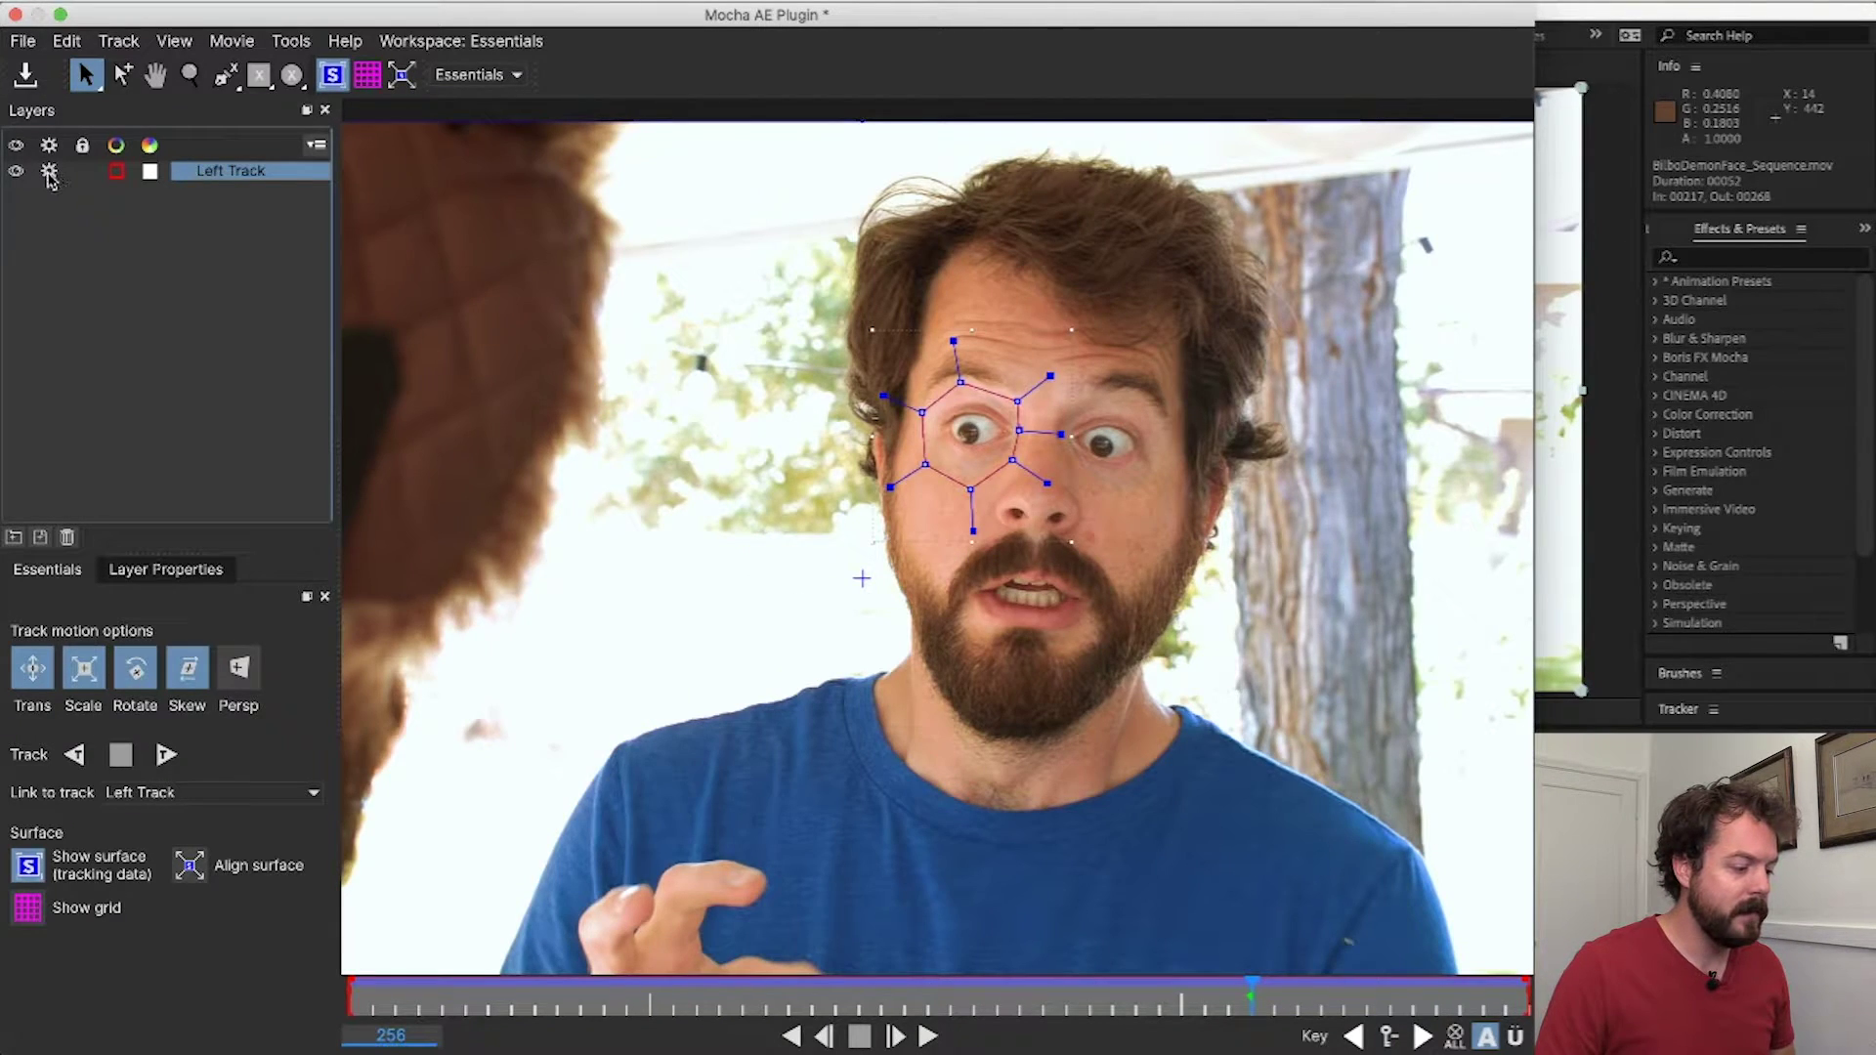
{"action": "left_click", "coordinate": [17, 174]}
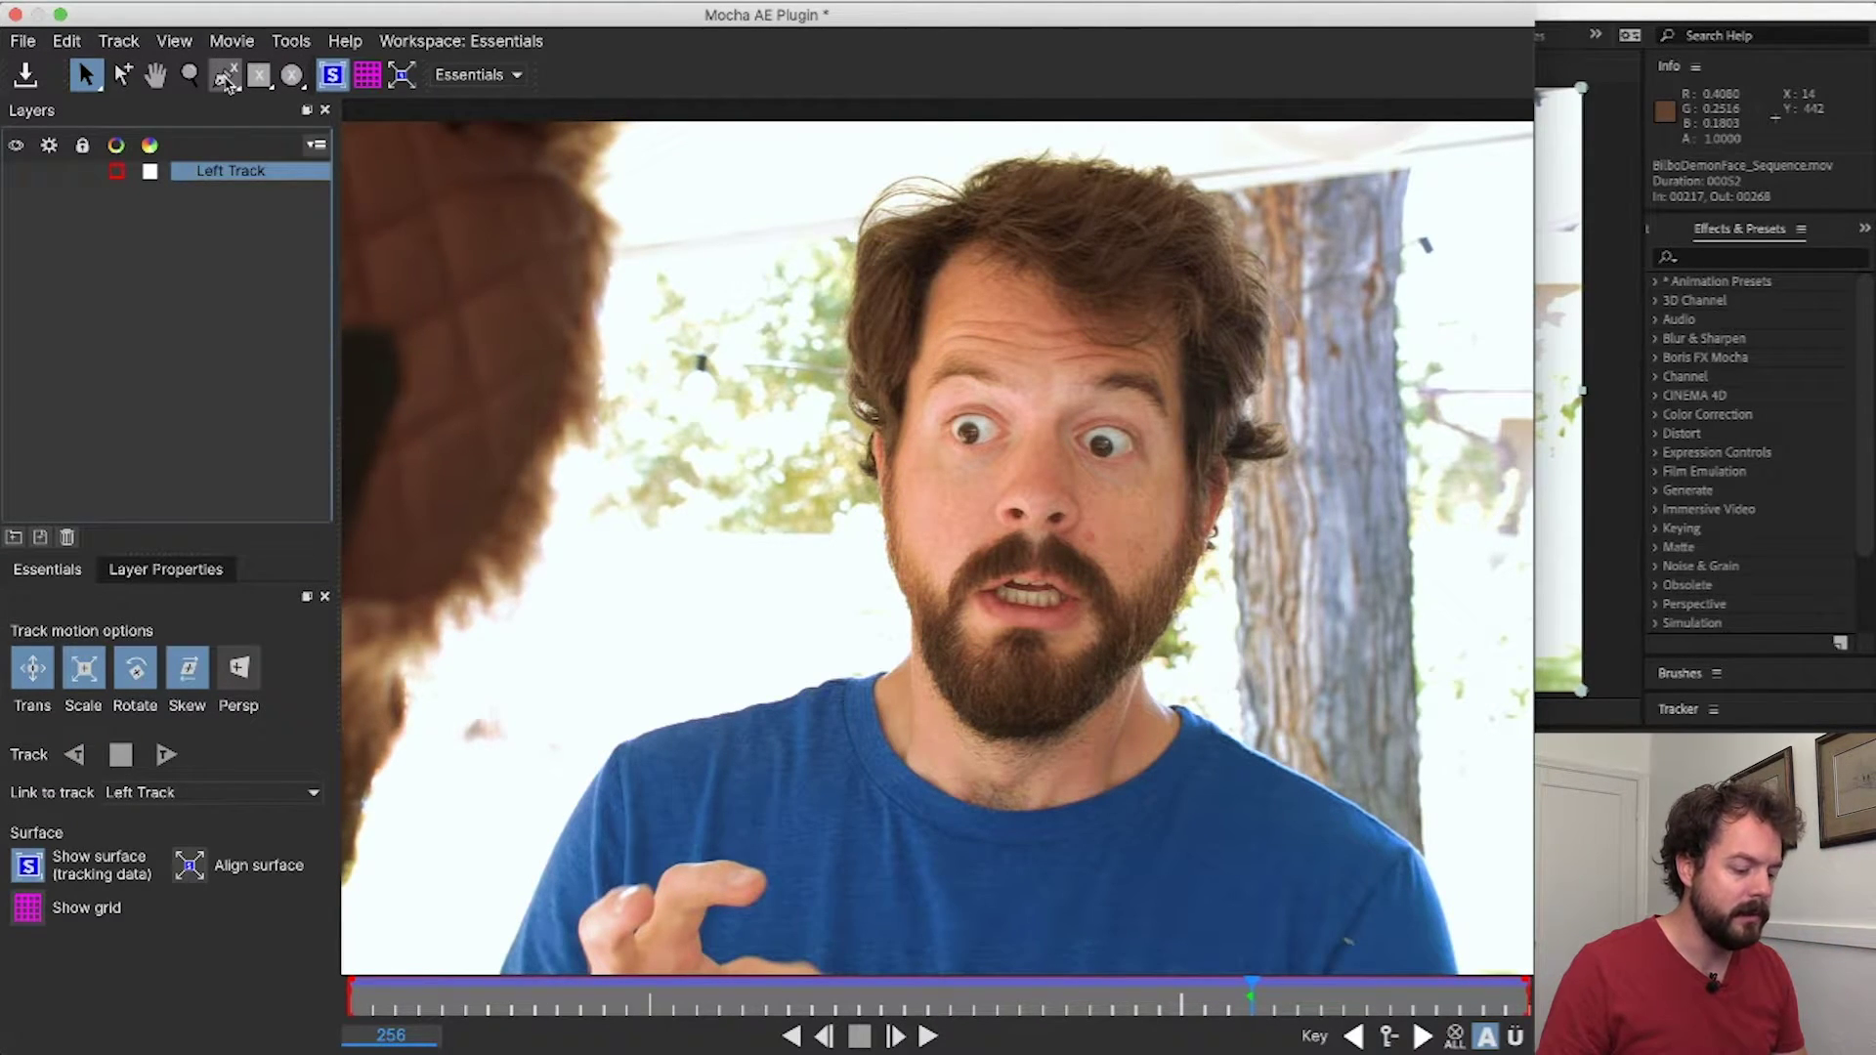
- Draw a closed eight-point spline shape around the eye on the right side of the image at frame 256
{"action": "left_click", "coordinate": [225, 78]}
{"action": "left_click", "coordinate": [1053, 392]}
{"action": "left_click", "coordinate": [1067, 430]}
{"action": "left_click", "coordinate": [1101, 517]}
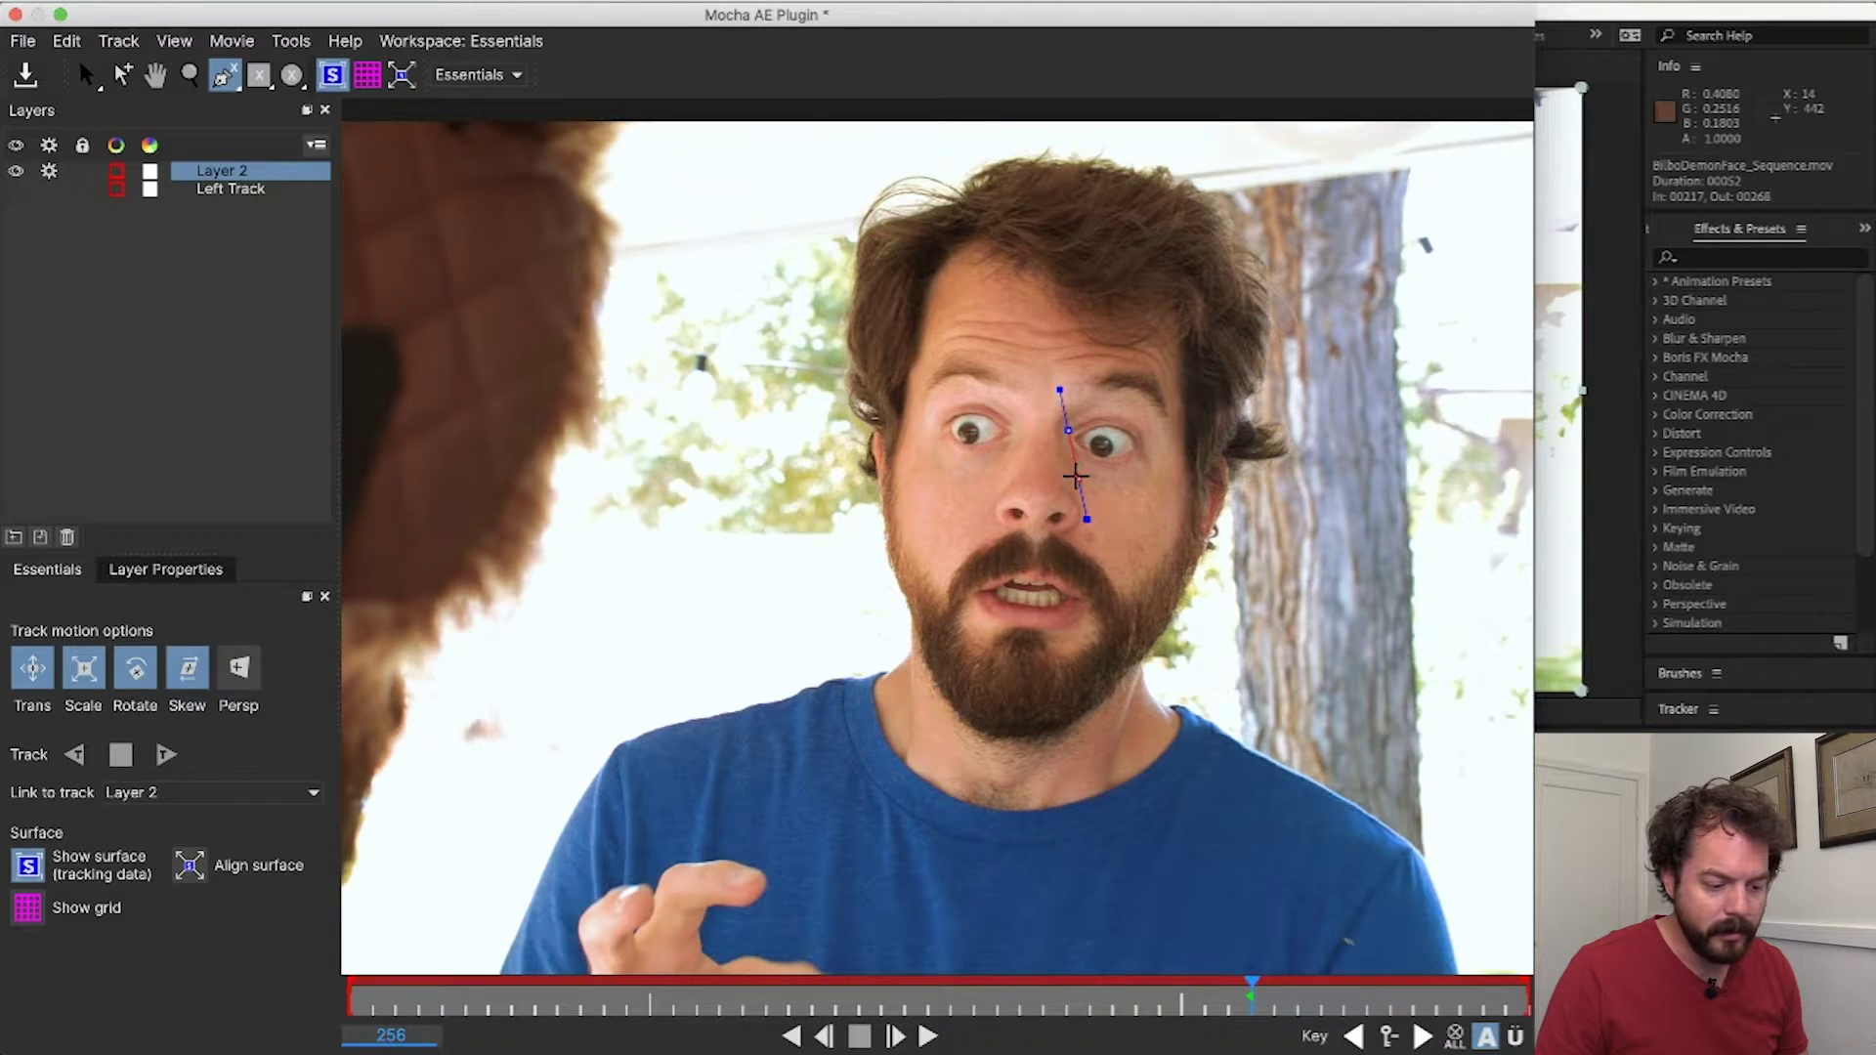
{"action": "left_click", "coordinate": [1077, 477]}
{"action": "left_click", "coordinate": [1105, 502]}
{"action": "left_click", "coordinate": [1145, 496]}
{"action": "left_click", "coordinate": [1156, 464]}
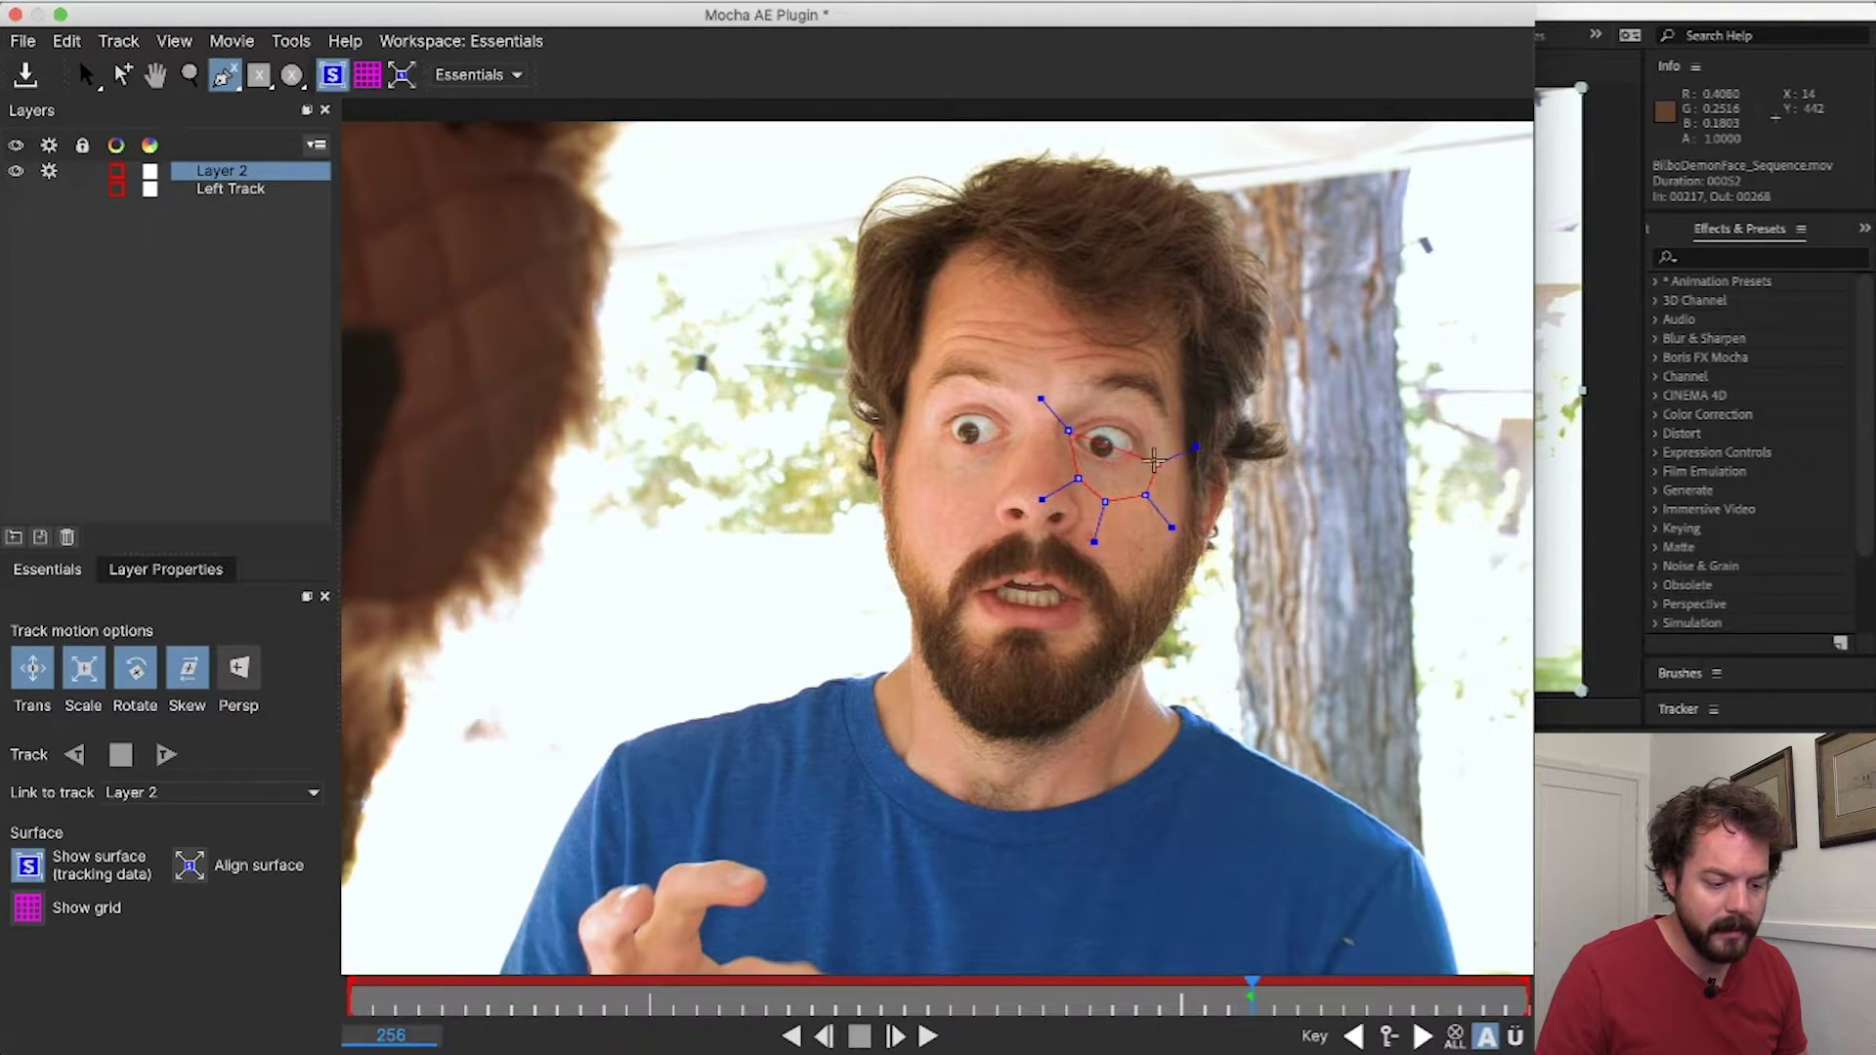
{"action": "left_click", "coordinate": [1154, 427]}
{"action": "left_click", "coordinate": [1134, 399]}
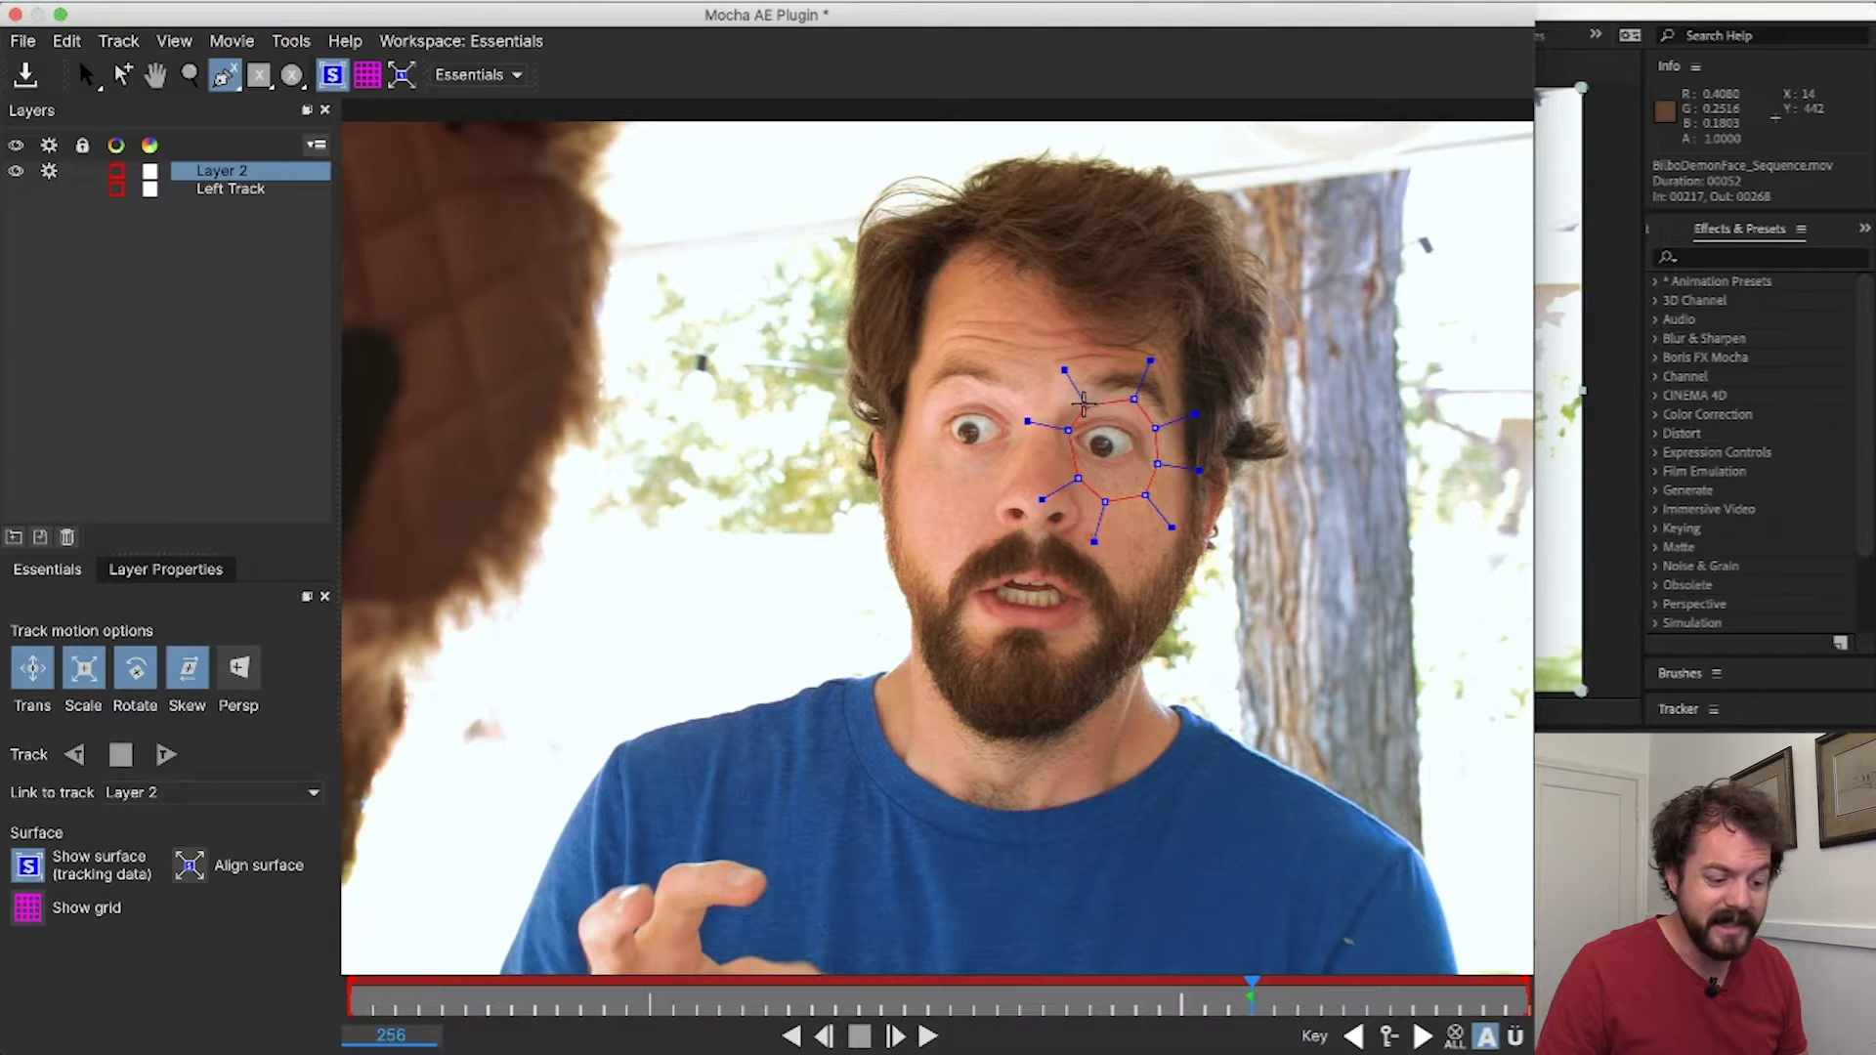
{"action": "right_click", "coordinate": [1083, 401]}
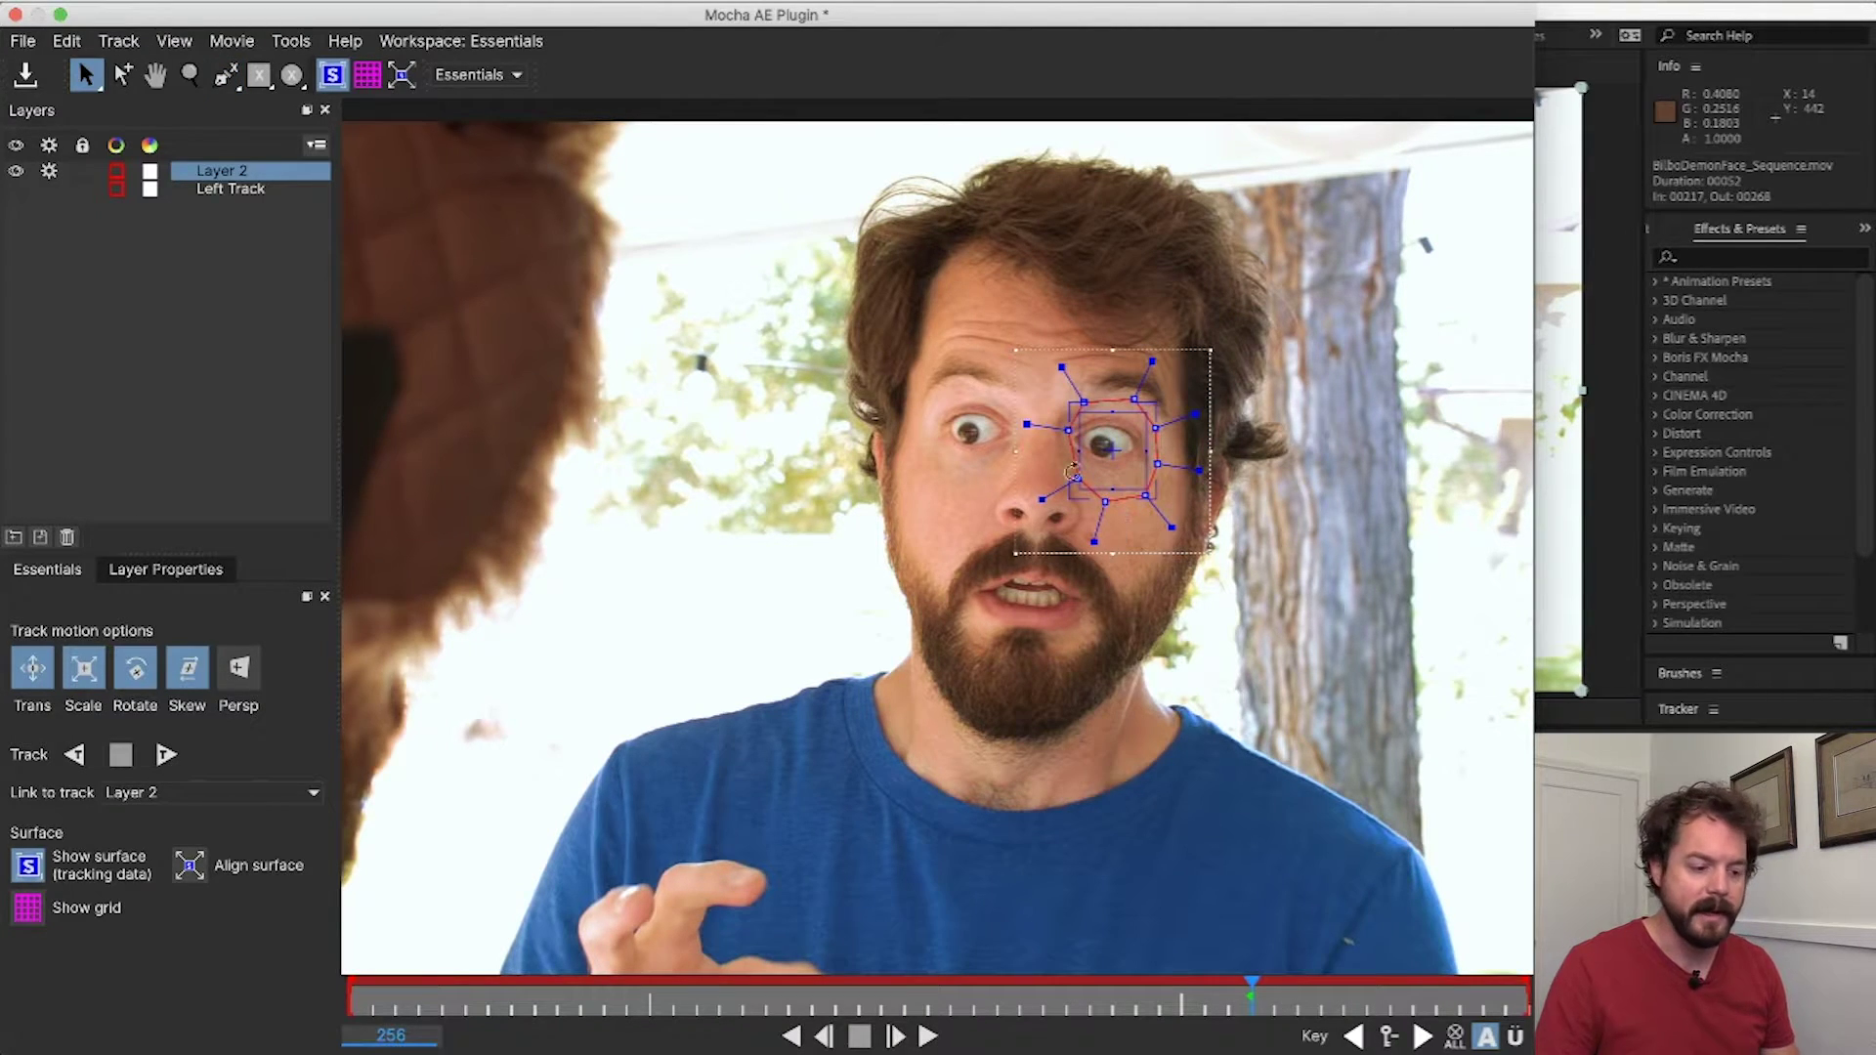
- Track the new eye shape forward to the clip's end and backward from frame 256 to the first frame, and return to frame 256
{"action": "left_click", "coordinate": [166, 755]}
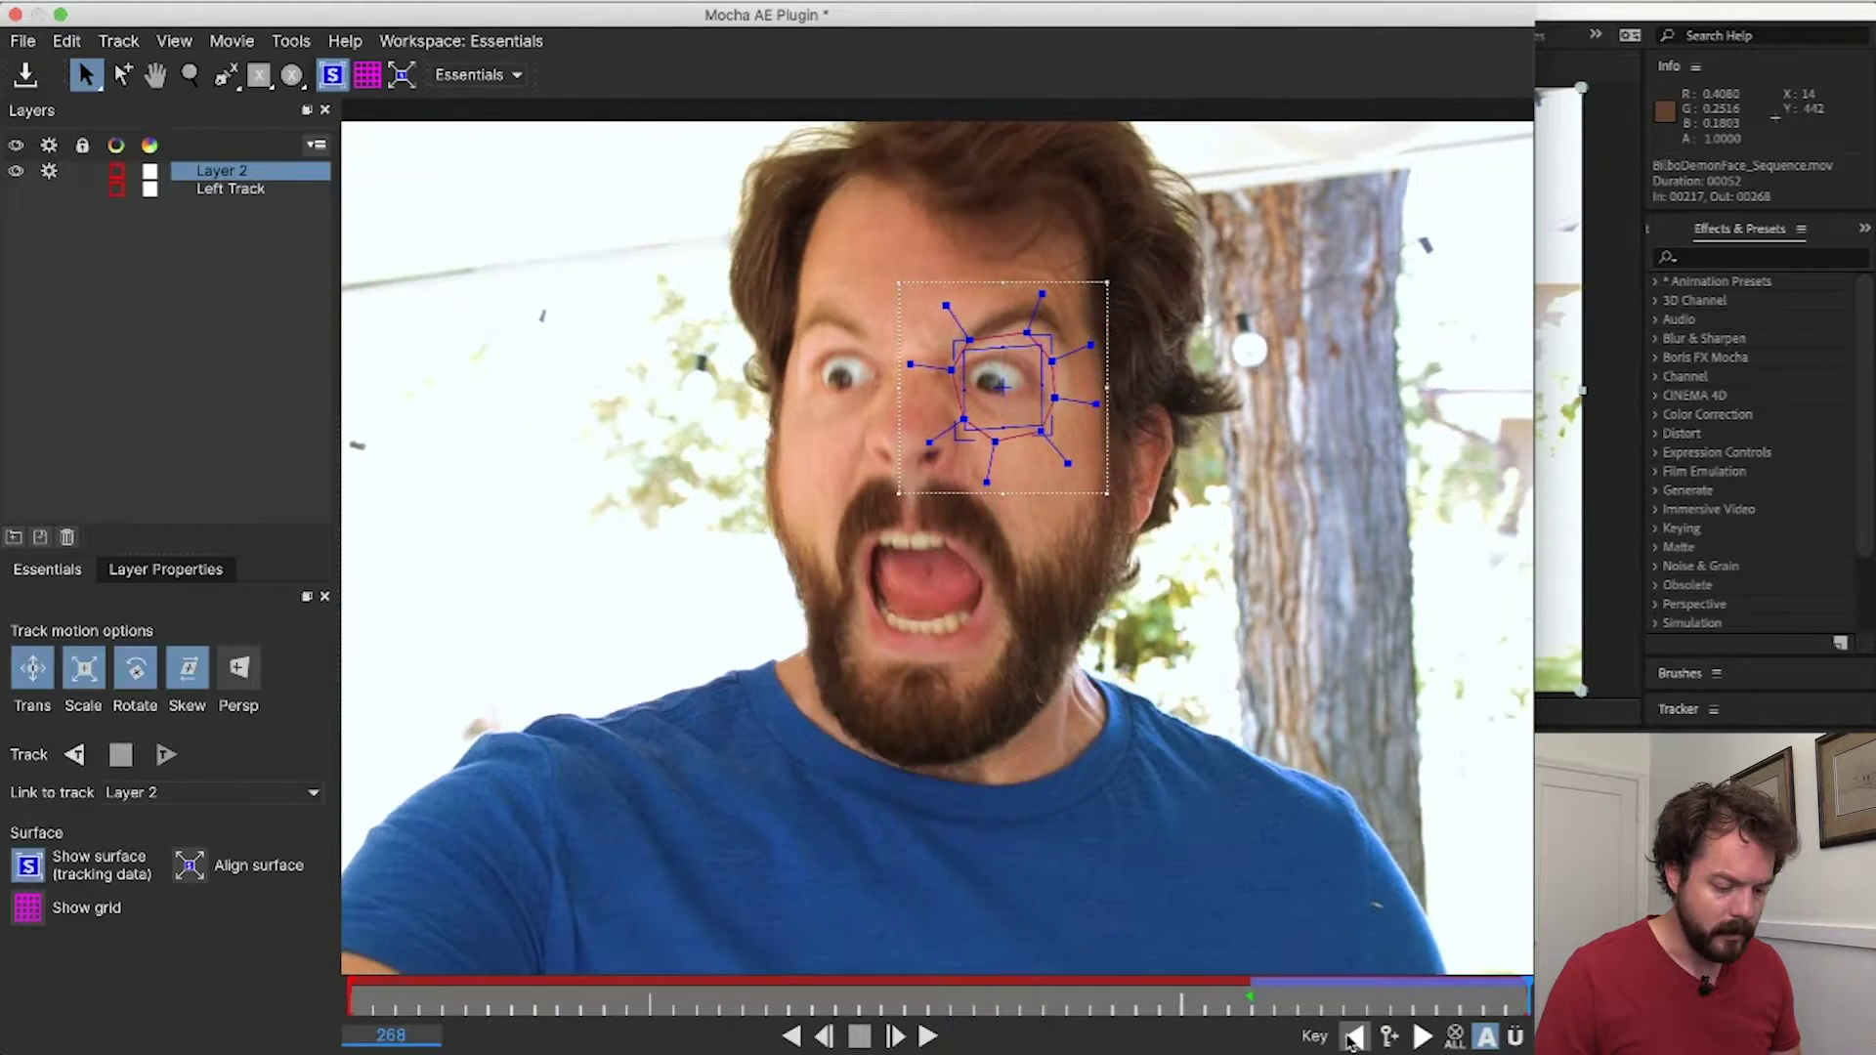
{"action": "left_click", "coordinate": [1353, 1036]}
{"action": "left_click", "coordinate": [77, 755]}
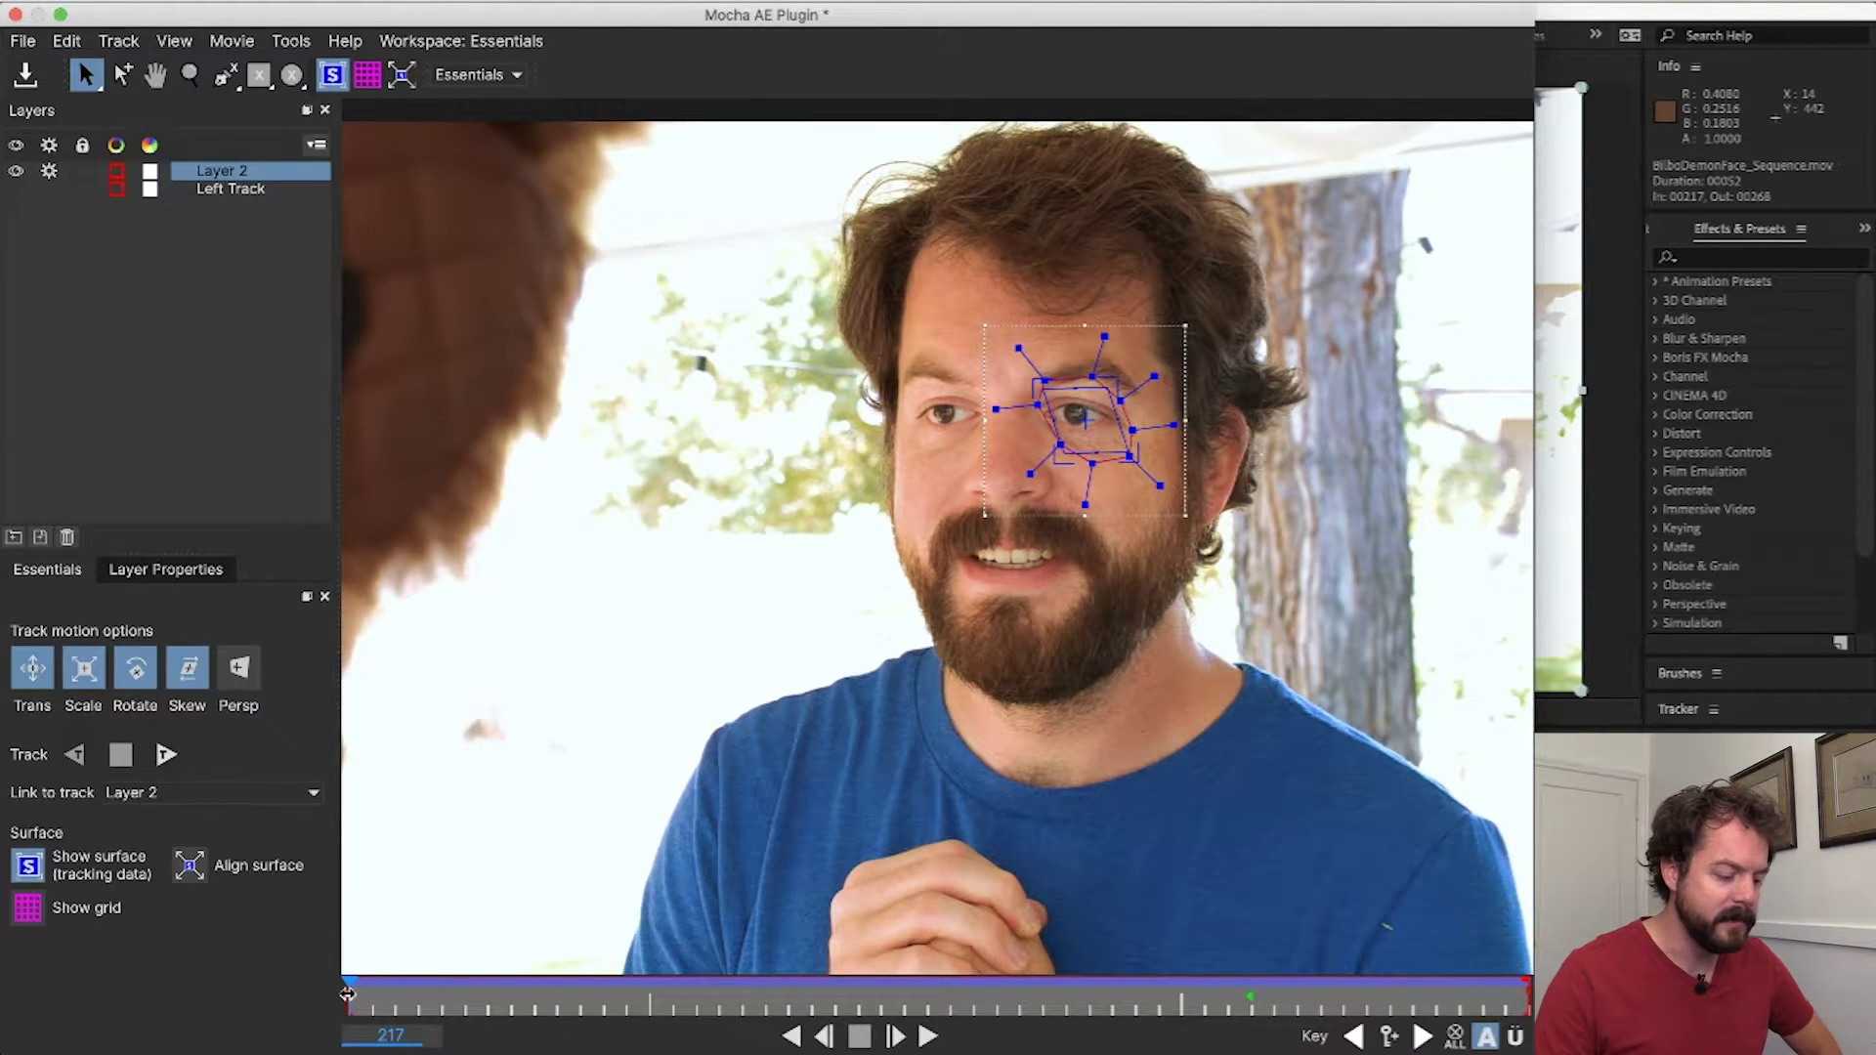
{"action": "left_click_drag", "start_coordinate": [347, 995], "coordinate": [1196, 1022]}
- Rename Layer 2 to Right Track
{"action": "double_click", "coordinate": [234, 170]}
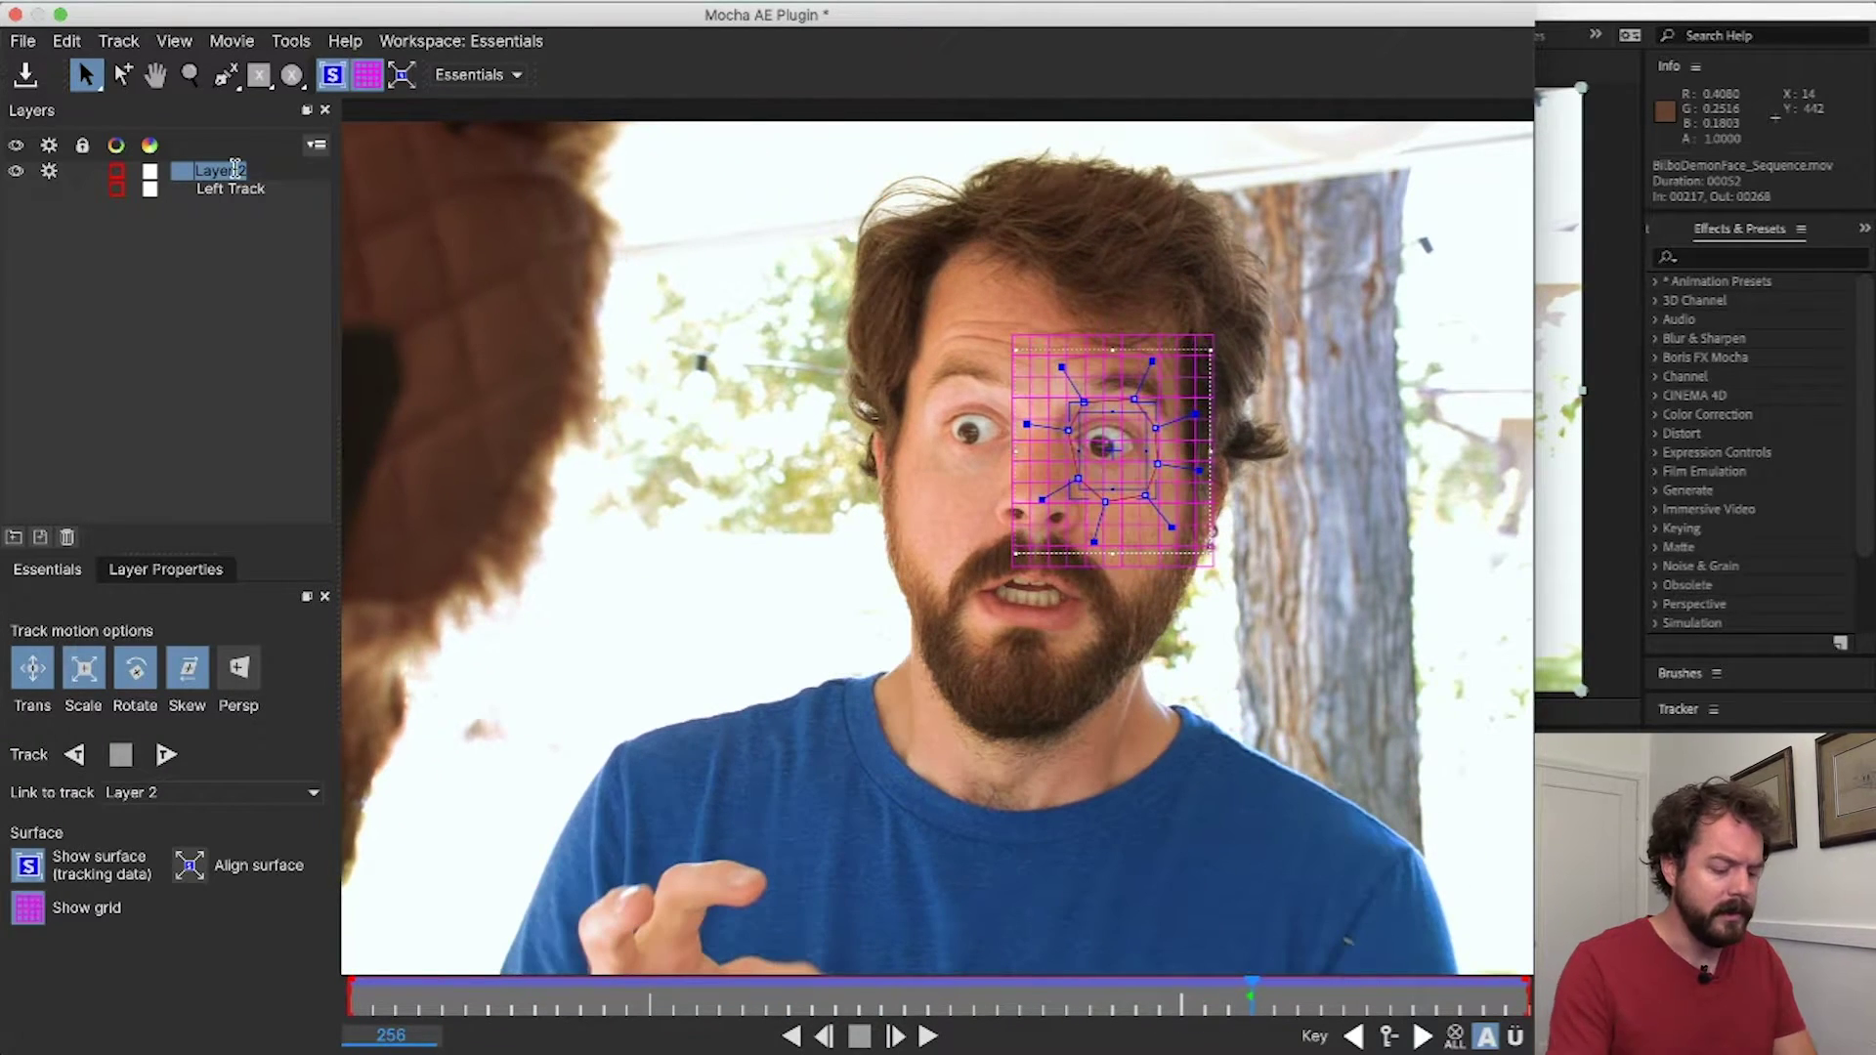
{"action": "type", "text": "Right"}
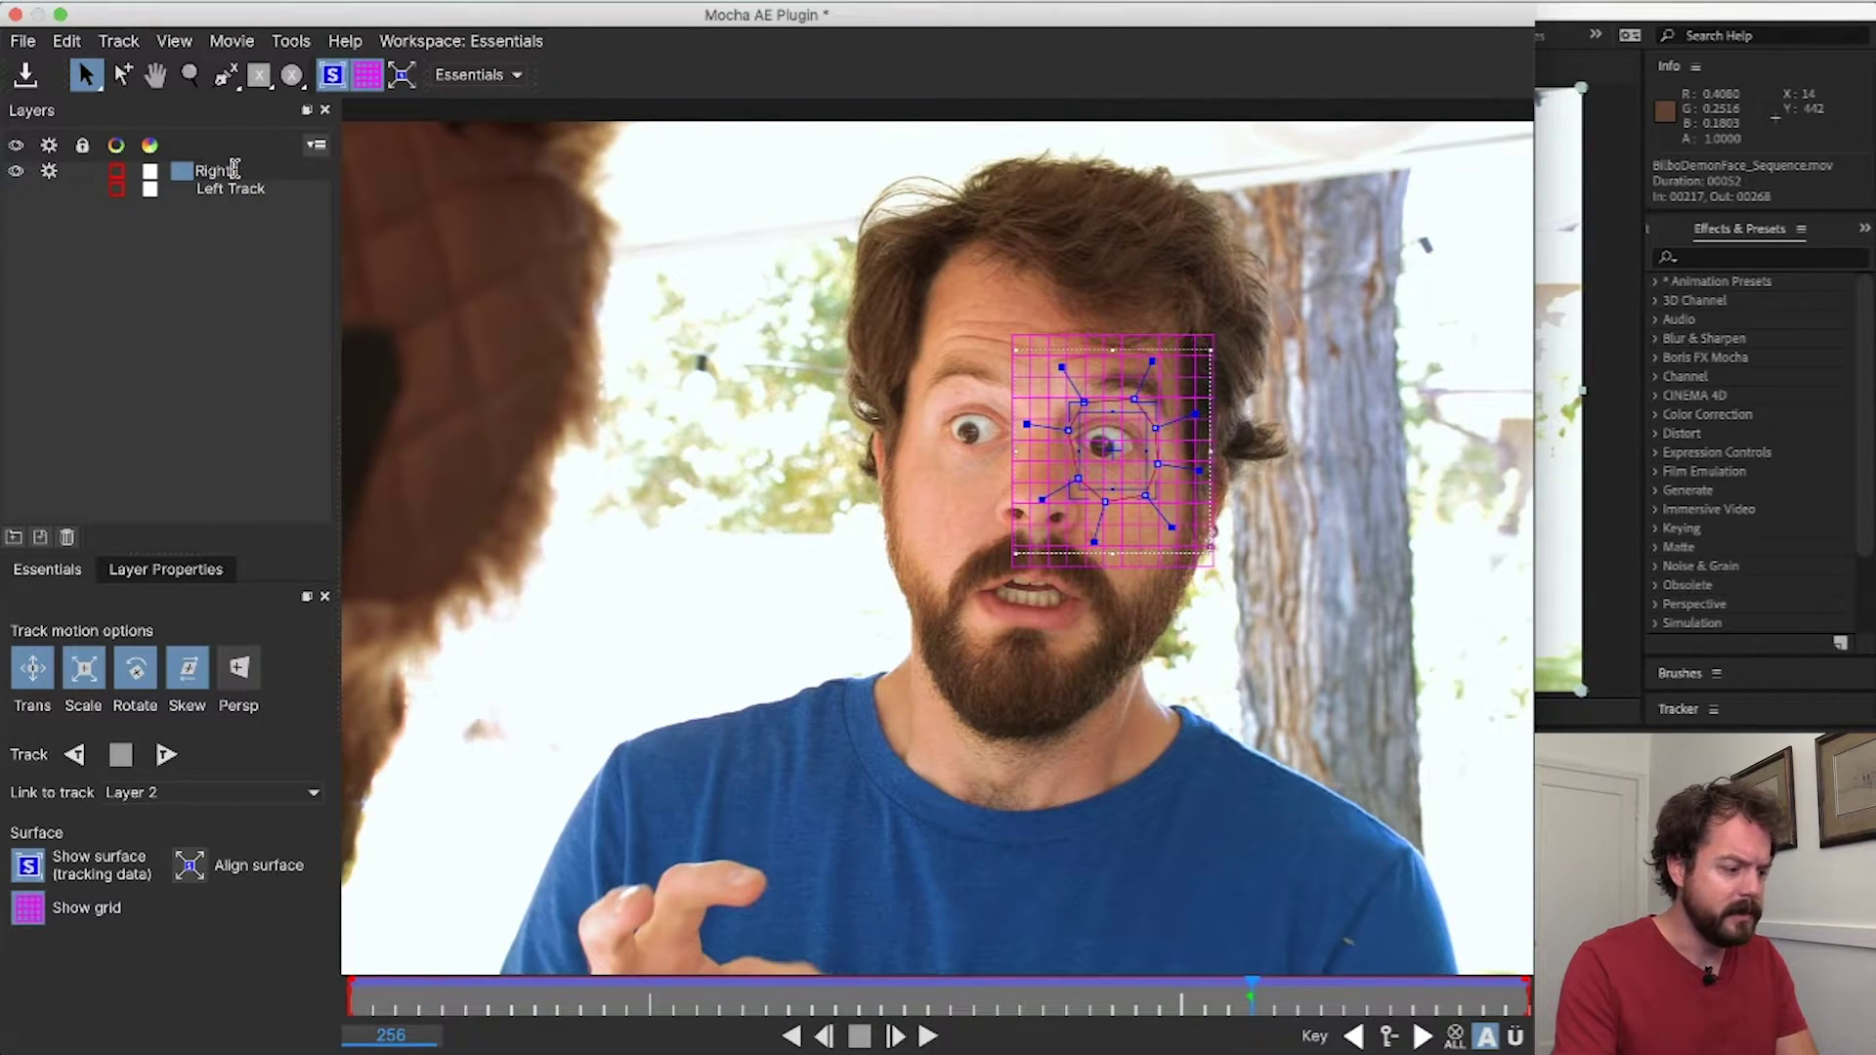
{"action": "type", "text": " Track"}
{"action": "key", "text": "Return"}
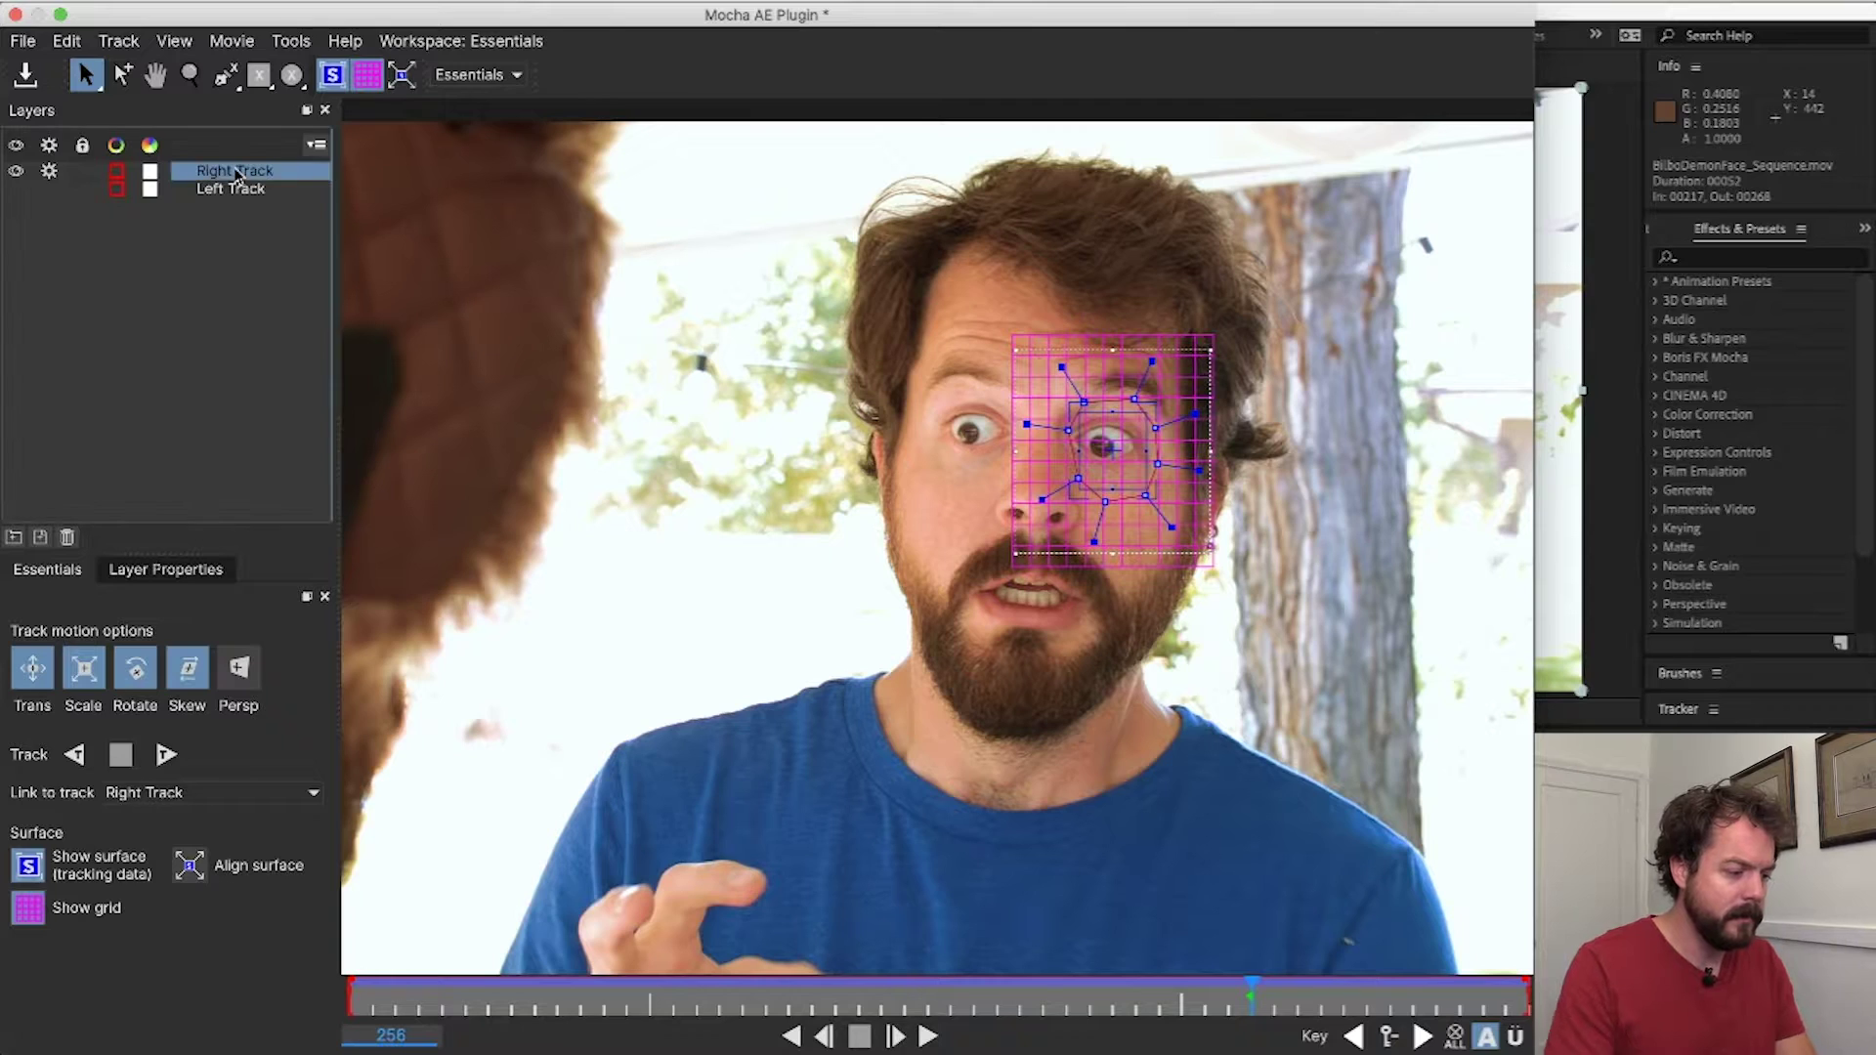
- Align the Right Track surface to the full image frame at frame 256, and hide the grid and surface
{"action": "left_click", "coordinate": [402, 78]}
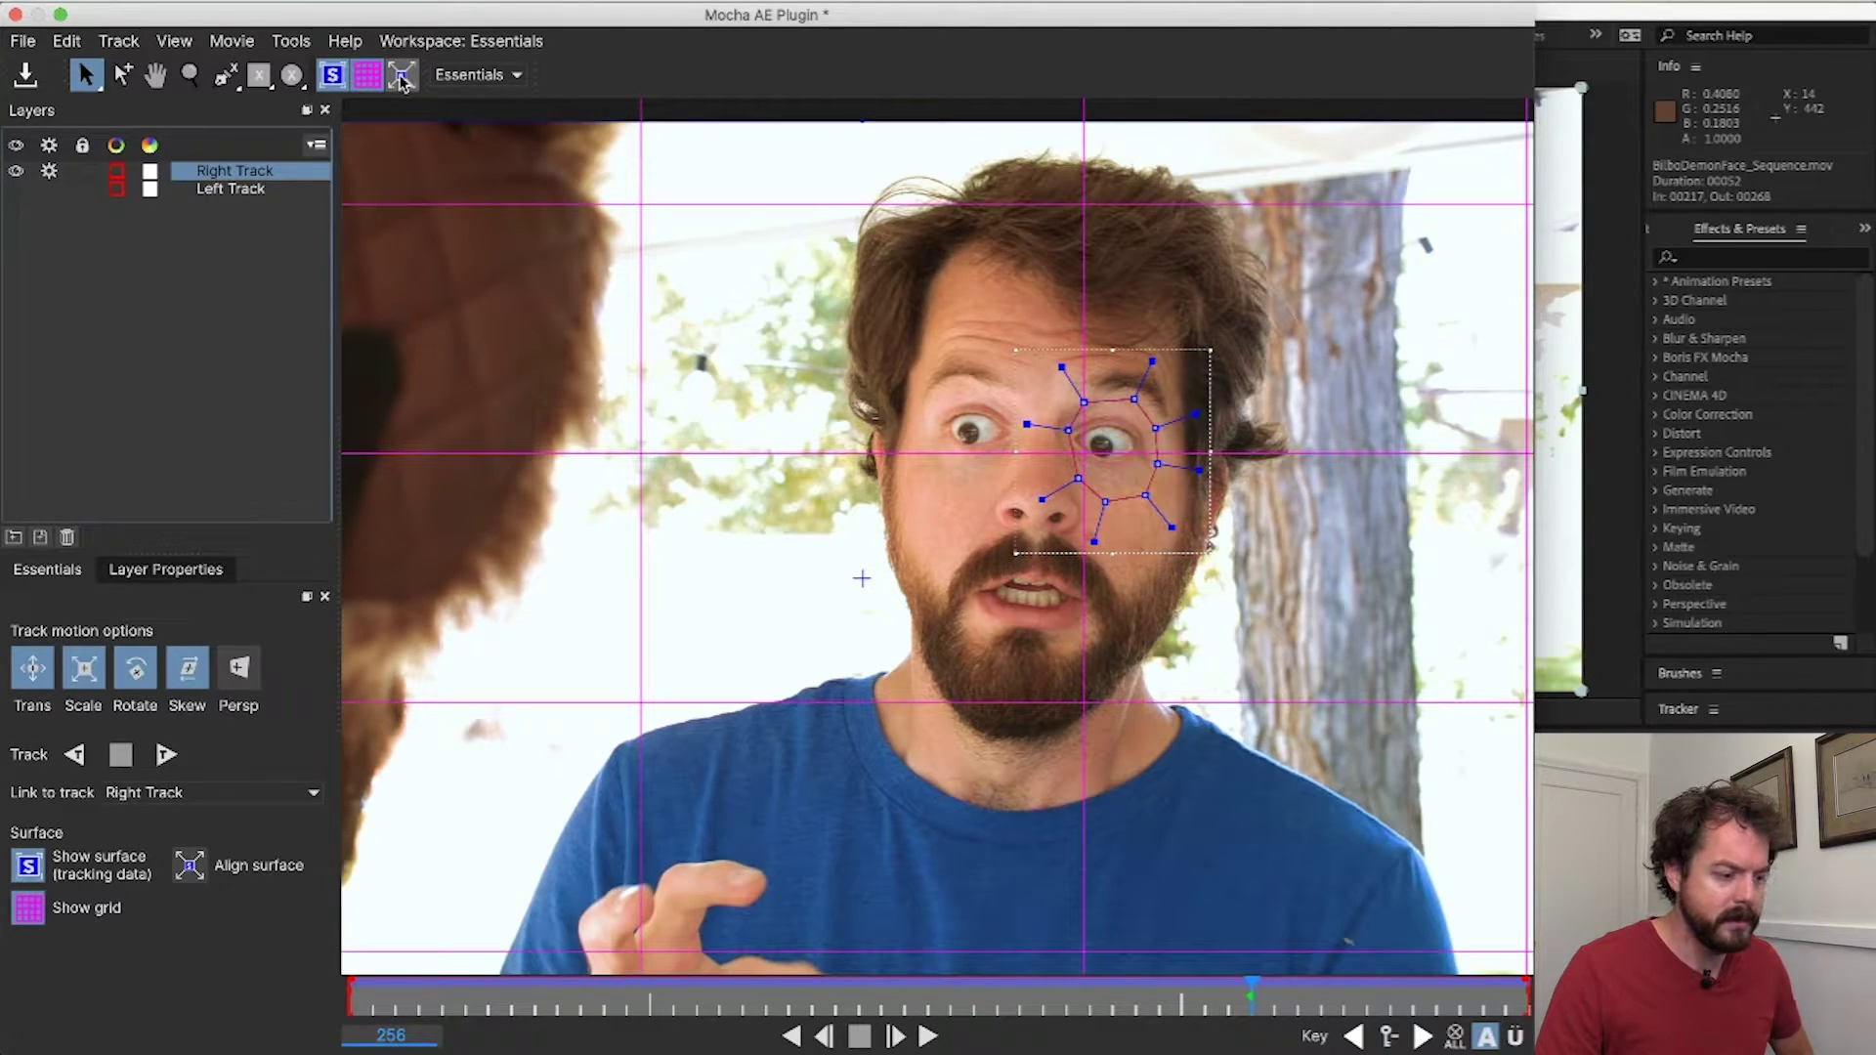
{"action": "left_click", "coordinate": [371, 78]}
{"action": "left_click", "coordinate": [339, 78]}
{"action": "key", "text": "z"}
{"action": "left_click_drag", "start_coordinate": [557, 200], "coordinate": [778, 467]}
{"action": "key", "text": "x"}
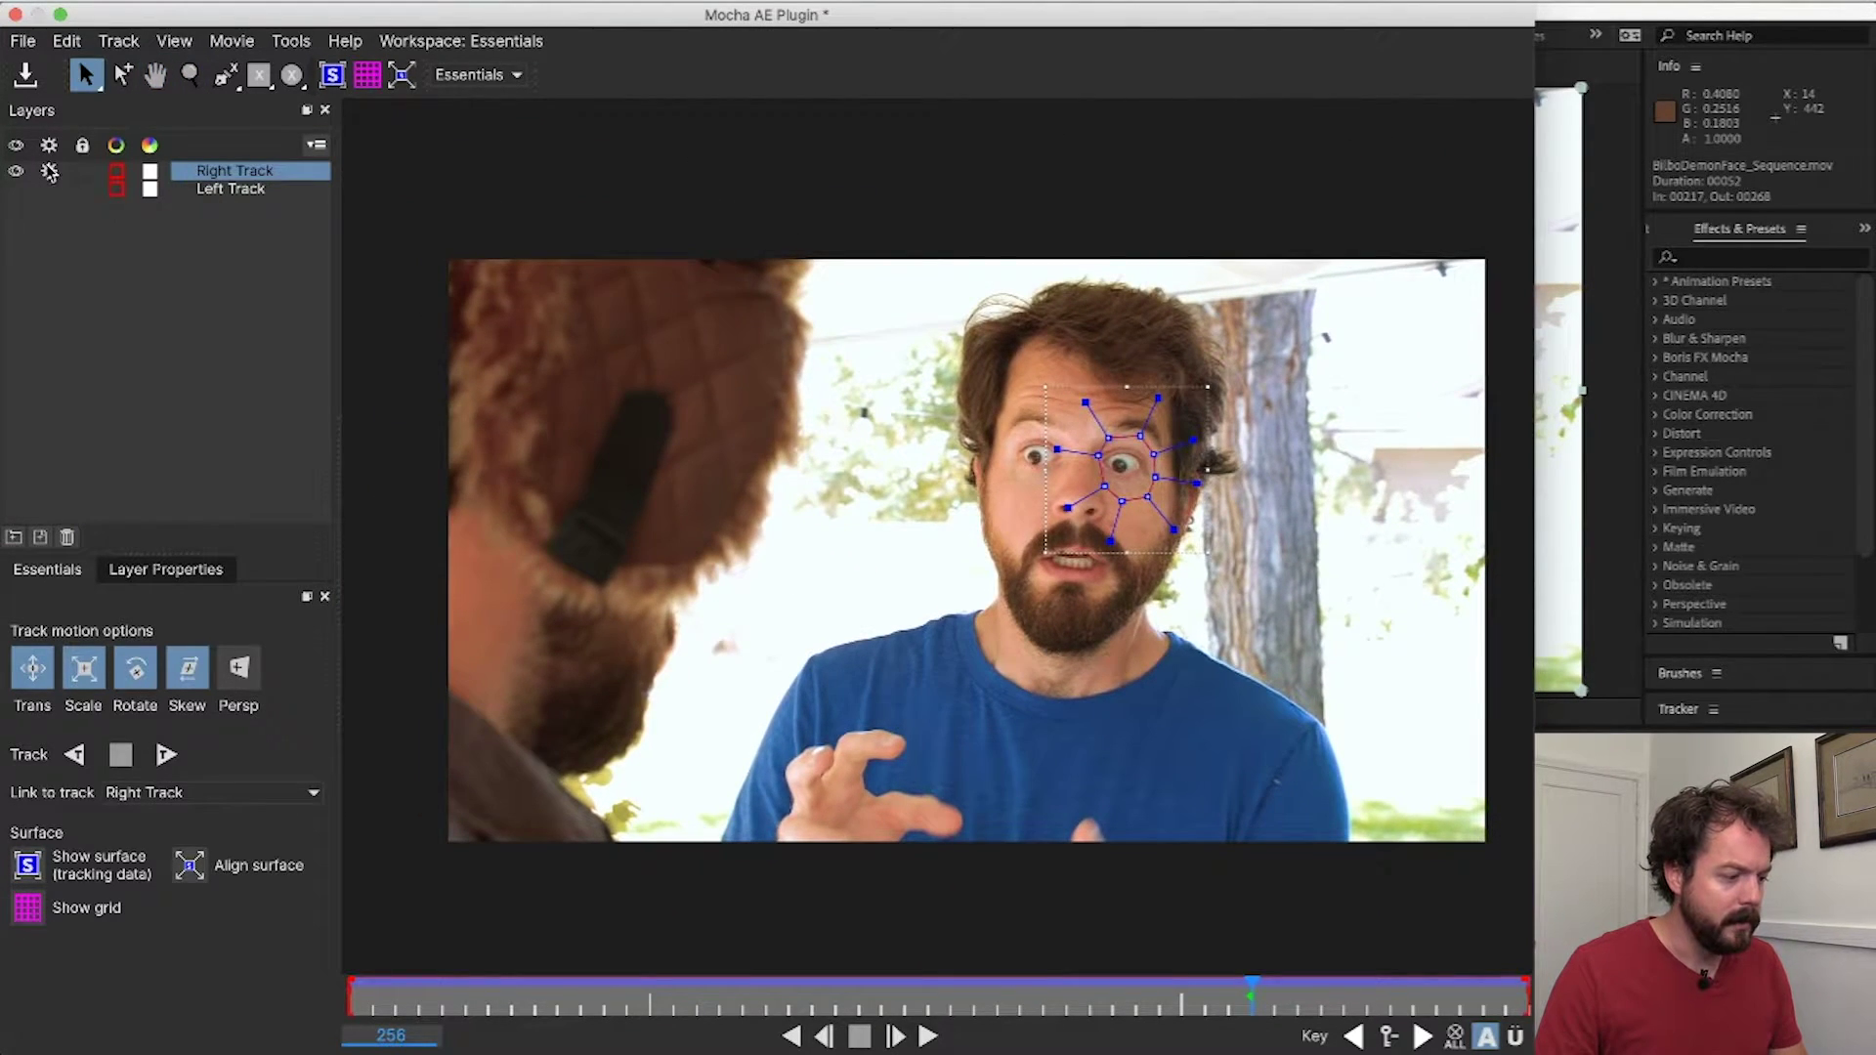
- Turn off processing and visibility for Right Track, save the Mocha project and return to After Effects
{"action": "left_click", "coordinate": [49, 172]}
{"action": "left_click", "coordinate": [16, 172]}
{"action": "left_click", "coordinate": [25, 77]}
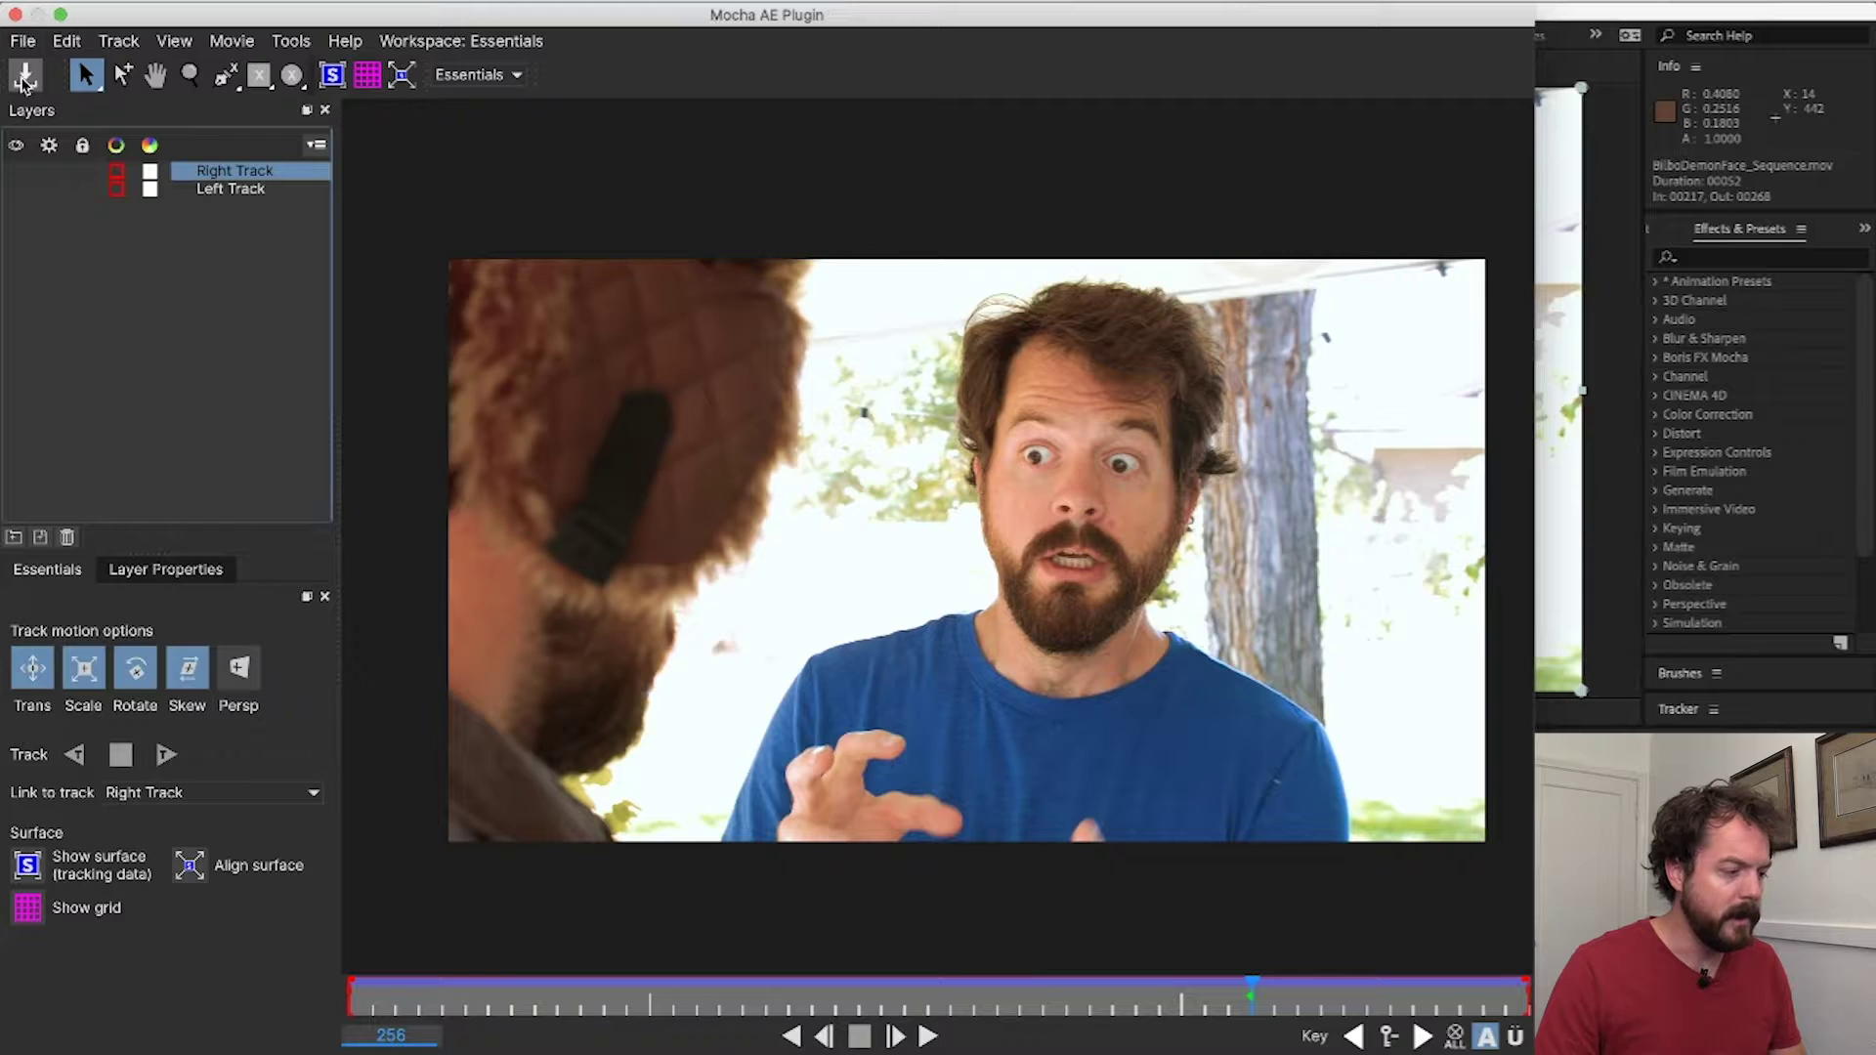
{"action": "left_click", "coordinate": [14, 14]}
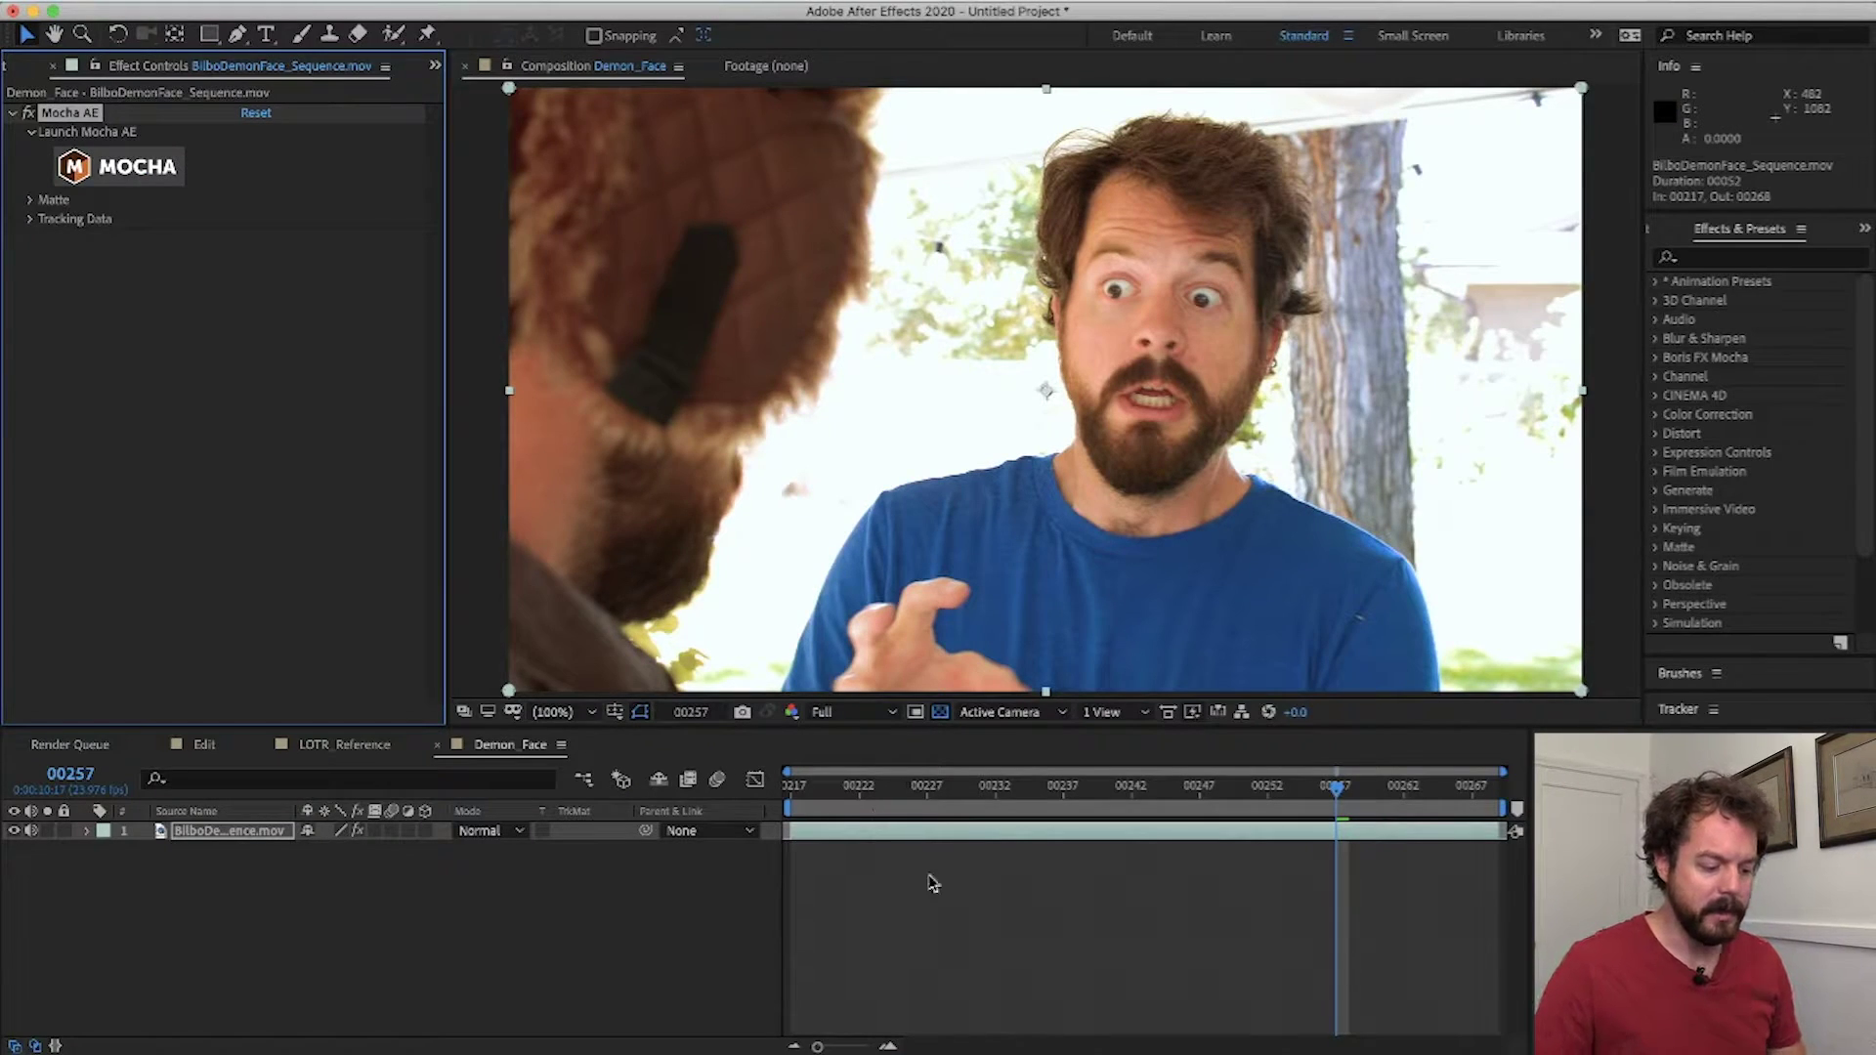
- Duplicate the BilboDemonFace_Sequence.mov layer and freeze the upper copy at frame 256
{"action": "left_click", "coordinate": [850, 796]}
{"action": "key", "text": "ctrl+d"}
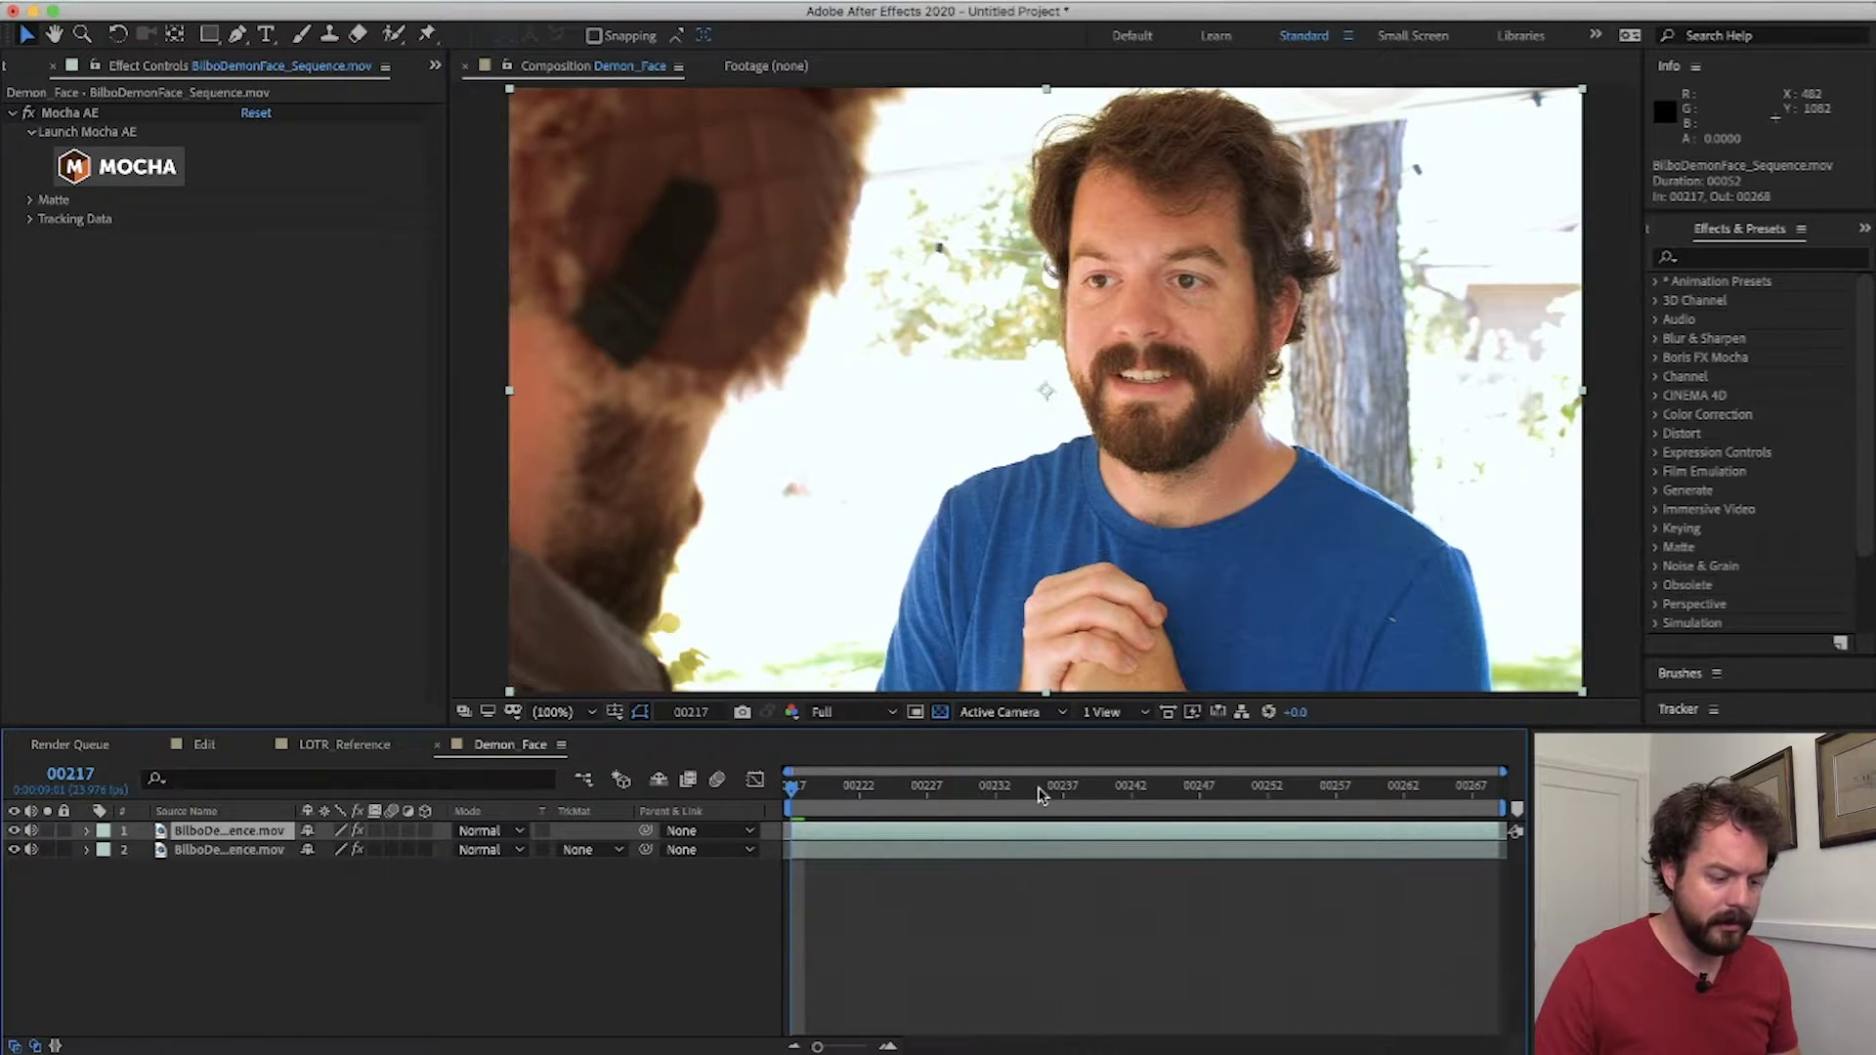
{"action": "left_click_drag", "start_coordinate": [850, 796], "coordinate": [1326, 799]}
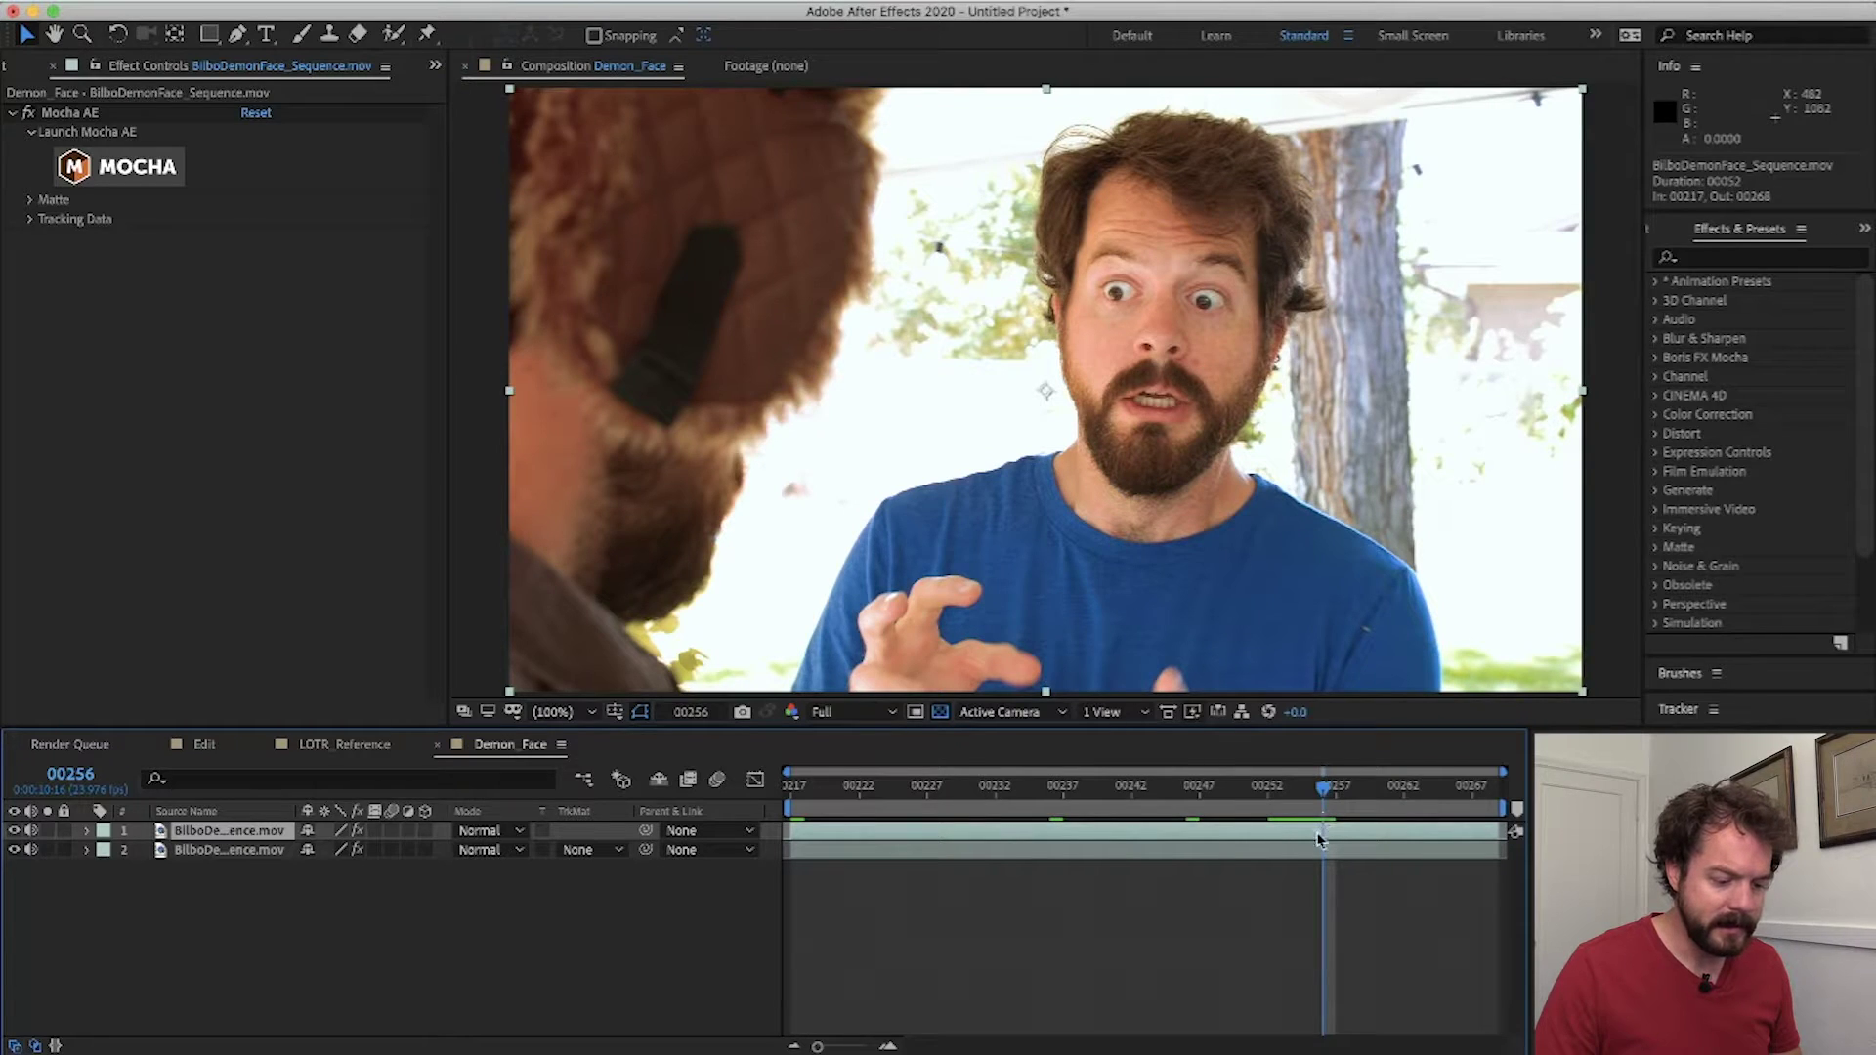
{"action": "right_click", "coordinate": [1318, 836]}
{"action": "mouse_move", "coordinate": [1446, 670]}
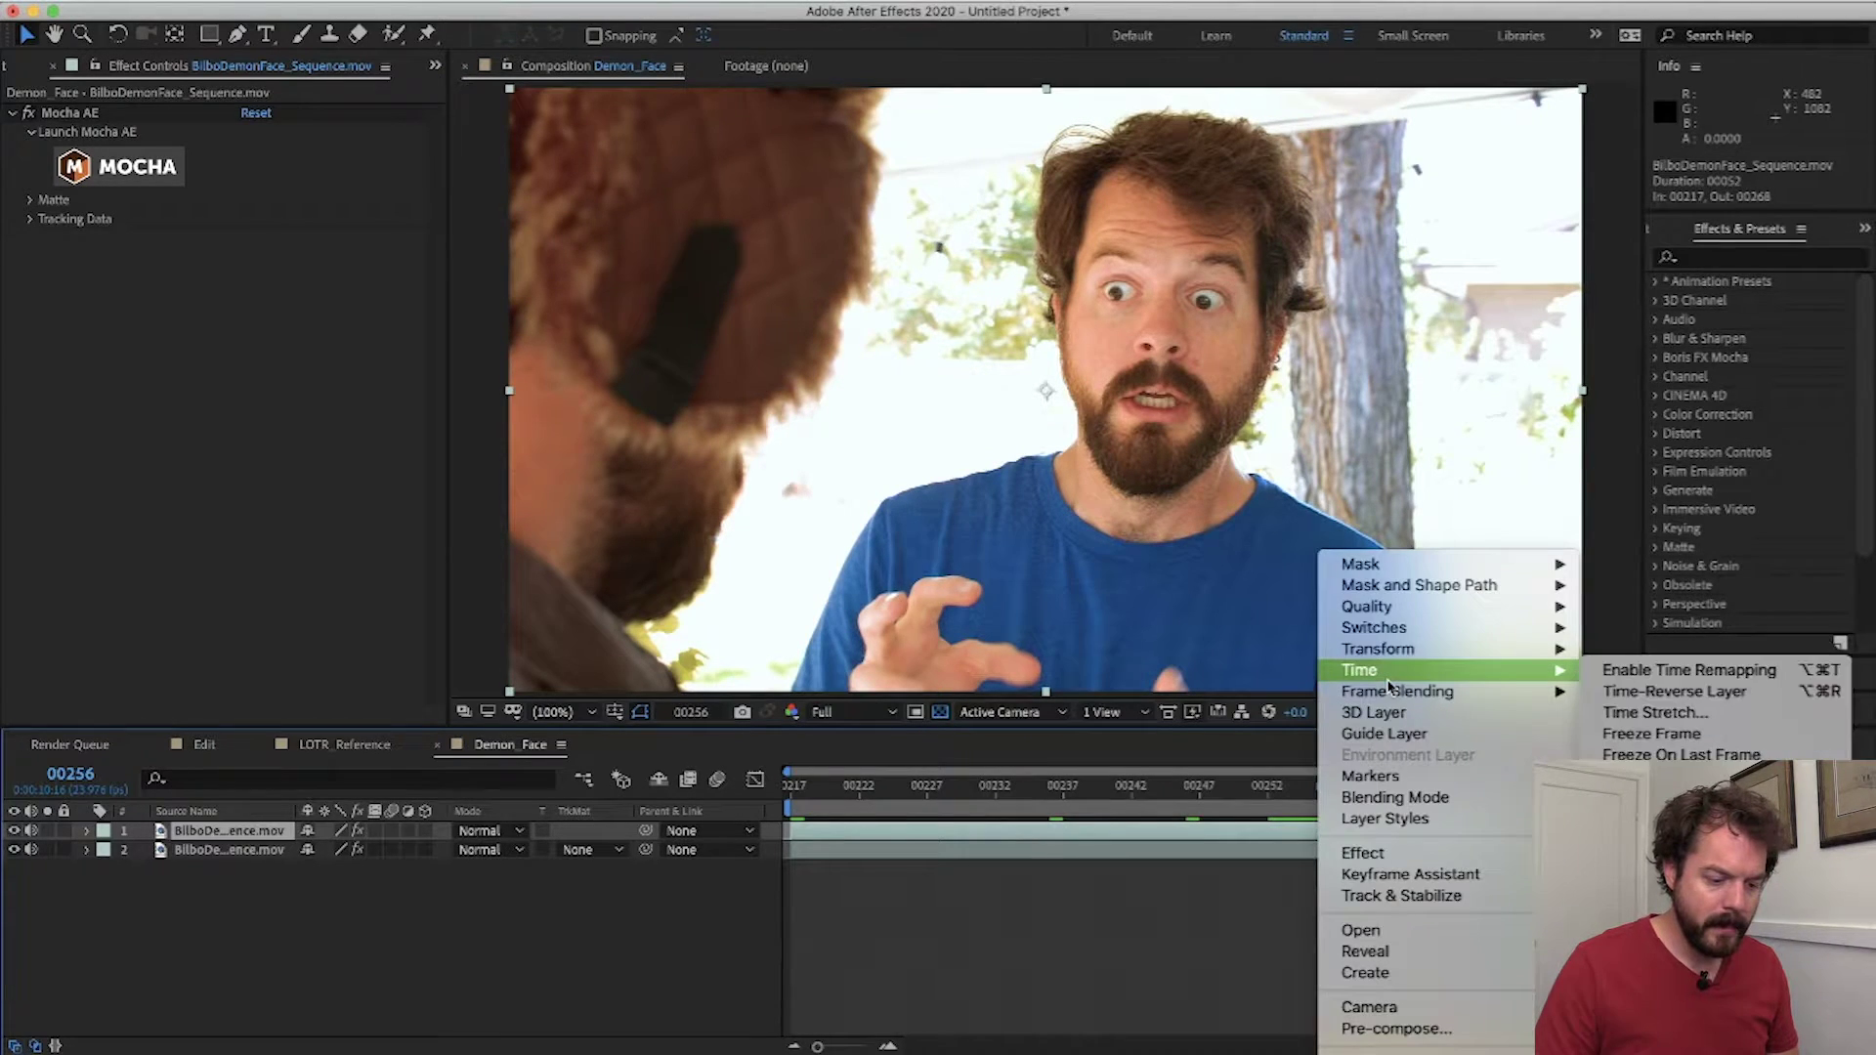
{"action": "left_click", "coordinate": [1705, 735]}
- Pre-compose the frozen layer as 256, moving all attributes into the new composition and opening it
{"action": "right_click", "coordinate": [862, 830]}
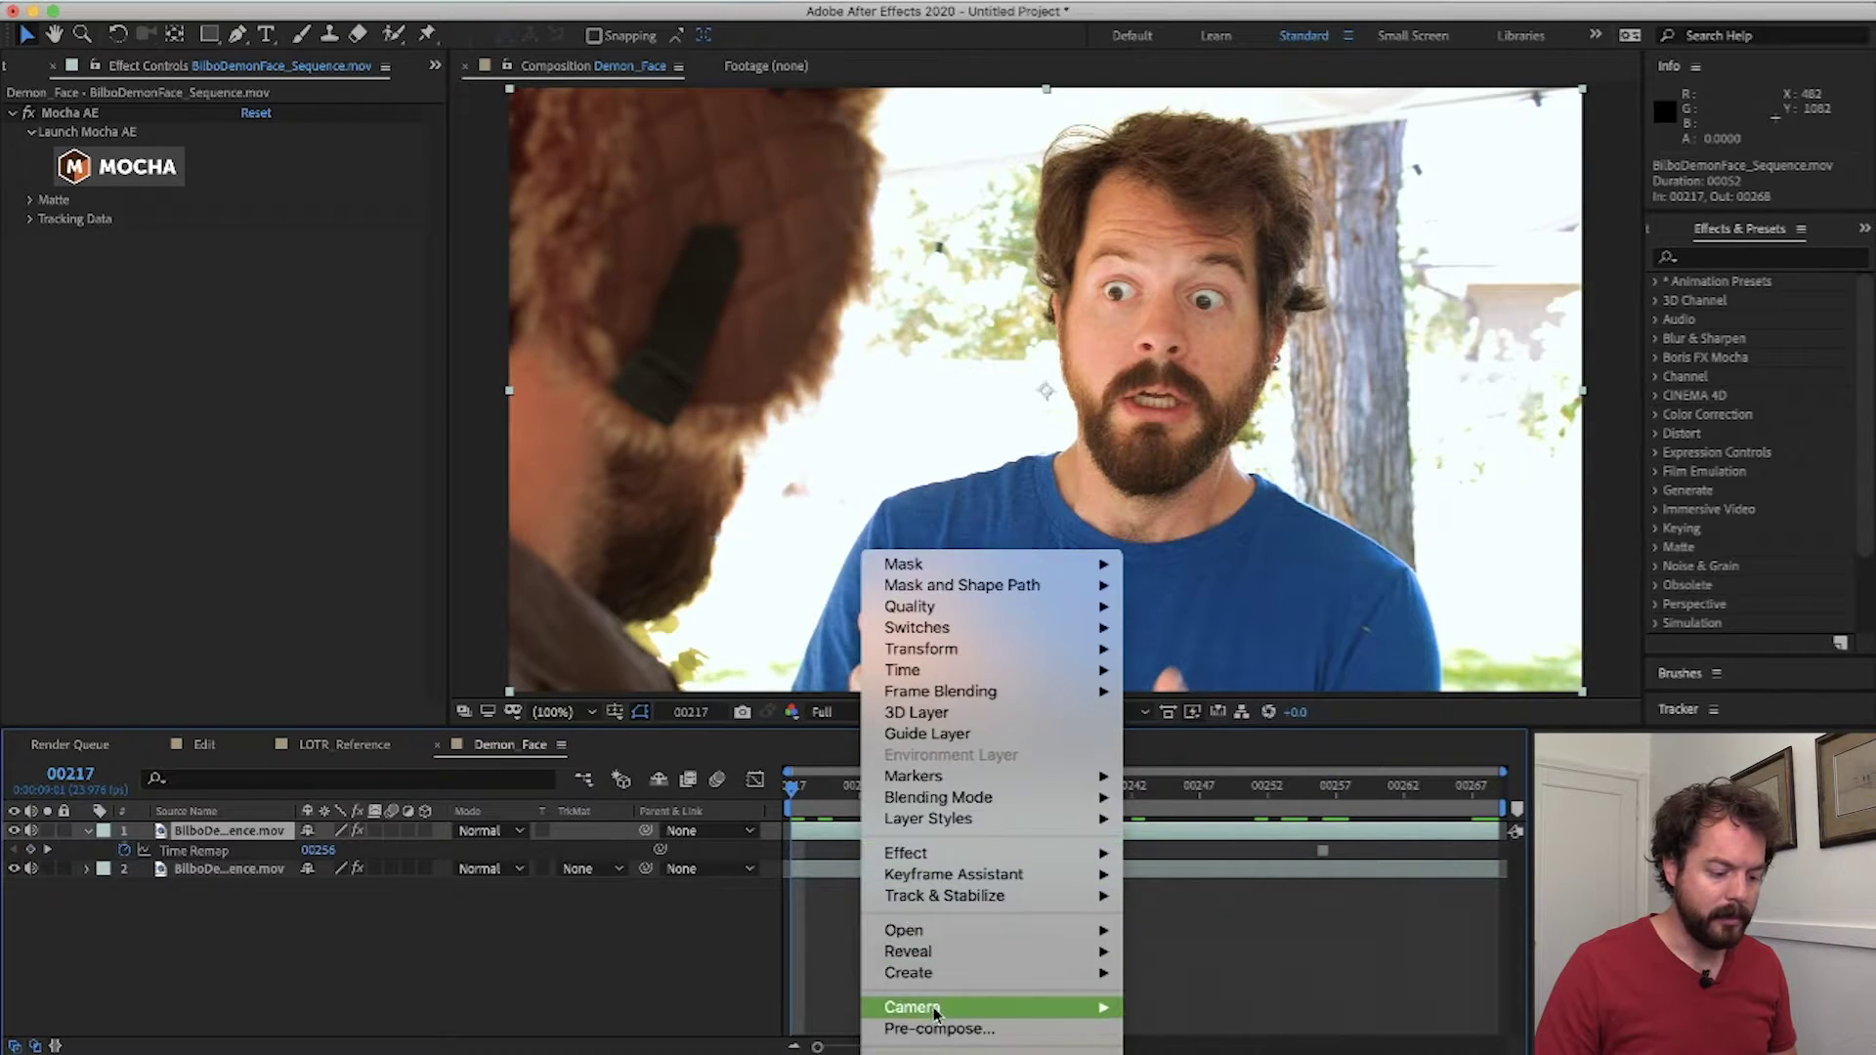
{"action": "left_click", "coordinate": [936, 1029]}
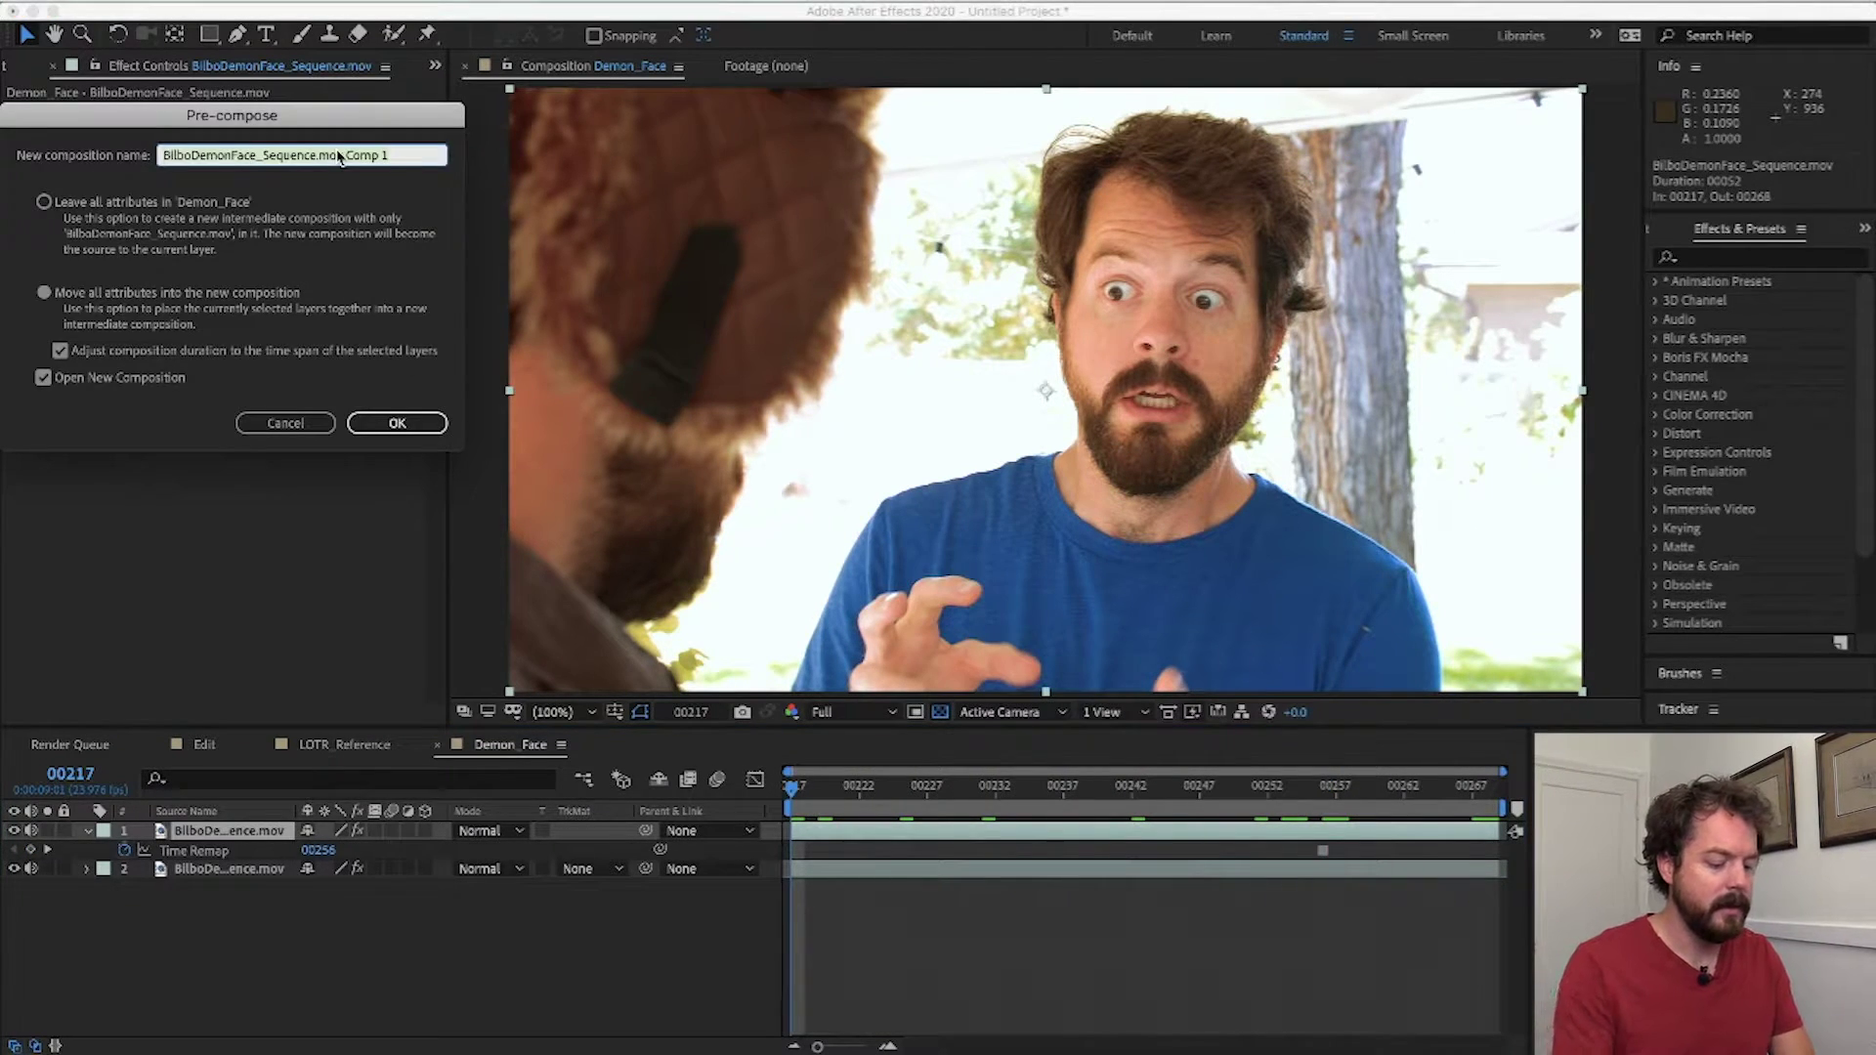
{"action": "type", "text": "256"}
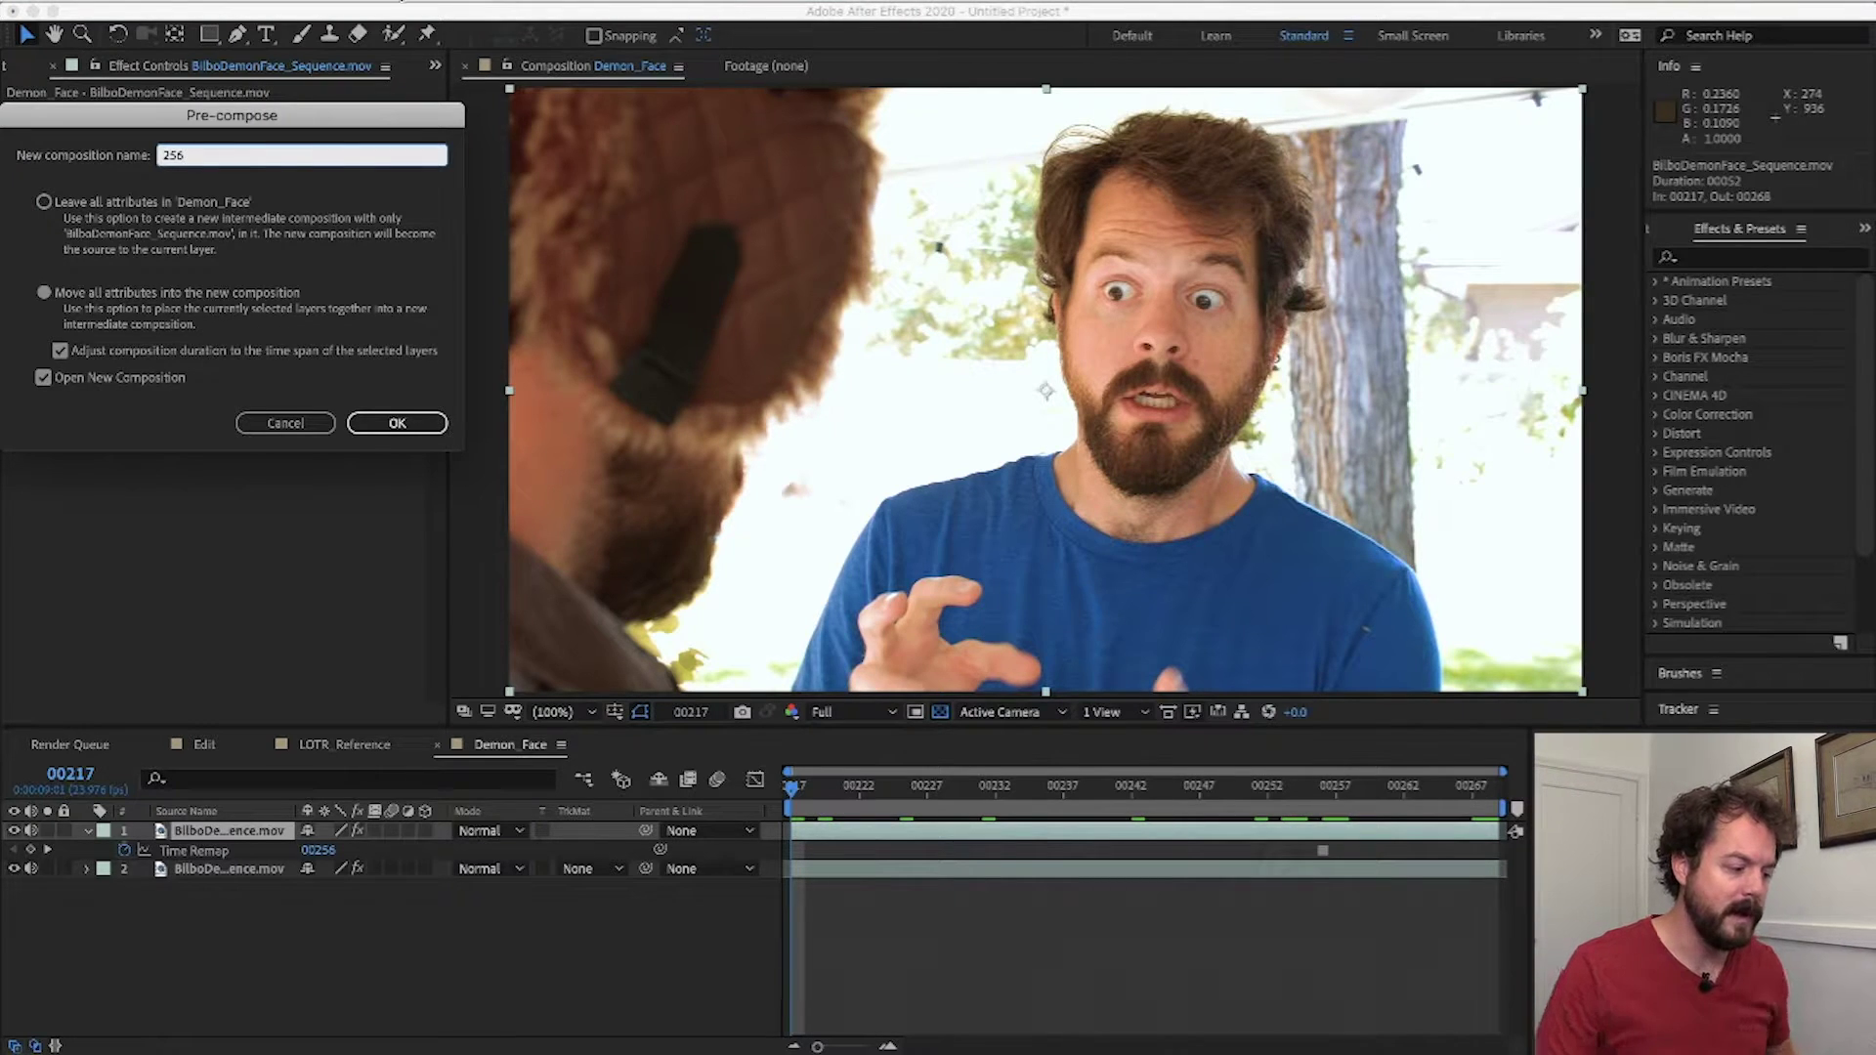
{"action": "left_click", "coordinate": [418, 423]}
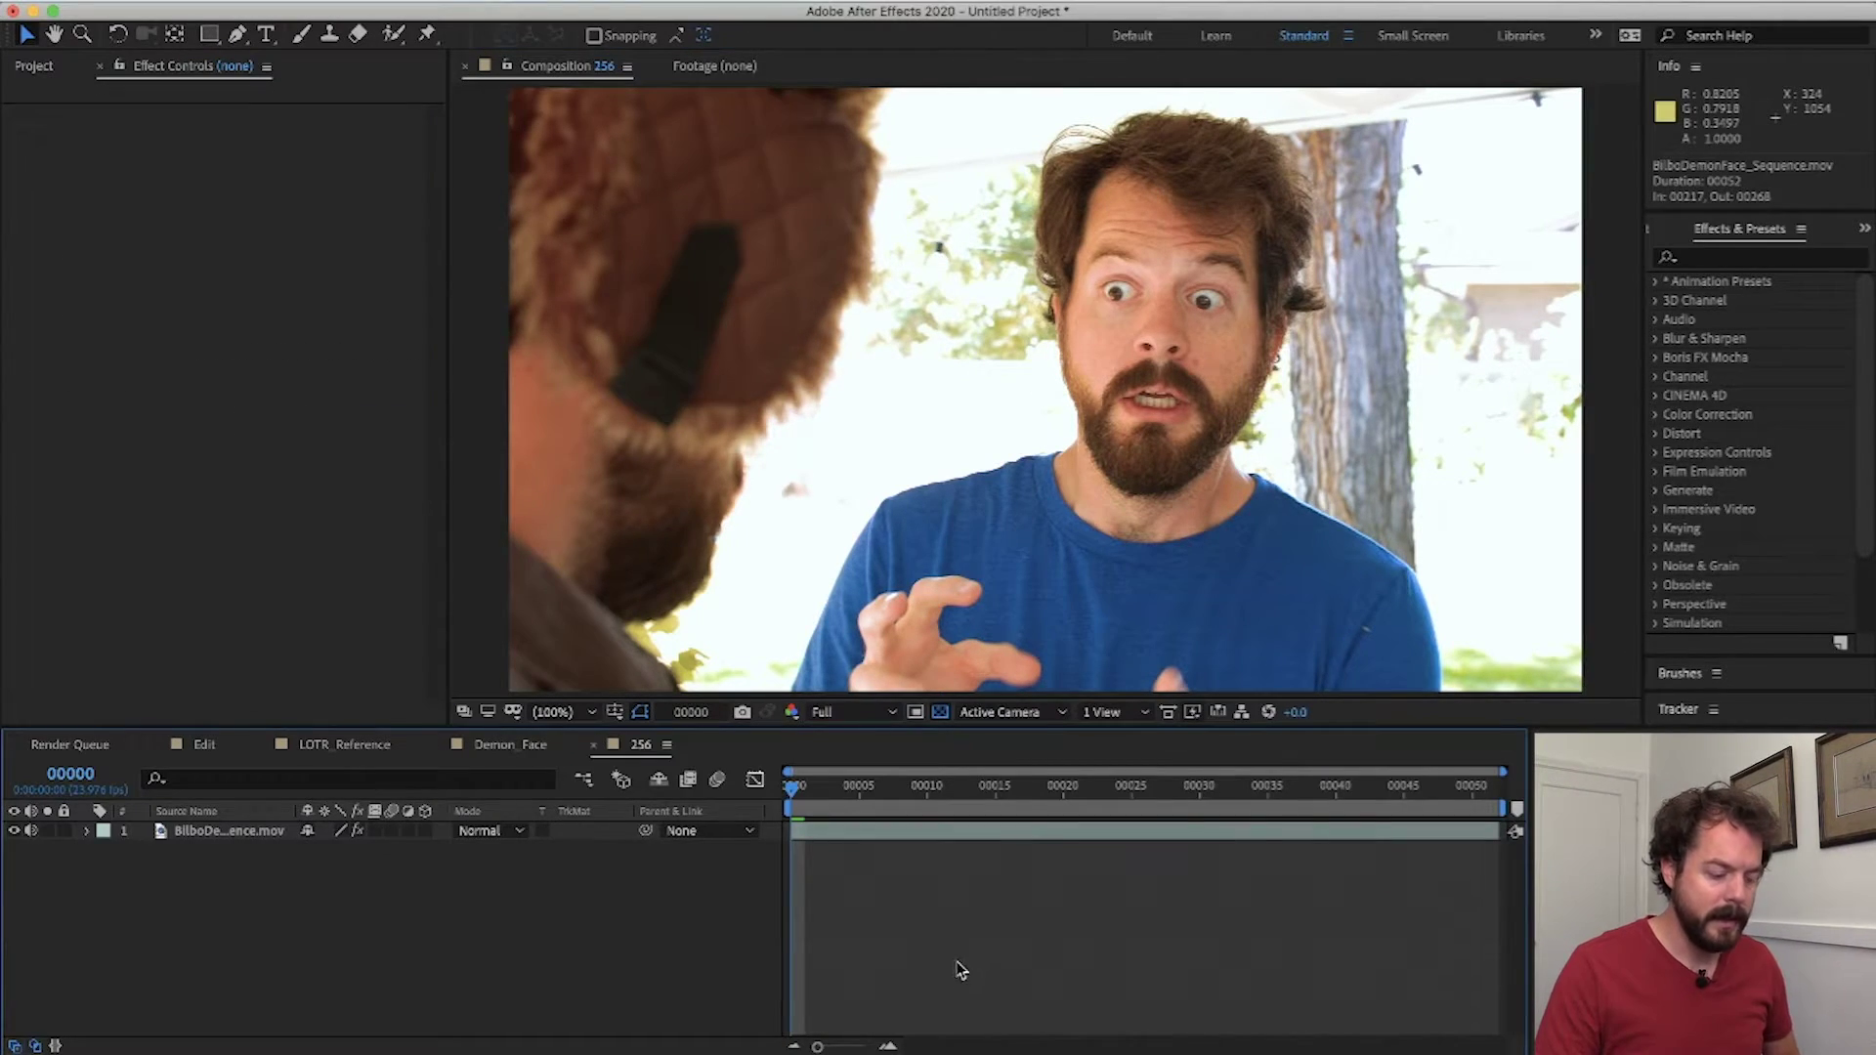
- Play back the 256 composition to check the freeze frame, and check it again in the Demon_Face composition
{"action": "key", "text": "space"}
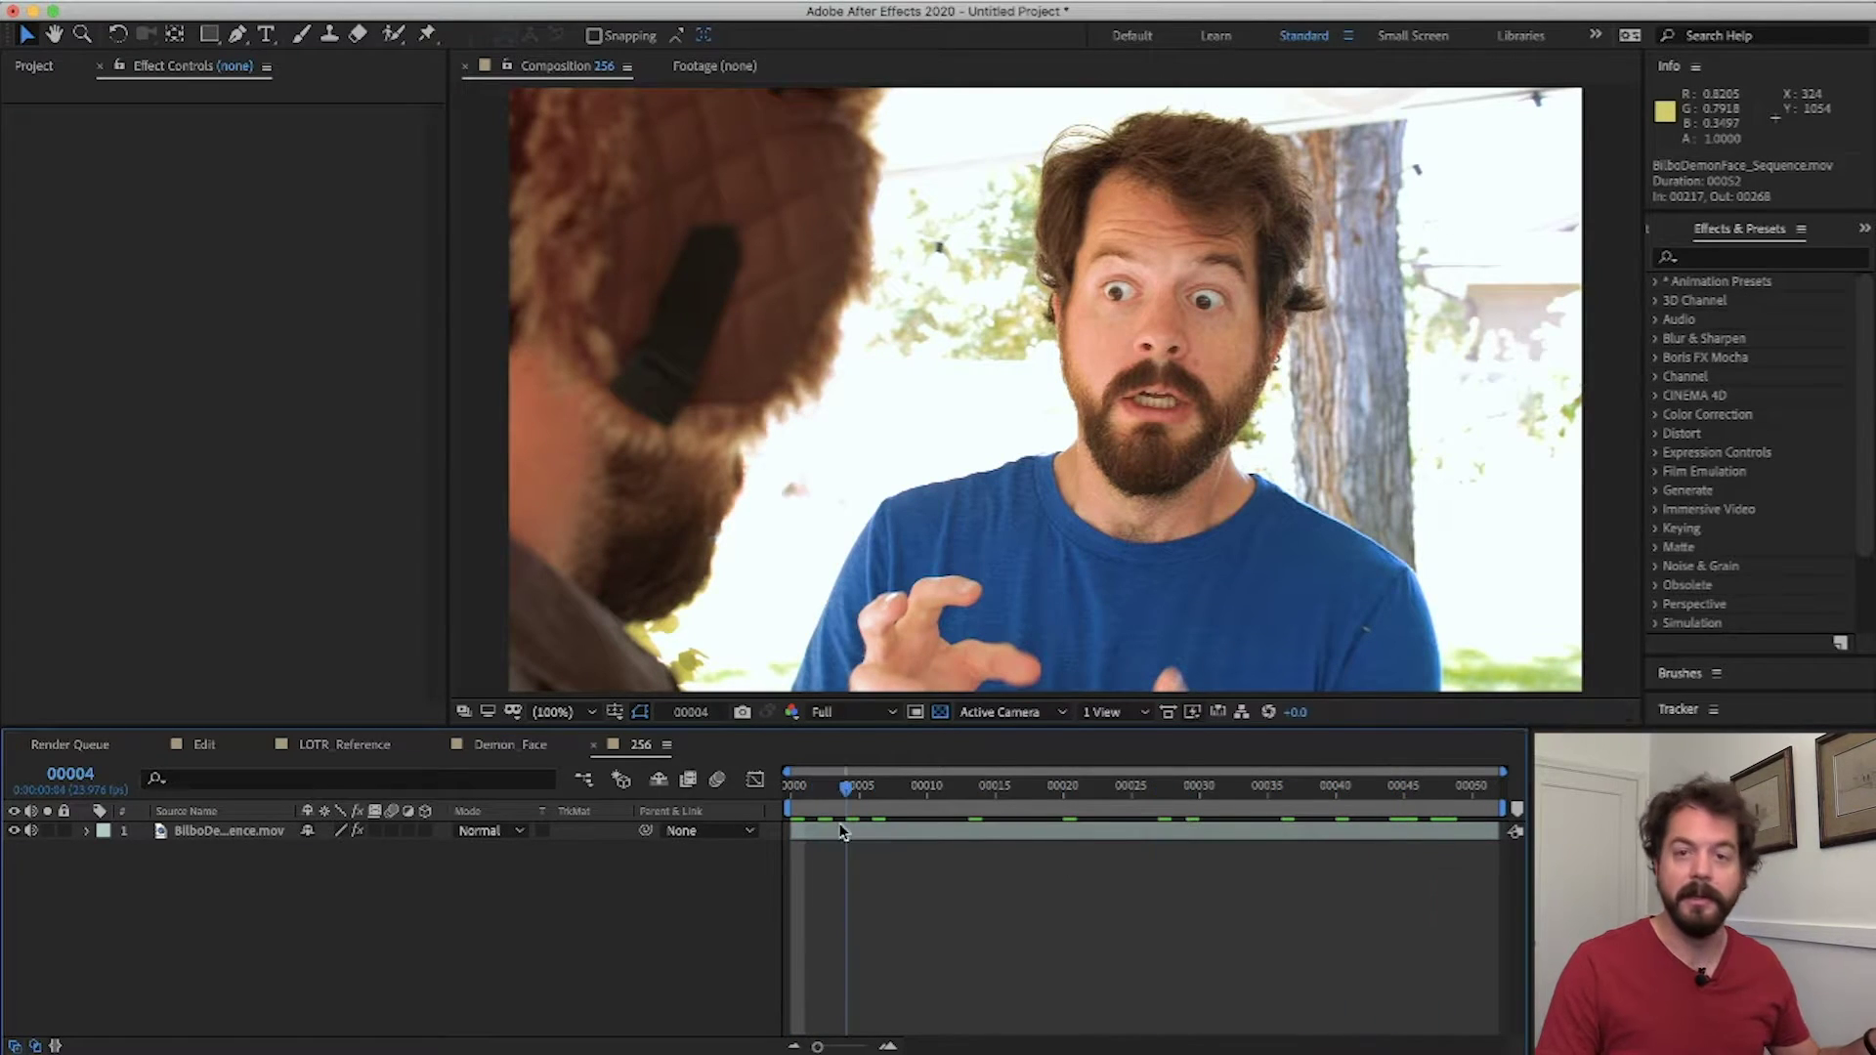
{"action": "key", "text": "space"}
{"action": "left_click", "coordinate": [498, 747]}
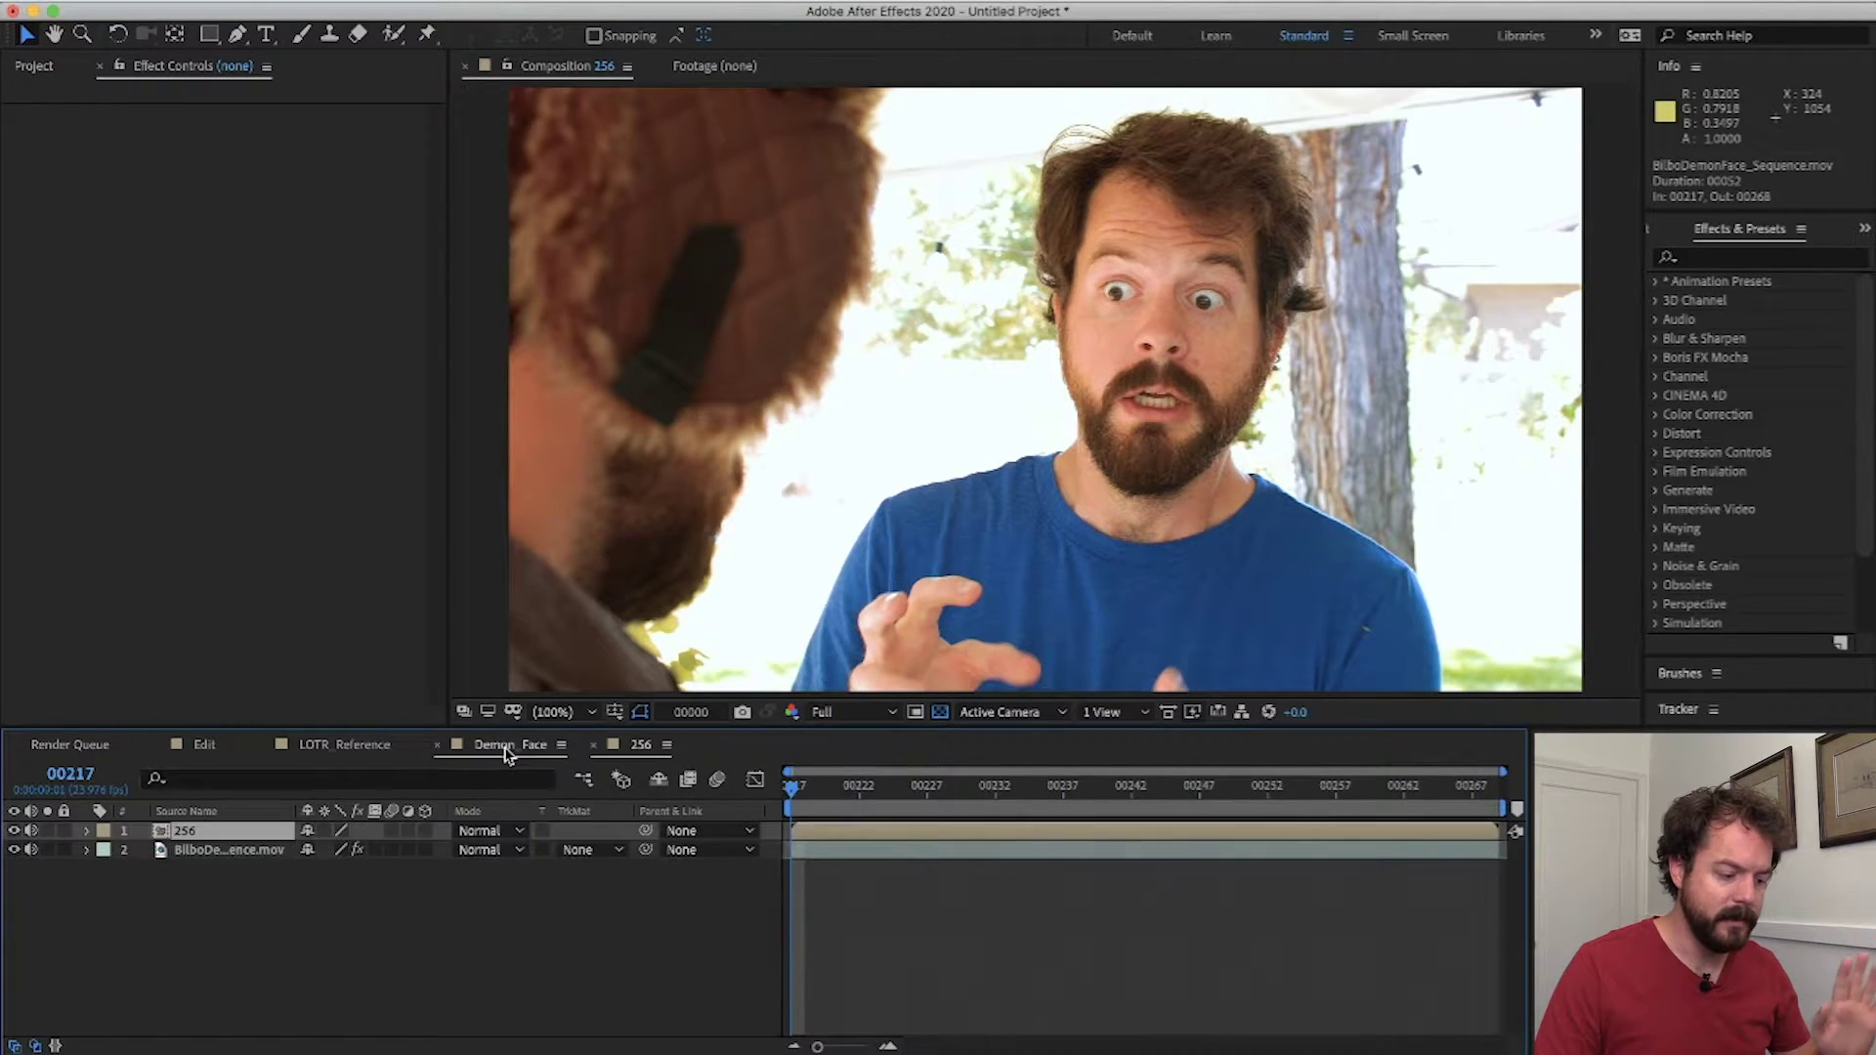
{"action": "left_click", "coordinate": [906, 915]}
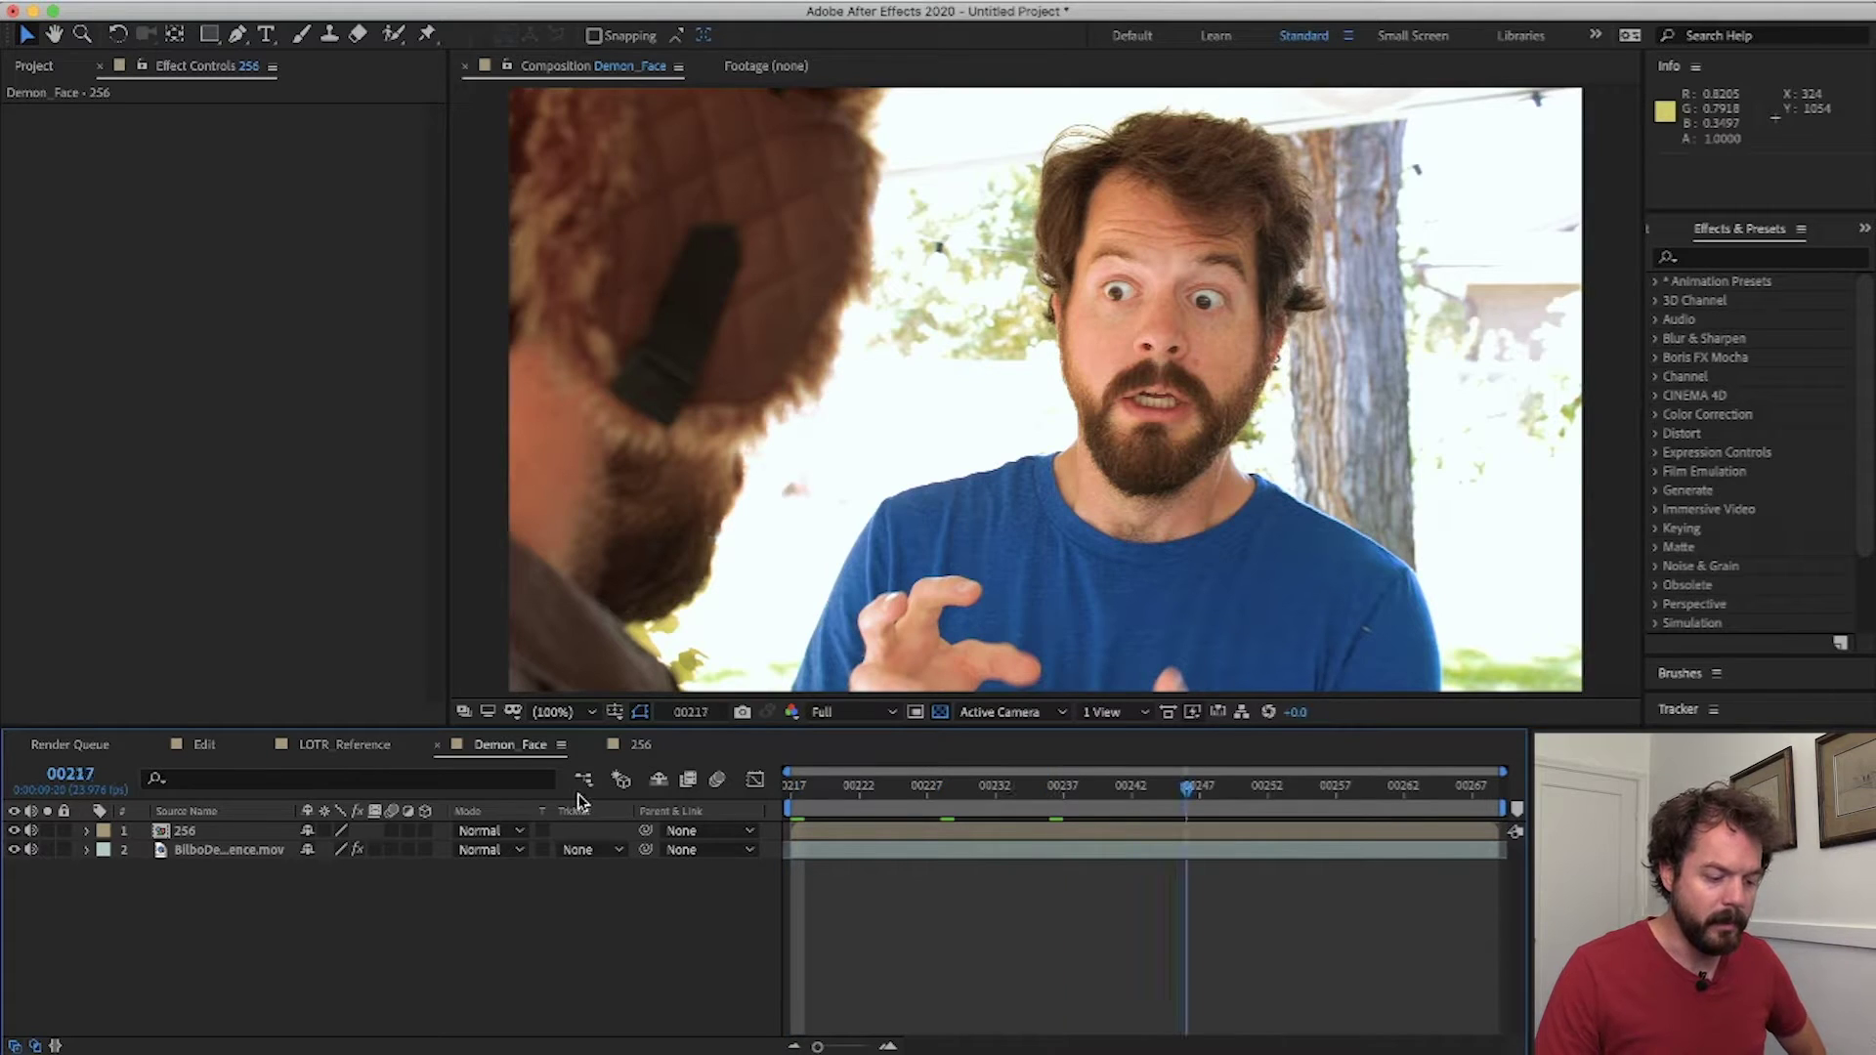
{"action": "key", "text": "space"}
- Duplicate the 256 layer in Demon_Face and rename the upper copy 256 Left
{"action": "left_click", "coordinate": [227, 836]}
{"action": "key", "text": "super+d"}
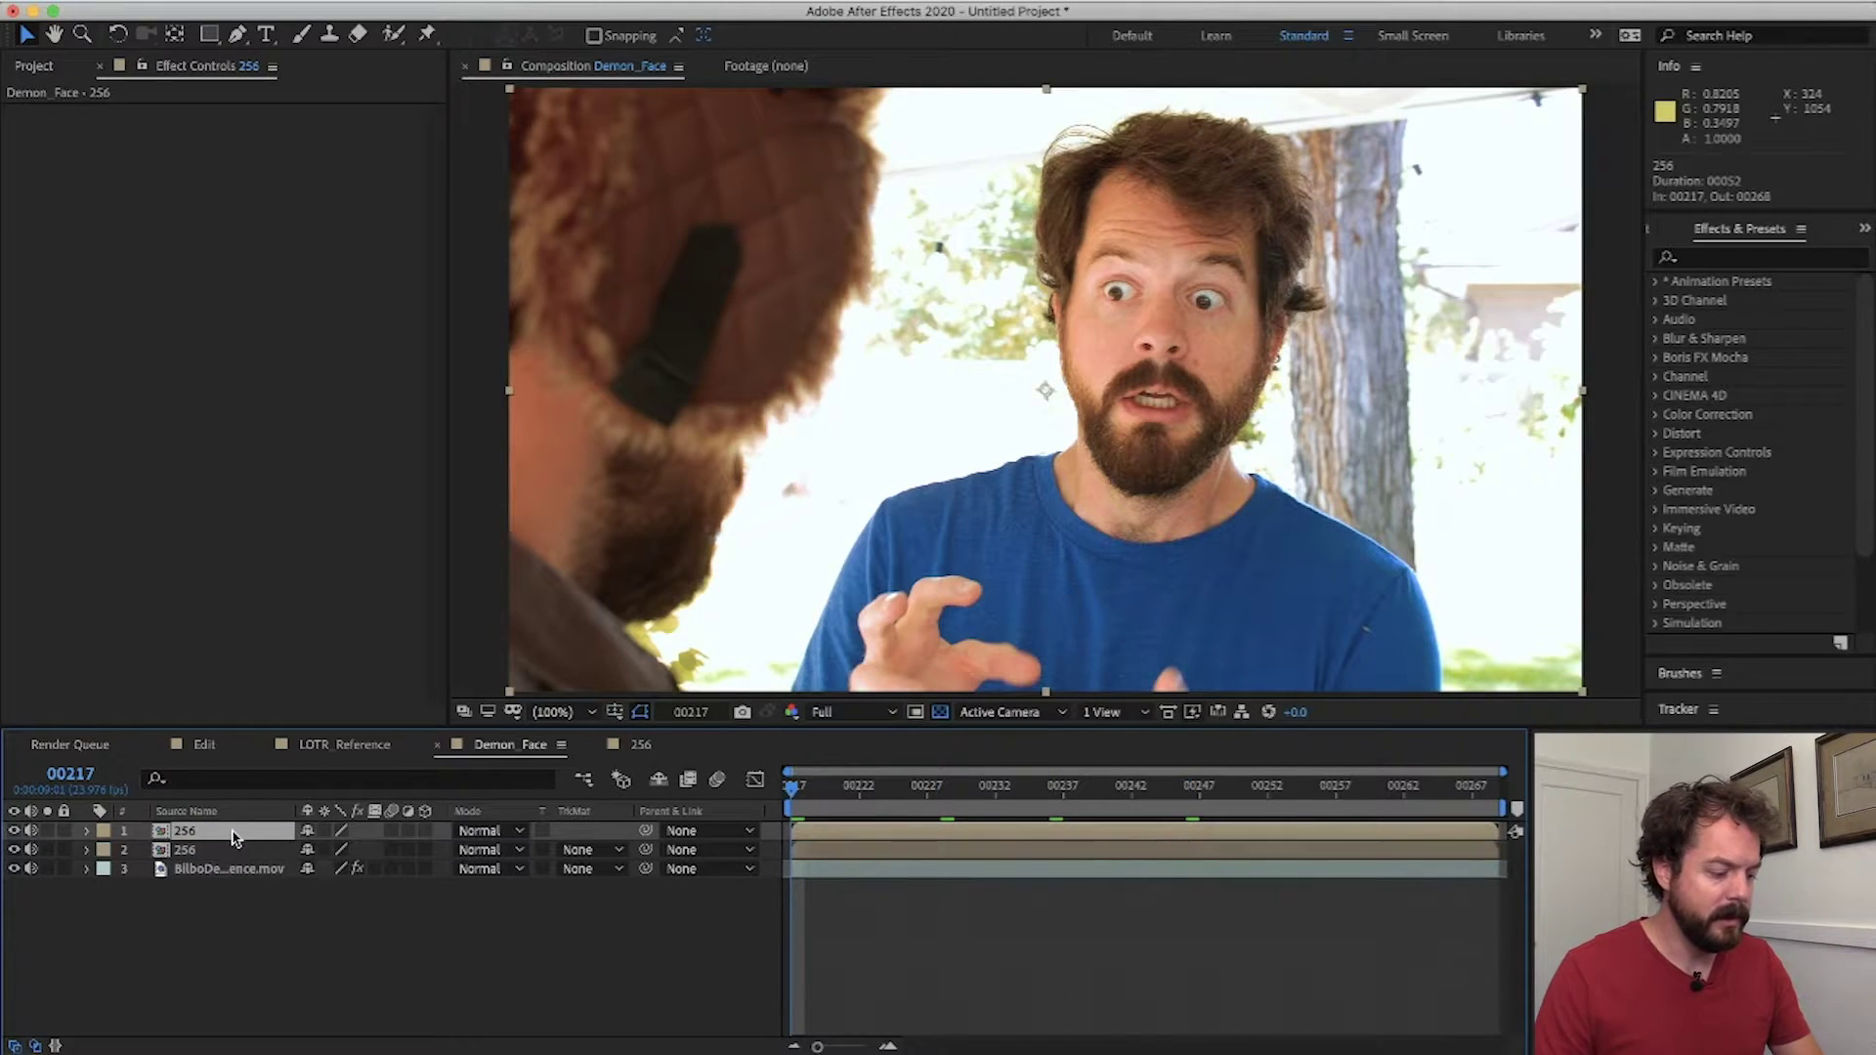
{"action": "key", "text": "Return"}
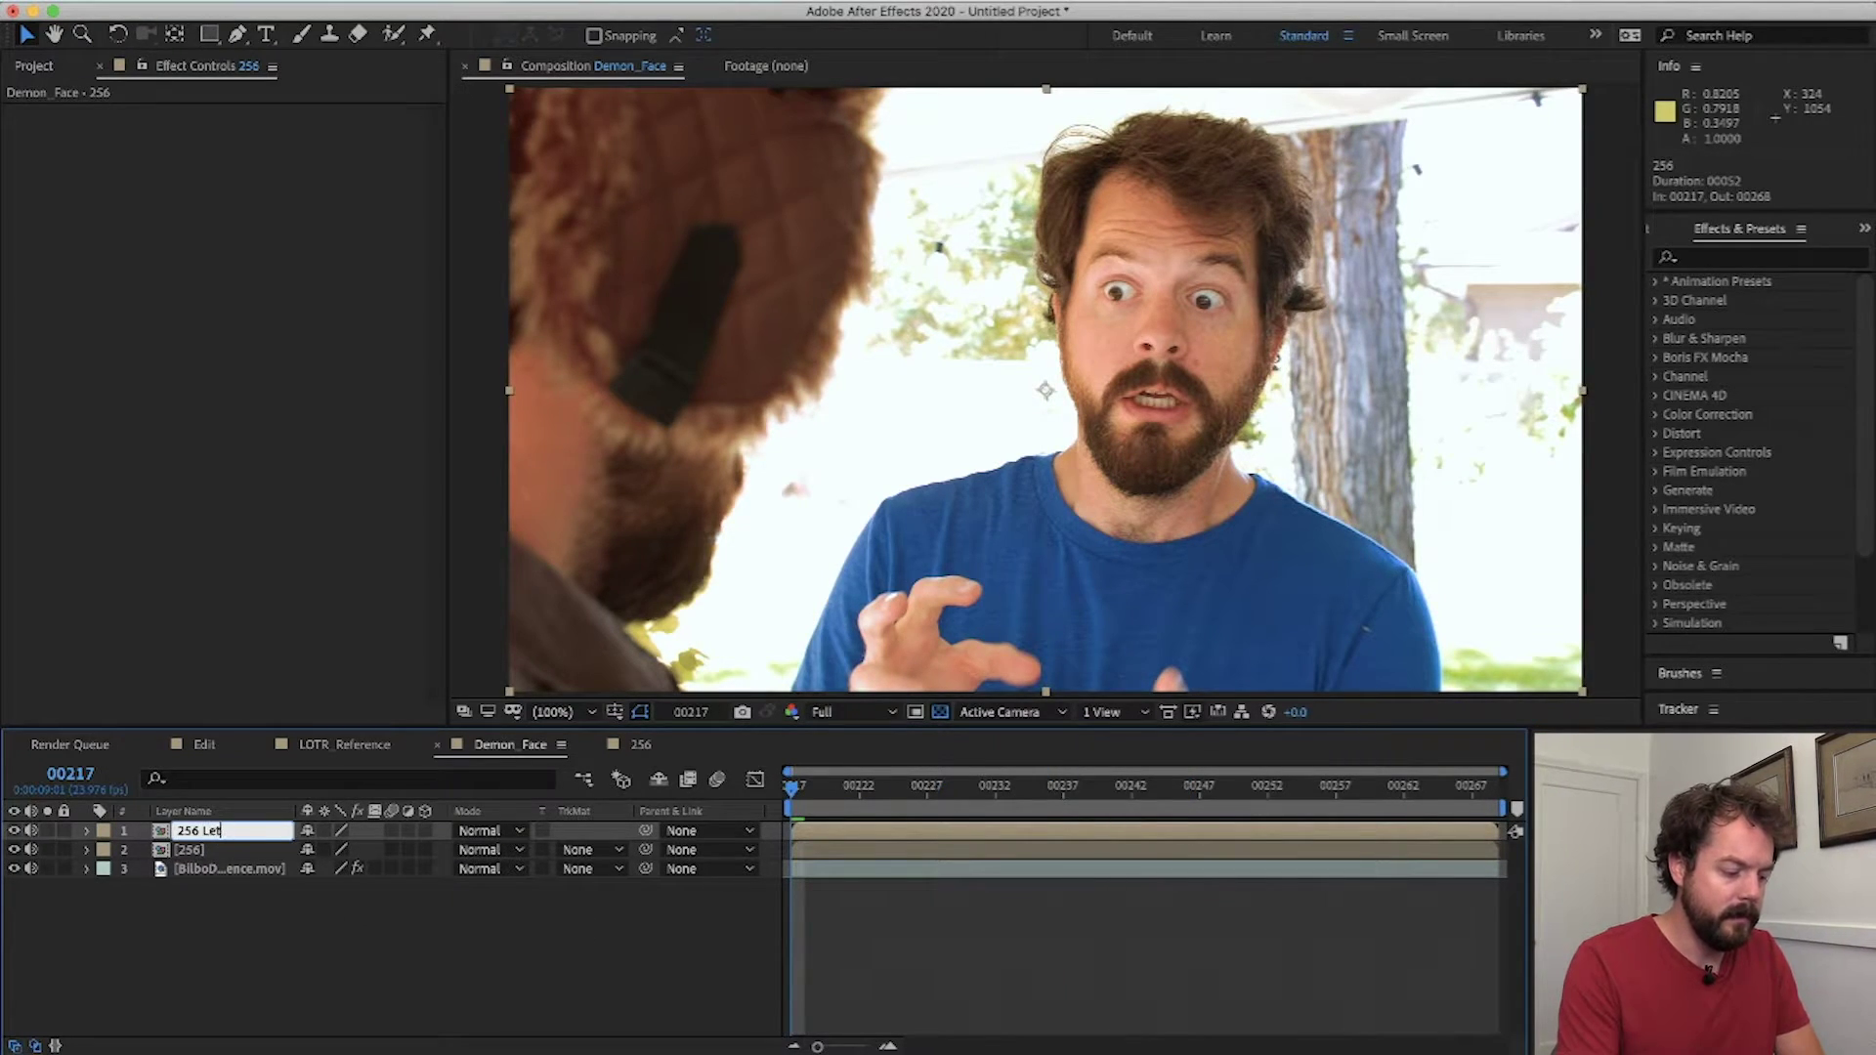
{"action": "type", "text": "Left"}
{"action": "key", "text": "Return"}
- Rename the lower 256 layer 256 Right and hide it
{"action": "left_click", "coordinate": [230, 850]}
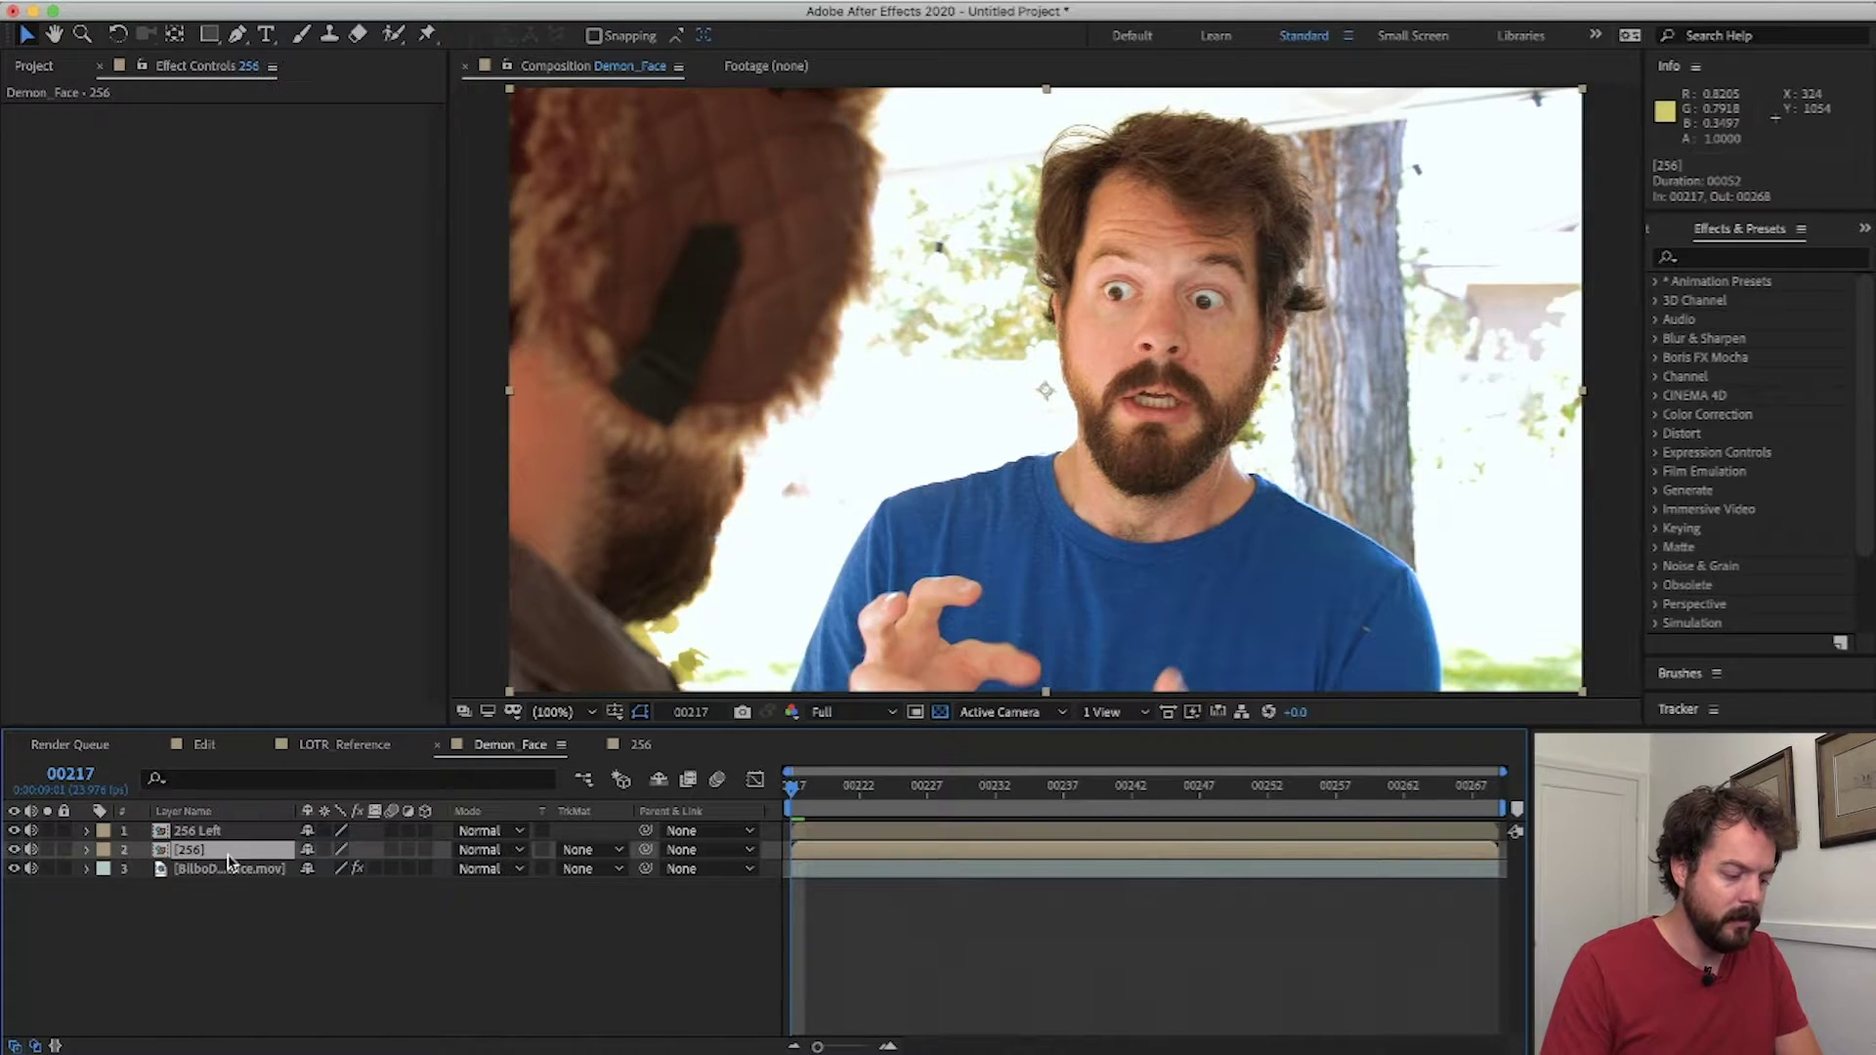
{"action": "key", "text": "Return"}
{"action": "type", "text": "Right"}
{"action": "key", "text": "Return"}
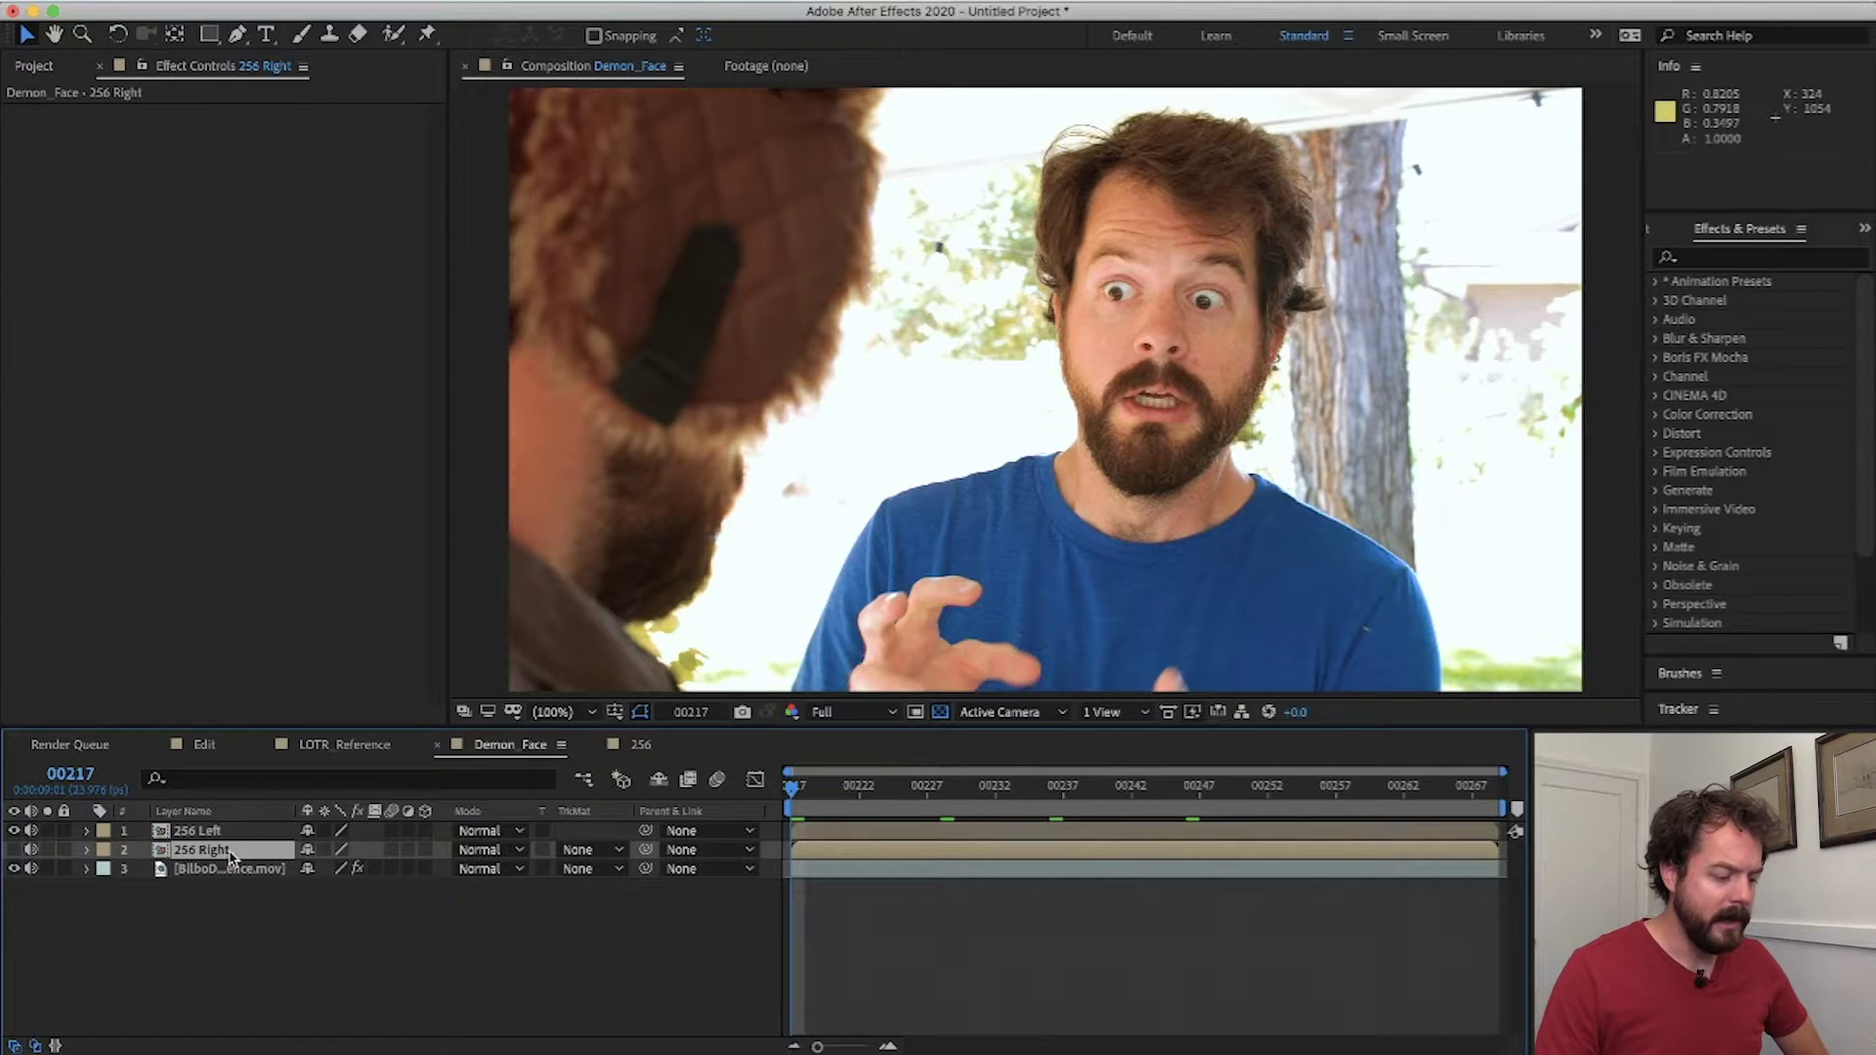
- Create track data from Left Track in the Mocha AE effect on the BilboDemonFace_Sequence.mov layer
{"action": "left_click", "coordinate": [229, 831]}
{"action": "left_click", "coordinate": [232, 870]}
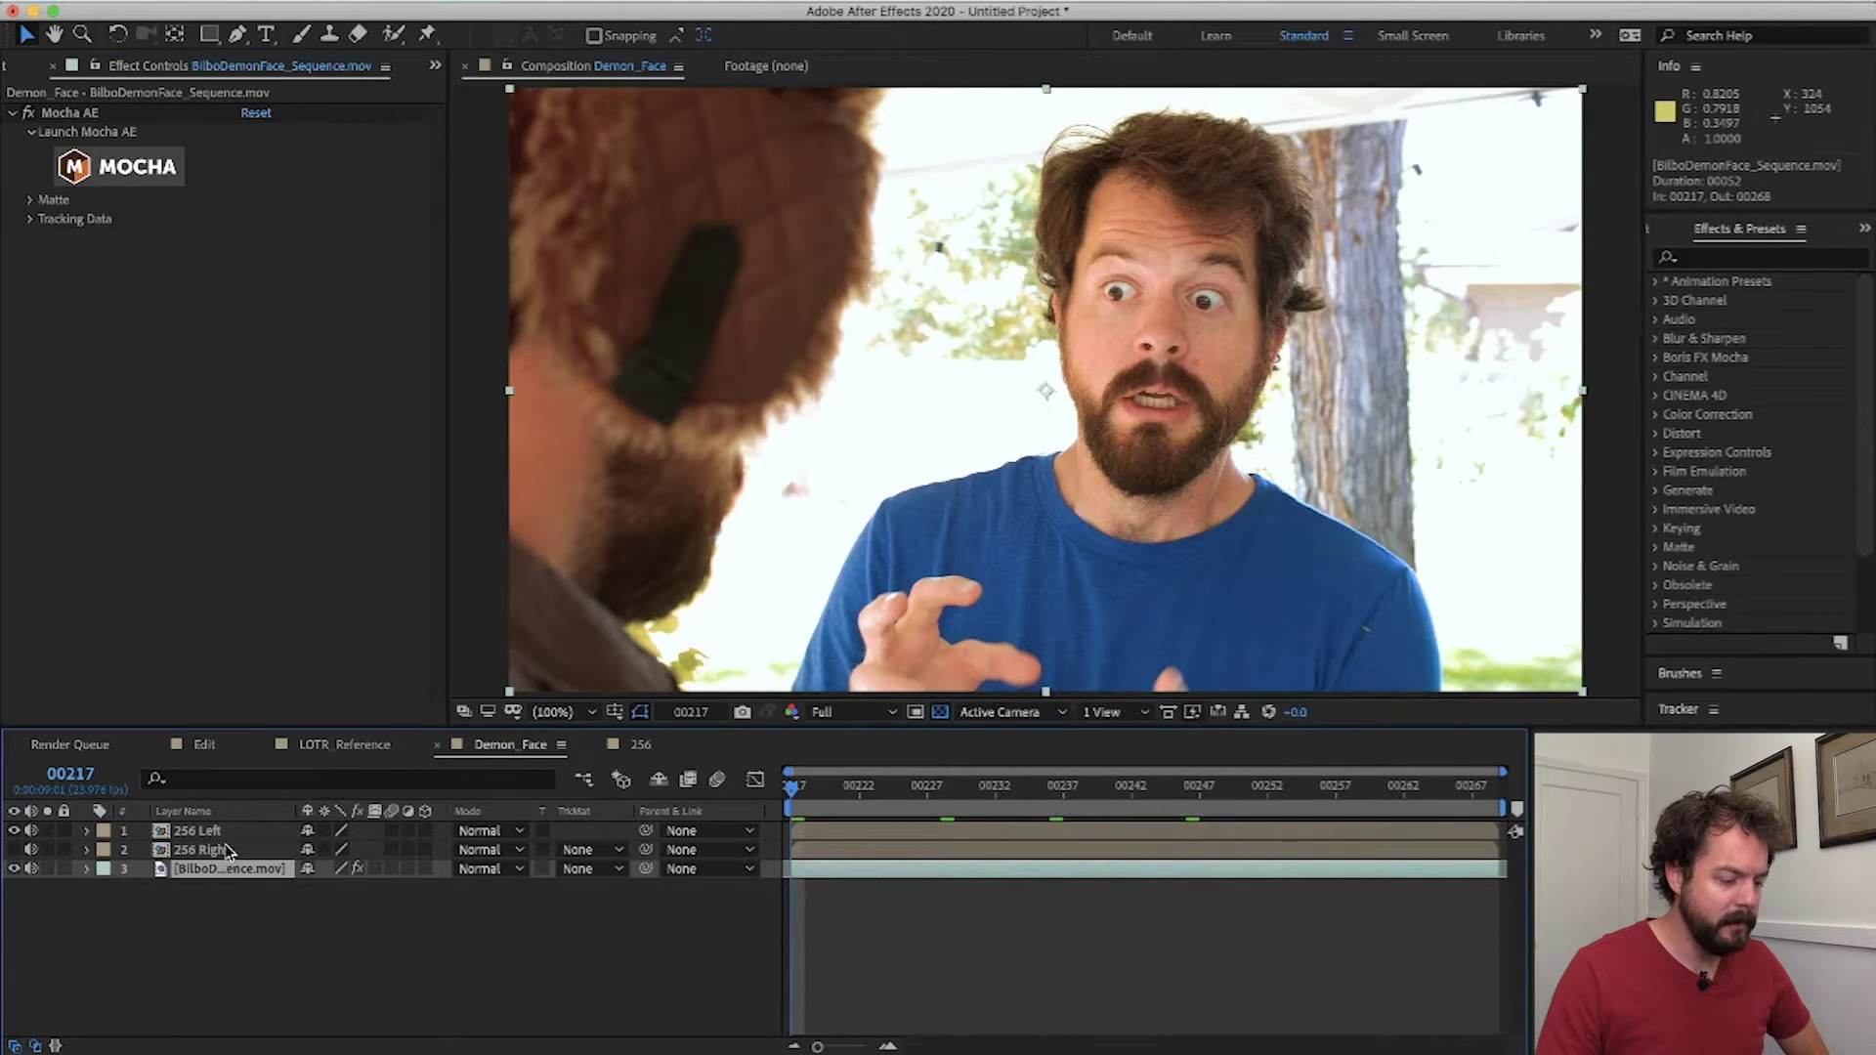
{"action": "left_click", "coordinate": [30, 220]}
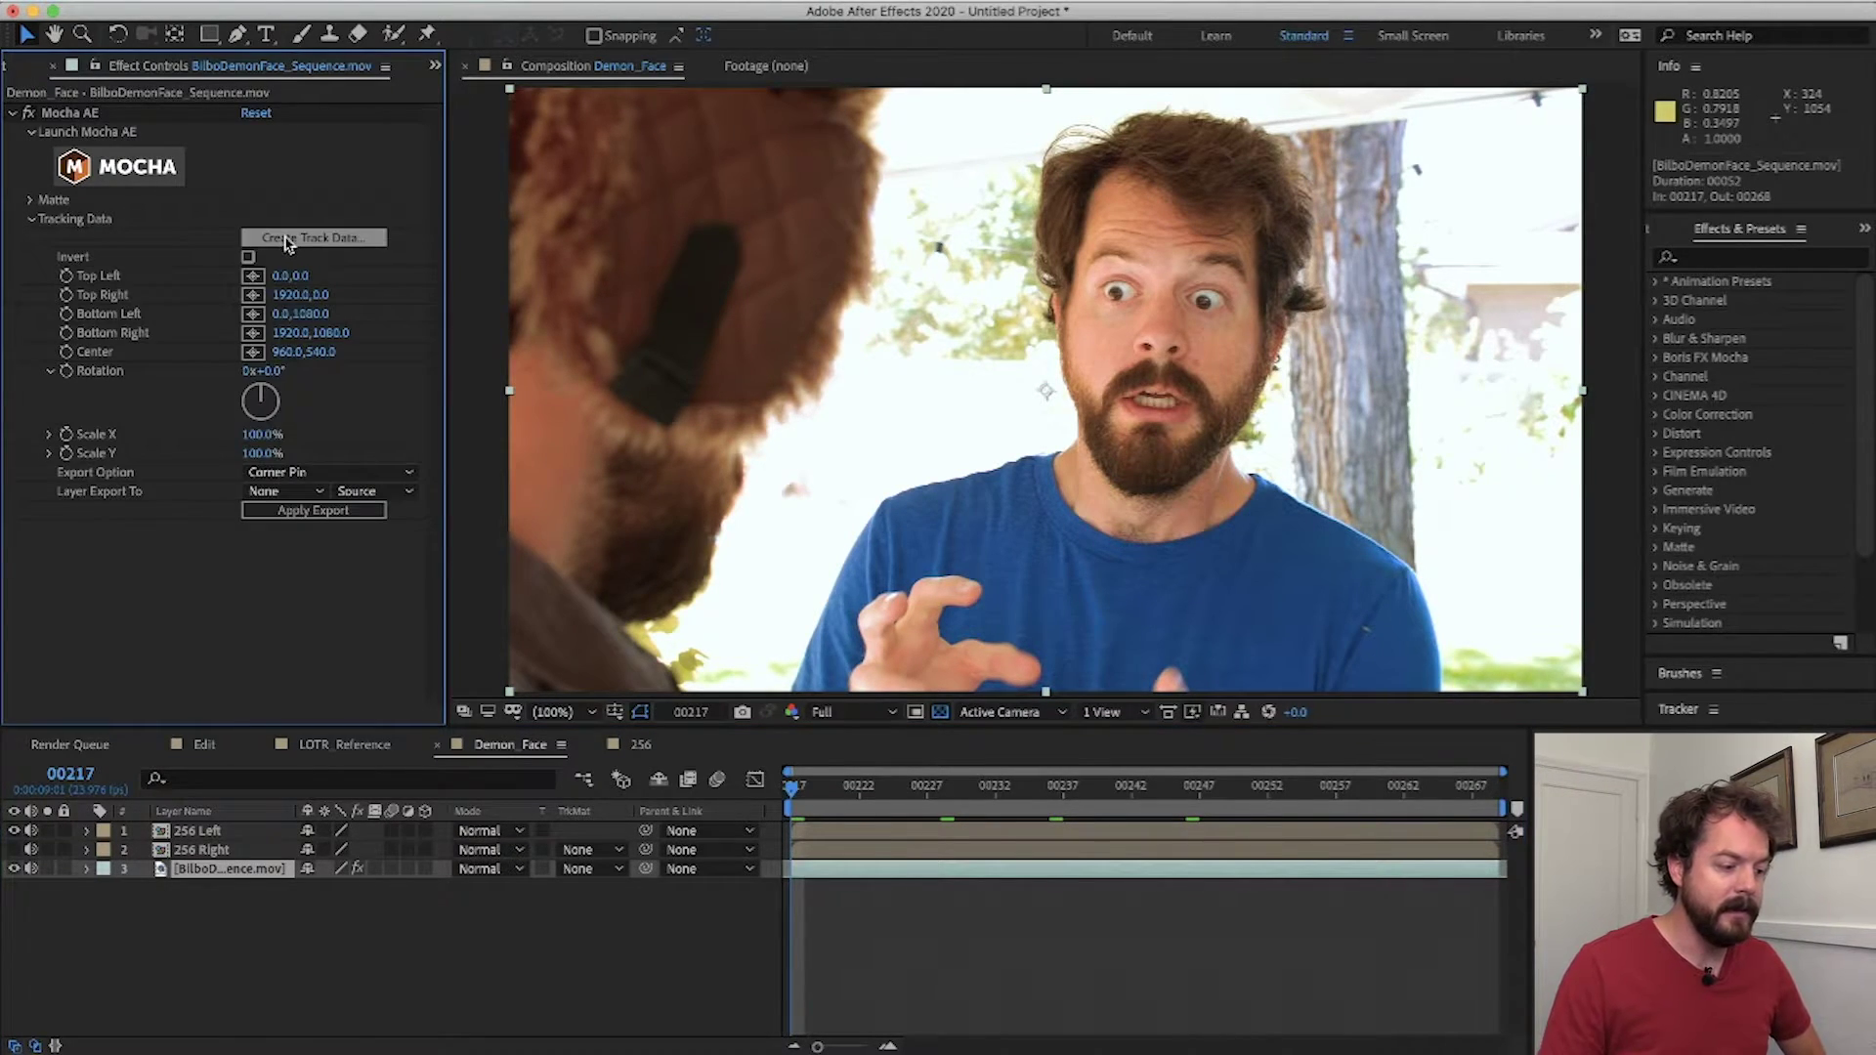
{"action": "left_click", "coordinate": [288, 239]}
{"action": "left_click", "coordinate": [925, 561]}
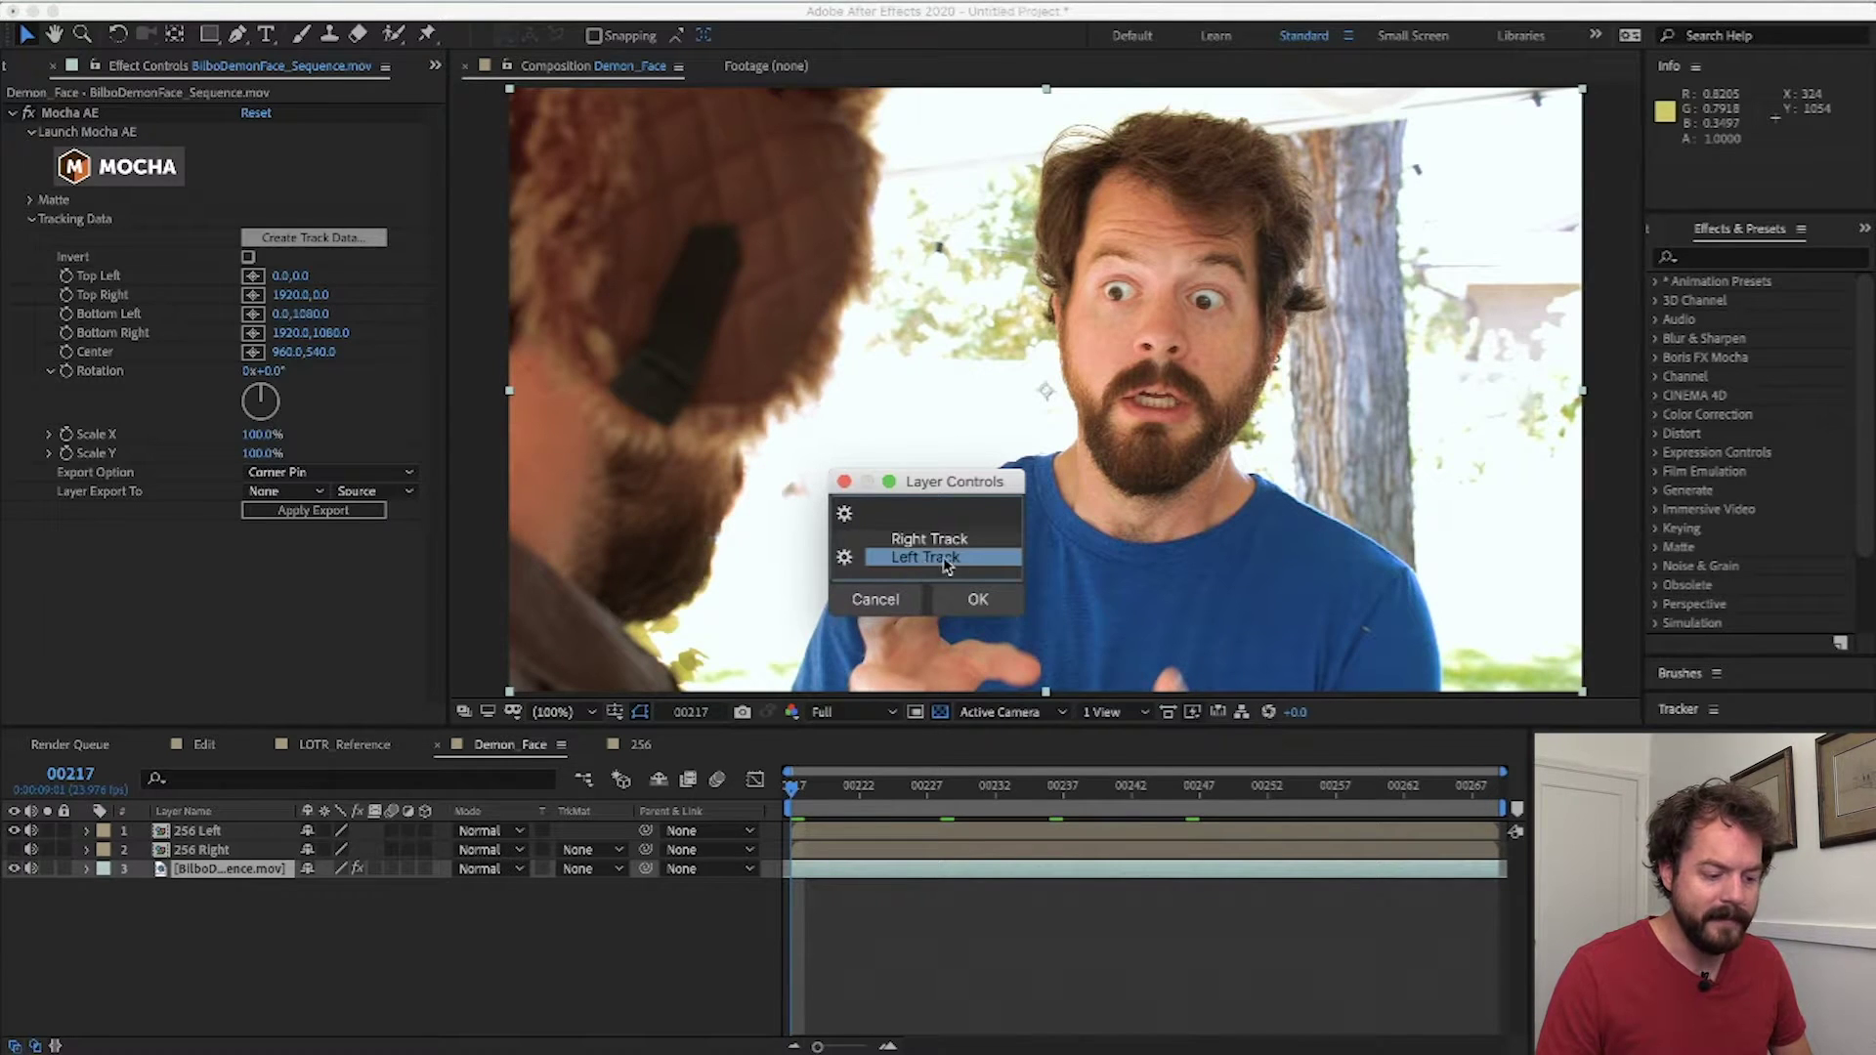
{"action": "left_click", "coordinate": [977, 599]}
- Export the tracking data as Corner Pin (Support Motion Blur) to the 256 Left layer
{"action": "left_click", "coordinate": [347, 474]}
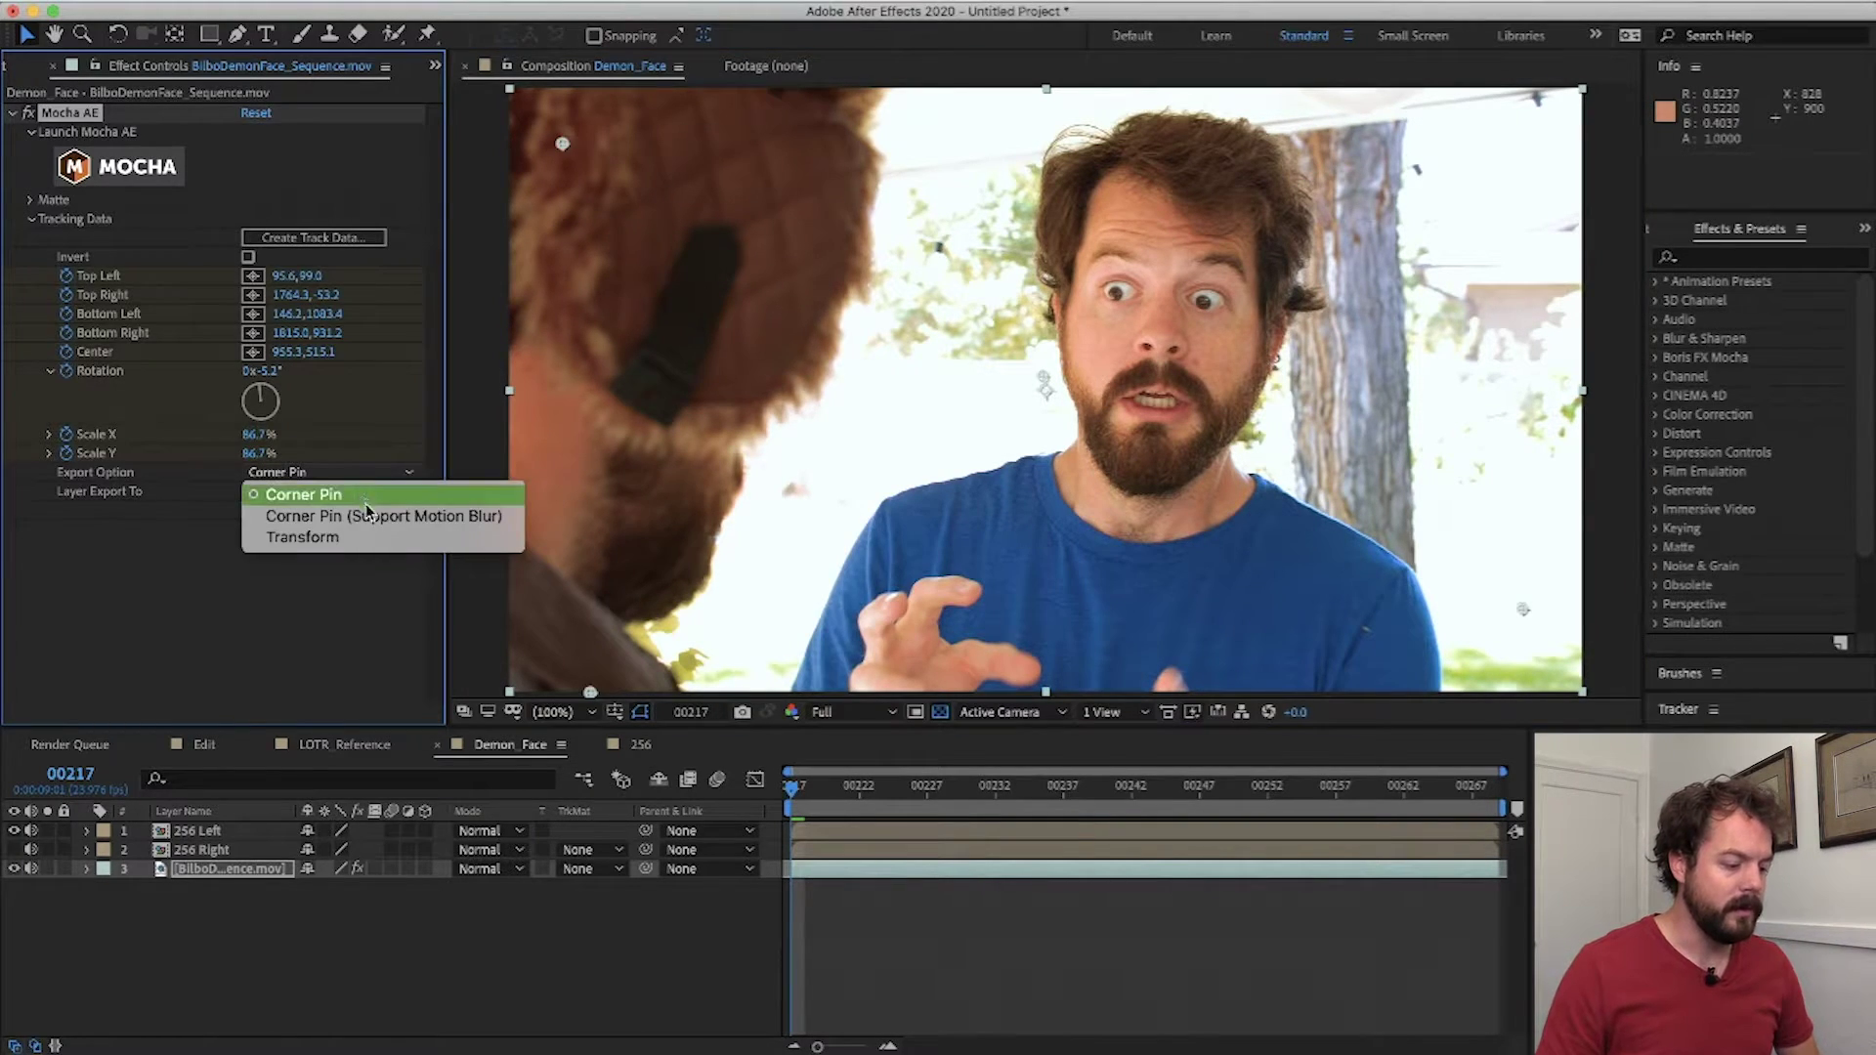
{"action": "left_click", "coordinate": [364, 515]}
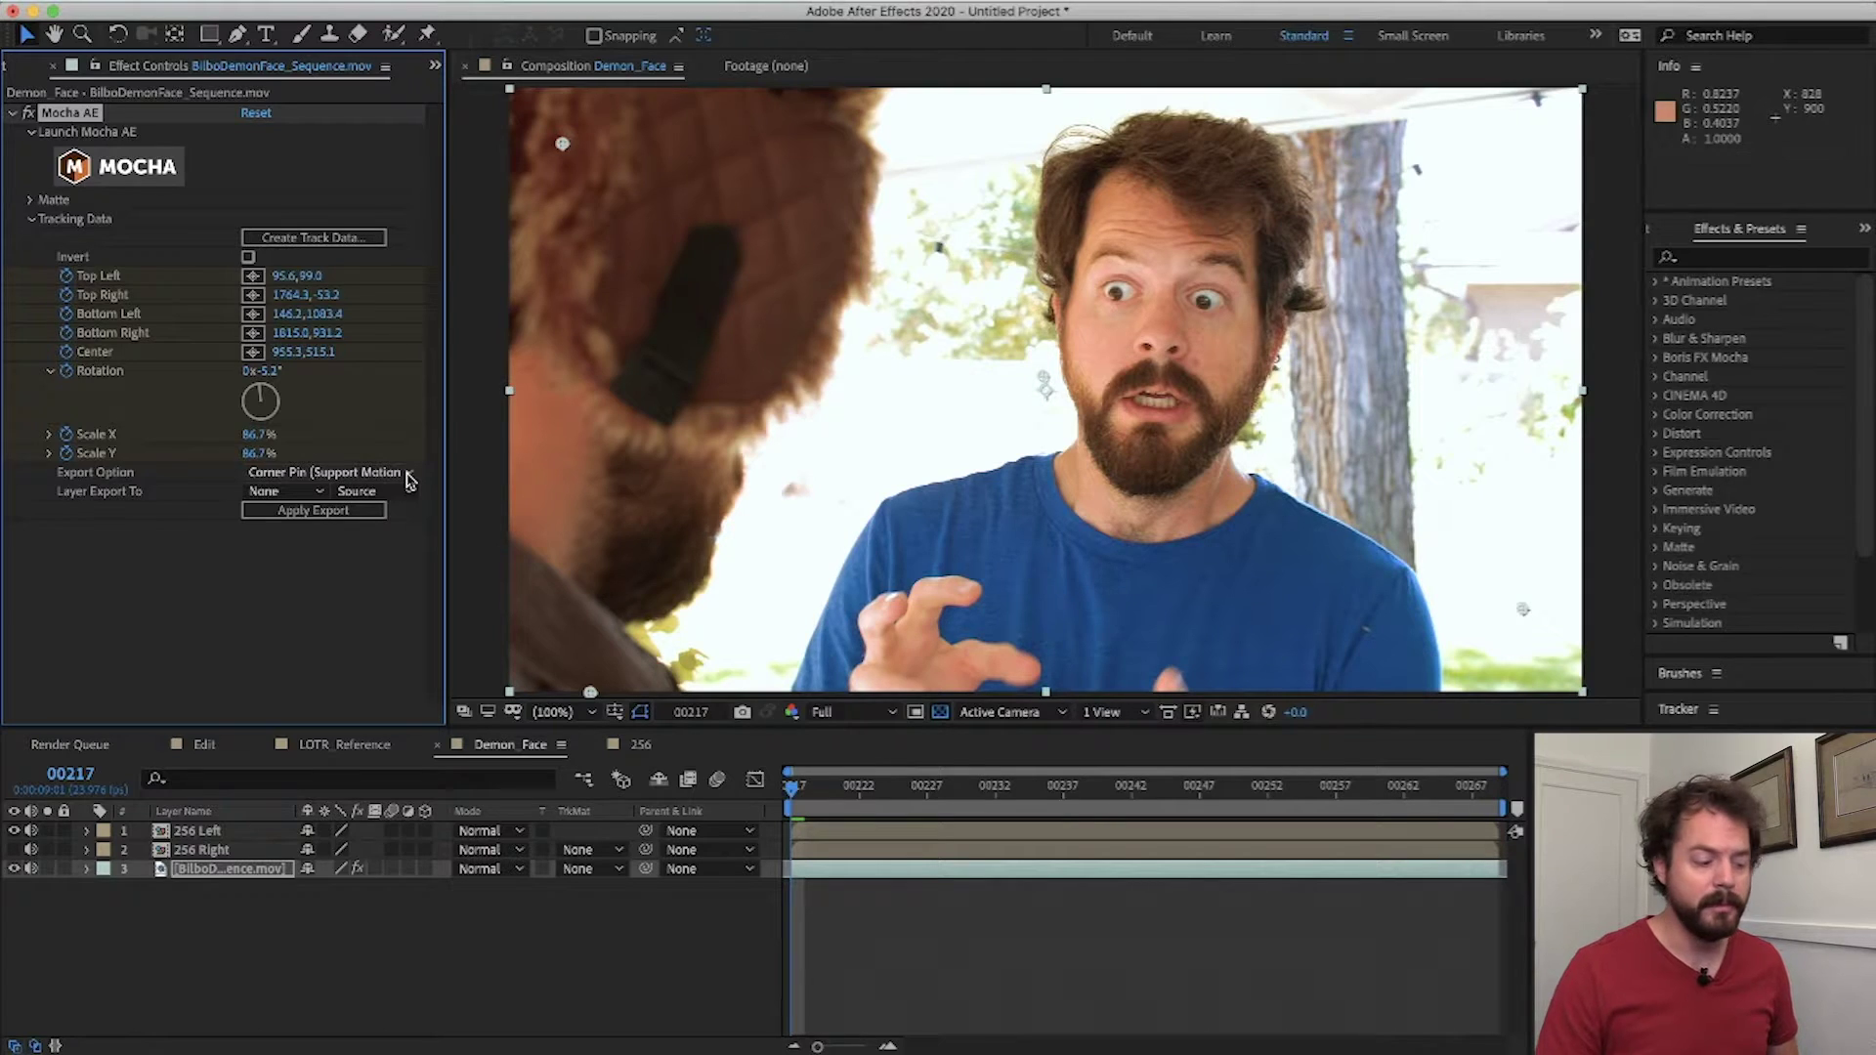
{"action": "left_click", "coordinate": [269, 511]}
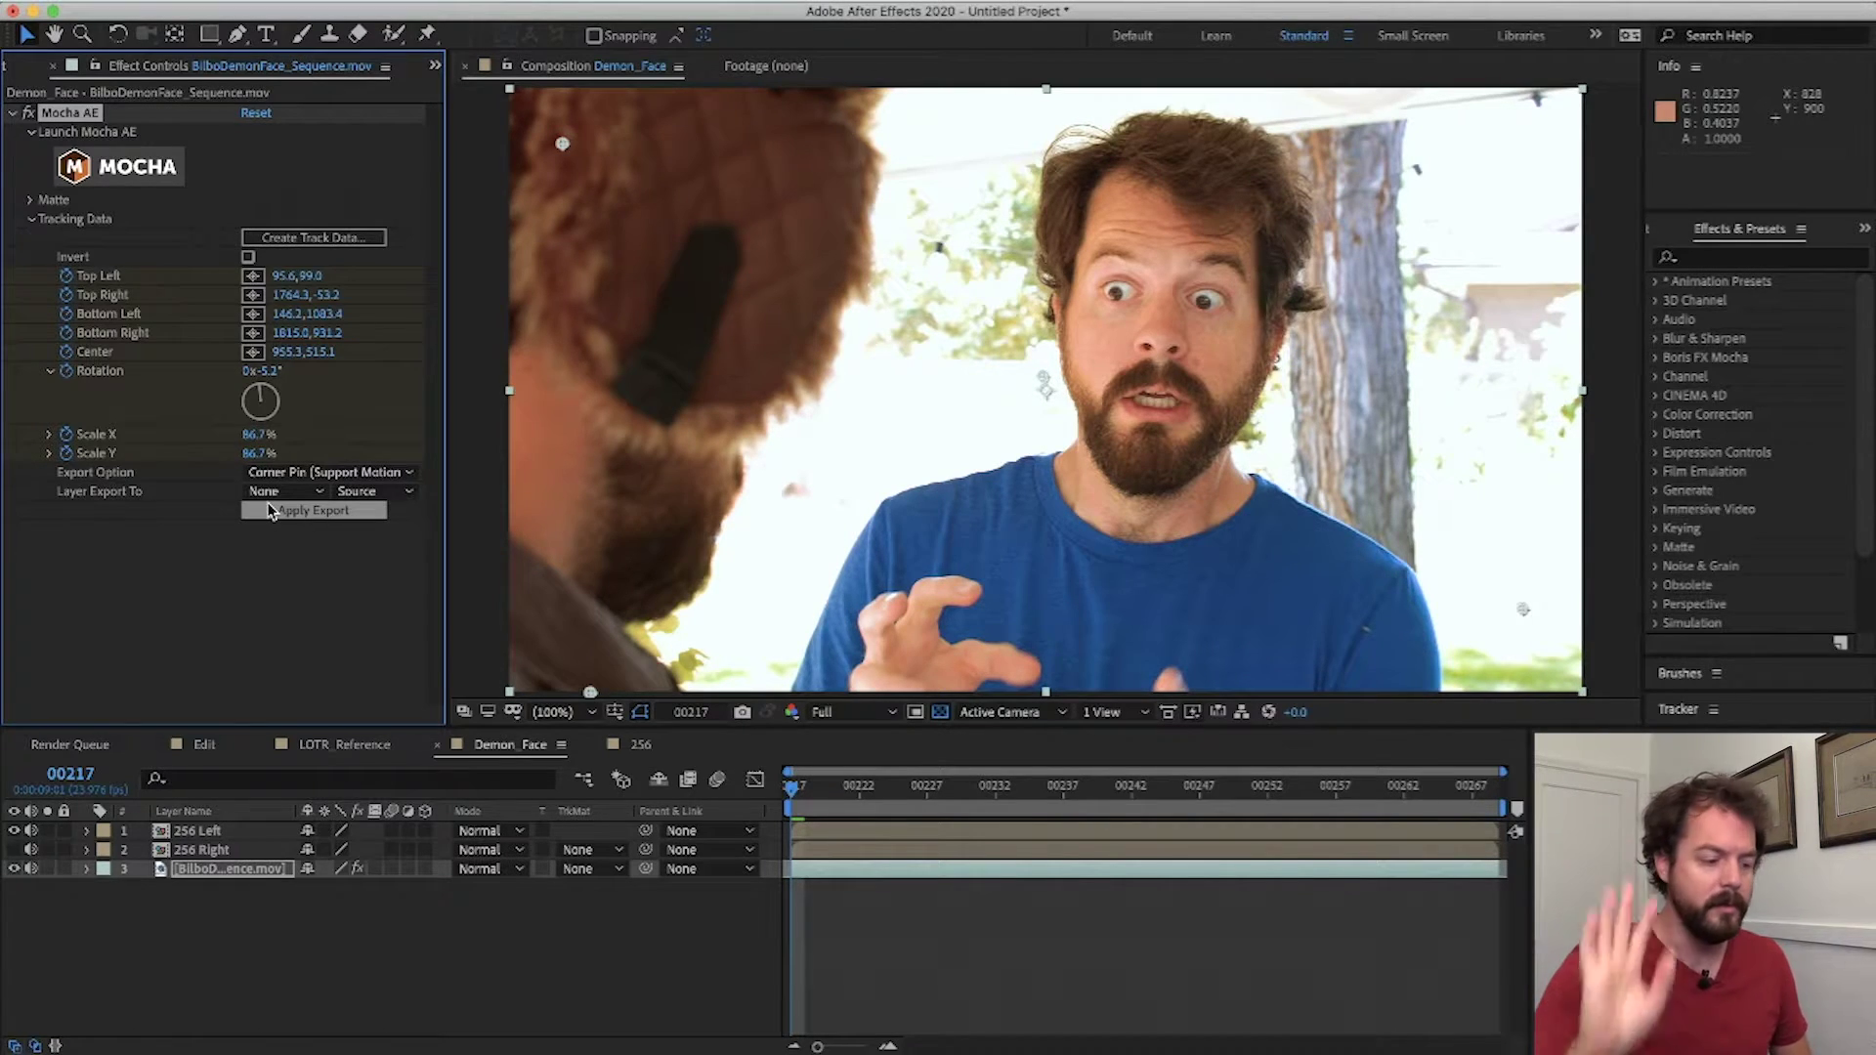
{"action": "left_click", "coordinate": [275, 491]}
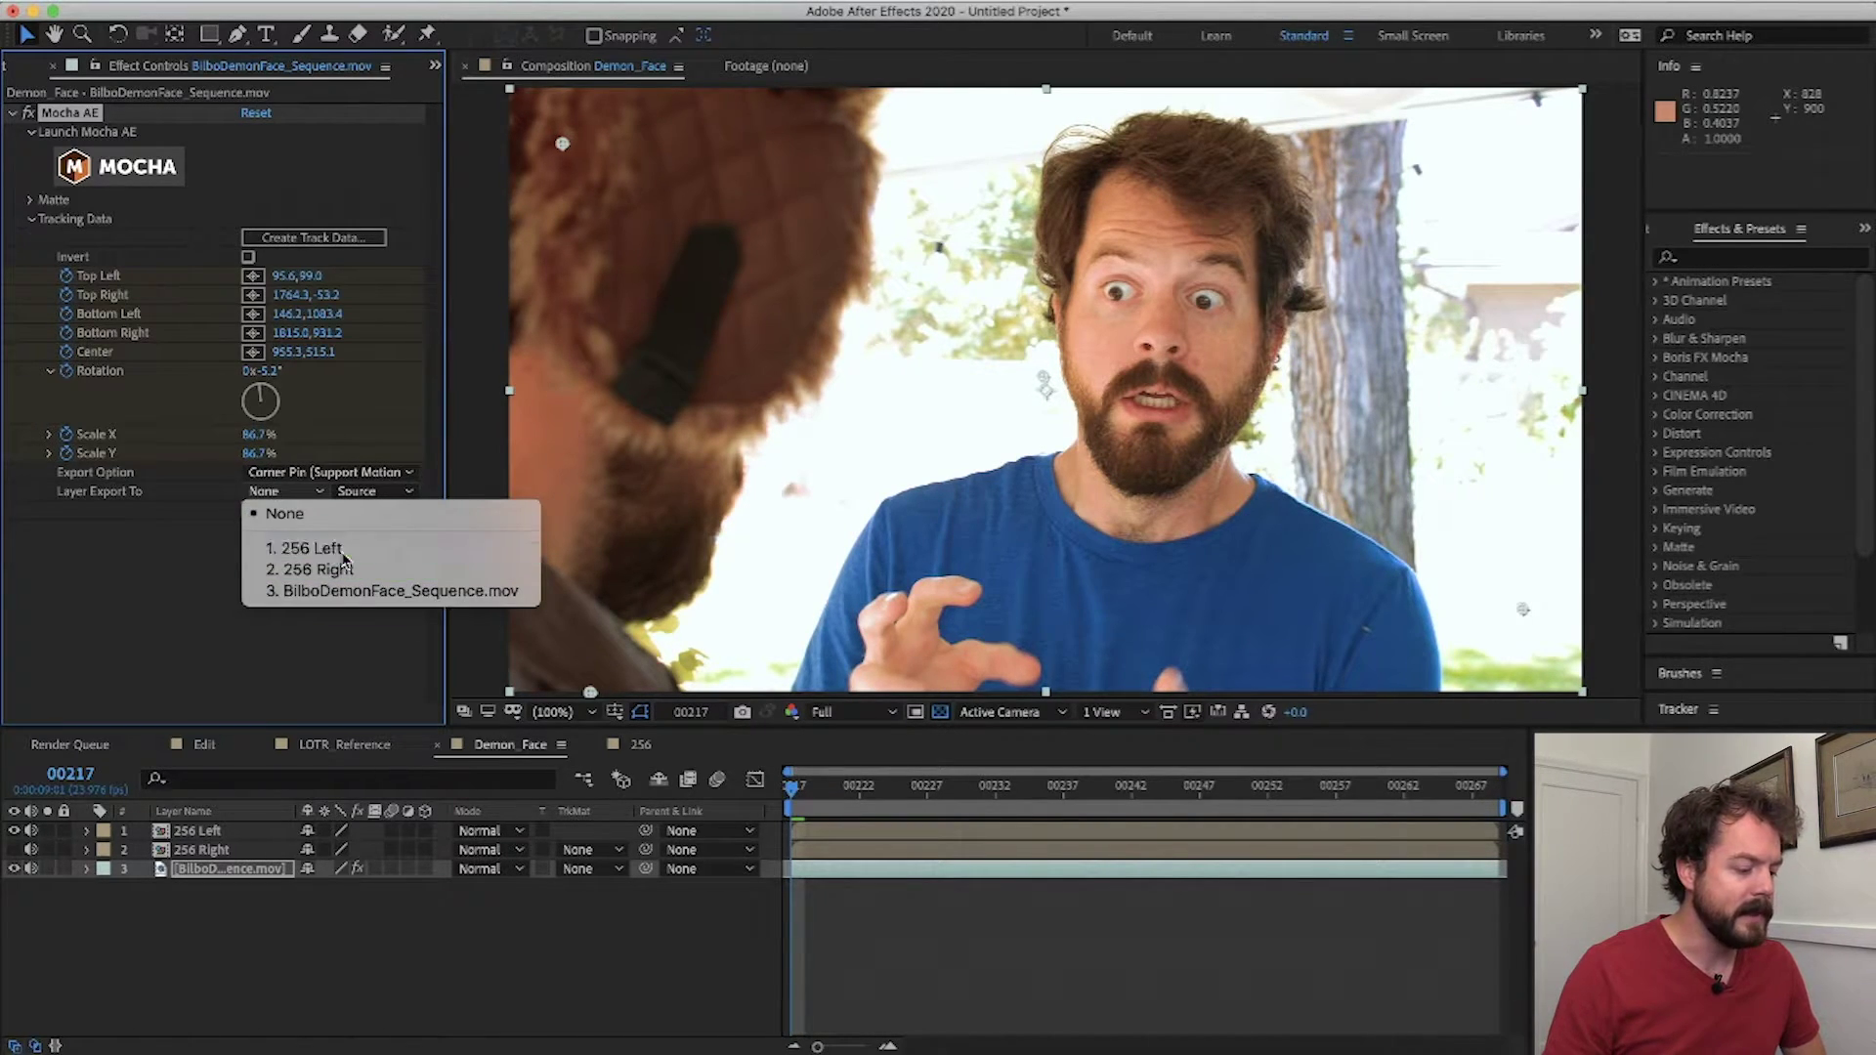
{"action": "left_click", "coordinate": [293, 540]}
{"action": "left_click", "coordinate": [340, 516]}
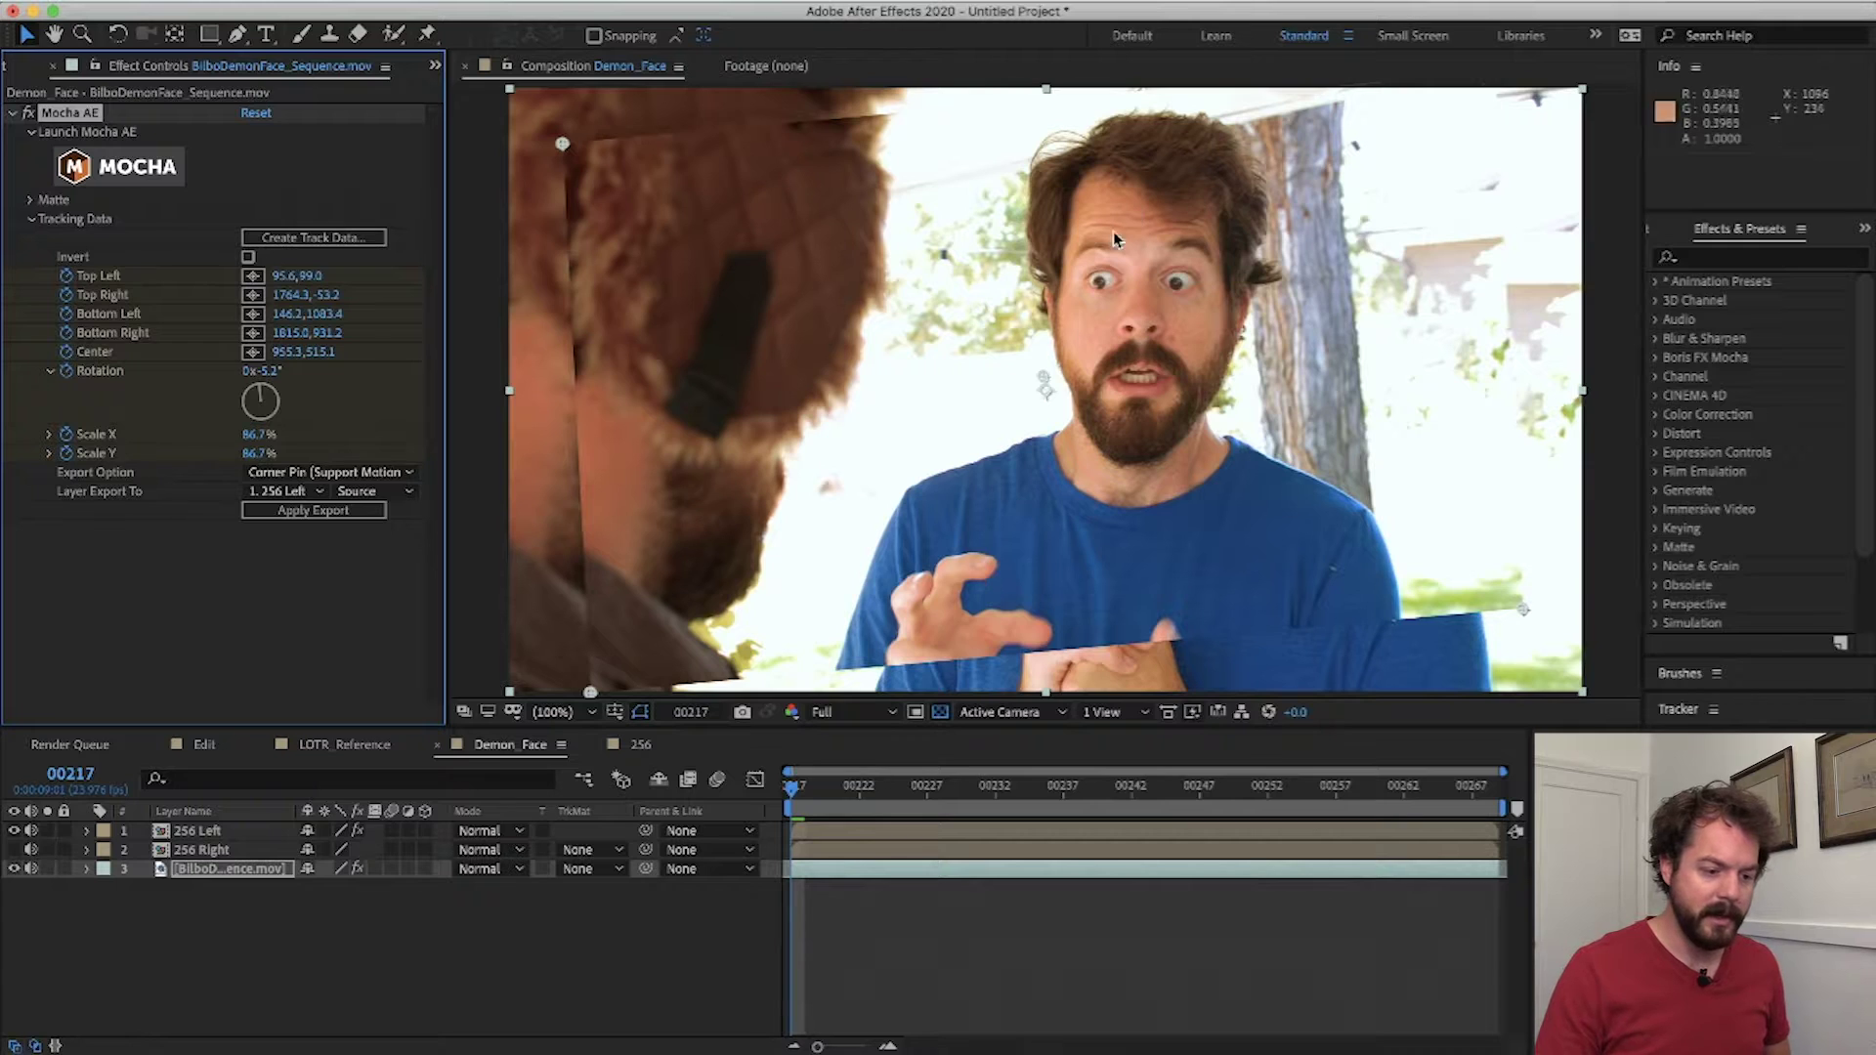
- Lower the 256 Left layer's opacity at frame 256 and scrub through the timeline to check the track against the footage
{"action": "left_click_drag", "start_coordinate": [811, 788], "coordinate": [1329, 804]}
{"action": "left_click", "coordinate": [197, 830]}
{"action": "key", "text": "t"}
{"action": "left_click", "coordinate": [319, 850]}
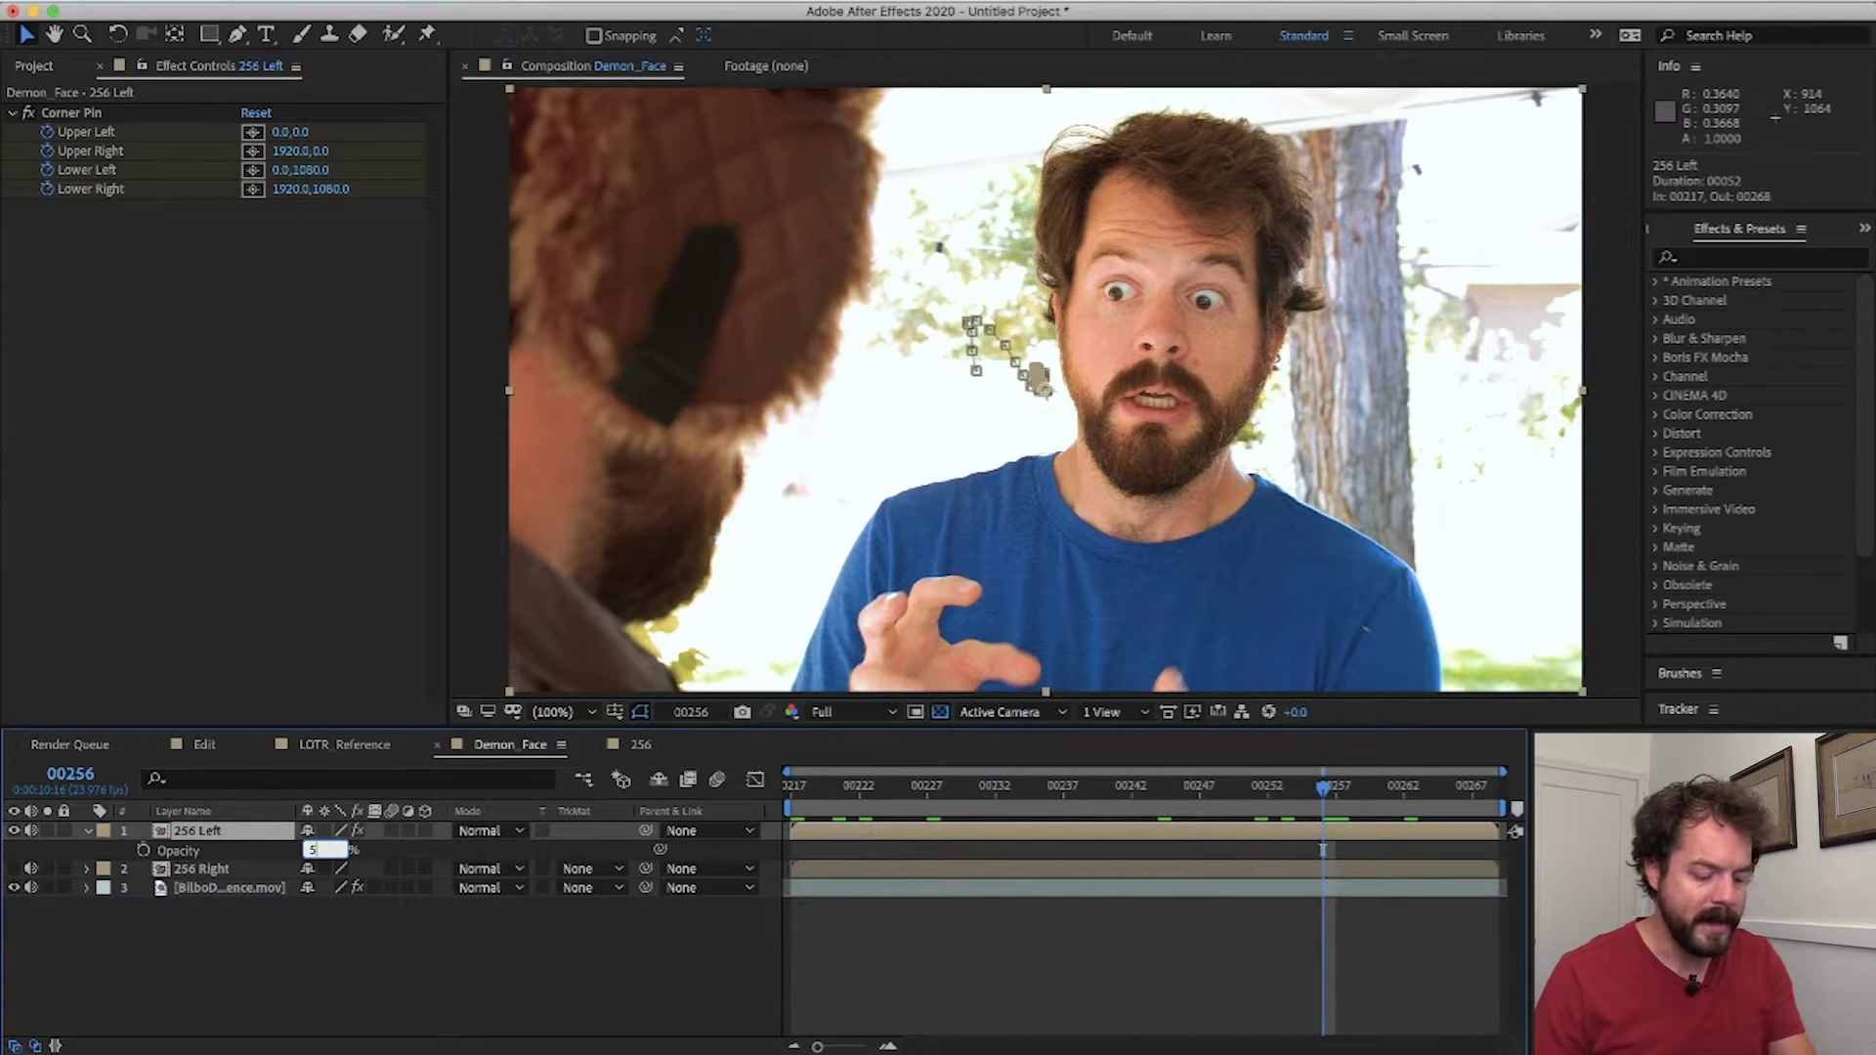
{"action": "key", "text": "Return"}
{"action": "left_click_drag", "start_coordinate": [1319, 789], "coordinate": [1514, 816]}
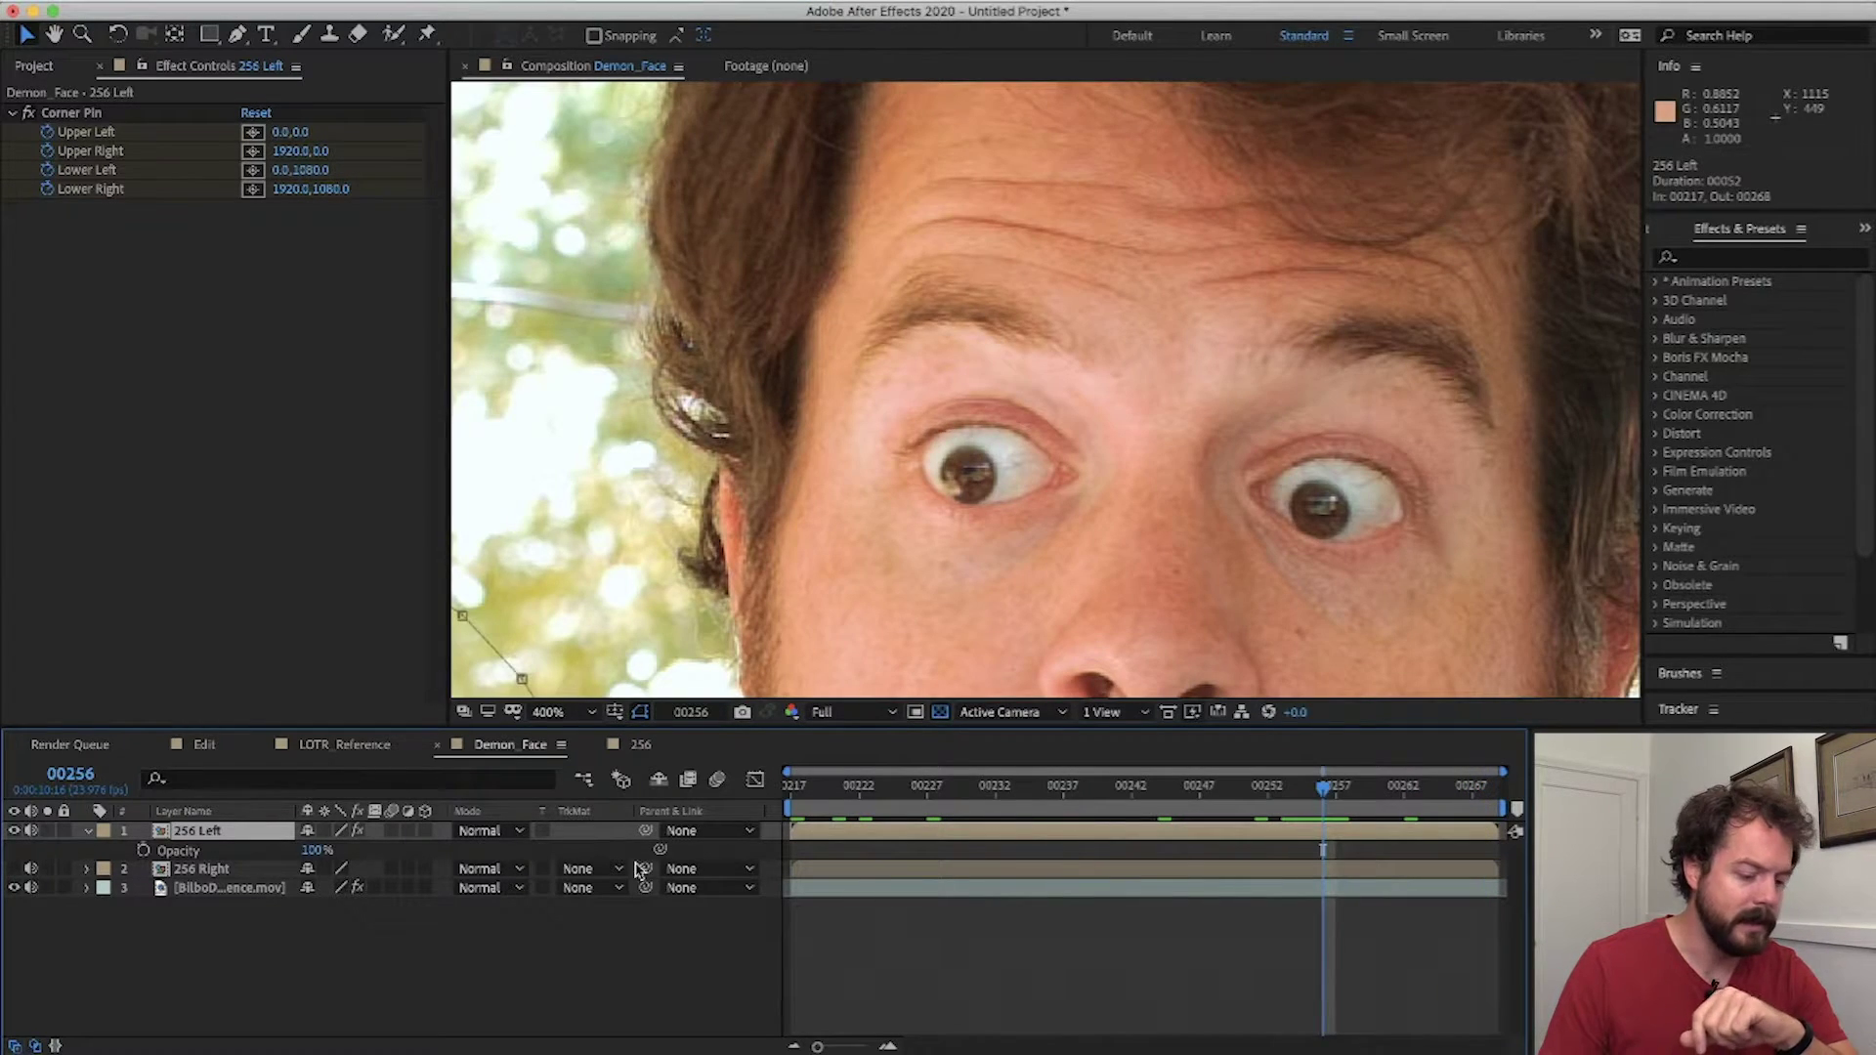
- At frame 256, draw a closed, roughly circular seven-point mask around the left eye on the 256 Left layer
{"action": "left_click", "coordinate": [239, 37]}
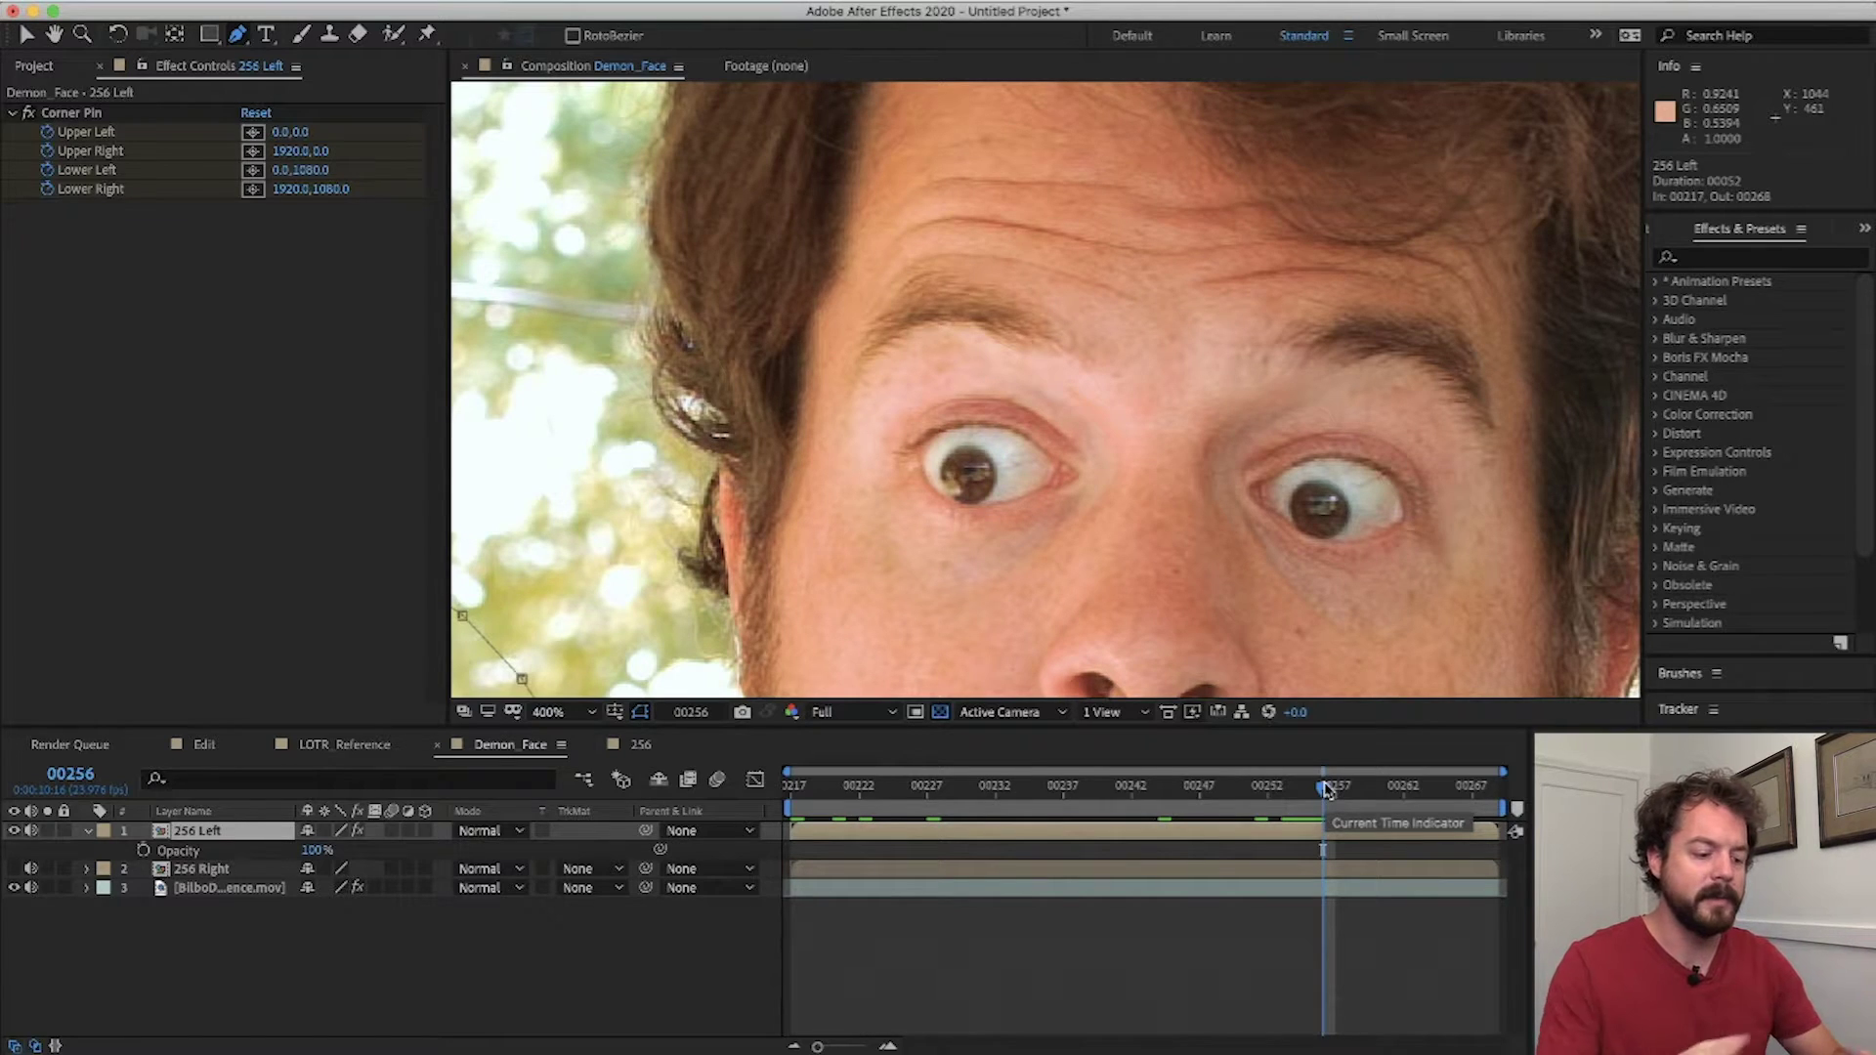
{"action": "left_click", "coordinate": [859, 438]}
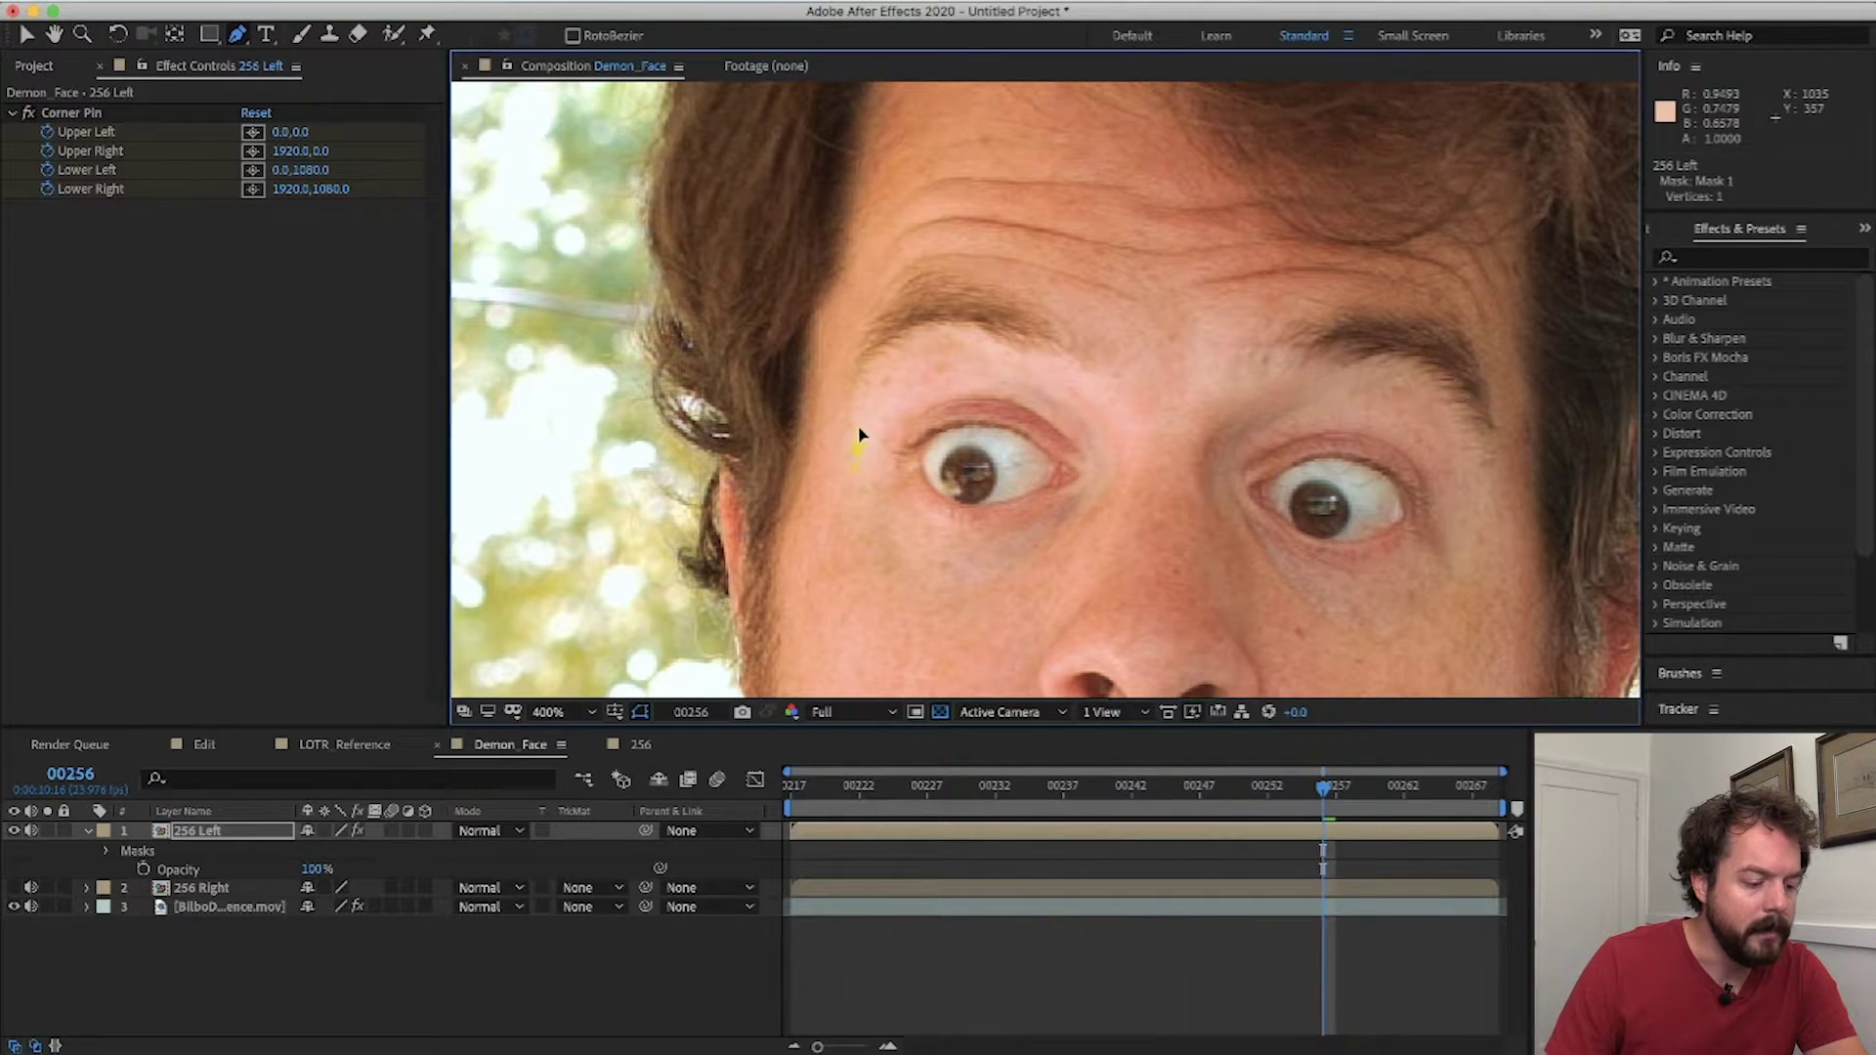
{"action": "left_click", "coordinate": [1004, 366]}
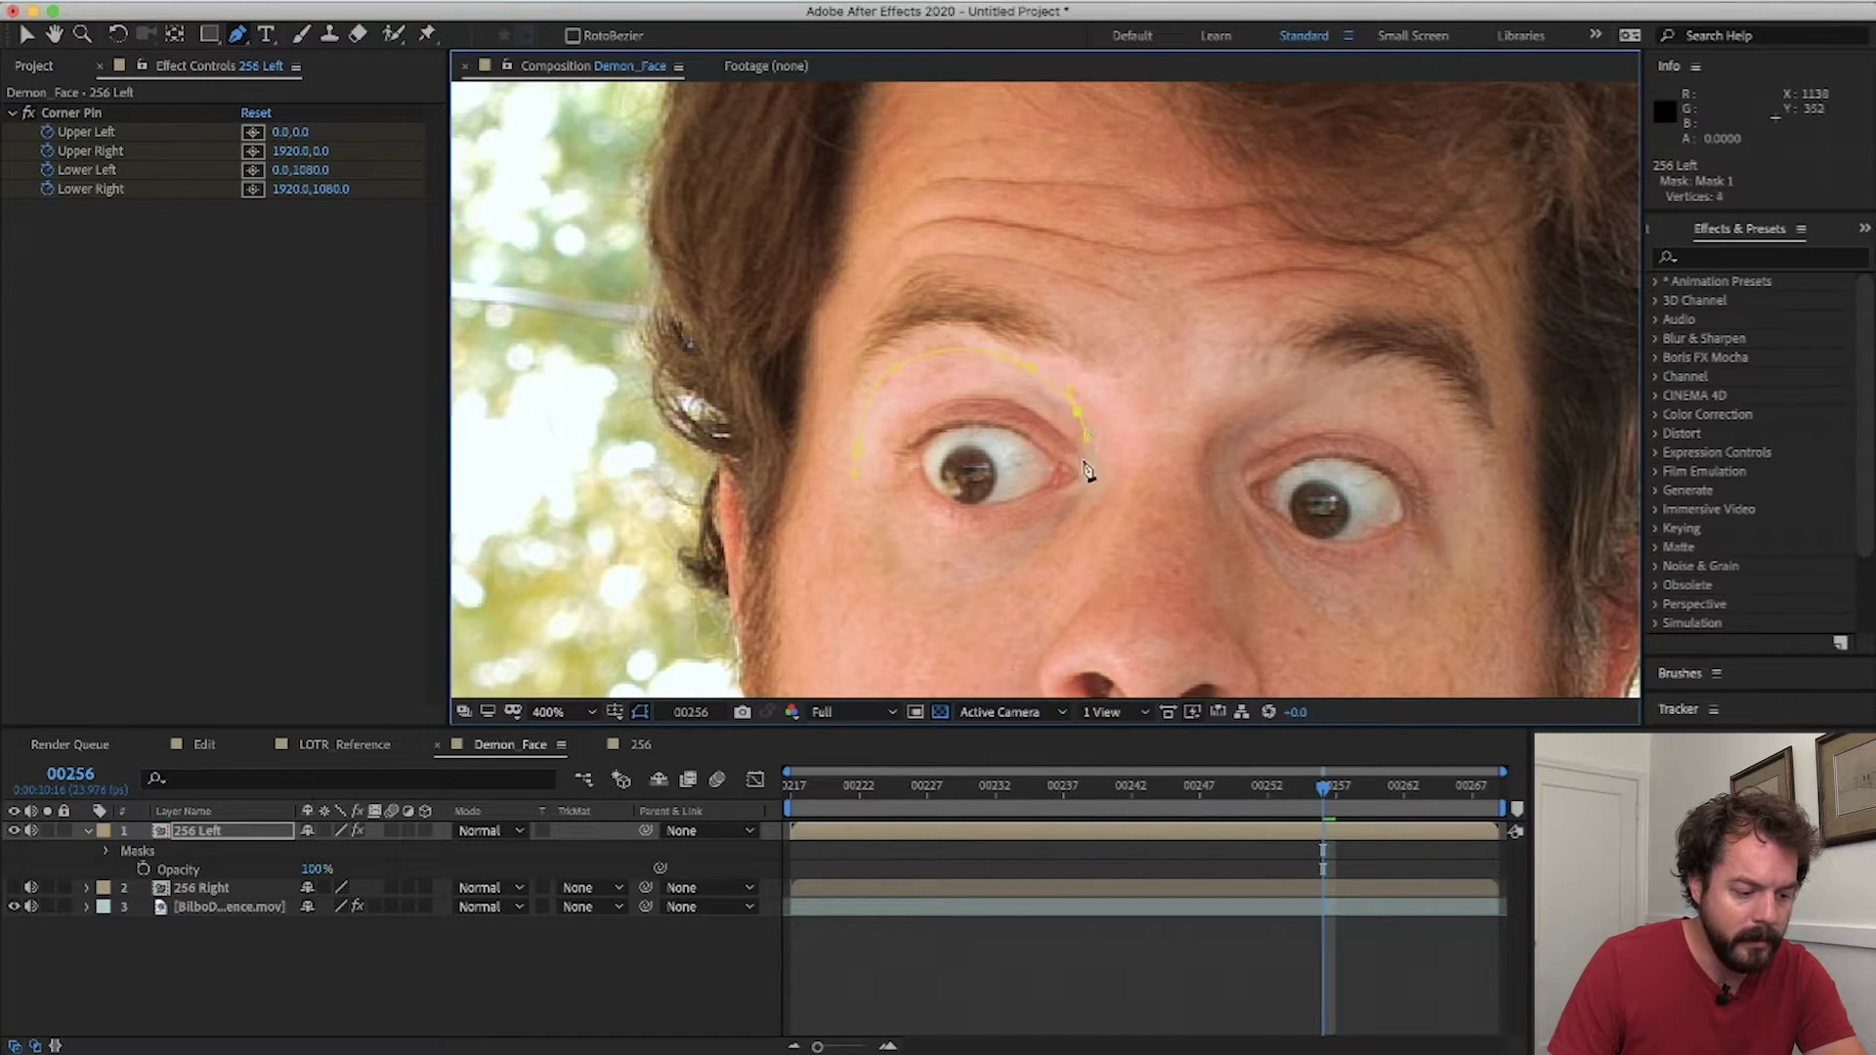
{"action": "left_click_drag", "start_coordinate": [1078, 491], "coordinate": [980, 577]}
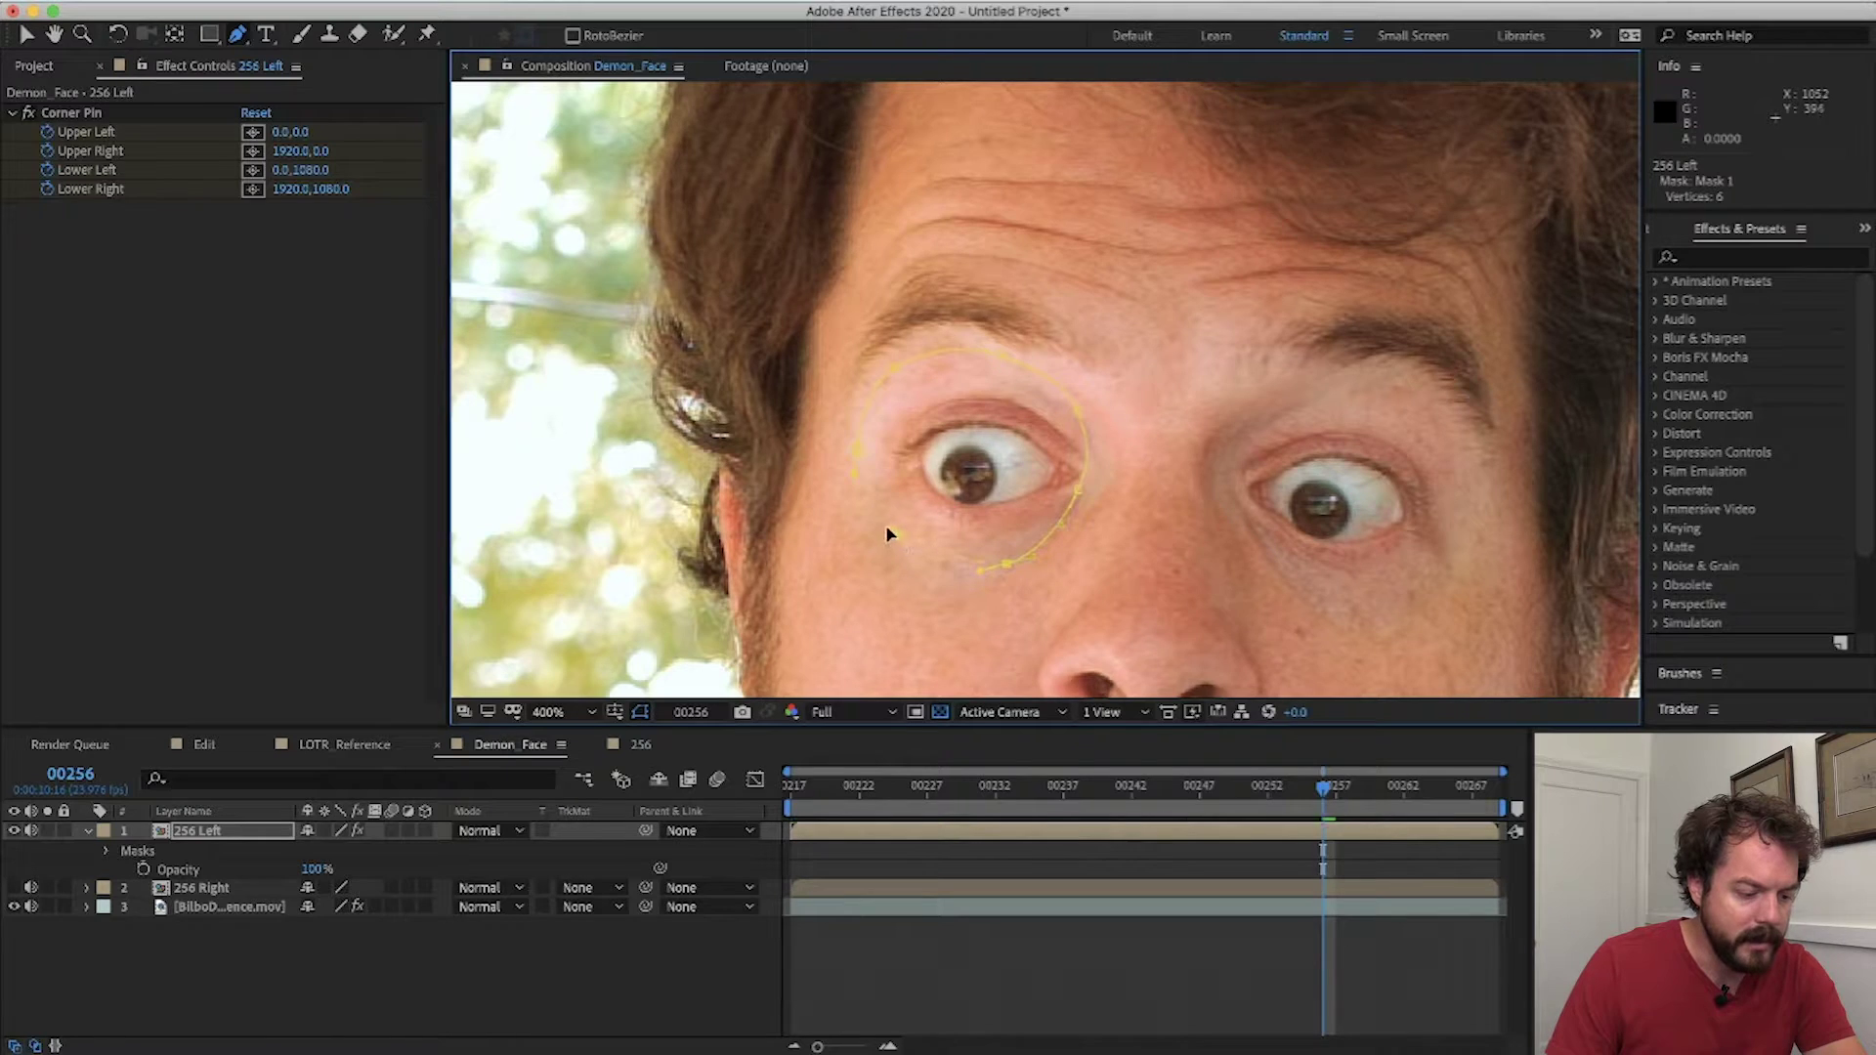
{"action": "left_click", "coordinate": [900, 385]}
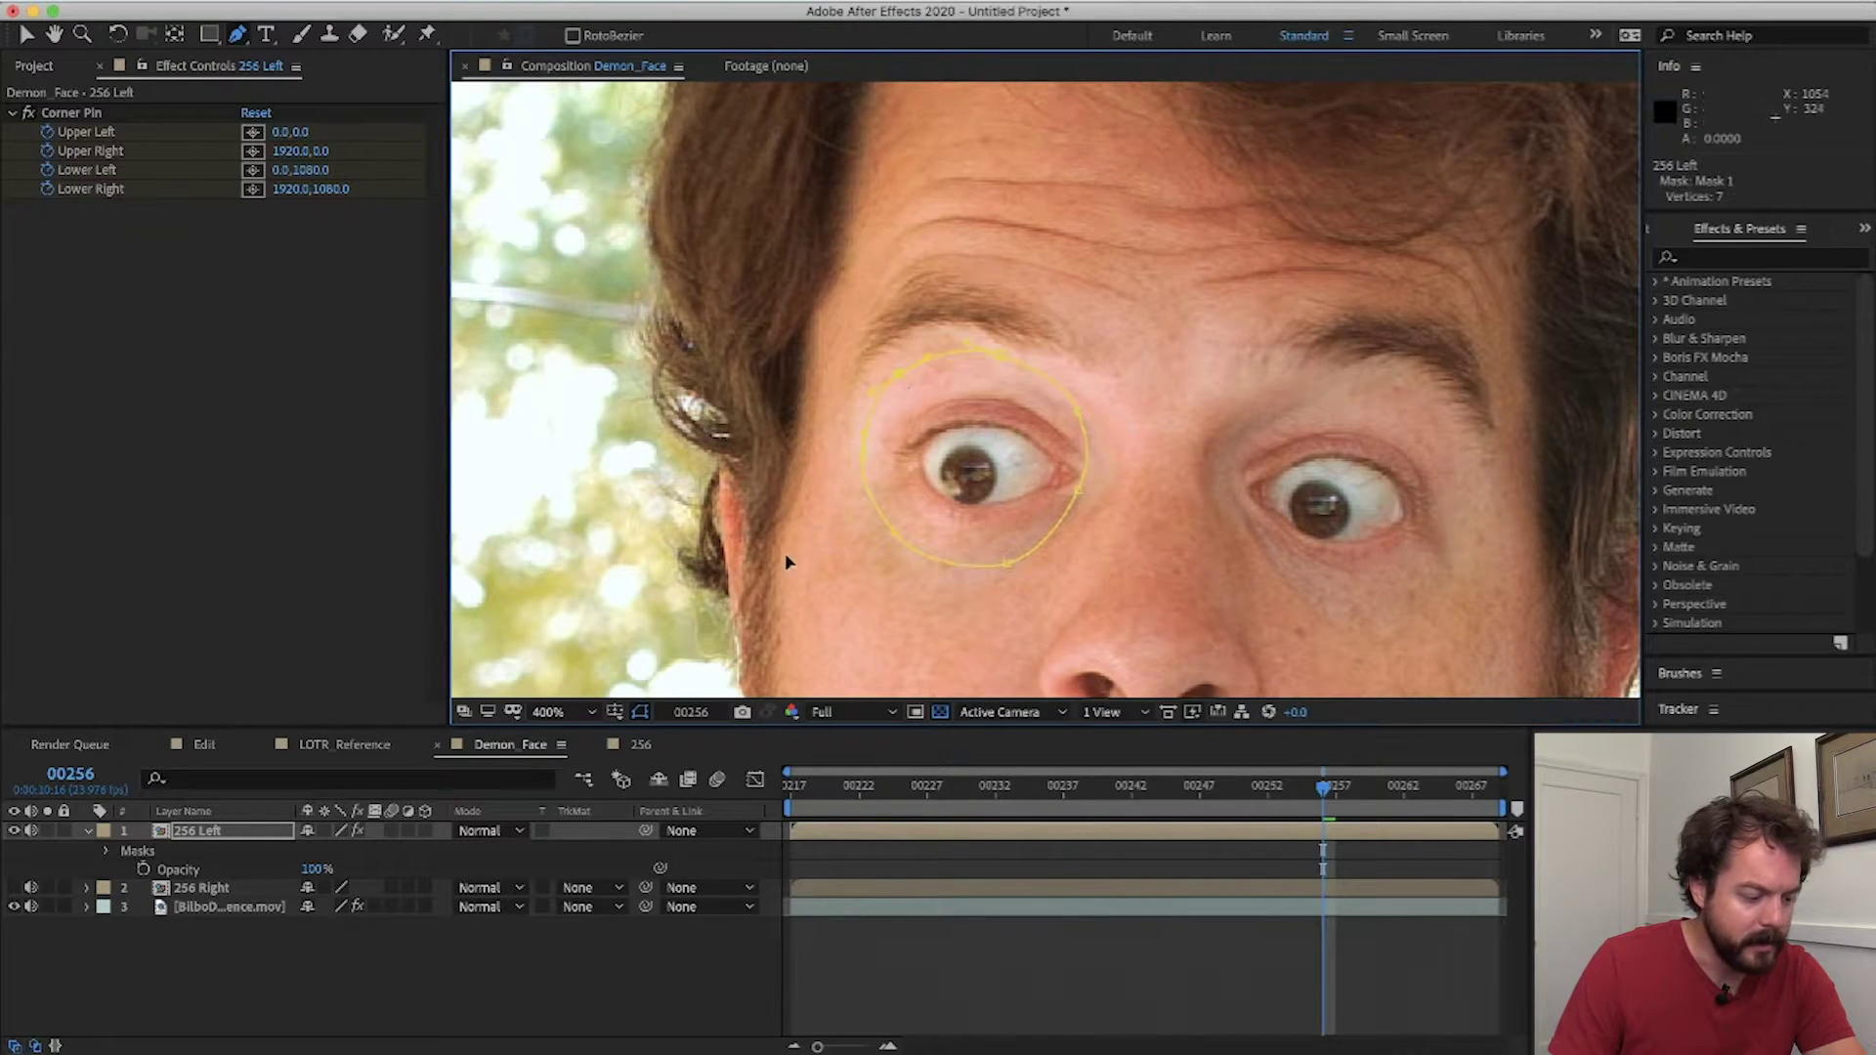
- Change the colour of Mask 1 to the dark yellow 7F7821
{"action": "left_click", "coordinate": [109, 850]}
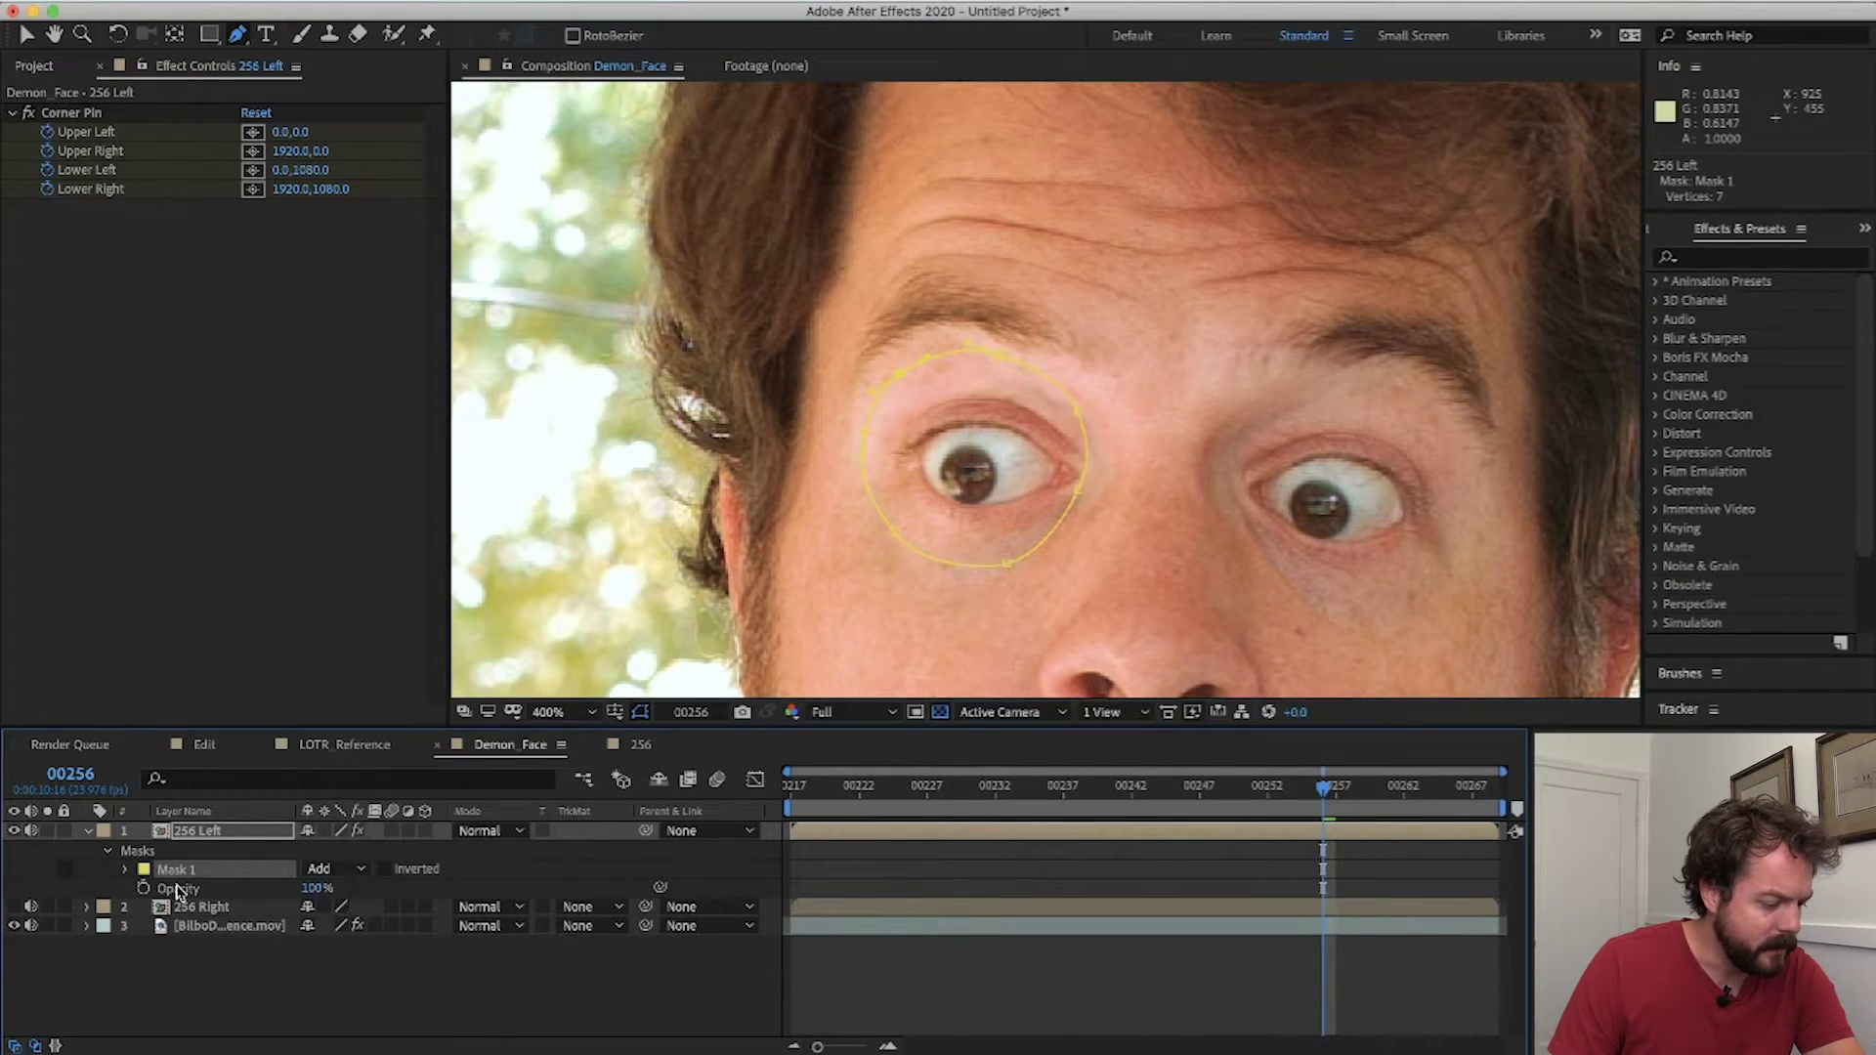
{"action": "left_click", "coordinate": [144, 870]}
{"action": "left_click", "coordinate": [235, 290]}
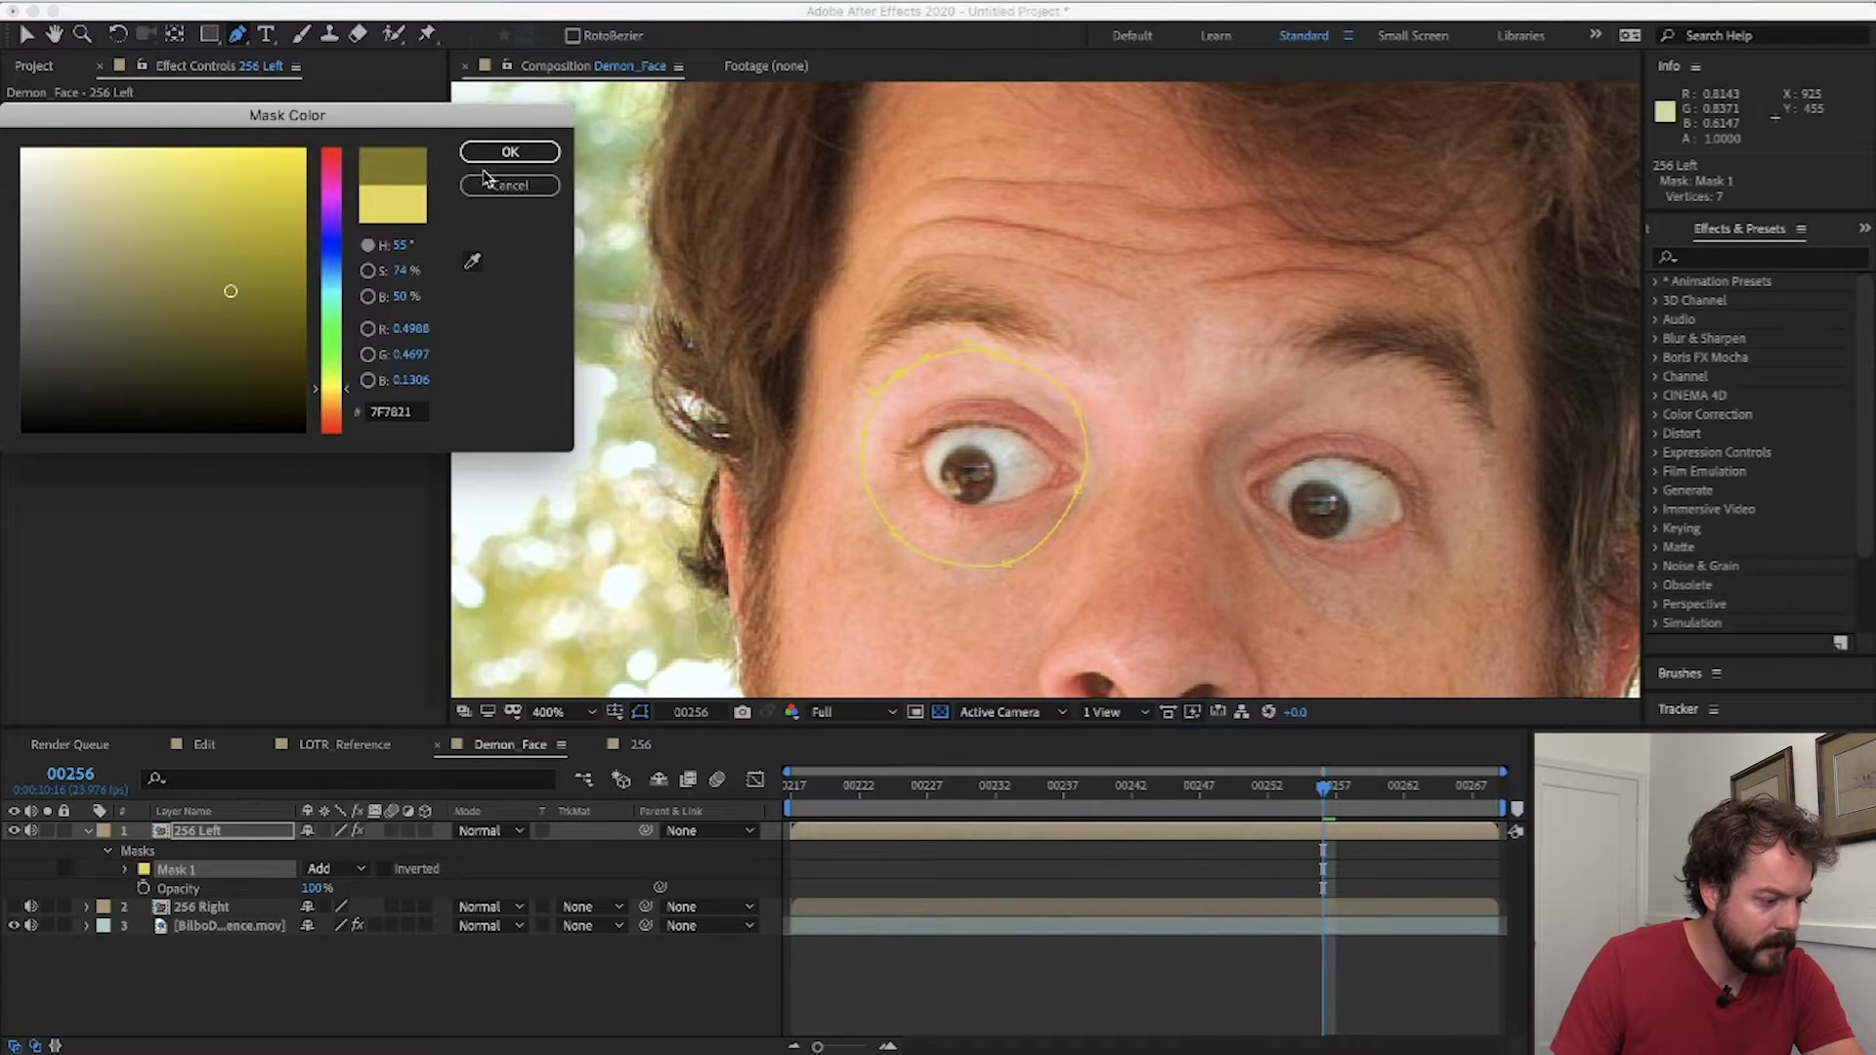
{"action": "left_click", "coordinate": [509, 151]}
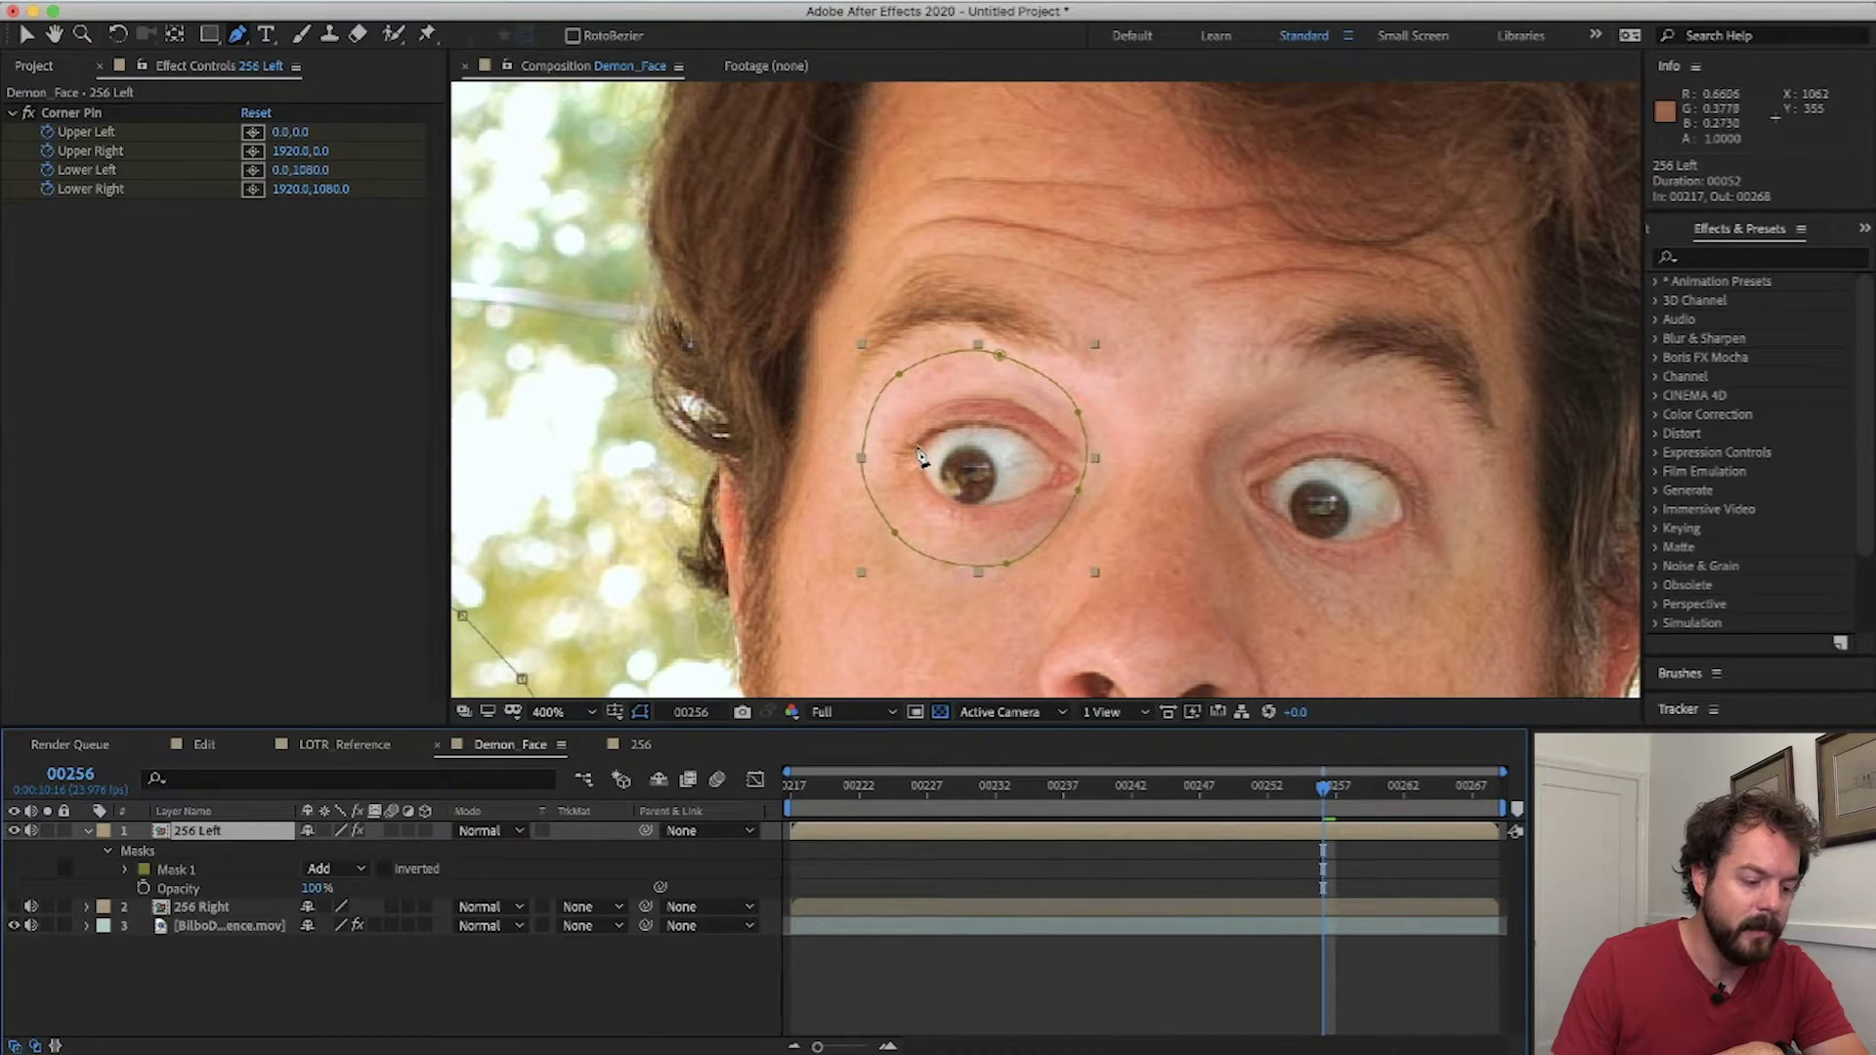
- Draw a closed four-point second mask on 256 Left along the lids of the left eye, enclosing the eyeball
{"action": "left_click_drag", "start_coordinate": [940, 441], "coordinate": [1006, 434]}
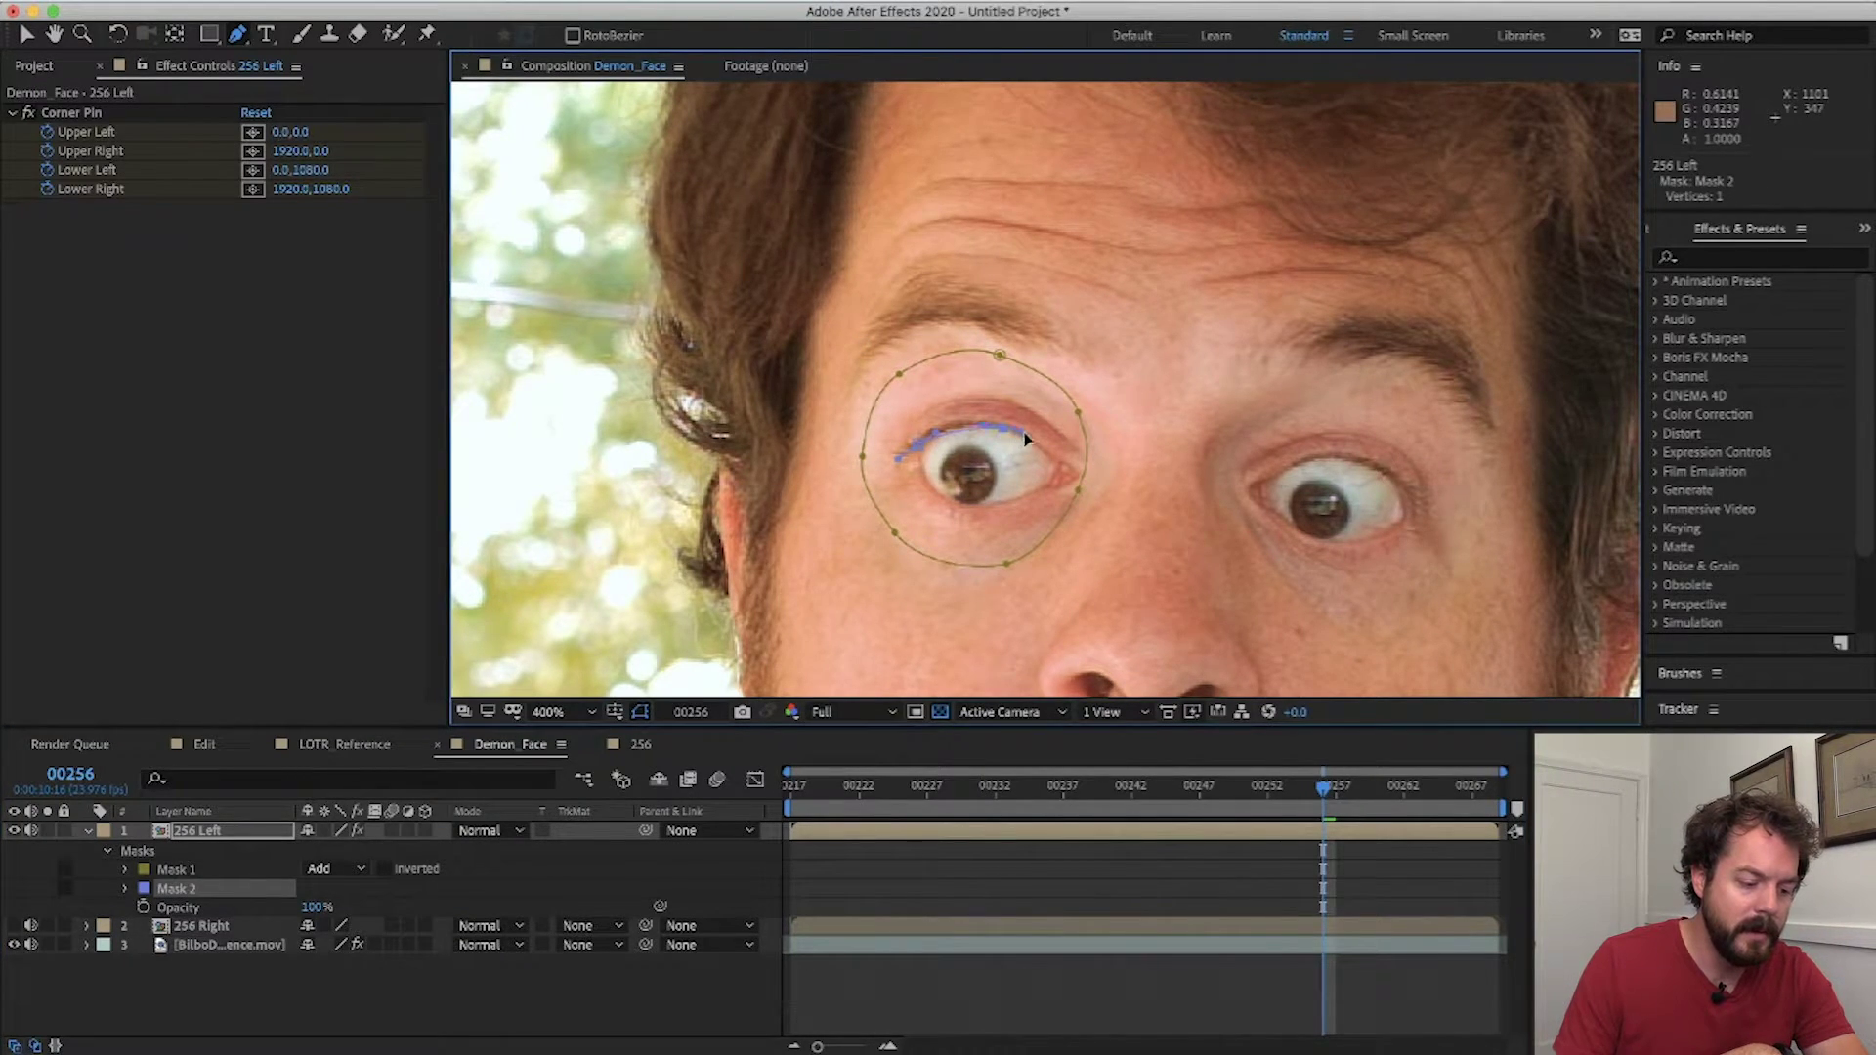
{"action": "left_click", "coordinate": [1031, 436]}
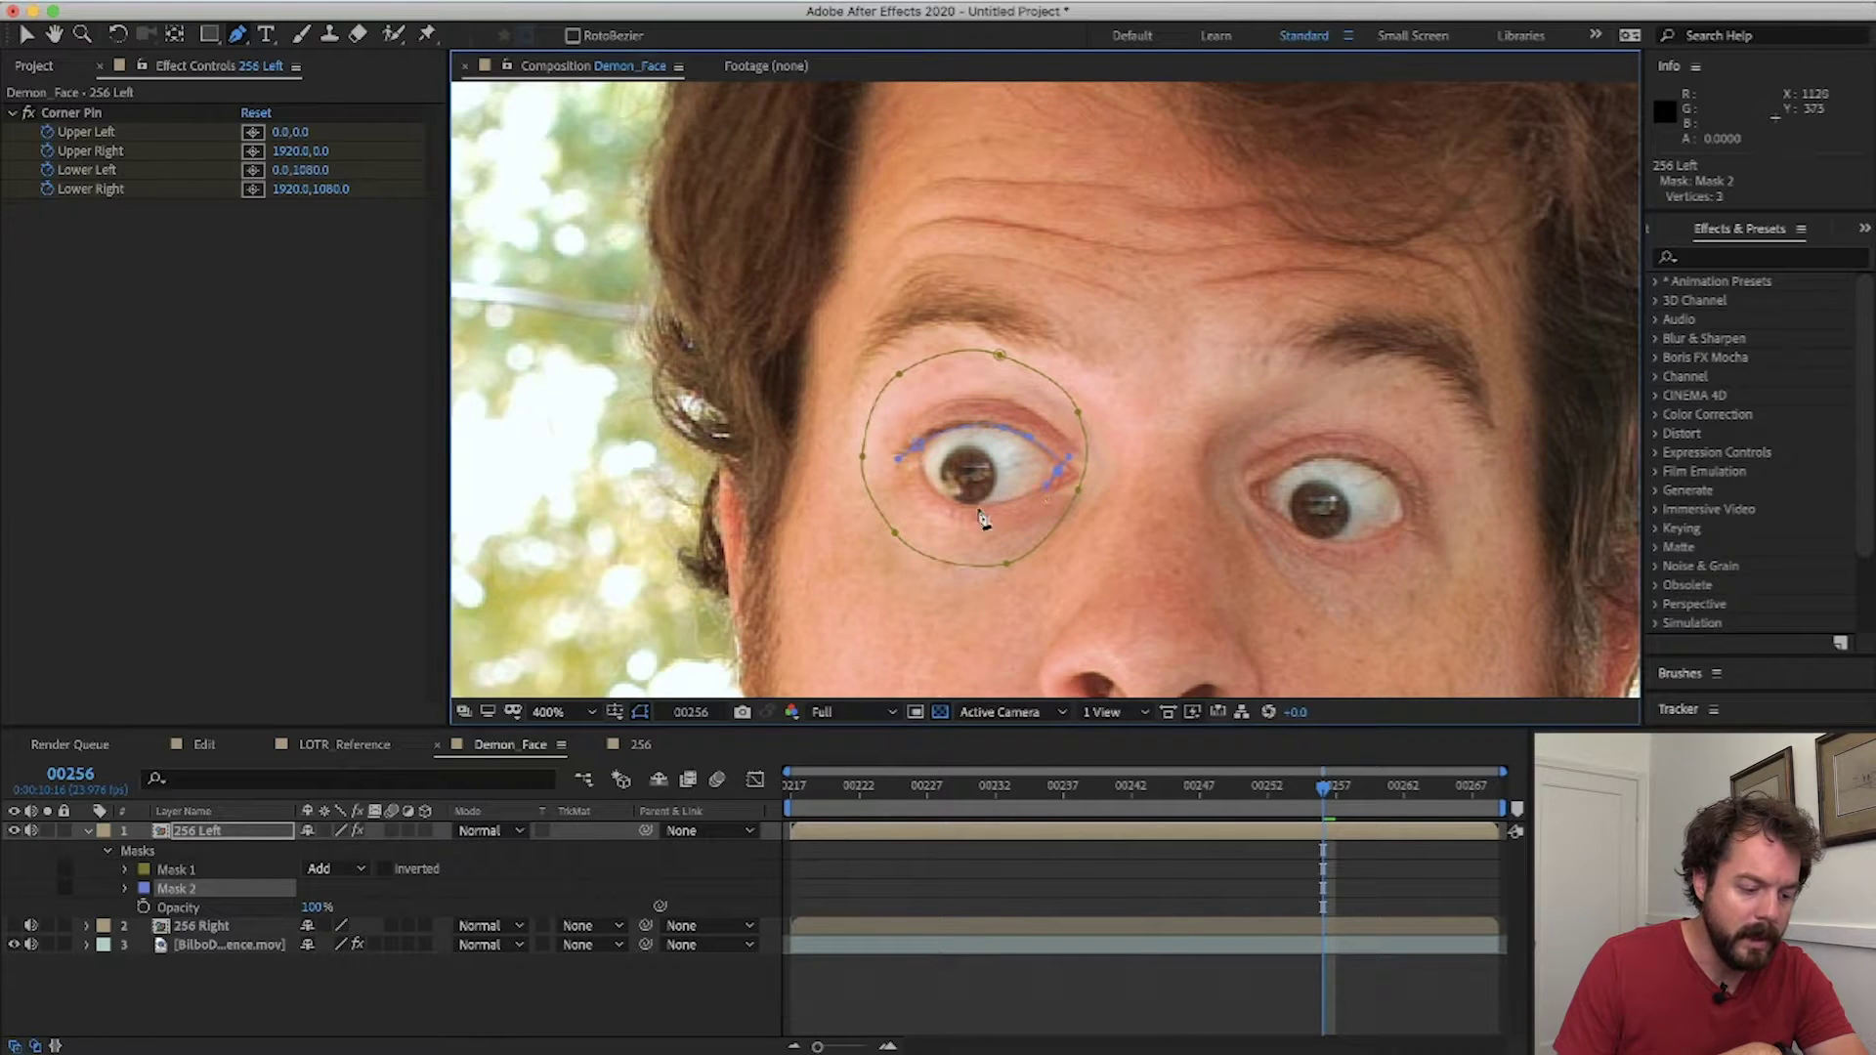
{"action": "left_click", "coordinate": [922, 479]}
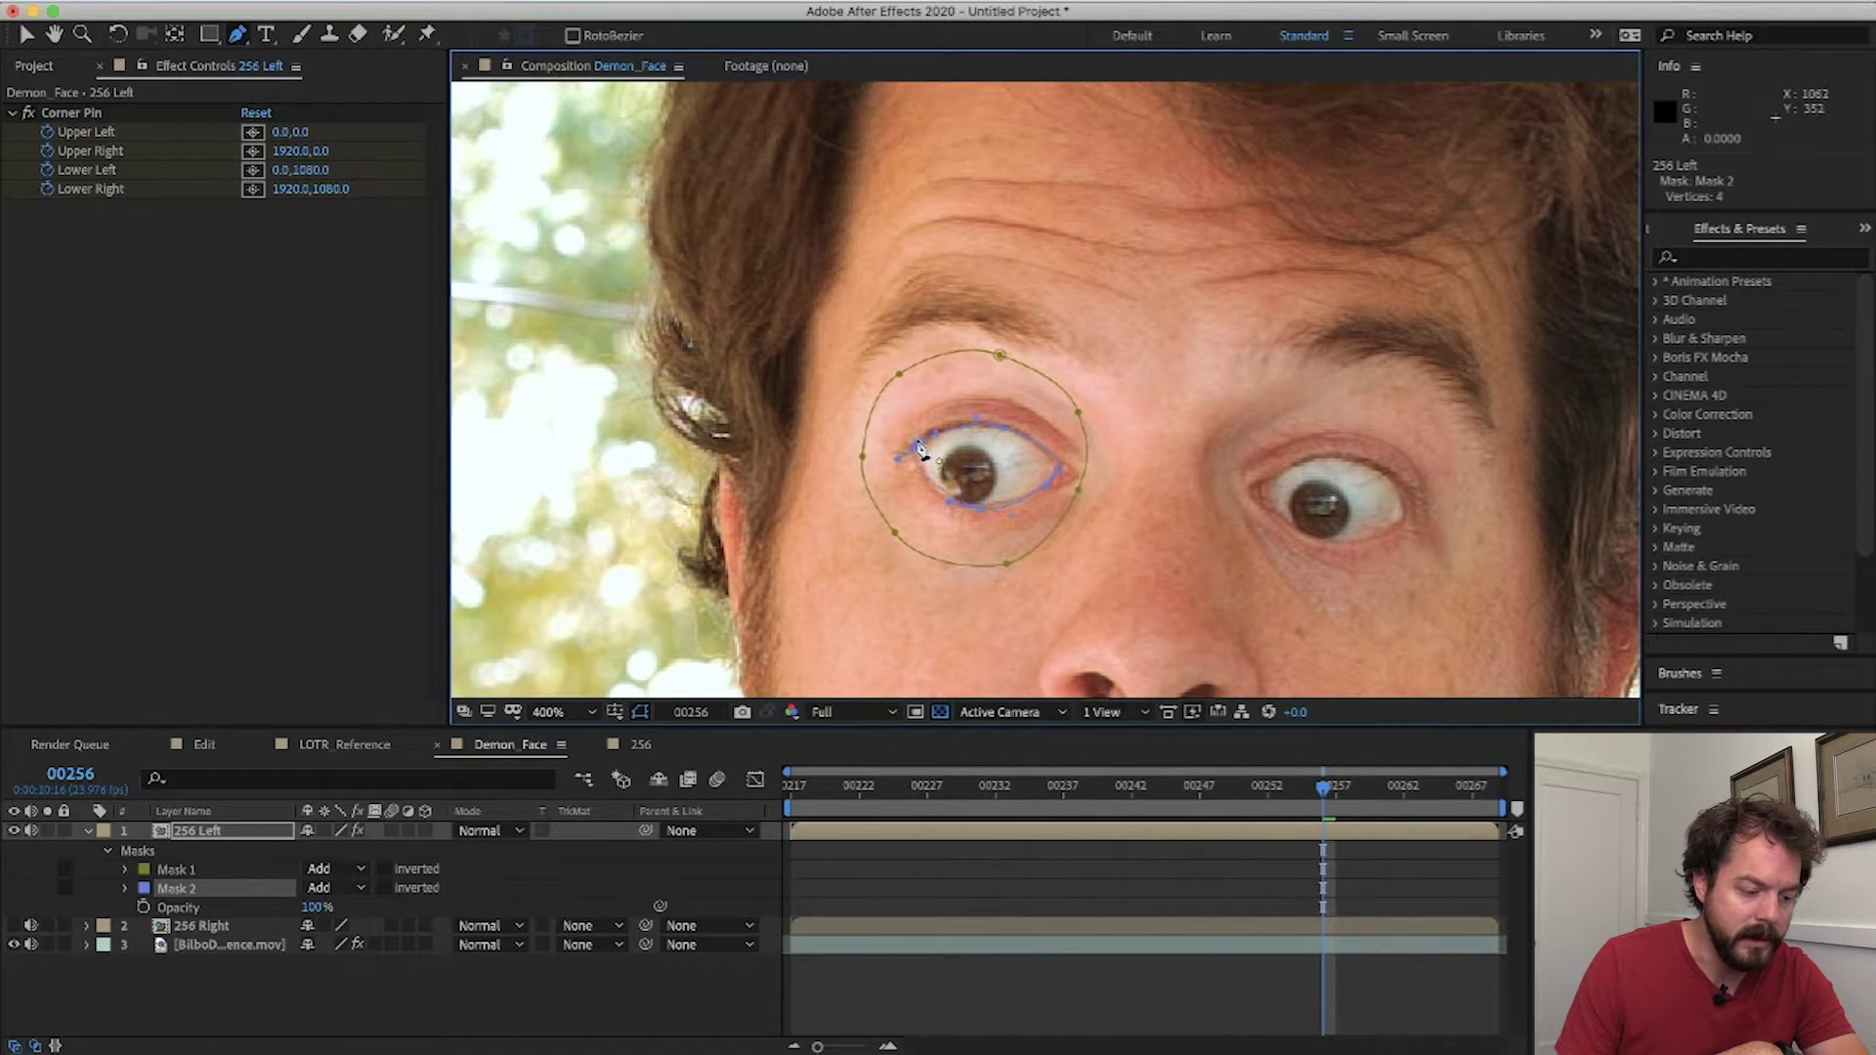
{"action": "left_click_drag", "start_coordinate": [902, 464], "coordinate": [922, 452]}
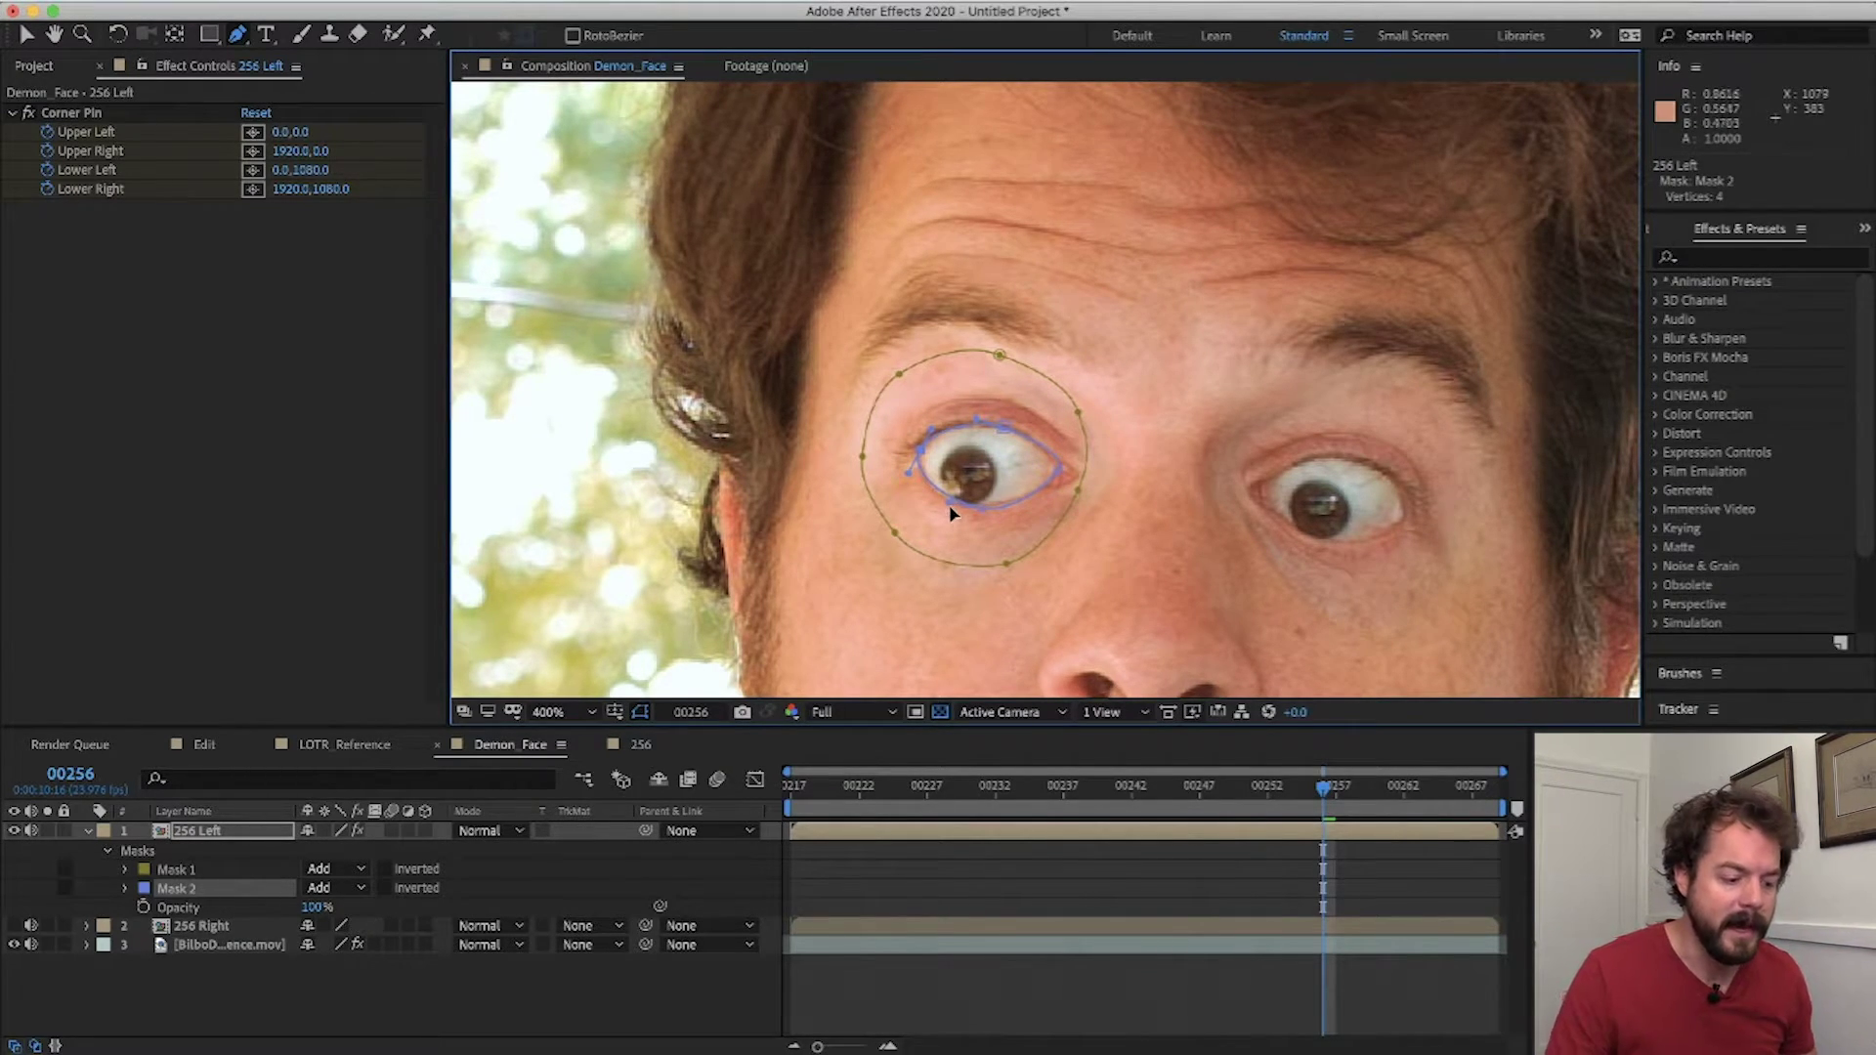
- Set Mask 2 to Subtract and solo the 256 Left layer to check the cutout
{"action": "left_click", "coordinate": [332, 887]}
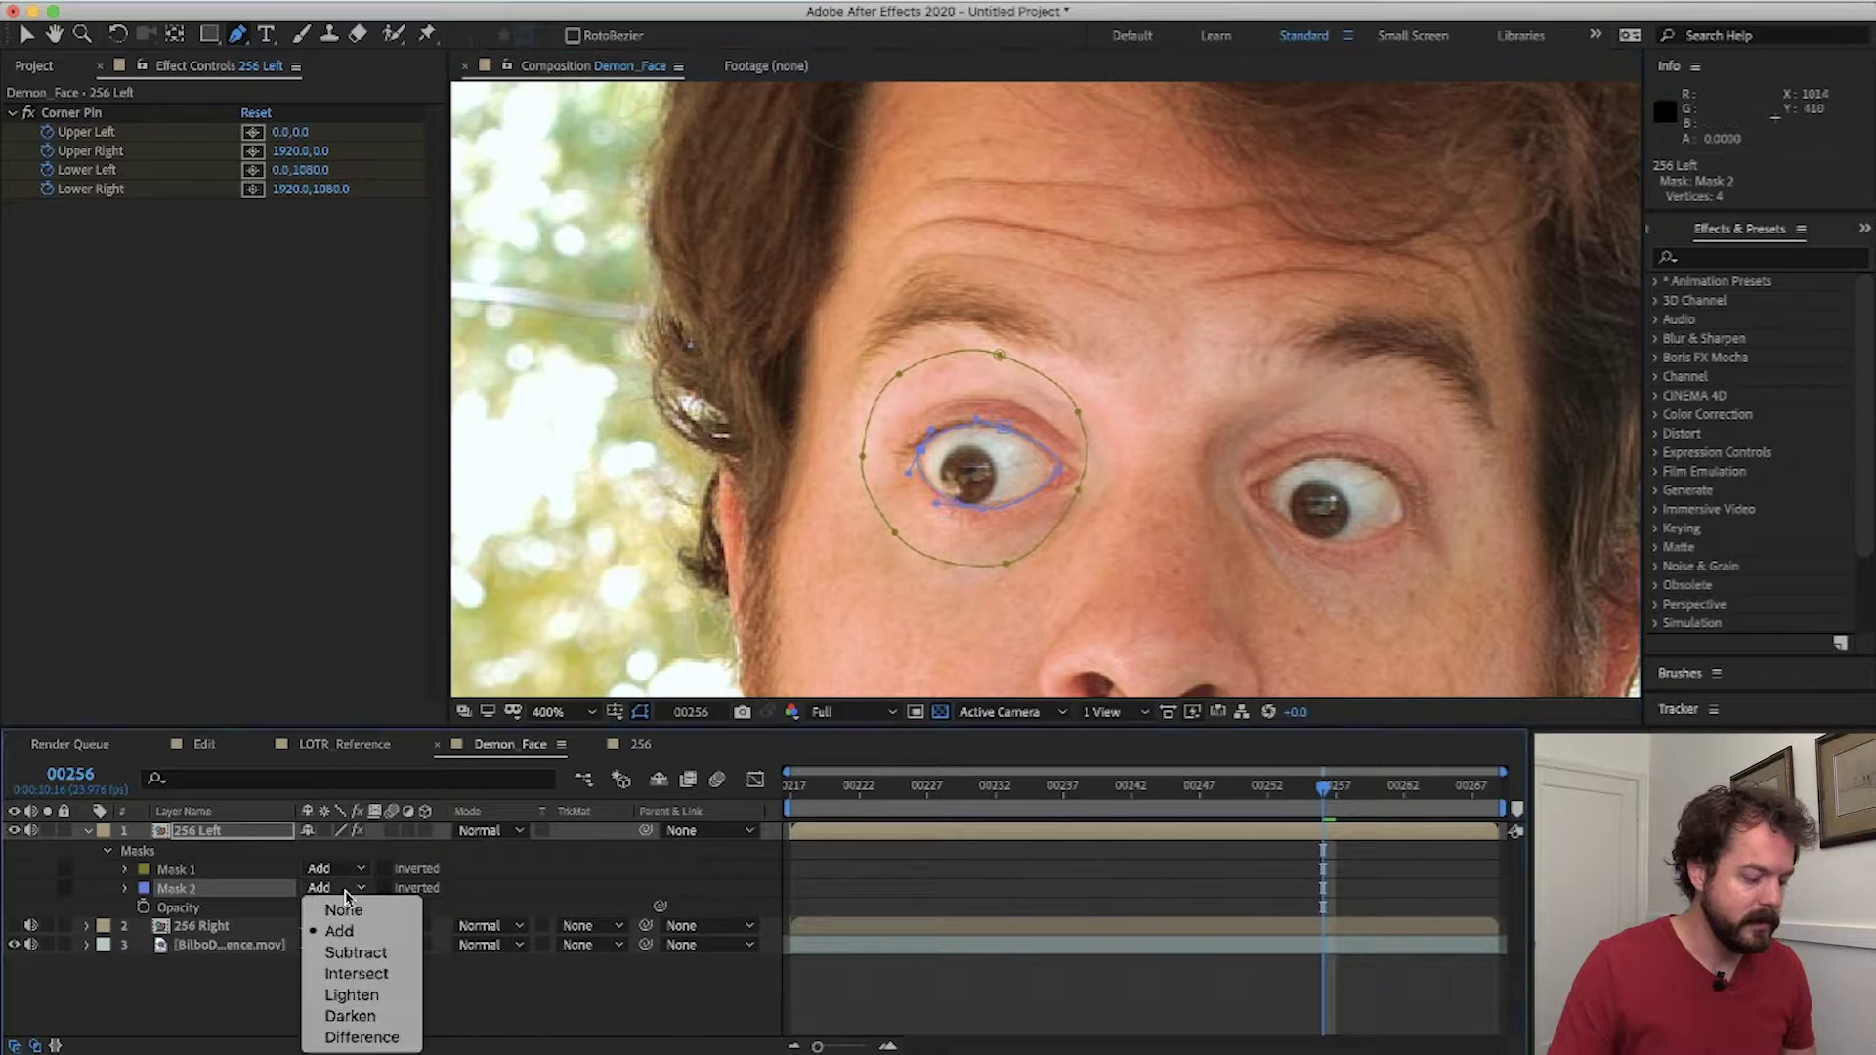
{"action": "left_click", "coordinate": [371, 950]}
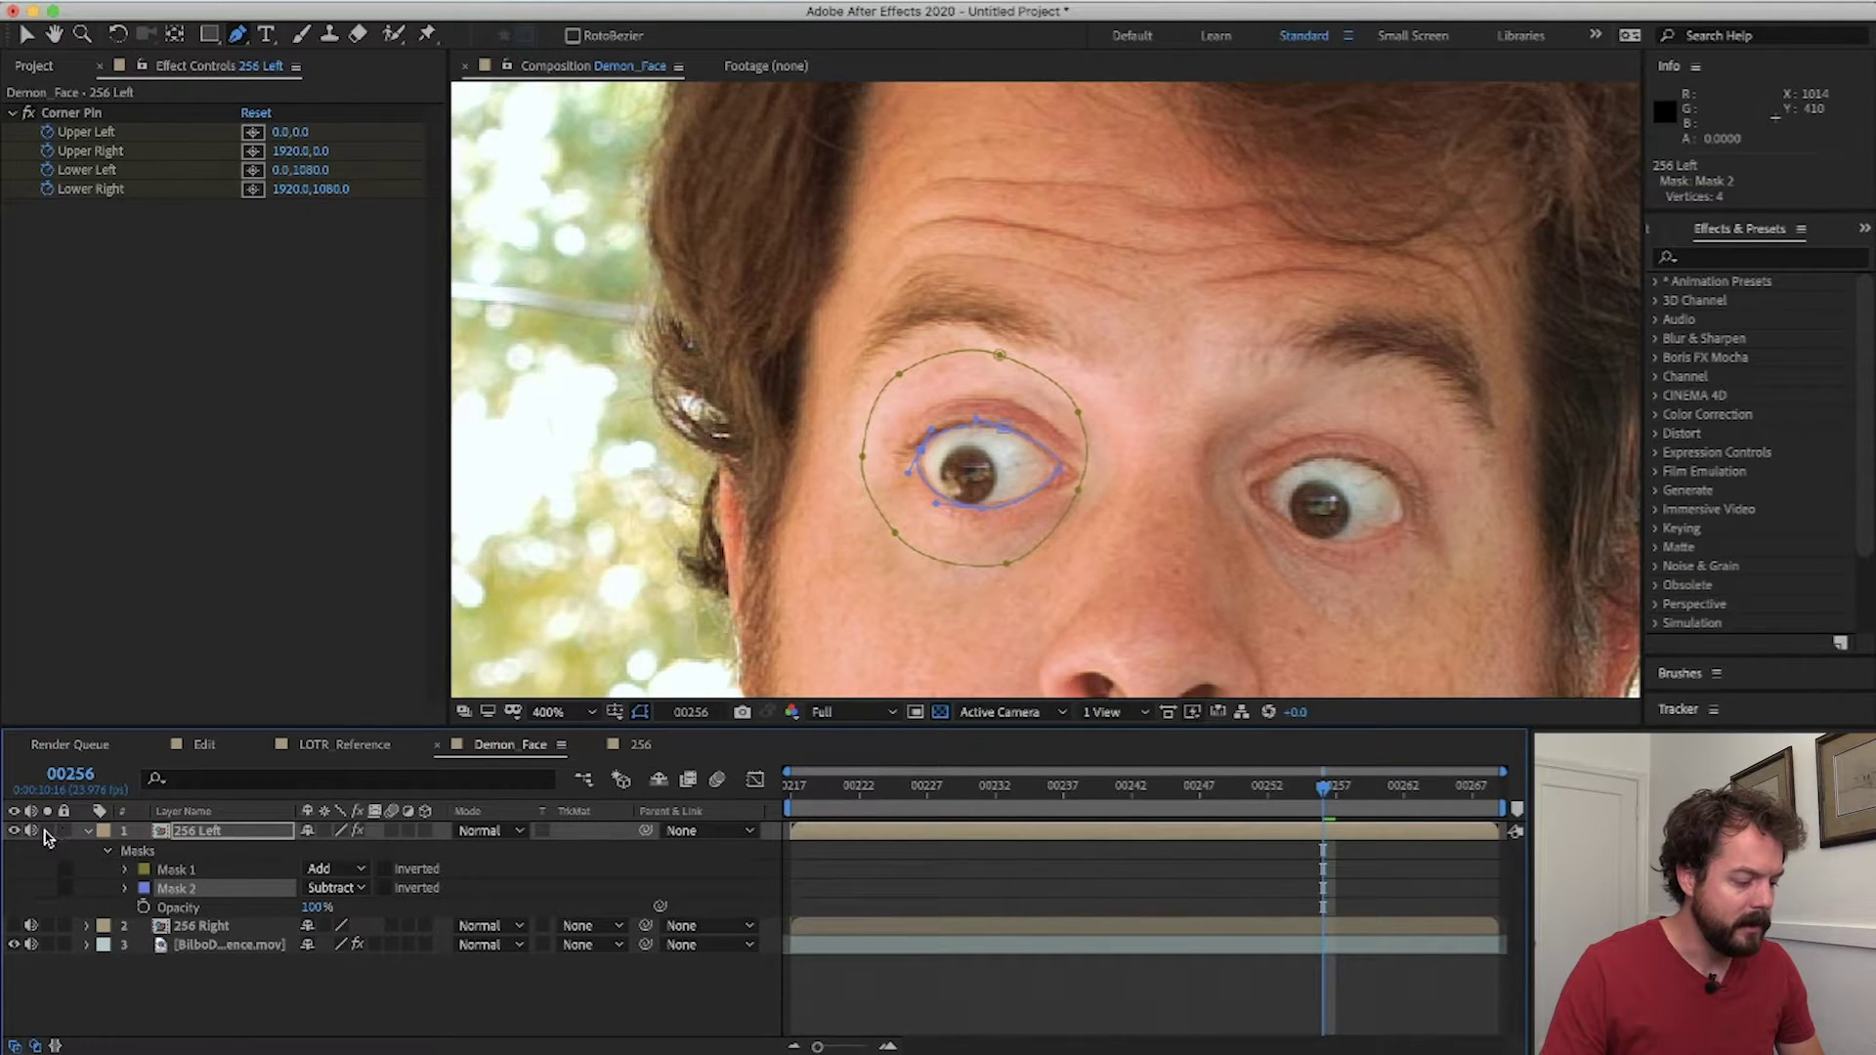
{"action": "left_click", "coordinate": [47, 831]}
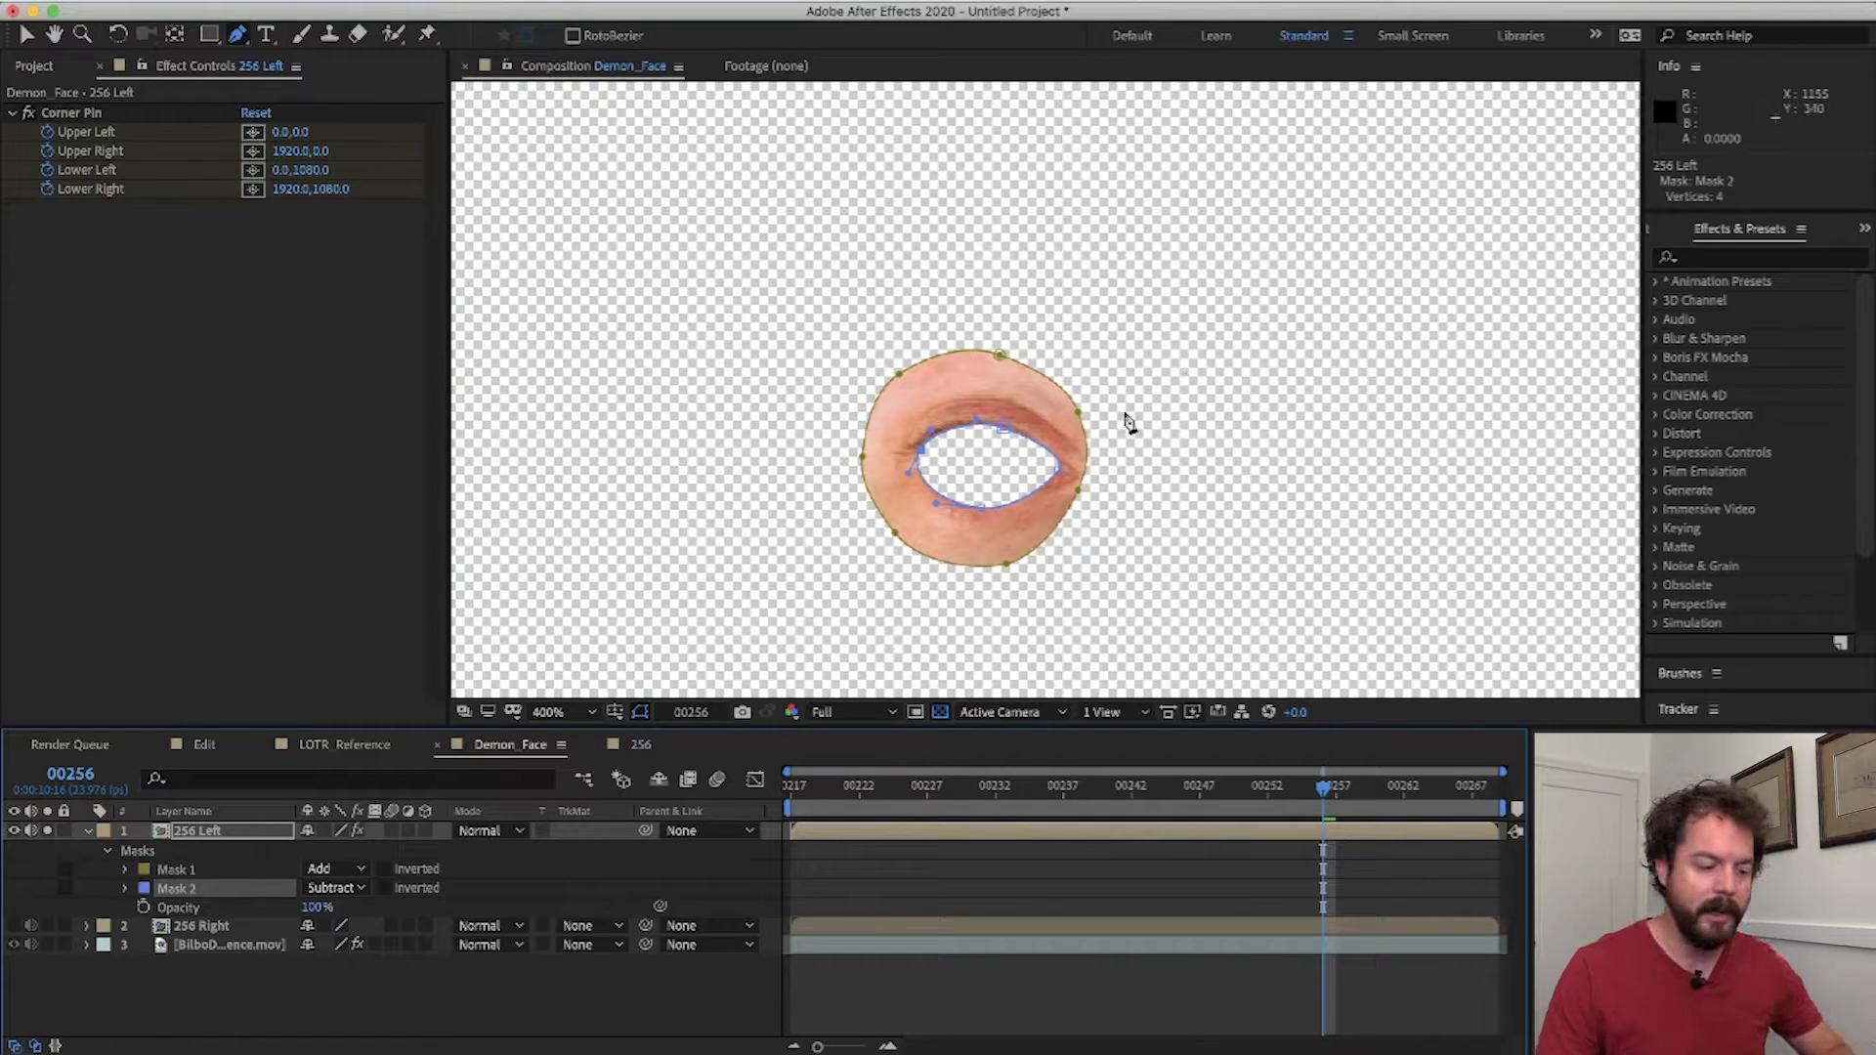
{"action": "left_click", "coordinate": [1196, 874]}
{"action": "left_click", "coordinate": [1223, 831]}
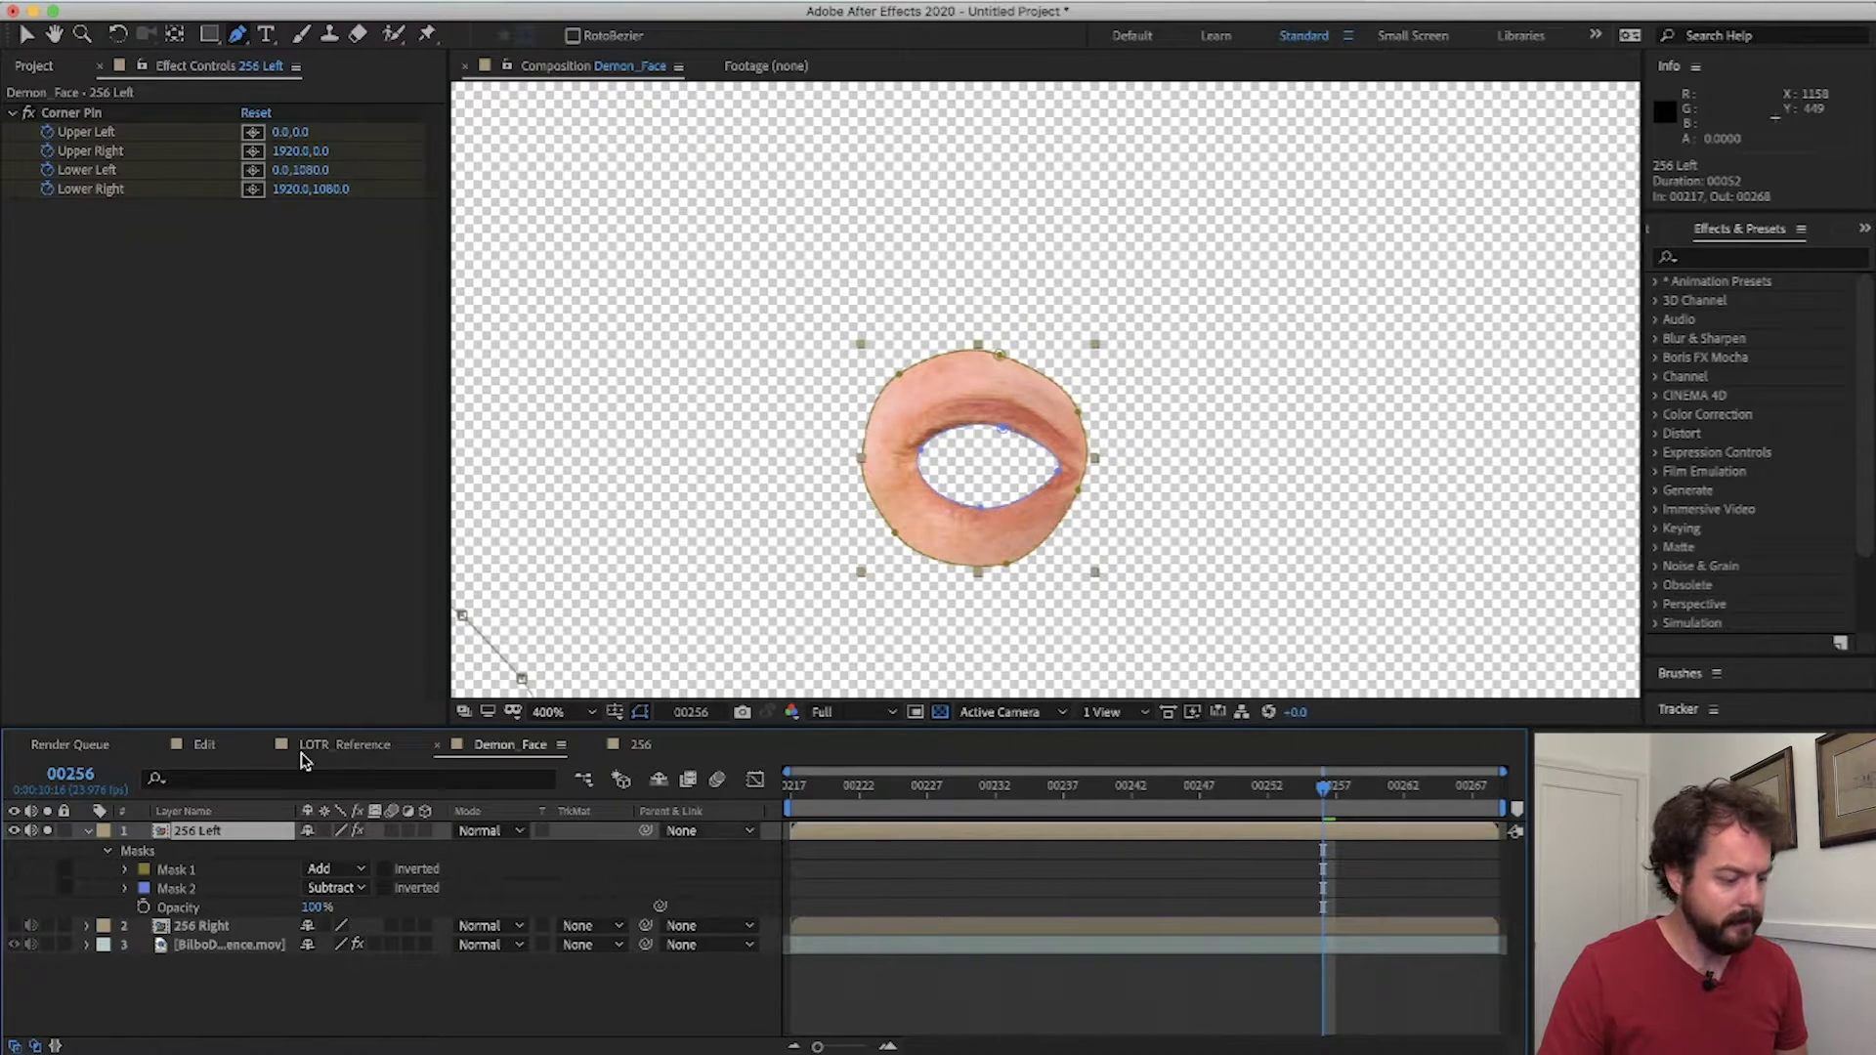
- Rename Mask 1 as Outer Left and Mask 2 as Inner Left
{"action": "left_click", "coordinate": [183, 869]}
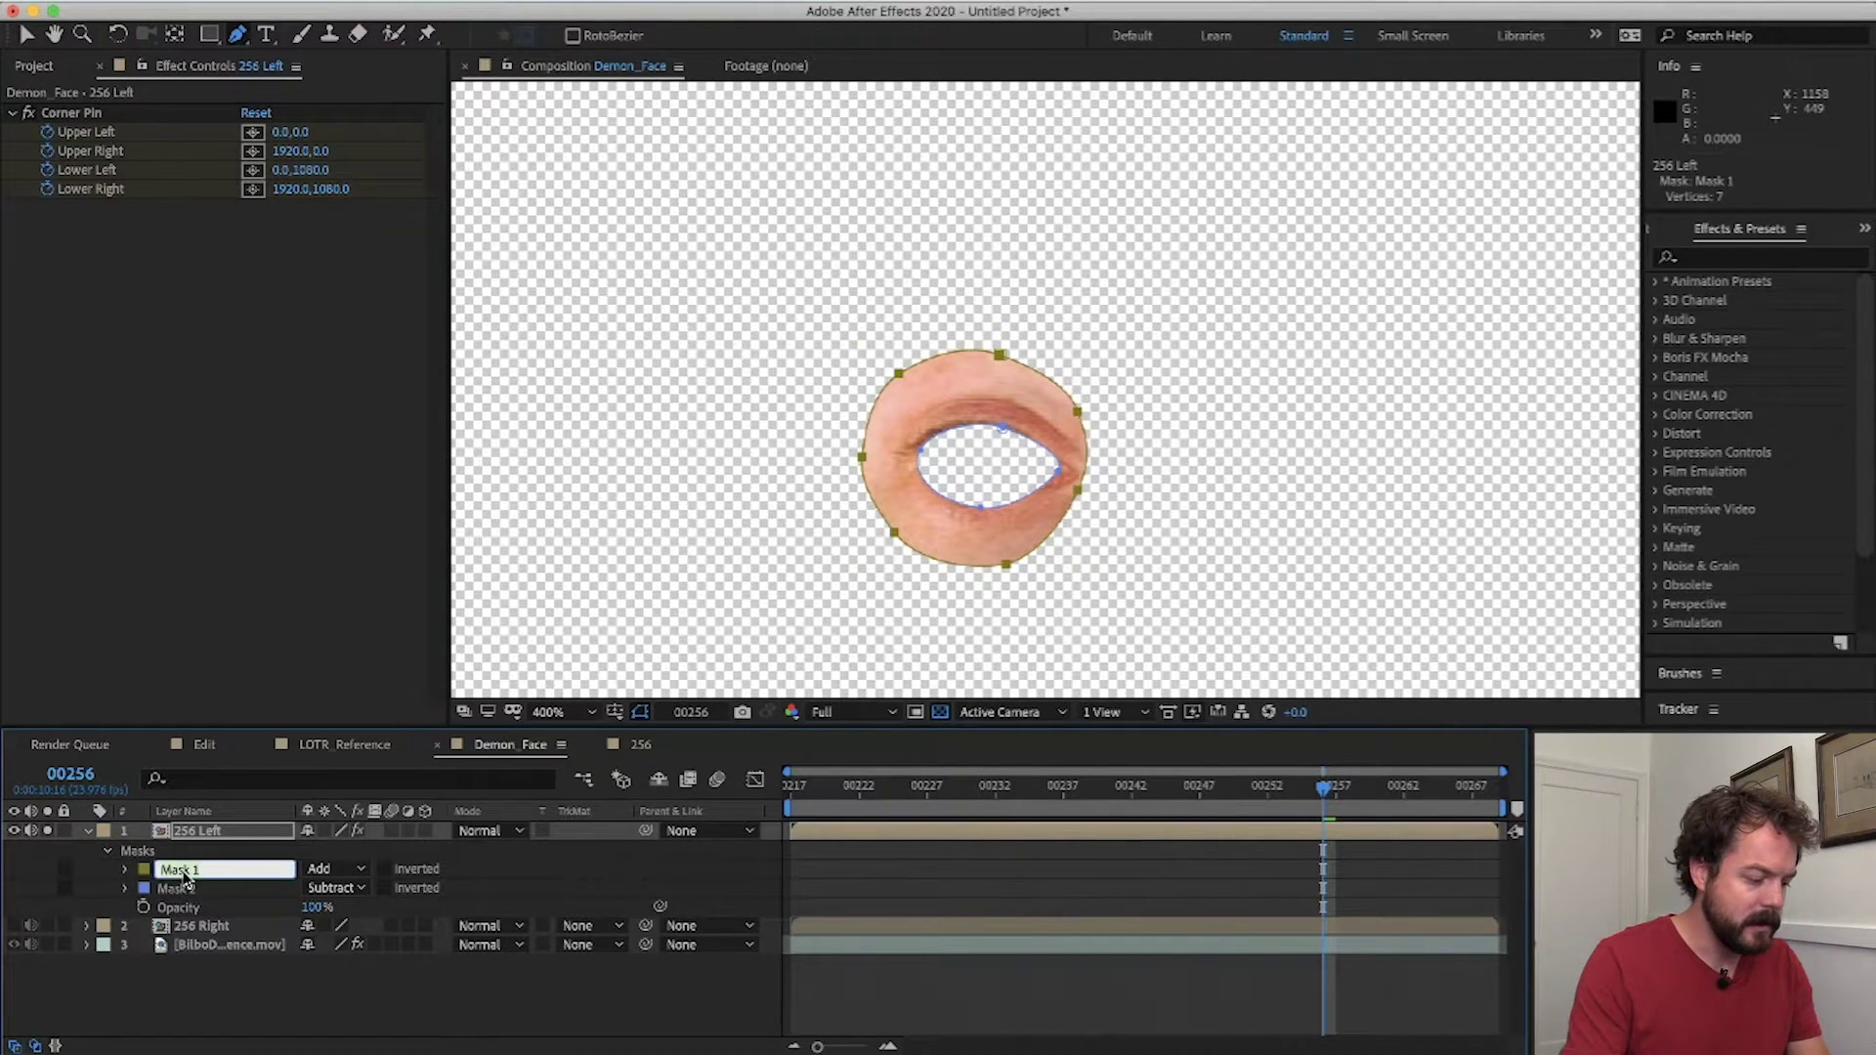
{"action": "type", "text": "Outer Left"}
{"action": "key", "text": "Return"}
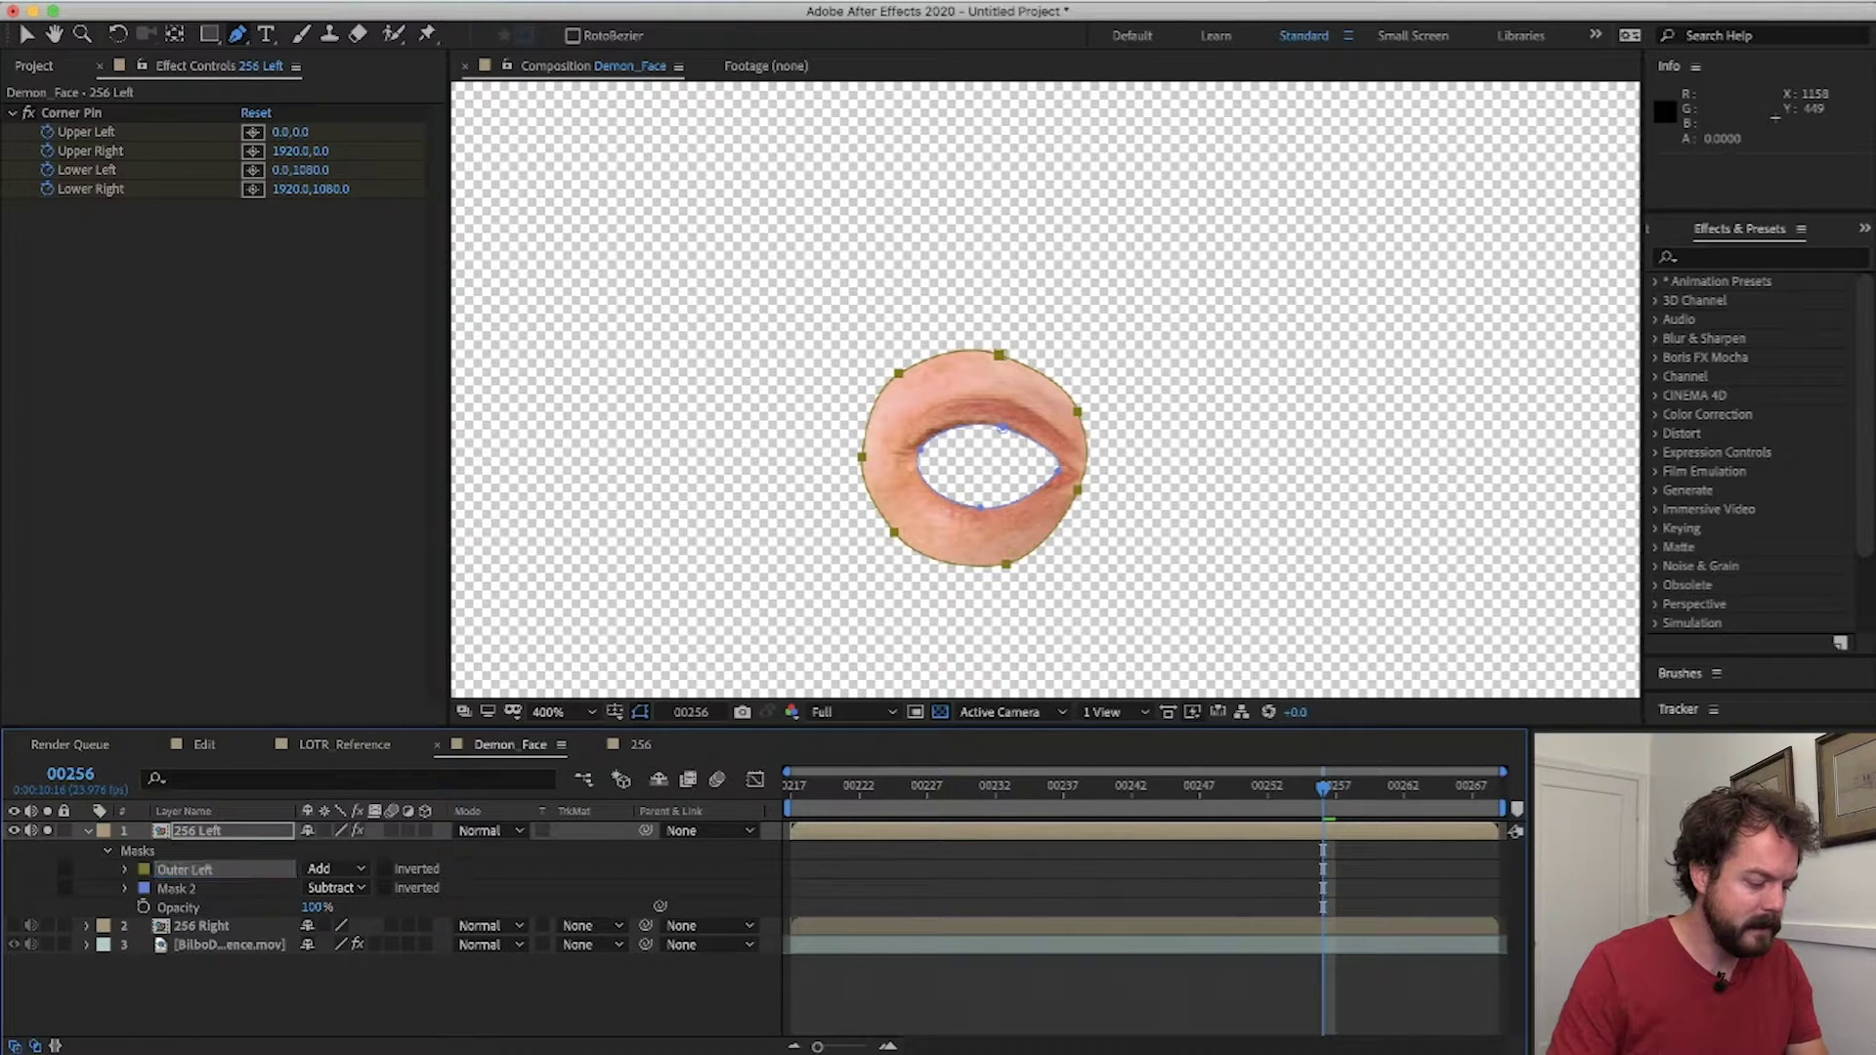
{"action": "left_click", "coordinate": [173, 891]}
{"action": "key", "text": "Return"}
{"action": "type", "text": "Inner Left"}
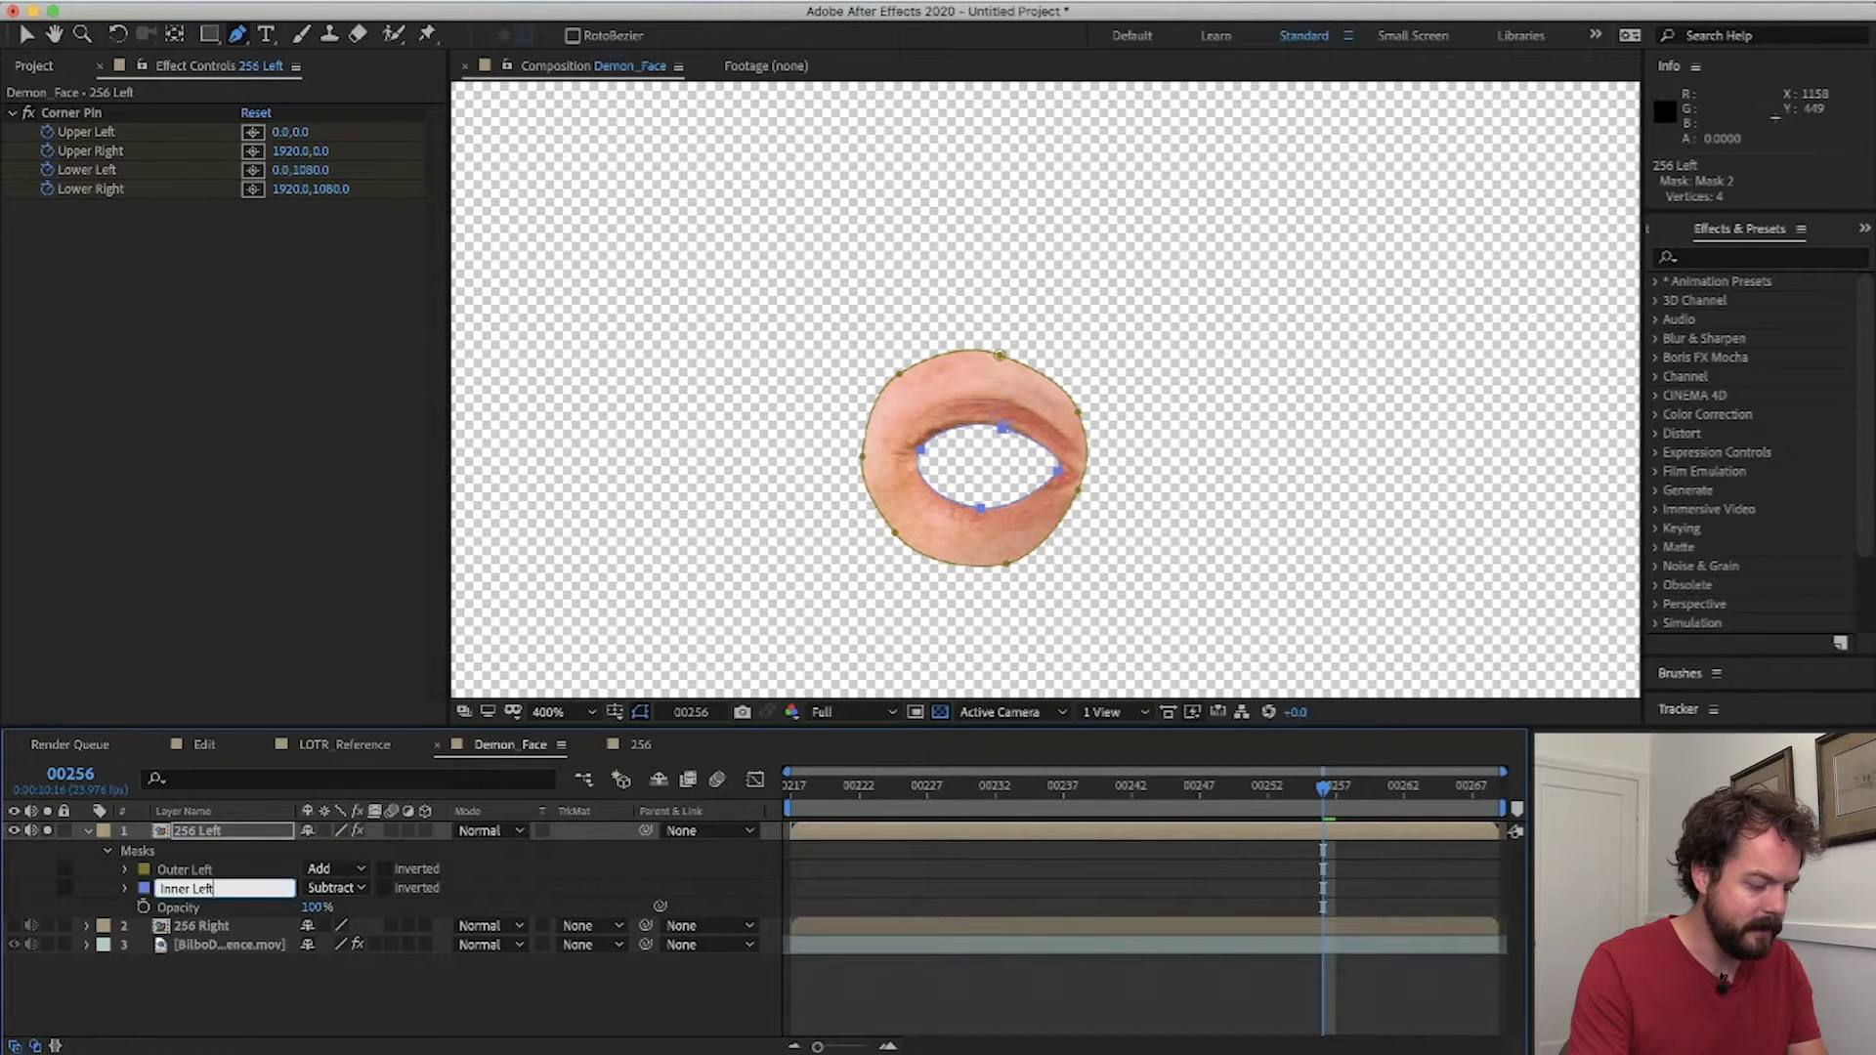
{"action": "key", "text": "Return"}
- Feather the Outer Left mask by 16 pixels and the Inner Left mask by 4 pixels, and unsolo the 256 Left layer
{"action": "key", "text": "f"}
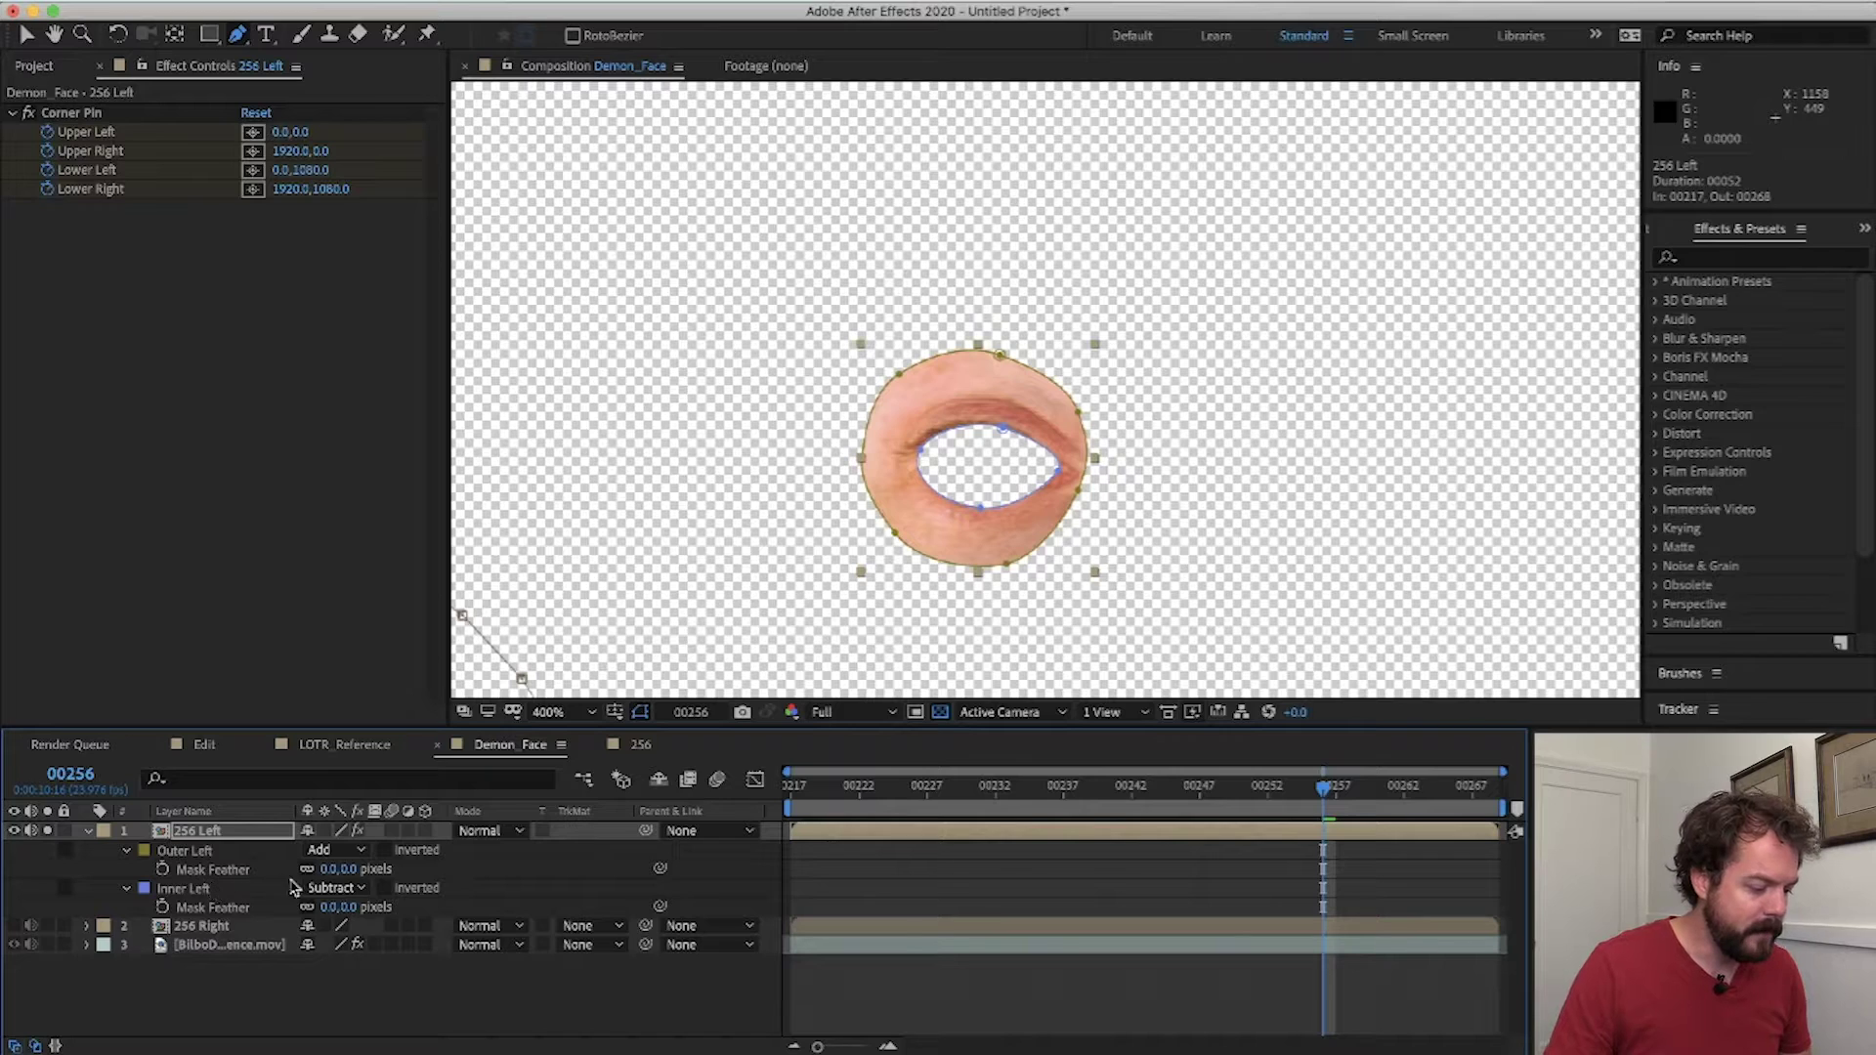
{"action": "left_click_drag", "start_coordinate": [335, 874], "coordinate": [353, 869]}
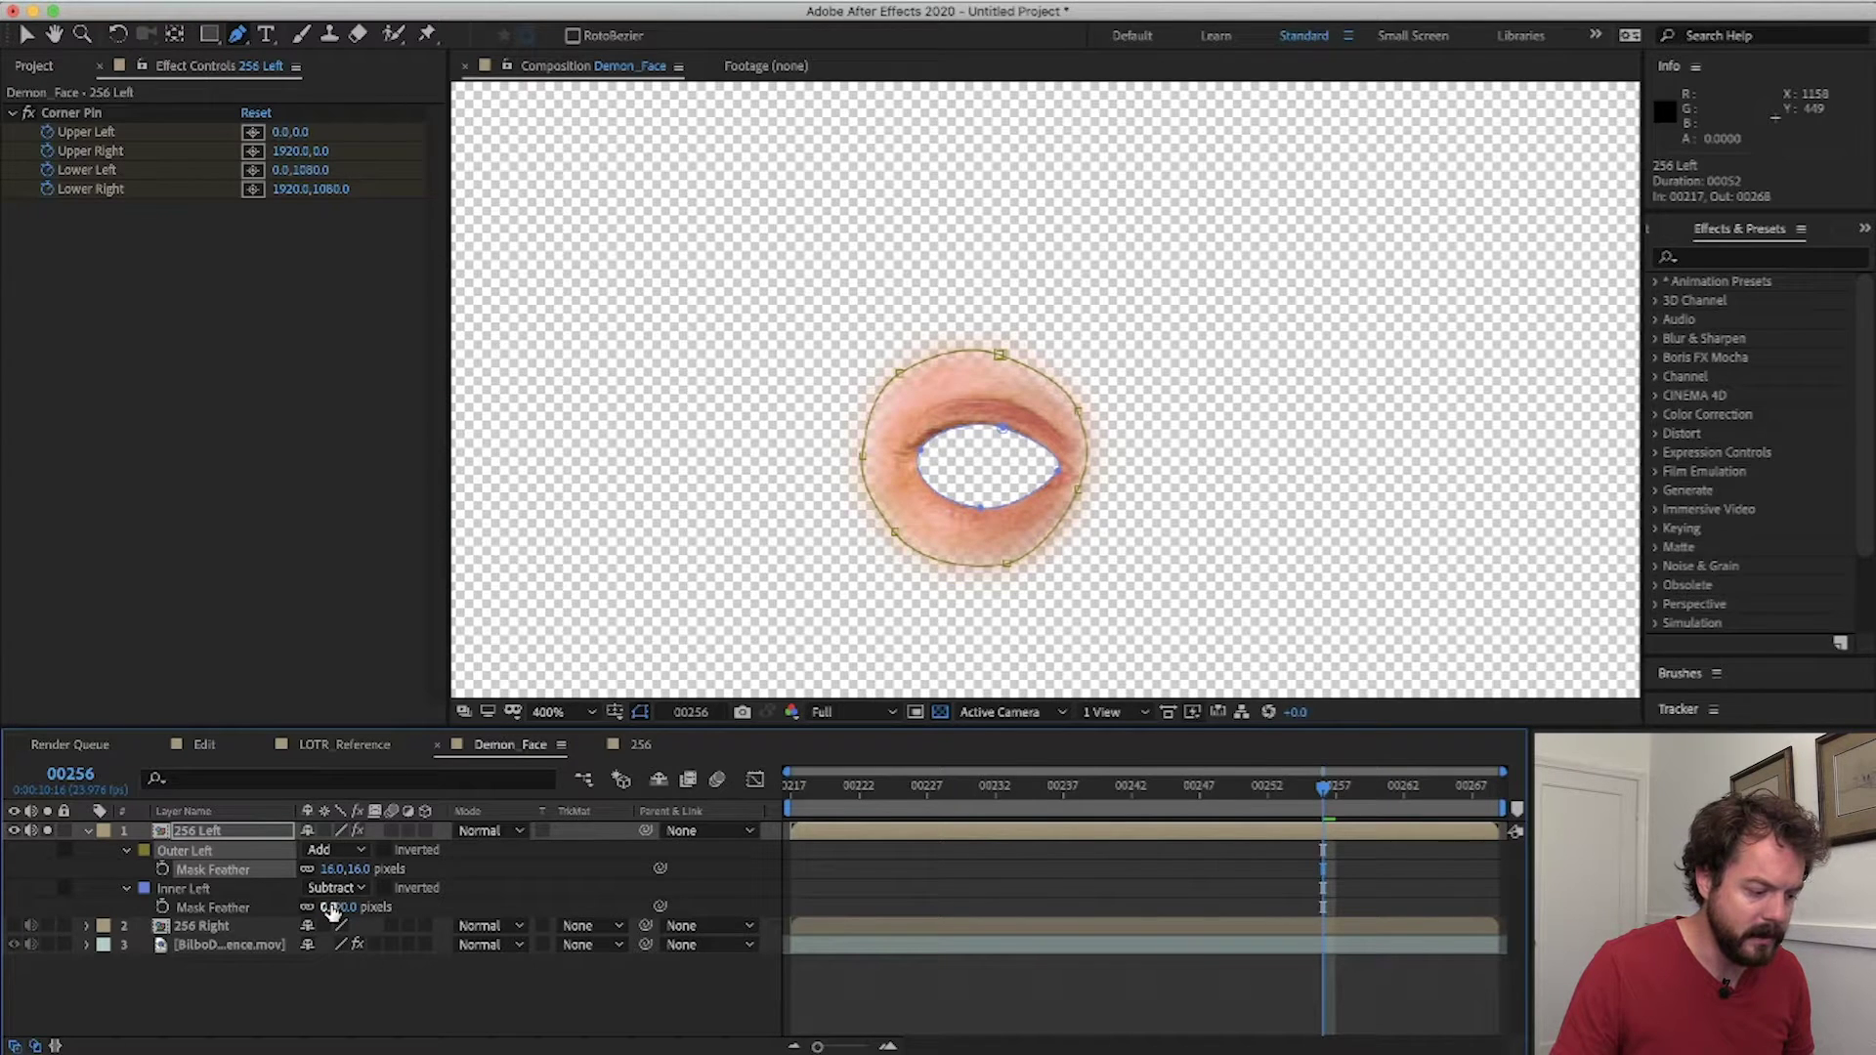
{"action": "left_click", "coordinate": [332, 908]}
{"action": "key", "text": "Return"}
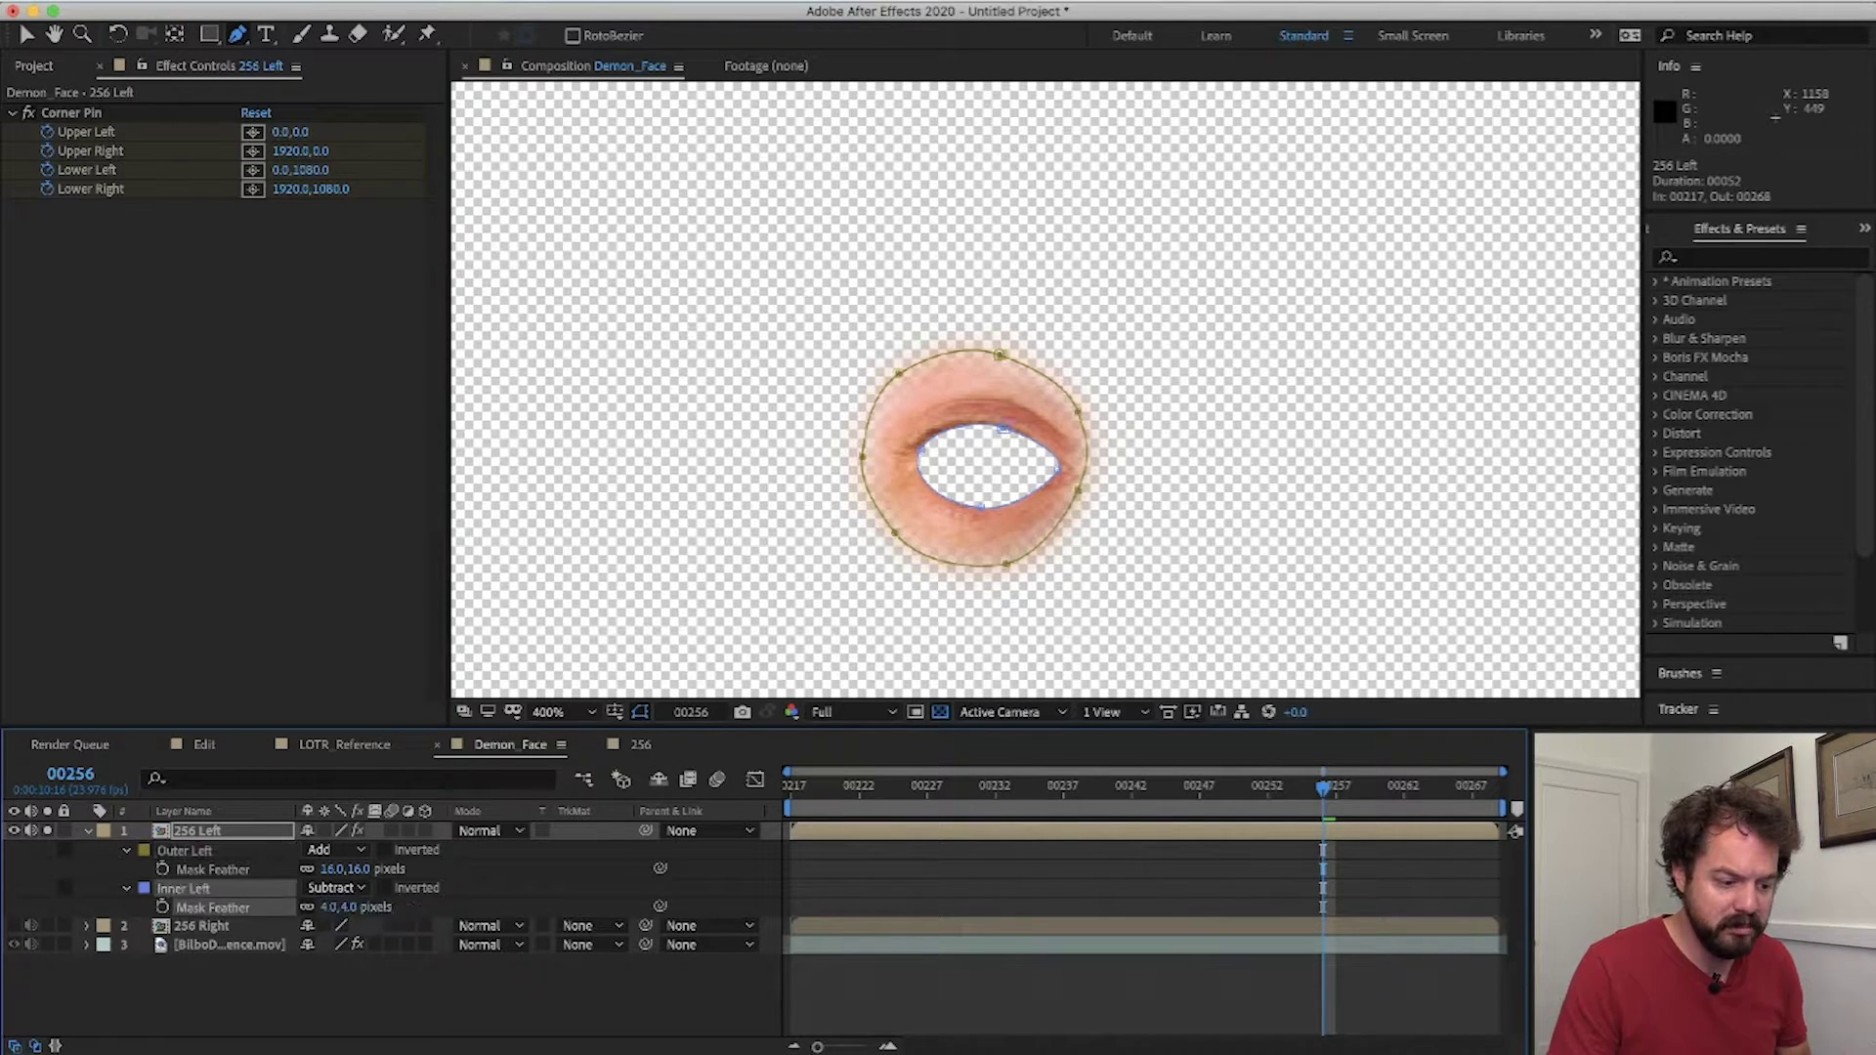
{"action": "key", "text": "F2"}
{"action": "left_click", "coordinate": [48, 830]}
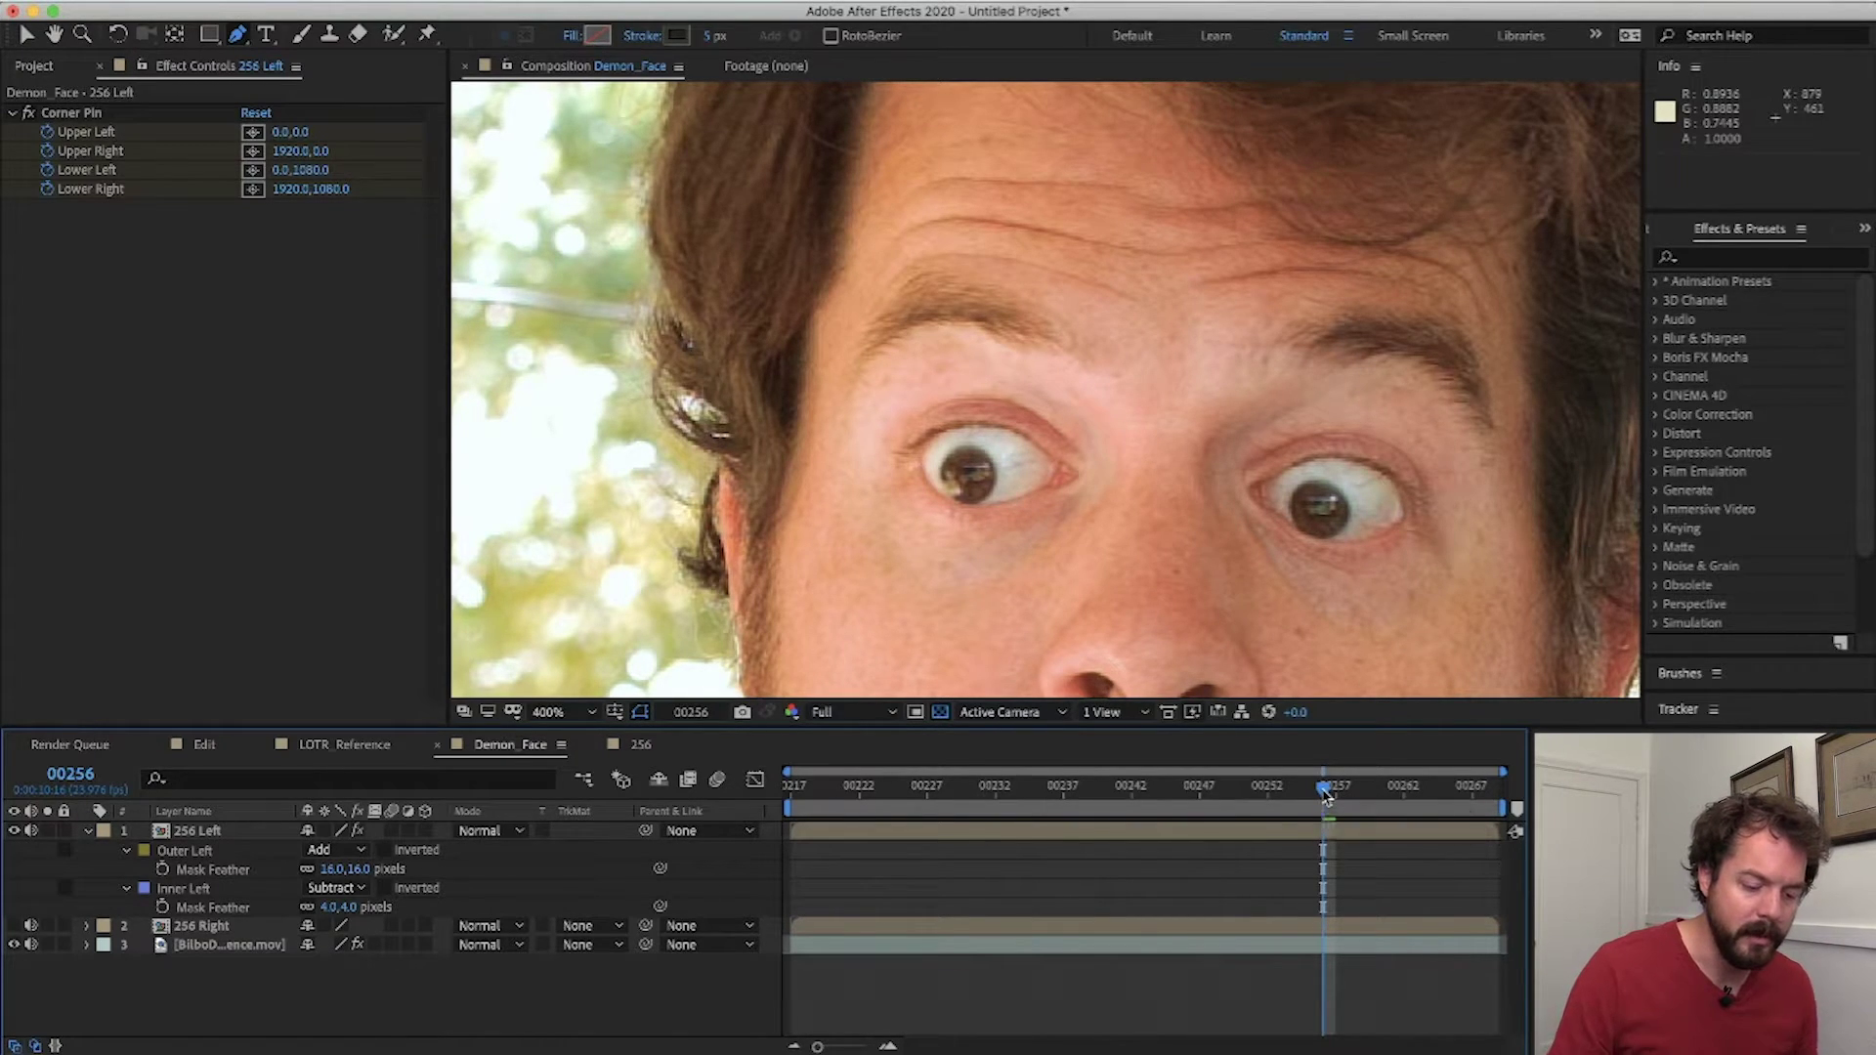
- Enable motion blur for the composition and for the 256 Left and 256 Right layers, checking the eye at frame 262
{"action": "left_click_drag", "start_coordinate": [1320, 793], "coordinate": [1404, 791]}
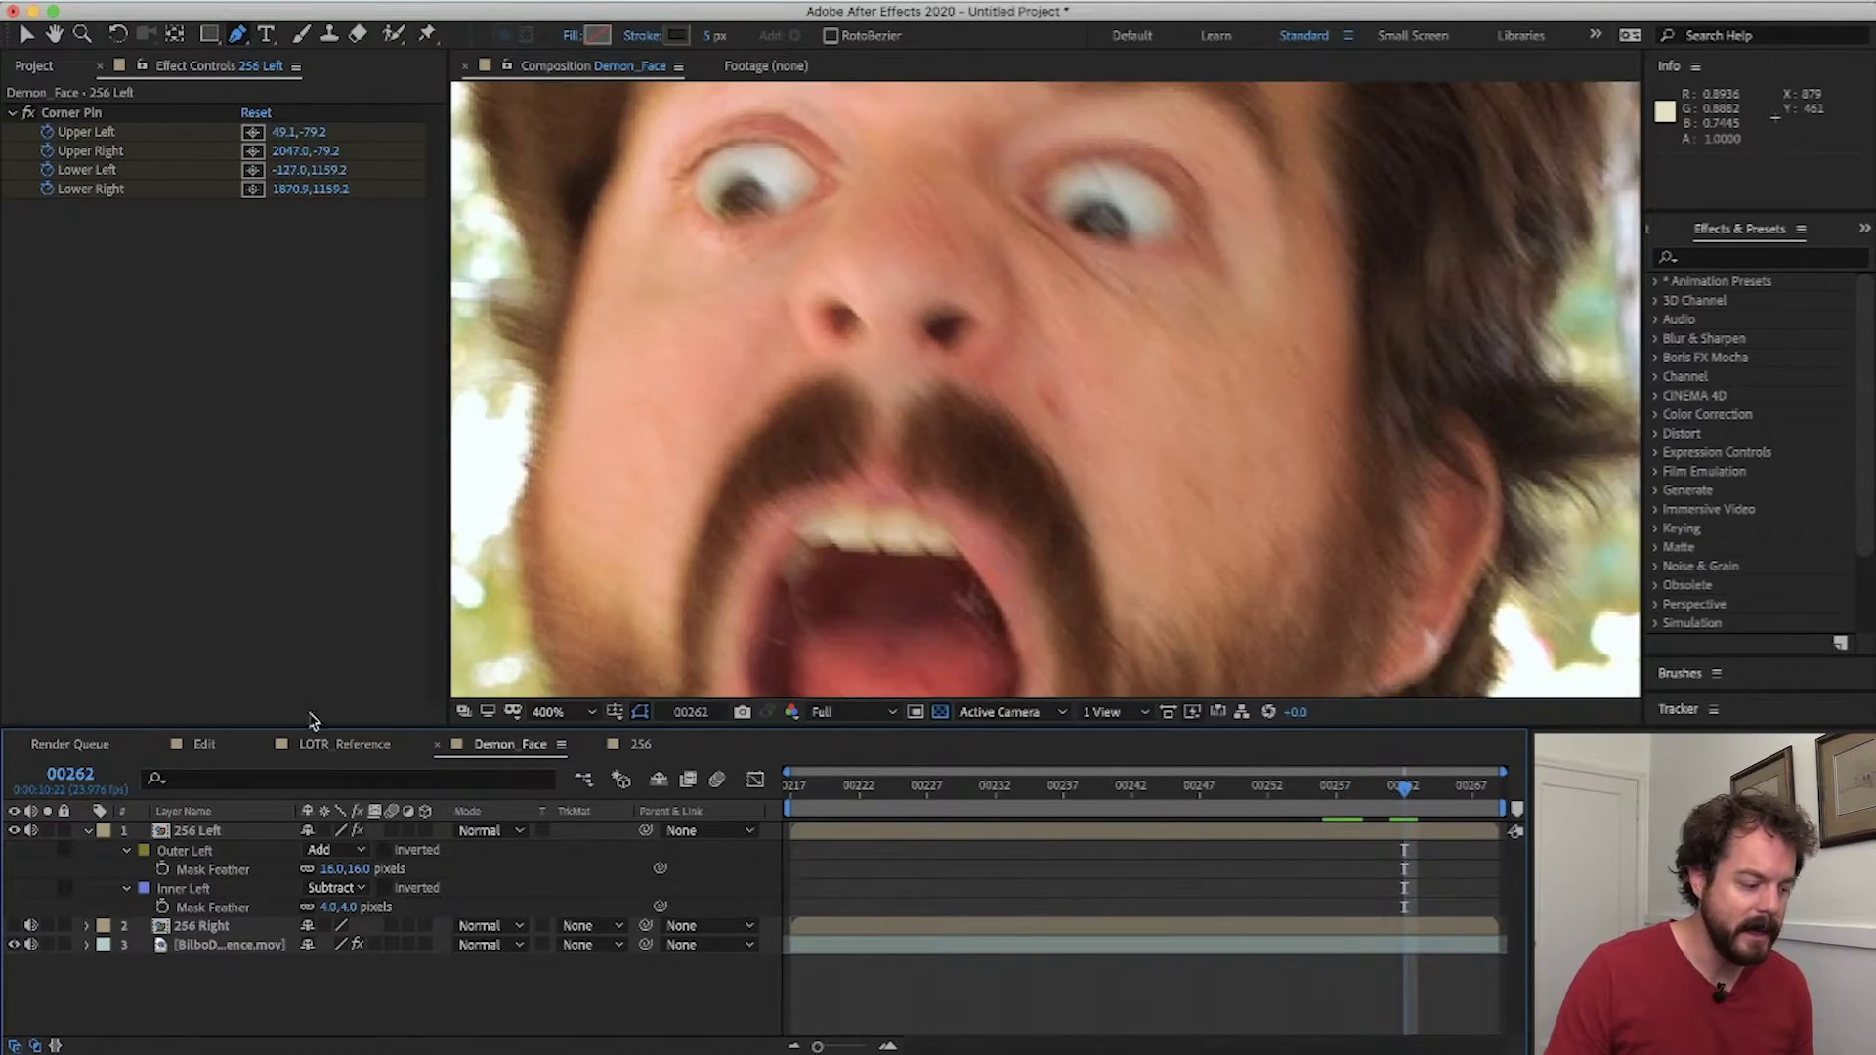
{"action": "left_click", "coordinate": [15, 832]}
{"action": "left_click", "coordinate": [15, 831]}
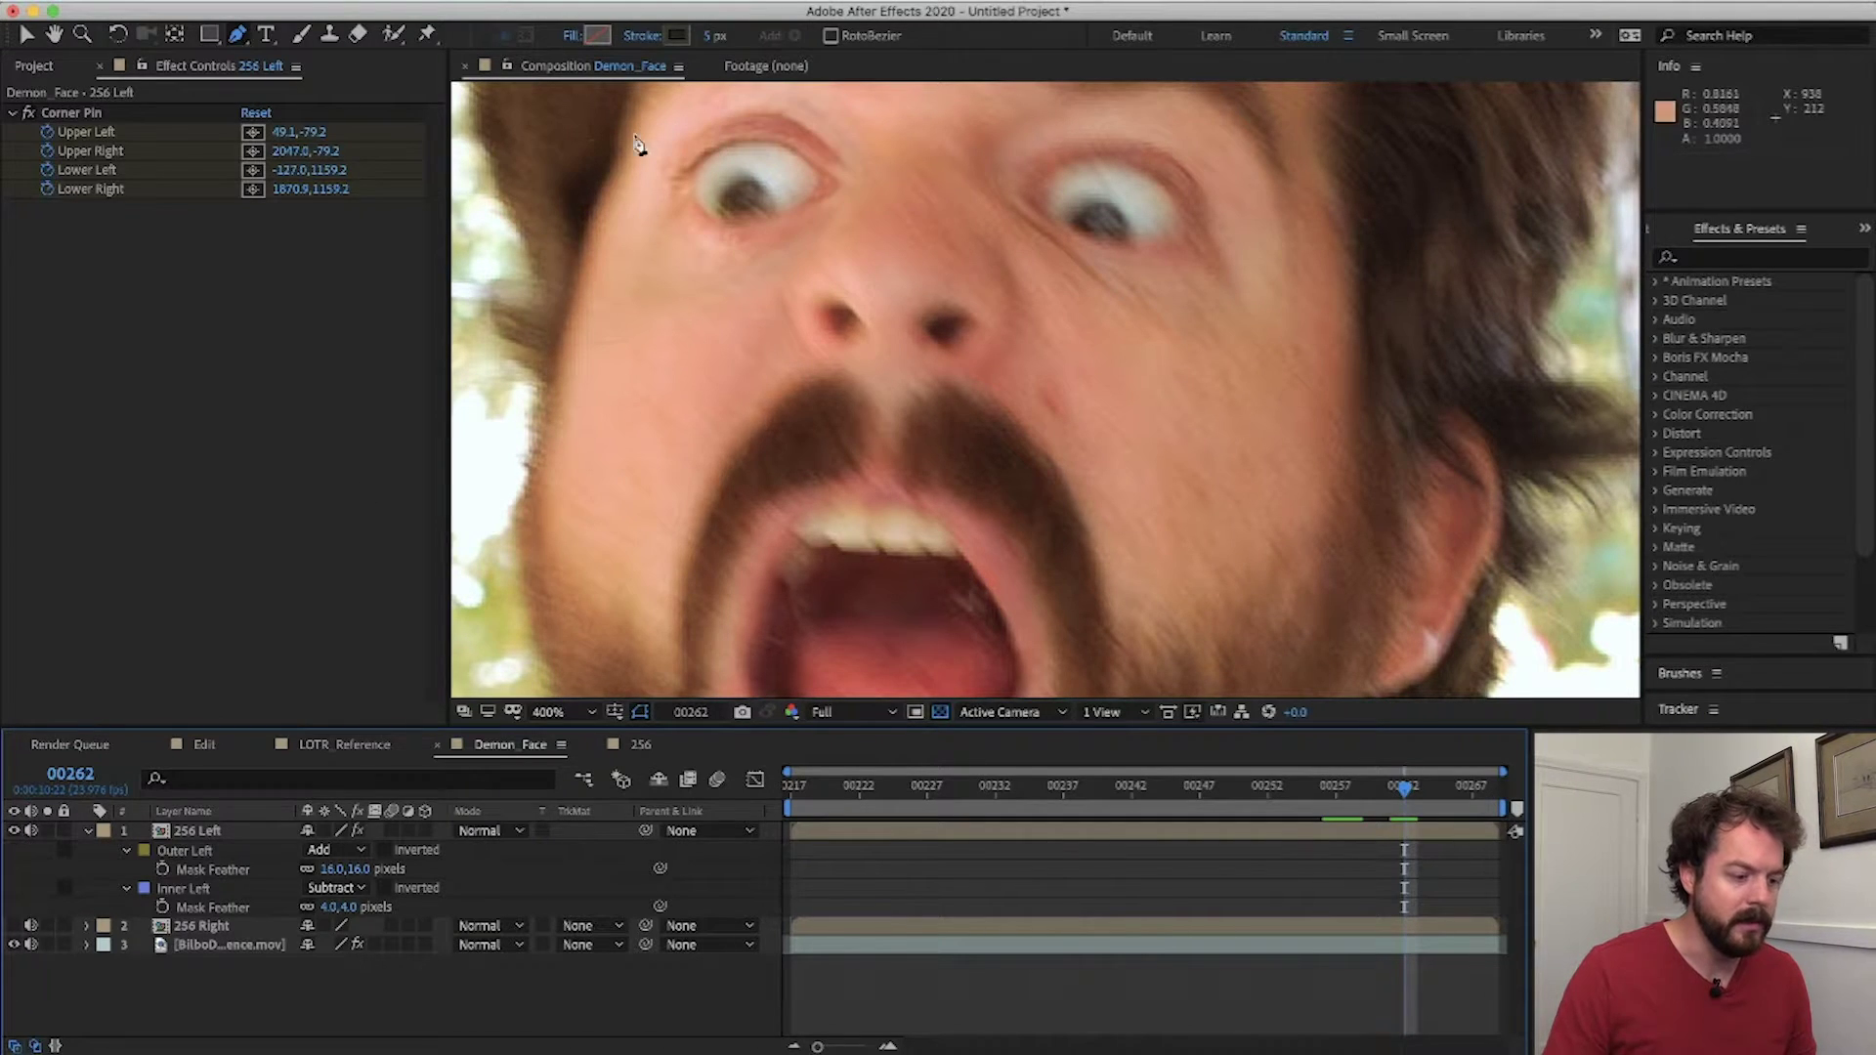
{"action": "left_click_drag", "start_coordinate": [801, 224], "coordinate": [993, 418]}
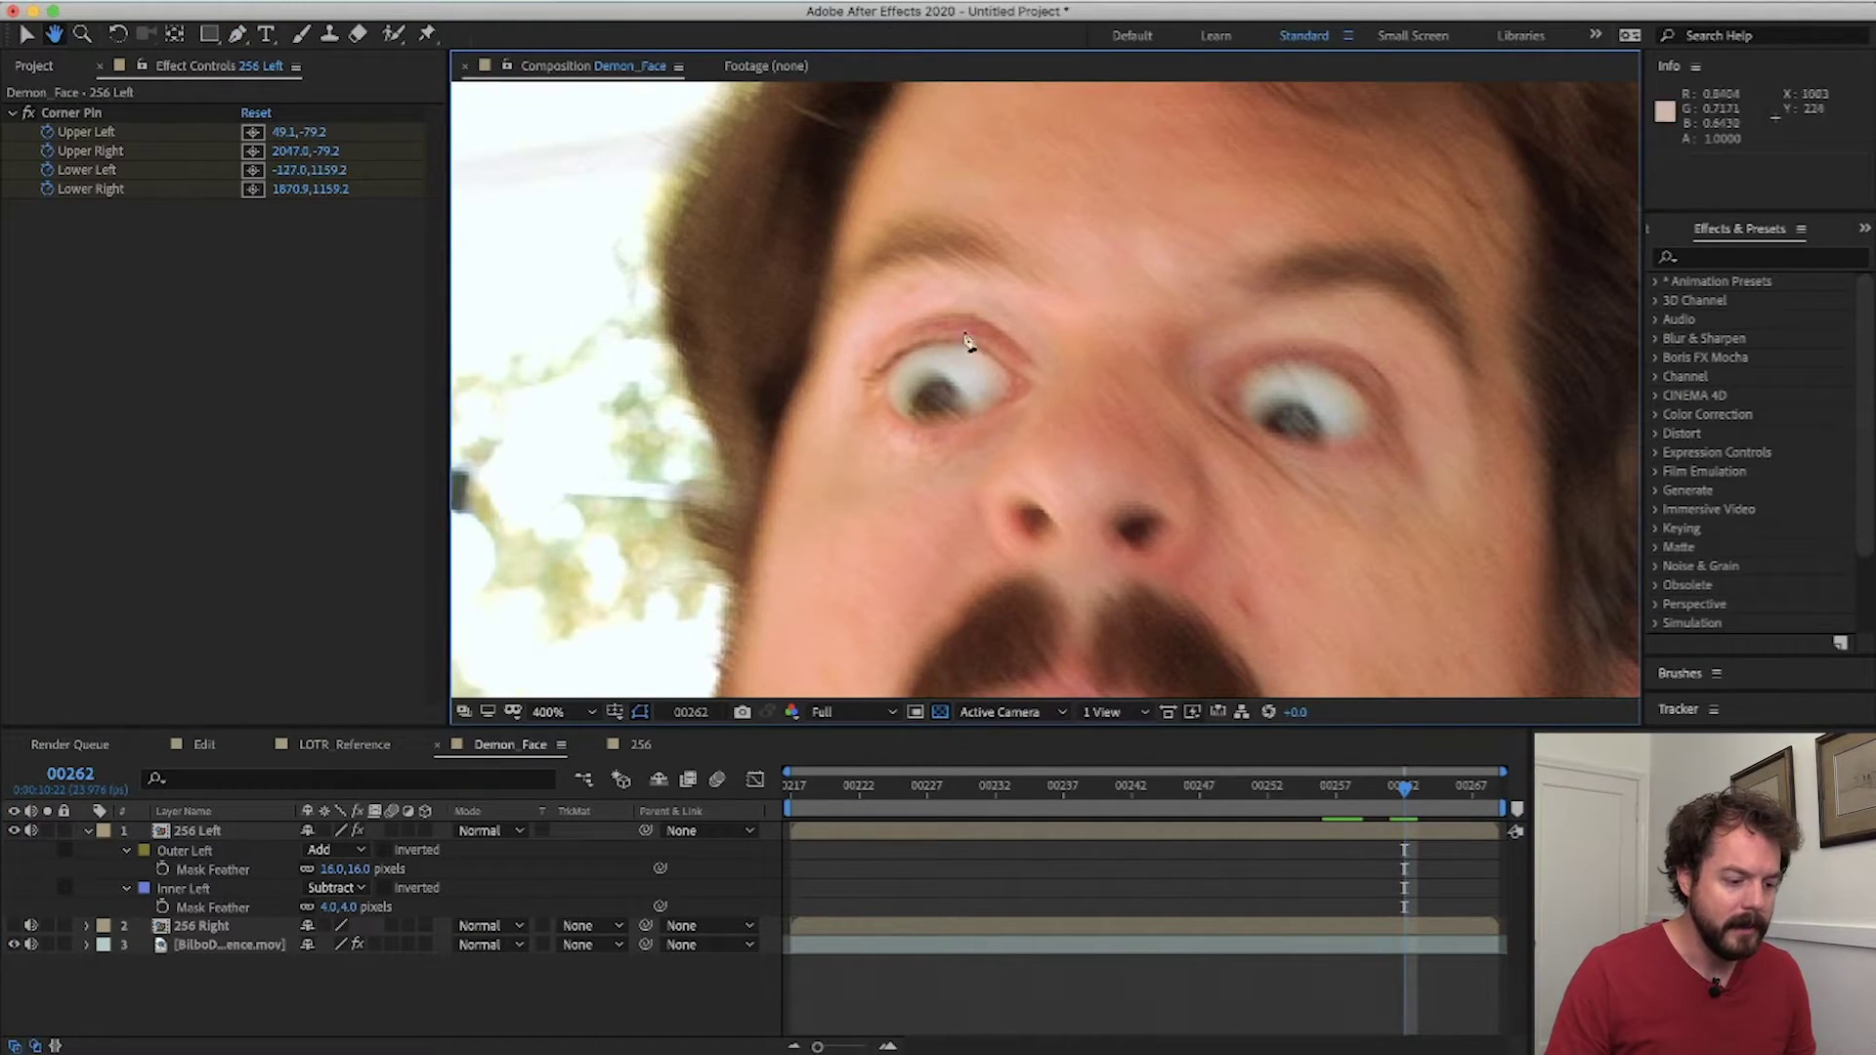
{"action": "left_click", "coordinate": [387, 831]}
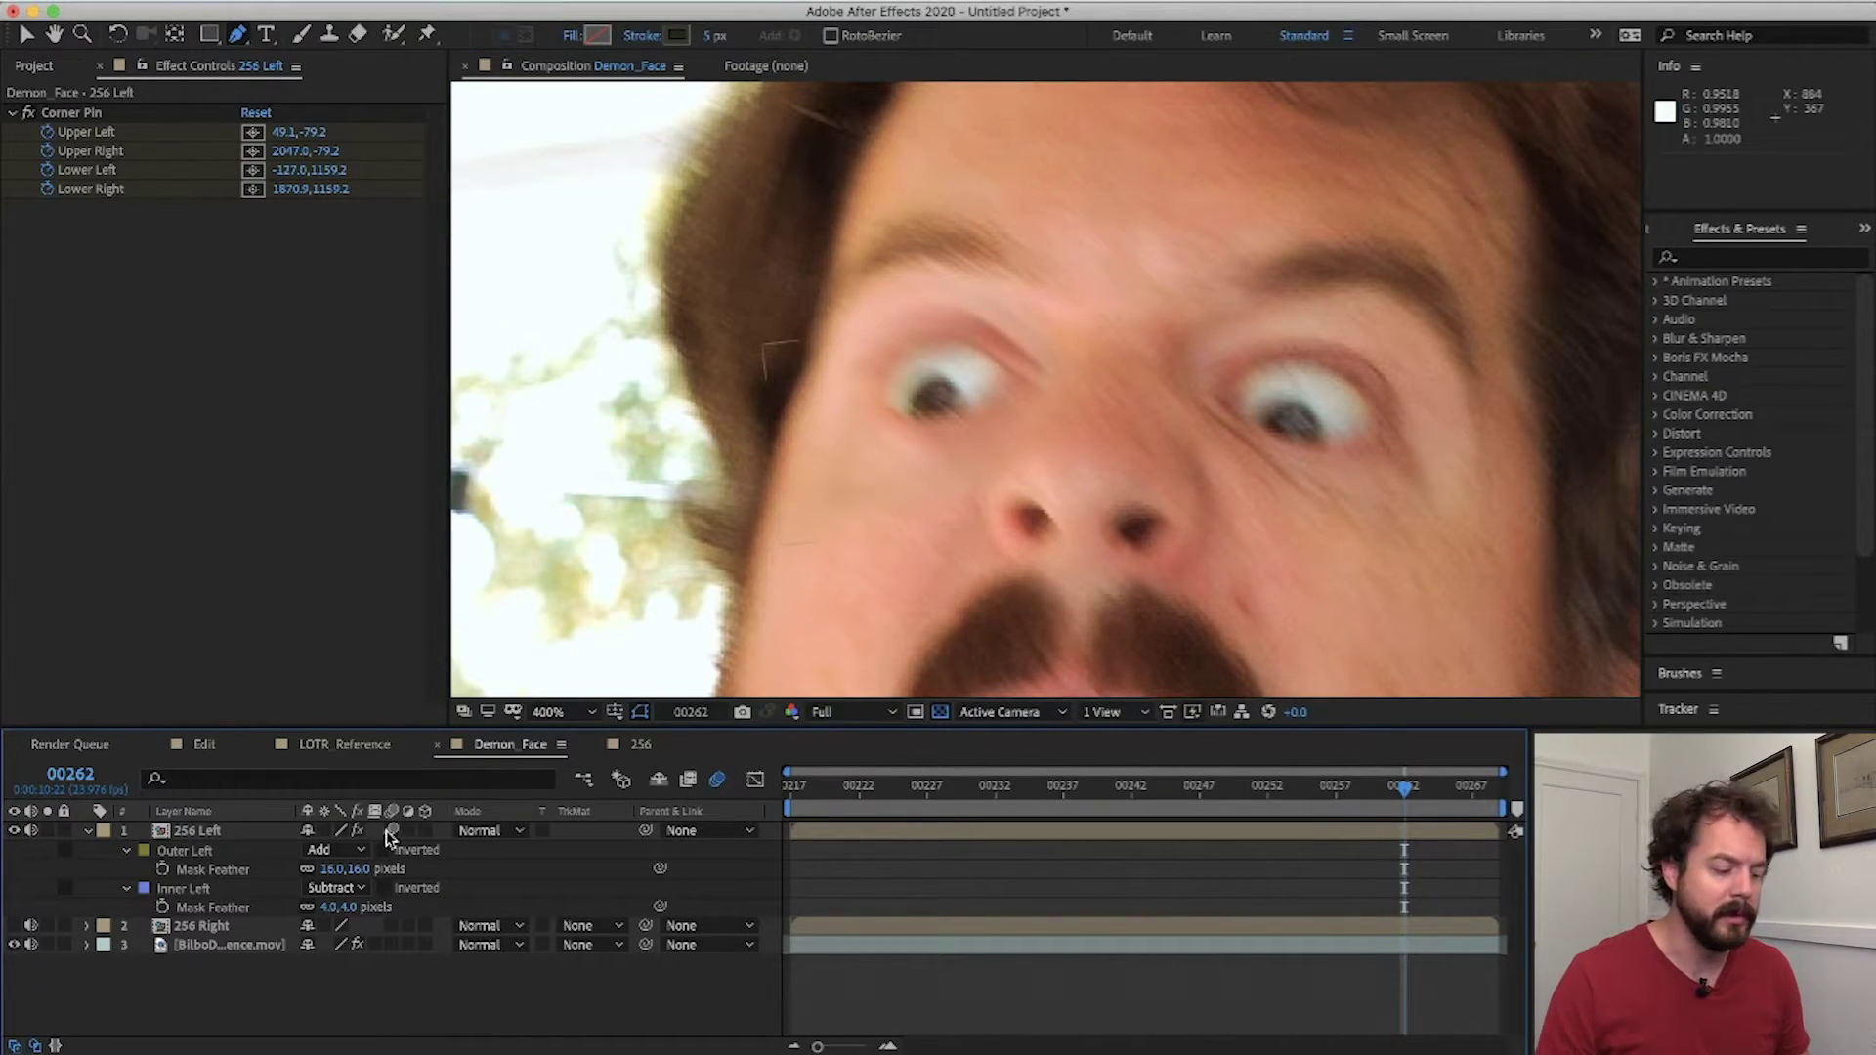
{"action": "left_click", "coordinate": [232, 838]}
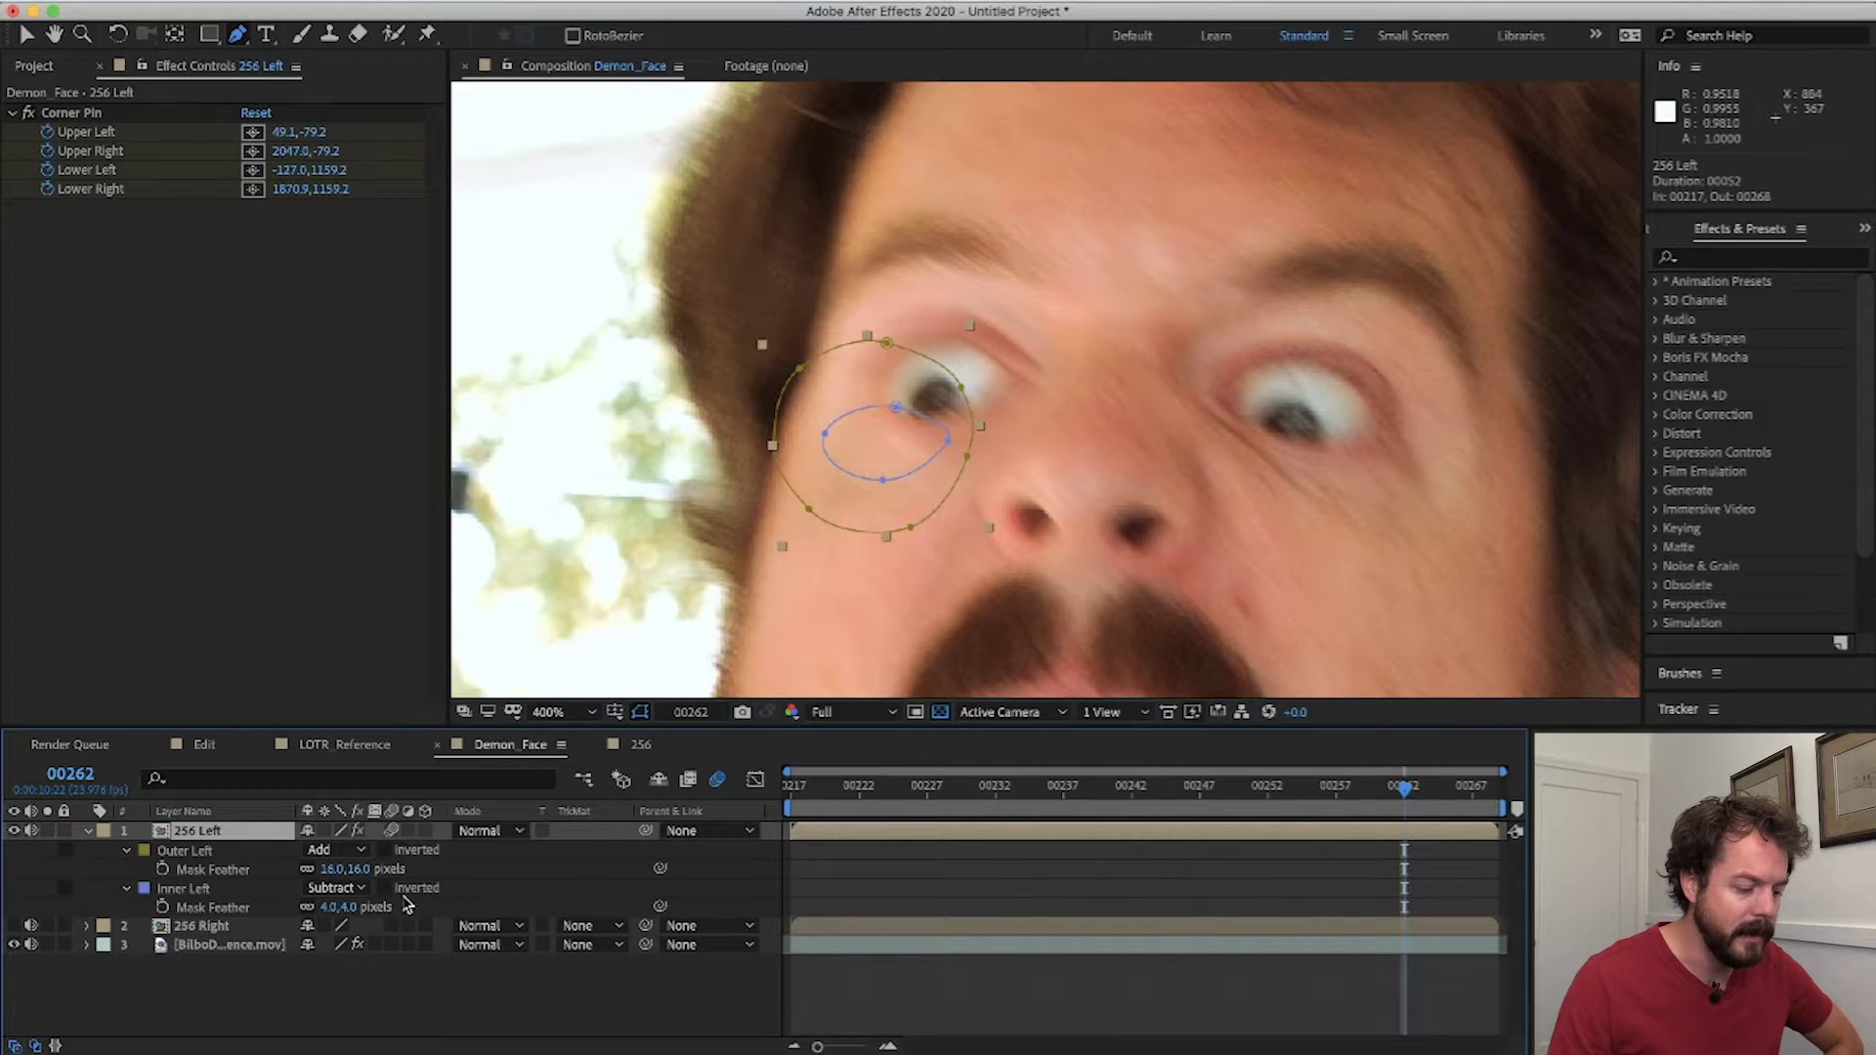
{"action": "left_click", "coordinate": [392, 925]}
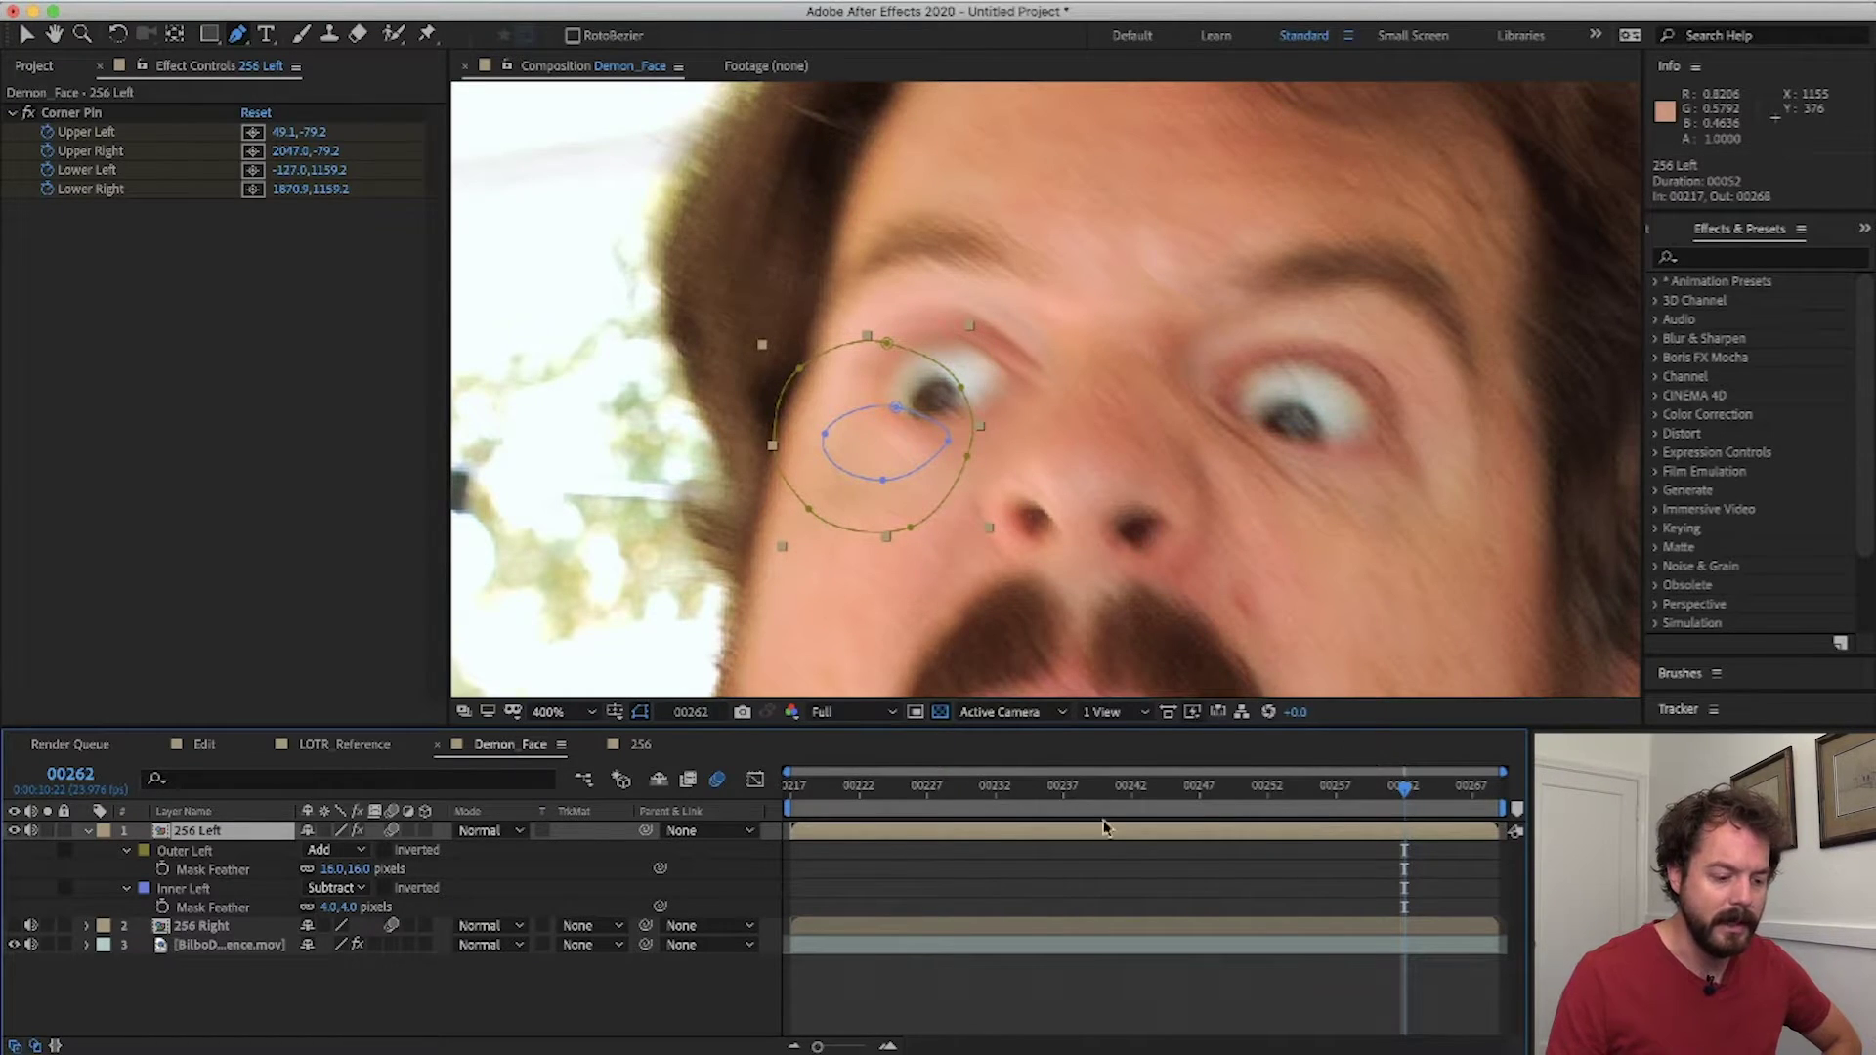
{"action": "left_click", "coordinate": [337, 1011]}
- Compare the left eye with and without the 256 Left layer at frames 262 and 267, also checking frame 260
{"action": "left_click", "coordinate": [14, 831]}
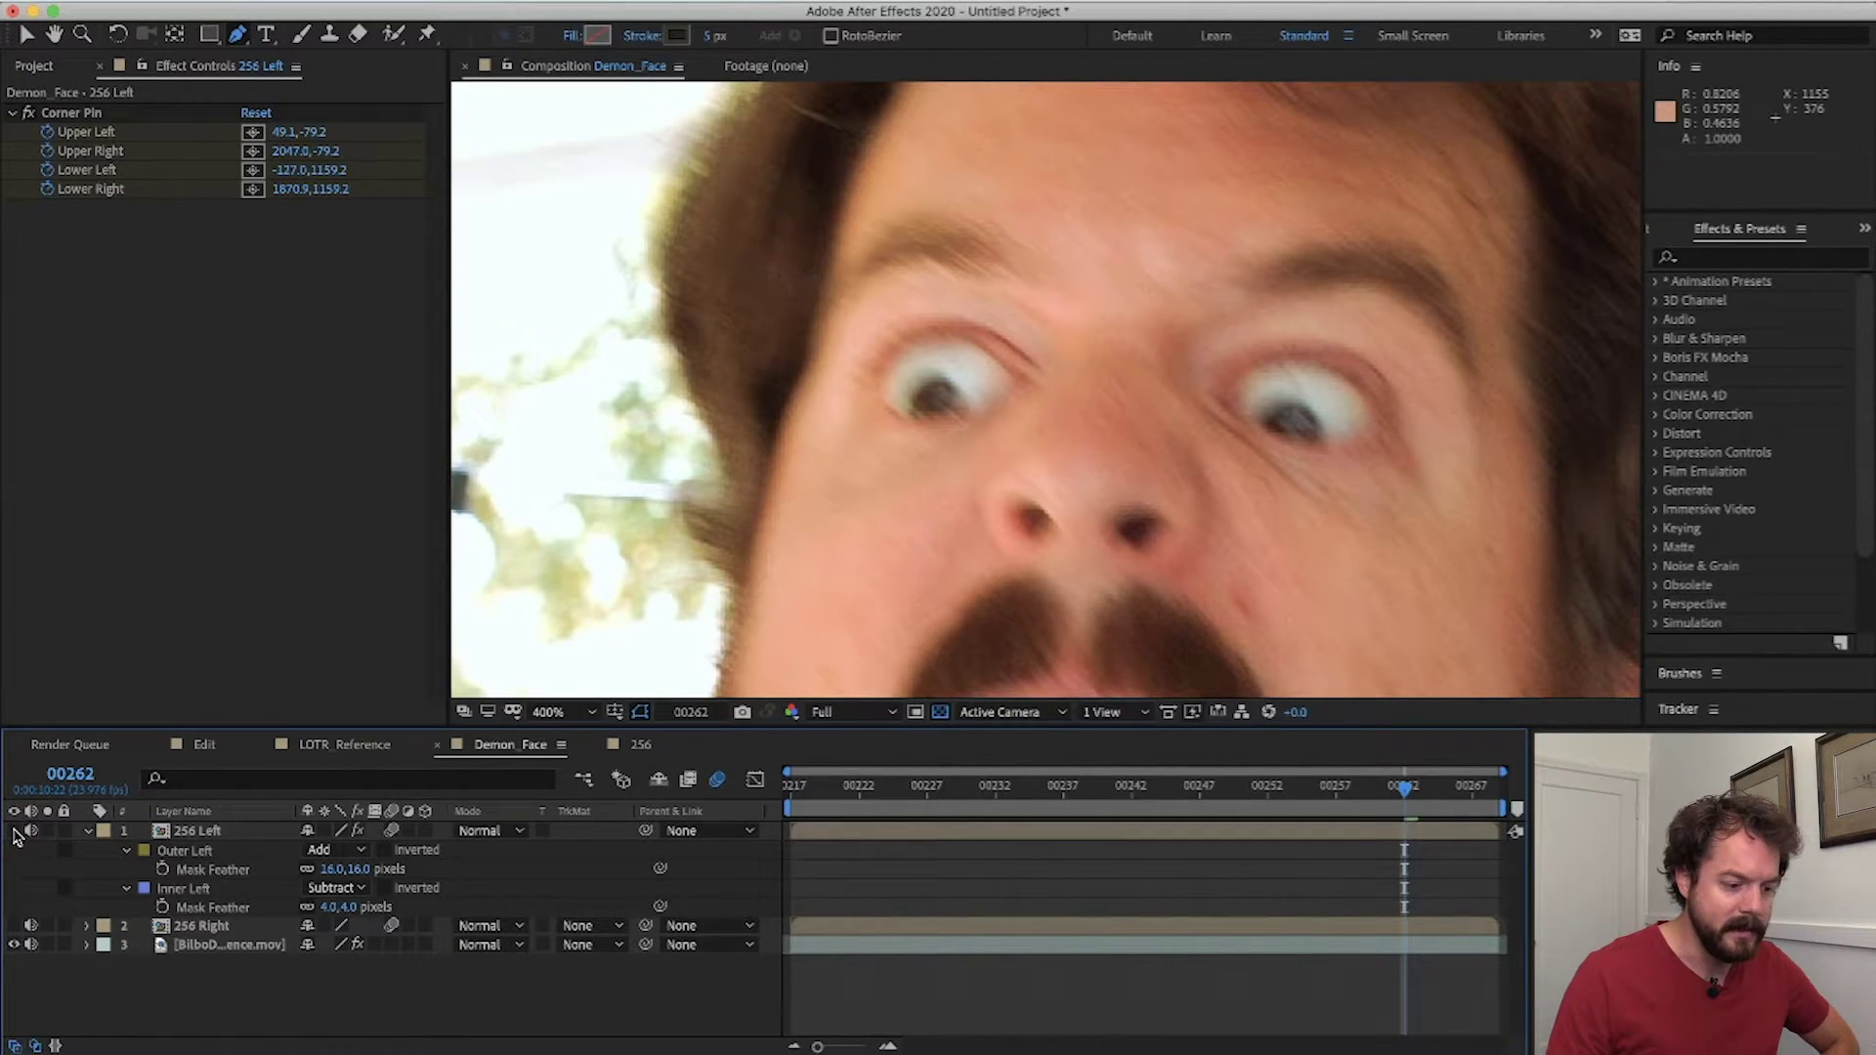
{"action": "left_click", "coordinate": [14, 831]}
{"action": "left_click", "coordinate": [14, 831]}
{"action": "left_click", "coordinate": [14, 831]}
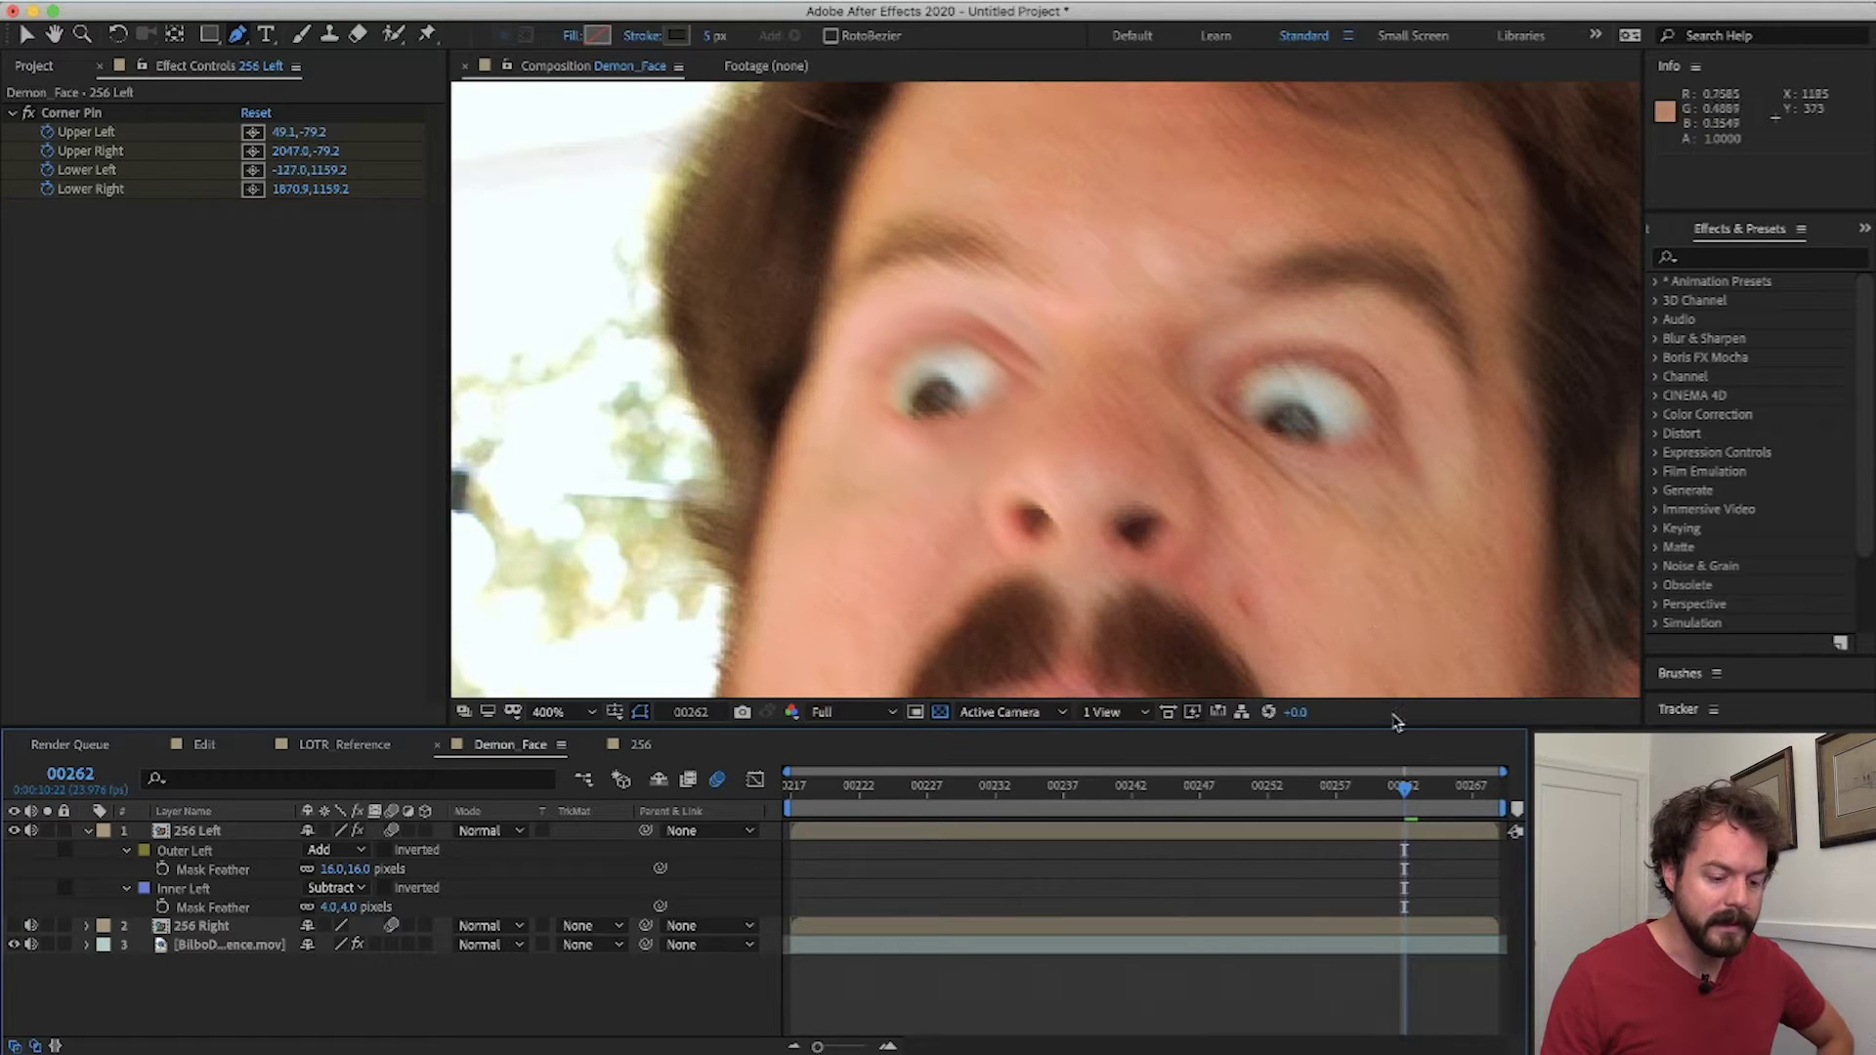
{"action": "left_click_drag", "start_coordinate": [1402, 787], "coordinate": [1374, 792]}
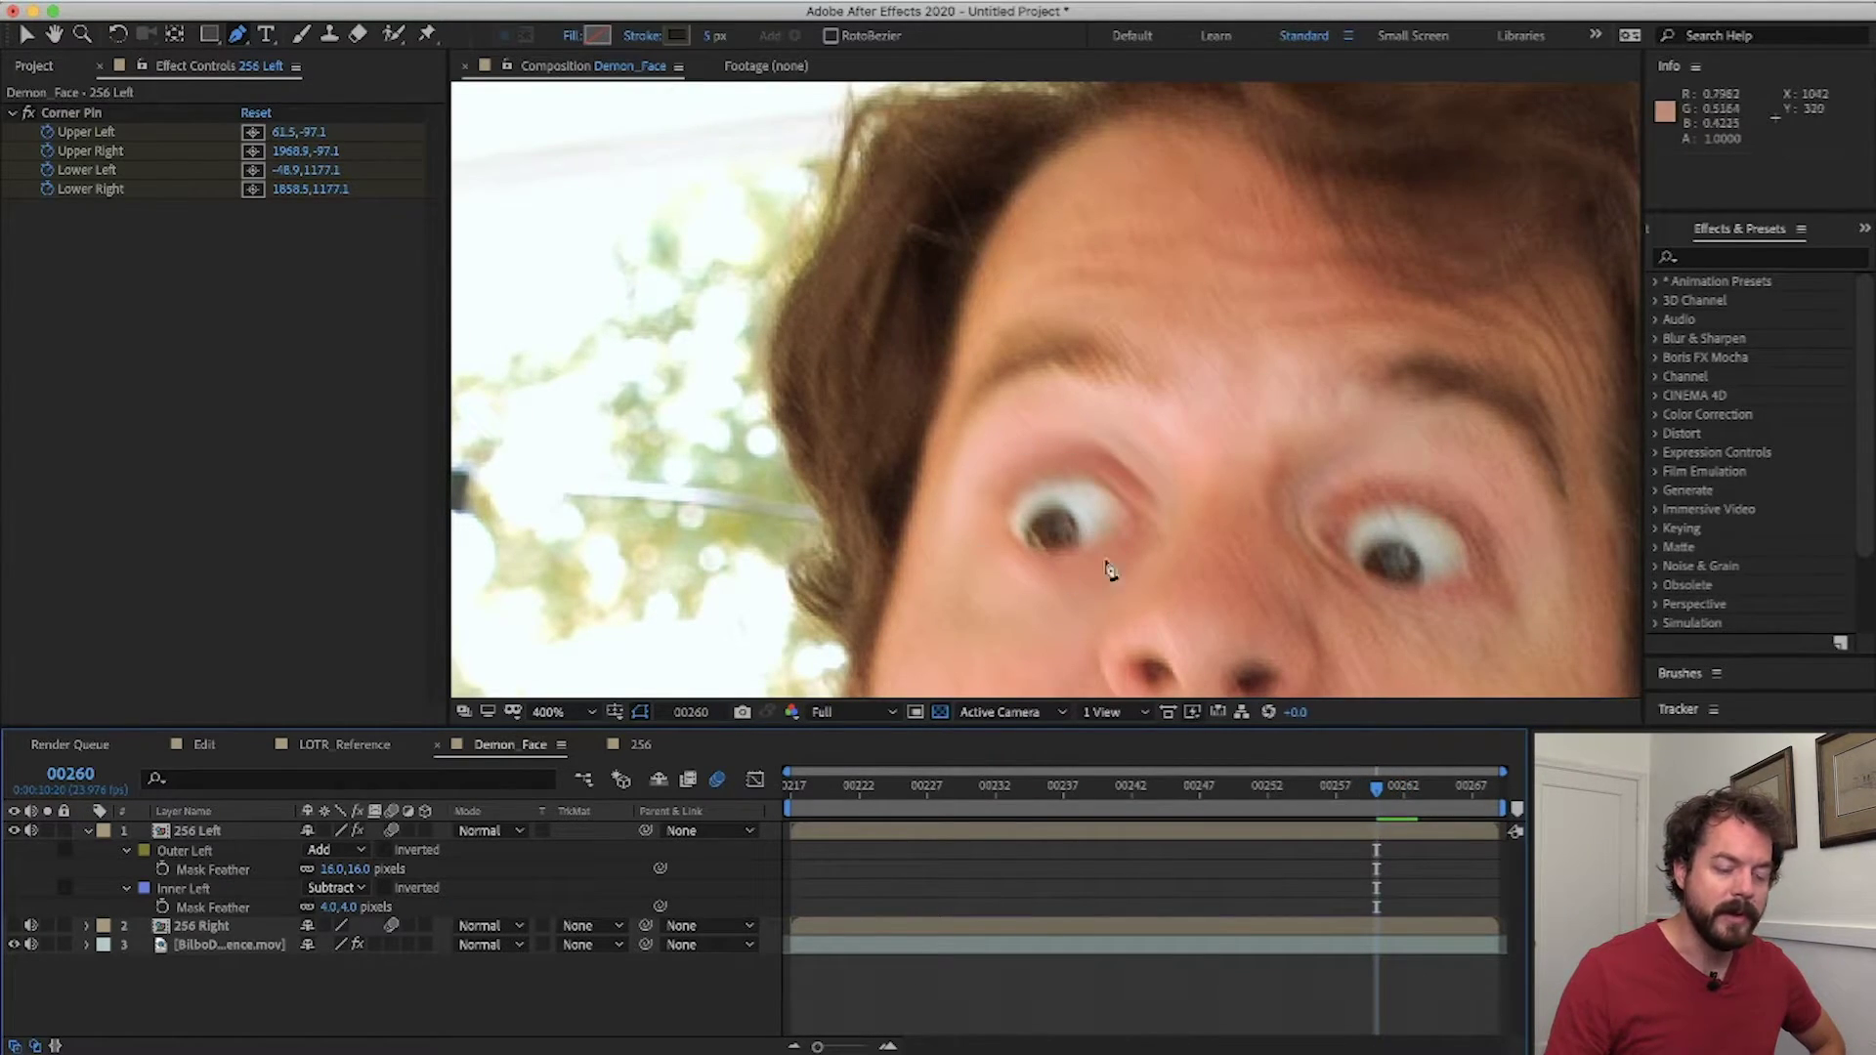
{"action": "left_click_drag", "start_coordinate": [1428, 799], "coordinate": [1482, 801]}
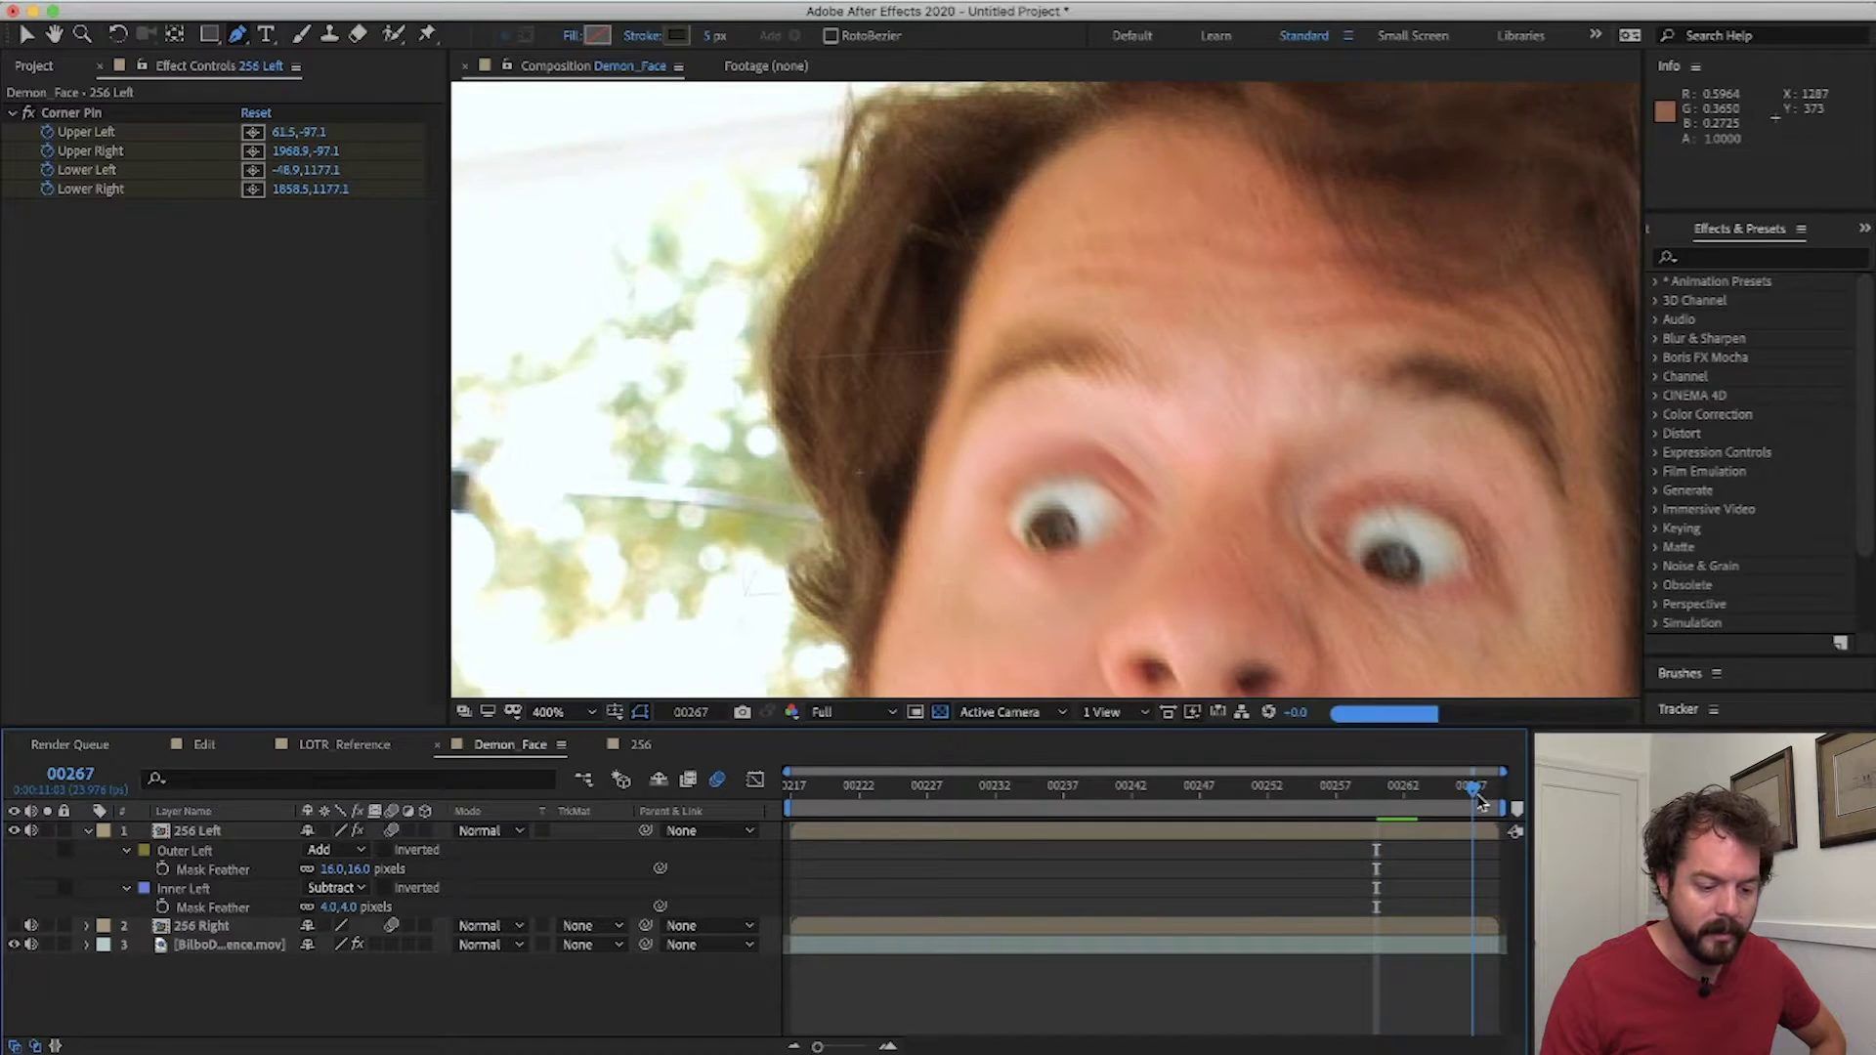
{"action": "left_click", "coordinate": [13, 831]}
{"action": "left_click", "coordinate": [13, 830]}
{"action": "left_click", "coordinate": [14, 830]}
{"action": "left_click", "coordinate": [14, 831]}
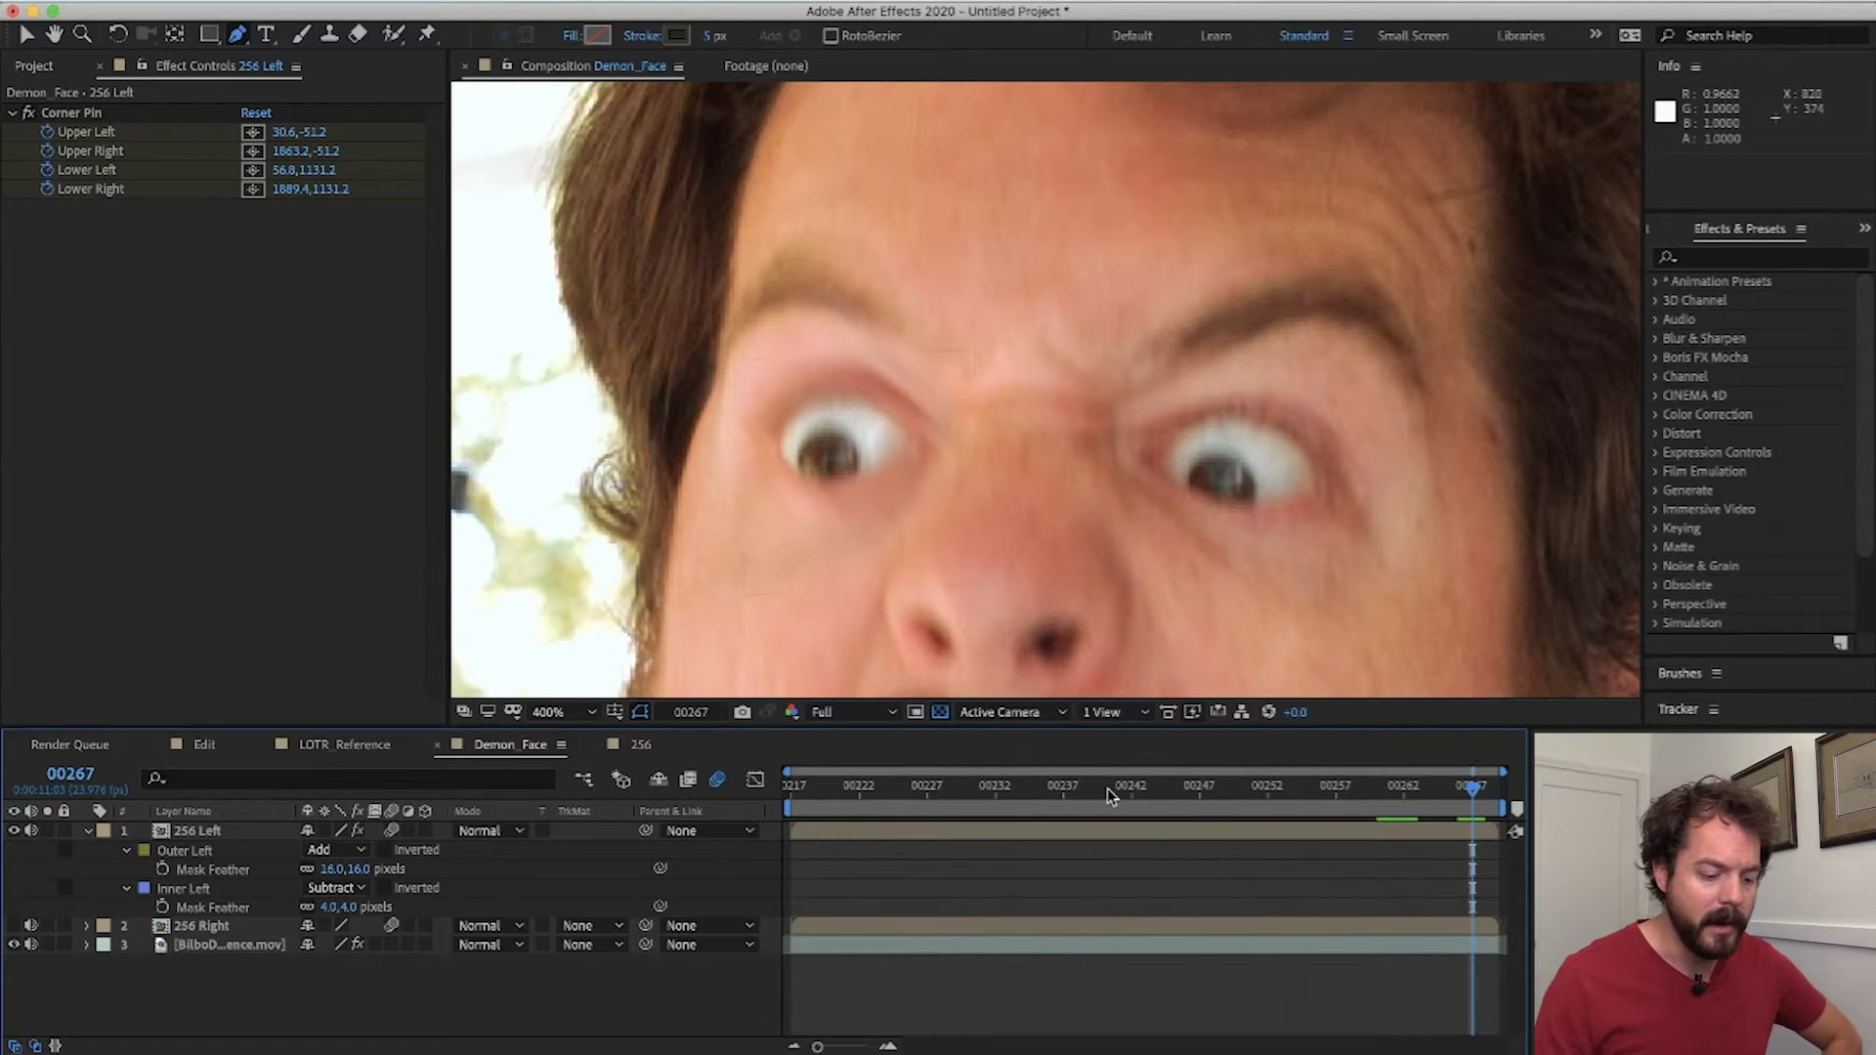
- Set the 256 Left layer's blending mode to Multiply while viewing the left eye at frame 258
{"action": "left_click", "coordinate": [1349, 787]}
{"action": "left_click", "coordinate": [562, 711]}
{"action": "left_click", "coordinate": [569, 737]}
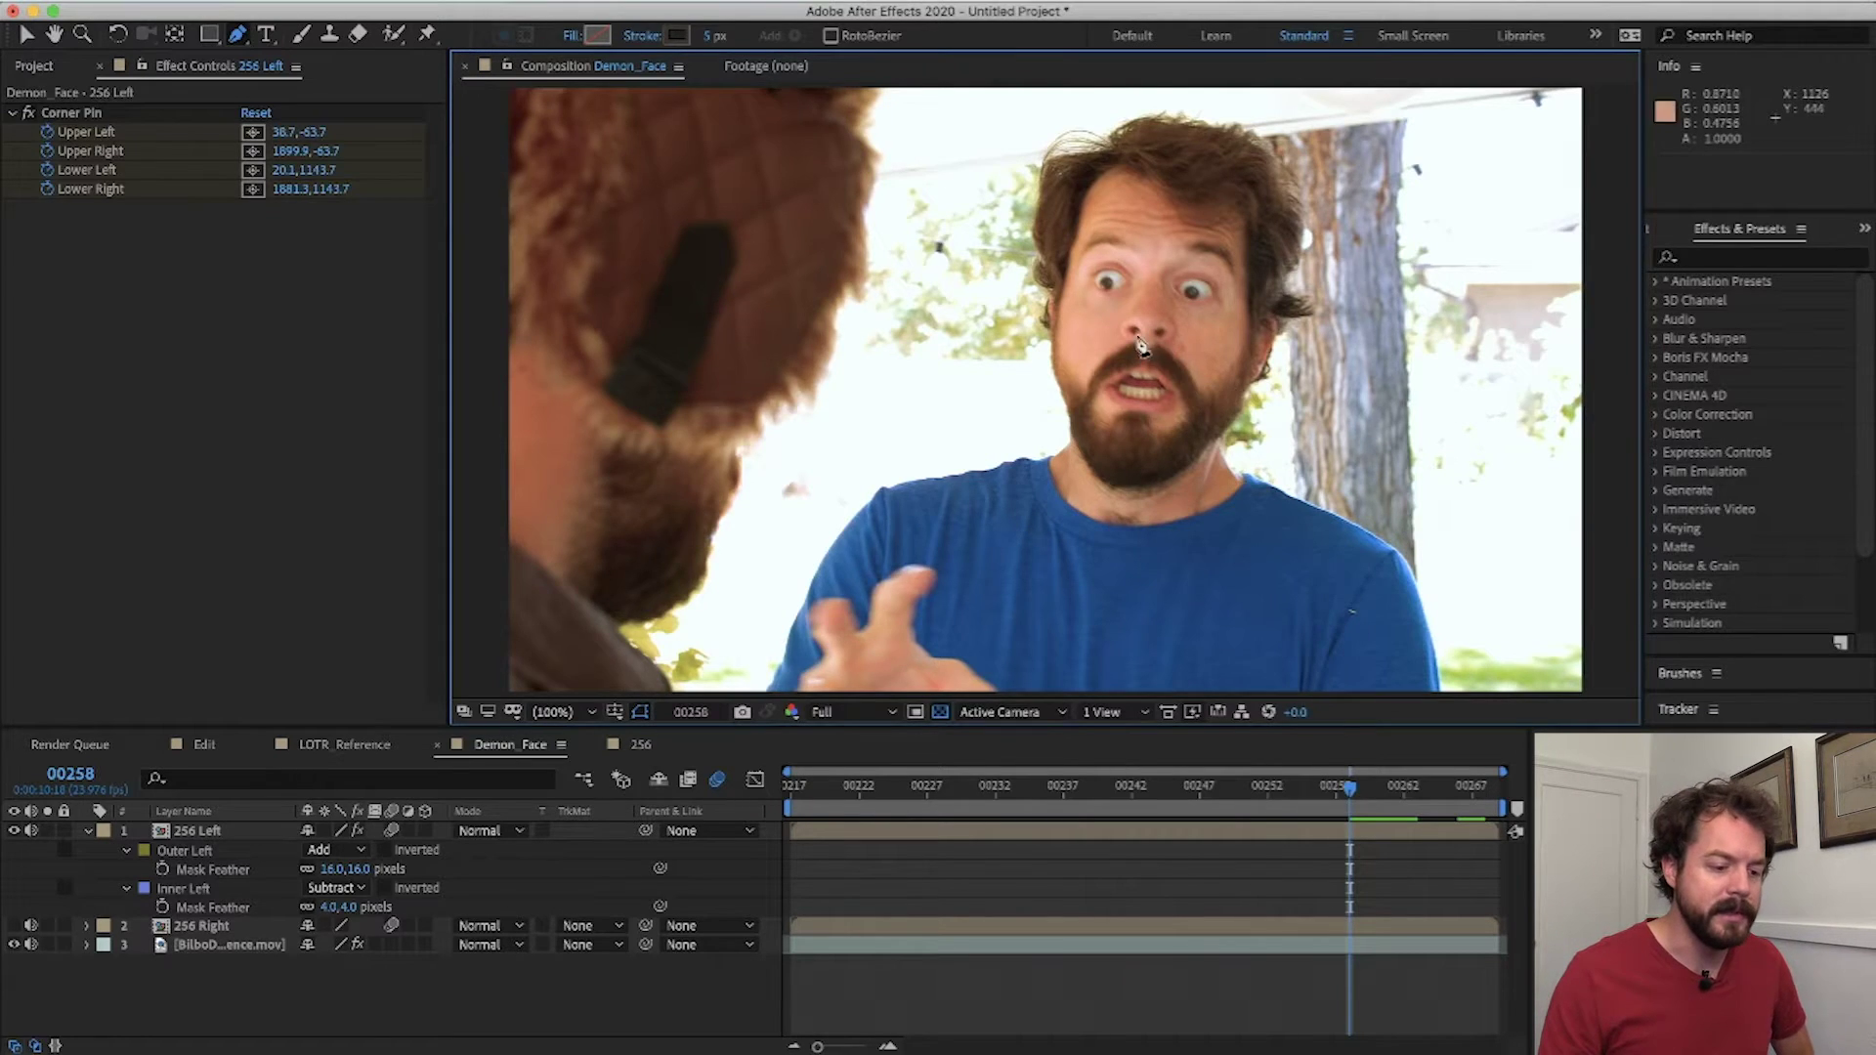
{"action": "scroll", "coordinate": [1189, 281], "scroll_direction": "up", "scroll_amount": 3}
{"action": "left_click_drag", "start_coordinate": [1231, 245], "coordinate": [935, 459]}
{"action": "left_click_drag", "start_coordinate": [1299, 127], "coordinate": [1029, 628]}
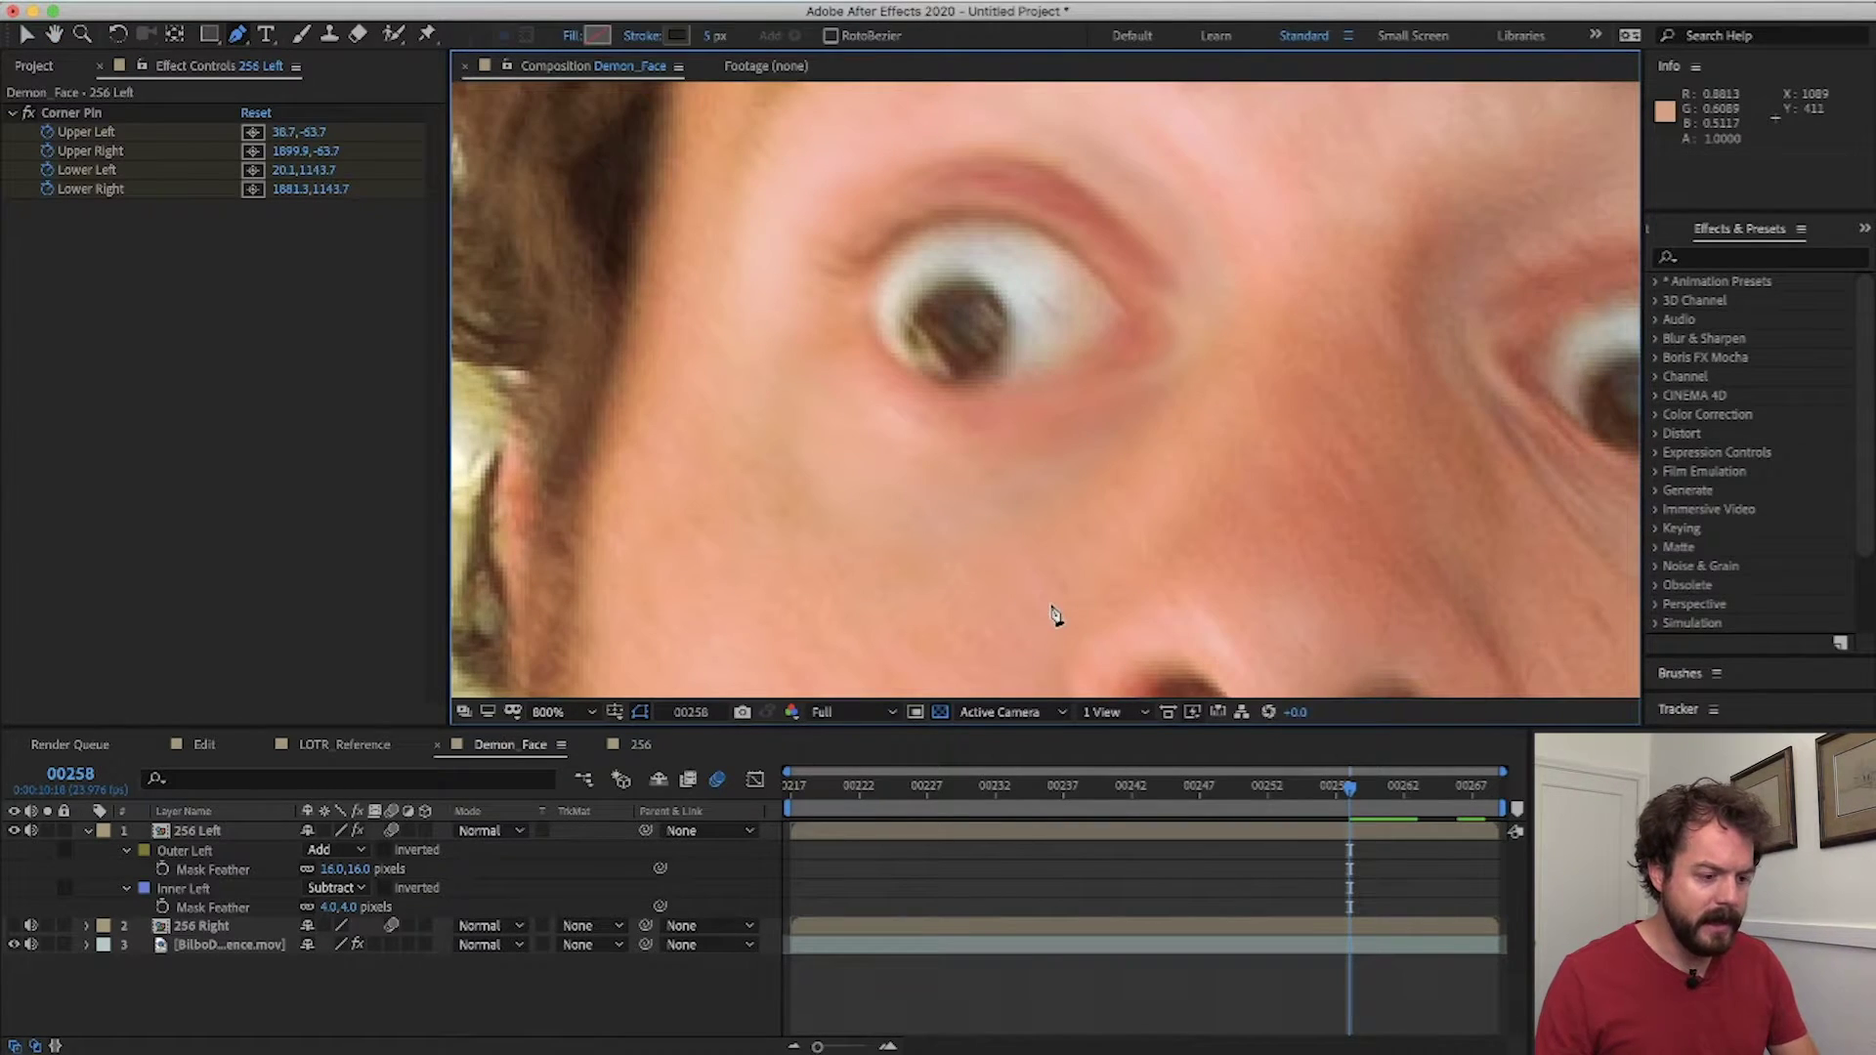
{"action": "key", "text": "v"}
{"action": "left_click_drag", "start_coordinate": [1082, 356], "coordinate": [1098, 406]}
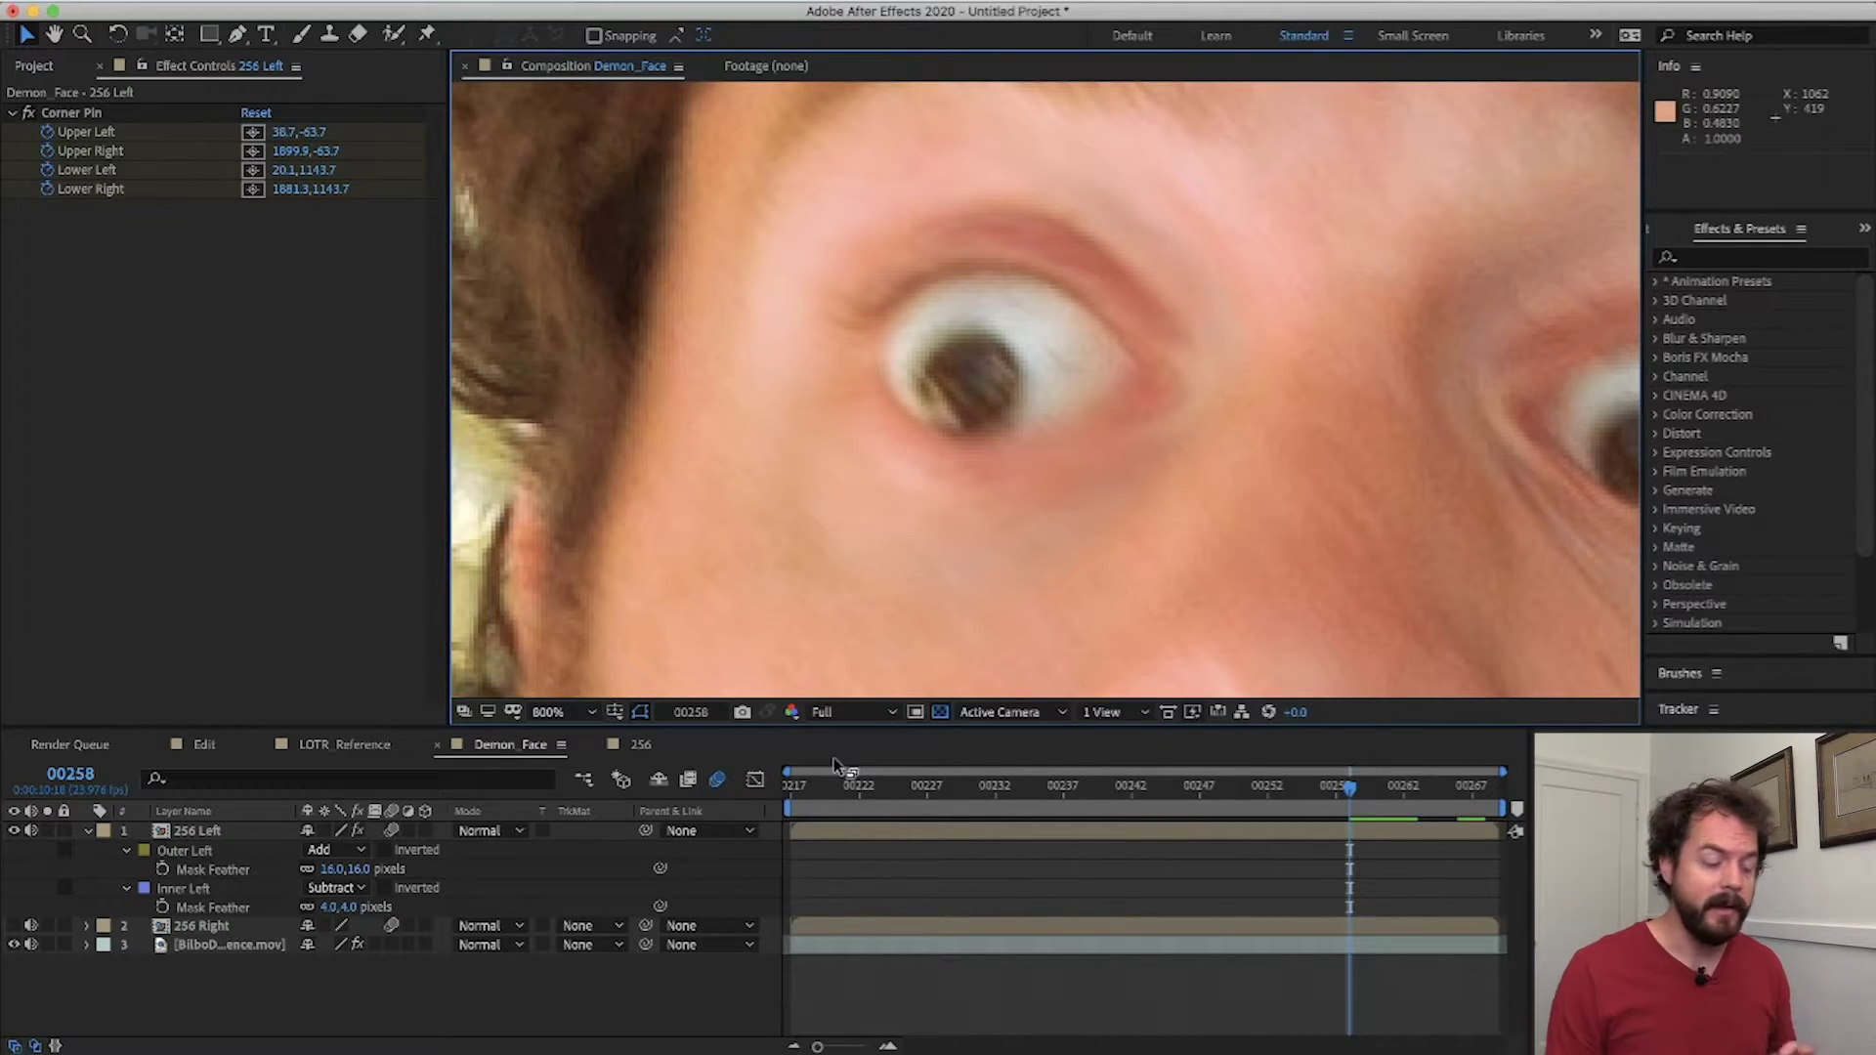
{"action": "left_click", "coordinate": [235, 833]}
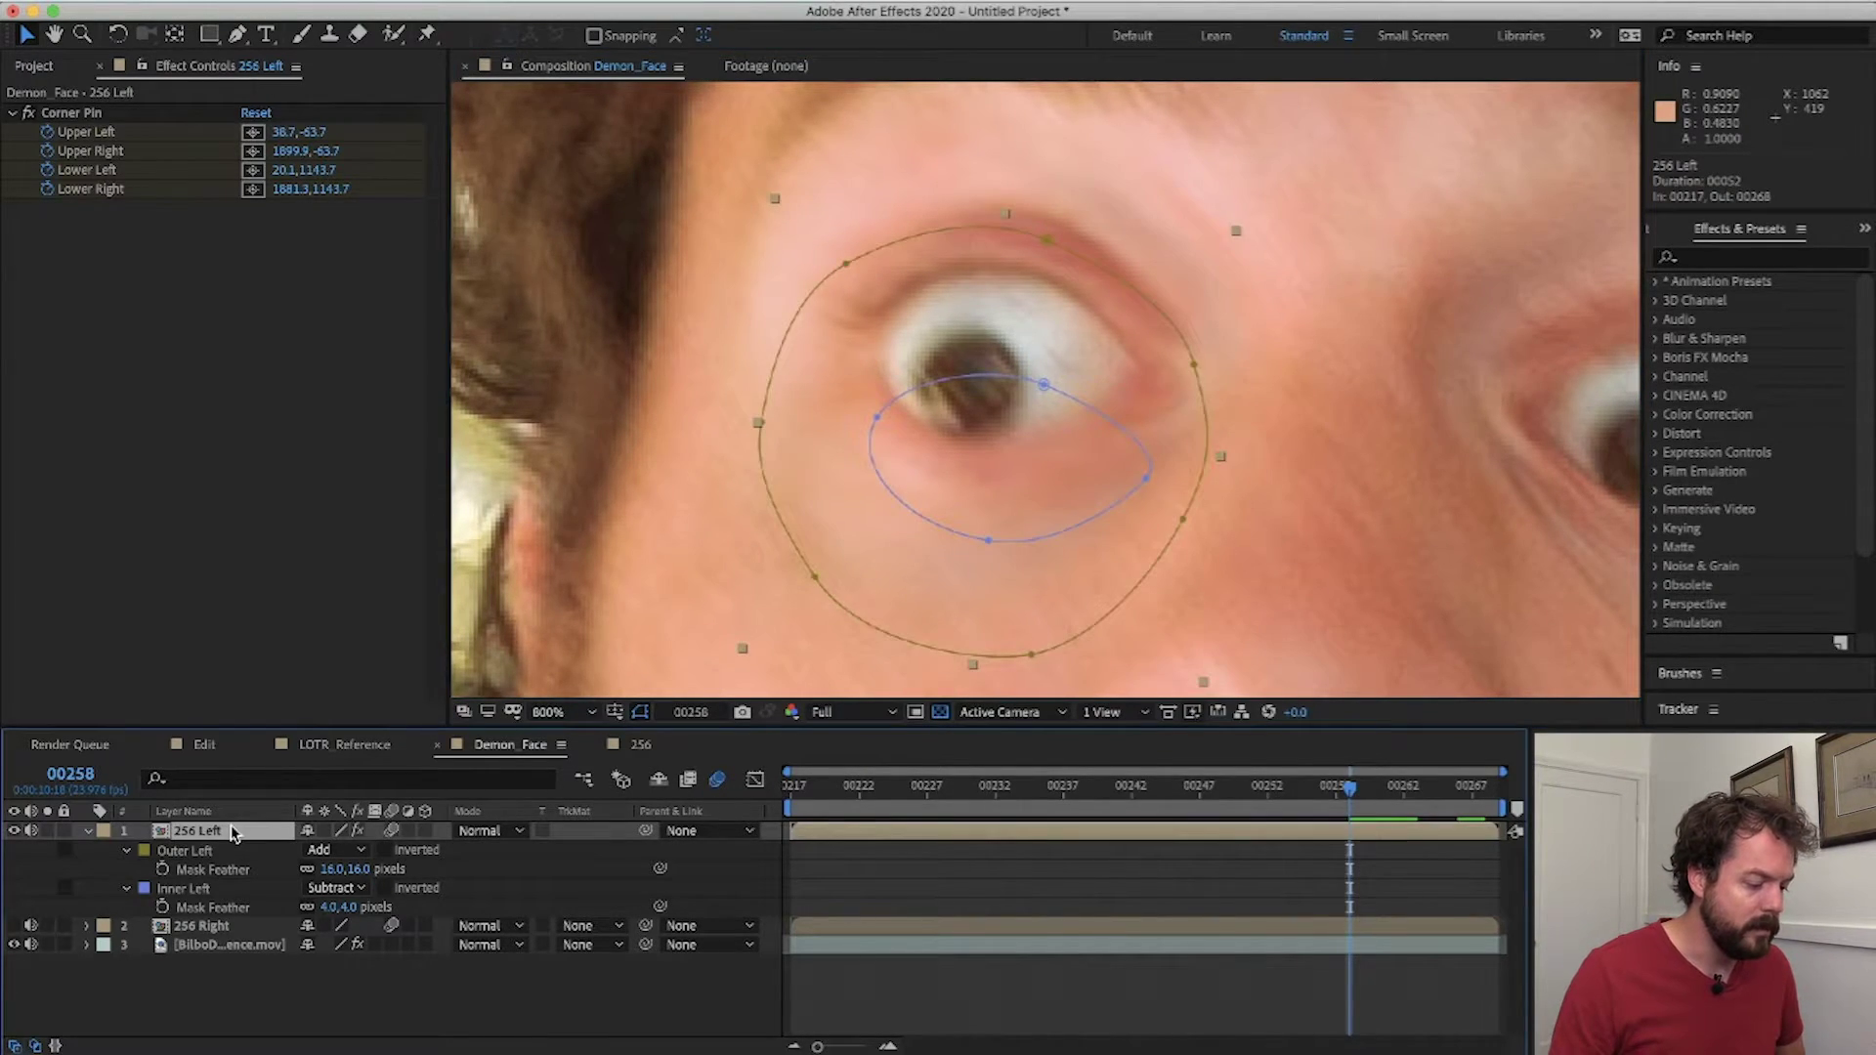
{"action": "left_click", "coordinate": [508, 833]}
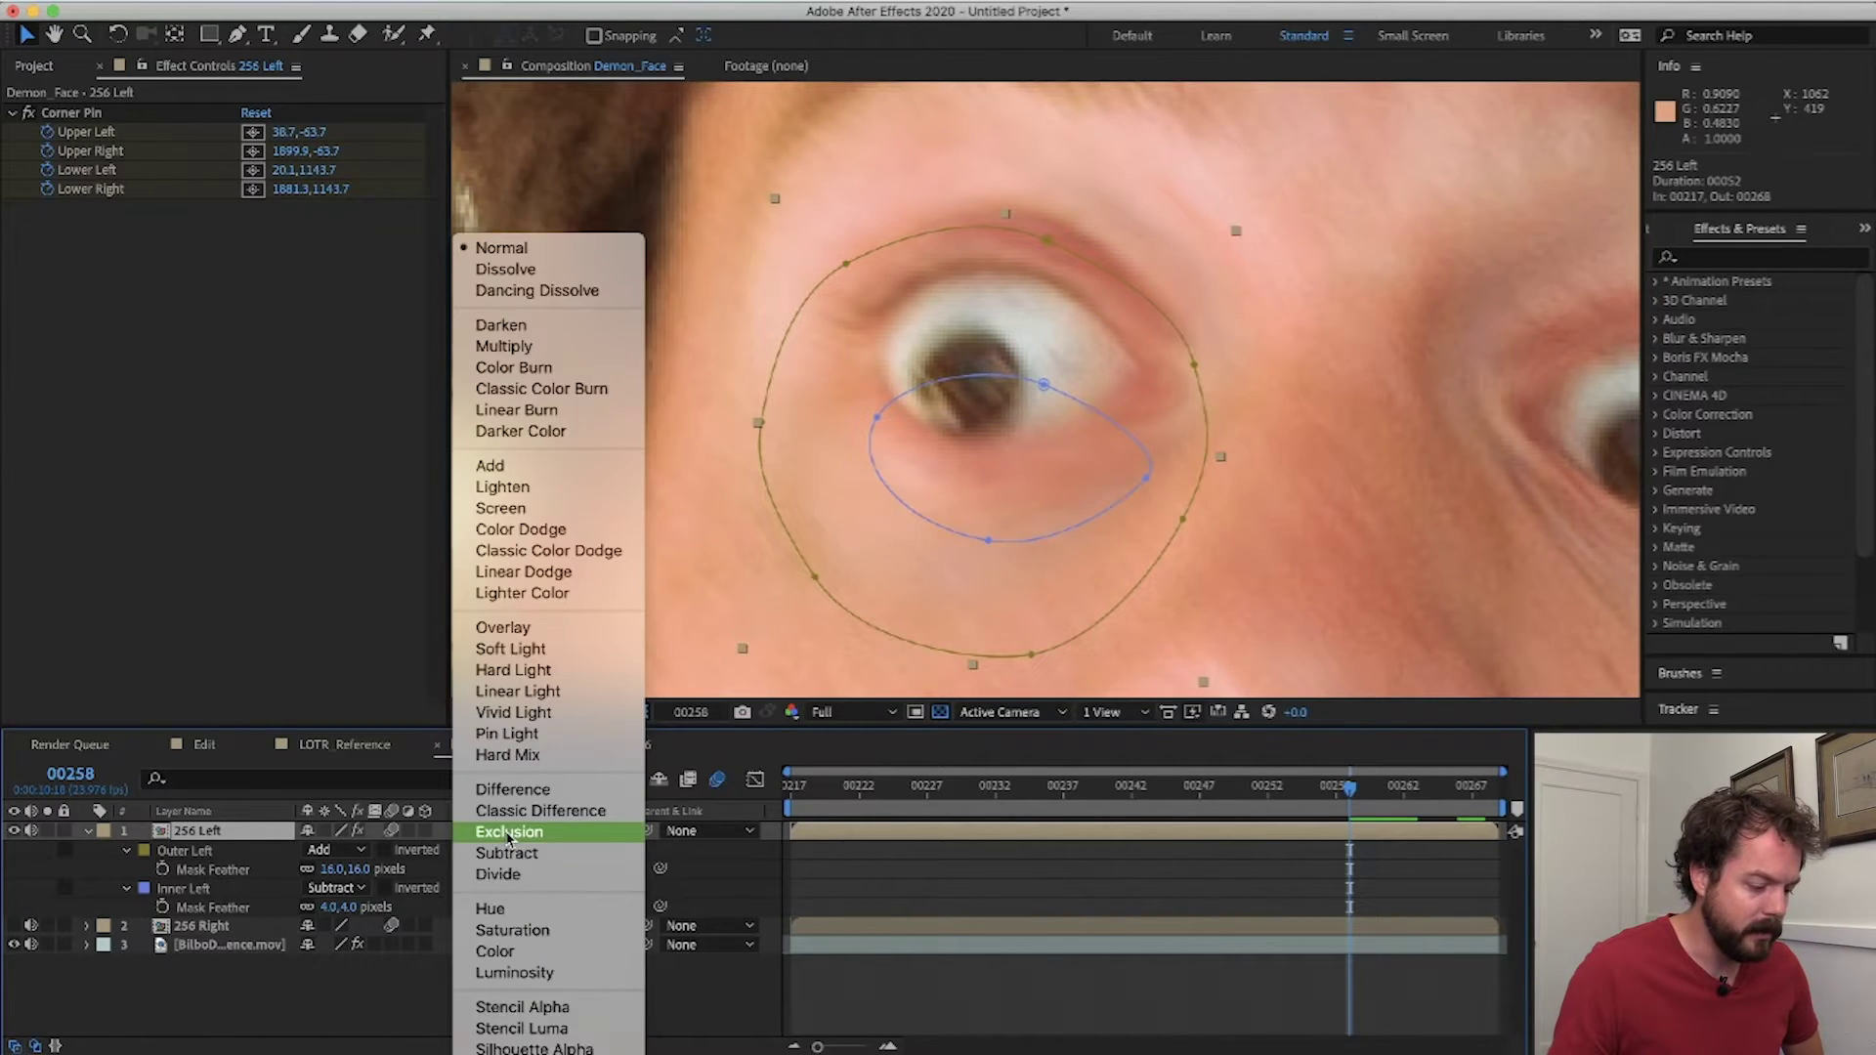
{"action": "left_click", "coordinate": [546, 351]}
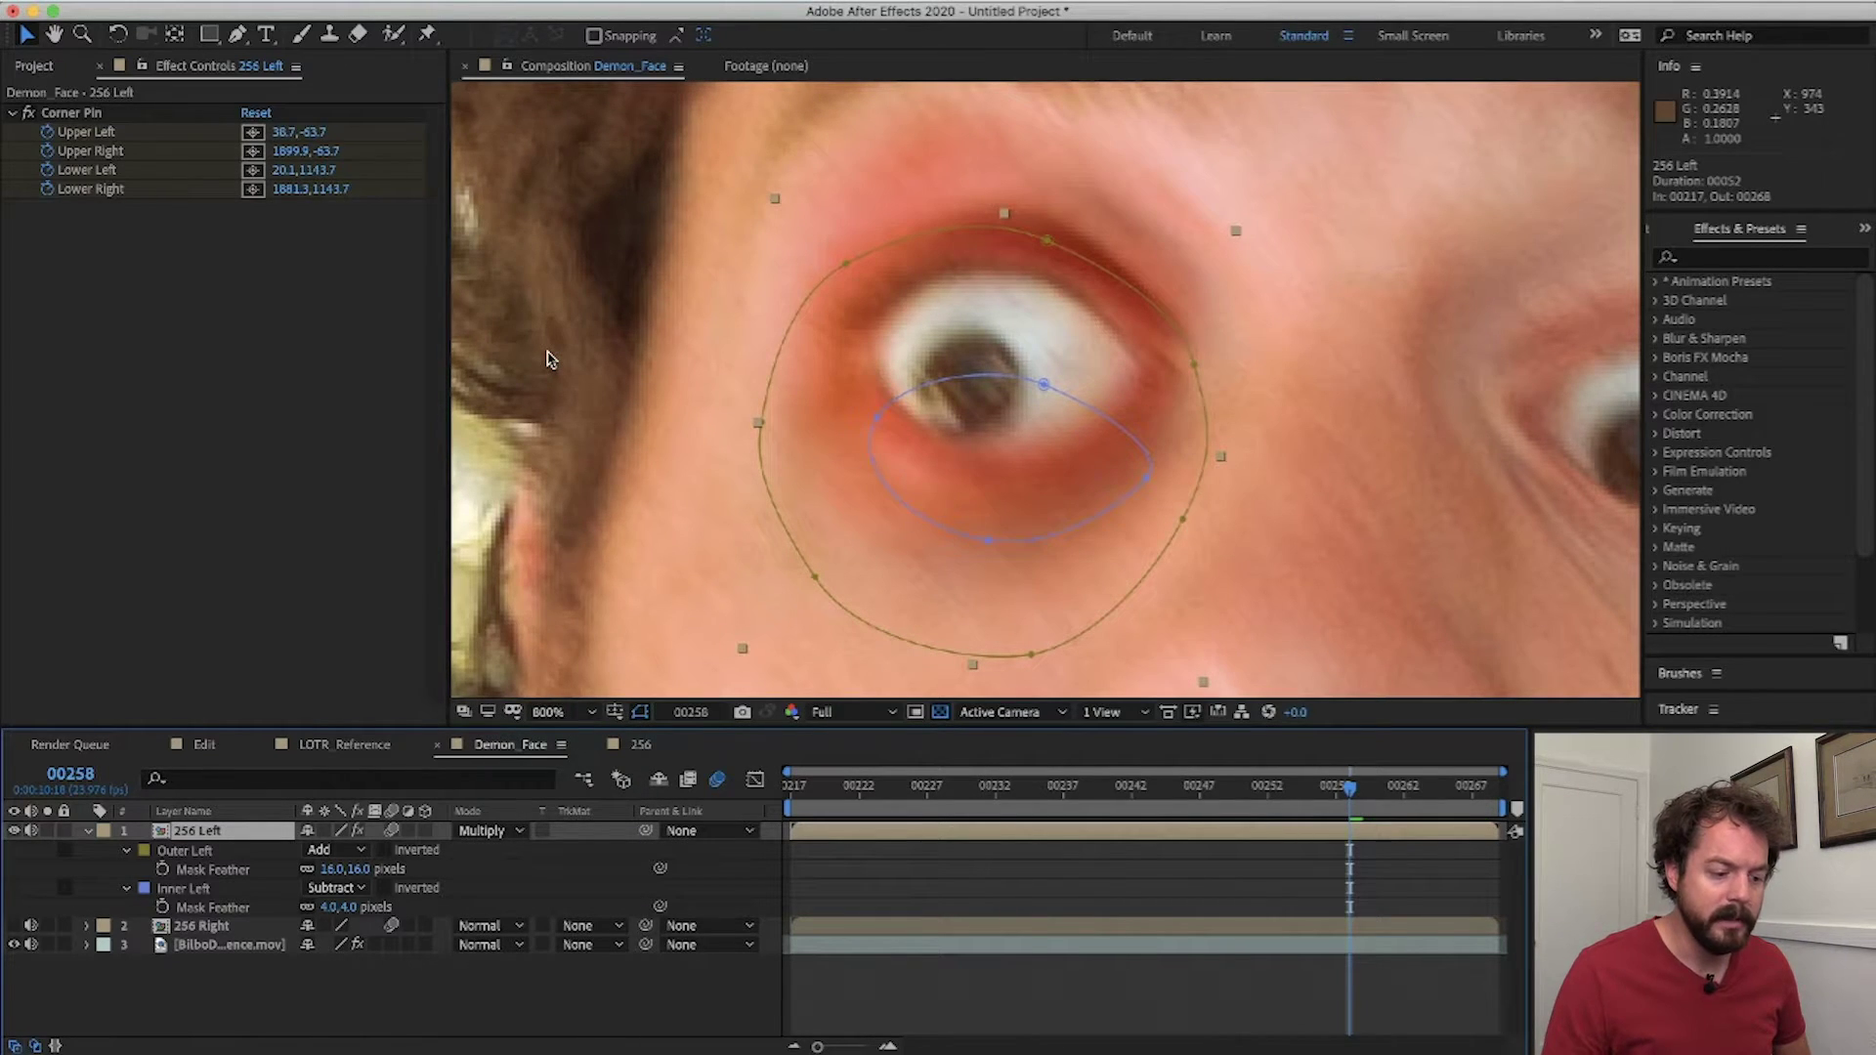
- Examine the darkened left eye at 400% and compare it with a close-up of the eyes in the LOTR_Reference composition
{"action": "left_click", "coordinate": [586, 712]}
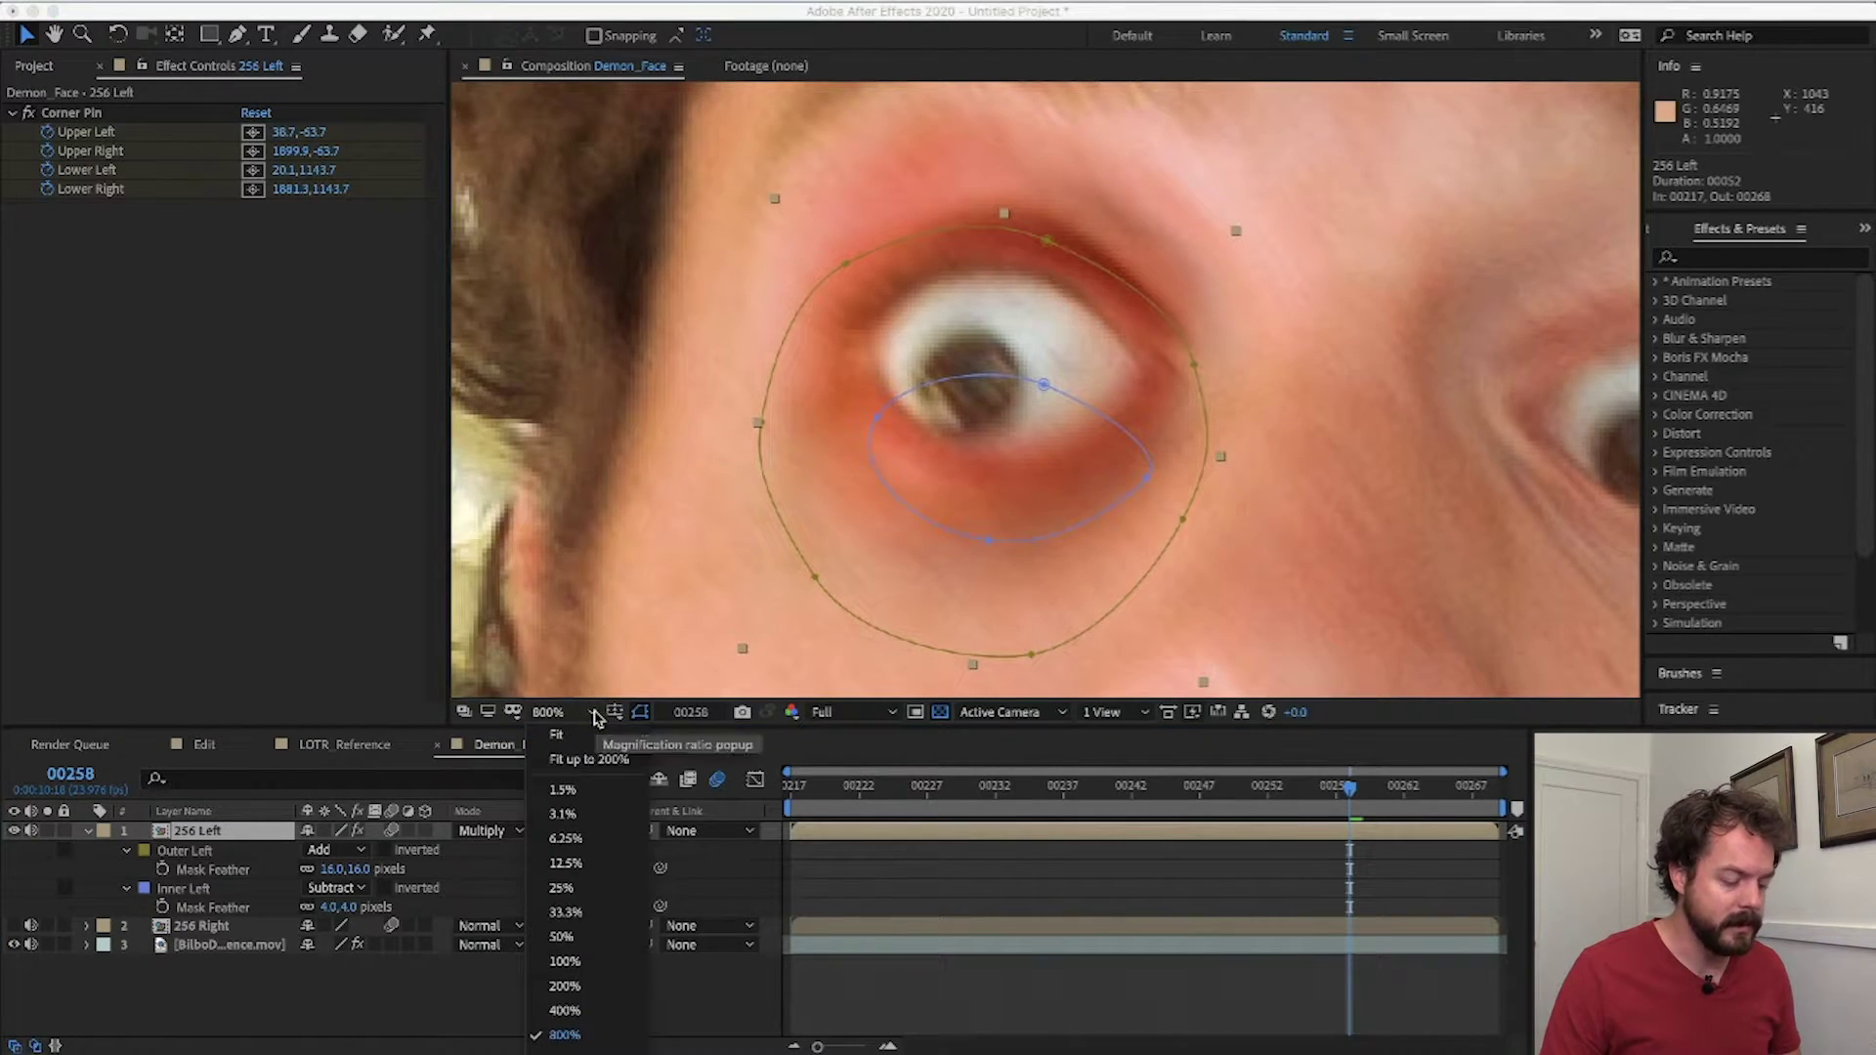
{"action": "left_click", "coordinate": [574, 987]}
{"action": "key", "text": "period"}
{"action": "left_click", "coordinate": [1141, 844]}
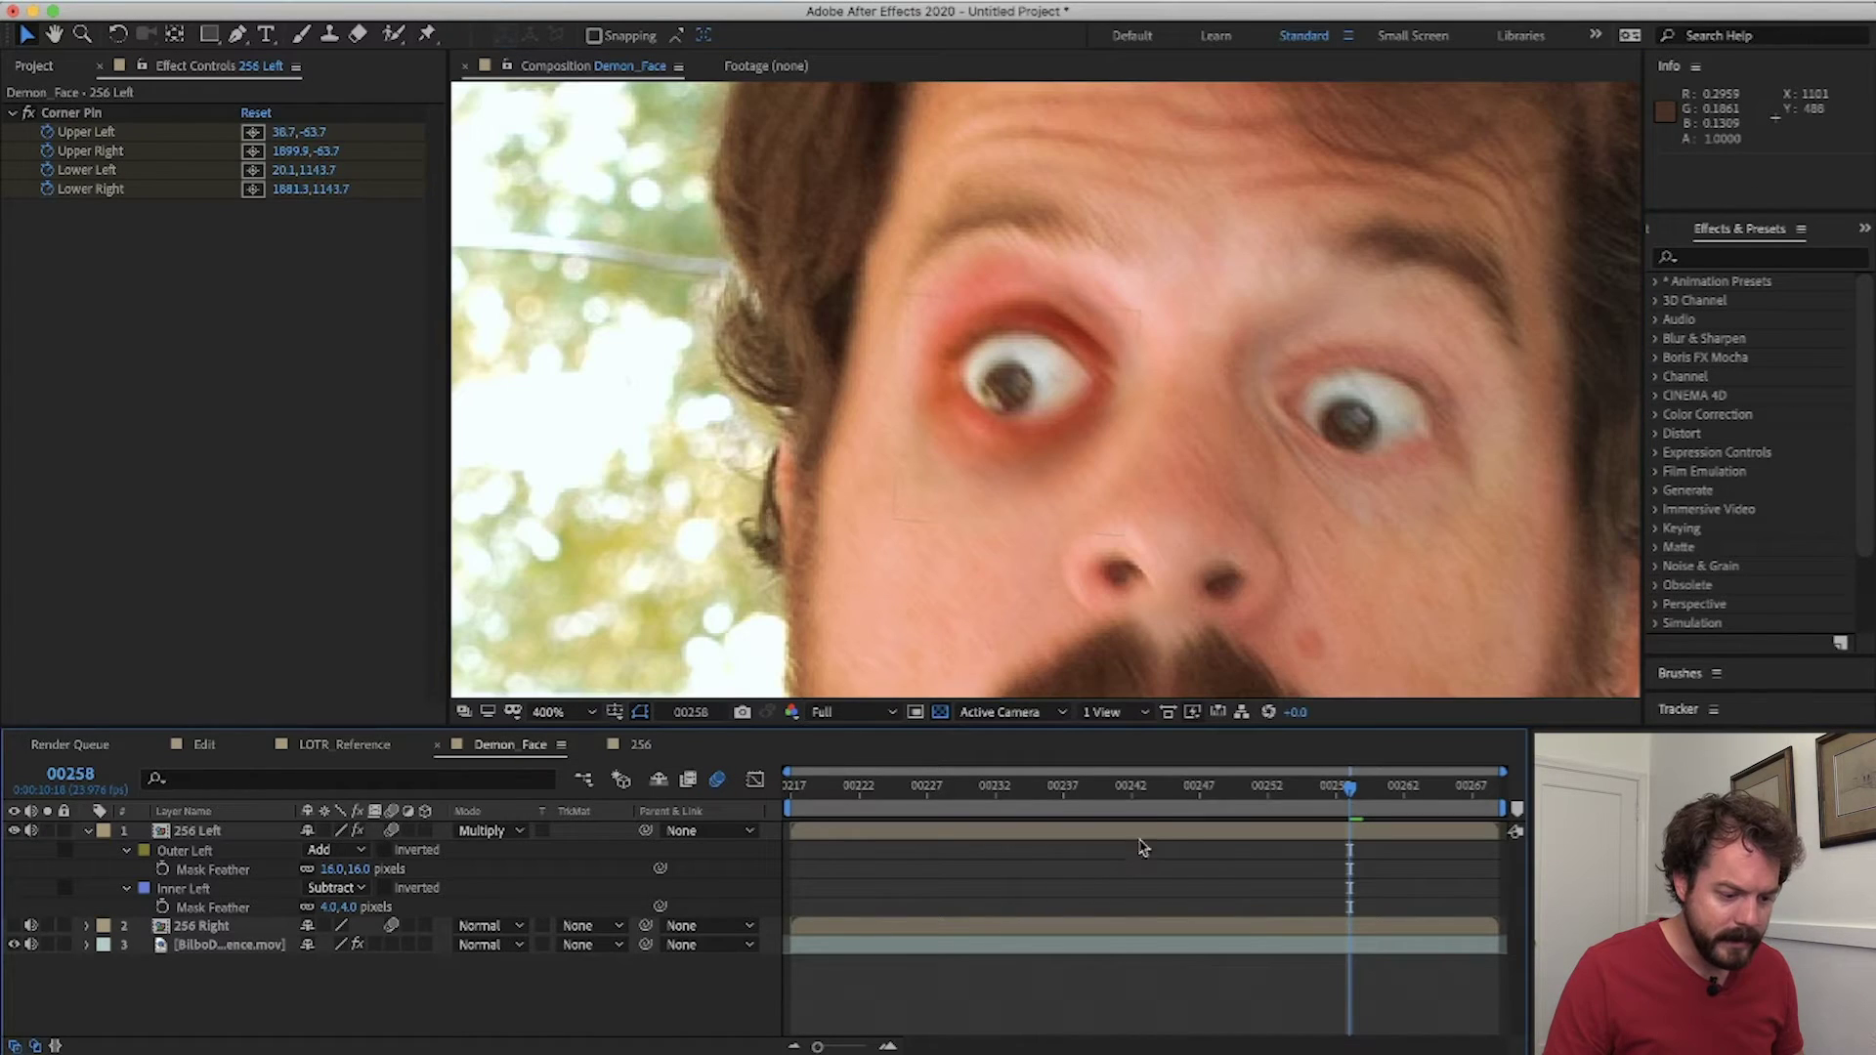
{"action": "left_click", "coordinate": [1155, 828]}
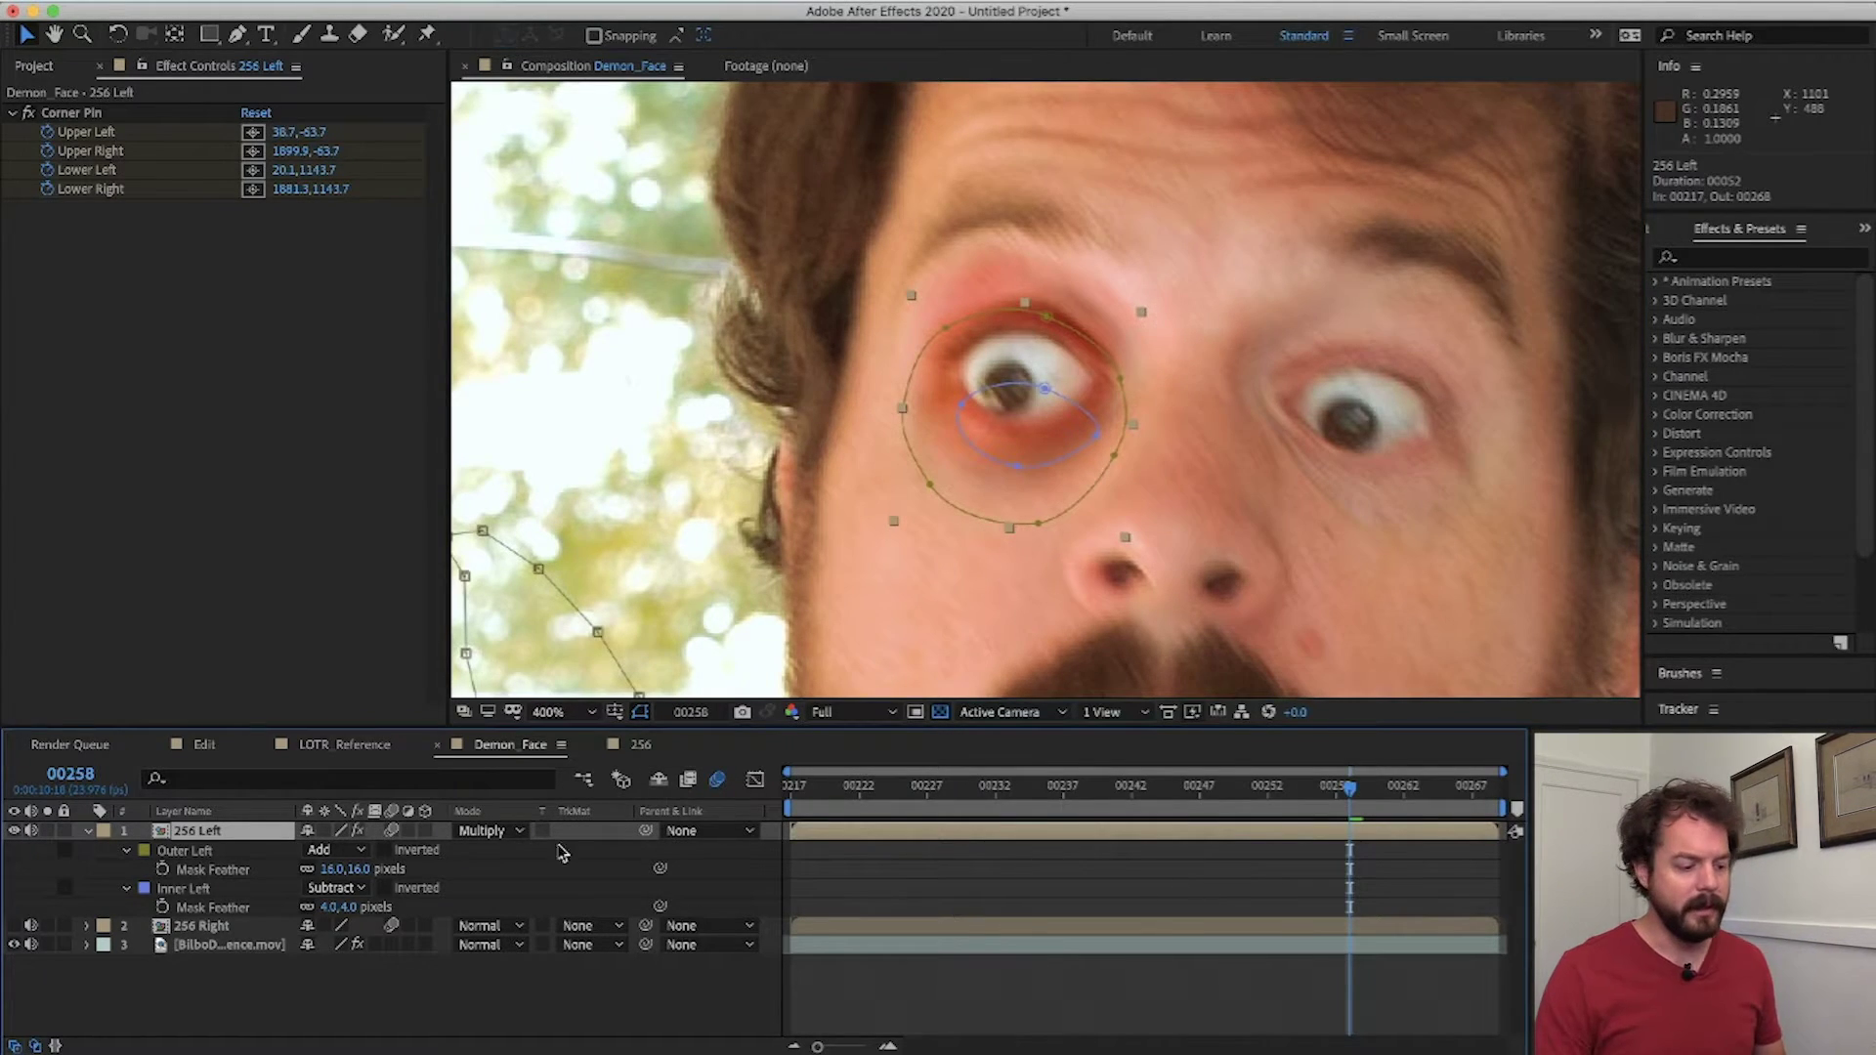
{"action": "left_click", "coordinate": [369, 745]}
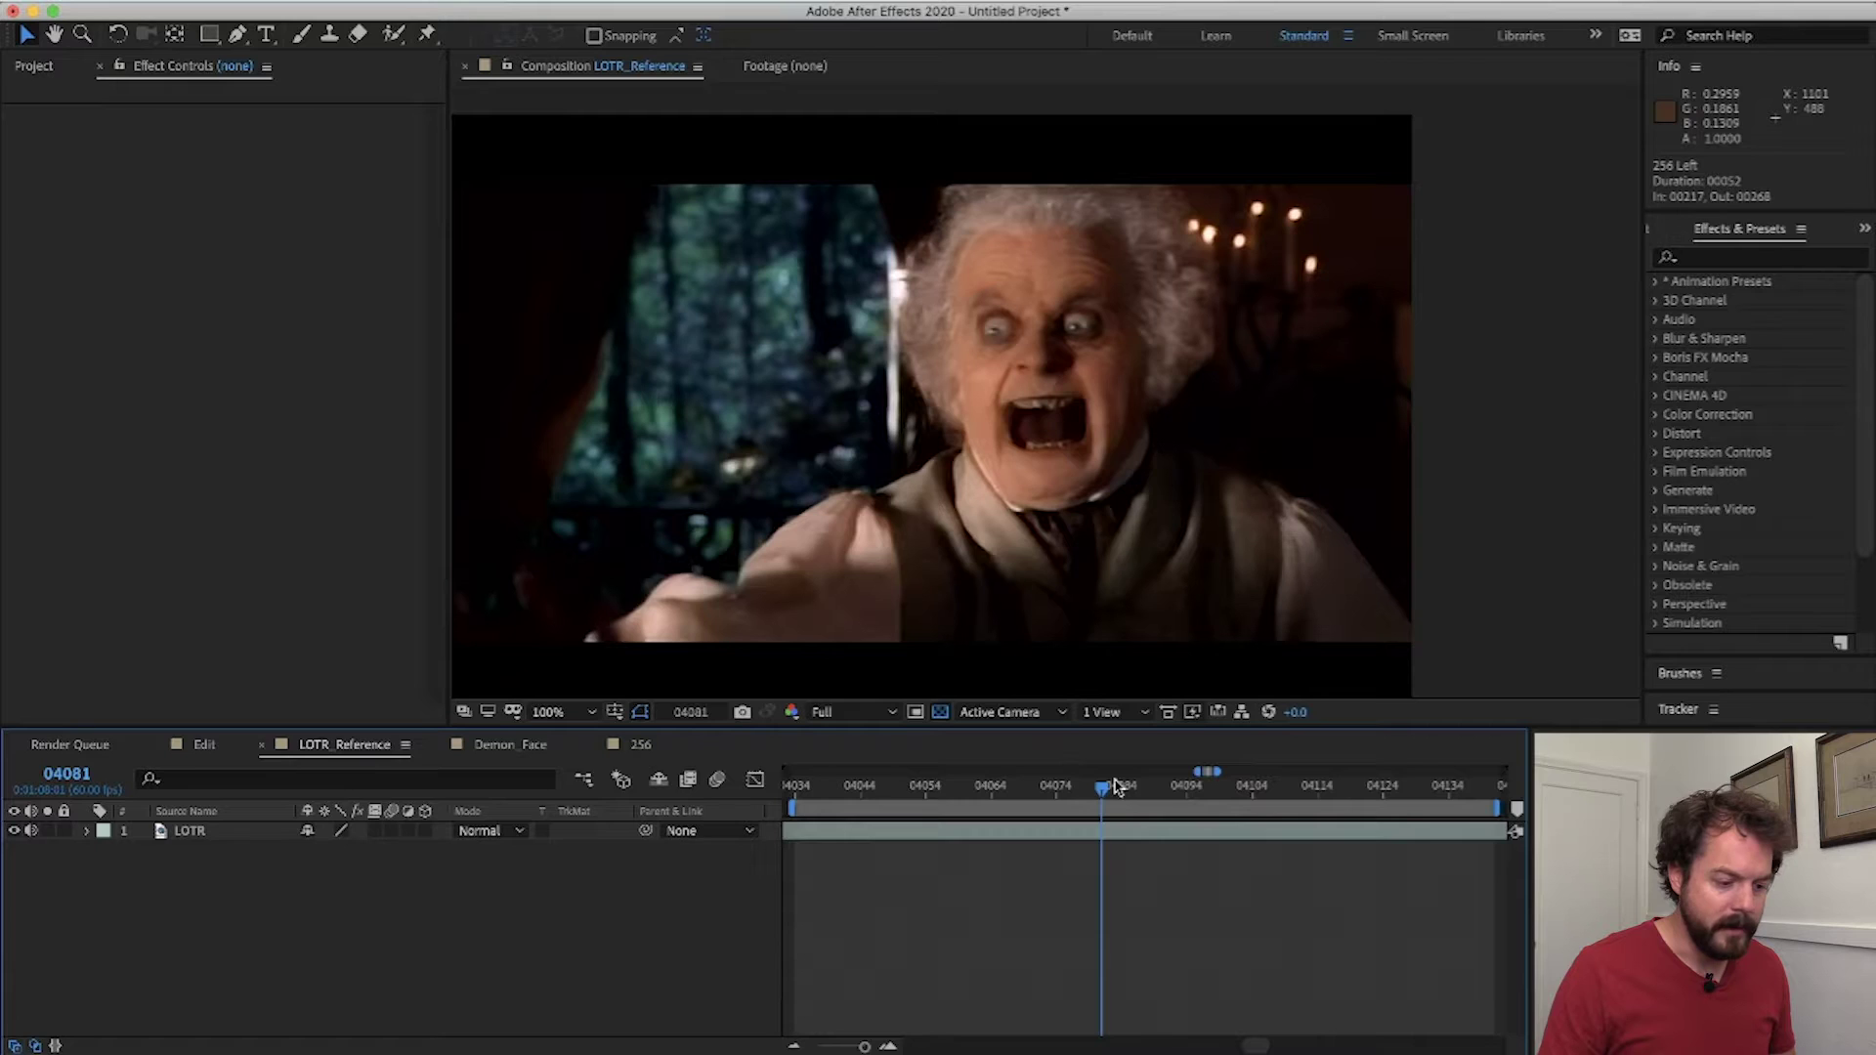
{"action": "scroll", "coordinate": [1055, 489], "scroll_direction": "up", "scroll_amount": 3}
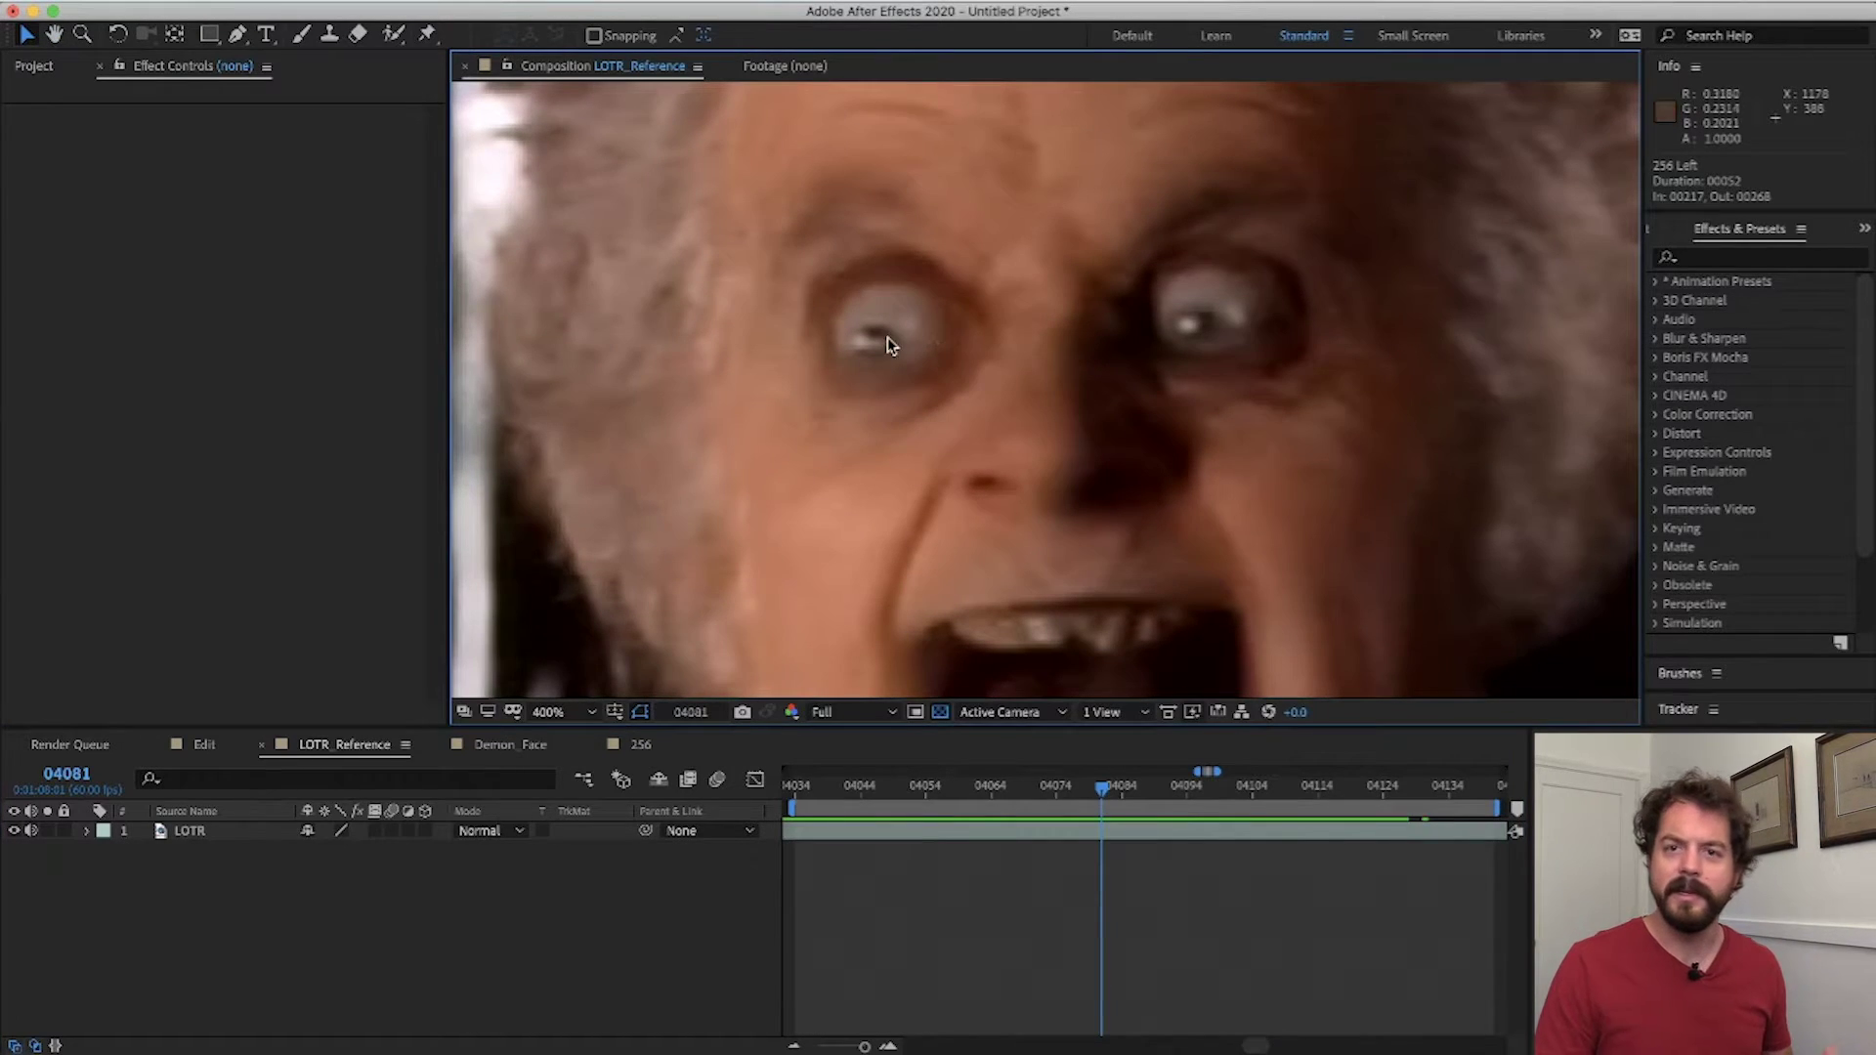
{"action": "left_click", "coordinate": [535, 745]}
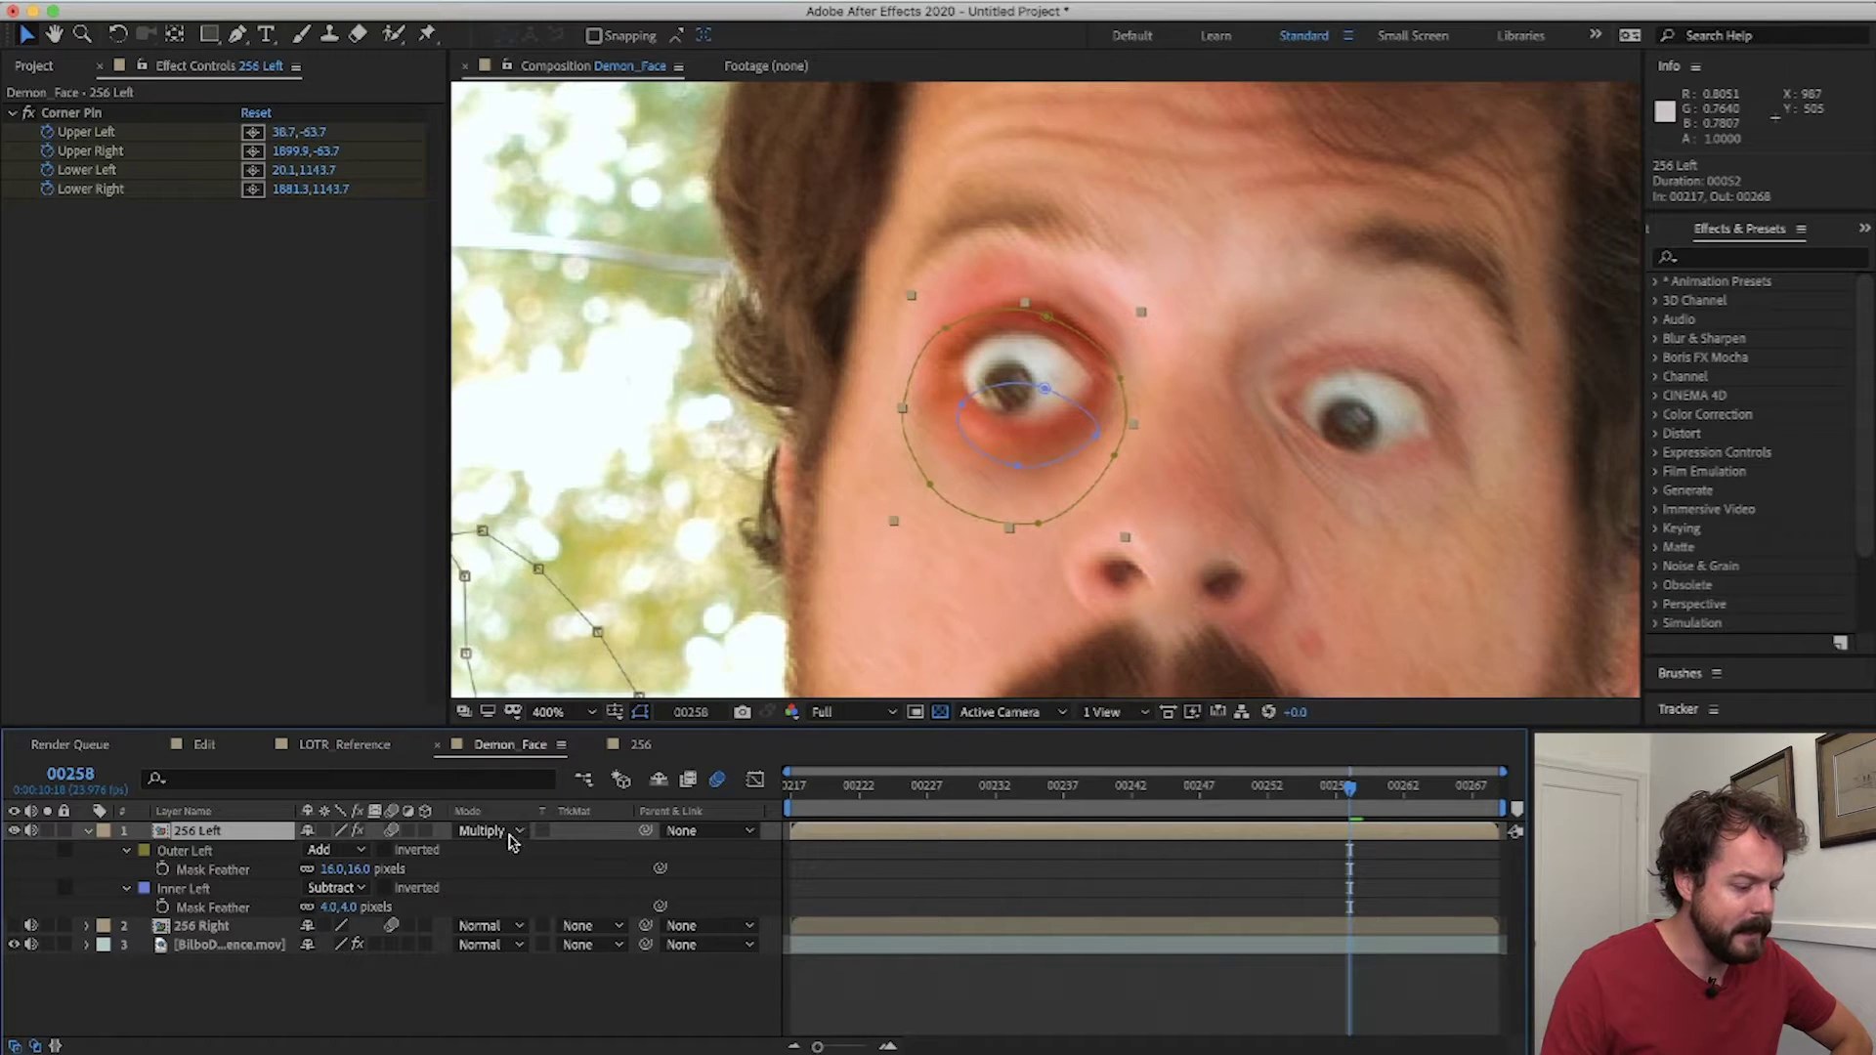
- Apply Hue/Saturation to the 256 Left layer and set its Master Saturation to -73
{"action": "left_click", "coordinate": [1787, 259]}
{"action": "type", "text": "hue"}
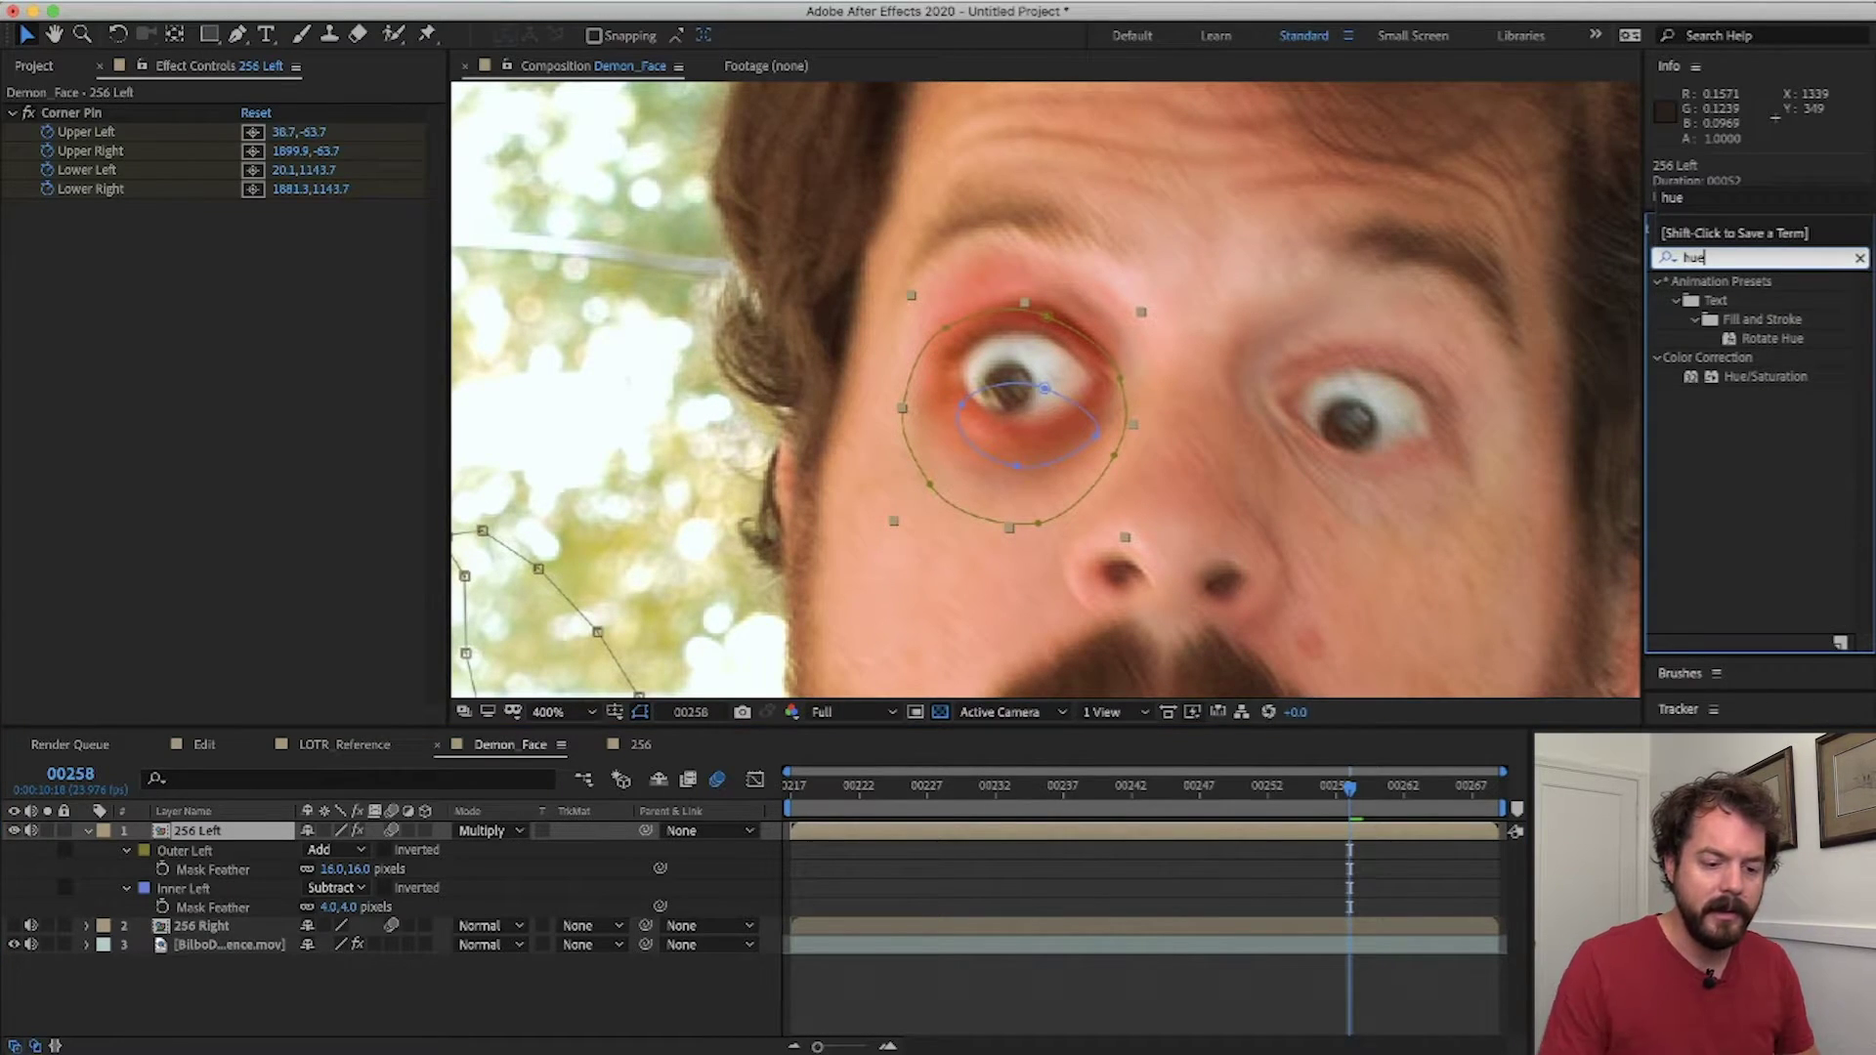
{"action": "left_click_drag", "start_coordinate": [1766, 377], "coordinate": [240, 242]}
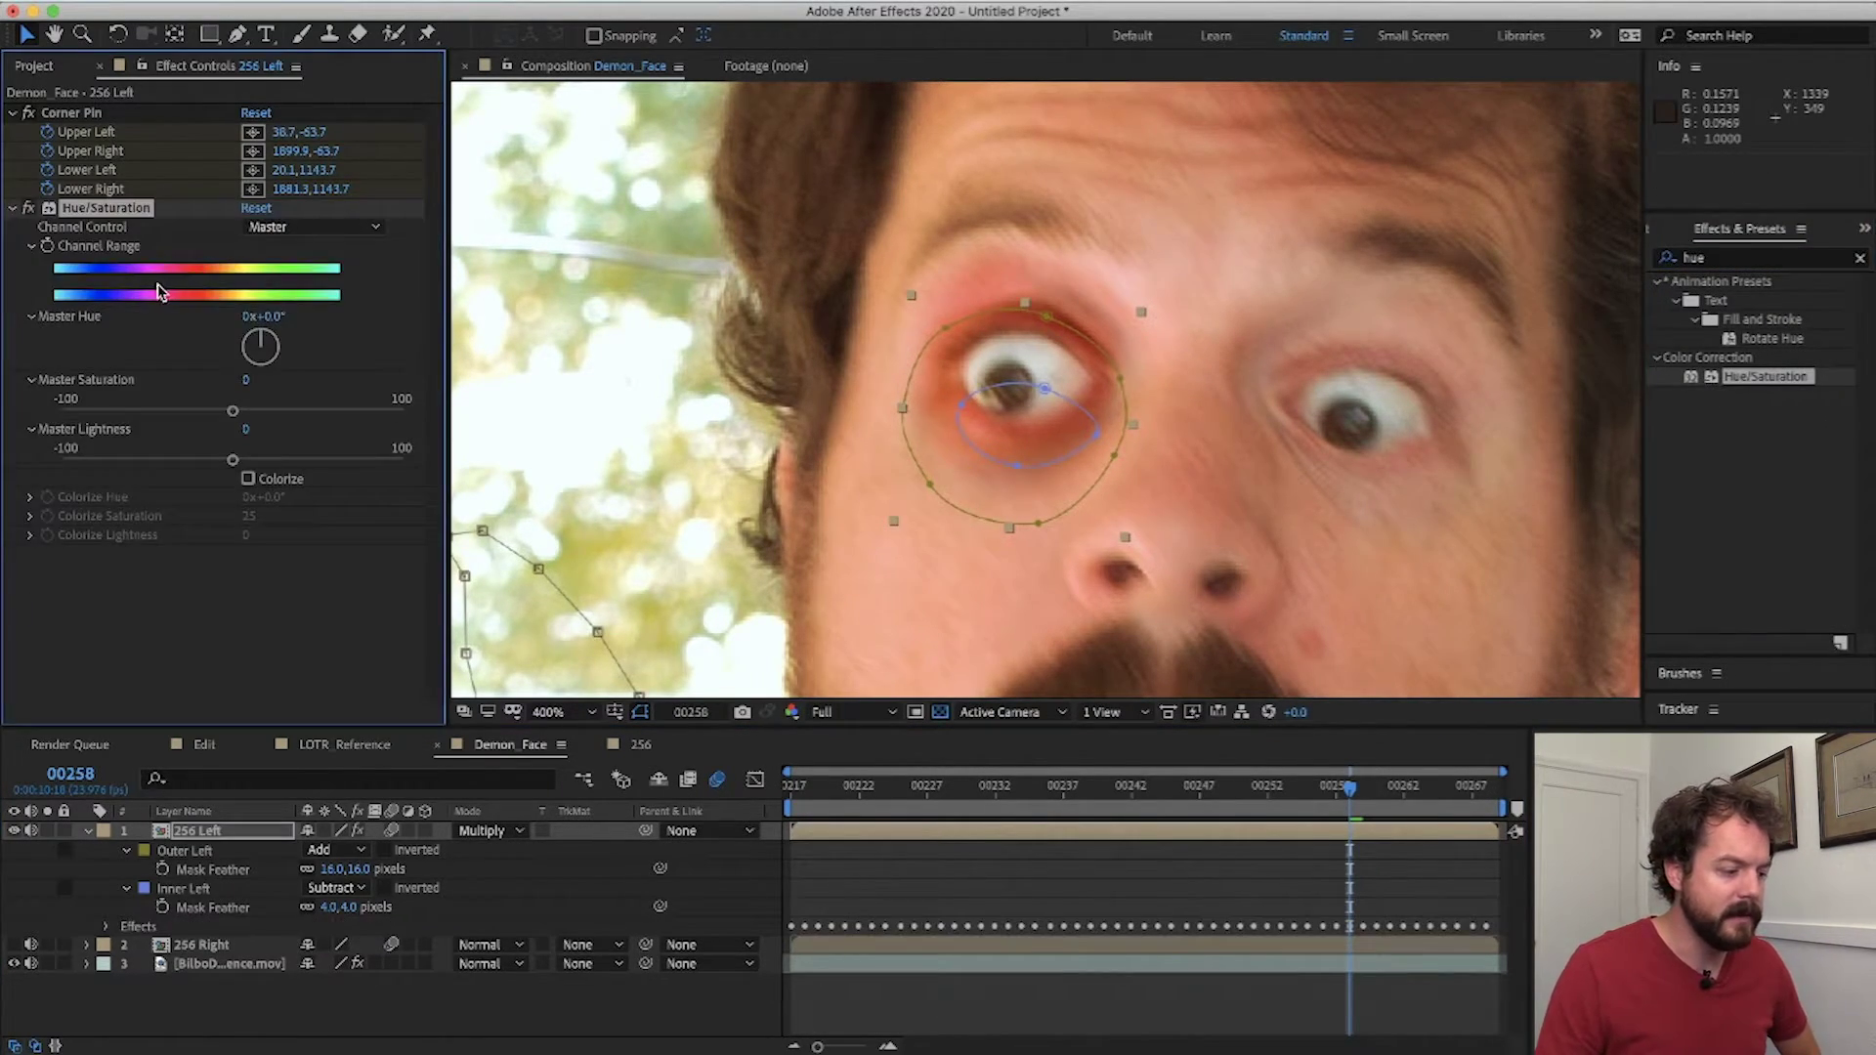
{"action": "left_click_drag", "start_coordinate": [178, 411], "coordinate": [111, 412]}
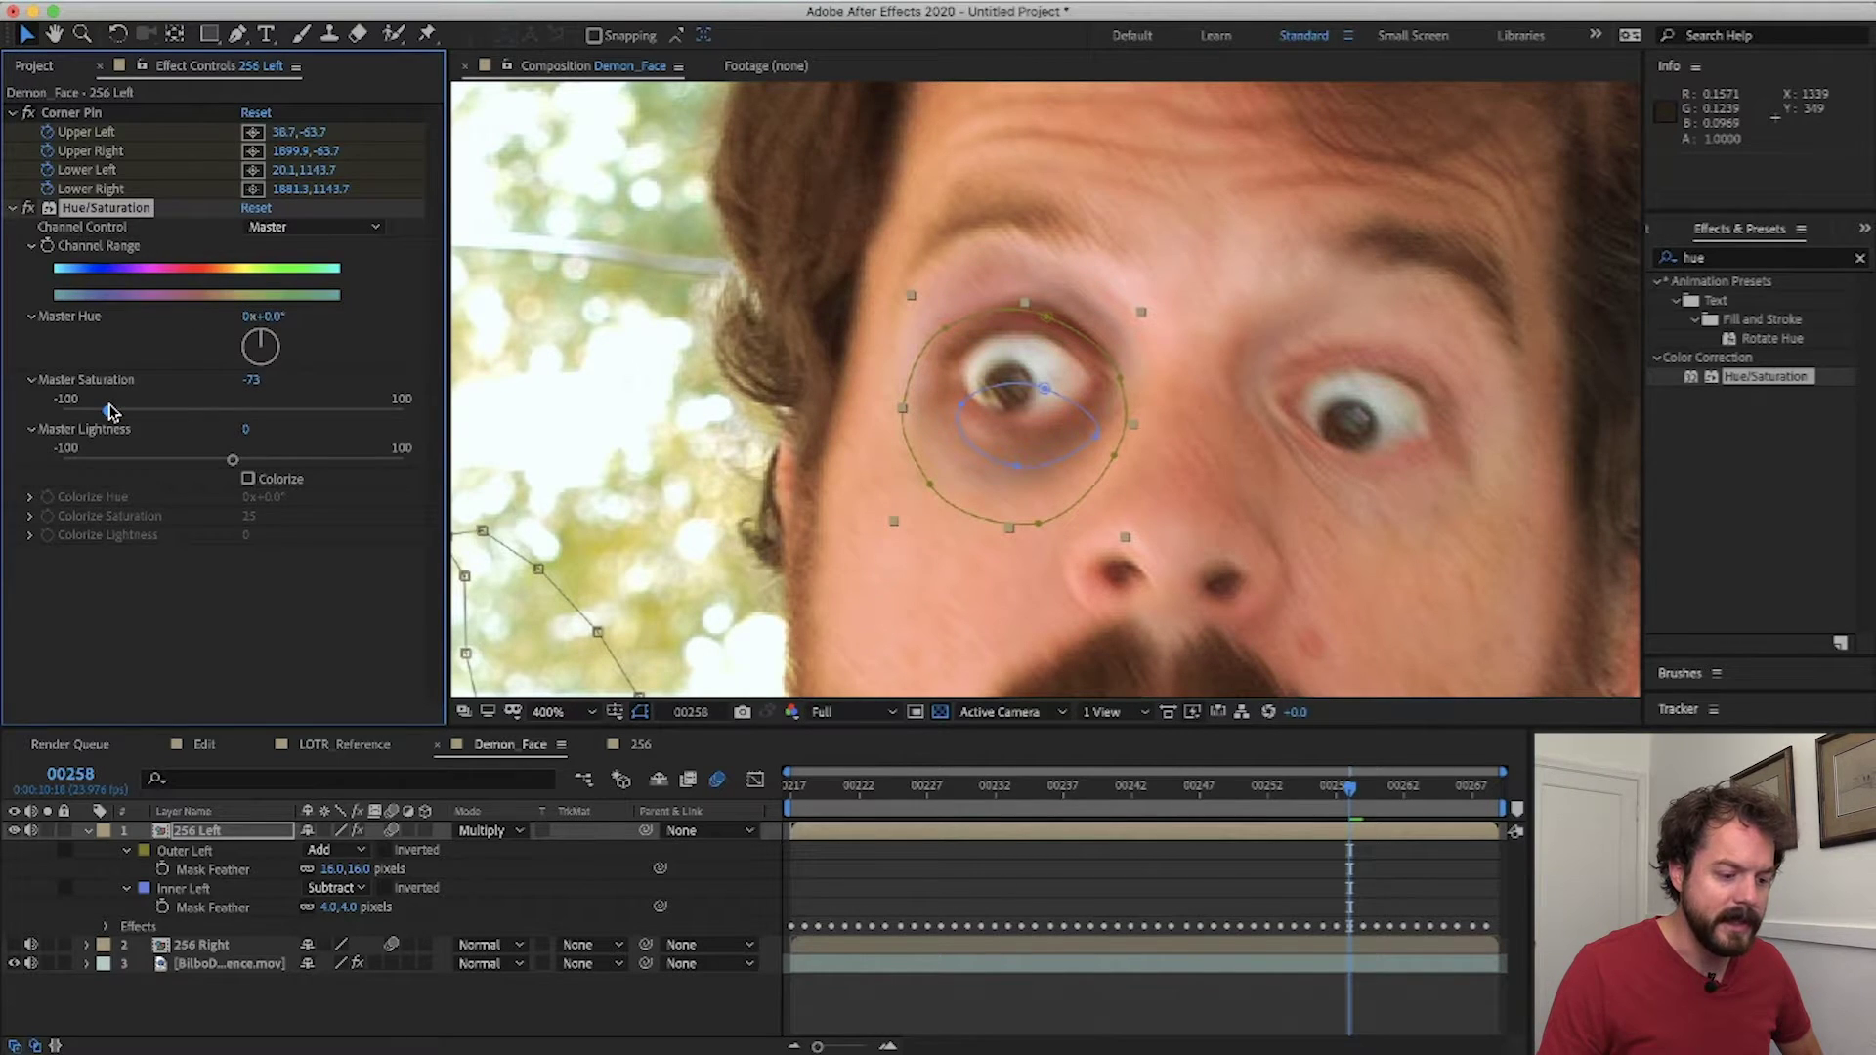
{"action": "left_click", "coordinate": [1154, 879]}
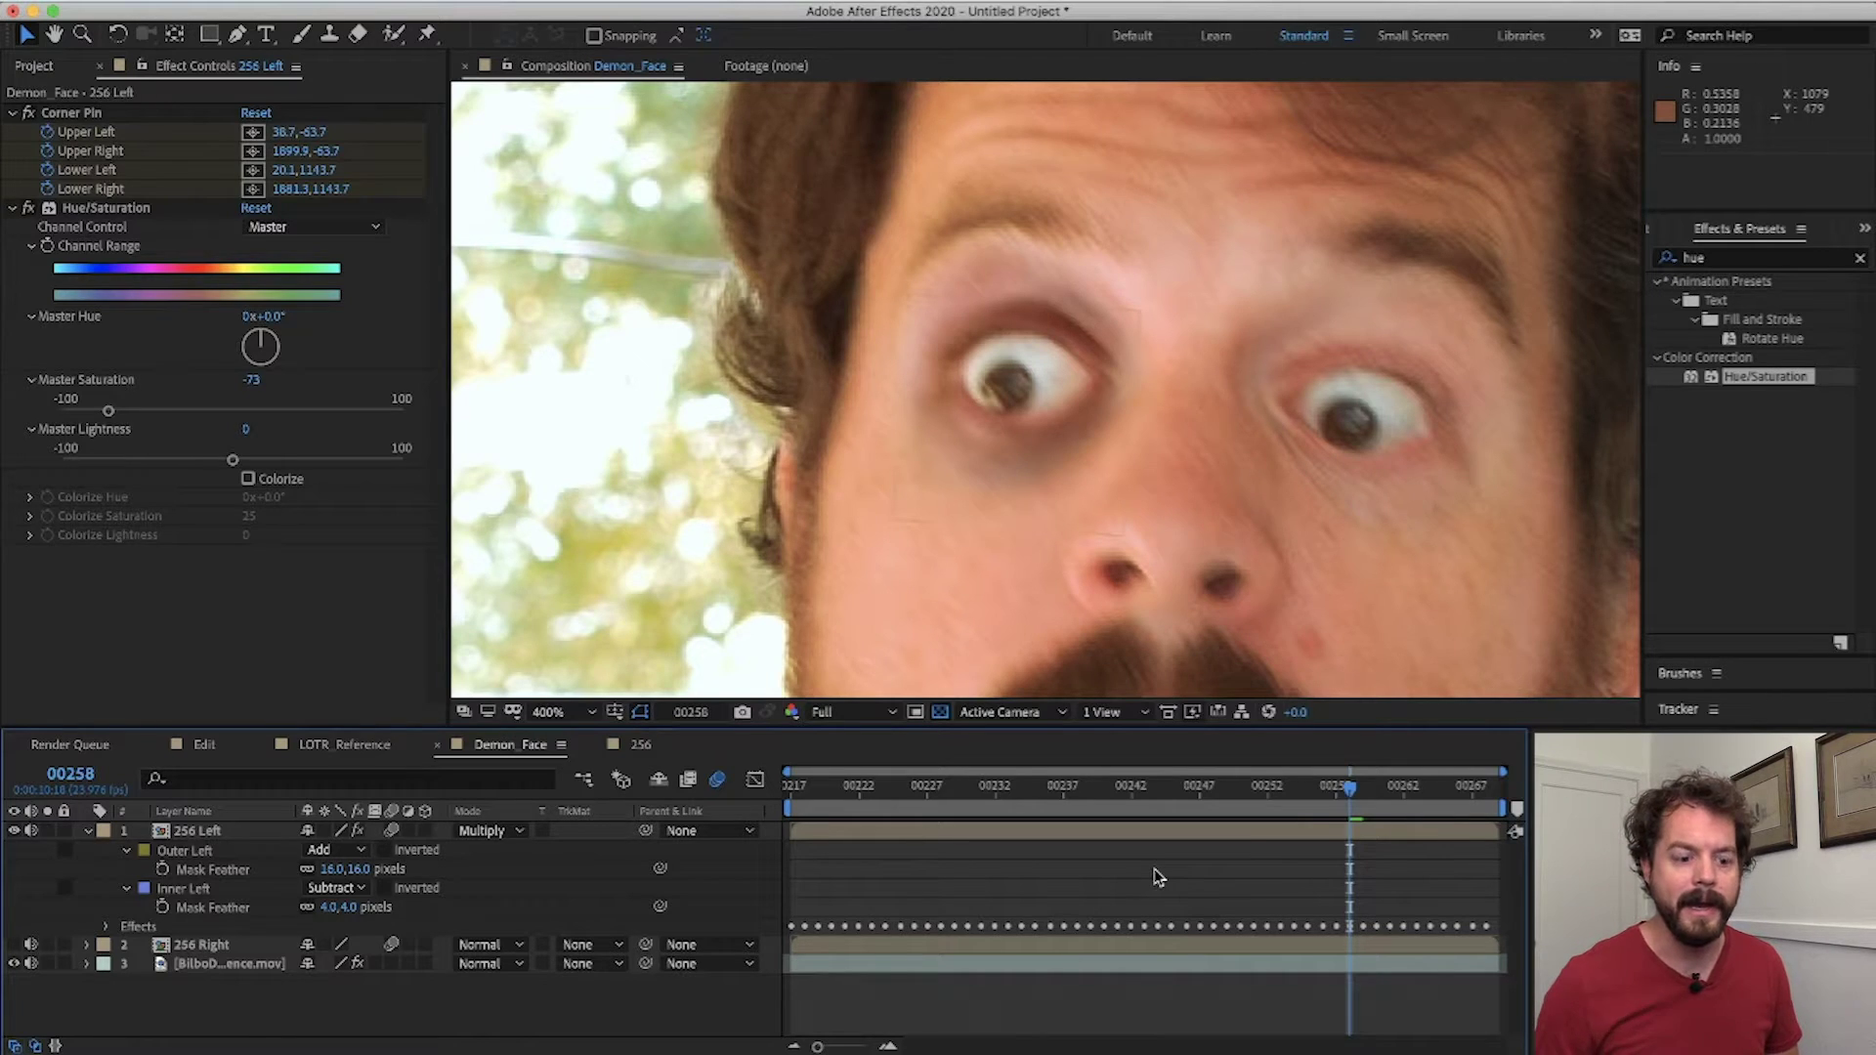
- Add opacity keyframes to 256 Left at frames 252 and 258, setting the one at frame 258 to 78%
{"action": "left_click_drag", "start_coordinate": [1350, 787], "coordinate": [1268, 824]}
{"action": "scroll", "coordinate": [1123, 576], "scroll_direction": "down", "scroll_amount": 1}
{"action": "left_click", "coordinate": [1273, 833]}
{"action": "key", "text": "t"}
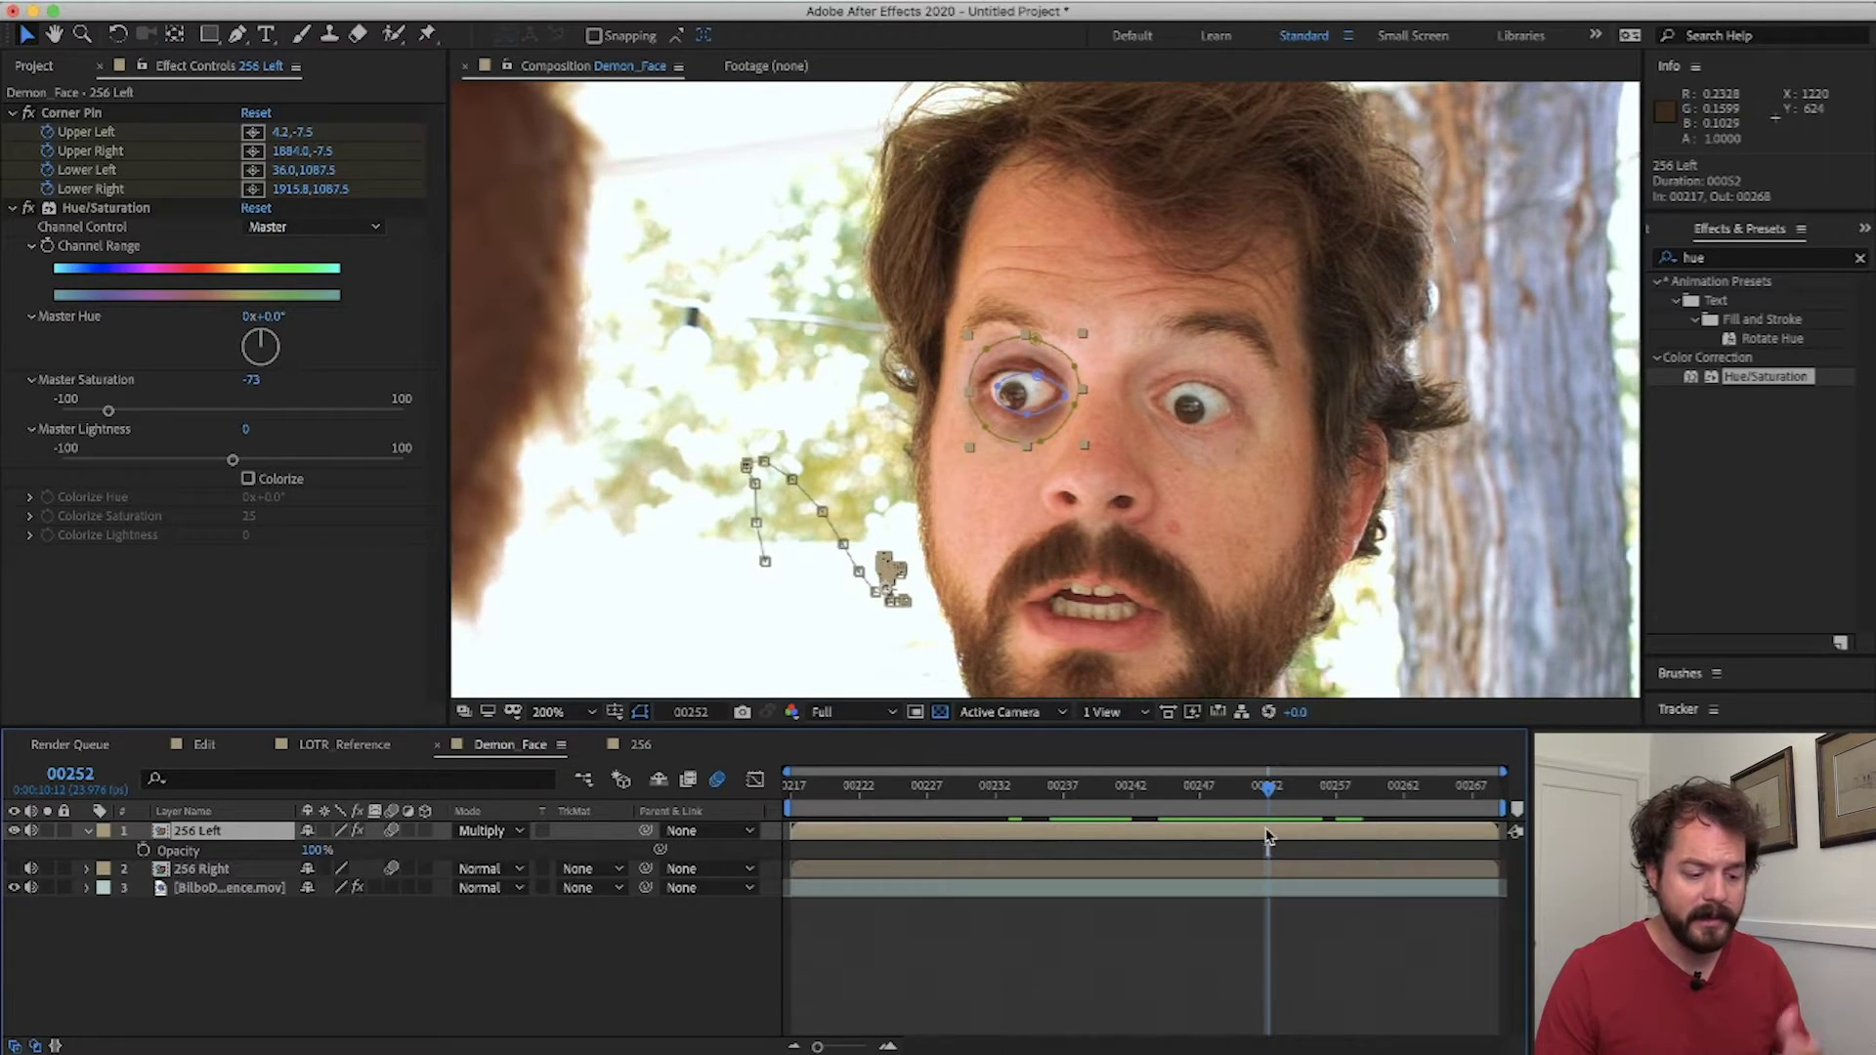
{"action": "left_click_drag", "start_coordinate": [1314, 795], "coordinate": [1353, 799]}
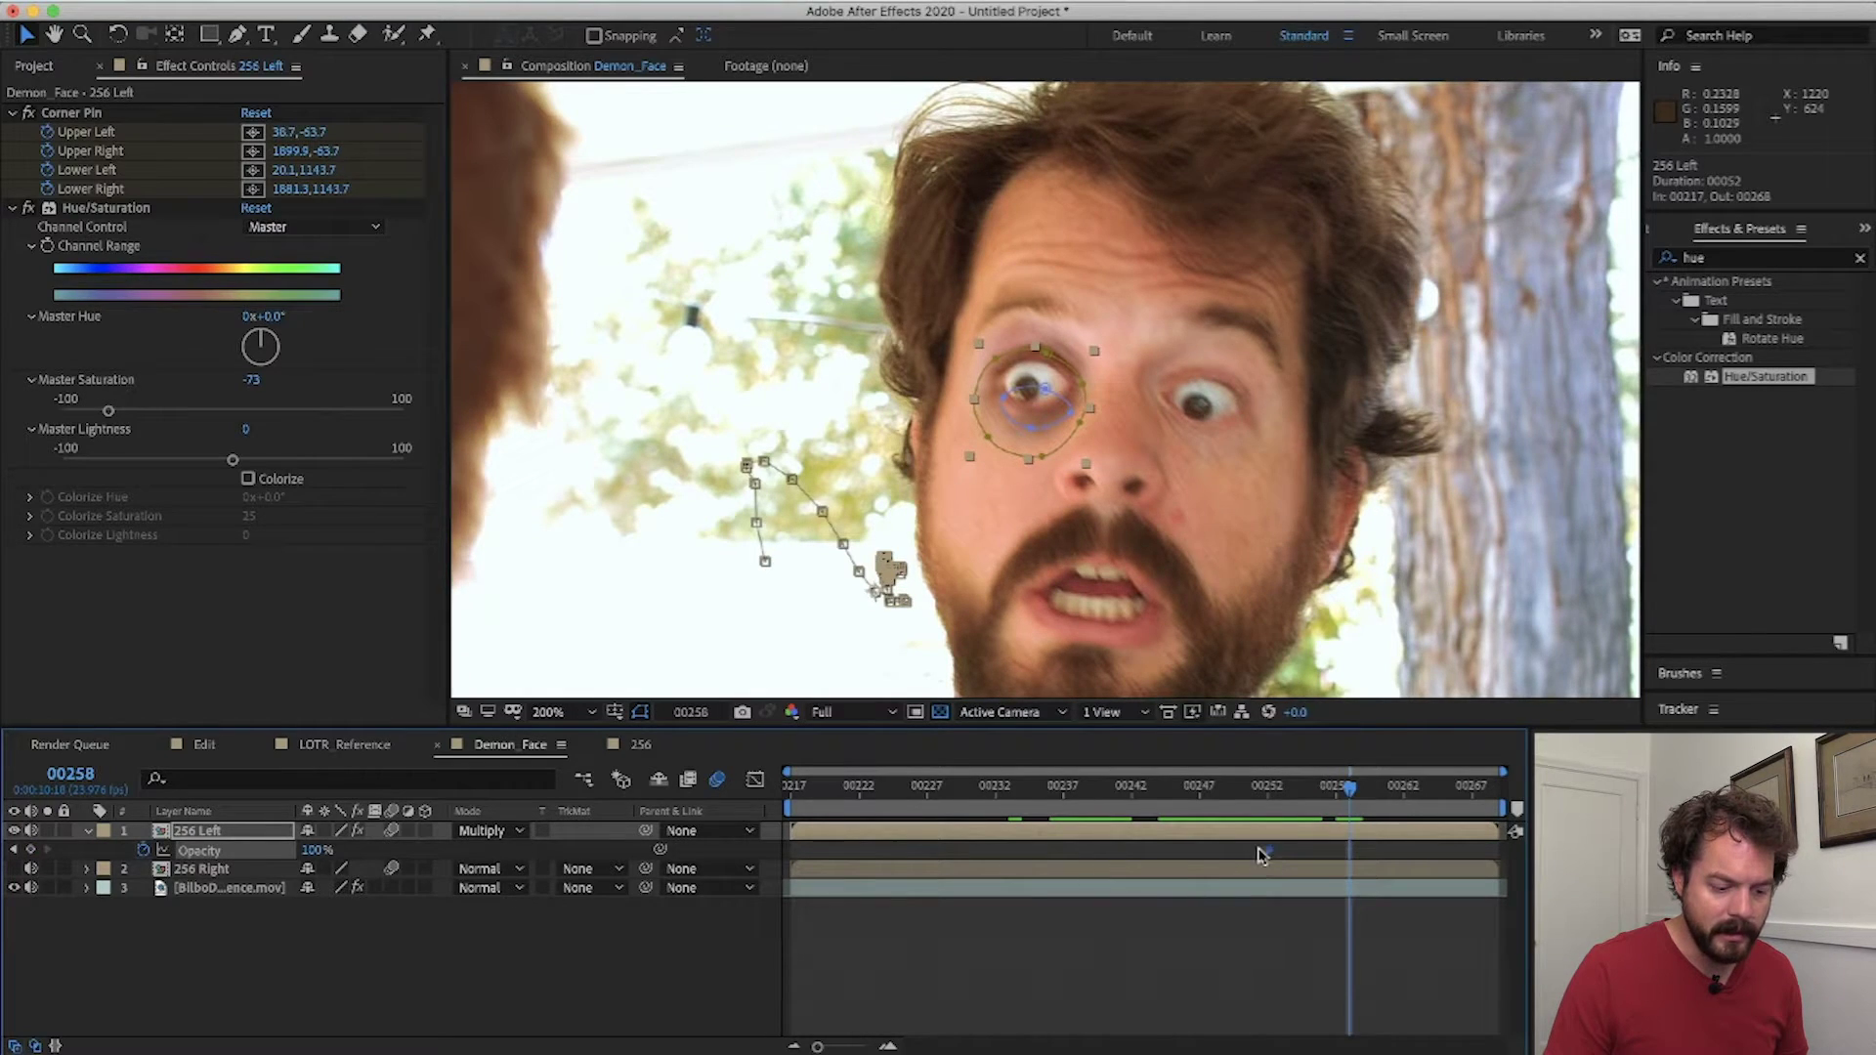
{"action": "left_click", "coordinate": [30, 850]}
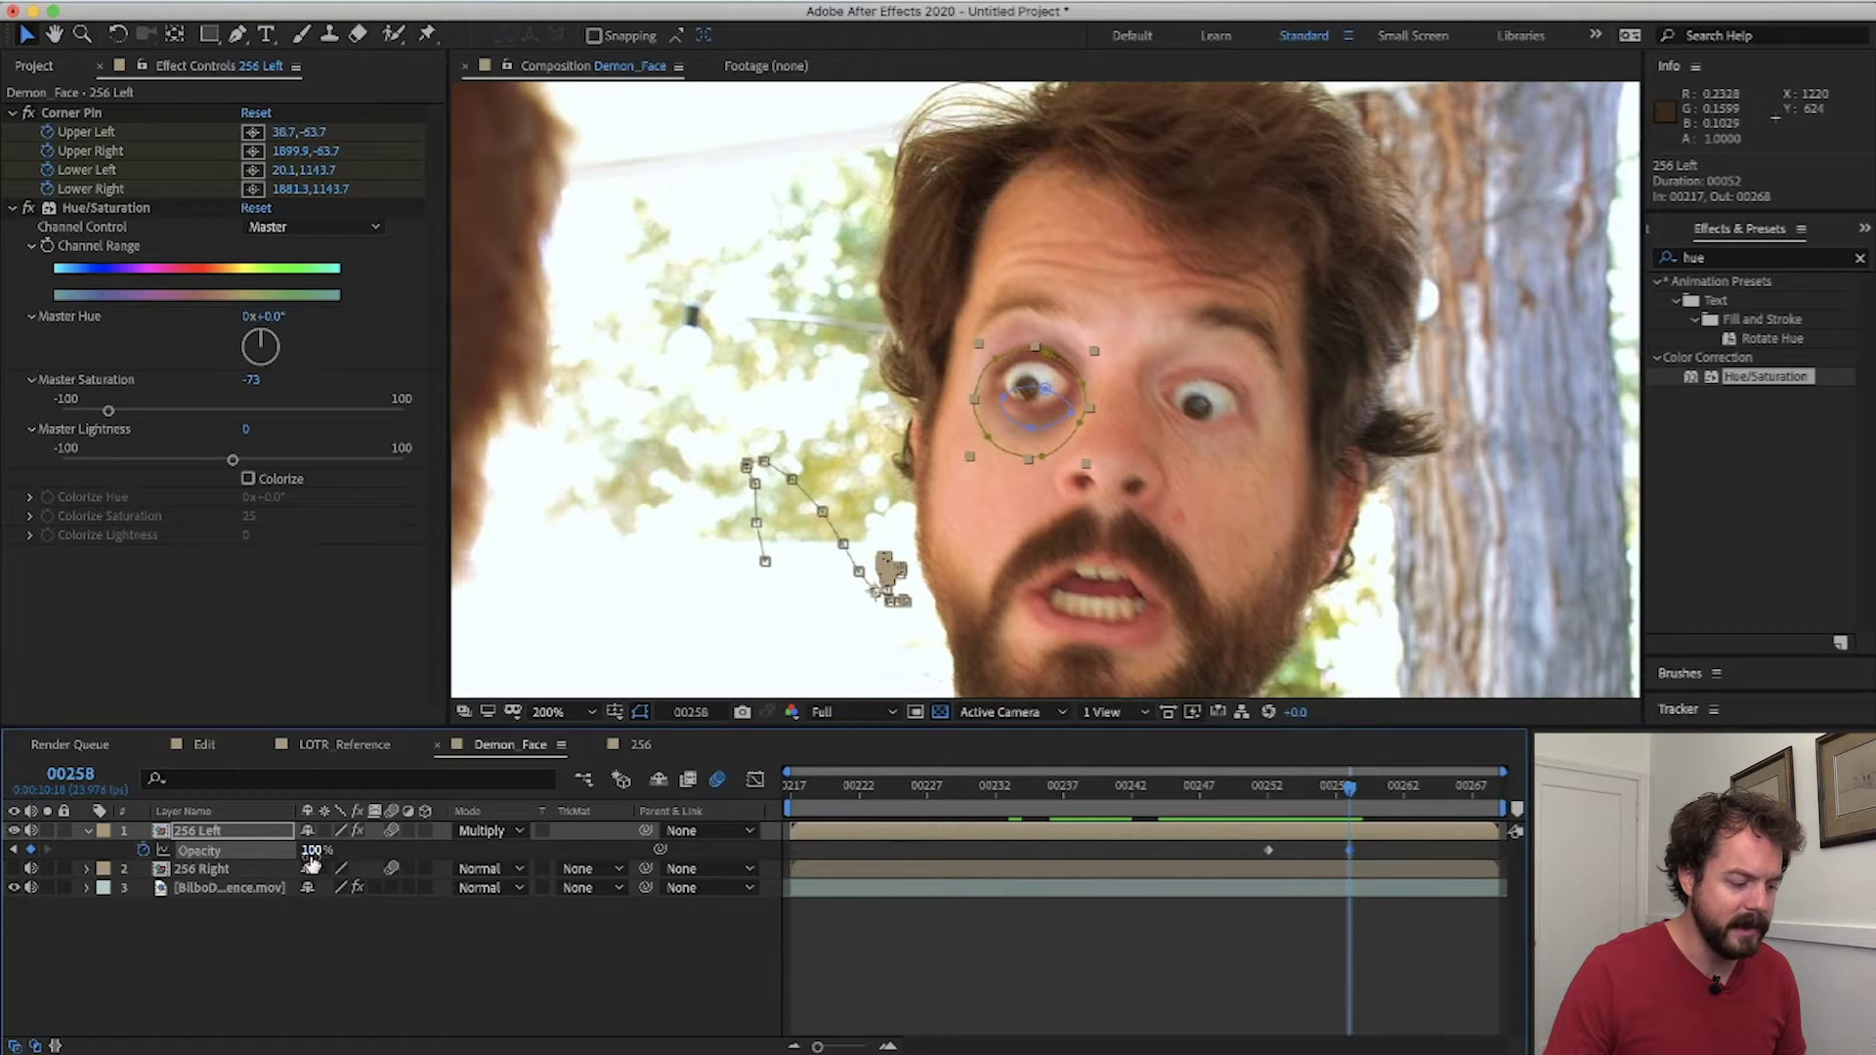
{"action": "left_click_drag", "start_coordinate": [300, 850], "coordinate": [280, 852]}
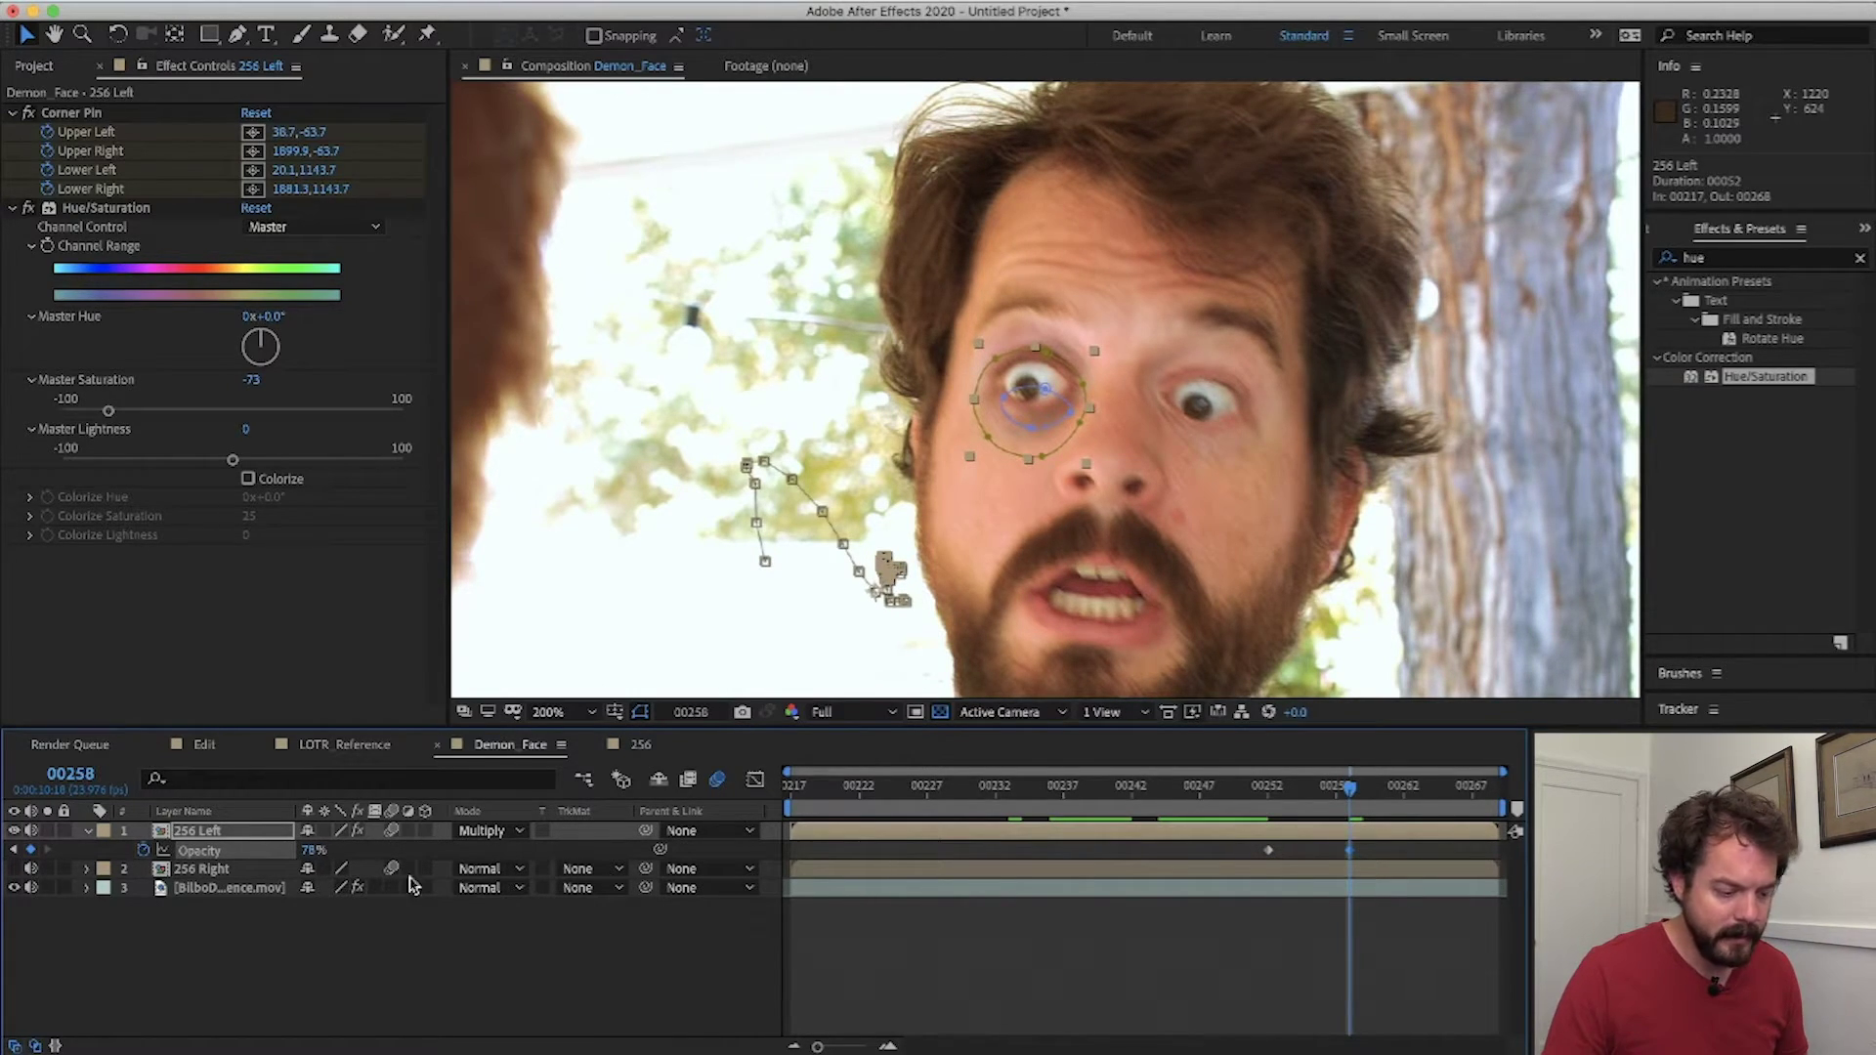
- Set the first opacity keyframe of 256 Left to 0%, move it to frame 254, and preview the fade-in
{"action": "left_click", "coordinate": [11, 850]}
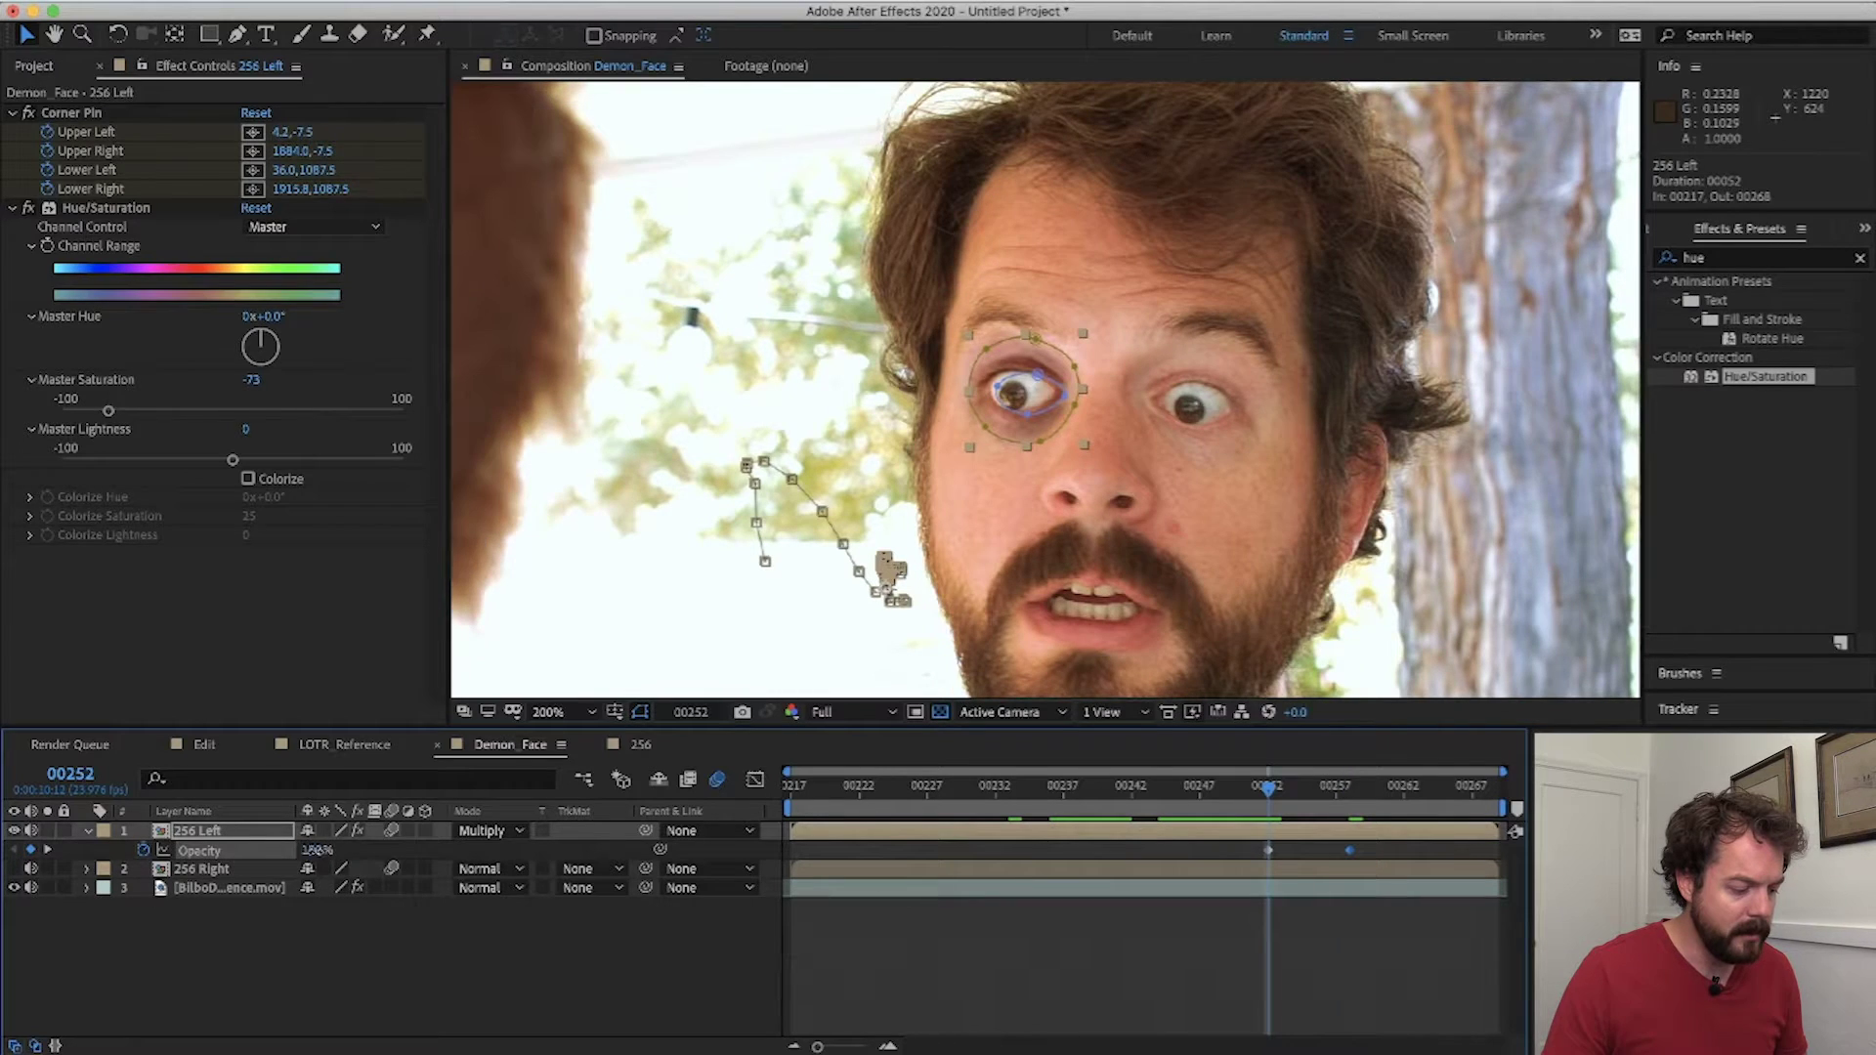
{"action": "left_click", "coordinate": [316, 851]}
{"action": "type", "text": "0"}
{"action": "key", "text": "Return"}
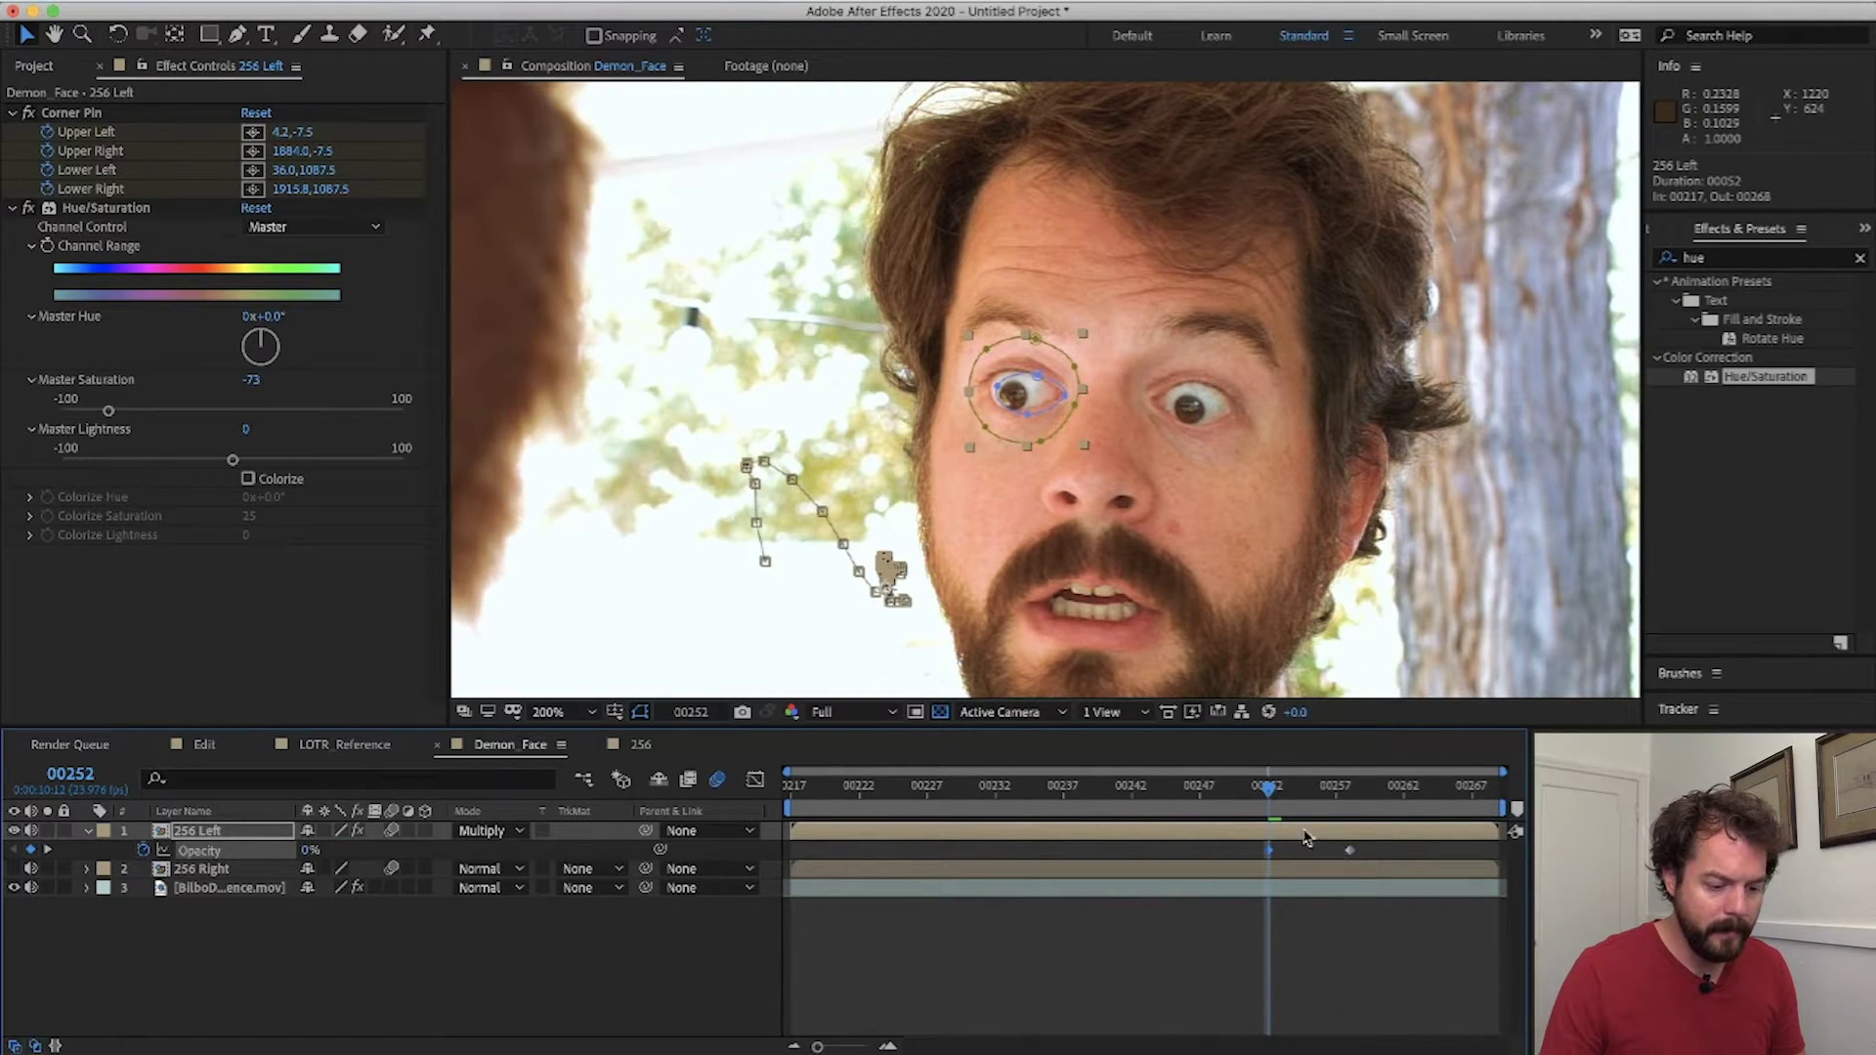
{"action": "left_click_drag", "start_coordinate": [1270, 855], "coordinate": [1288, 858]}
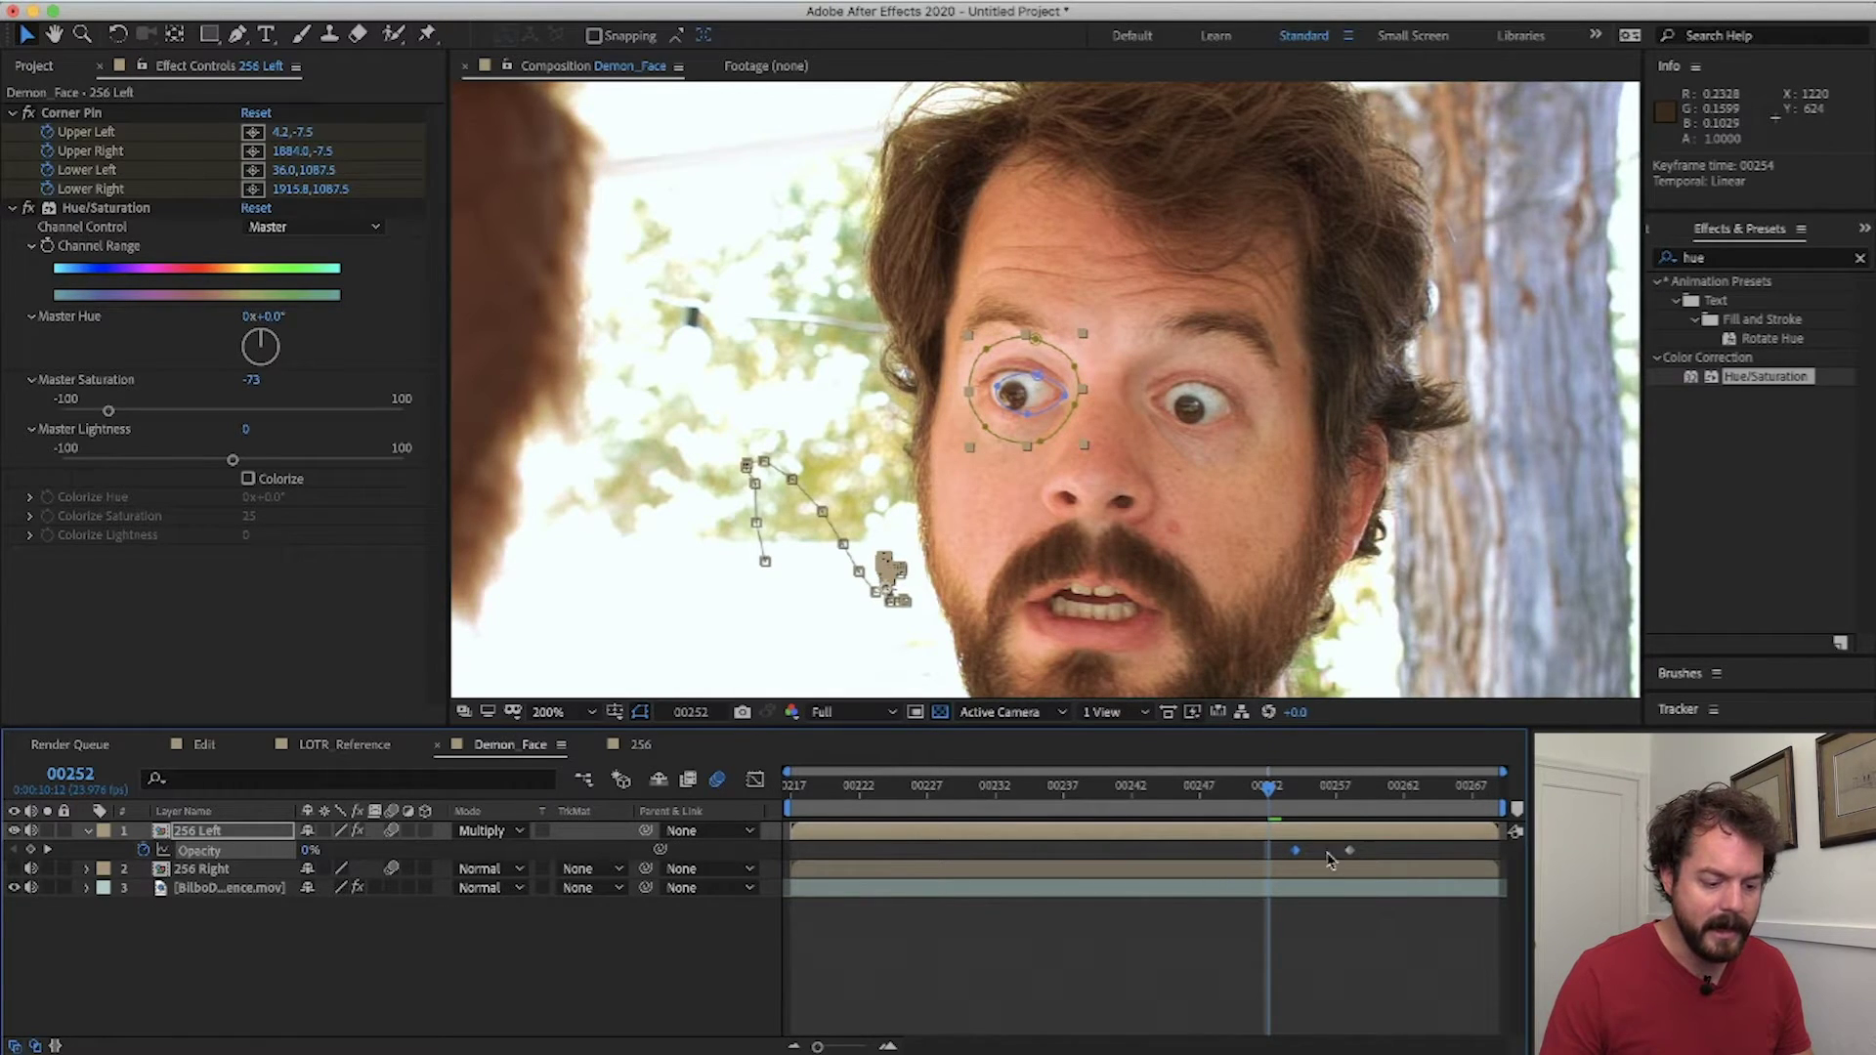
{"action": "key", "text": "space"}
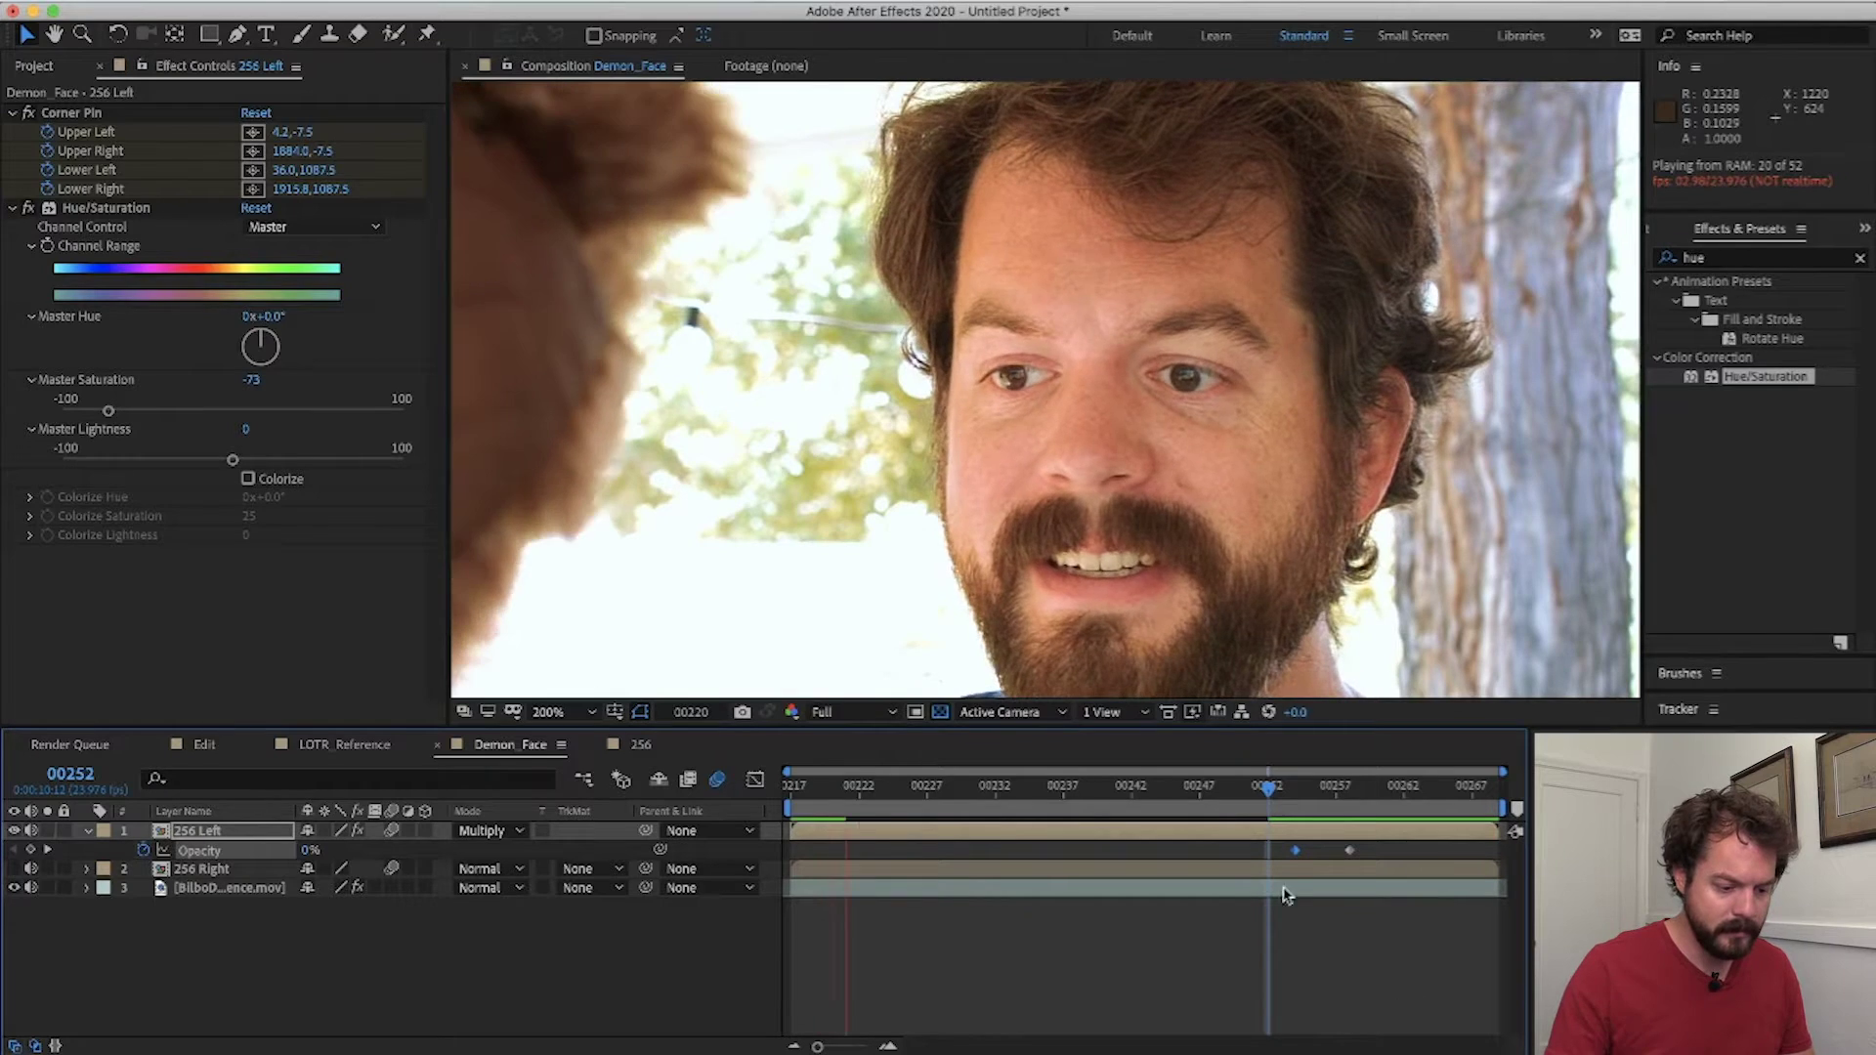
- Start the Demon_Face work area at frame 247 and preview the eye fade-in
{"action": "key", "text": "space"}
{"action": "left_click", "coordinate": [1201, 789]}
{"action": "key", "text": "b"}
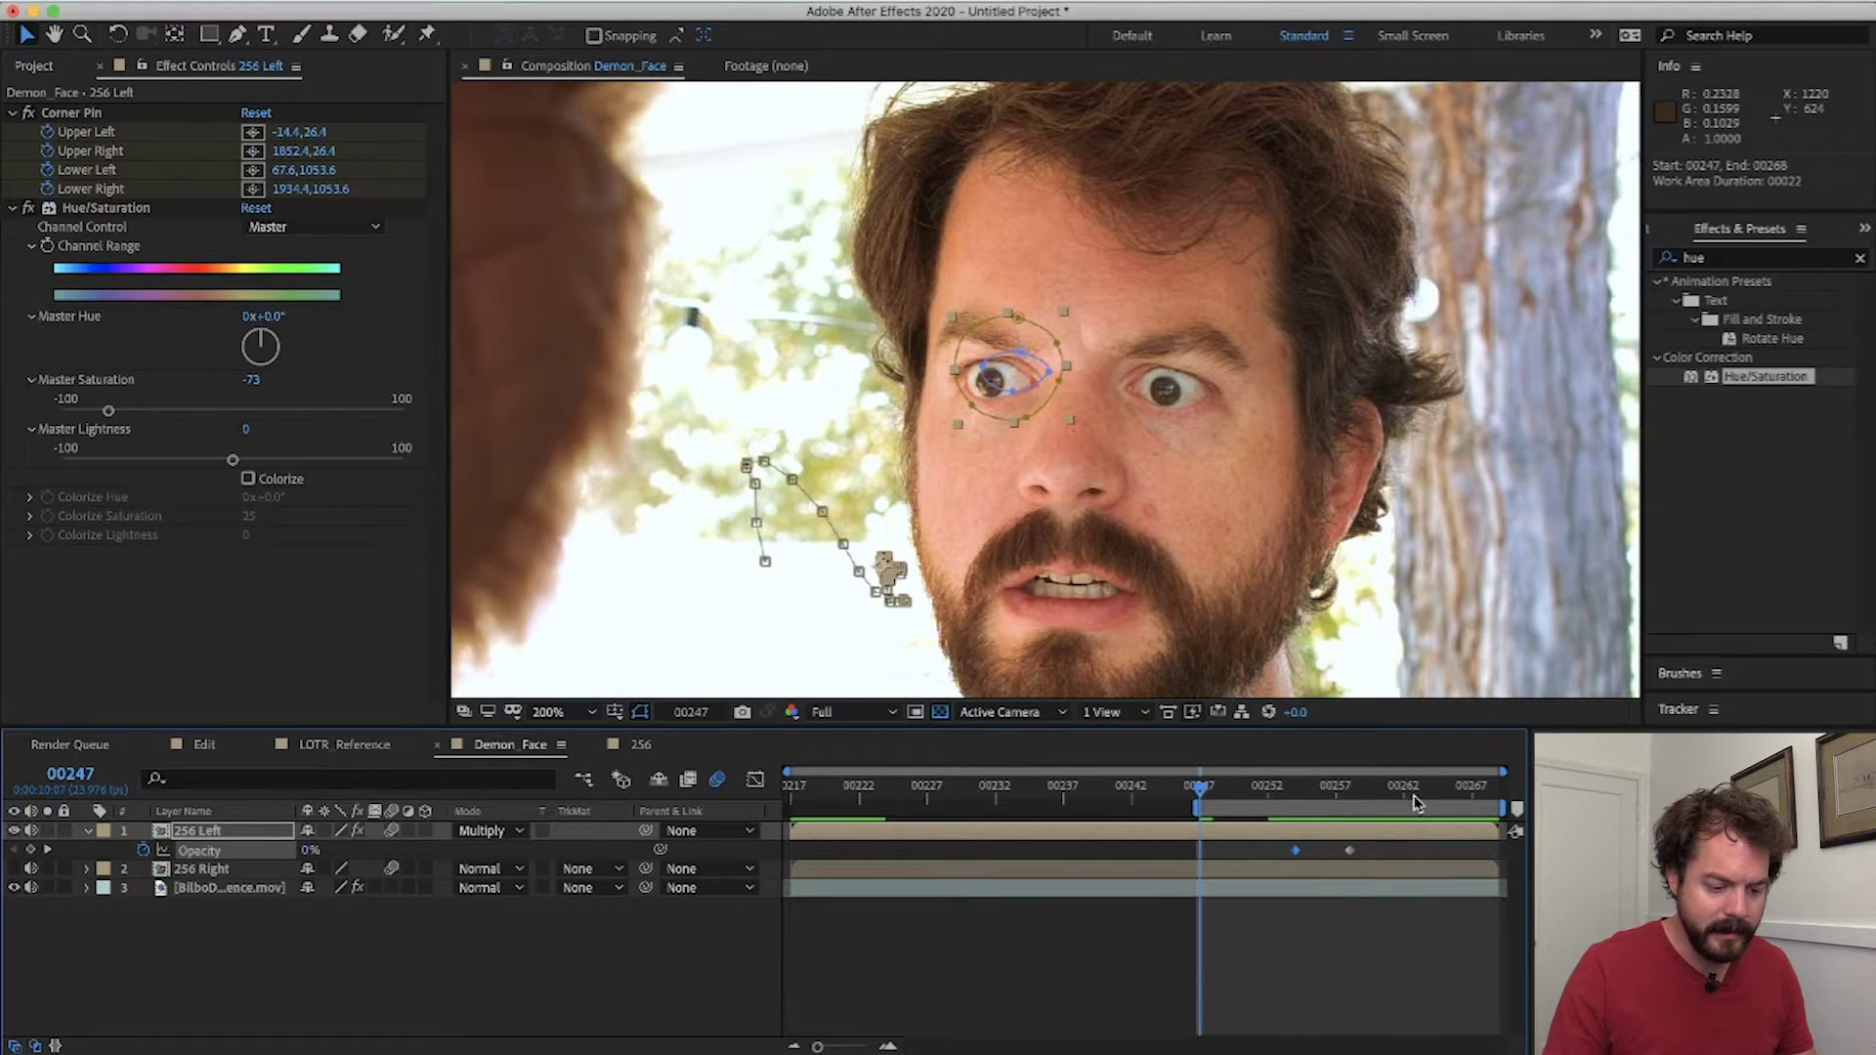
{"action": "left_click", "coordinate": [1413, 803]}
{"action": "key", "text": "n"}
{"action": "key", "text": "space"}
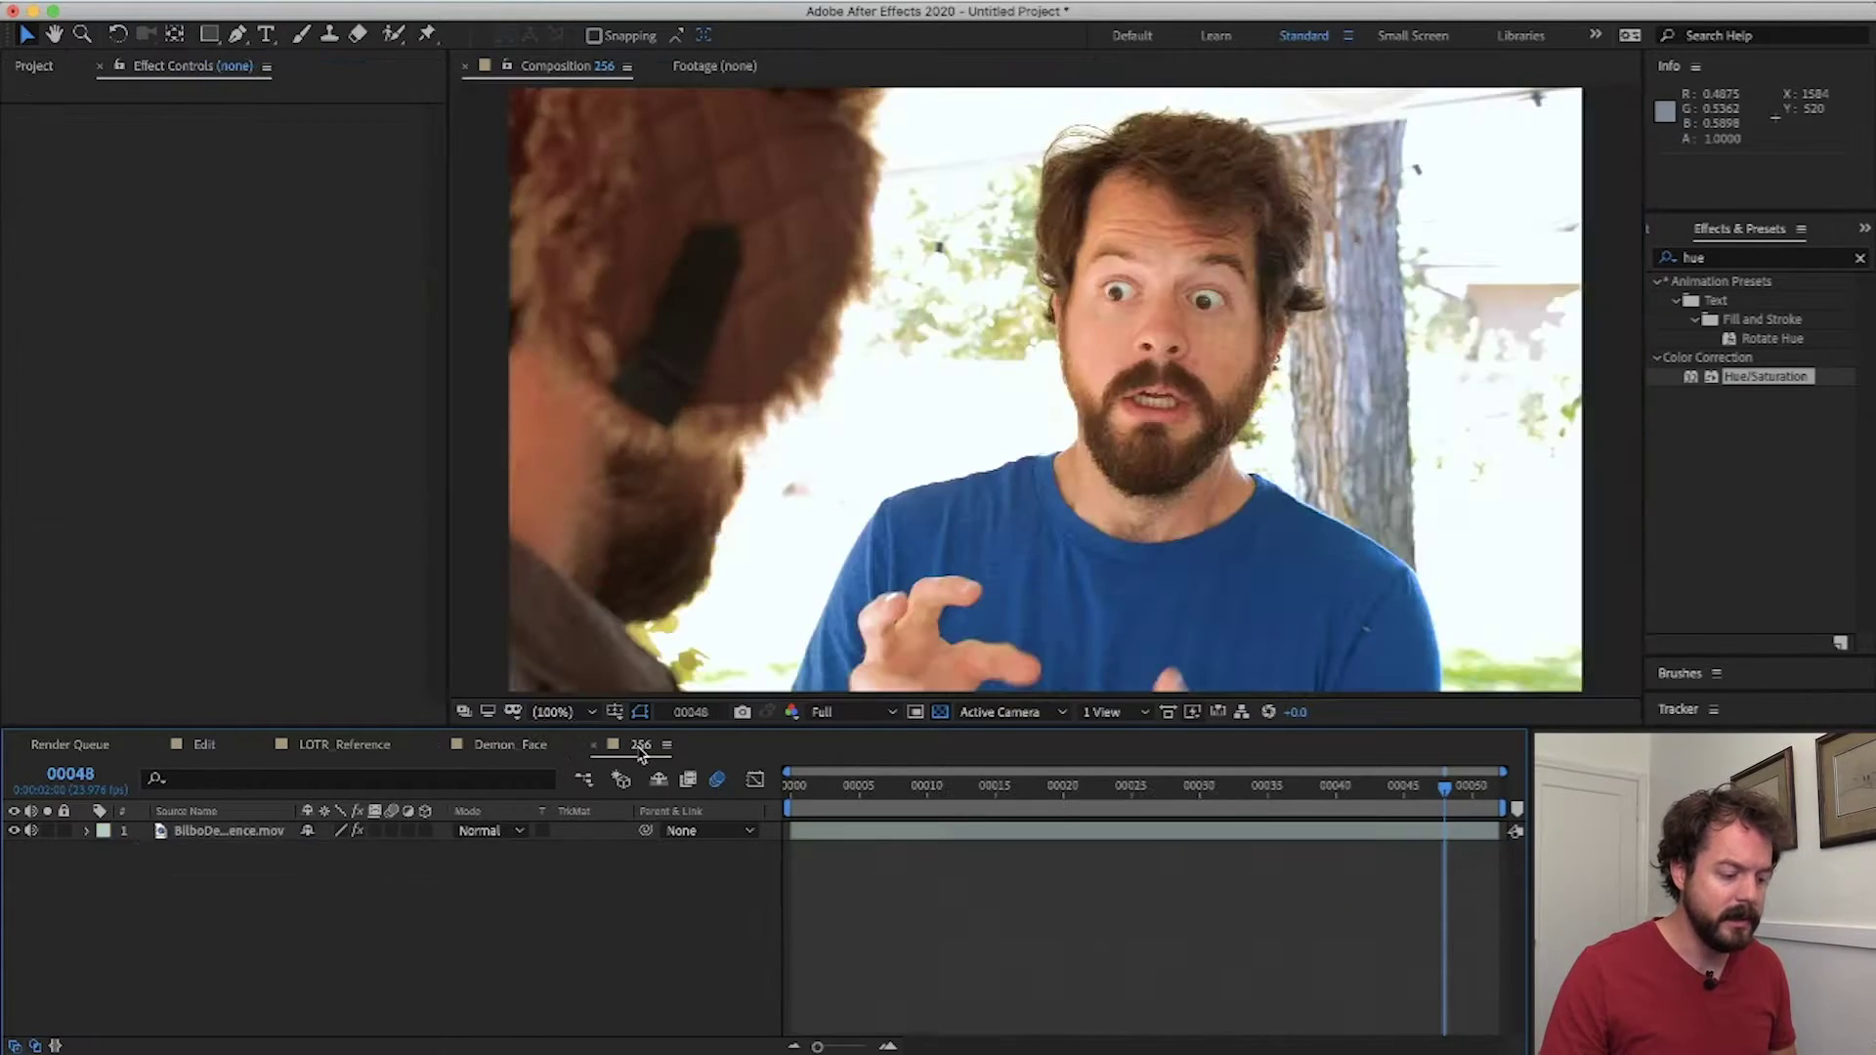
- In composition 256, select the BilboDemonFace footage at frame 0 and create a Content-Aware Fill reference frame, switching to Photoshop
{"action": "left_click", "coordinate": [640, 746]}
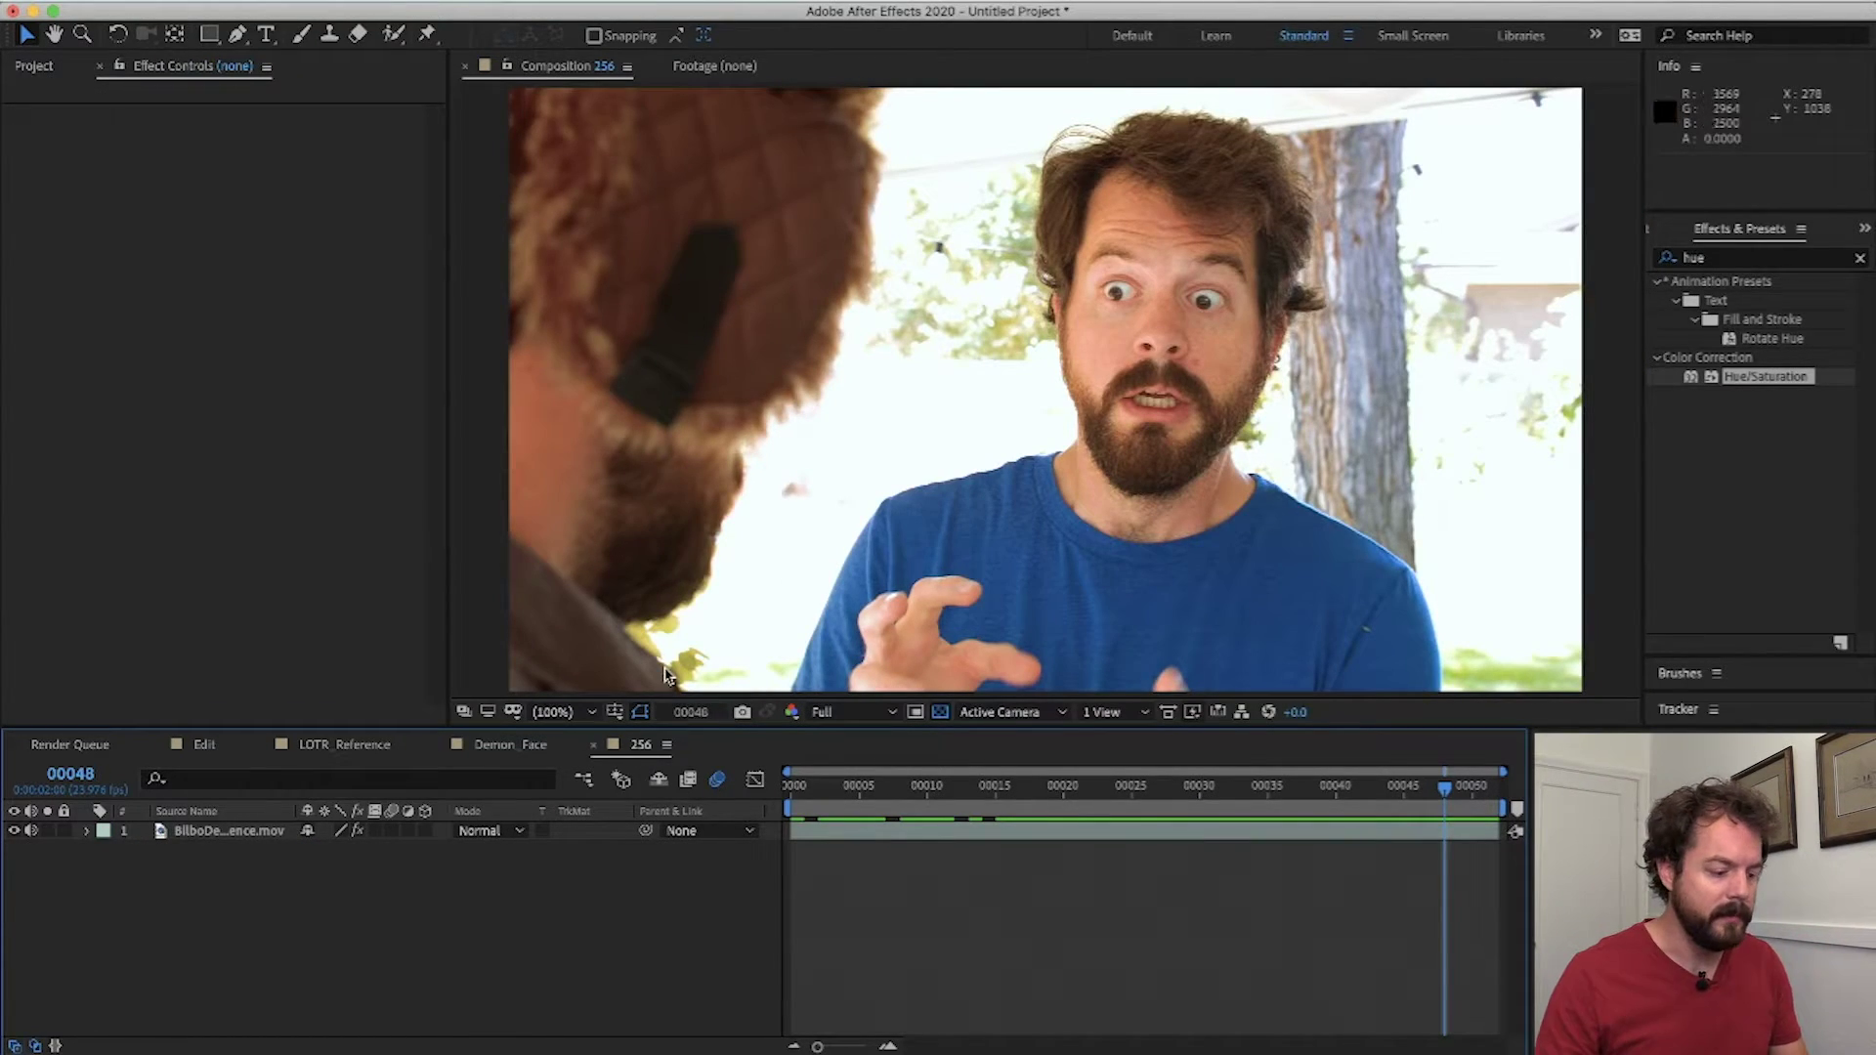
{"action": "left_click", "coordinate": [791, 787]}
{"action": "left_click", "coordinate": [803, 831]}
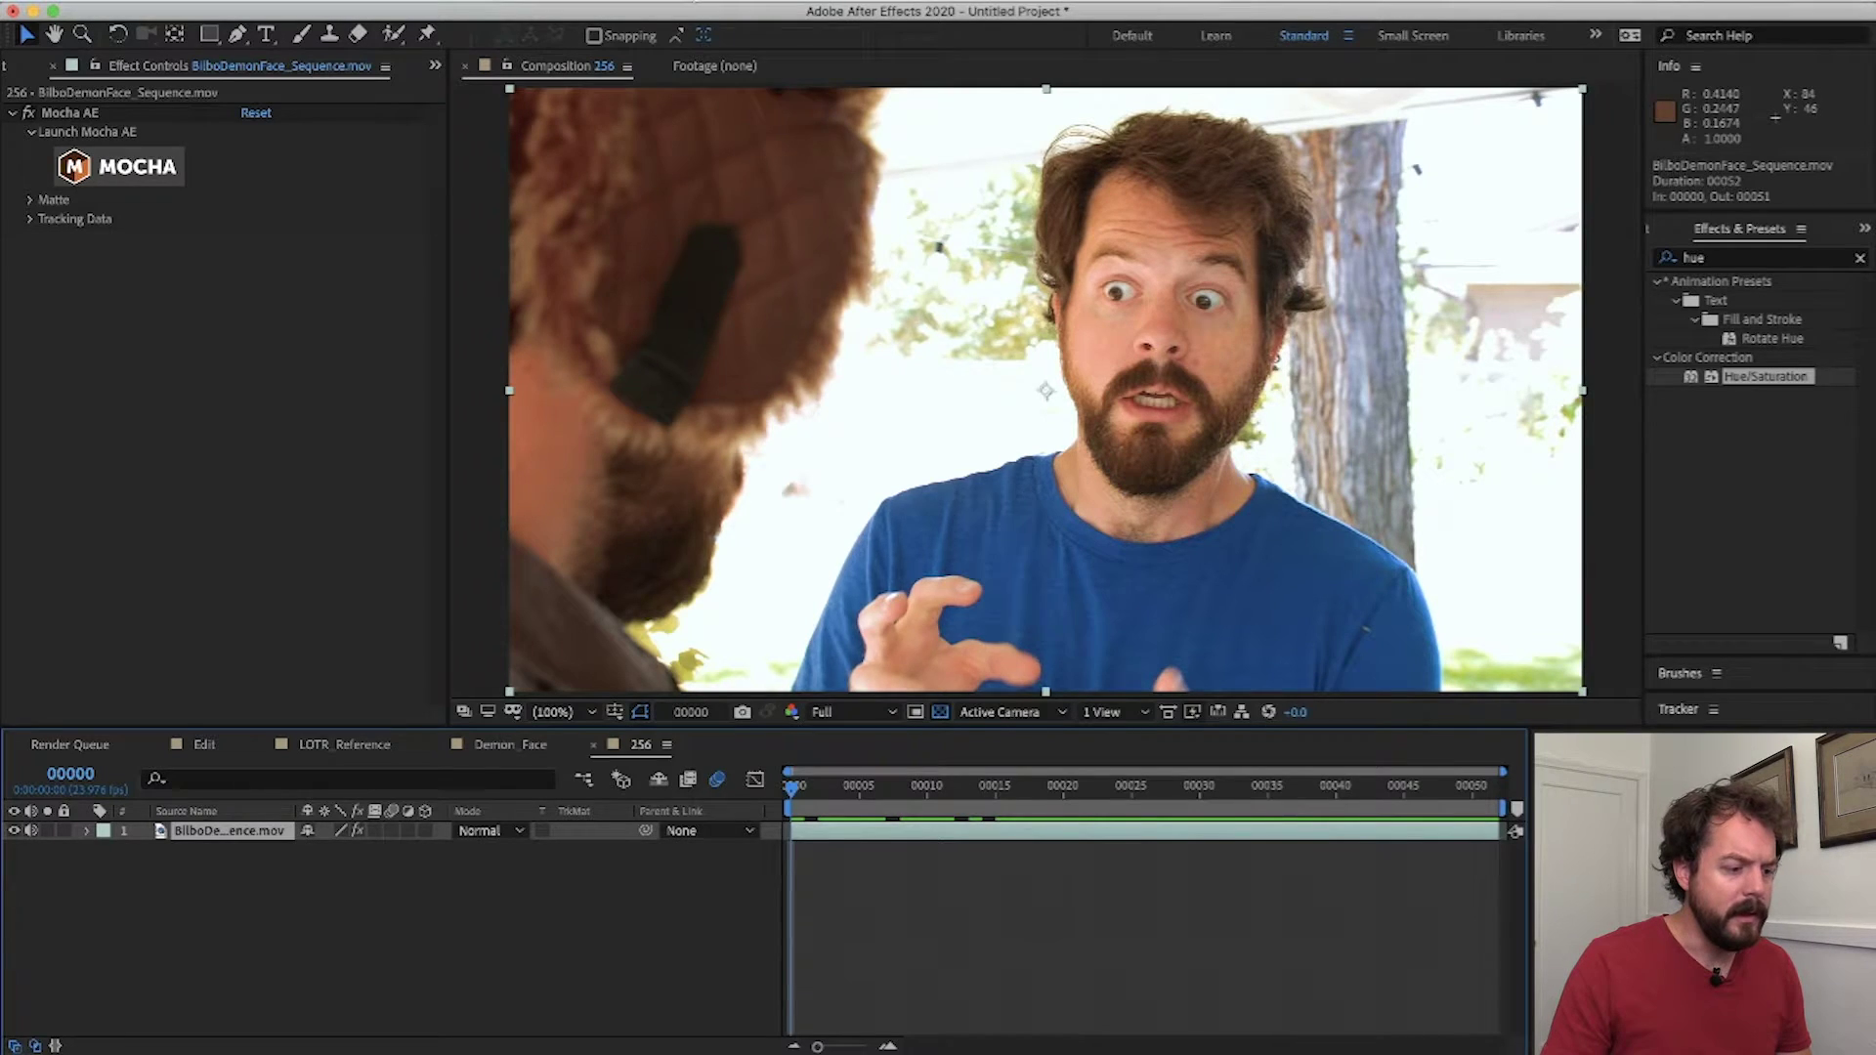
{"action": "left_click", "coordinate": [664, 2]}
{"action": "left_click", "coordinate": [790, 235]}
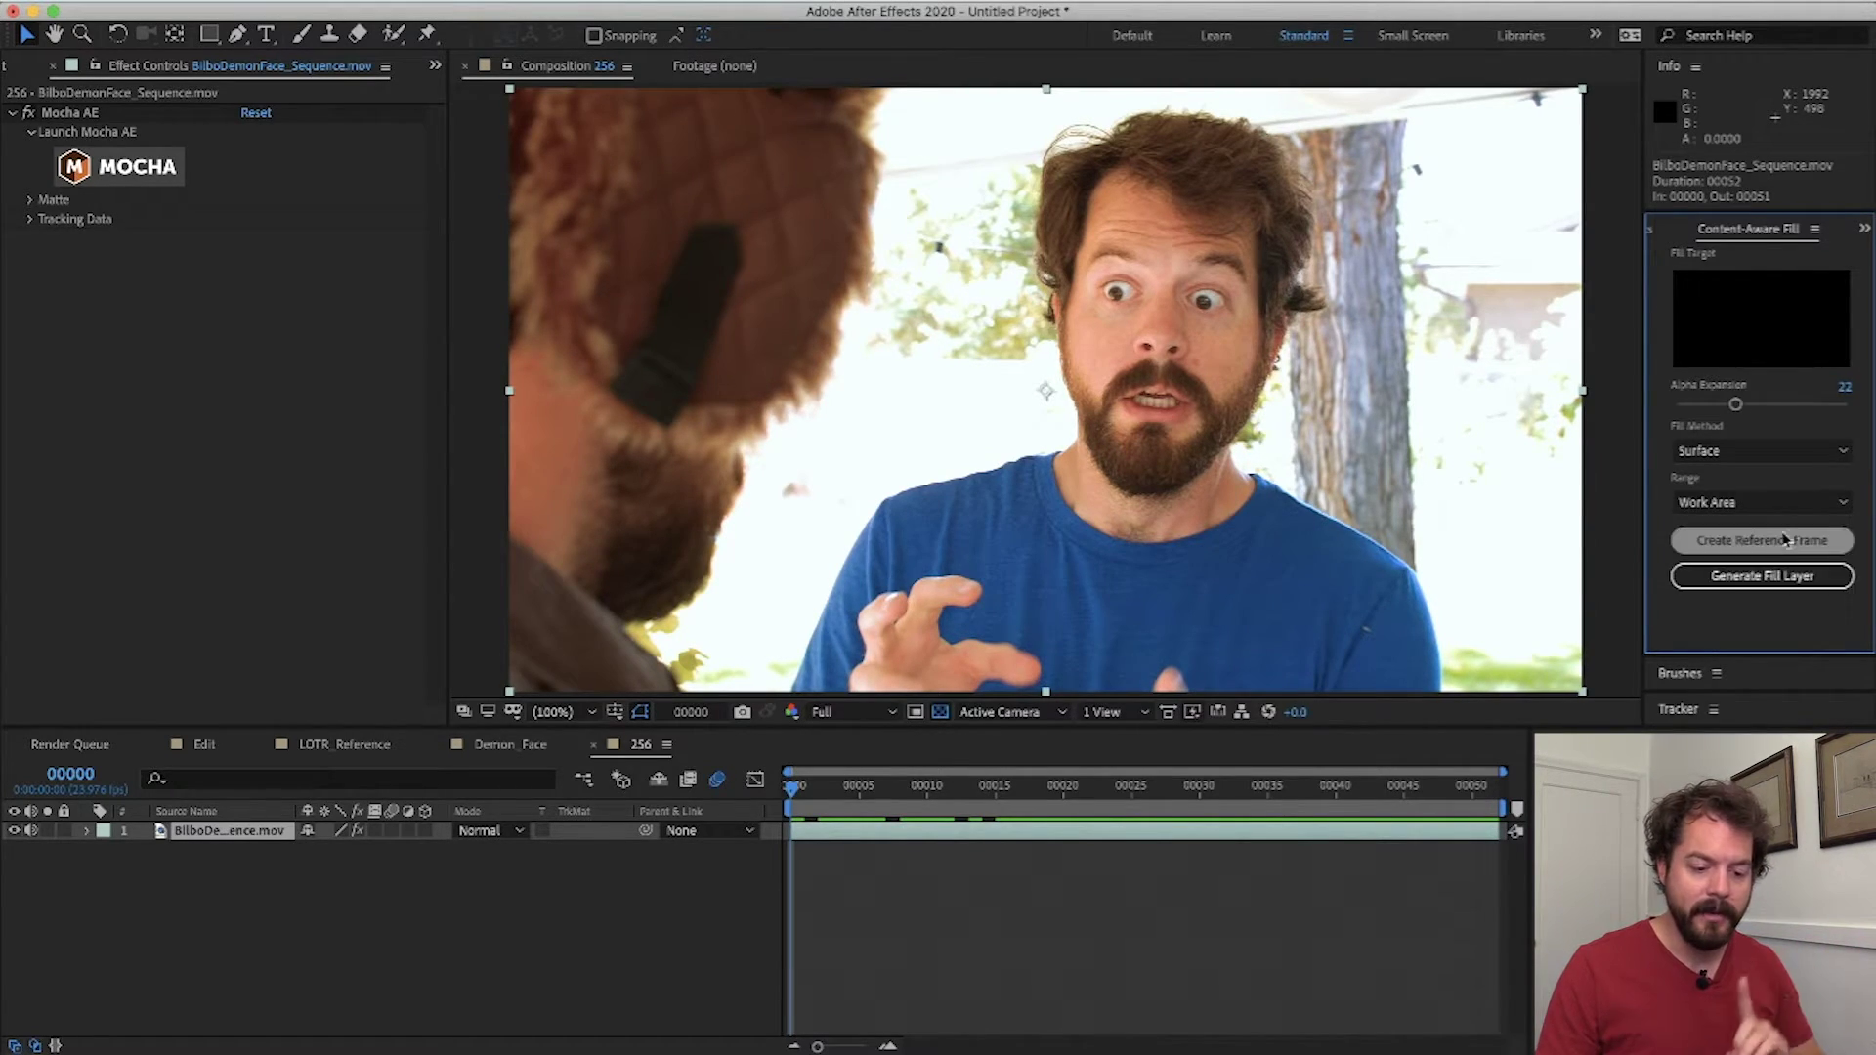
{"action": "left_click", "coordinate": [1238, 836]}
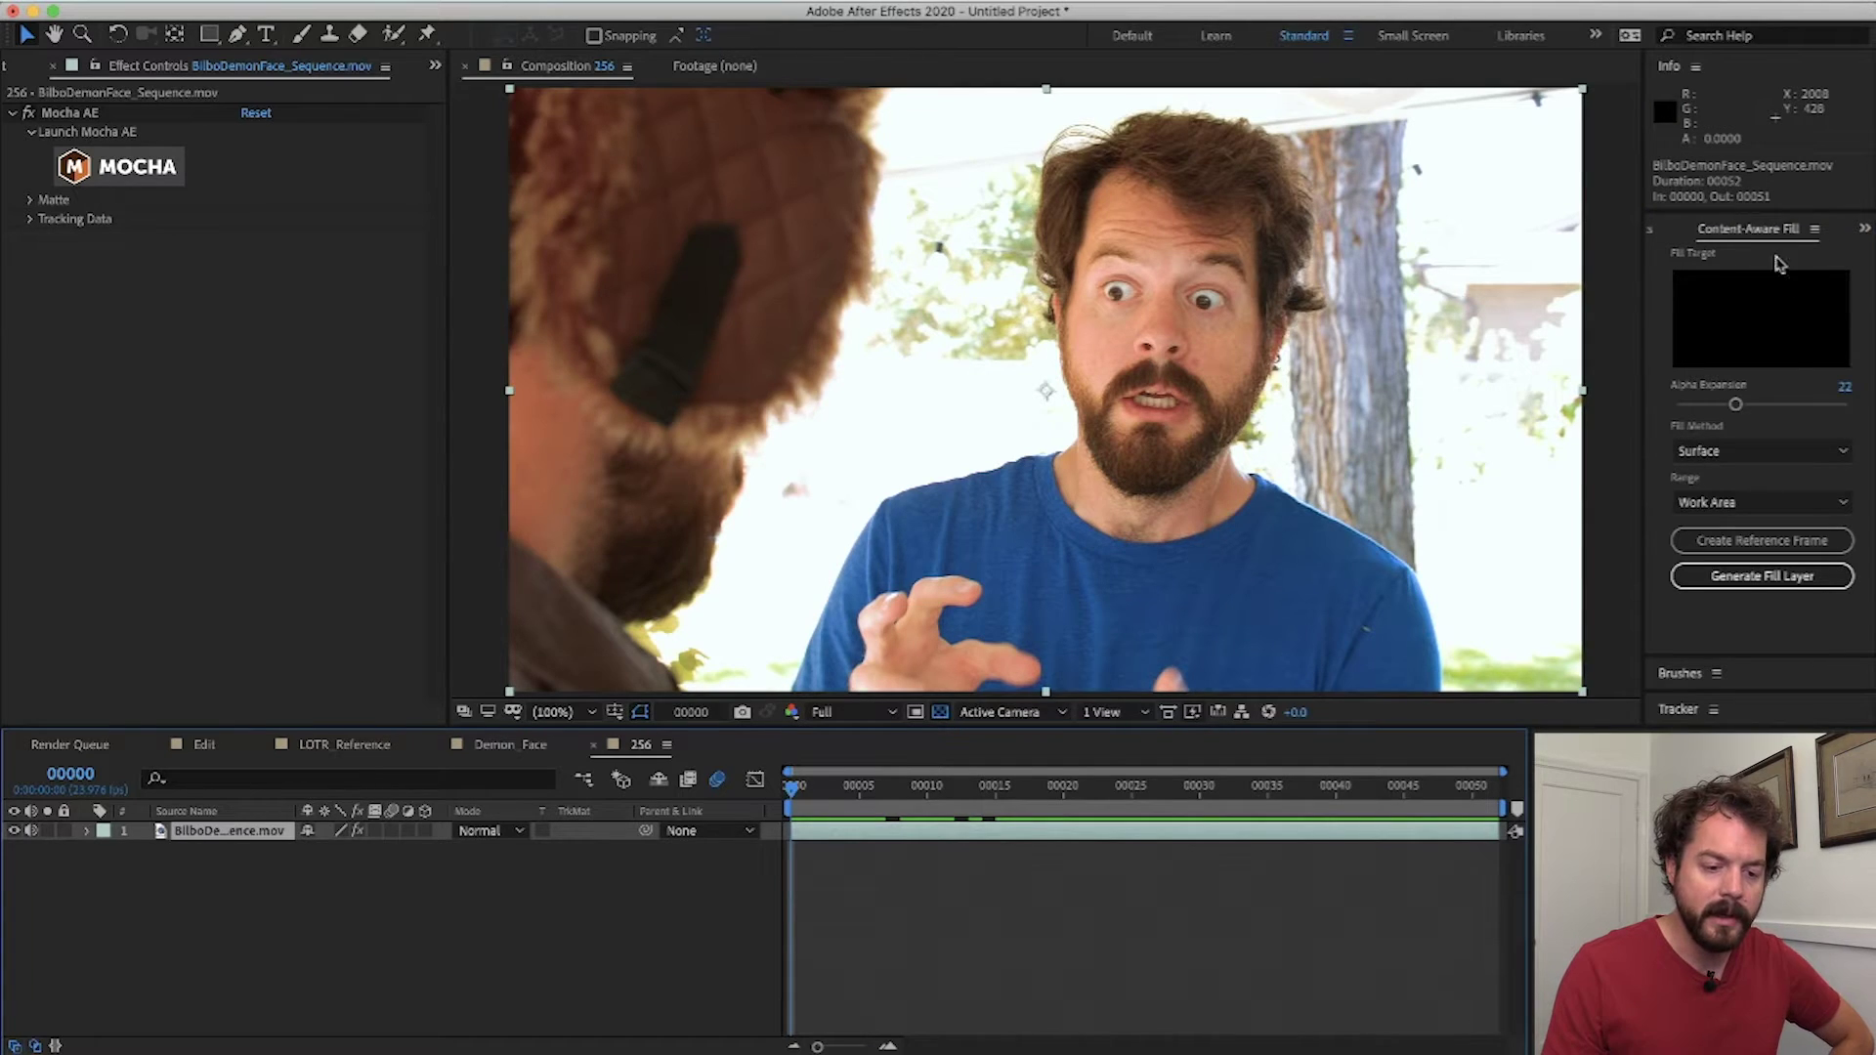
{"action": "left_click", "coordinate": [1765, 541]}
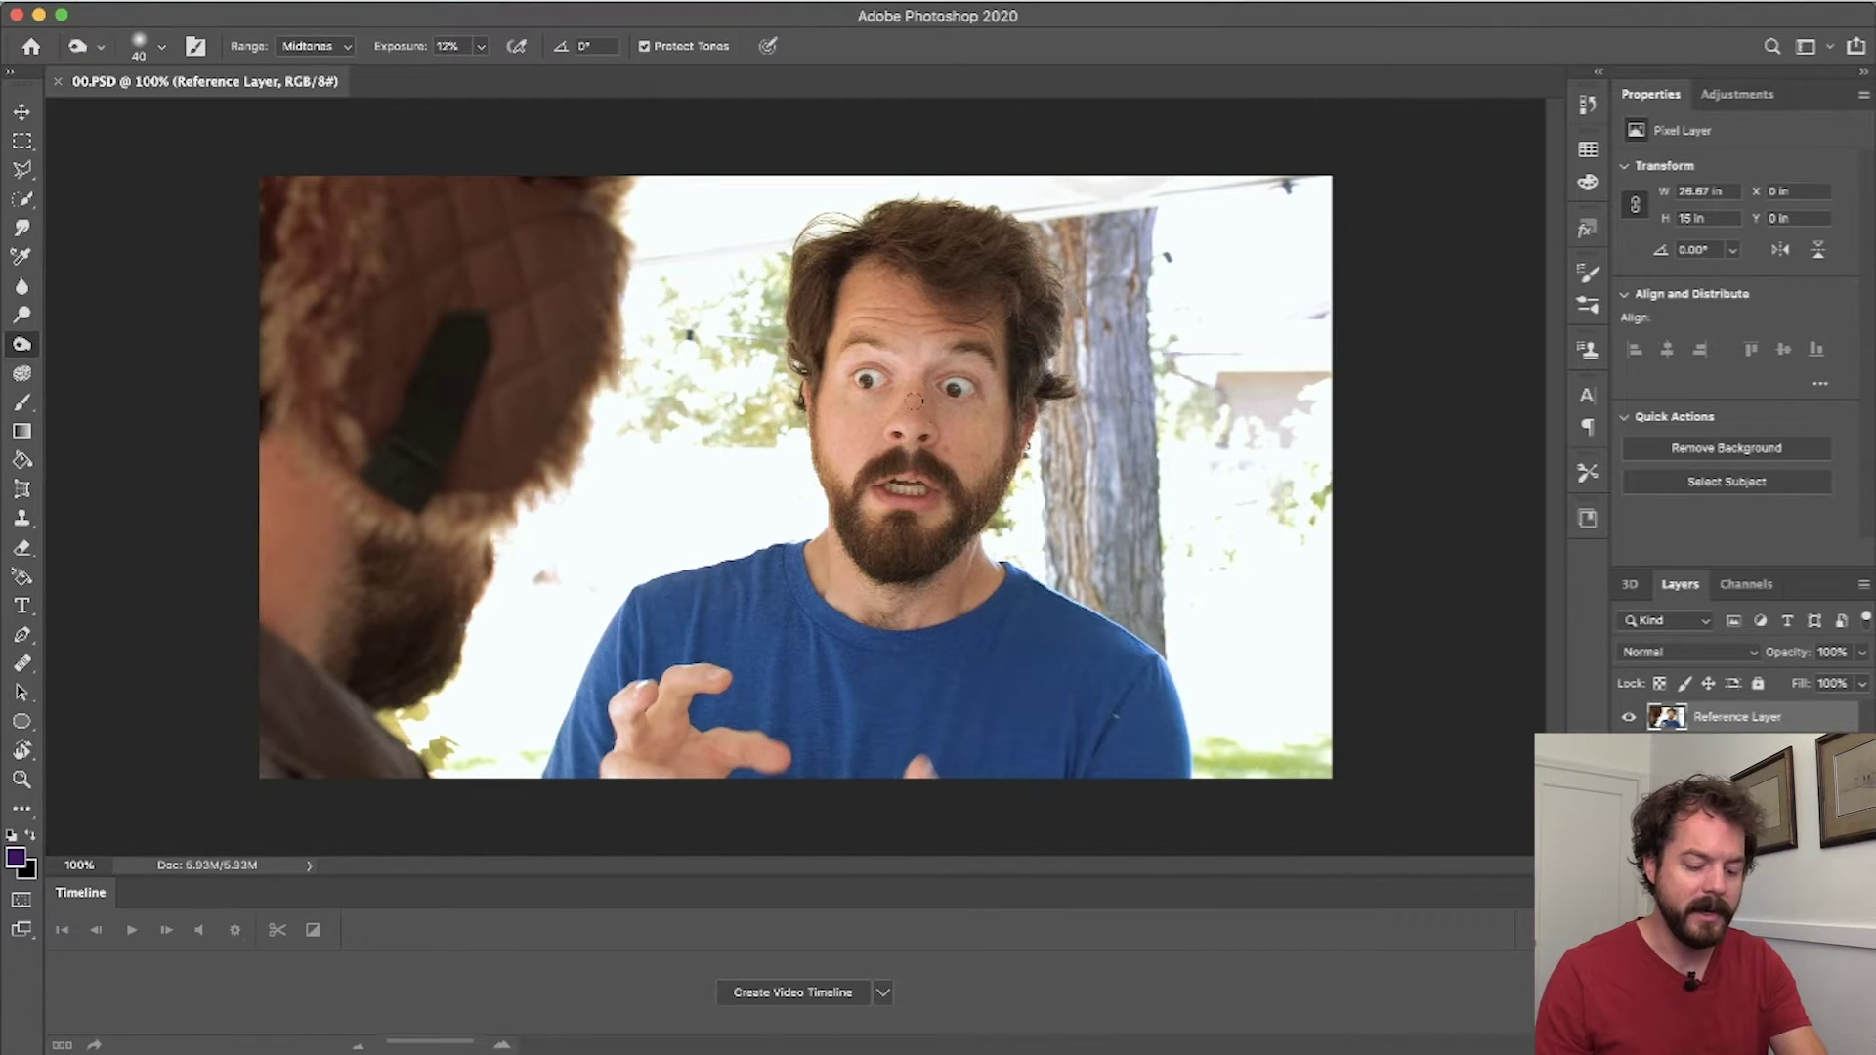
- Enlarge the face in 00.PSD and paint retouches on the Reference Layer
{"action": "key", "text": "super+equal"}
{"action": "key", "text": "super+equal"}
{"action": "key", "text": "super+equal"}
{"action": "left_click_drag", "start_coordinate": [1063, 319], "coordinate": [705, 655]}
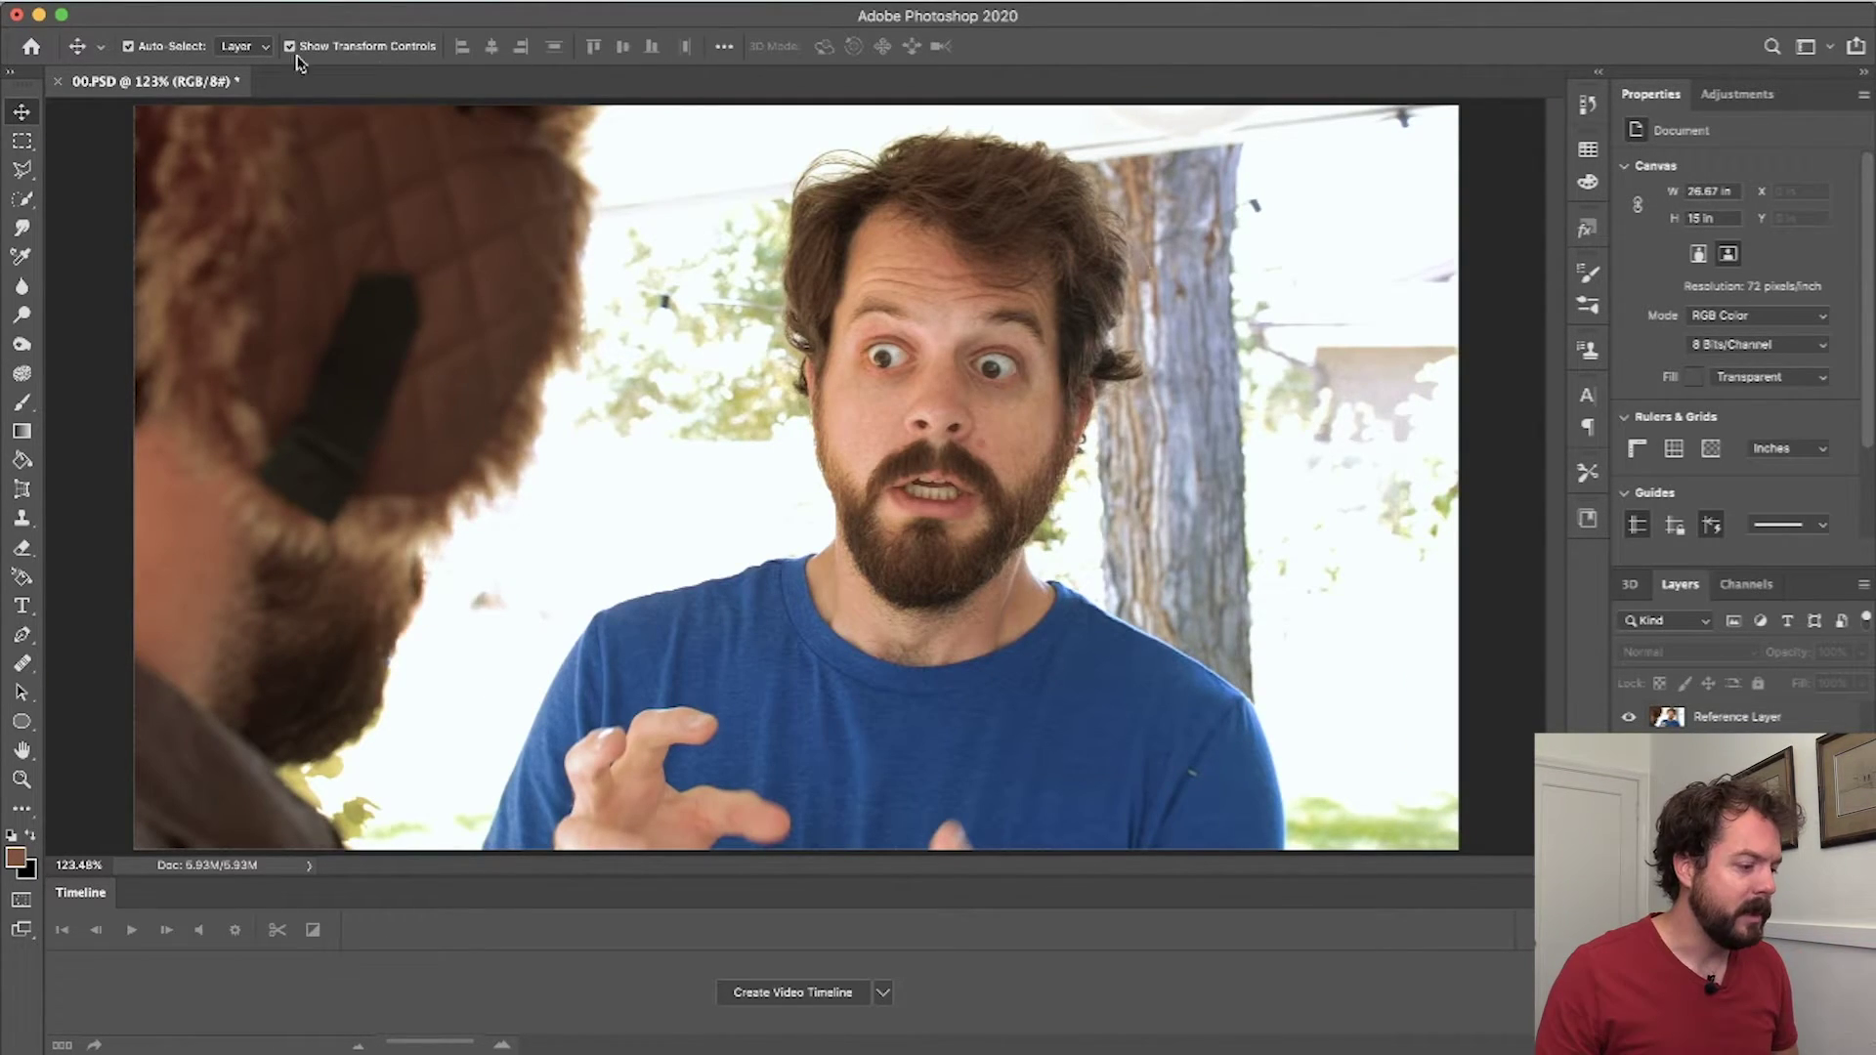
- Review the Save As options for the retouched frame, and quit Photoshop without saving changes to 00.PSD
{"action": "left_click", "coordinate": [196, 2]}
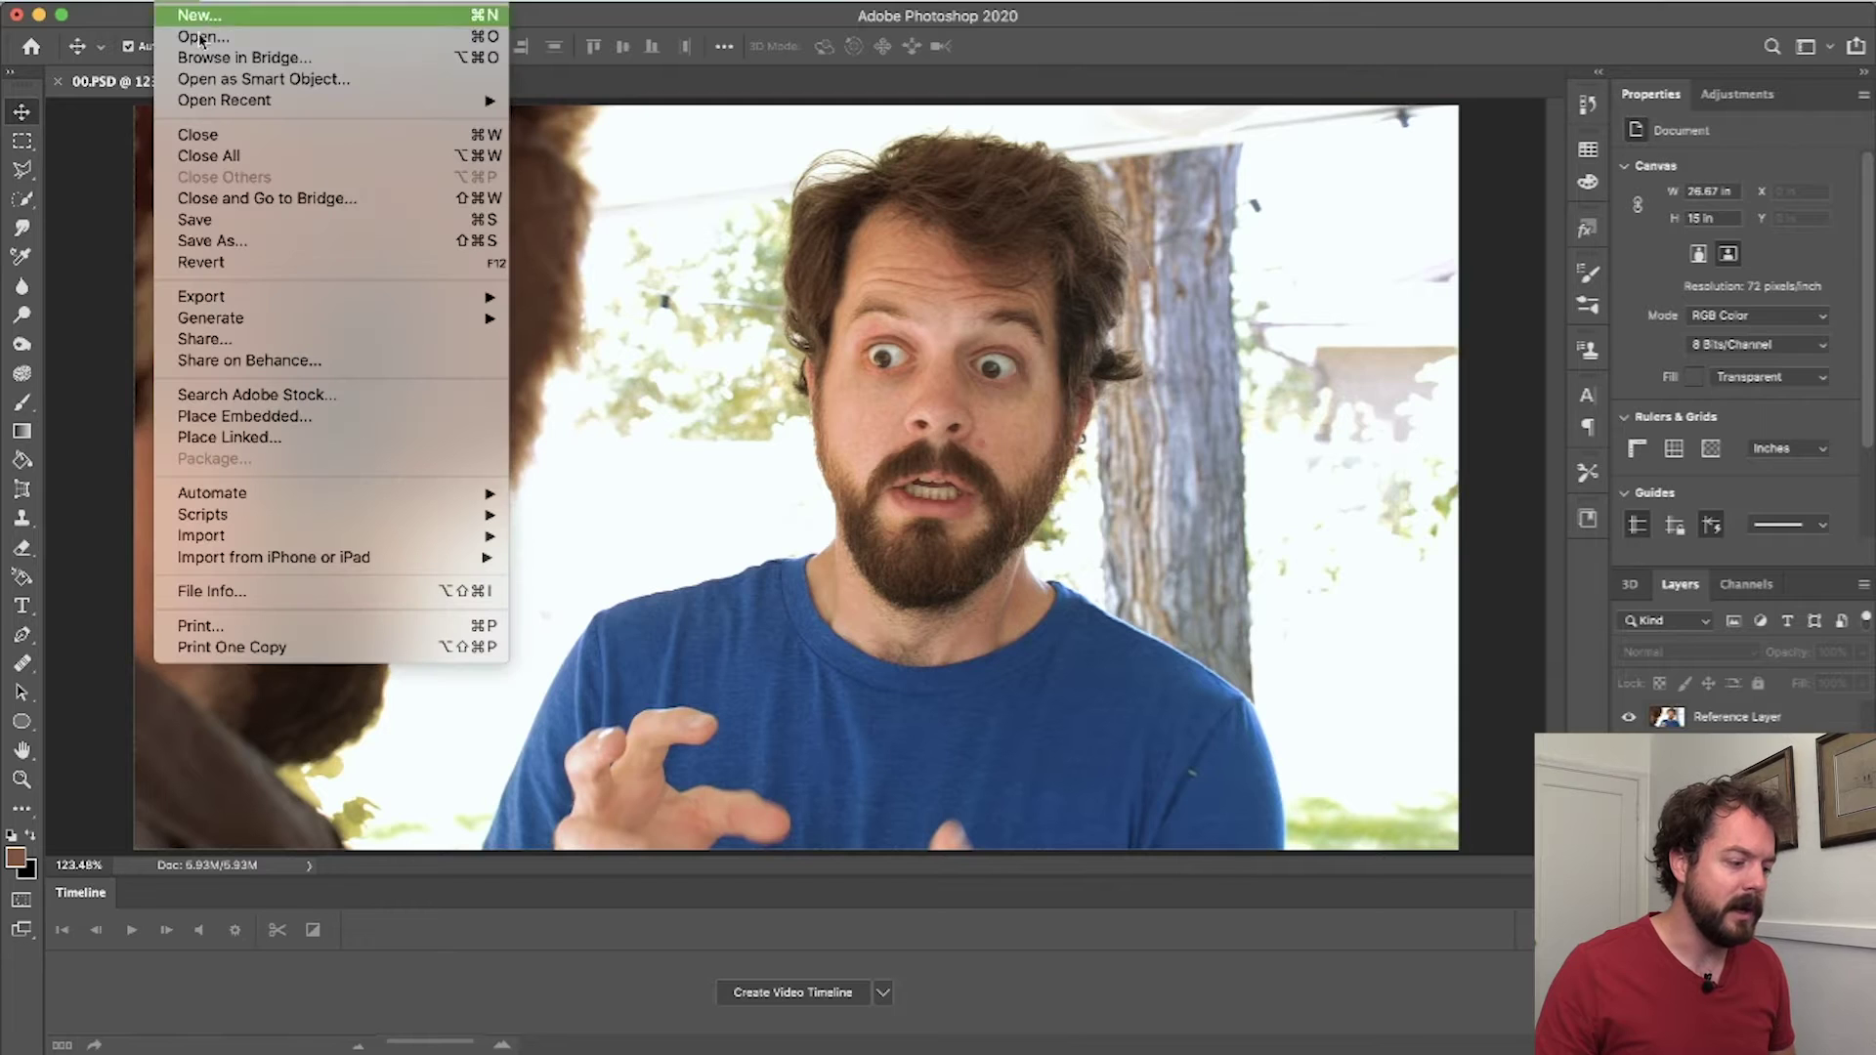
{"action": "left_click", "coordinate": [262, 234]}
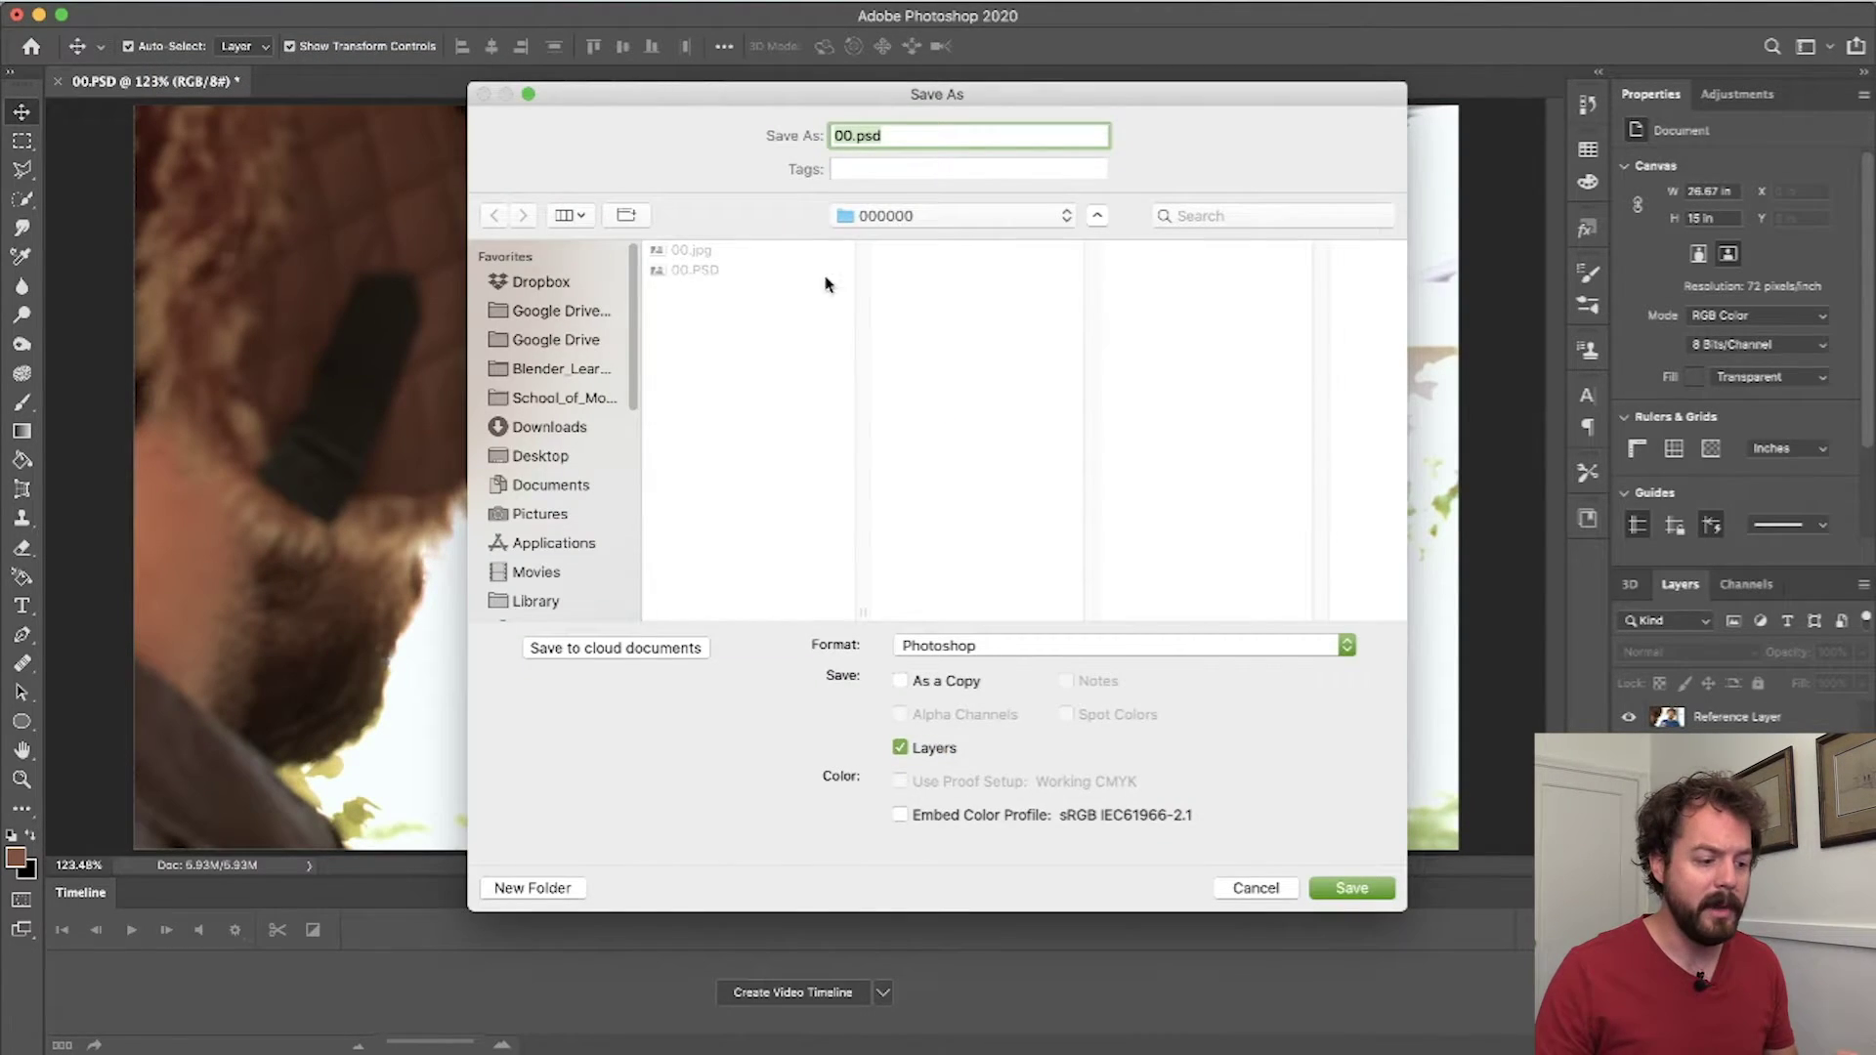
{"action": "key", "text": "Return"}
{"action": "left_click", "coordinate": [1084, 298]}
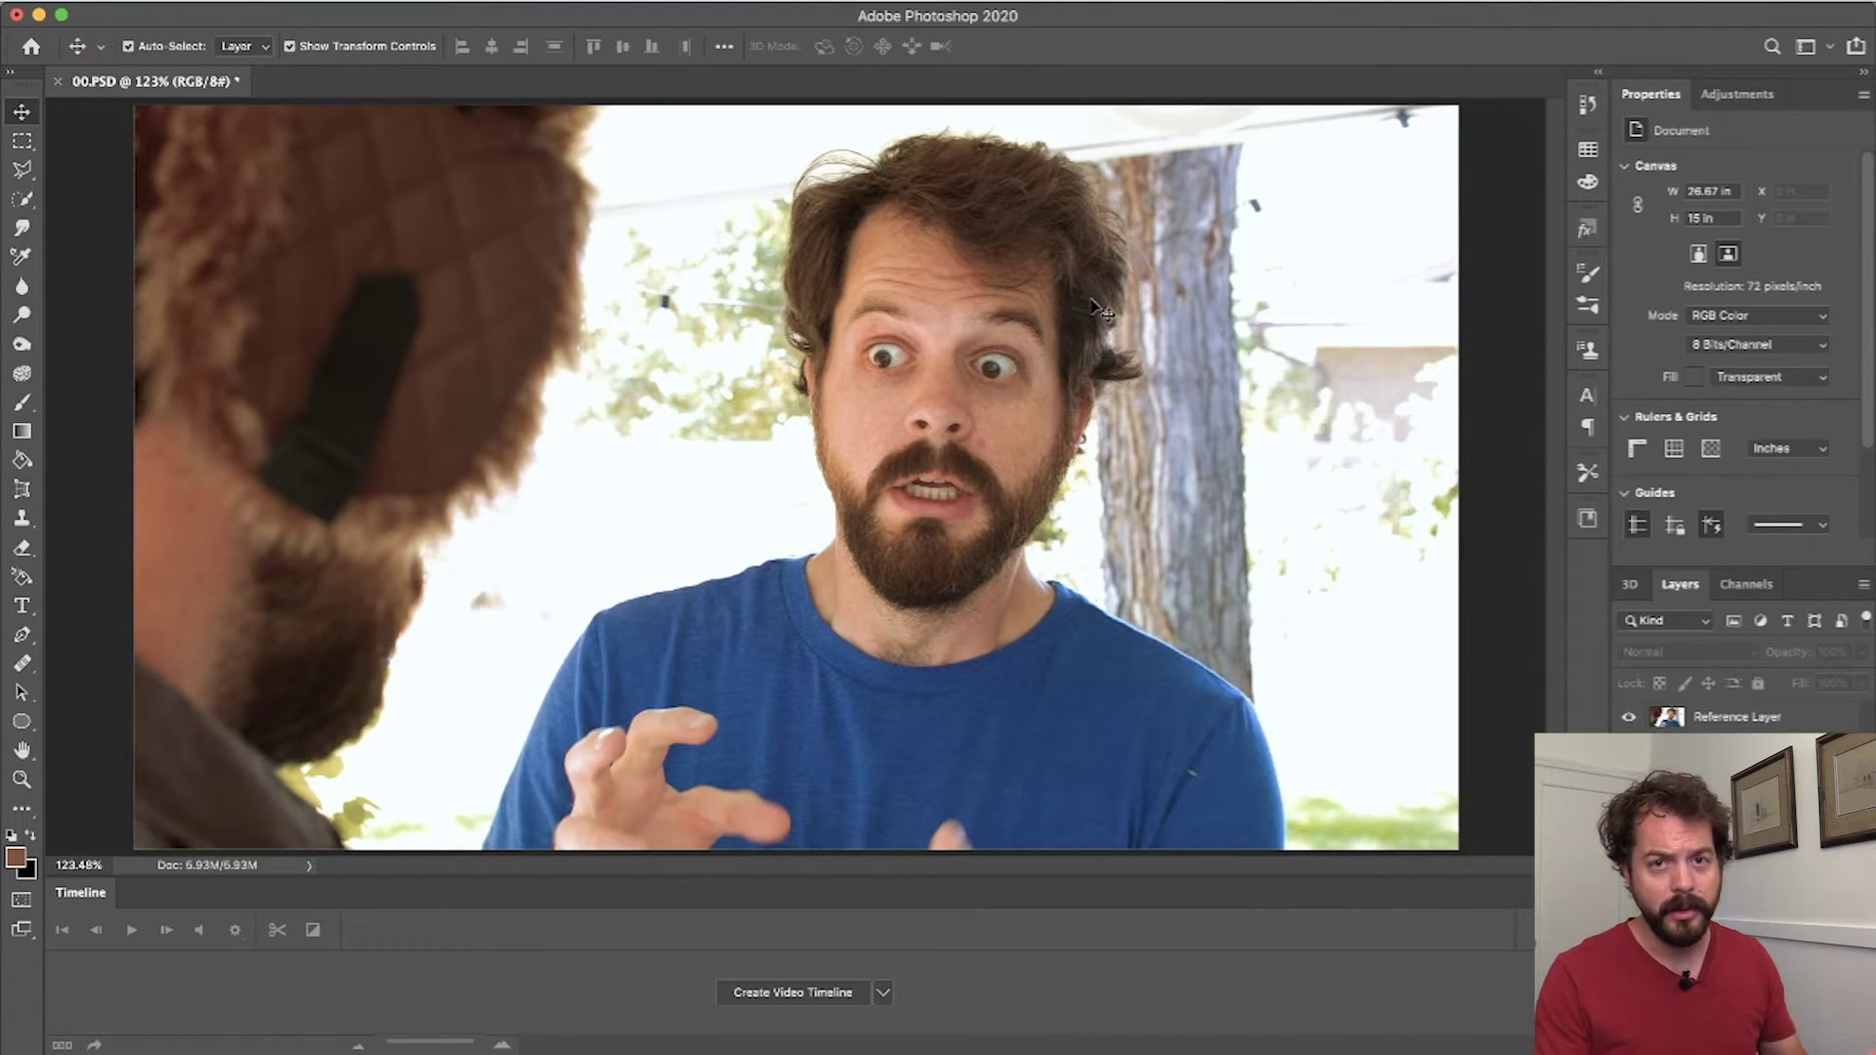
{"action": "key", "text": "super+q"}
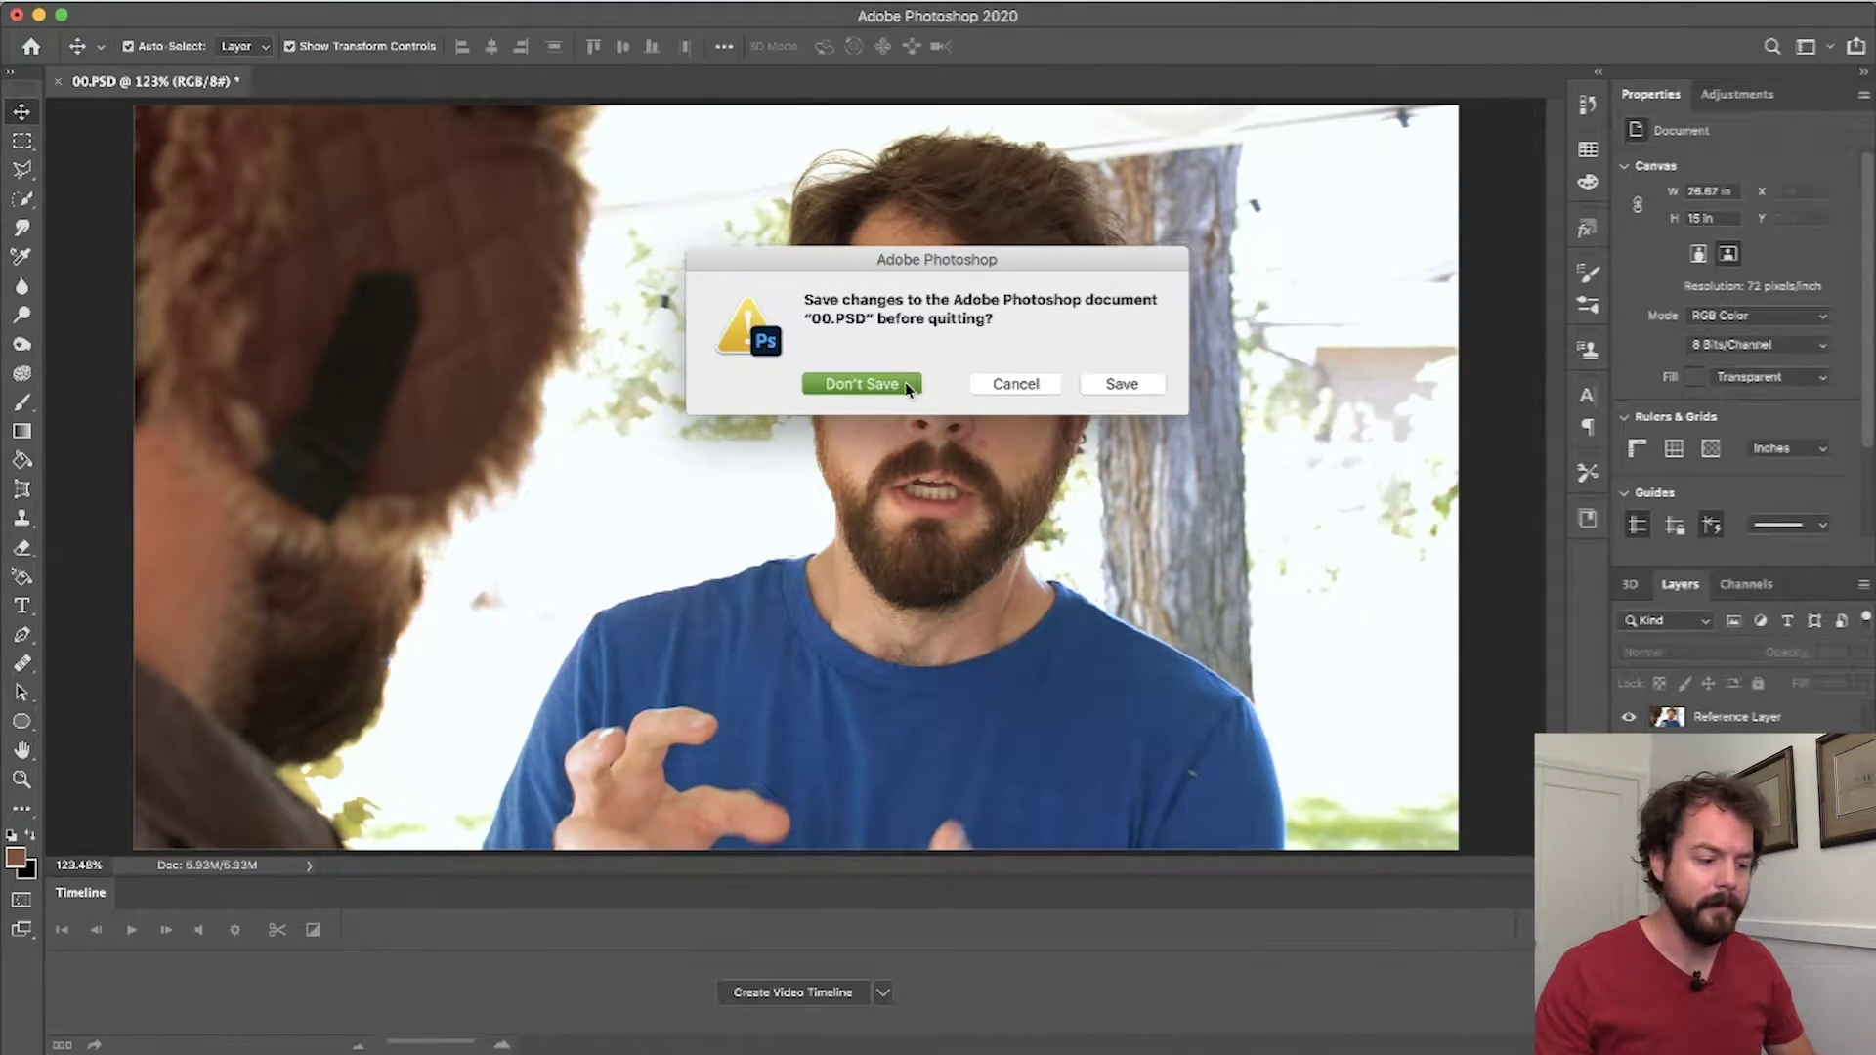
{"action": "left_click", "coordinate": [906, 386]}
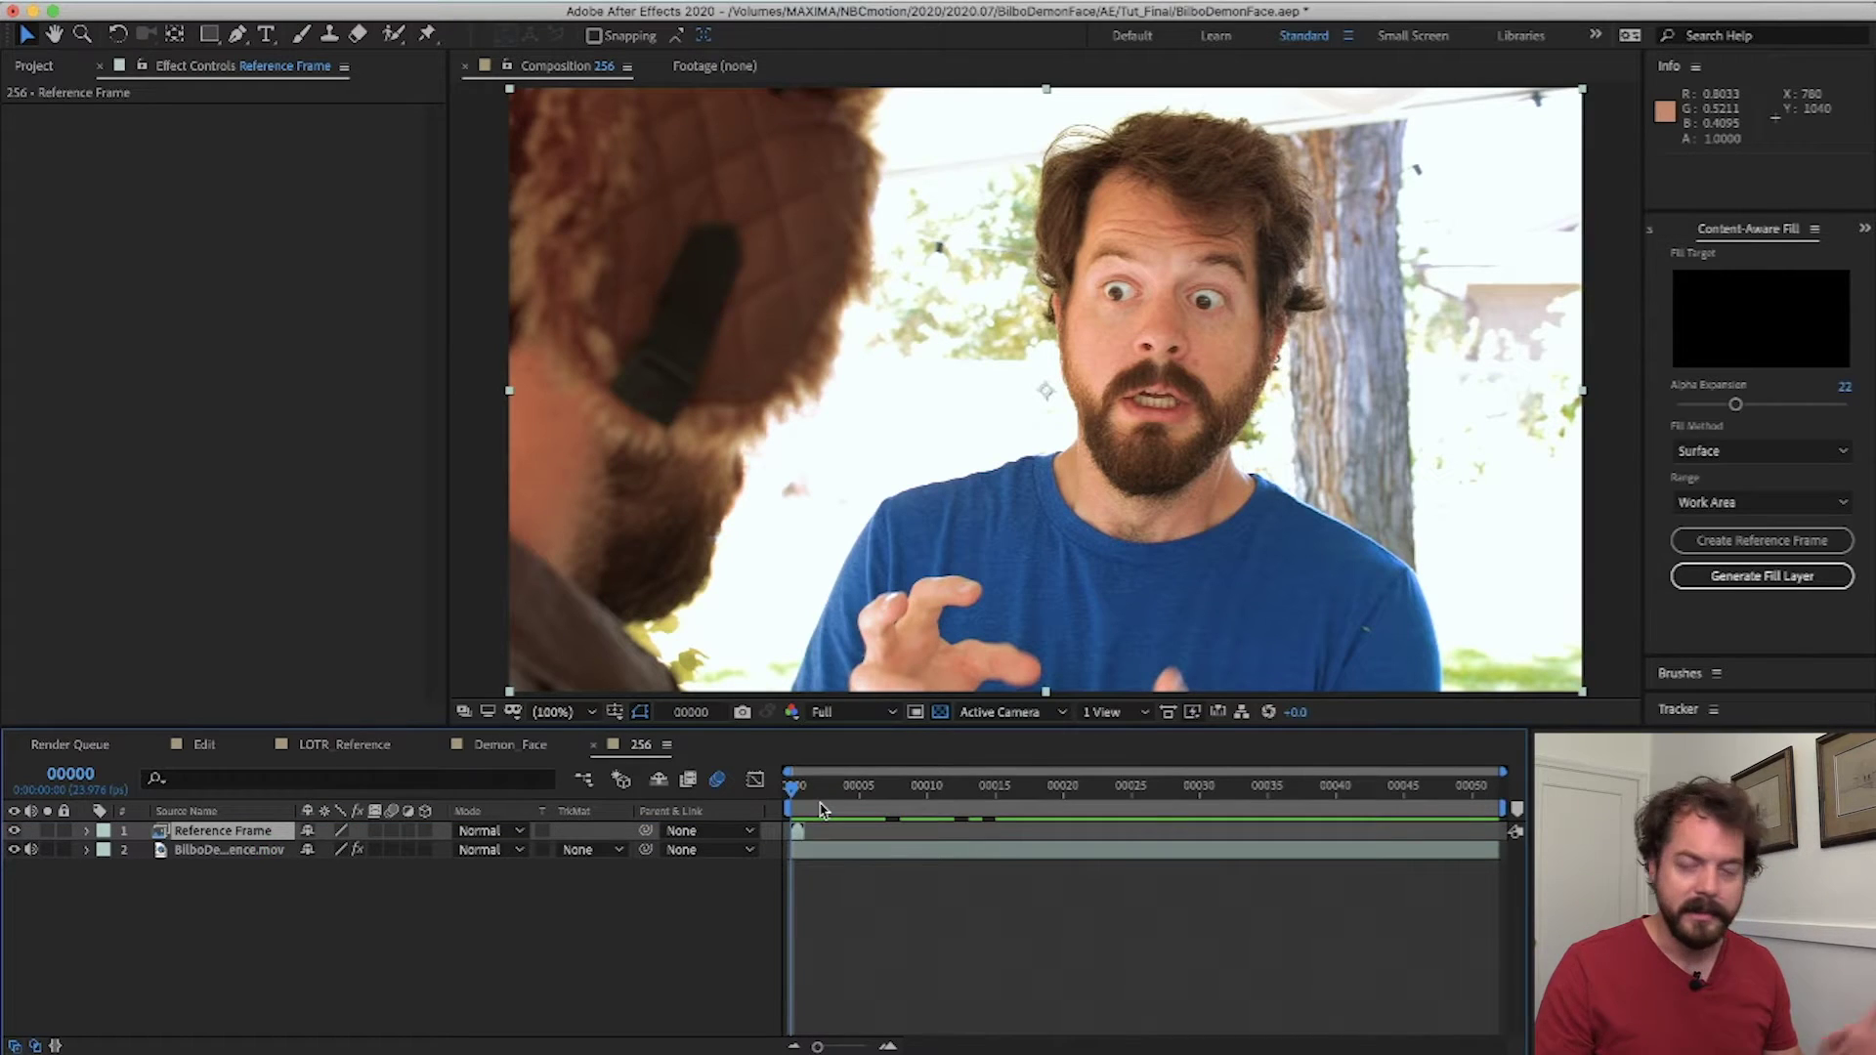
- Delete the Reference Frame layer from composition 256 and the 256 subfolder from the project's Fills folder
{"action": "left_click", "coordinate": [223, 833]}
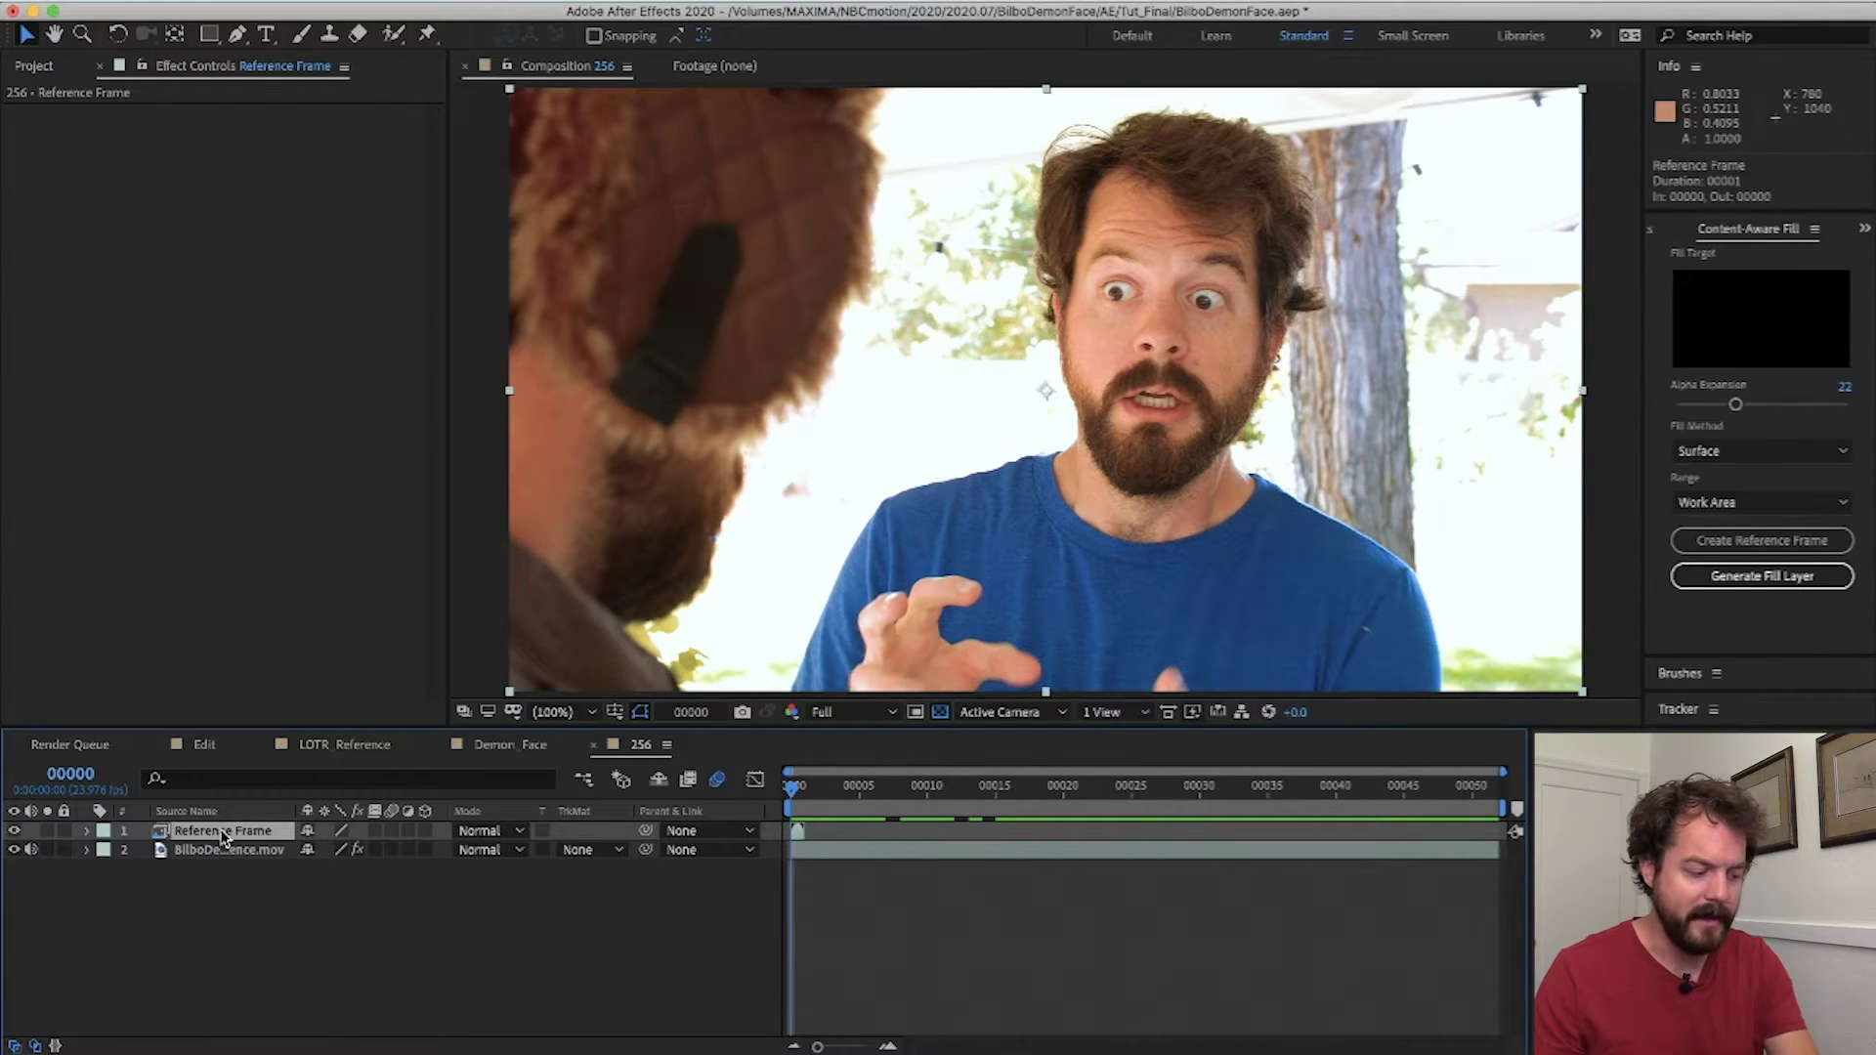
{"action": "key", "text": "Delete"}
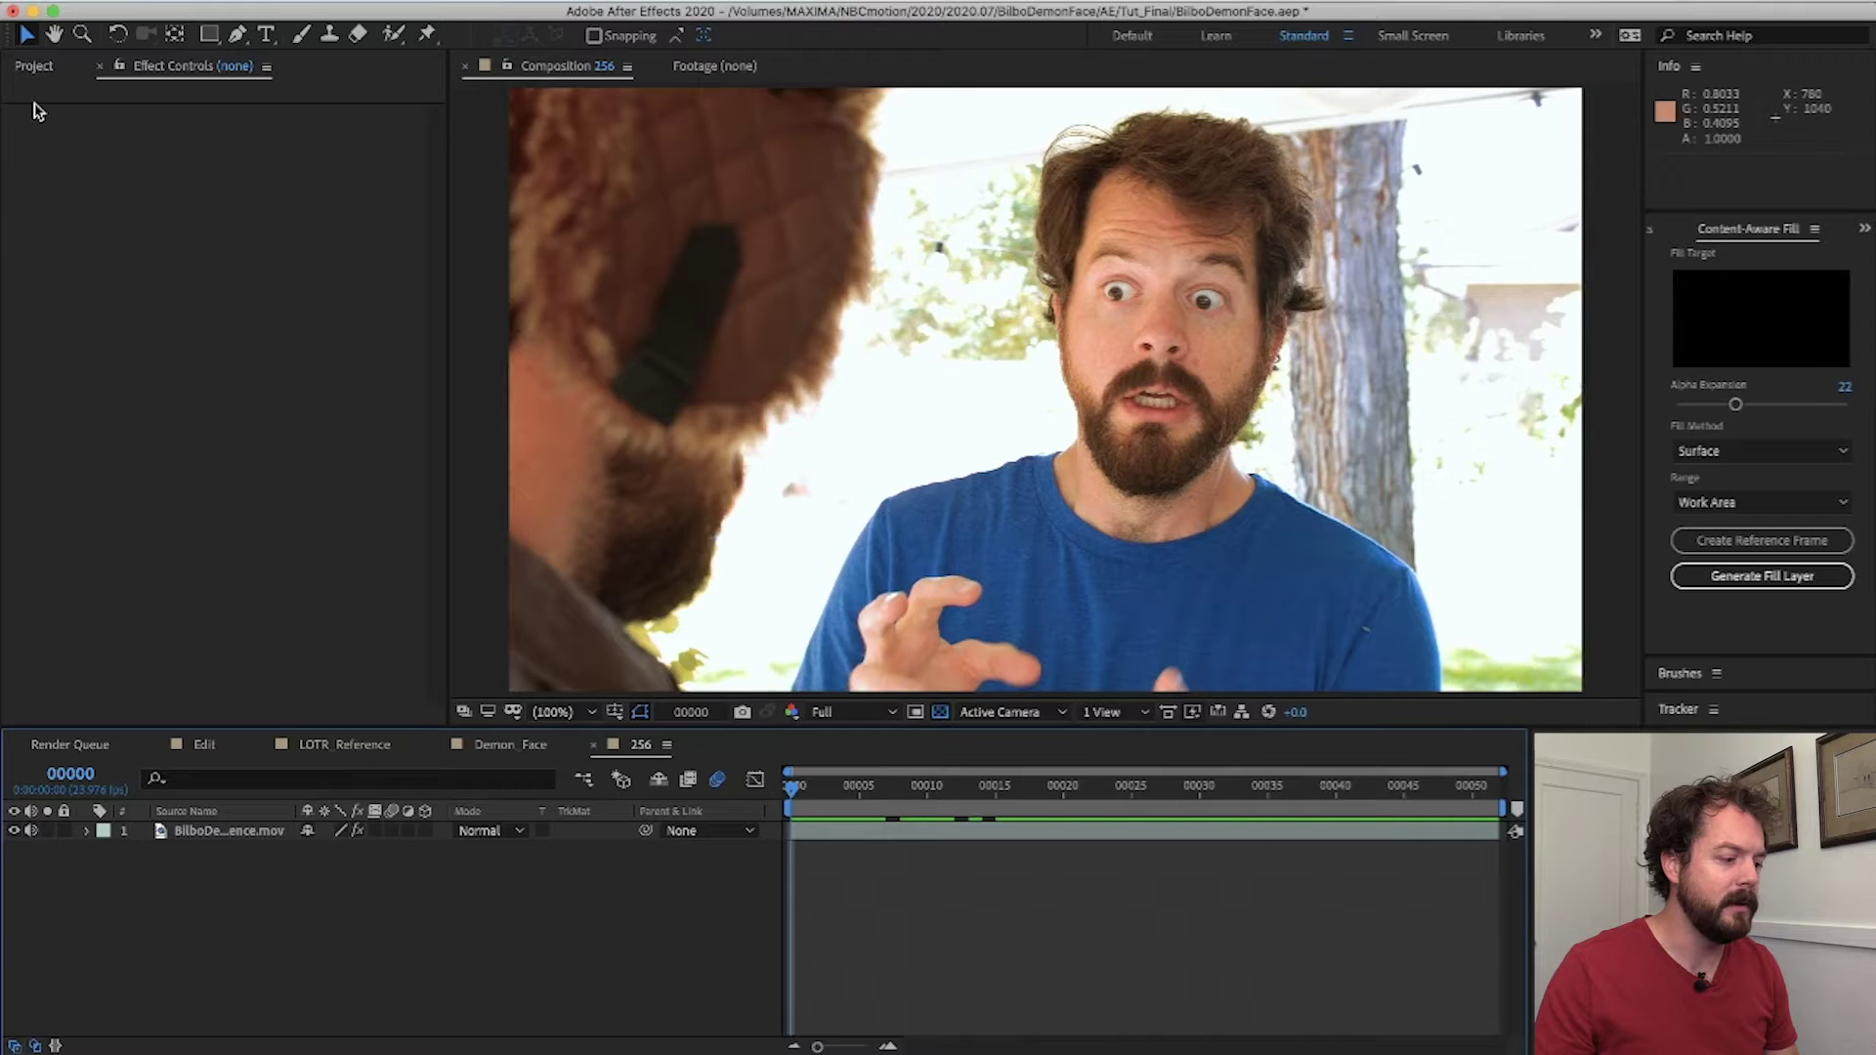
{"action": "left_click", "coordinate": [39, 71]}
{"action": "left_click", "coordinate": [93, 456]}
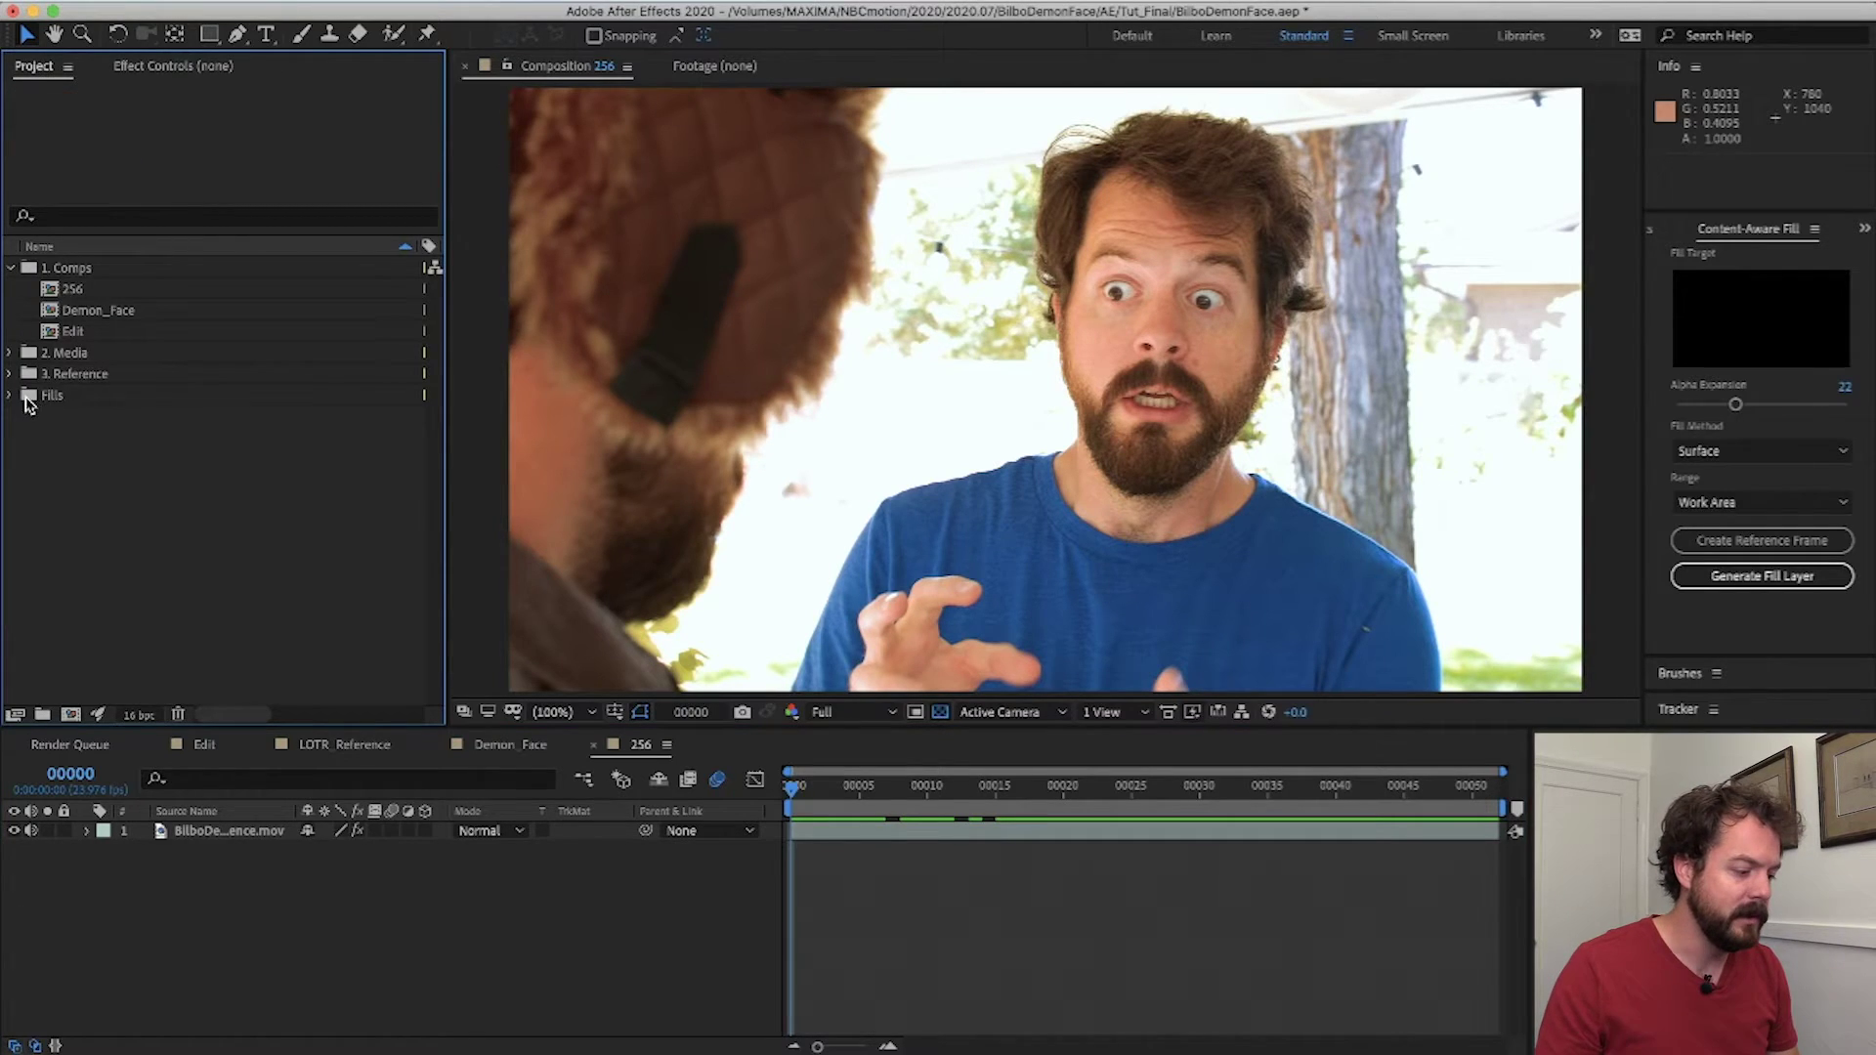
{"action": "double_click", "coordinate": [44, 396]}
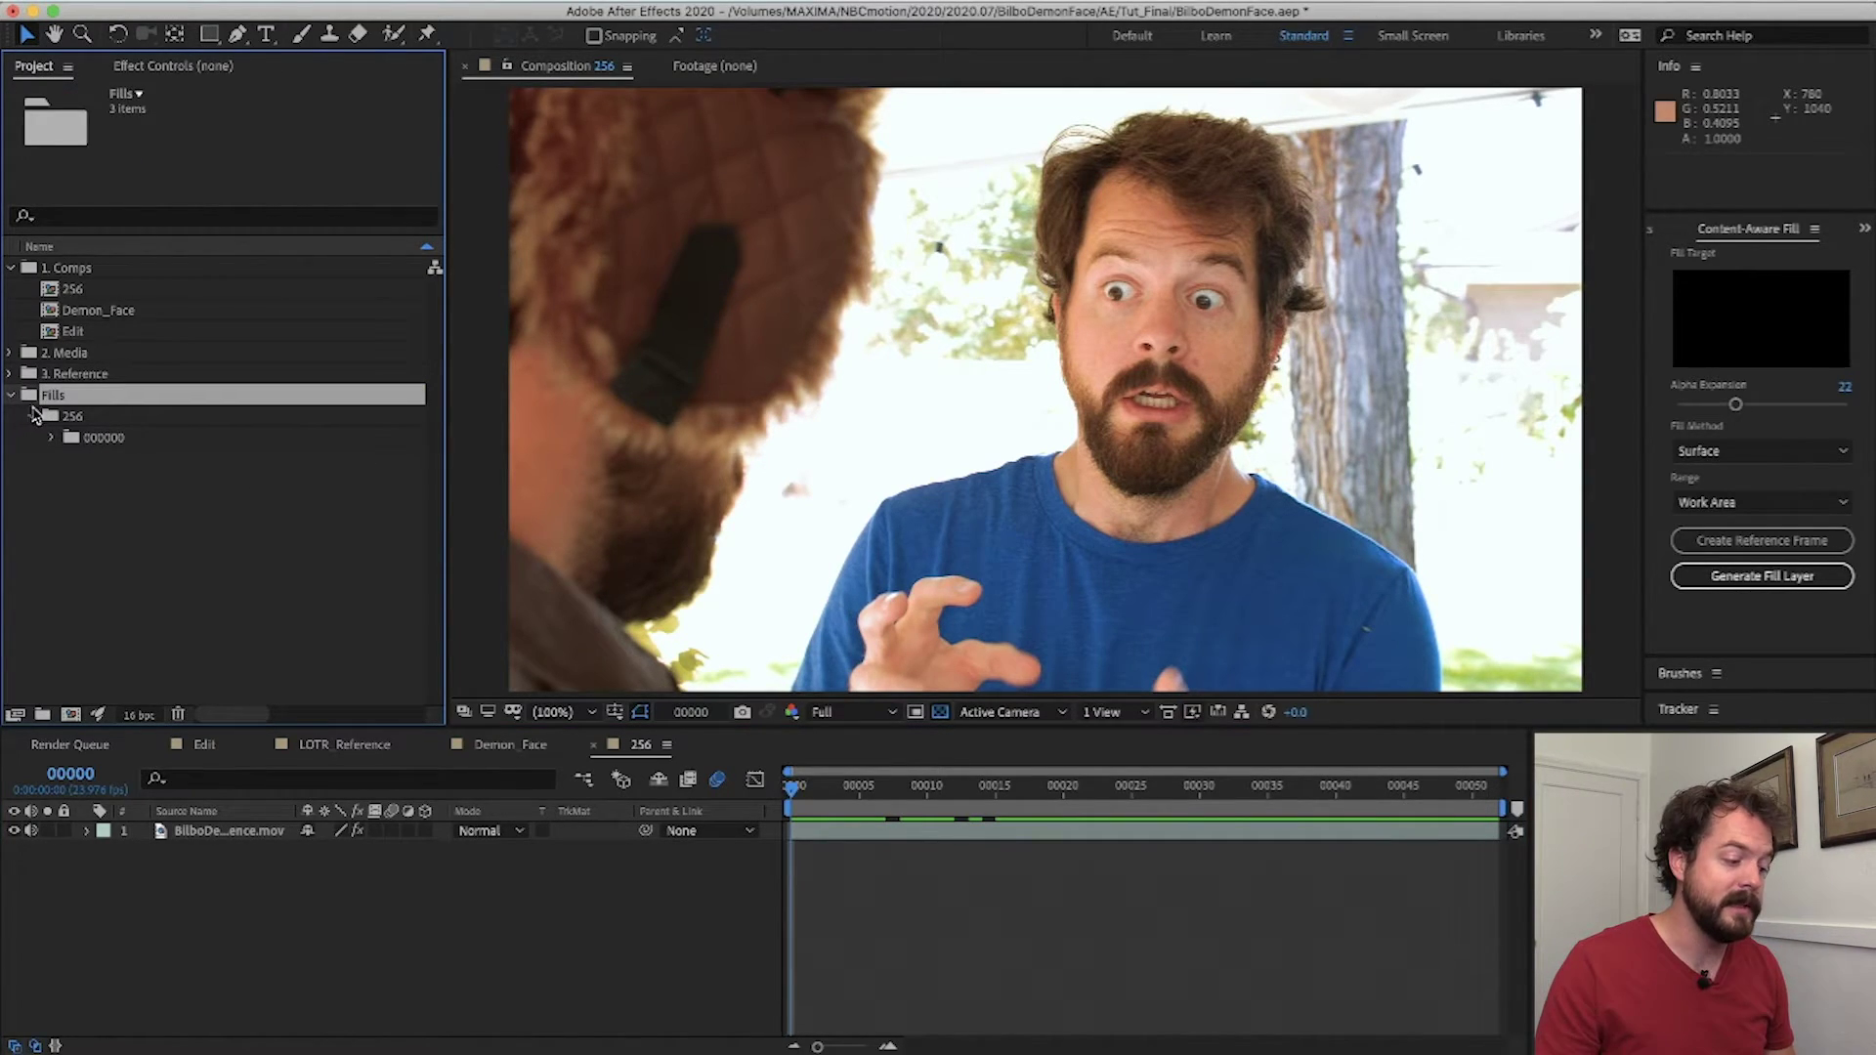
{"action": "left_click", "coordinate": [51, 438]}
{"action": "left_click", "coordinate": [133, 465]}
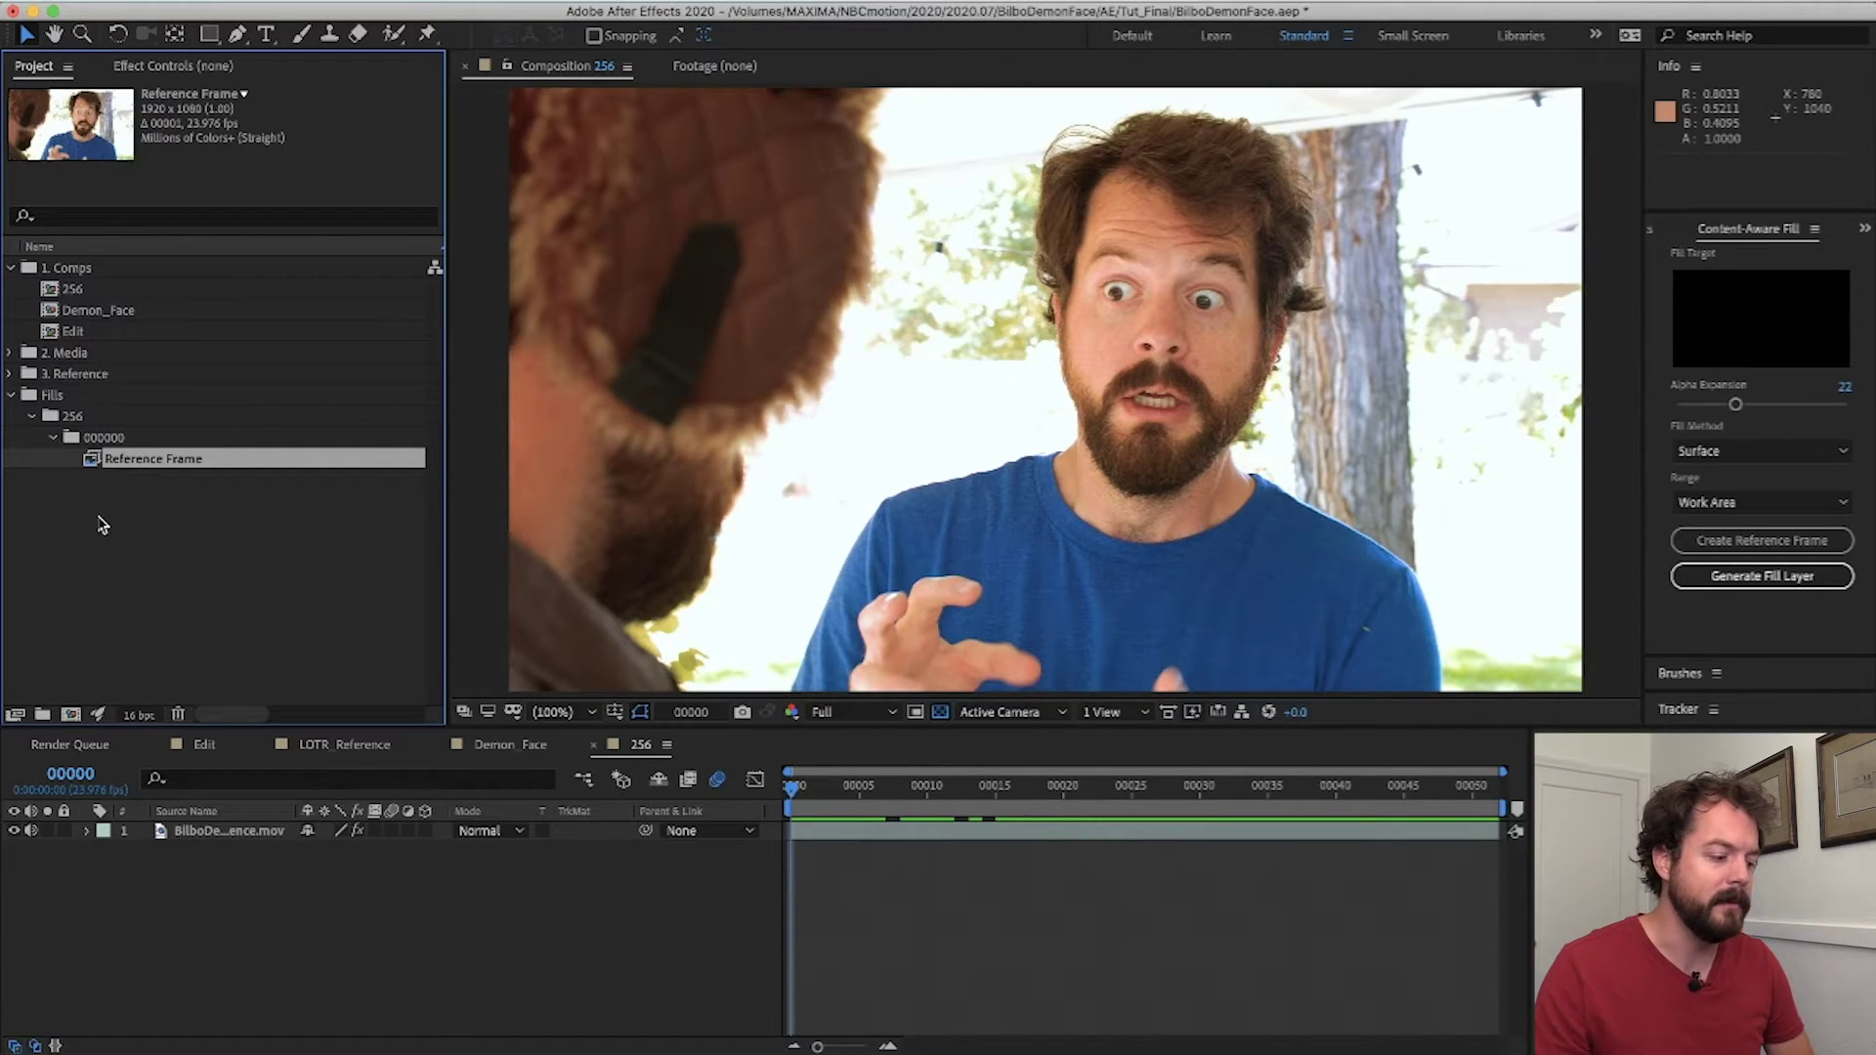
{"action": "left_click", "coordinate": [49, 419]}
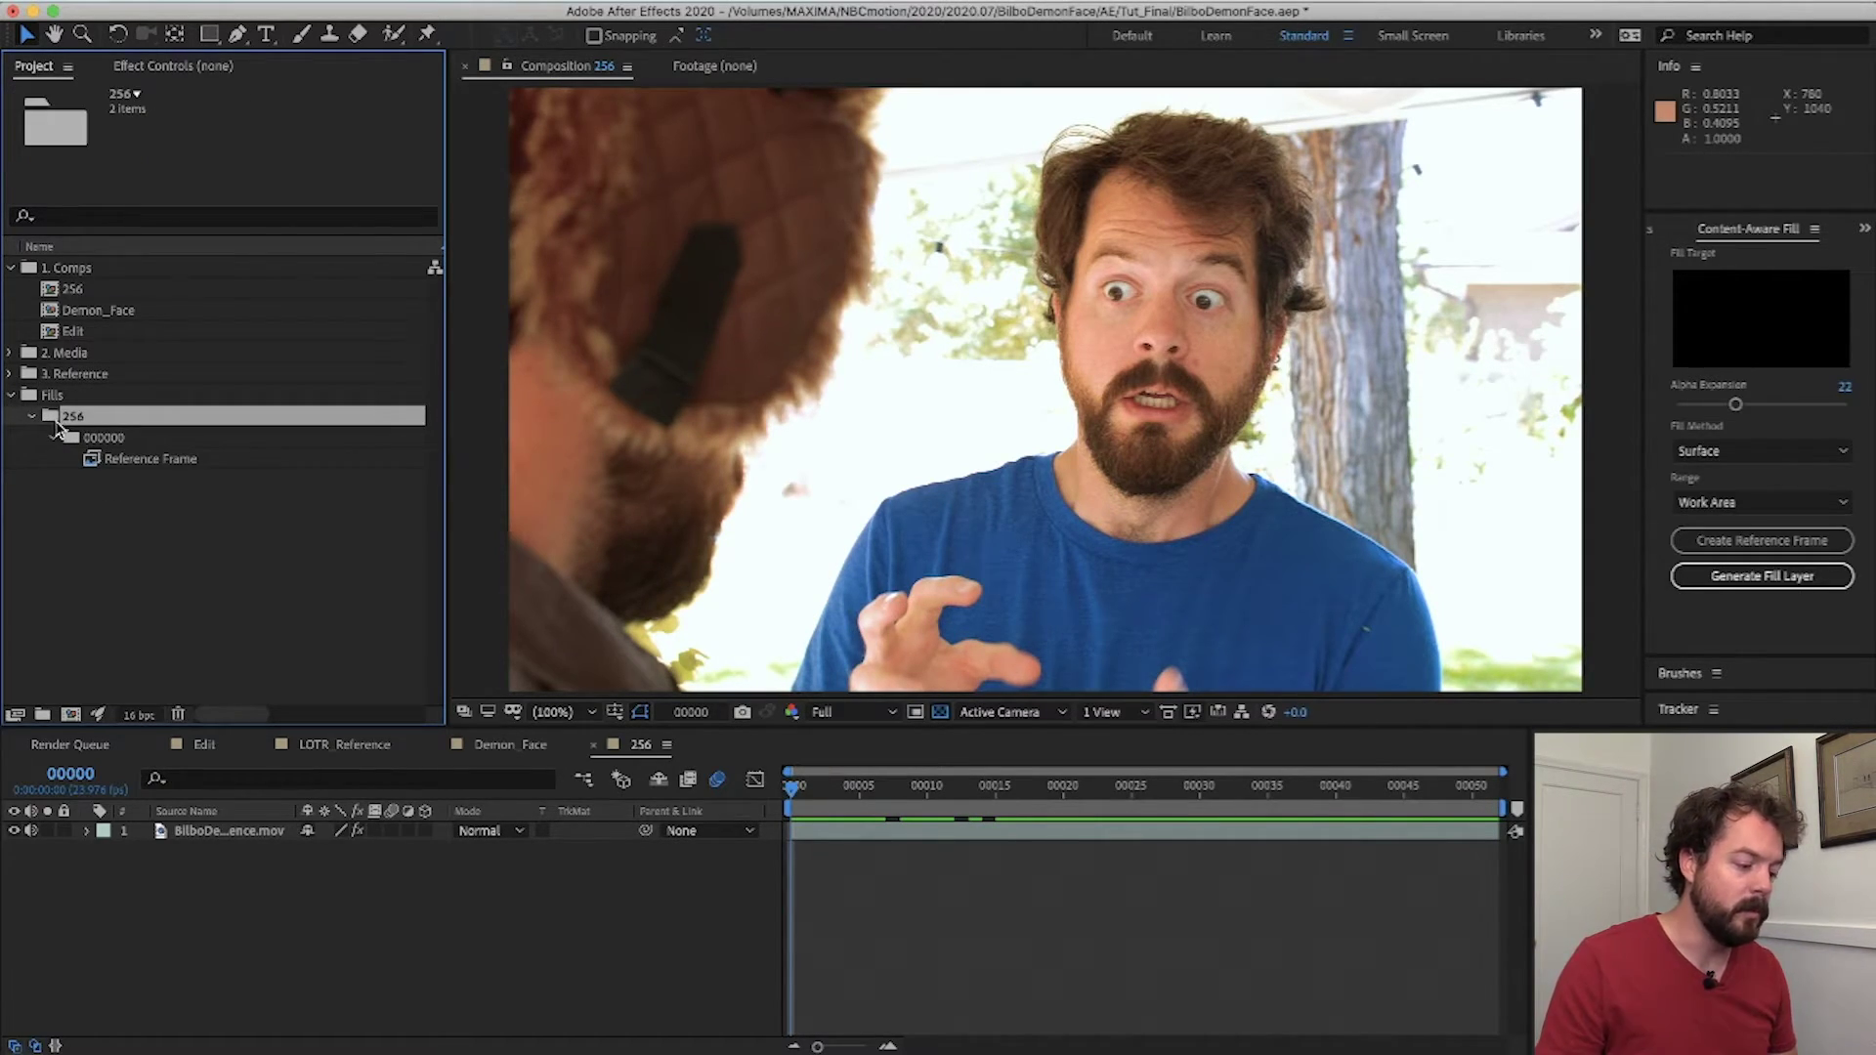
{"action": "key", "text": "Delete"}
{"action": "key", "text": "Return"}
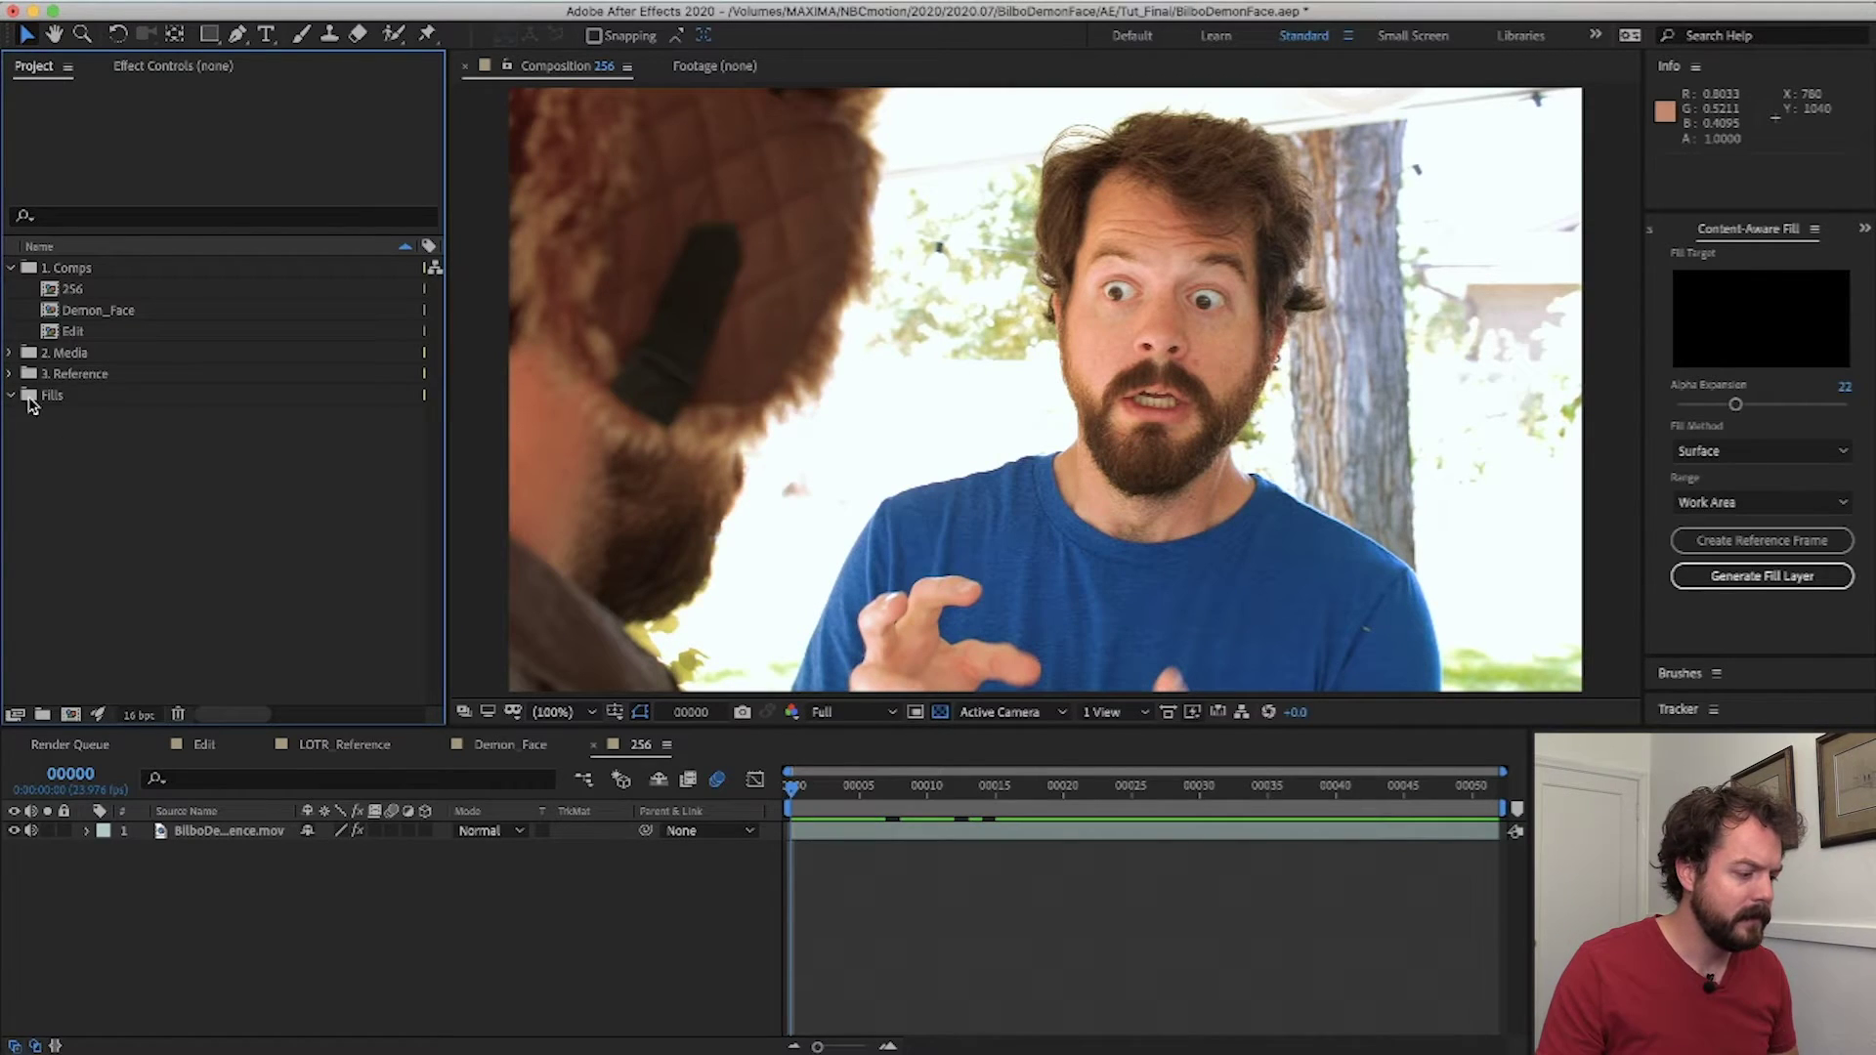
- Rename the project's empty Fills folder to Paint
{"action": "left_click", "coordinate": [29, 404]}
{"action": "key", "text": "Return"}
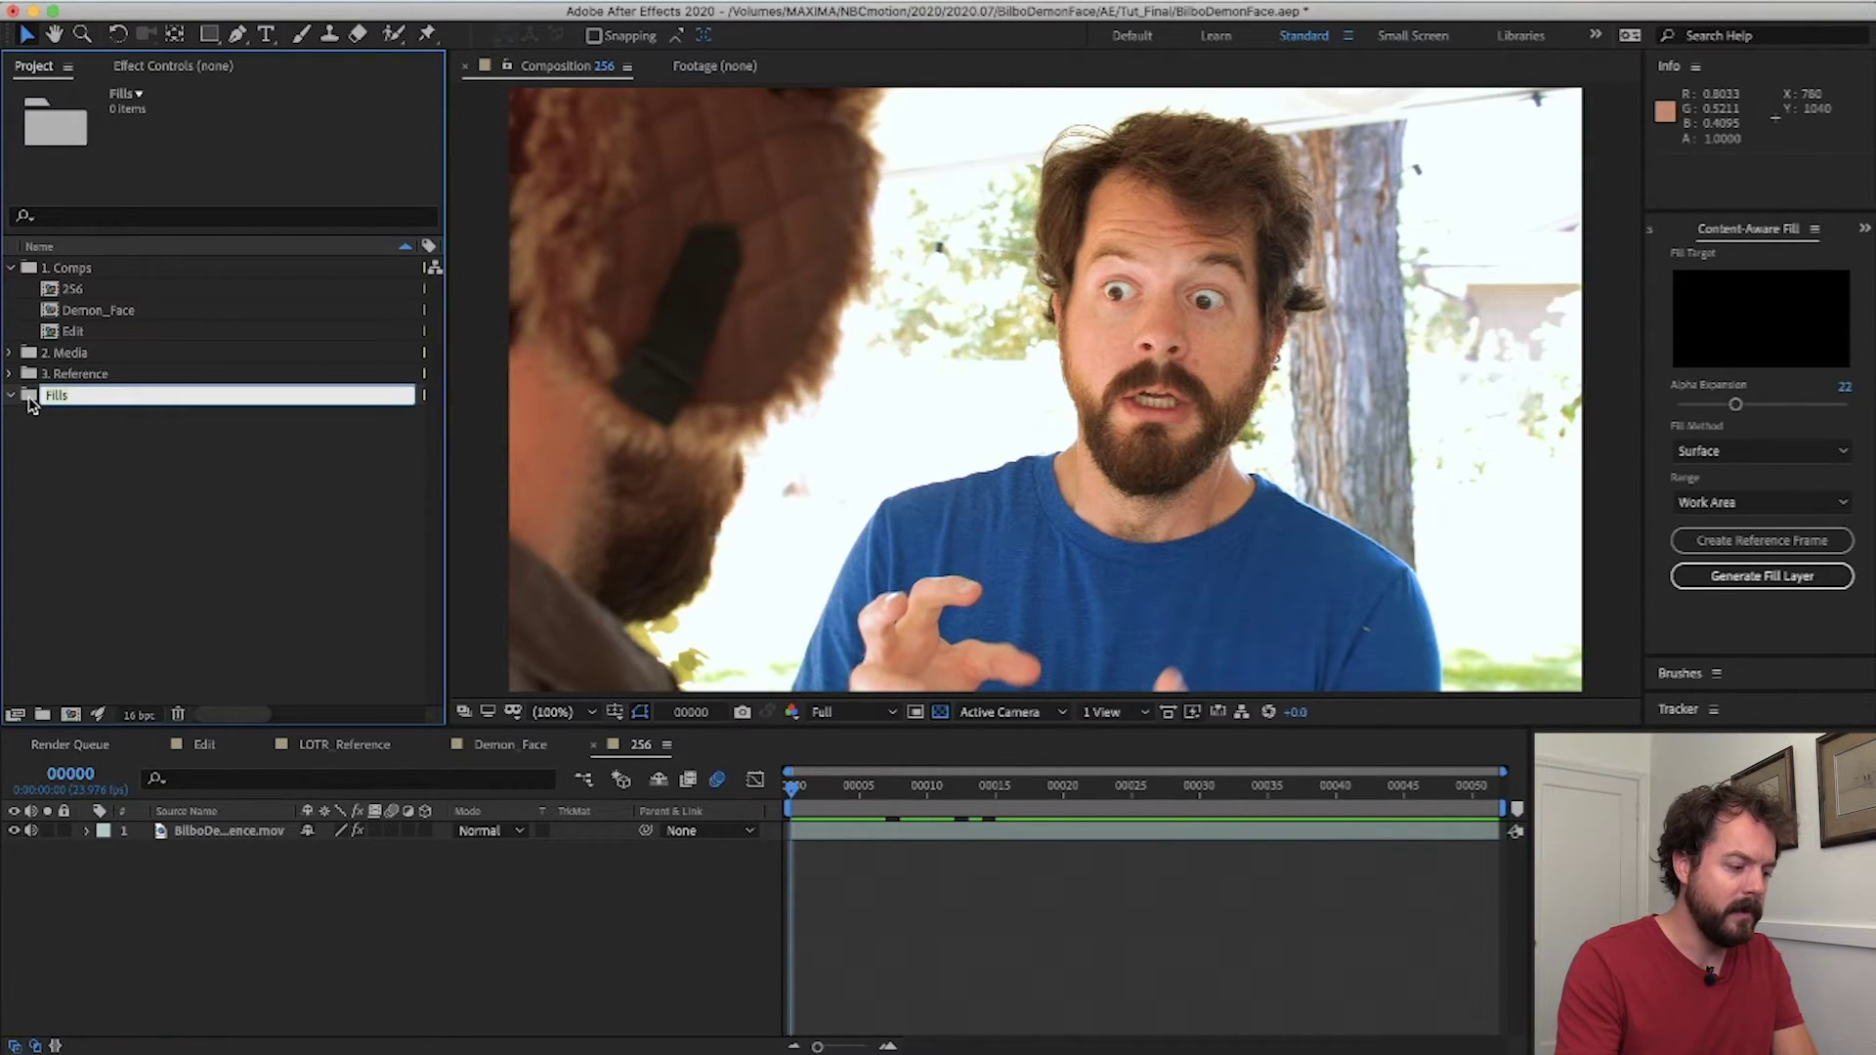
{"action": "type", "text": "Paint"}
{"action": "key", "text": "Return"}
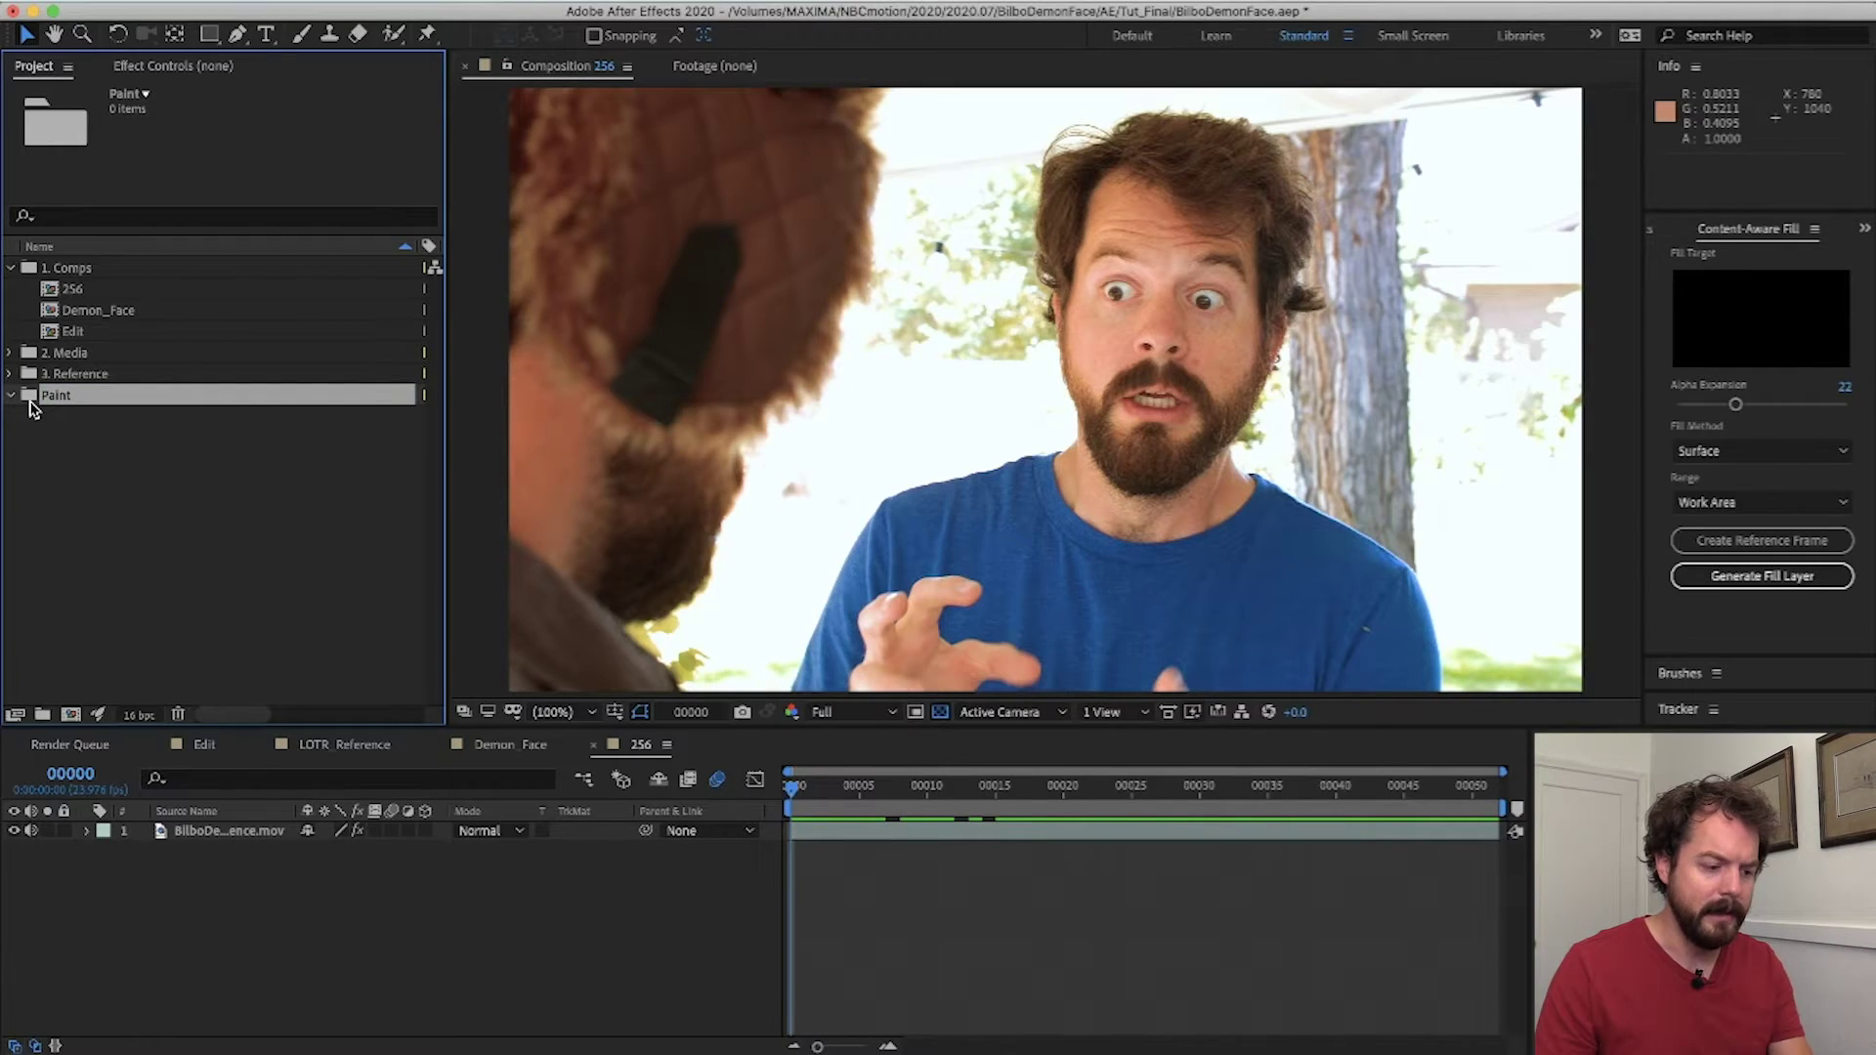
- Import 00.jpg into the Paint folder and place it above the footage in composition 256
{"action": "double_click", "coordinate": [98, 411]}
{"action": "double_click", "coordinate": [1398, 122]}
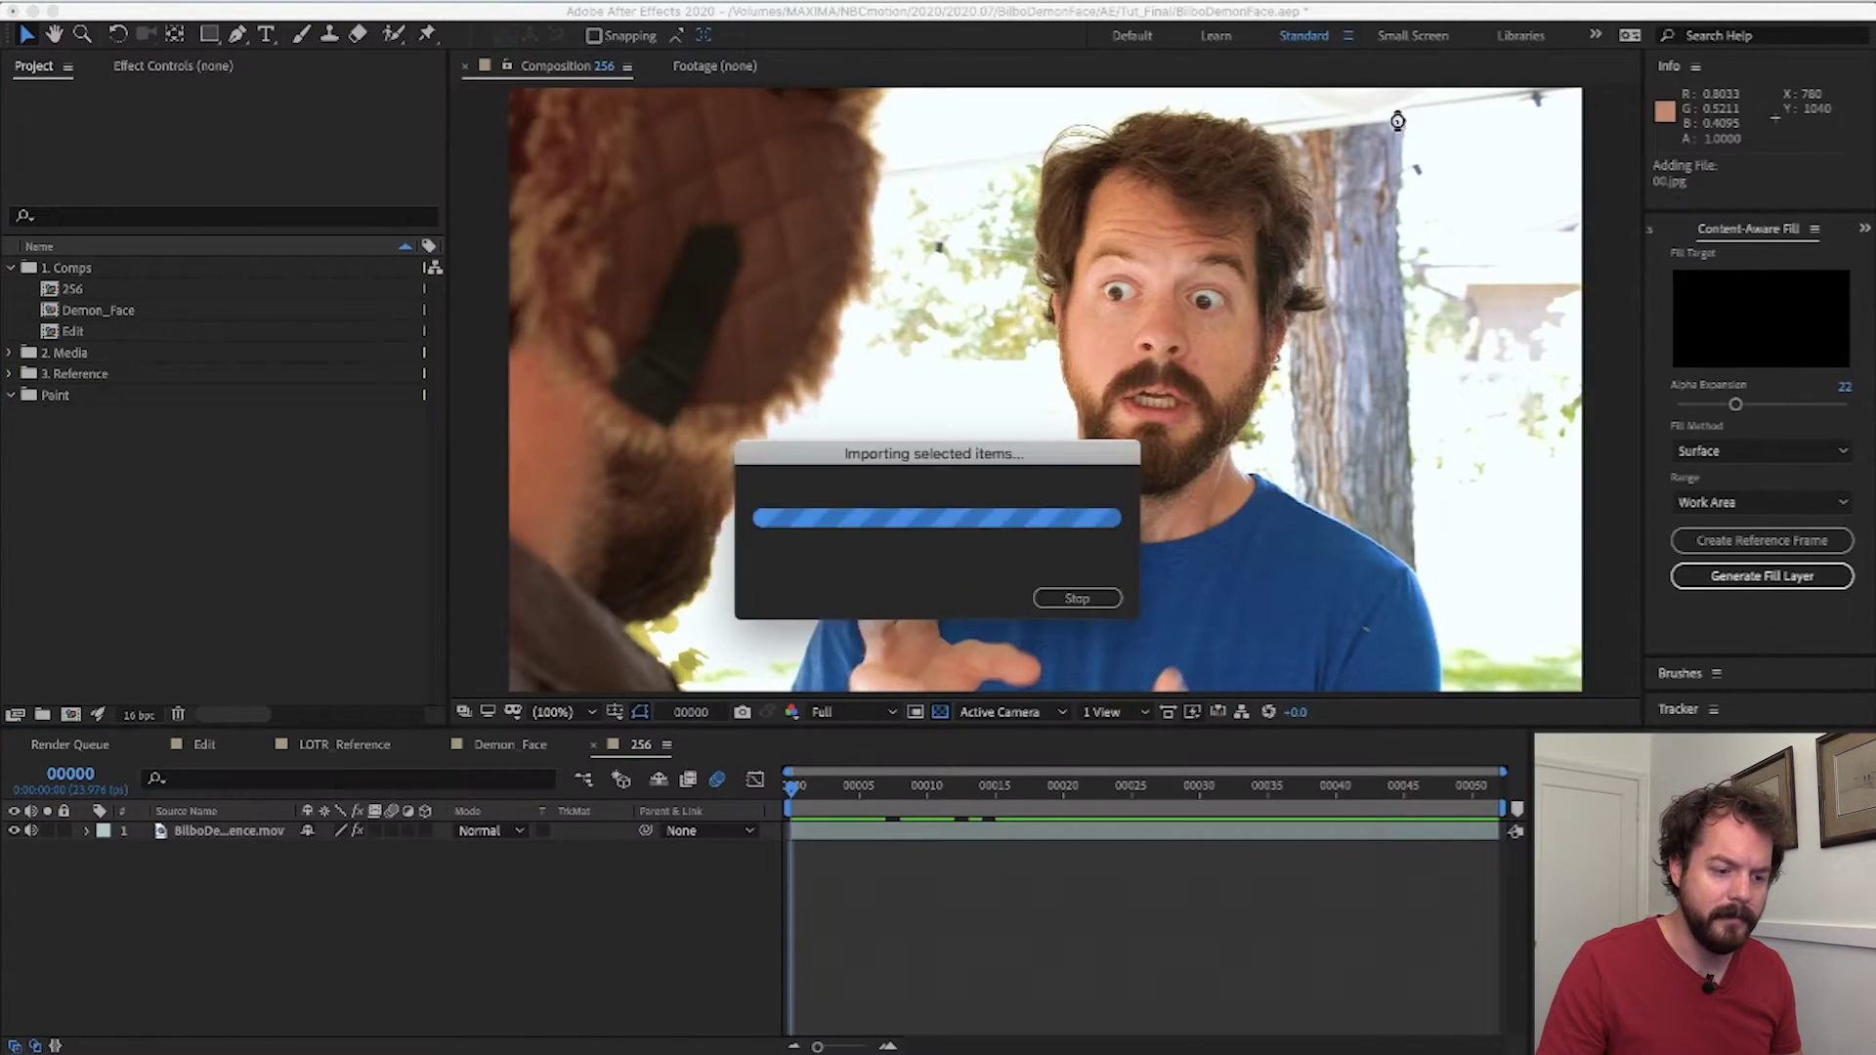
{"action": "left_click_drag", "start_coordinate": [54, 418], "coordinate": [181, 831]}
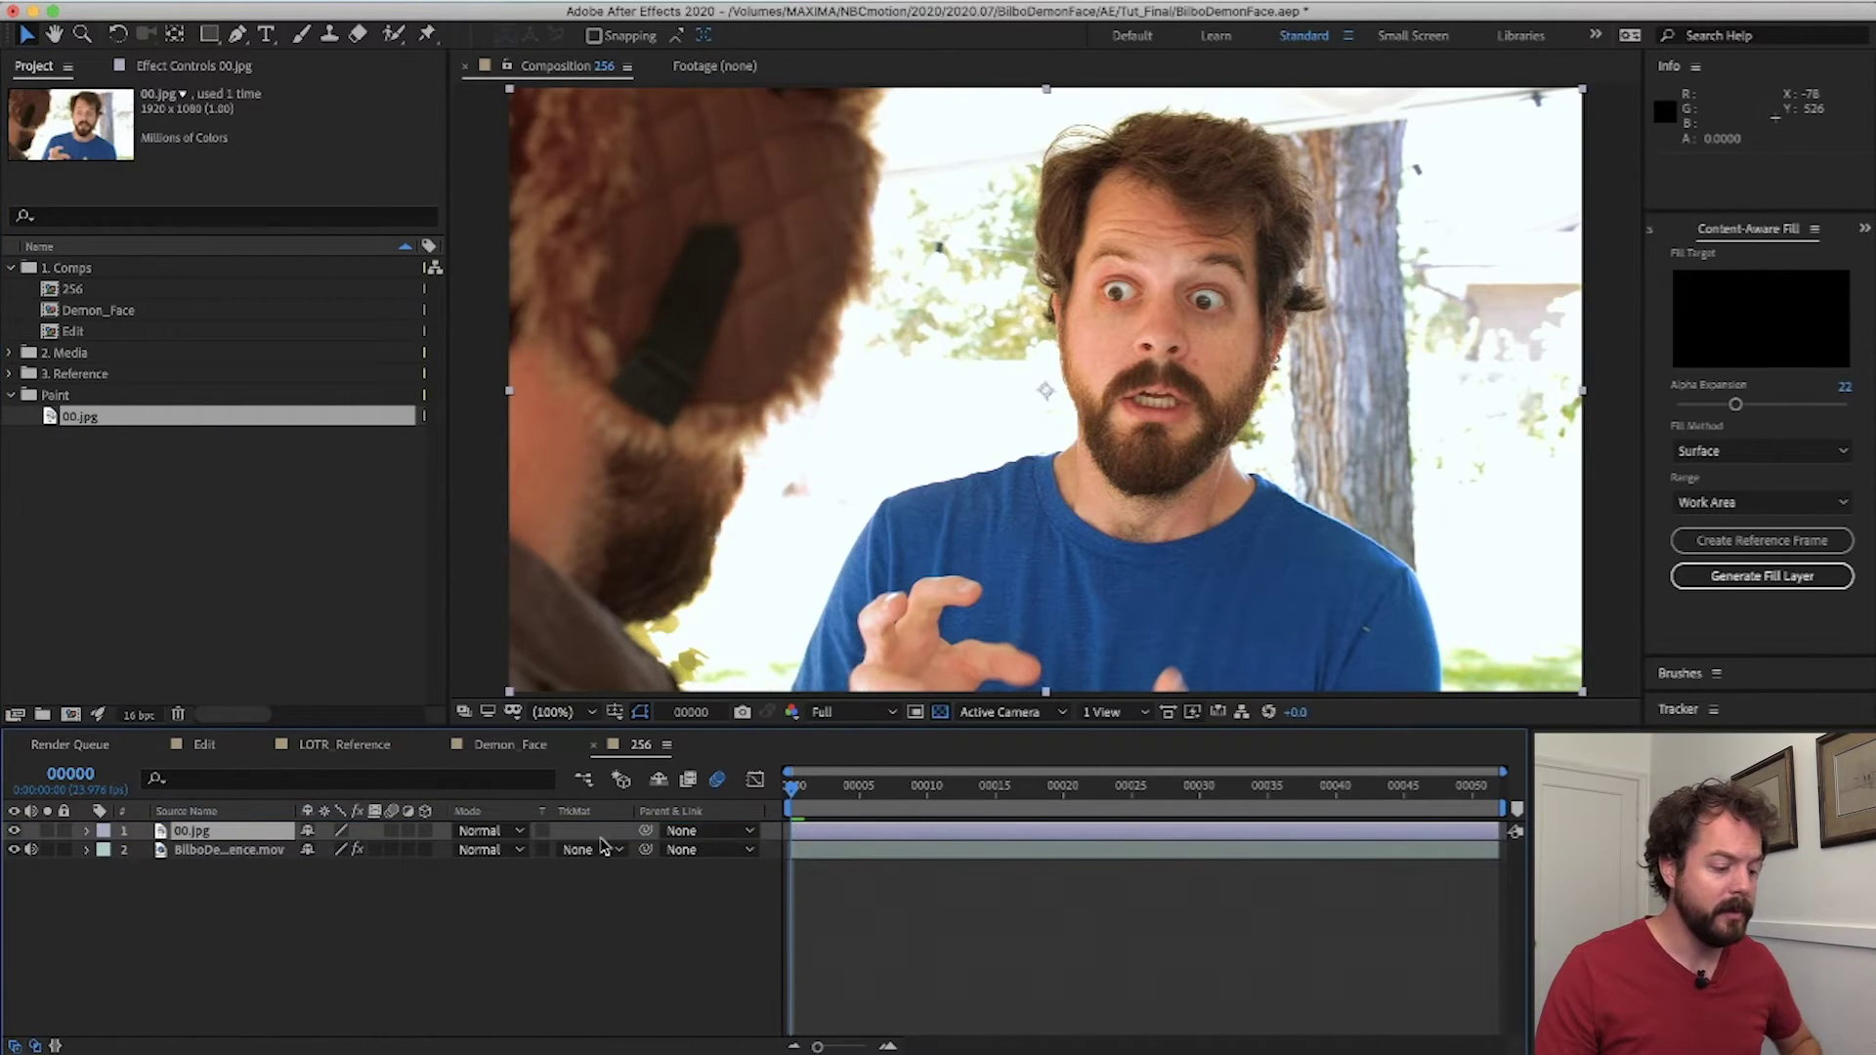
- In the Demon_Face composition, try the Normal blend mode on the 256 Left layer at frame 263
{"action": "left_click", "coordinate": [508, 748]}
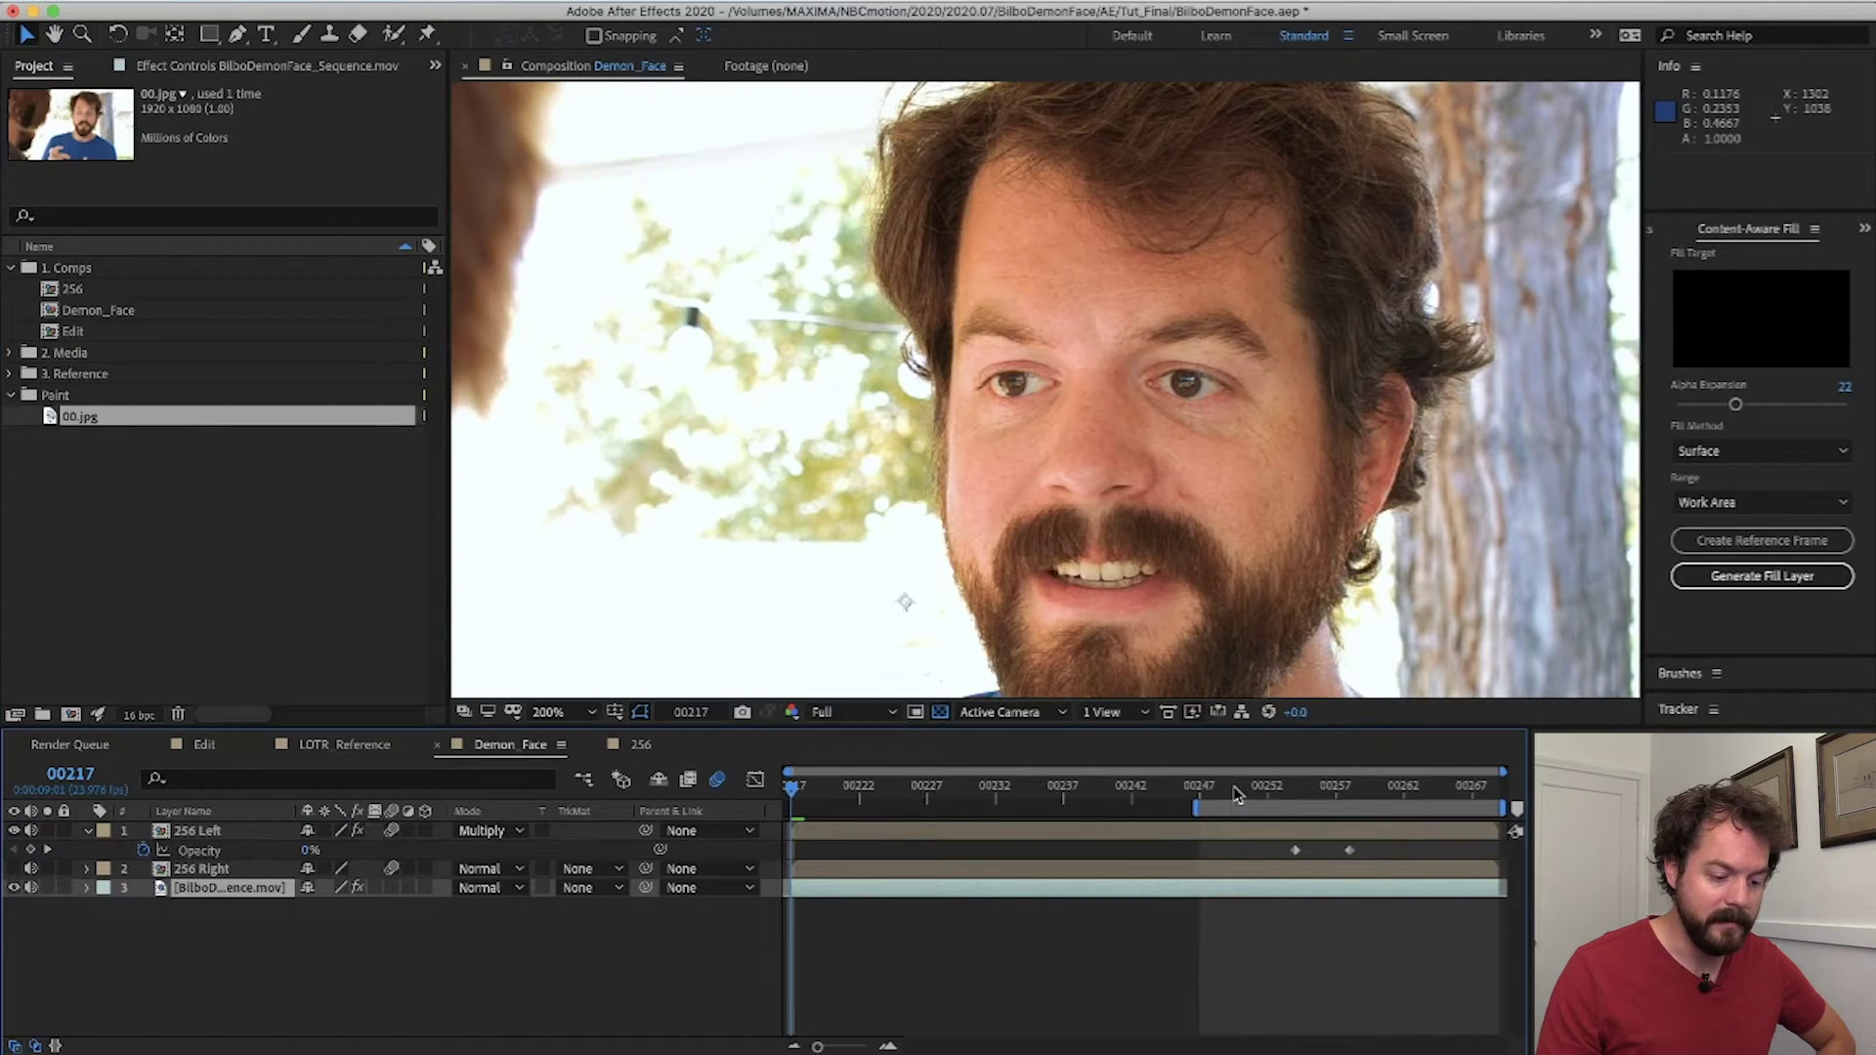
{"action": "left_click_drag", "start_coordinate": [1235, 789], "coordinate": [1295, 789]}
{"action": "left_click", "coordinate": [492, 831]}
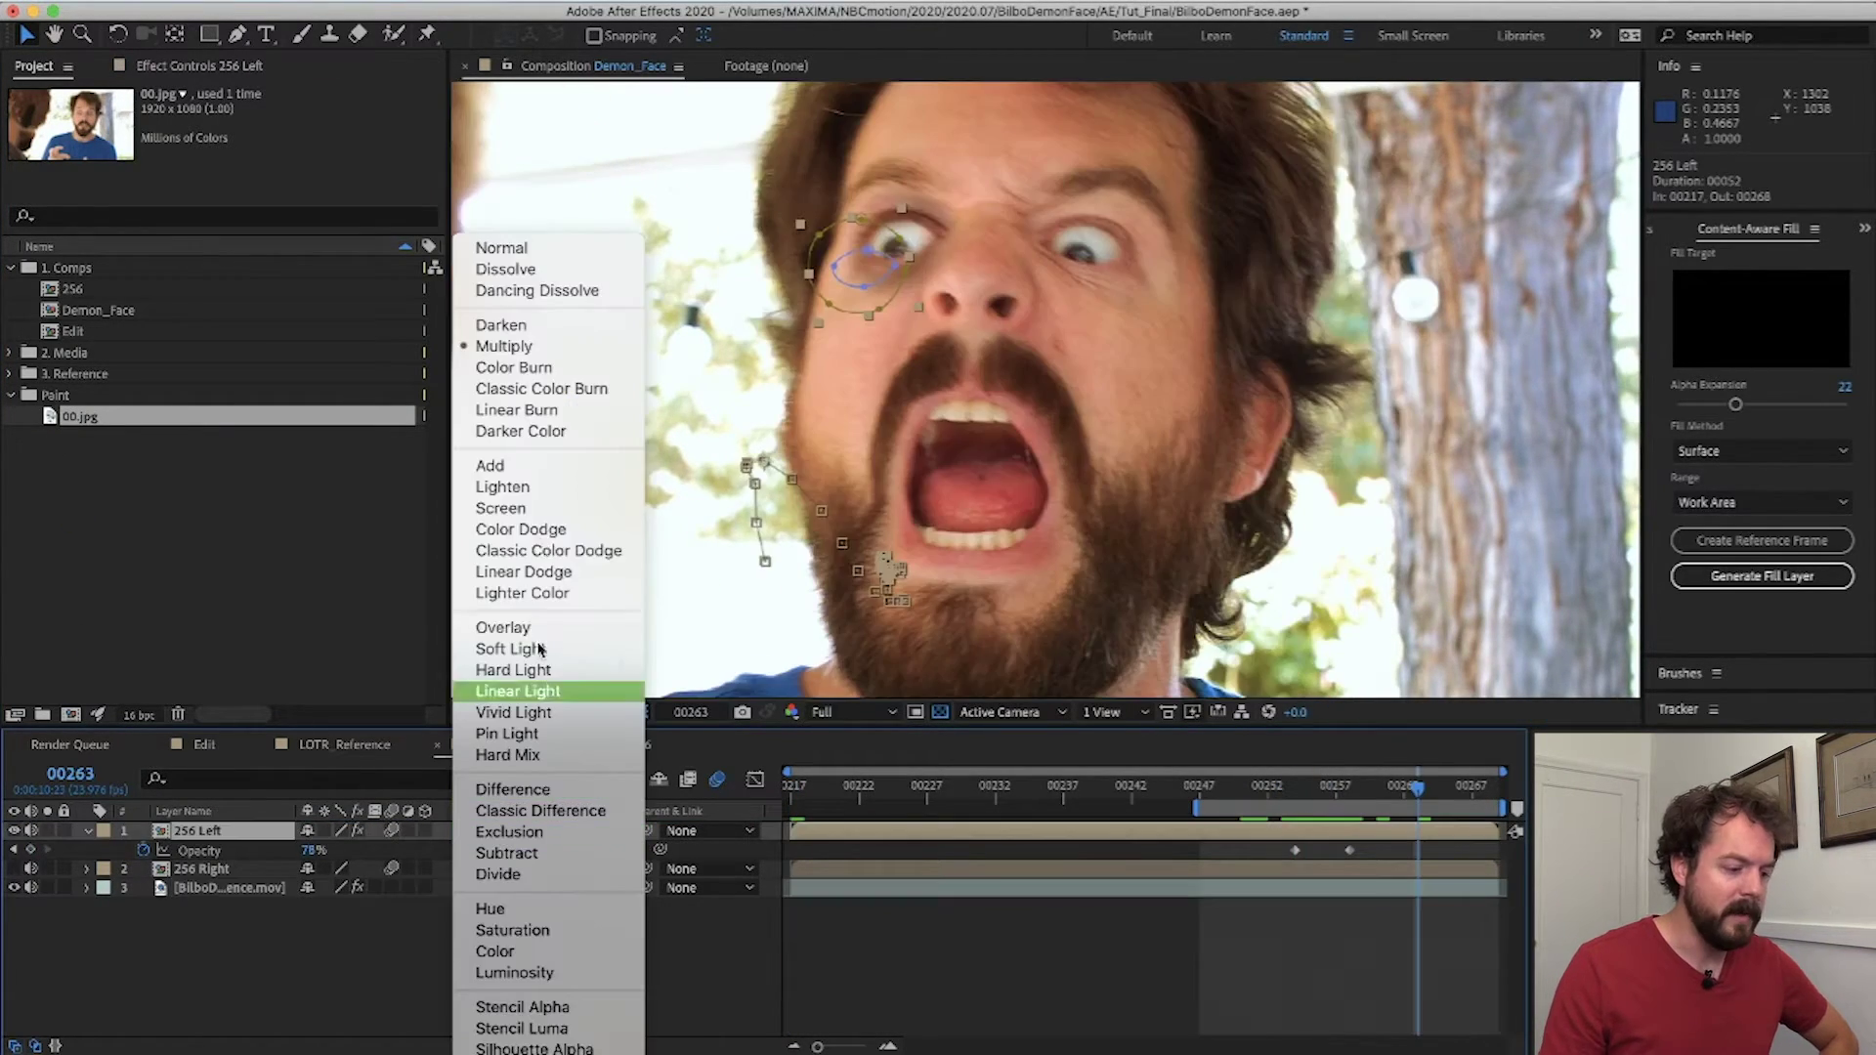
{"action": "left_click", "coordinate": [555, 250]}
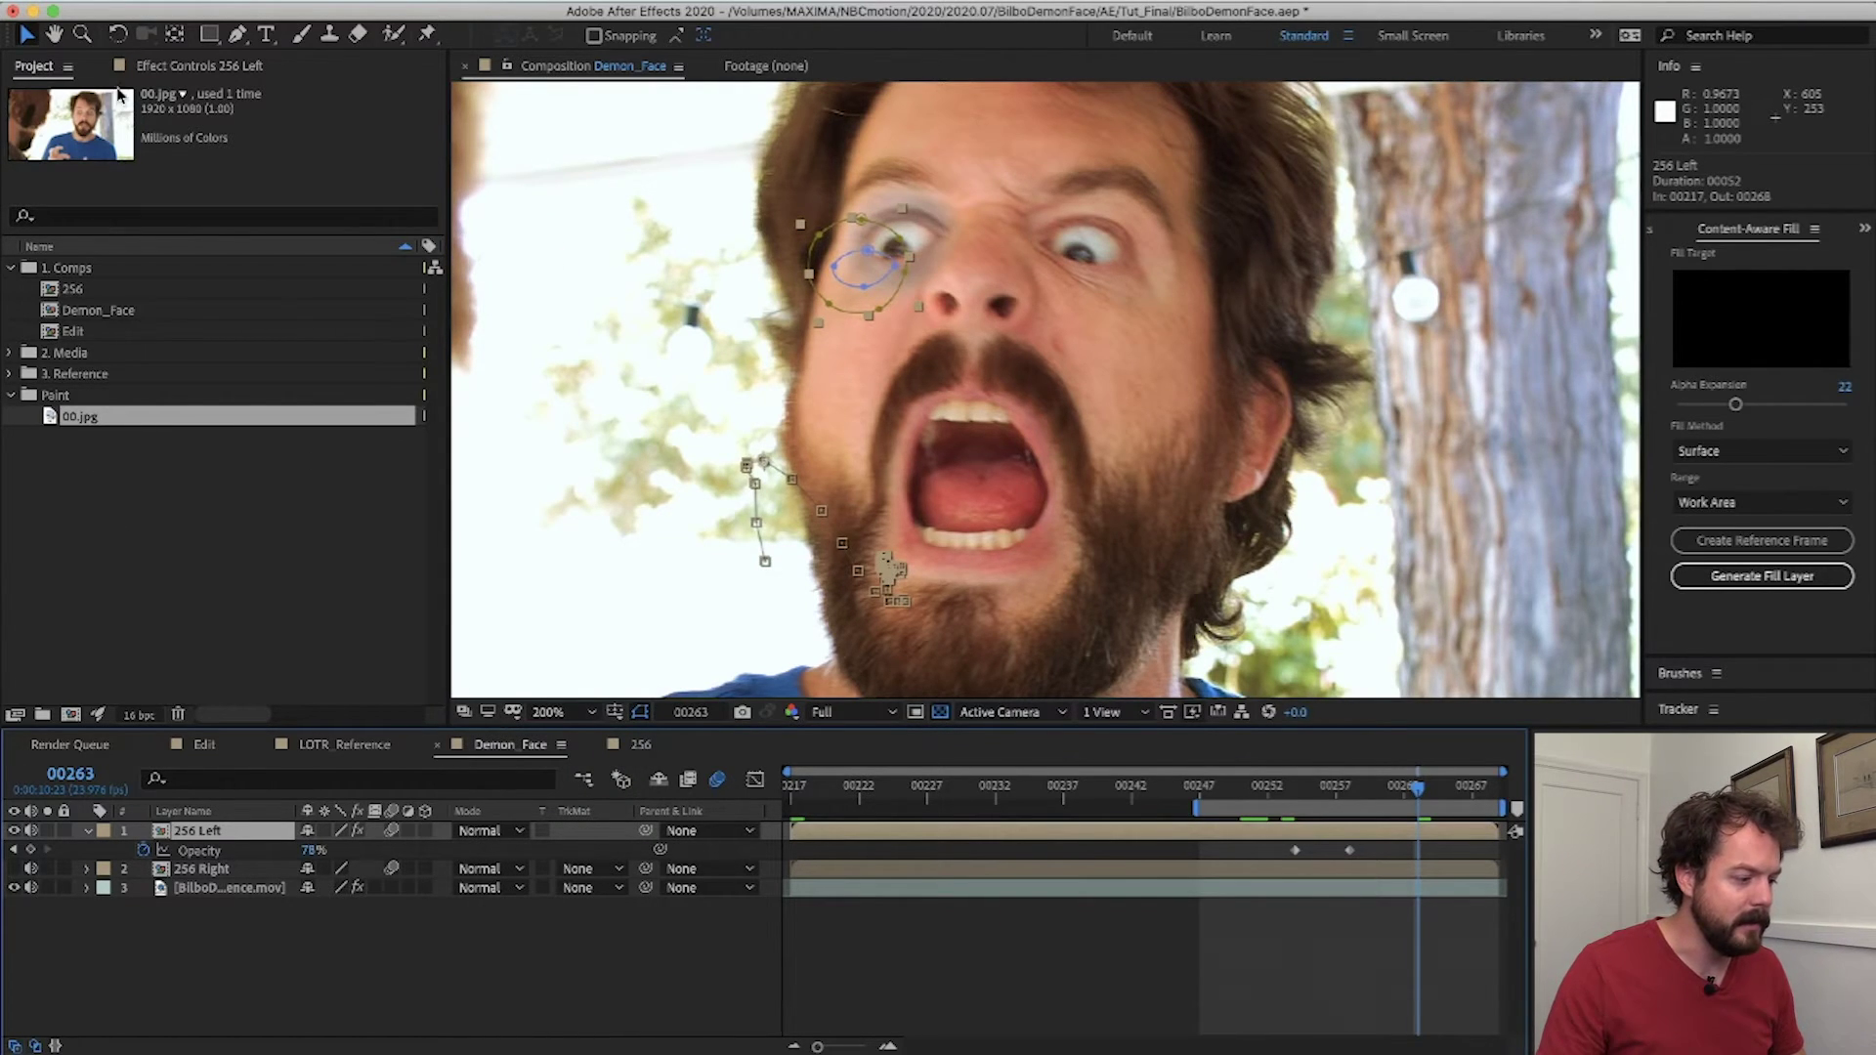
- Turn off Hue/Saturation on 256 Left and compare the eye at frame 259 with the layer hidden and shown
{"action": "left_click", "coordinate": [205, 67]}
{"action": "left_click_drag", "start_coordinate": [1416, 794], "coordinate": [1364, 799]}
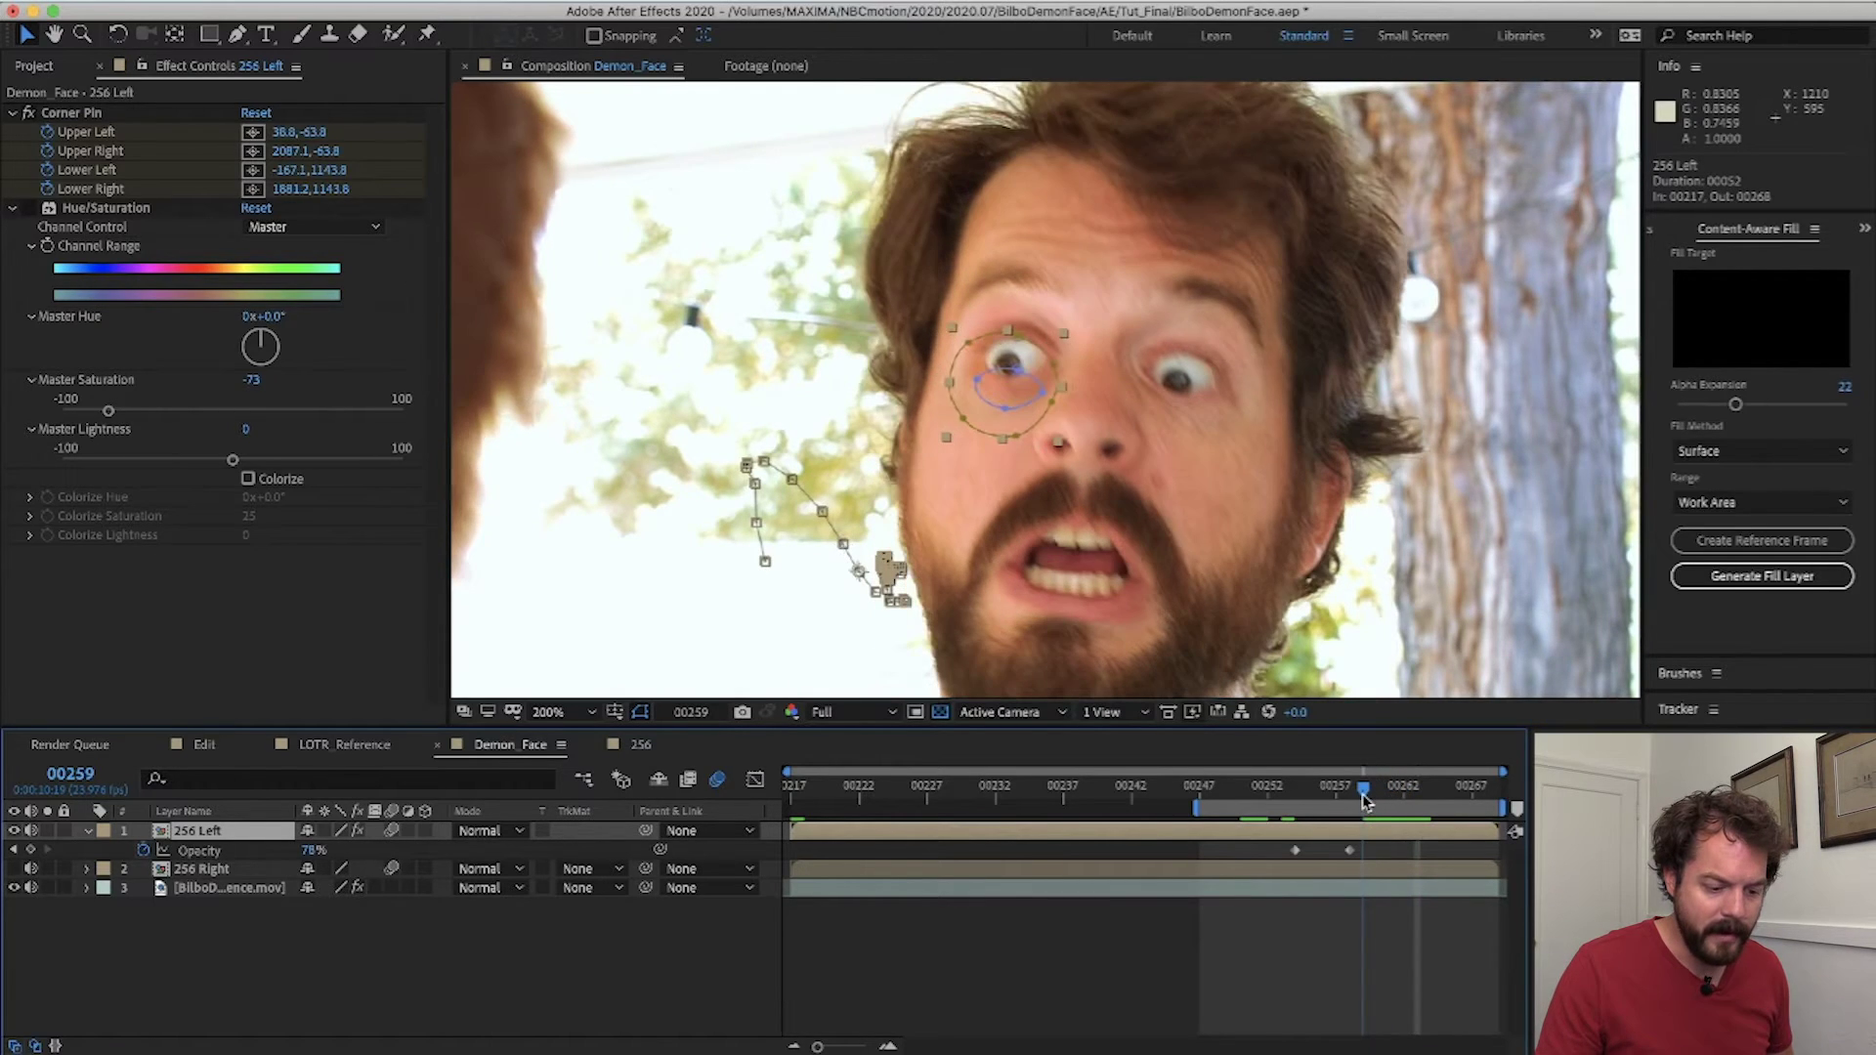
{"action": "left_click", "coordinate": [1327, 949]}
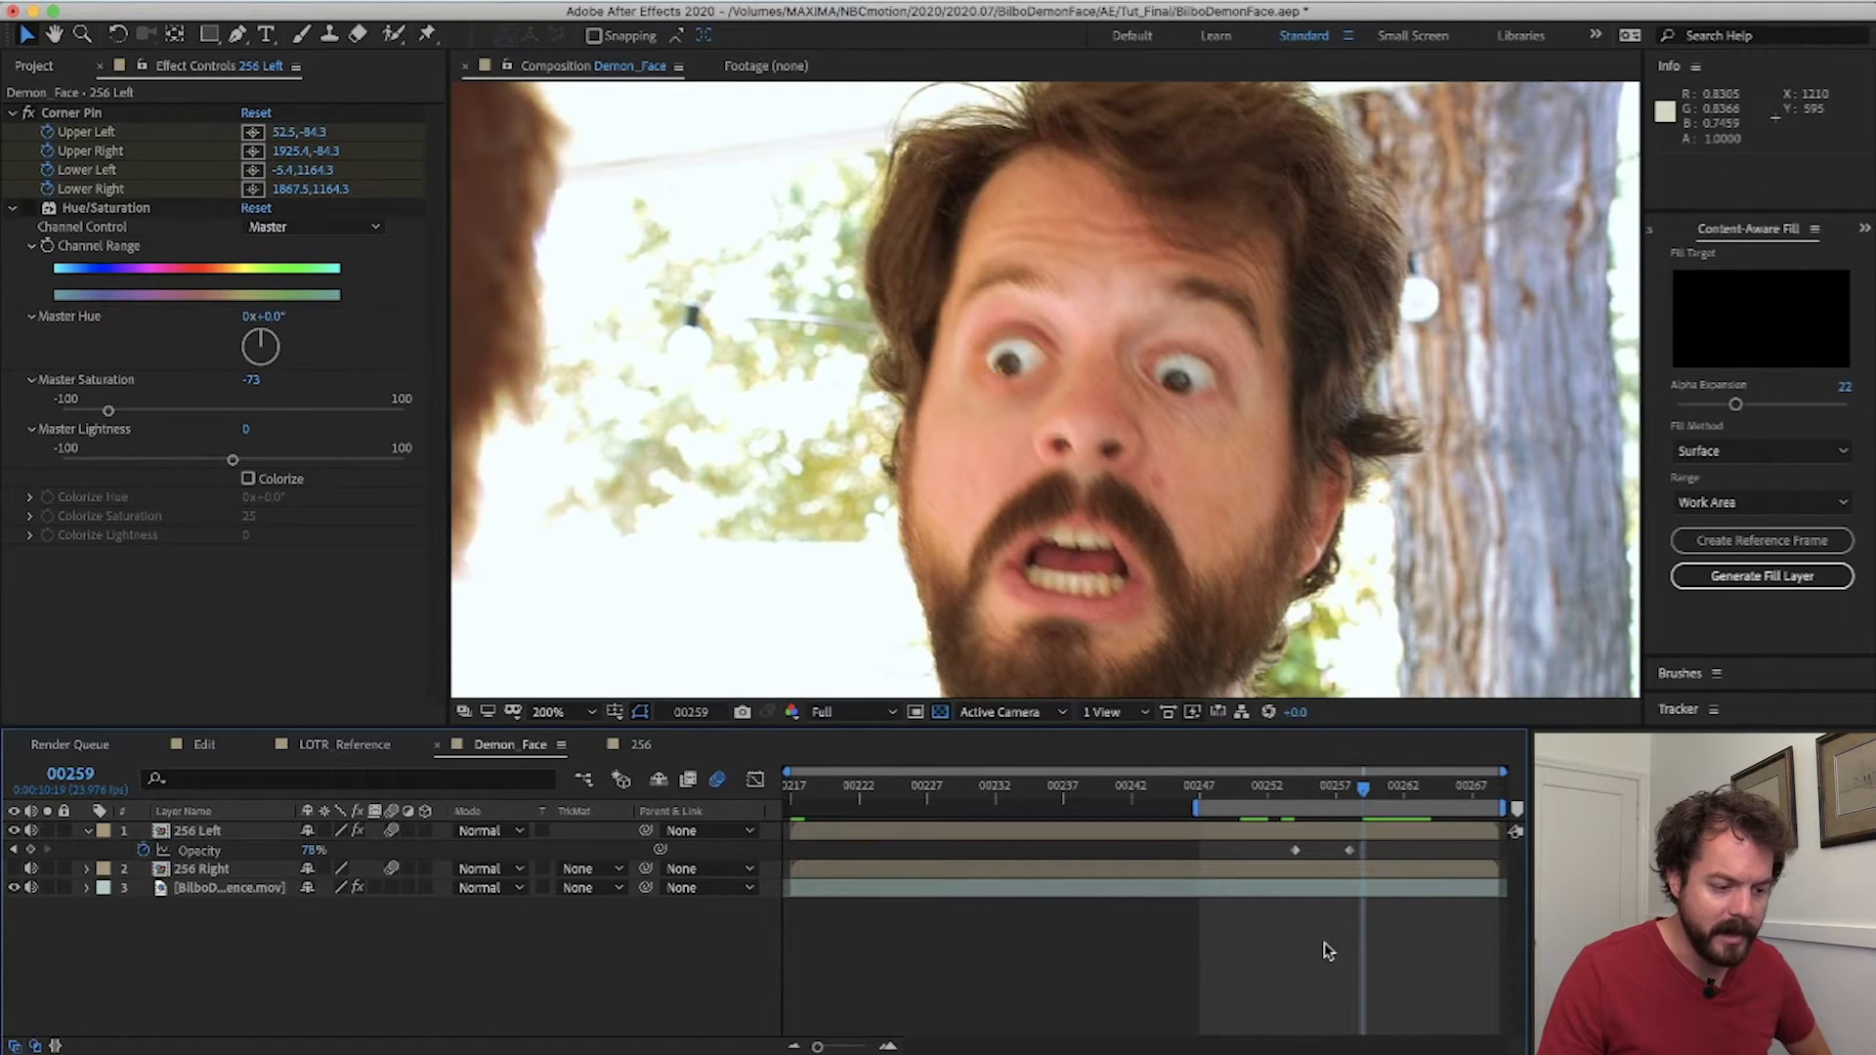
{"action": "left_click", "coordinate": [13, 830]}
{"action": "left_click", "coordinate": [14, 831]}
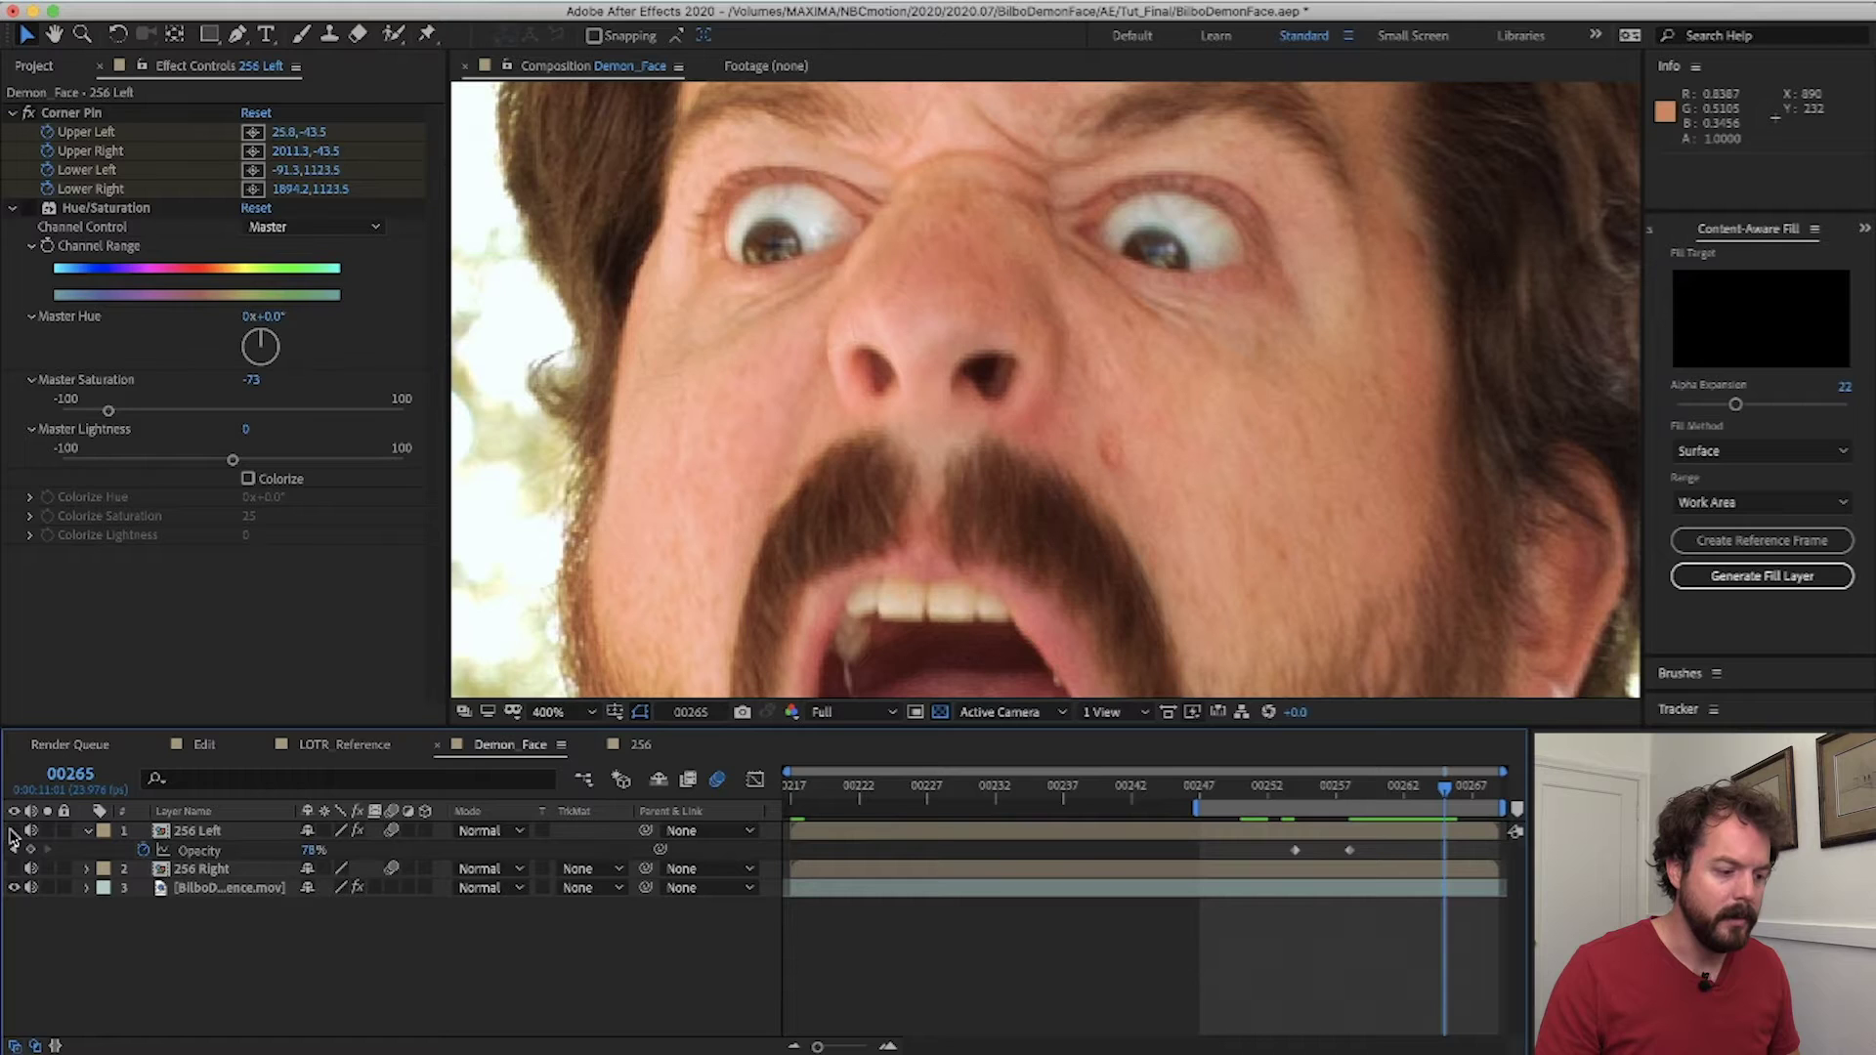
{"action": "left_click", "coordinate": [14, 832]}
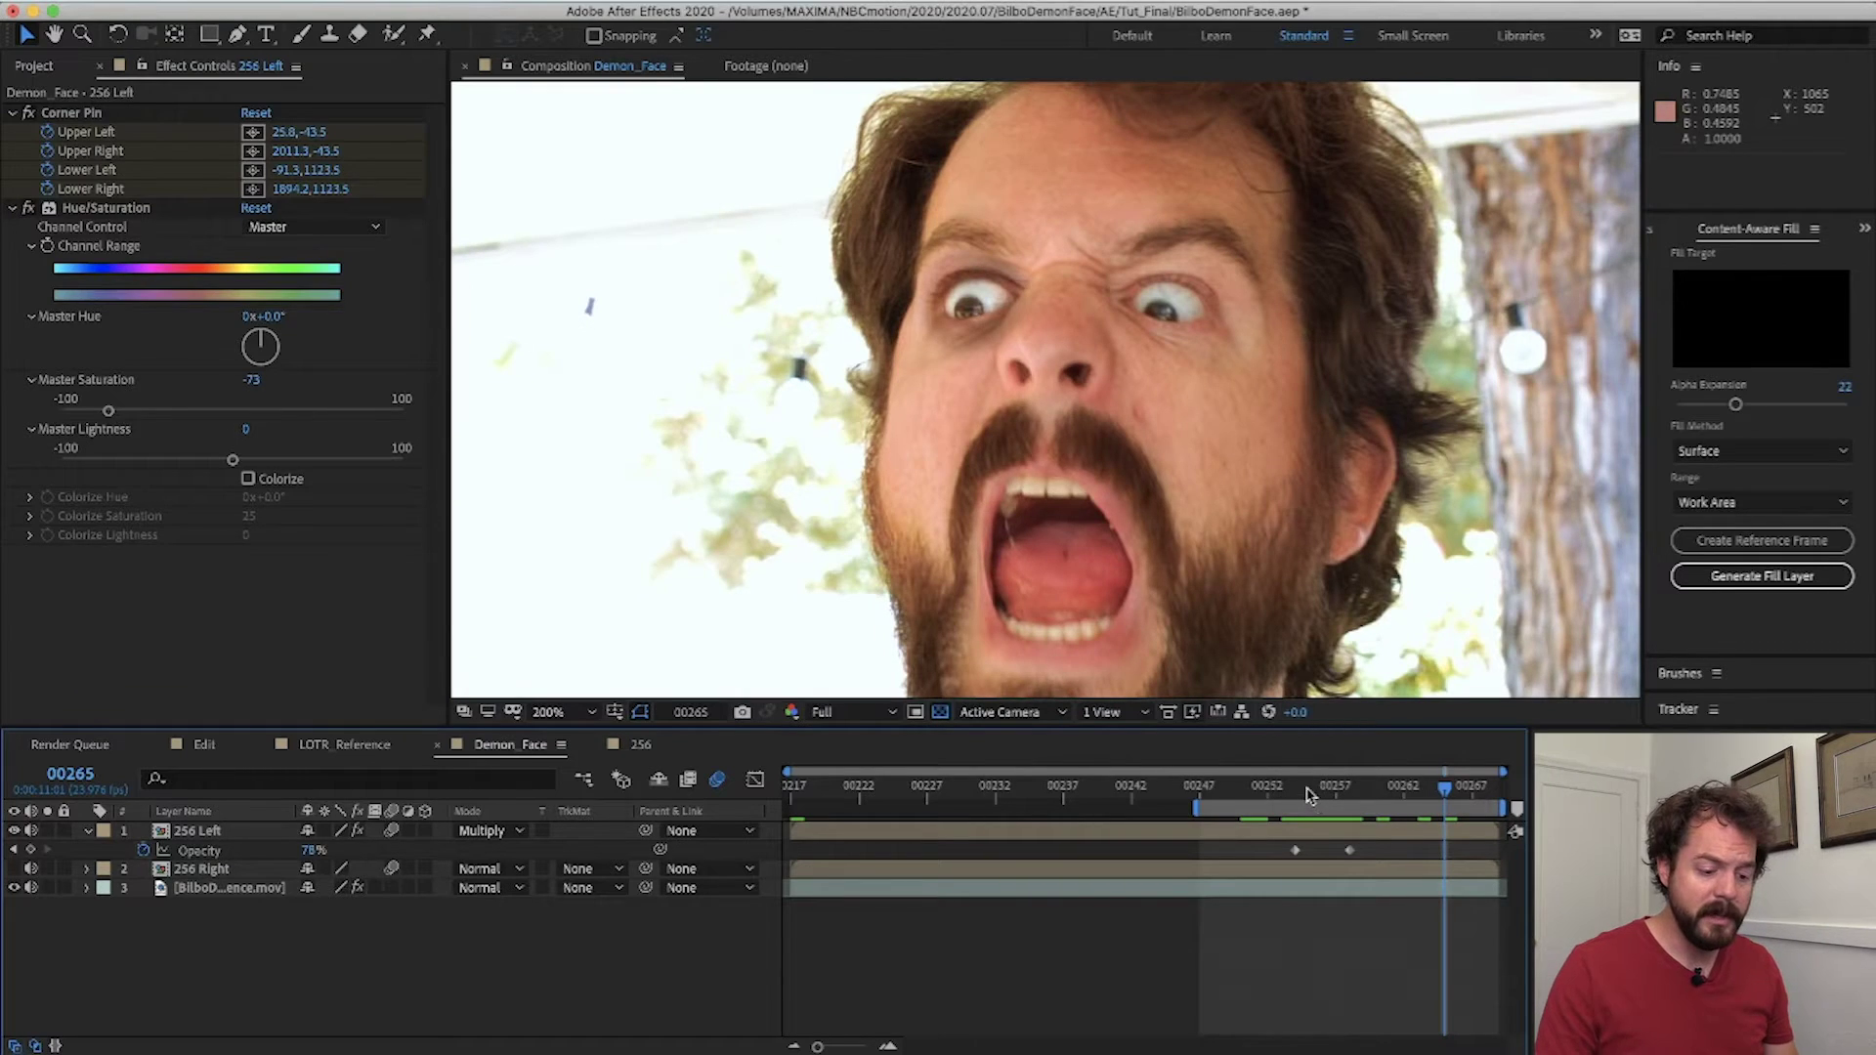
- Draw a closed rounded mask around the right eye socket on the 256 Right layer at frame 256
{"action": "left_click_drag", "start_coordinate": [1309, 794], "coordinate": [1295, 793]}
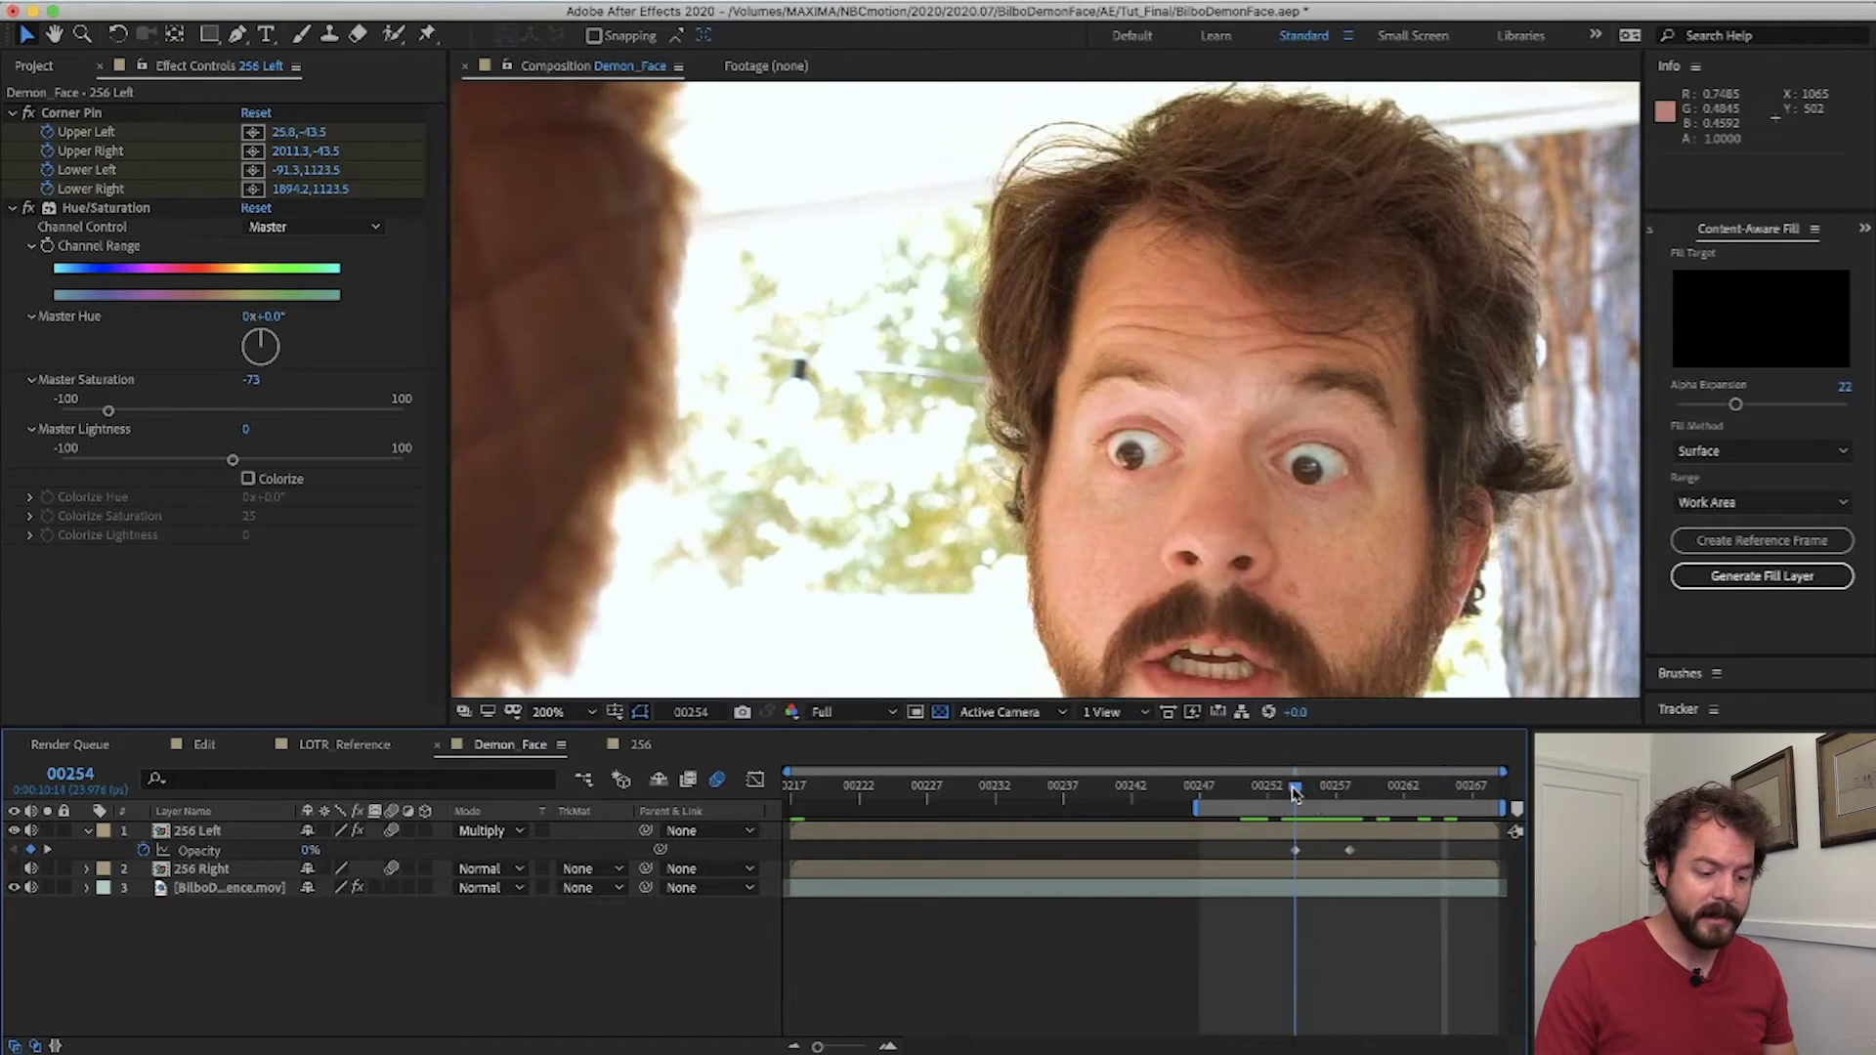
{"action": "left_click", "coordinate": [1334, 871]}
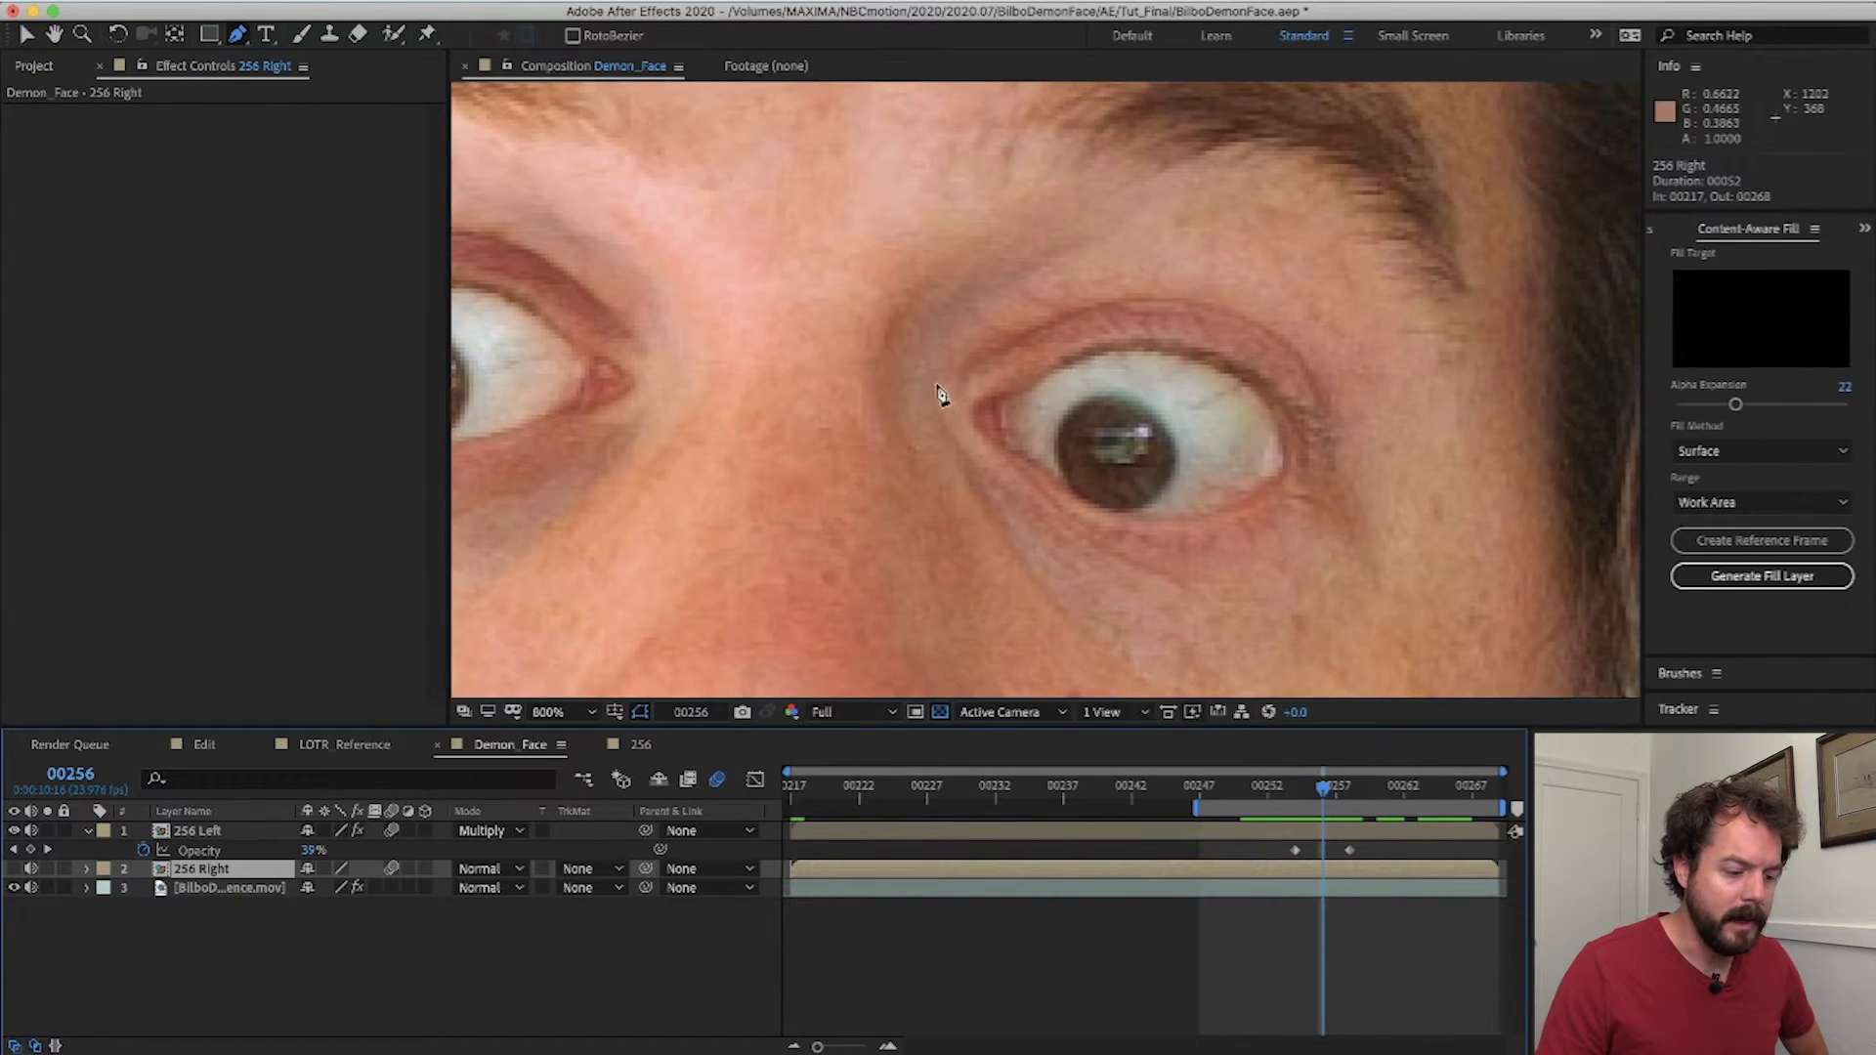
{"action": "left_click_drag", "start_coordinate": [936, 384], "coordinate": [953, 325]}
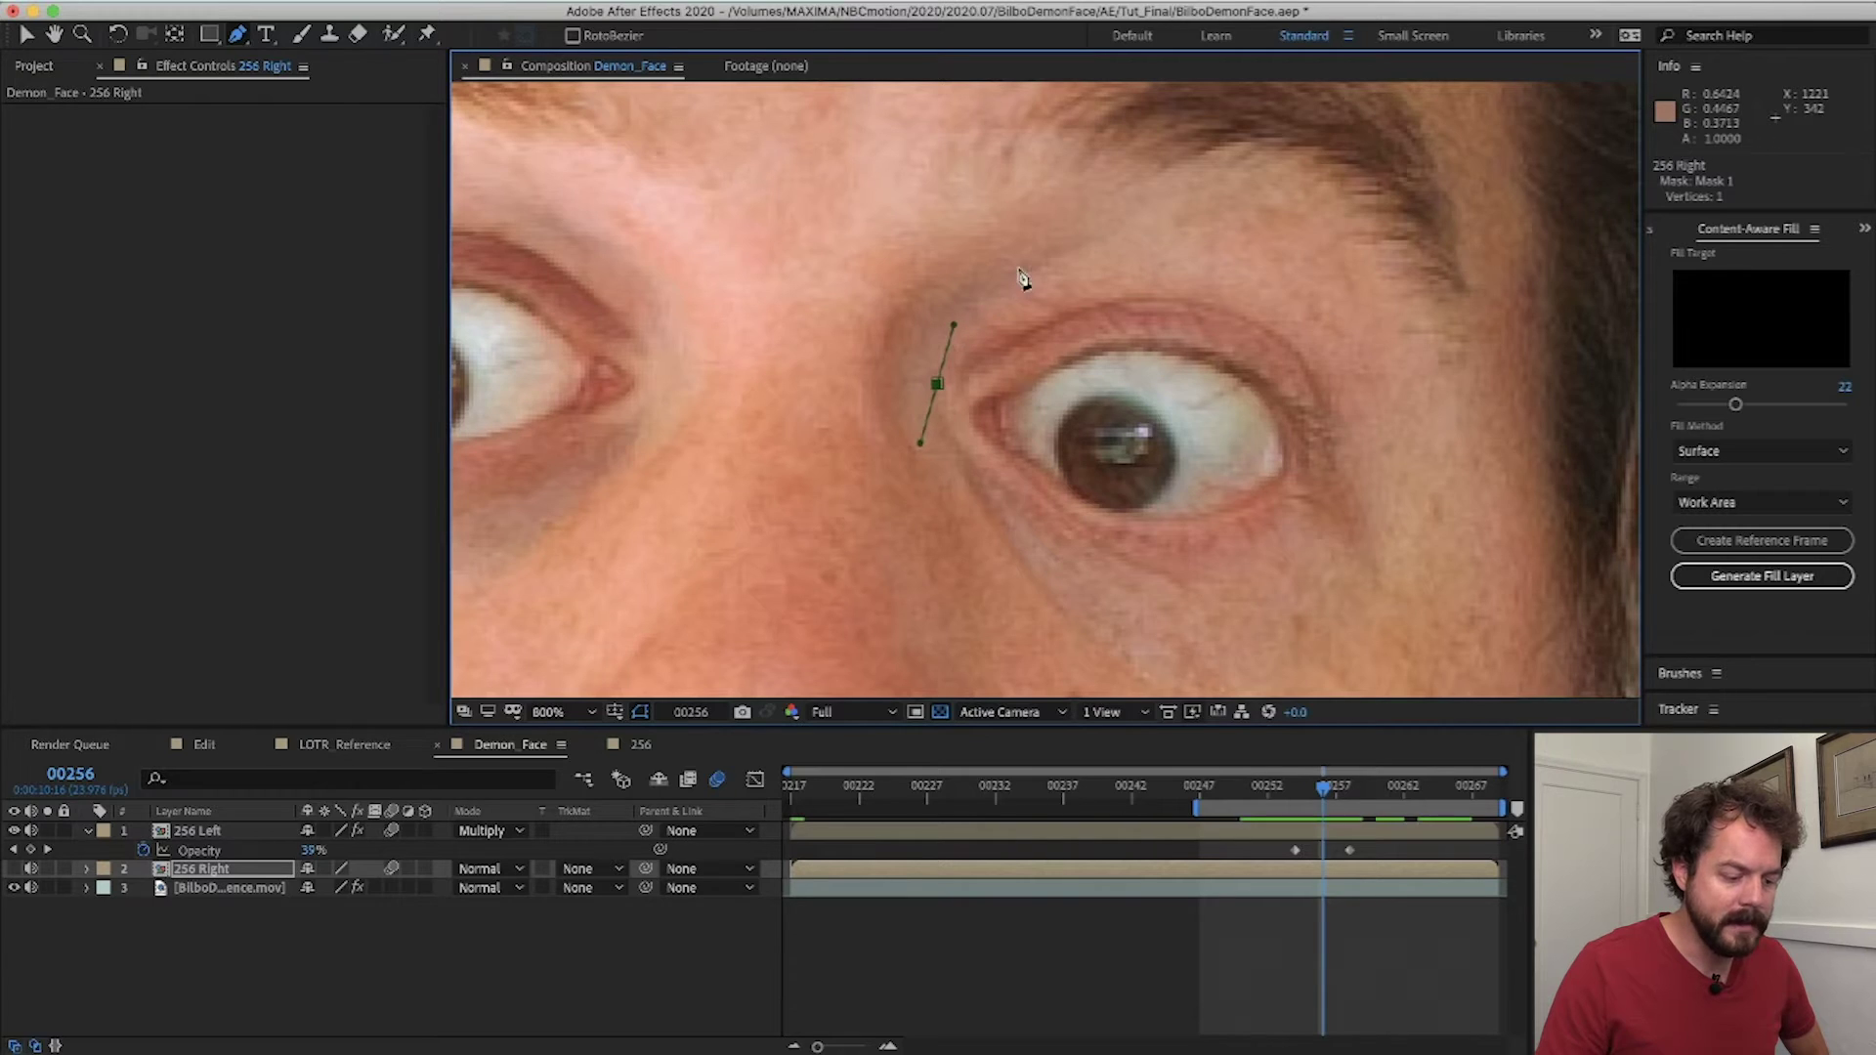
{"action": "left_click_drag", "start_coordinate": [1102, 238], "coordinate": [1187, 235]}
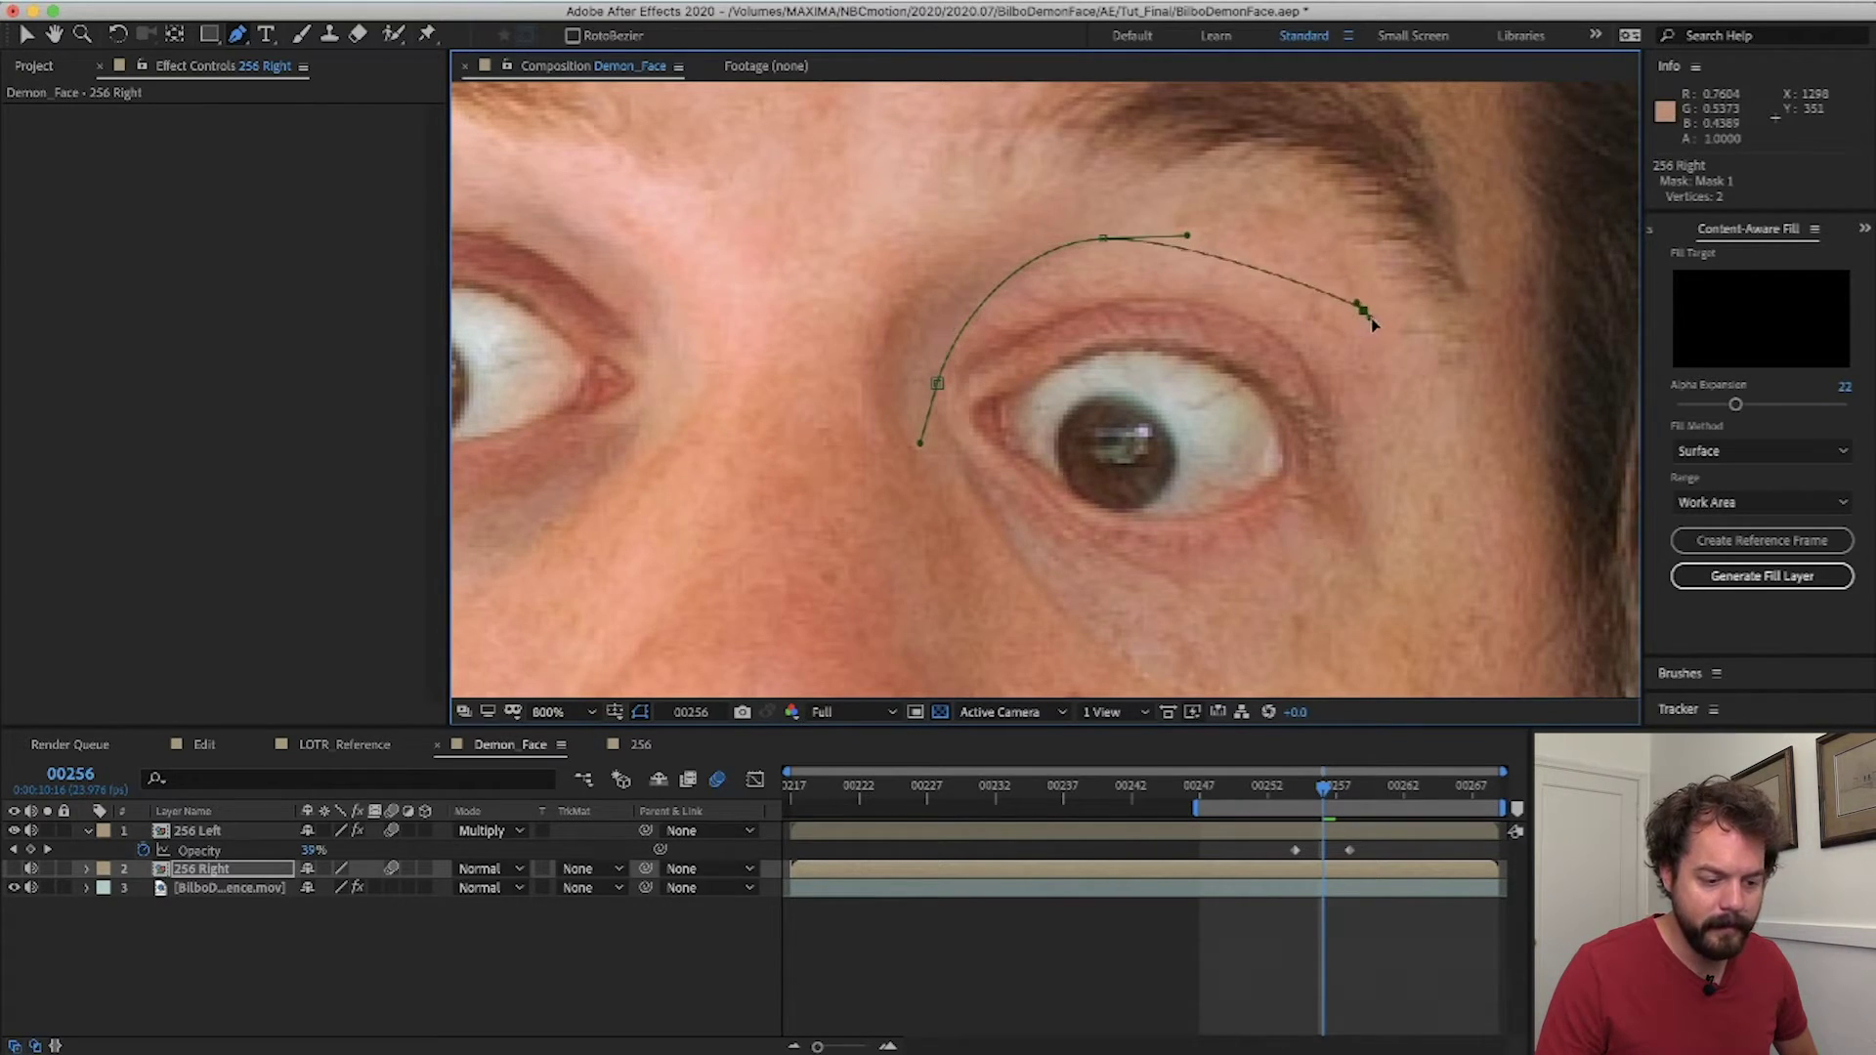
{"action": "left_click_drag", "start_coordinate": [1358, 317], "coordinate": [1384, 361]}
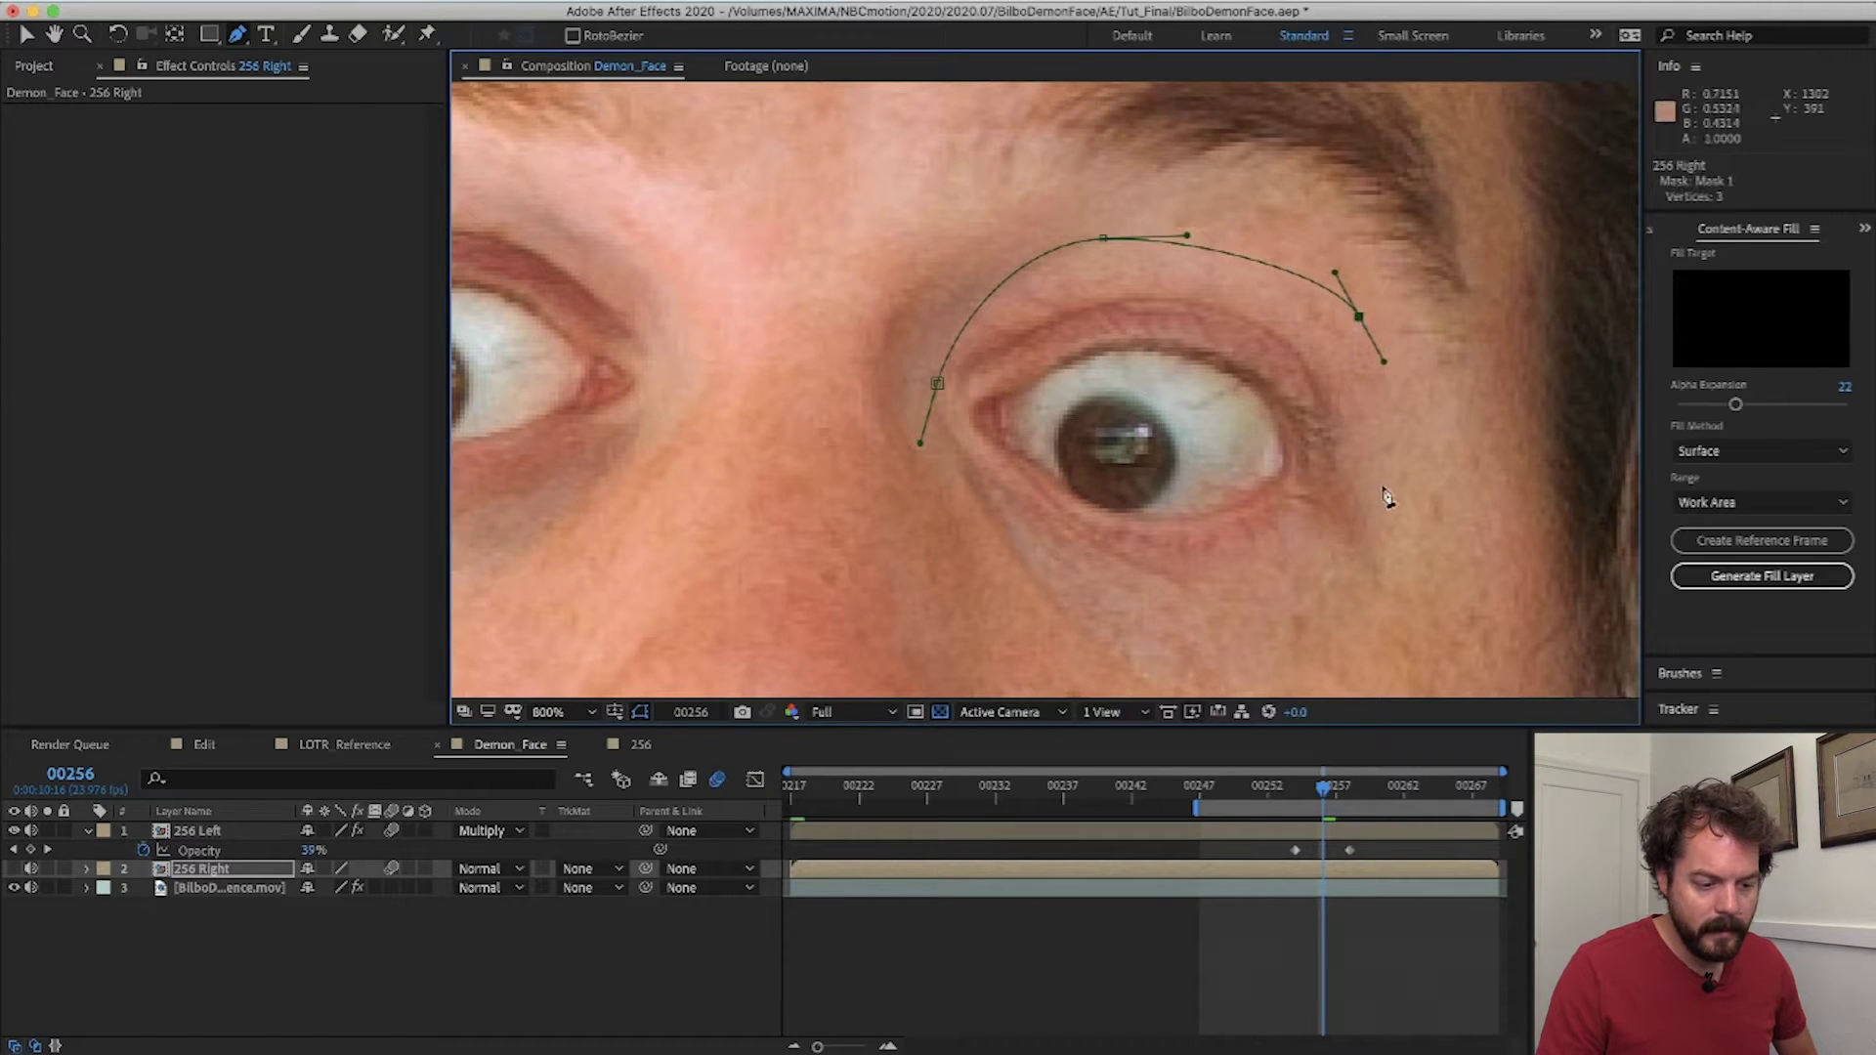
{"action": "left_click_drag", "start_coordinate": [1381, 487], "coordinate": [1363, 528]}
{"action": "left_click_drag", "start_coordinate": [1284, 604], "coordinate": [1244, 622]}
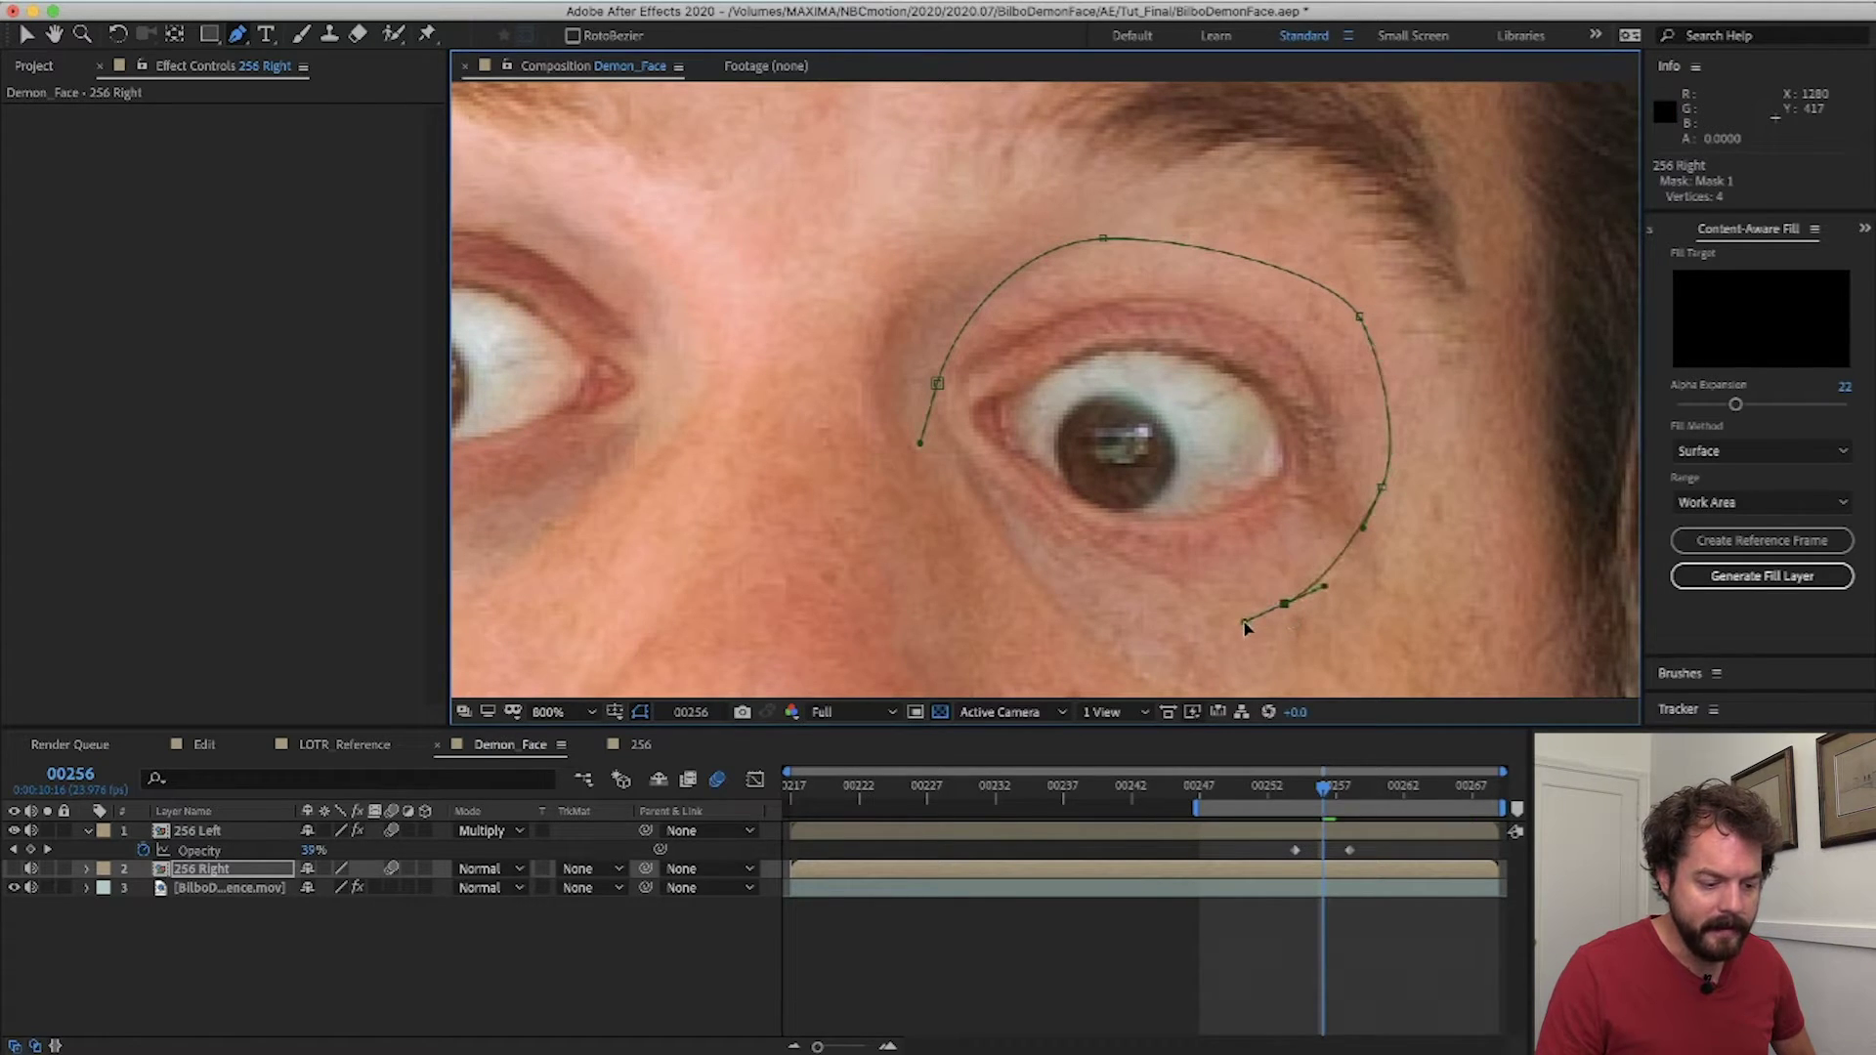
{"action": "left_click_drag", "start_coordinate": [1049, 588], "coordinate": [1008, 562]}
{"action": "left_click", "coordinate": [938, 385]}
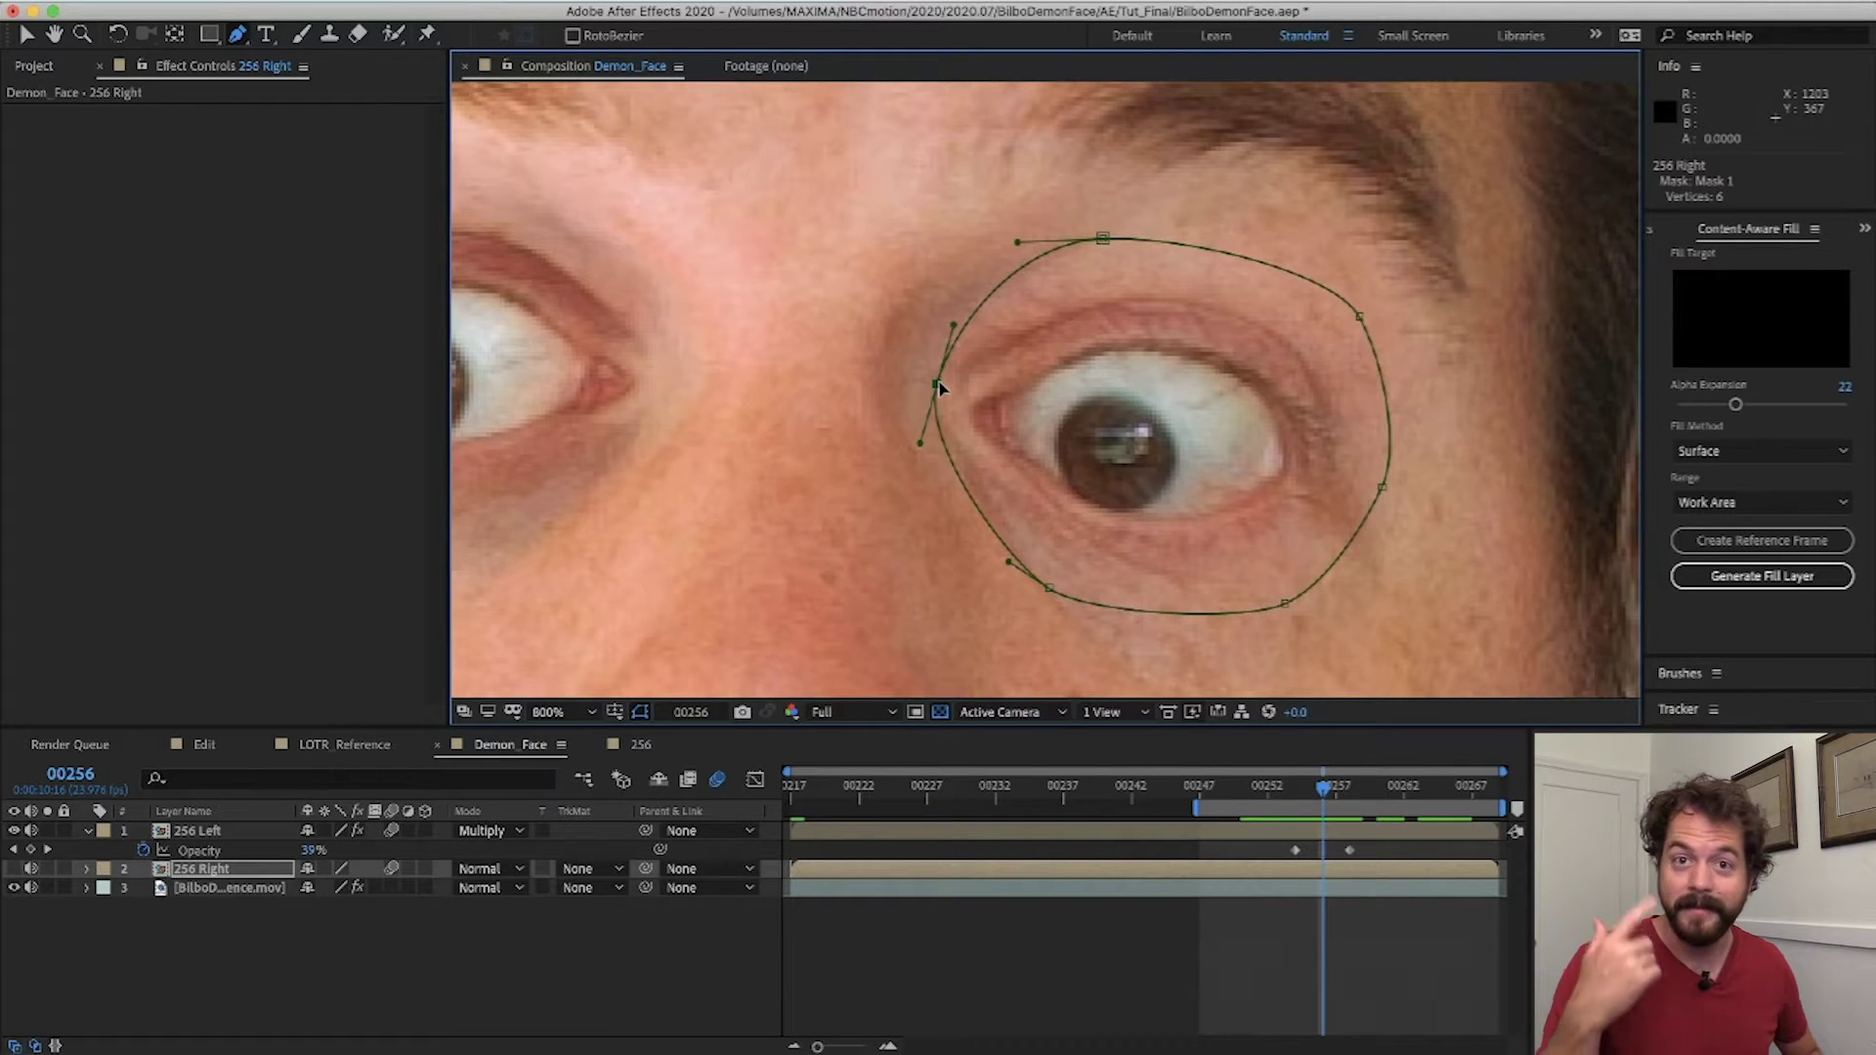
{"action": "left_click_drag", "start_coordinate": [916, 446], "coordinate": [921, 453]}
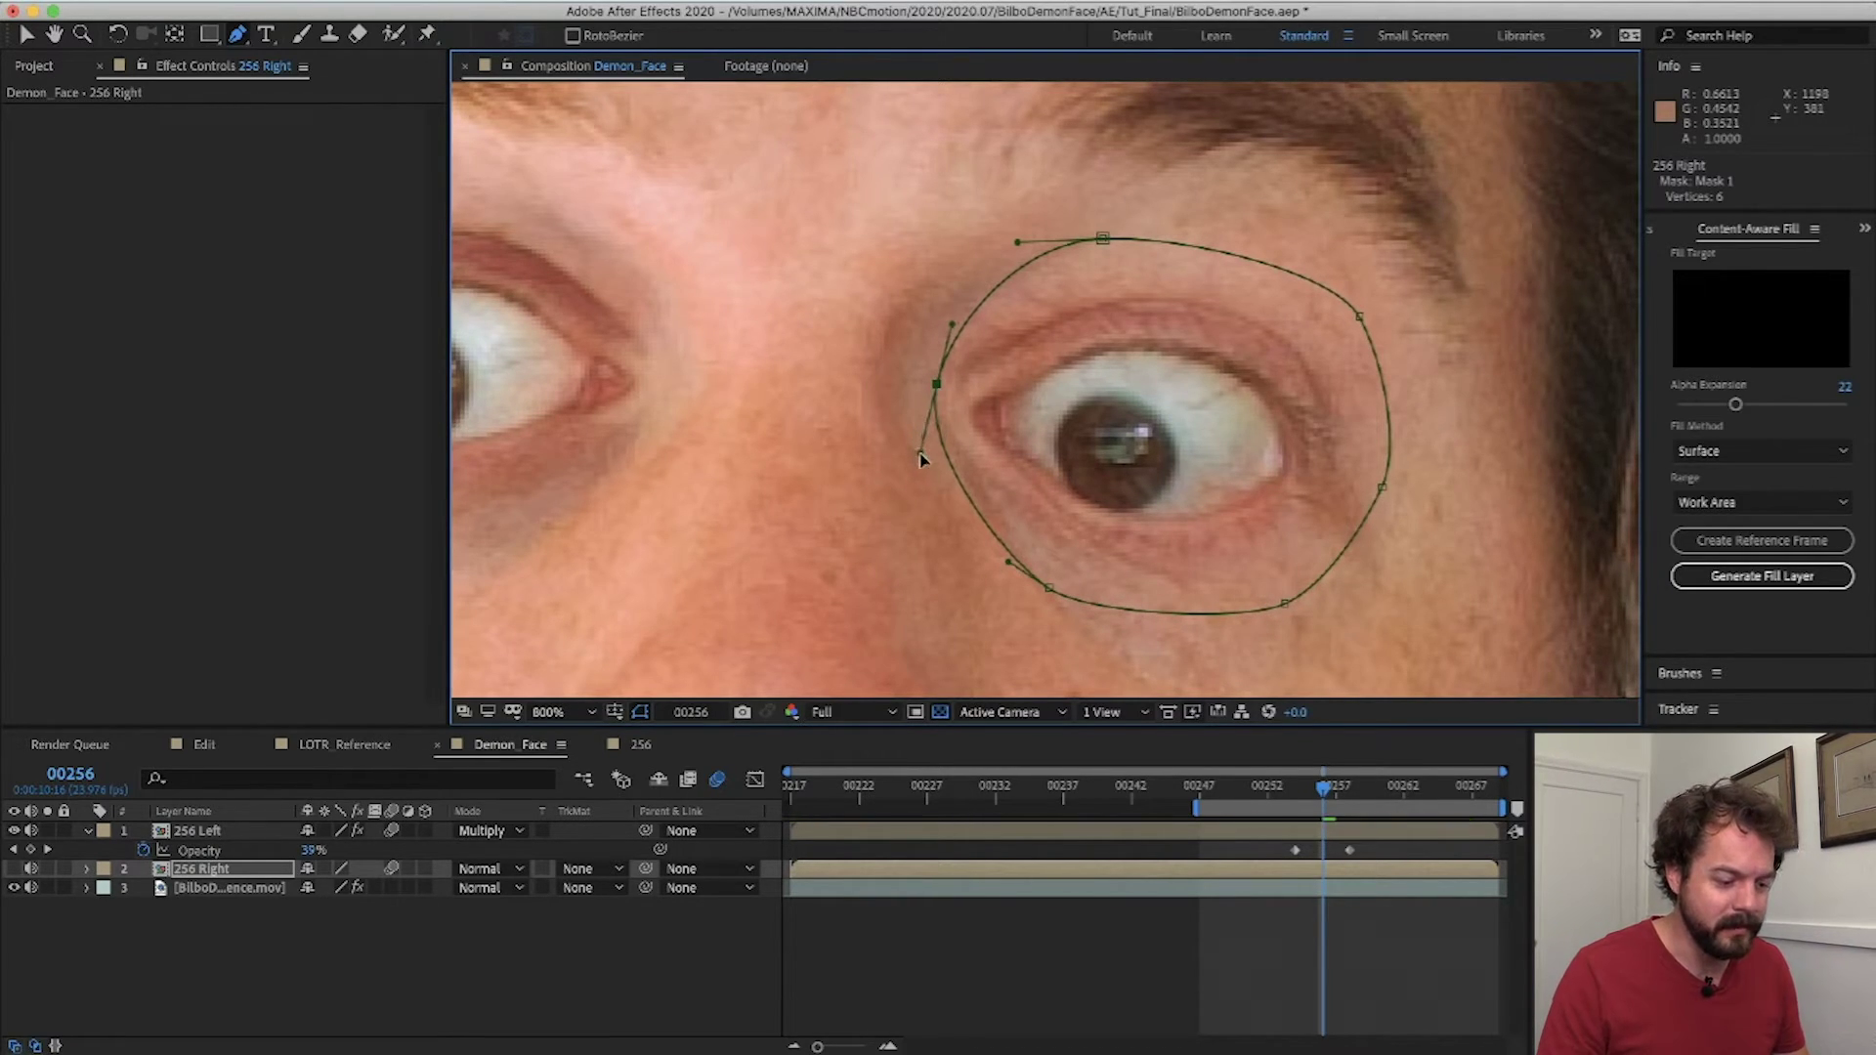
- Rename the new eye-socket mask on 256 Right to "outer right"
{"action": "left_click", "coordinate": [100, 881]}
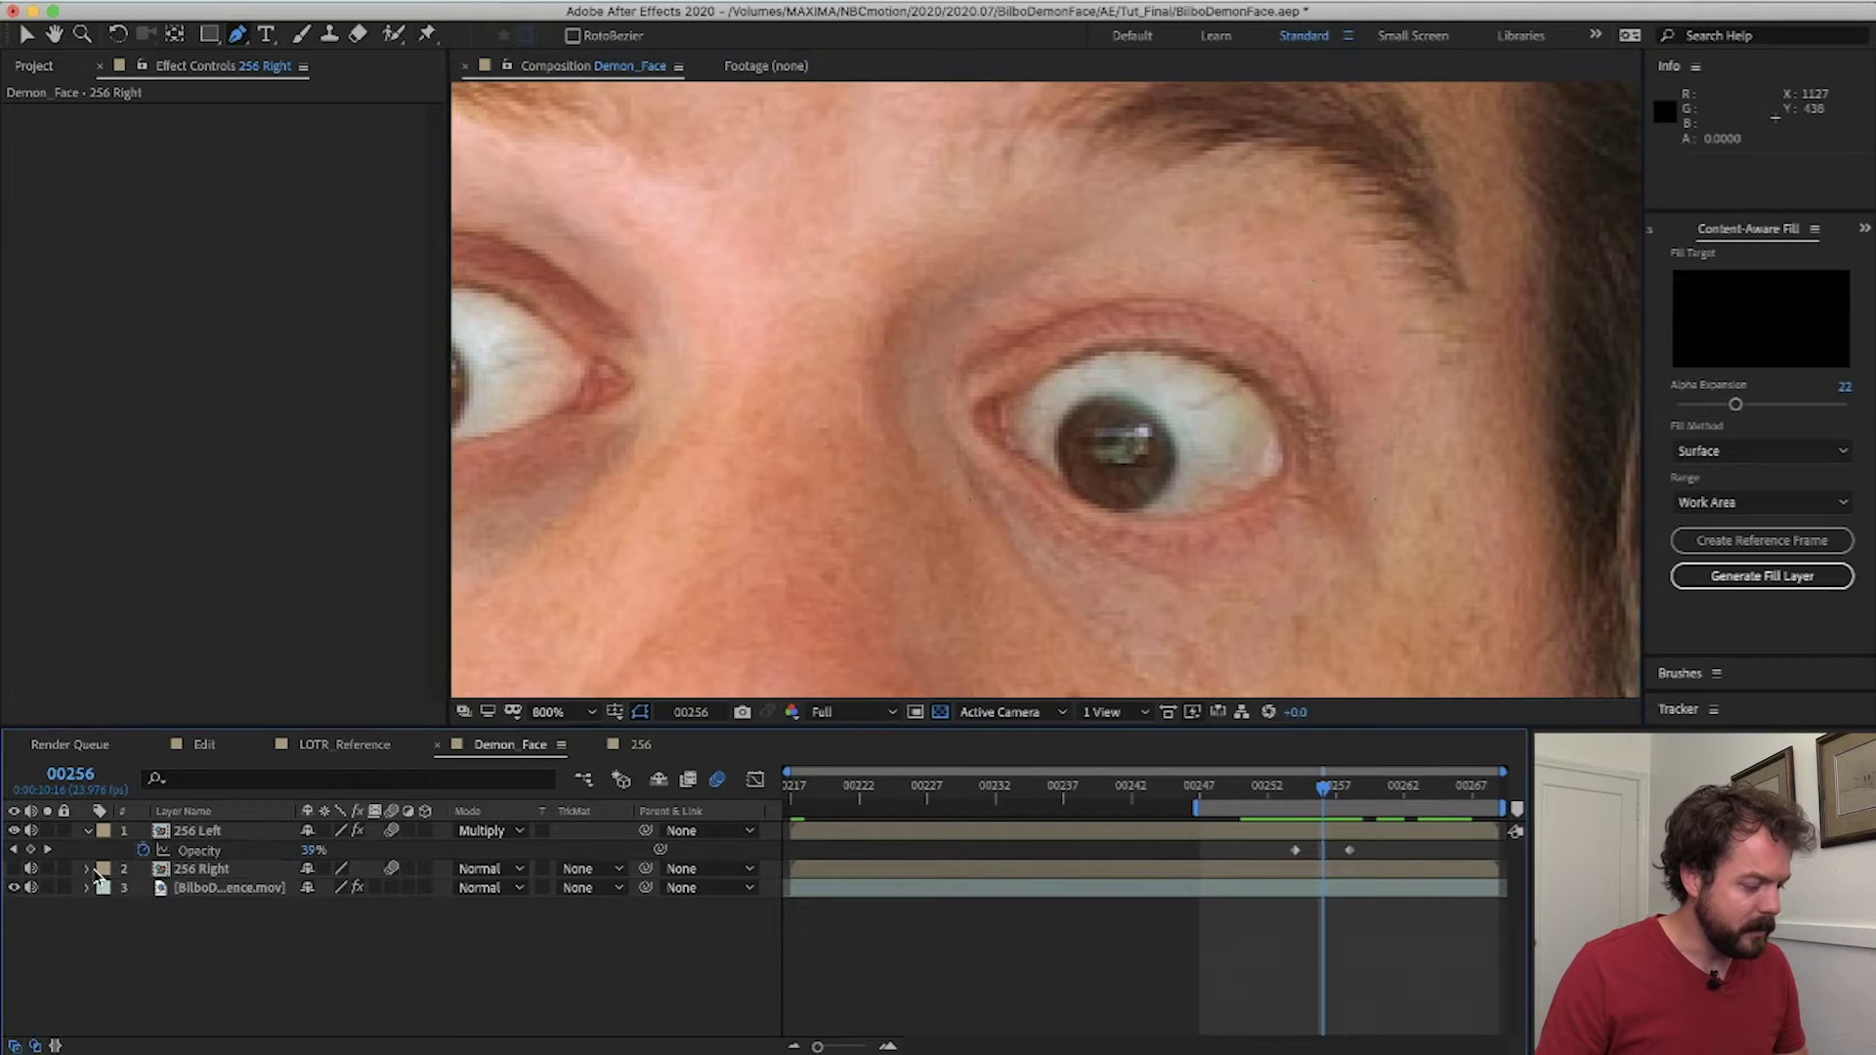
{"action": "left_click", "coordinate": [87, 868]}
{"action": "left_click", "coordinate": [104, 890]}
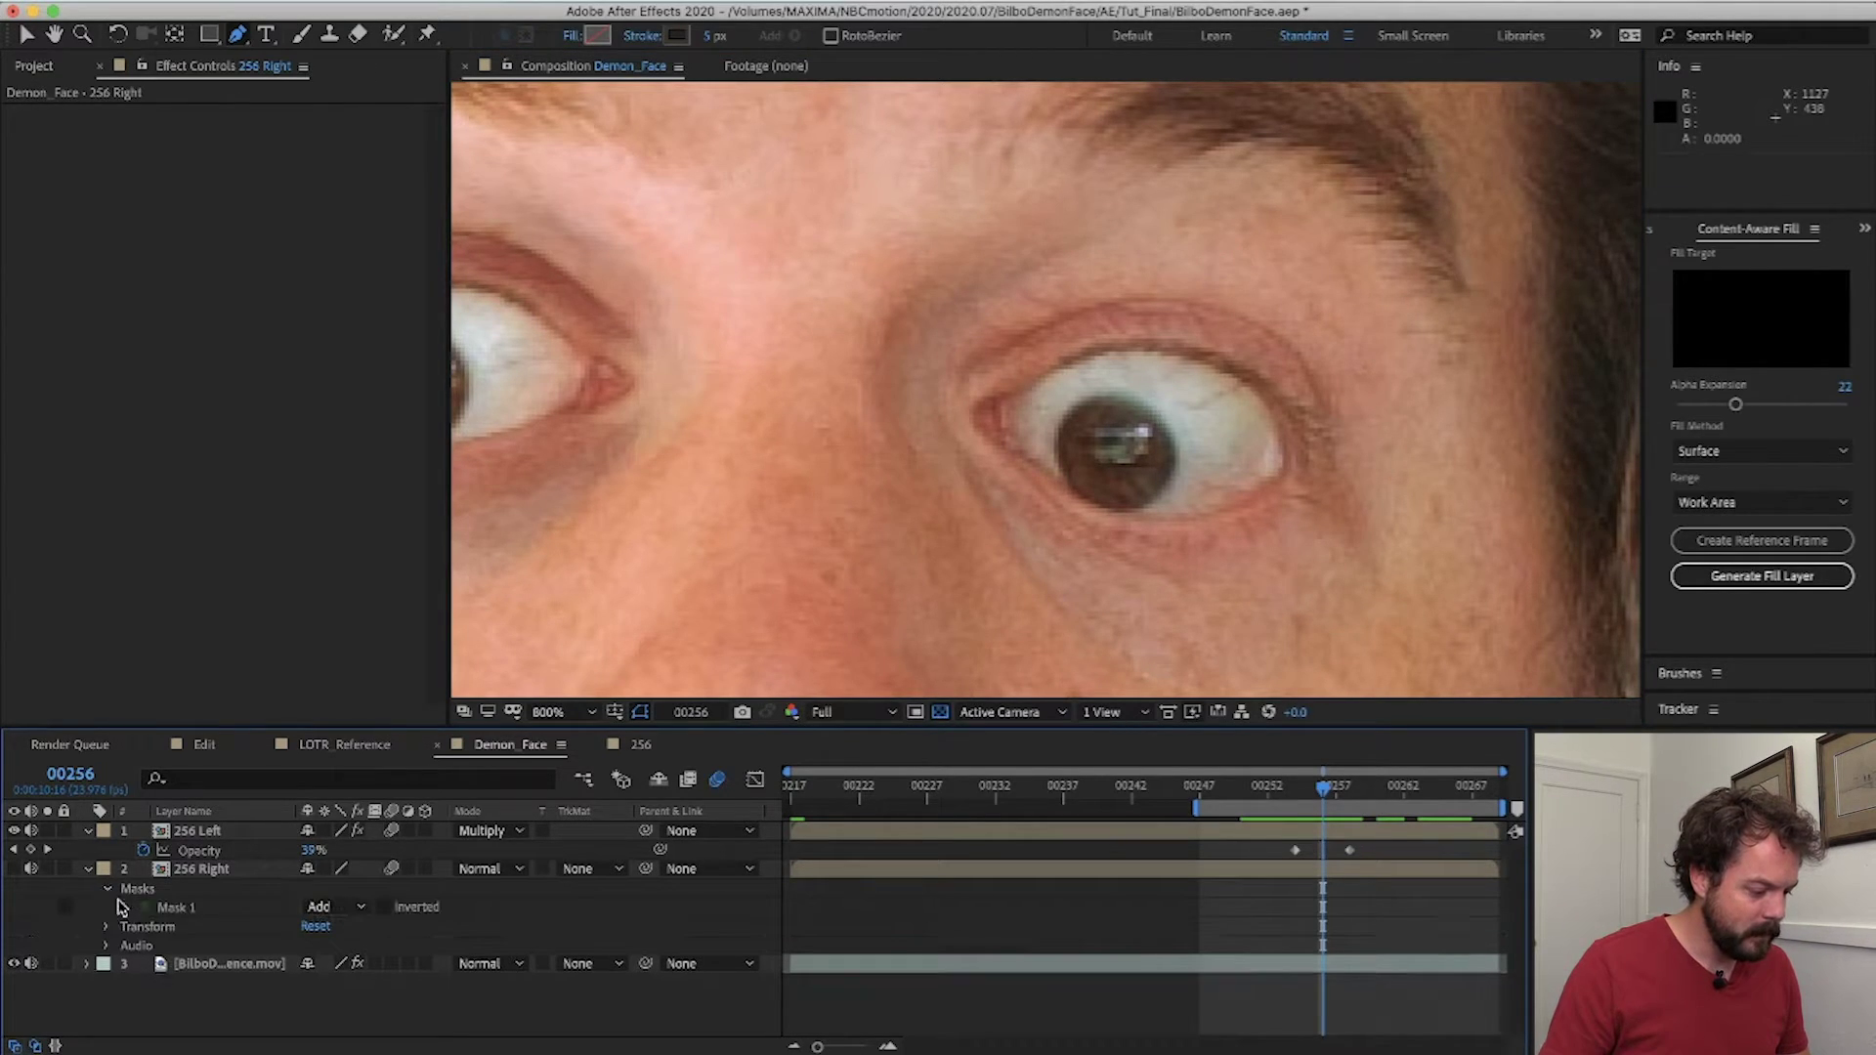
{"action": "left_click", "coordinate": [158, 908]}
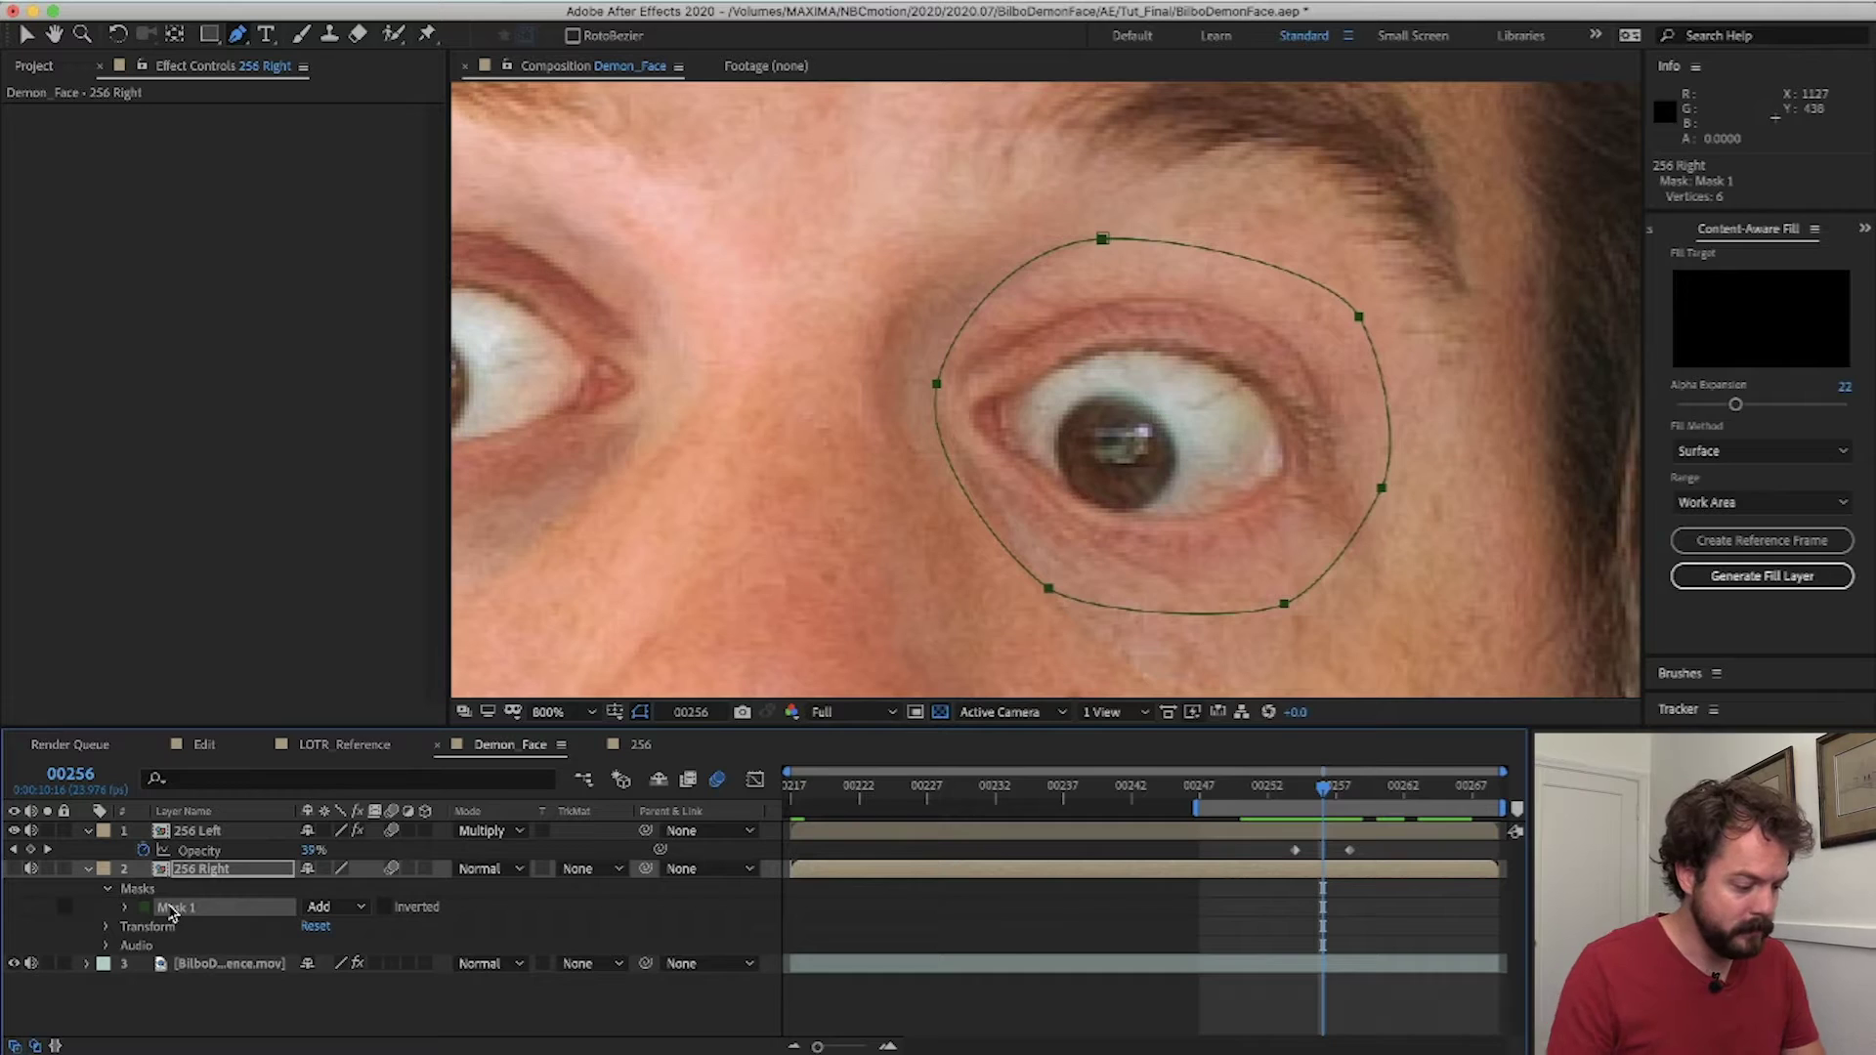
{"action": "key", "text": "Return"}
{"action": "type", "text": "outer right"}
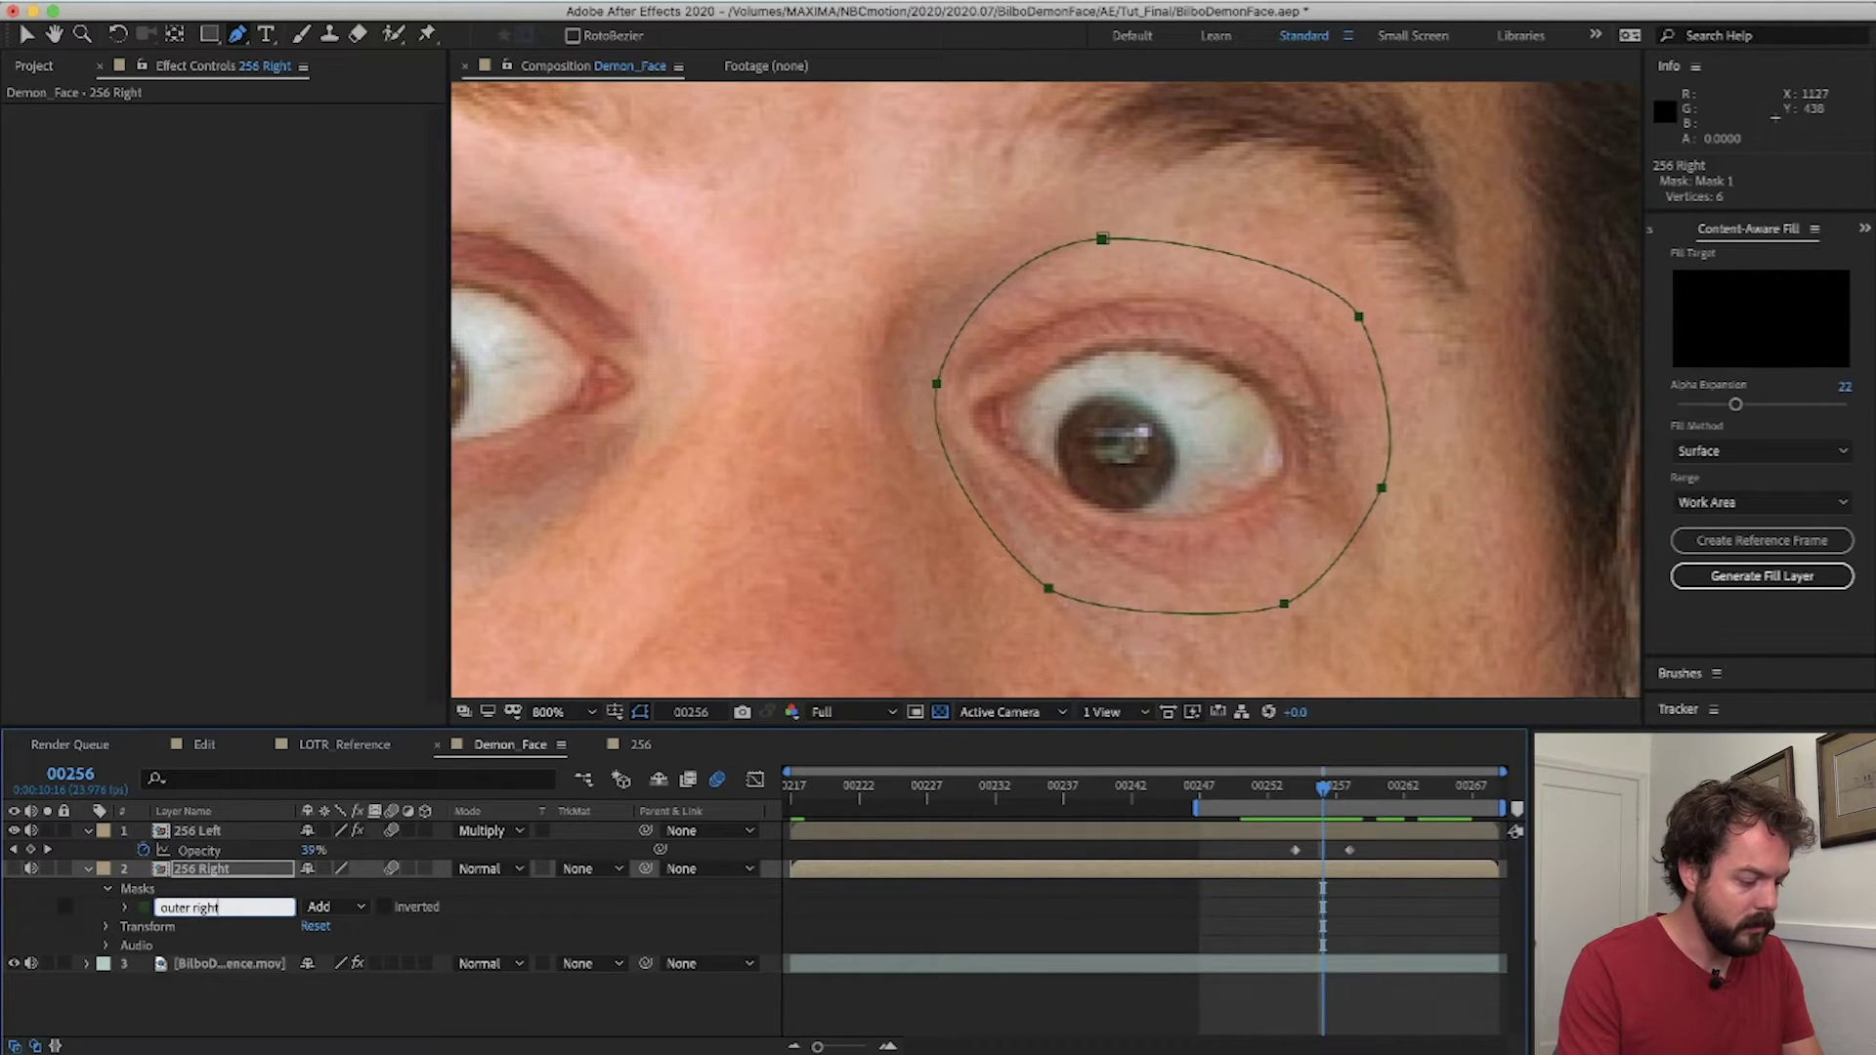
{"action": "key", "text": "Return"}
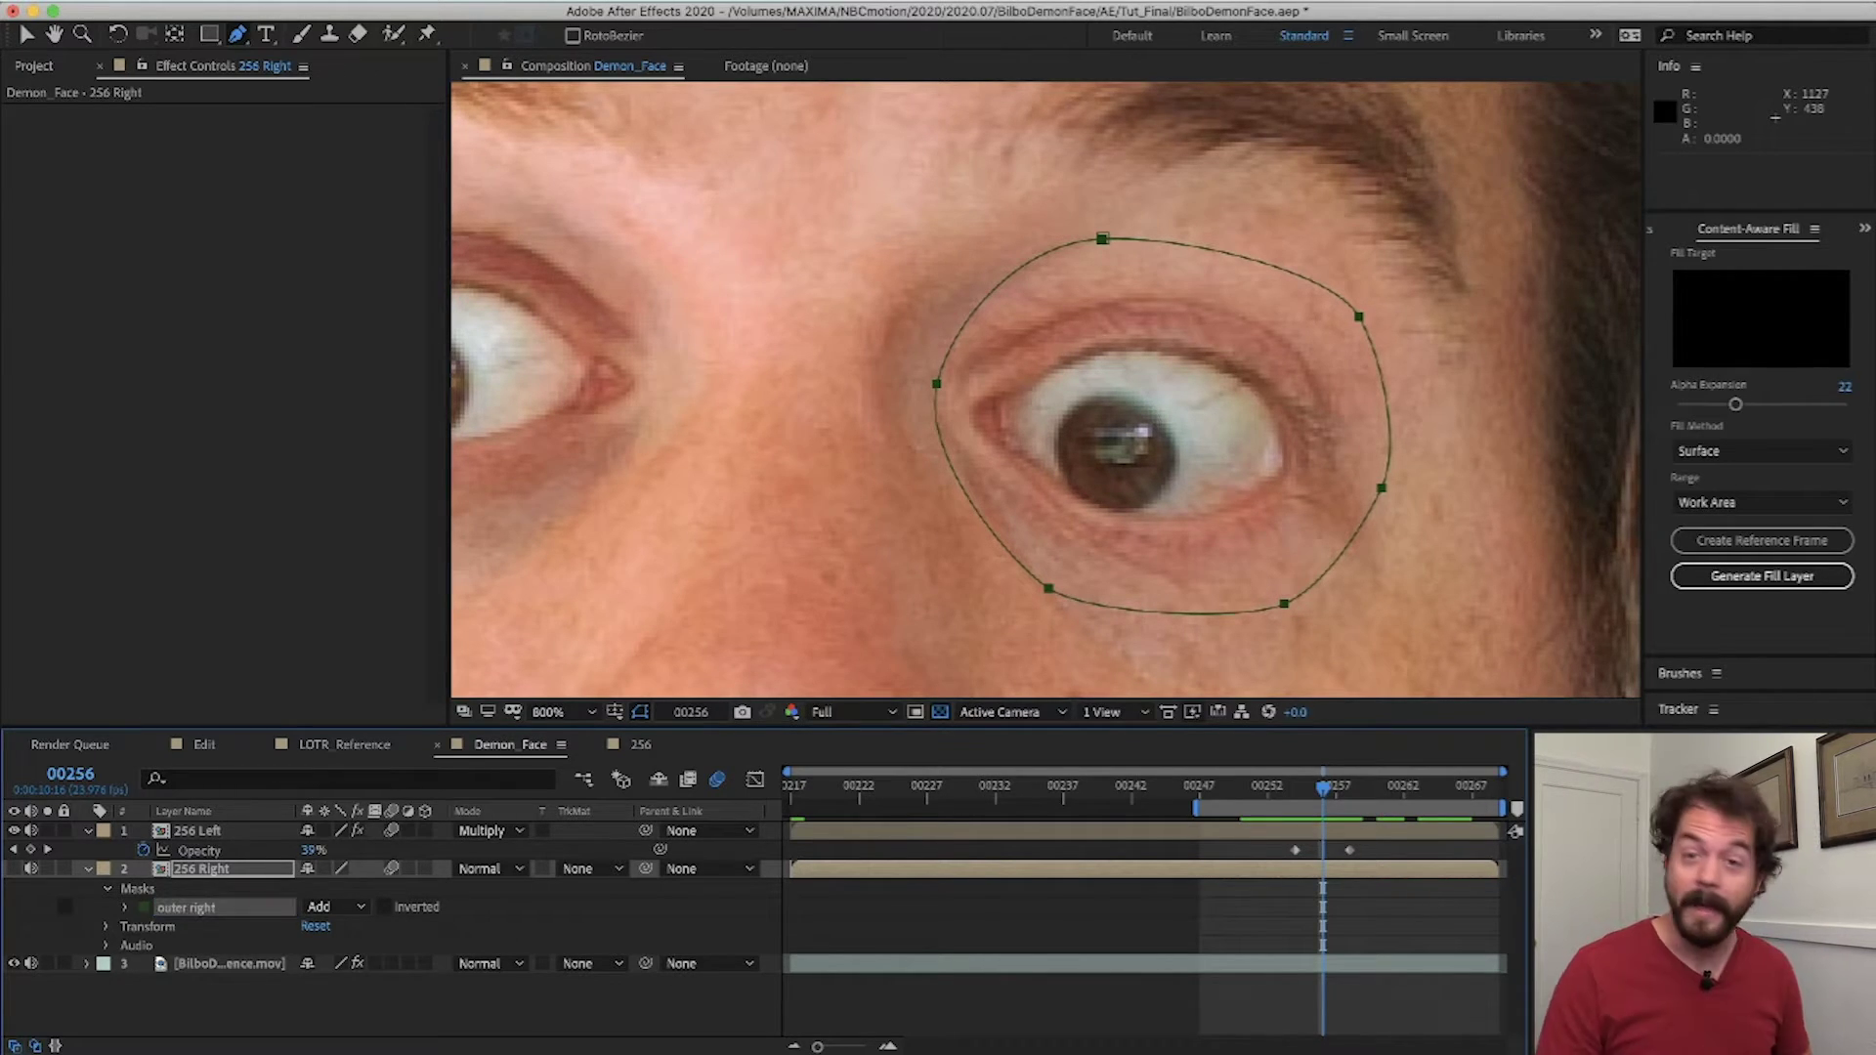
- Draw a second closed mask on 256 Right that follows the eyelid edges around the eyeball
{"action": "left_click_drag", "start_coordinate": [996, 404], "coordinate": [1027, 382]}
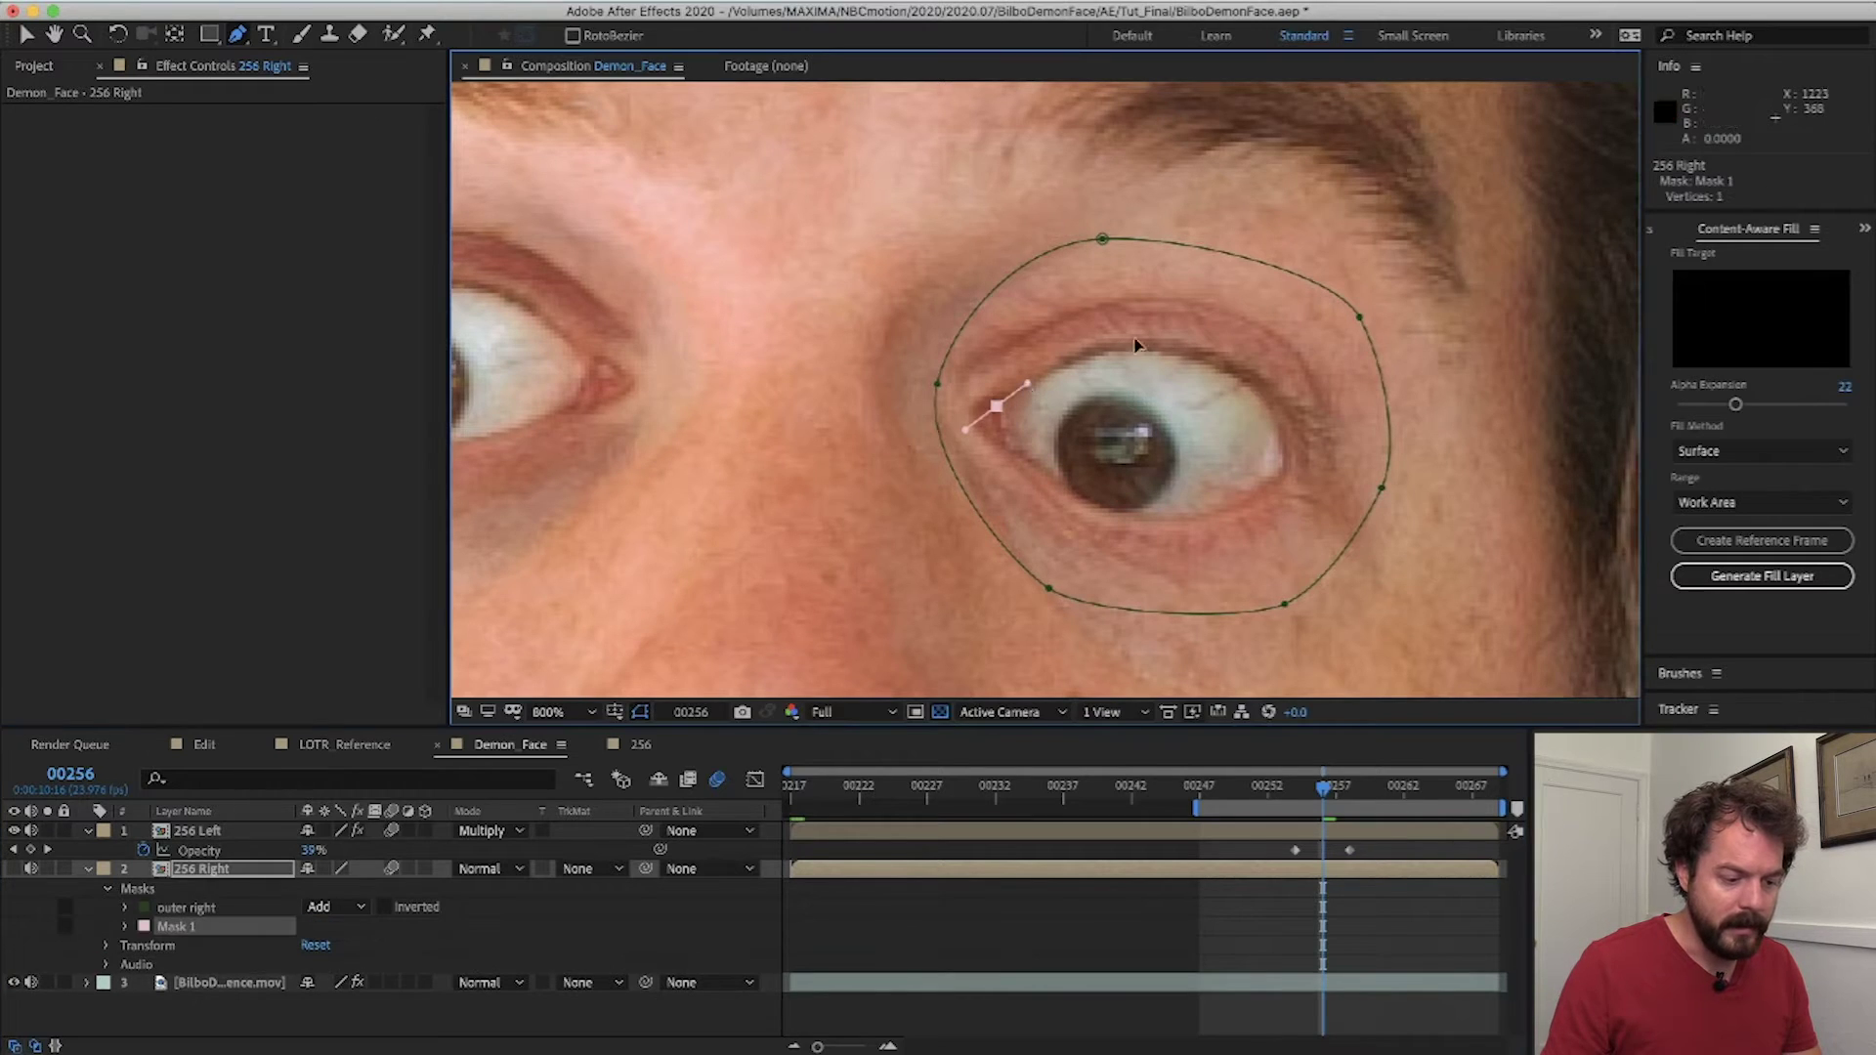
{"action": "left_click_drag", "start_coordinate": [1147, 346], "coordinate": [1239, 354]}
{"action": "left_click_drag", "start_coordinate": [1288, 429], "coordinate": [1057, 494]}
{"action": "left_click_drag", "start_coordinate": [998, 409], "coordinate": [977, 434]}
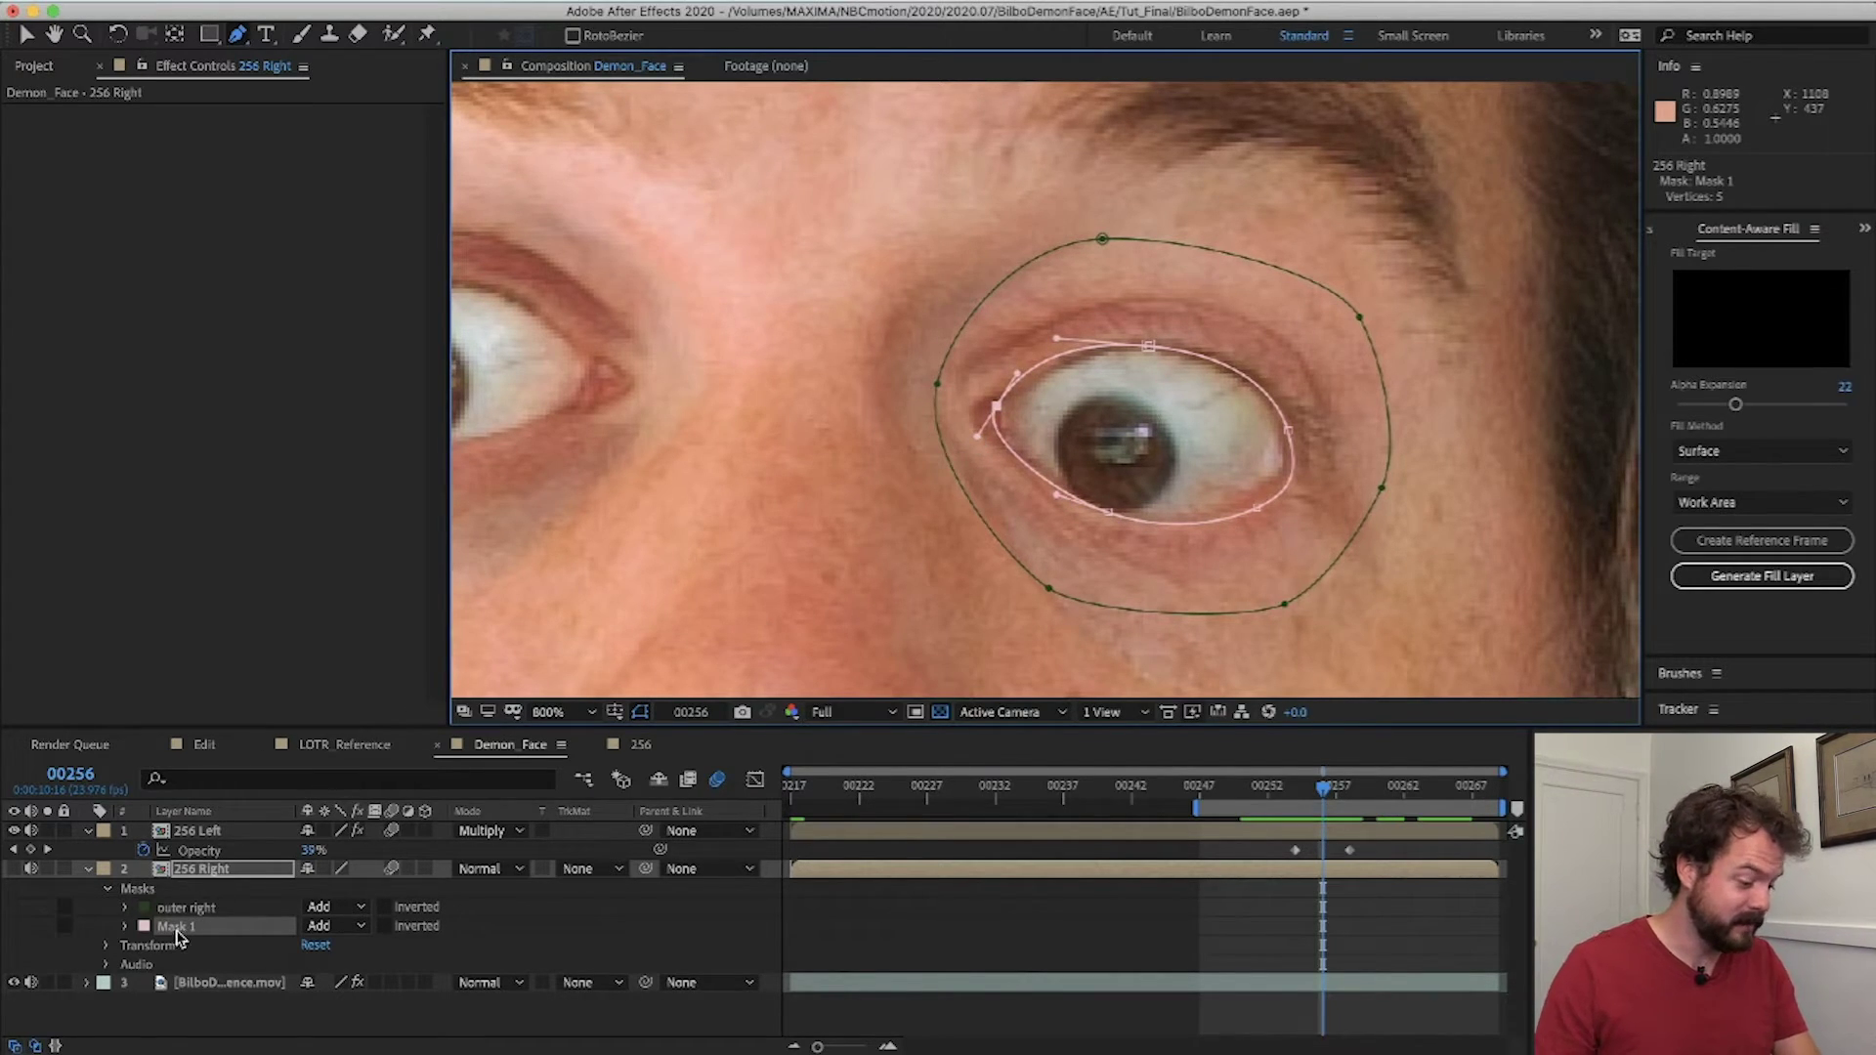
- Rename the eyeball mask to "inner right" and set its mask mode to Subtract
{"action": "key", "text": "Return"}
{"action": "type", "text": "inner right"}
{"action": "key", "text": "Return"}
{"action": "left_click", "coordinate": [328, 925]}
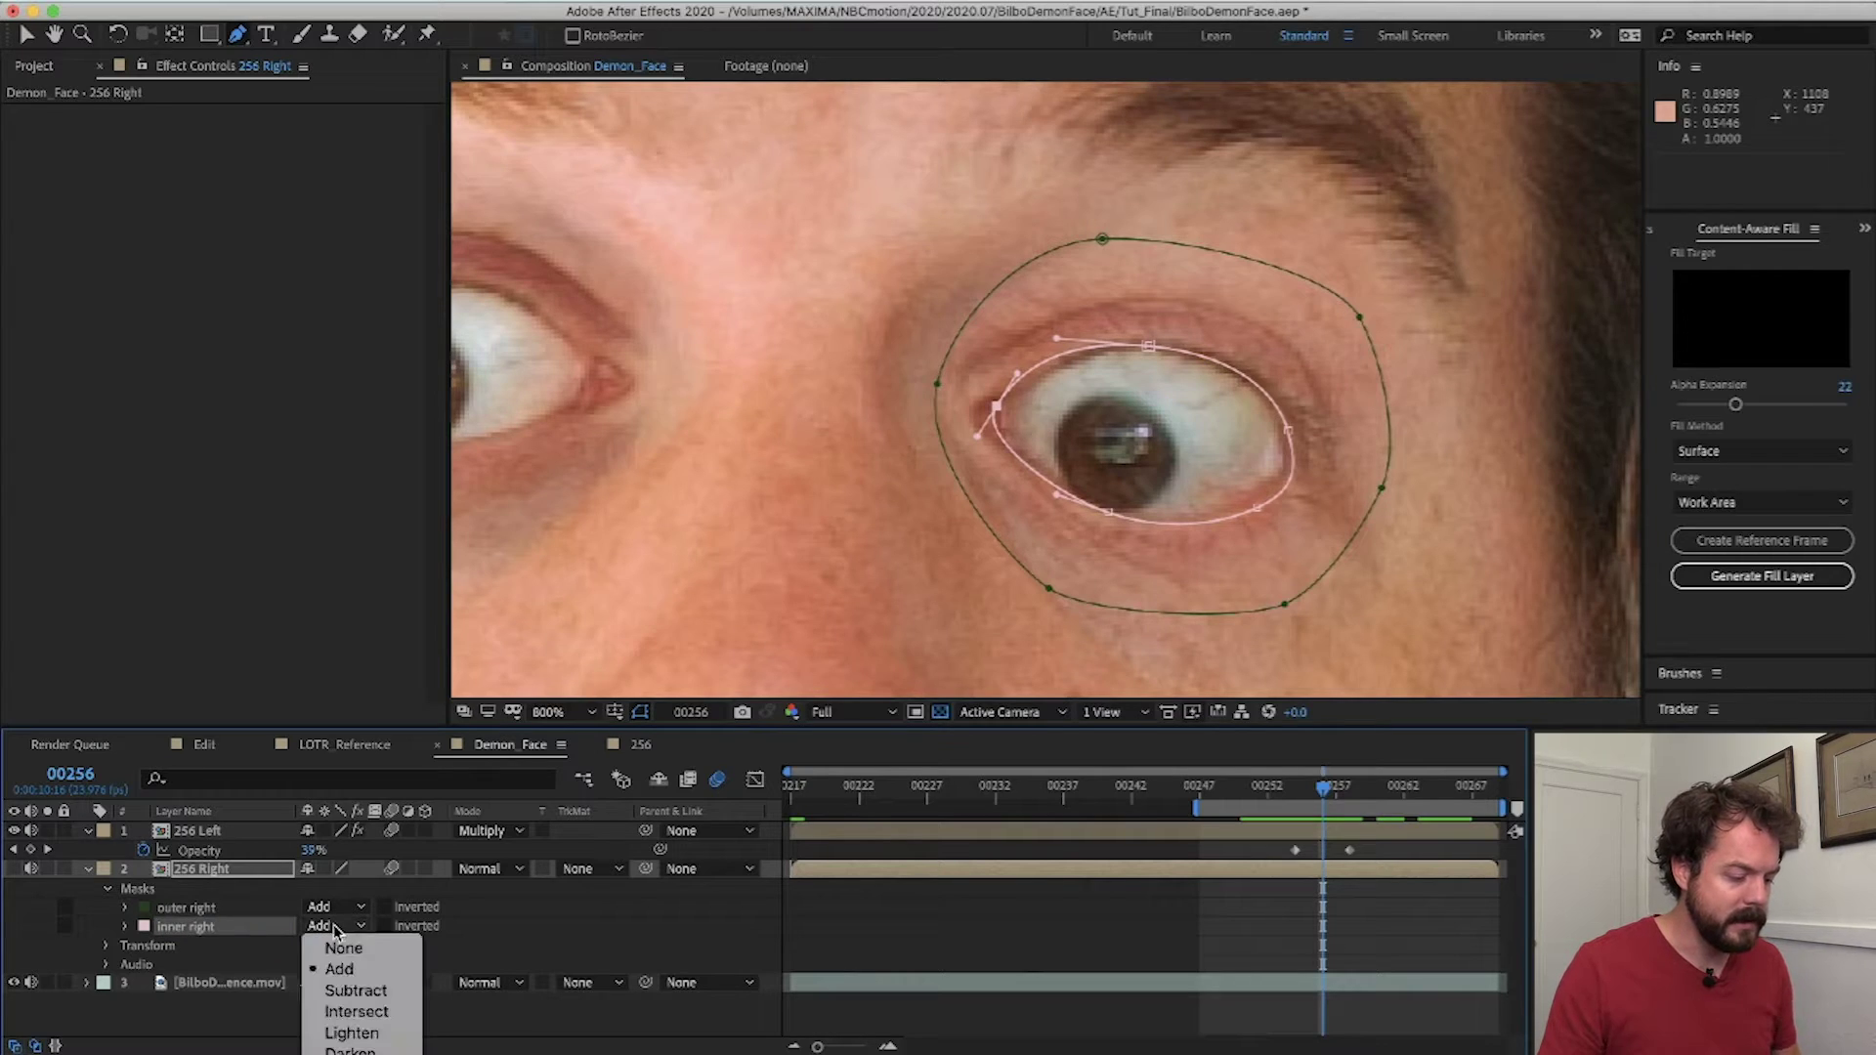
{"action": "left_click", "coordinate": [337, 988]}
- Set the mask feather to 16 pixels for outer right and 5 pixels for inner right
{"action": "key", "text": "f"}
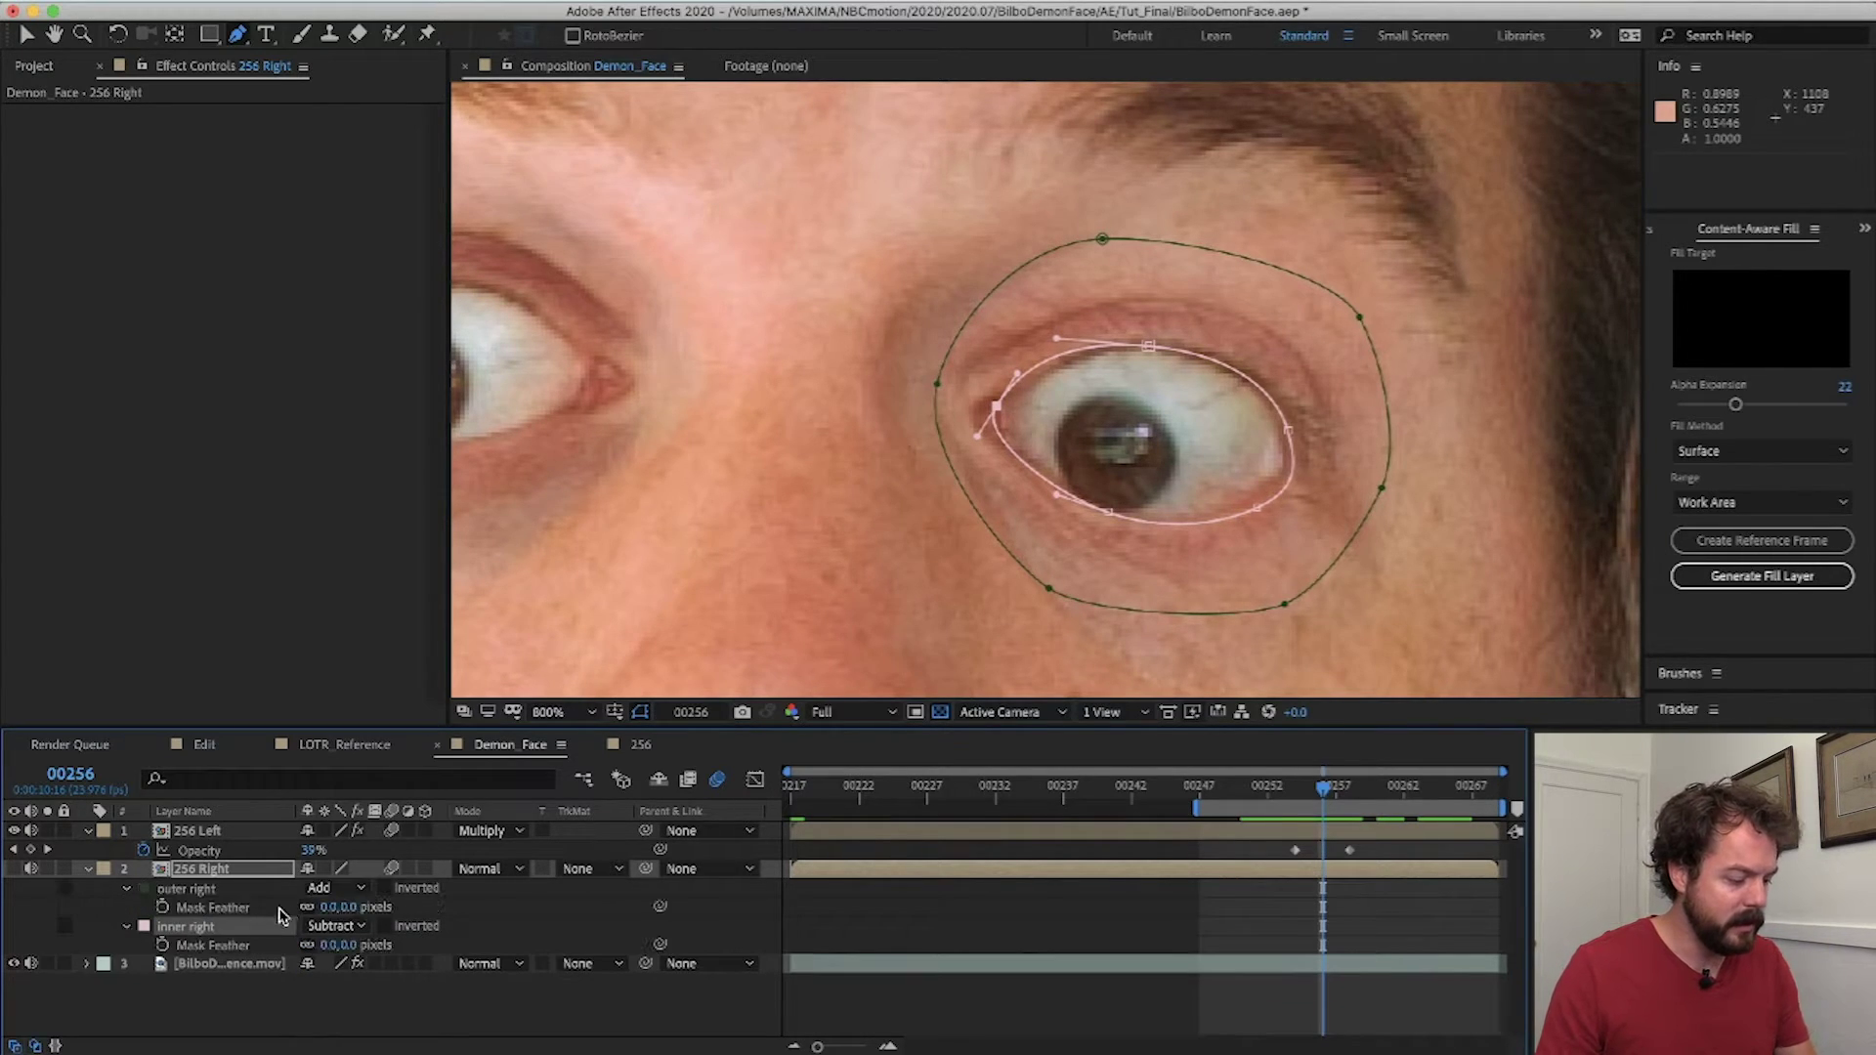
{"action": "left_click", "coordinate": [327, 906]}
{"action": "type", "text": "16"}
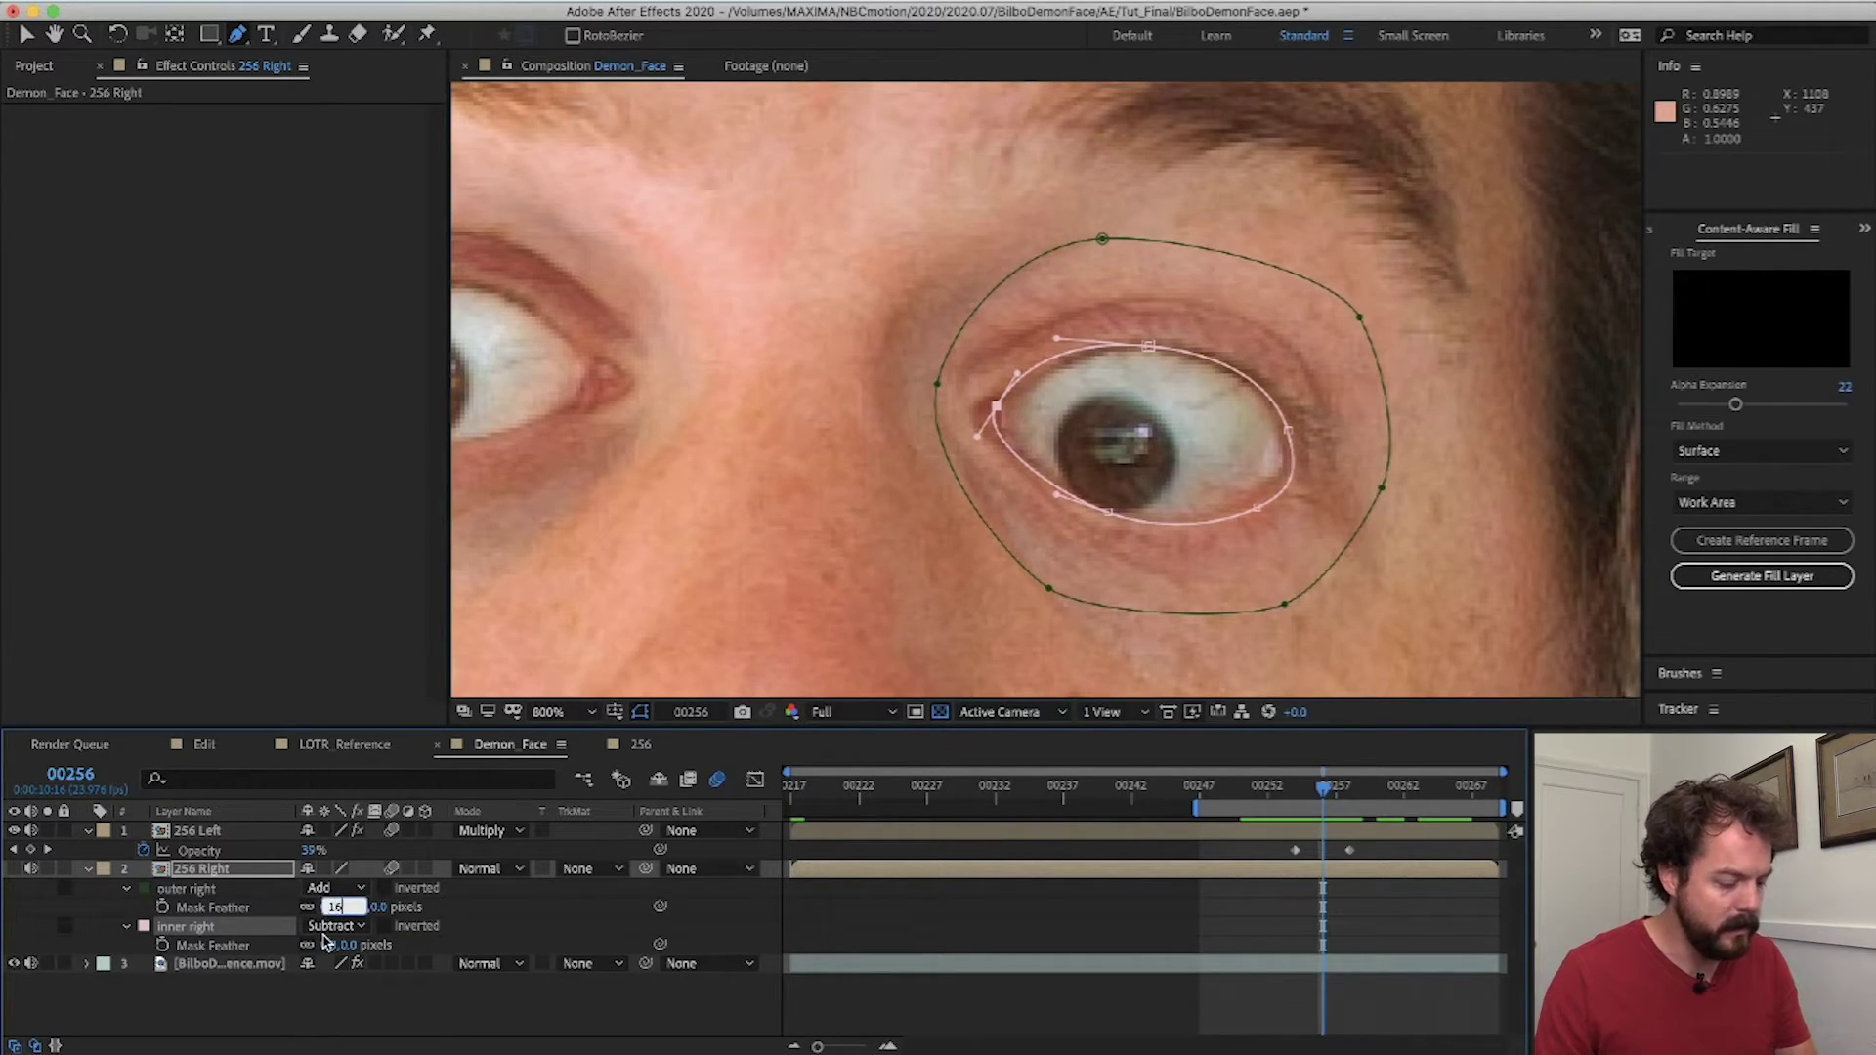
{"action": "key", "text": "Tab"}
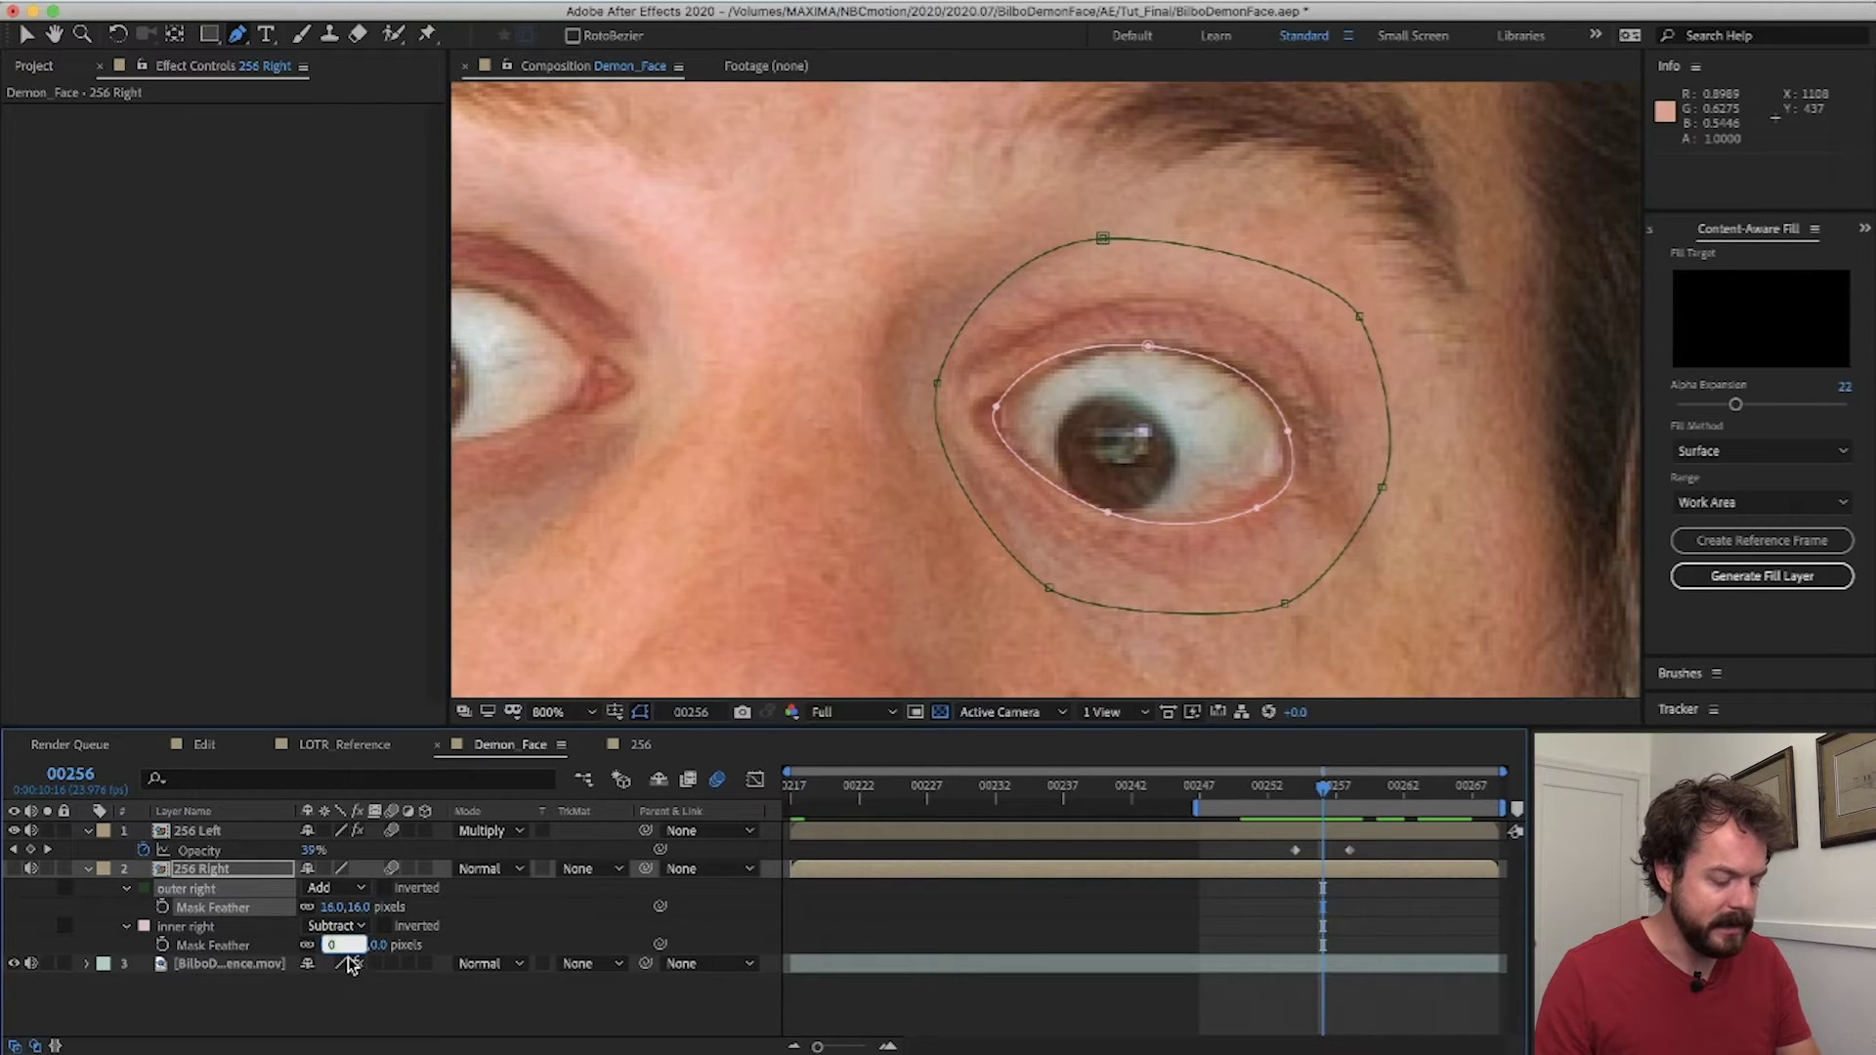
{"action": "type", "text": "5"}
{"action": "left_click", "coordinate": [532, 941]}
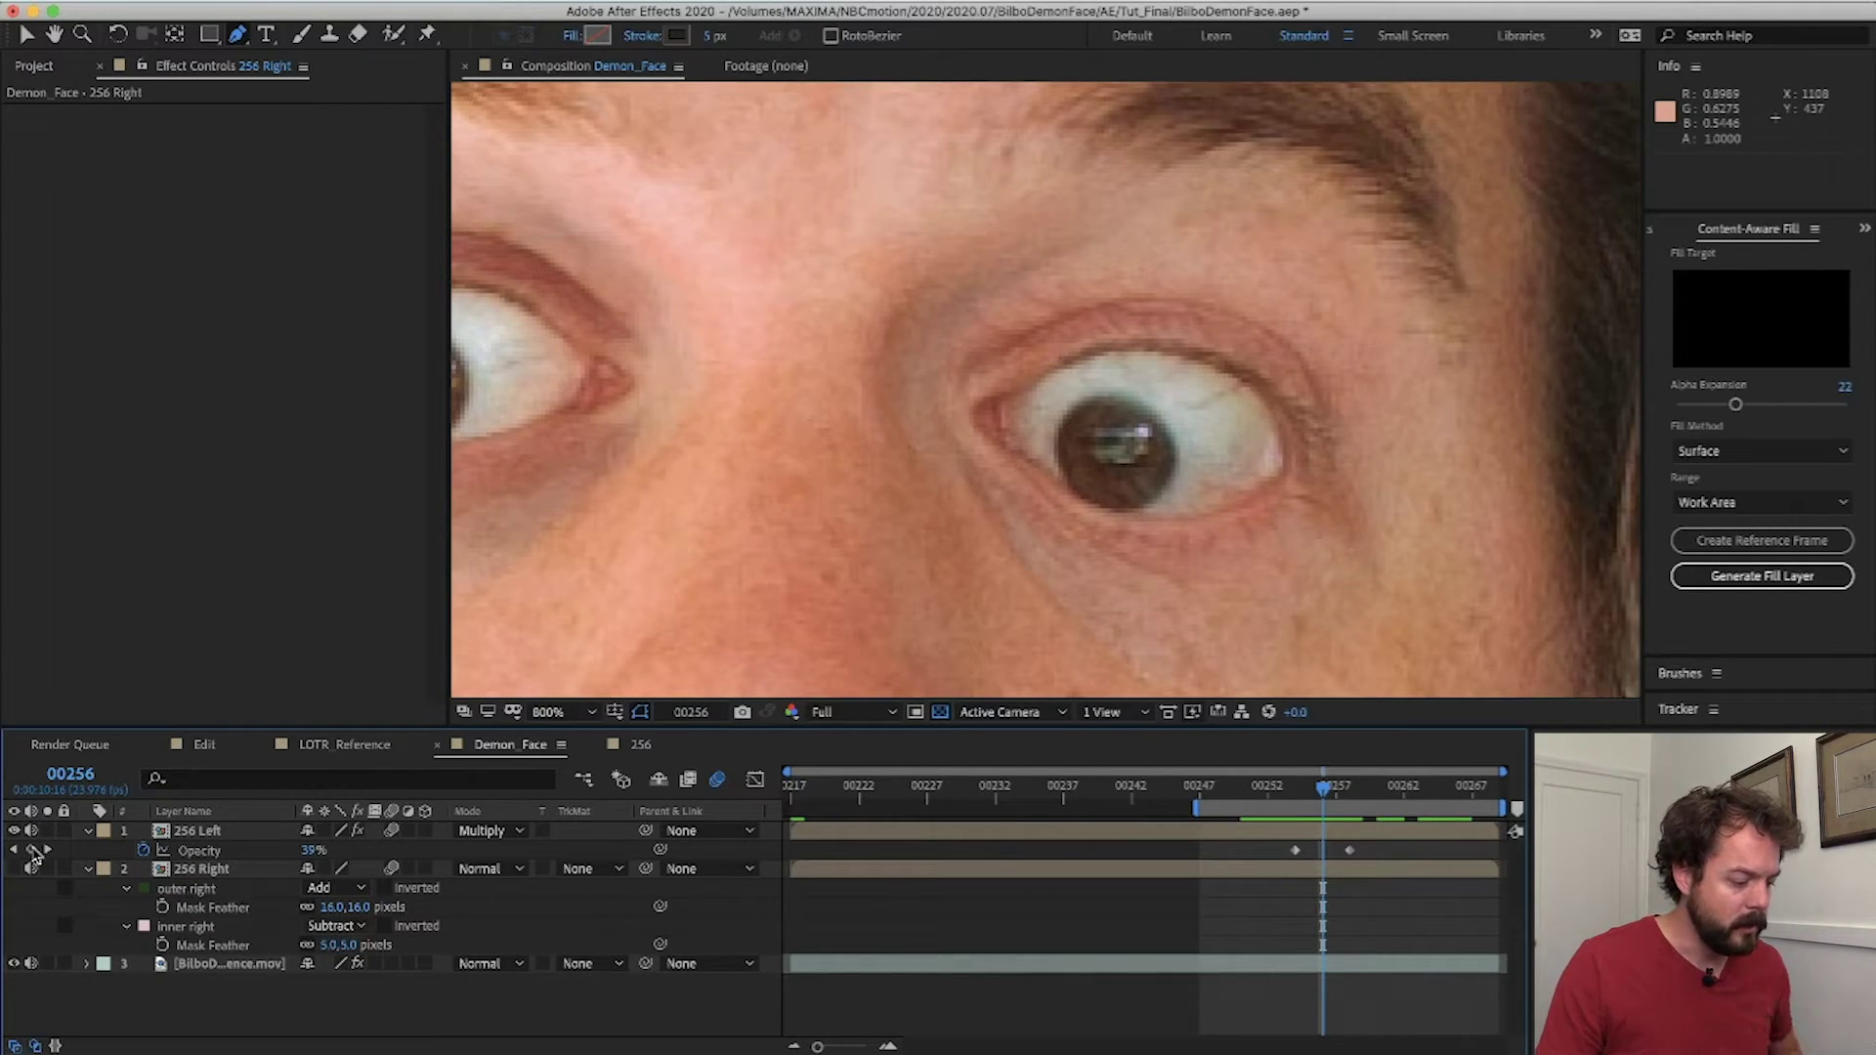
- Make 256 Right visible, check it soloed, and compare the eye with the layer hidden and shown
{"action": "left_click", "coordinate": [47, 869]}
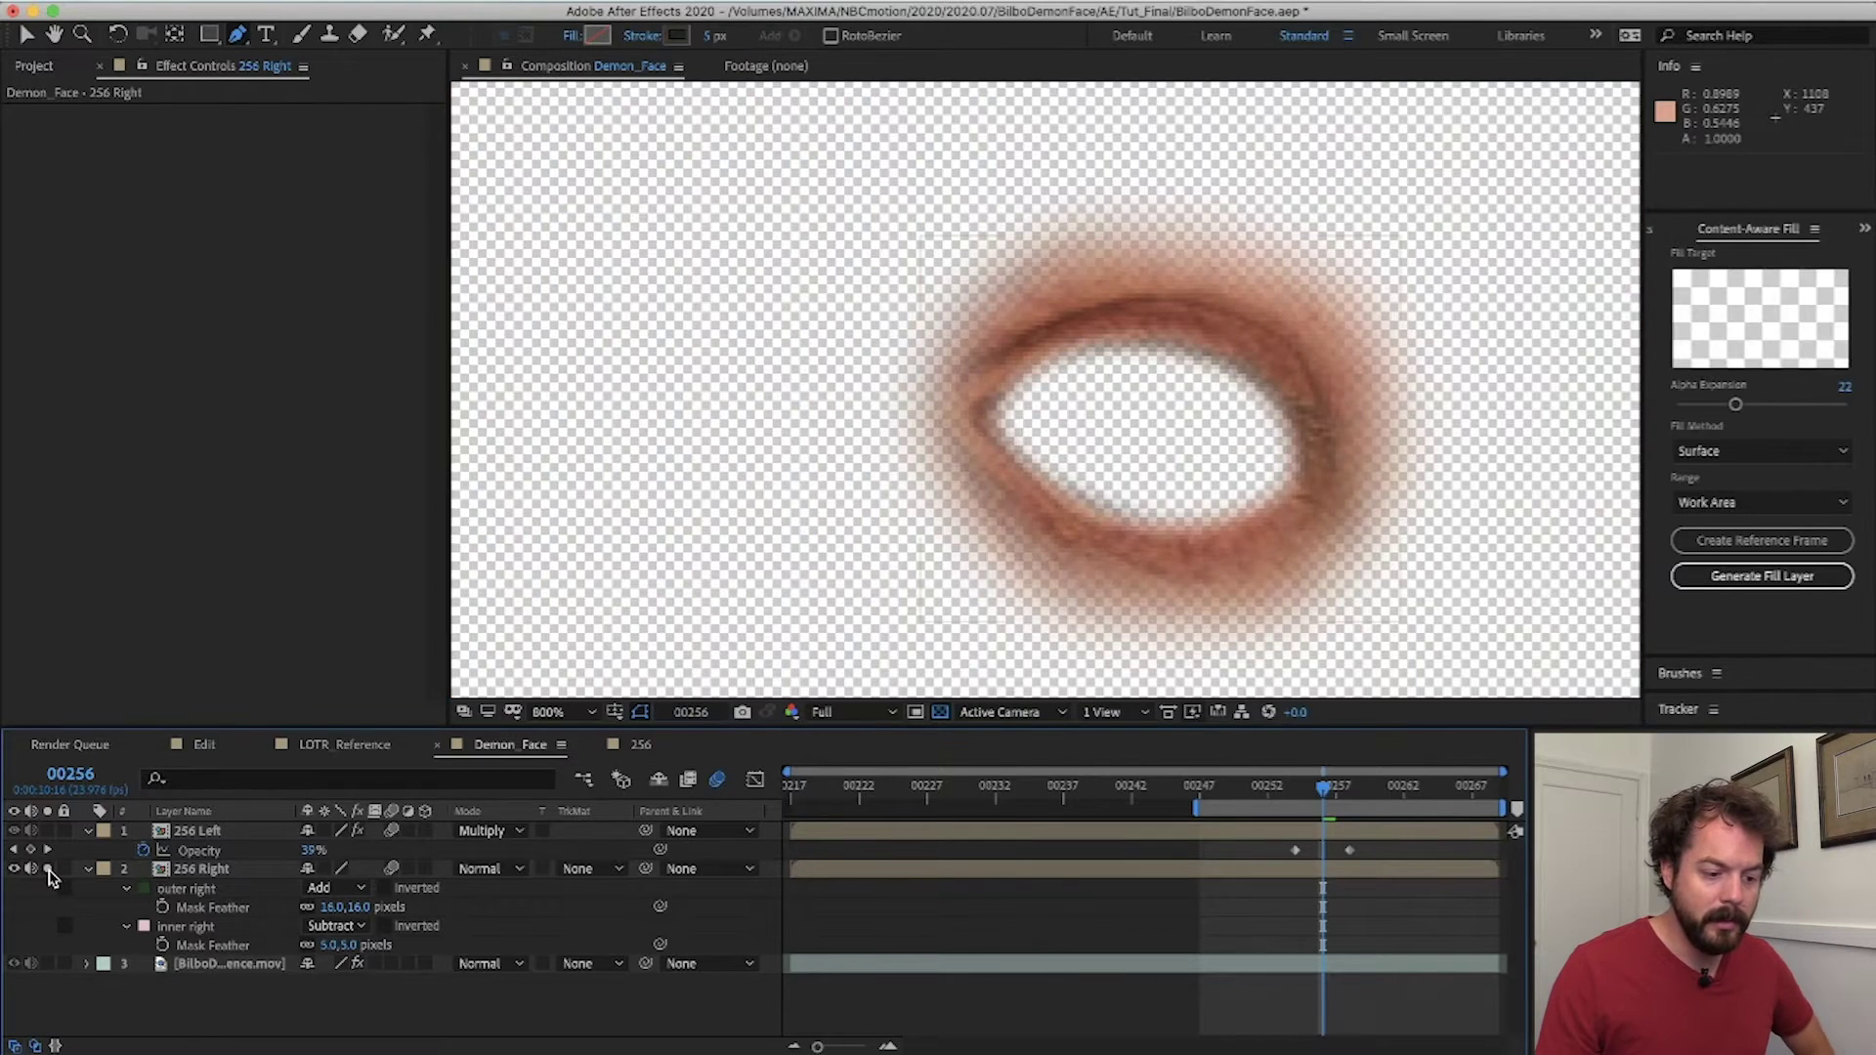
{"action": "left_click", "coordinate": [48, 869]}
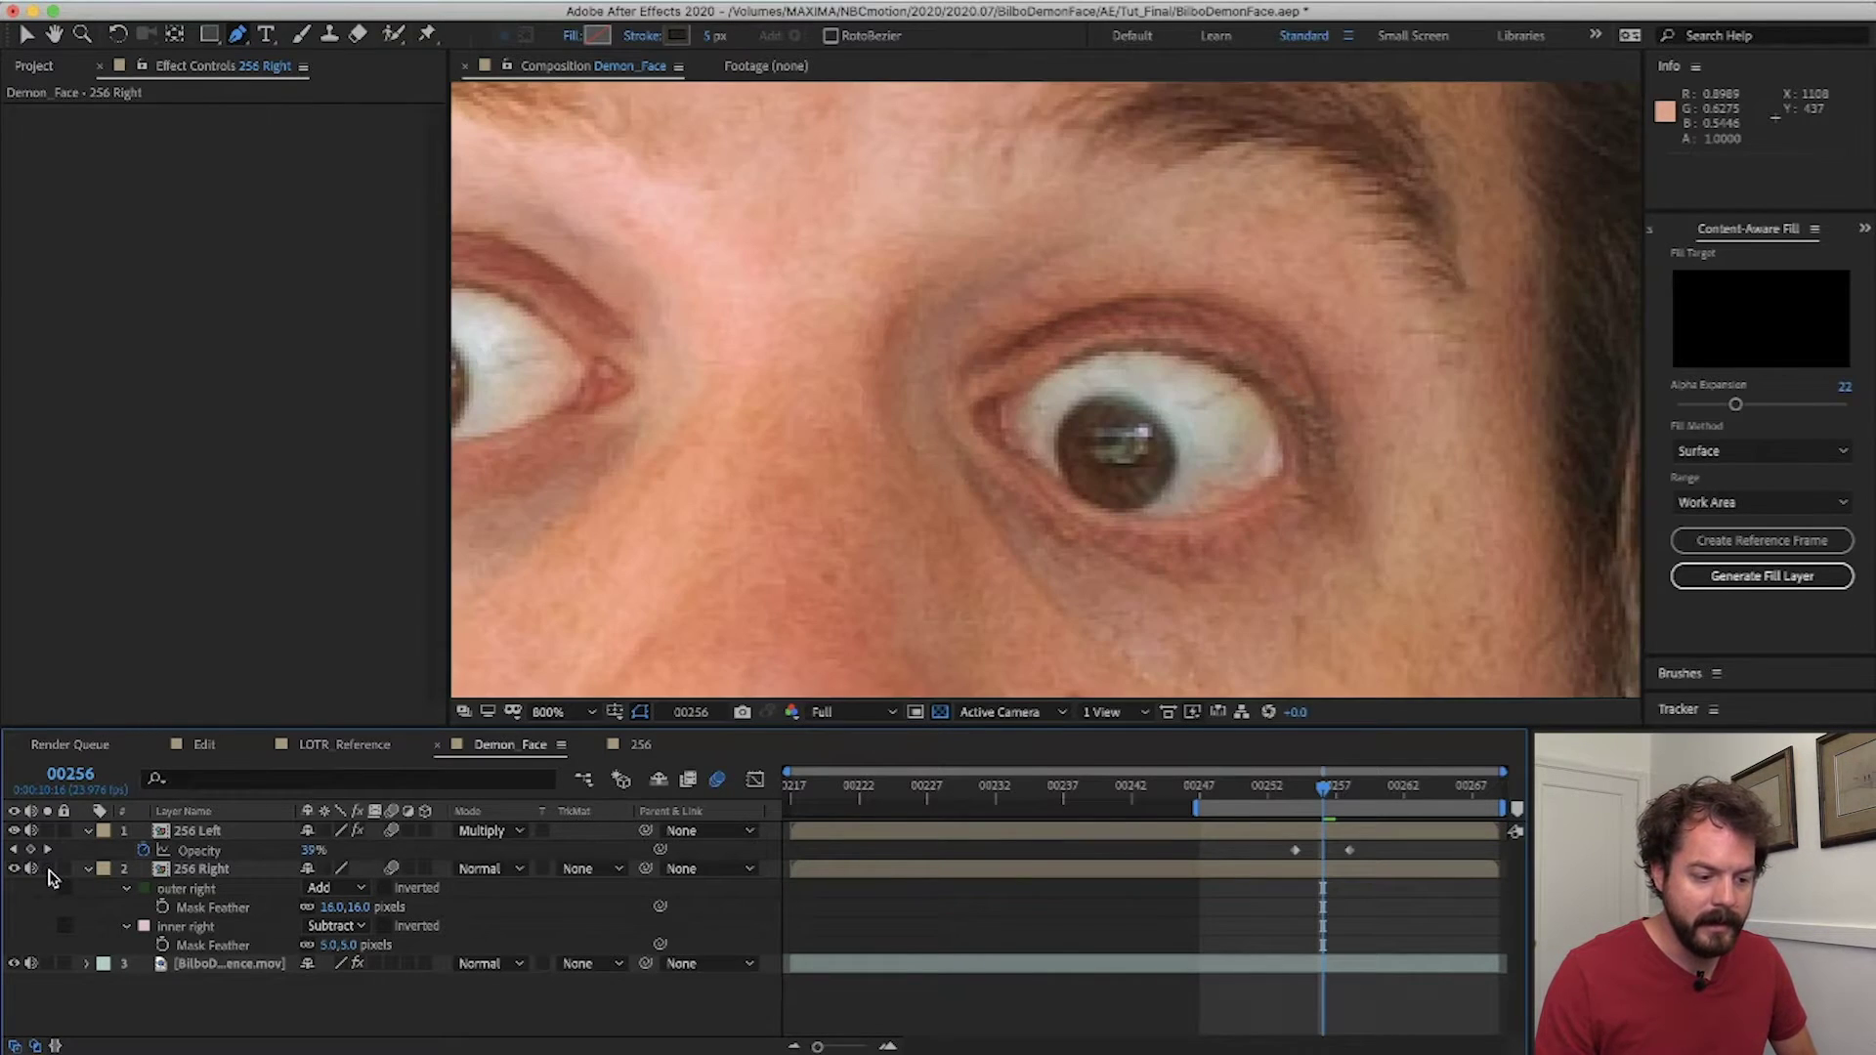
{"action": "left_click", "coordinate": [14, 869]}
{"action": "left_click", "coordinate": [13, 868]}
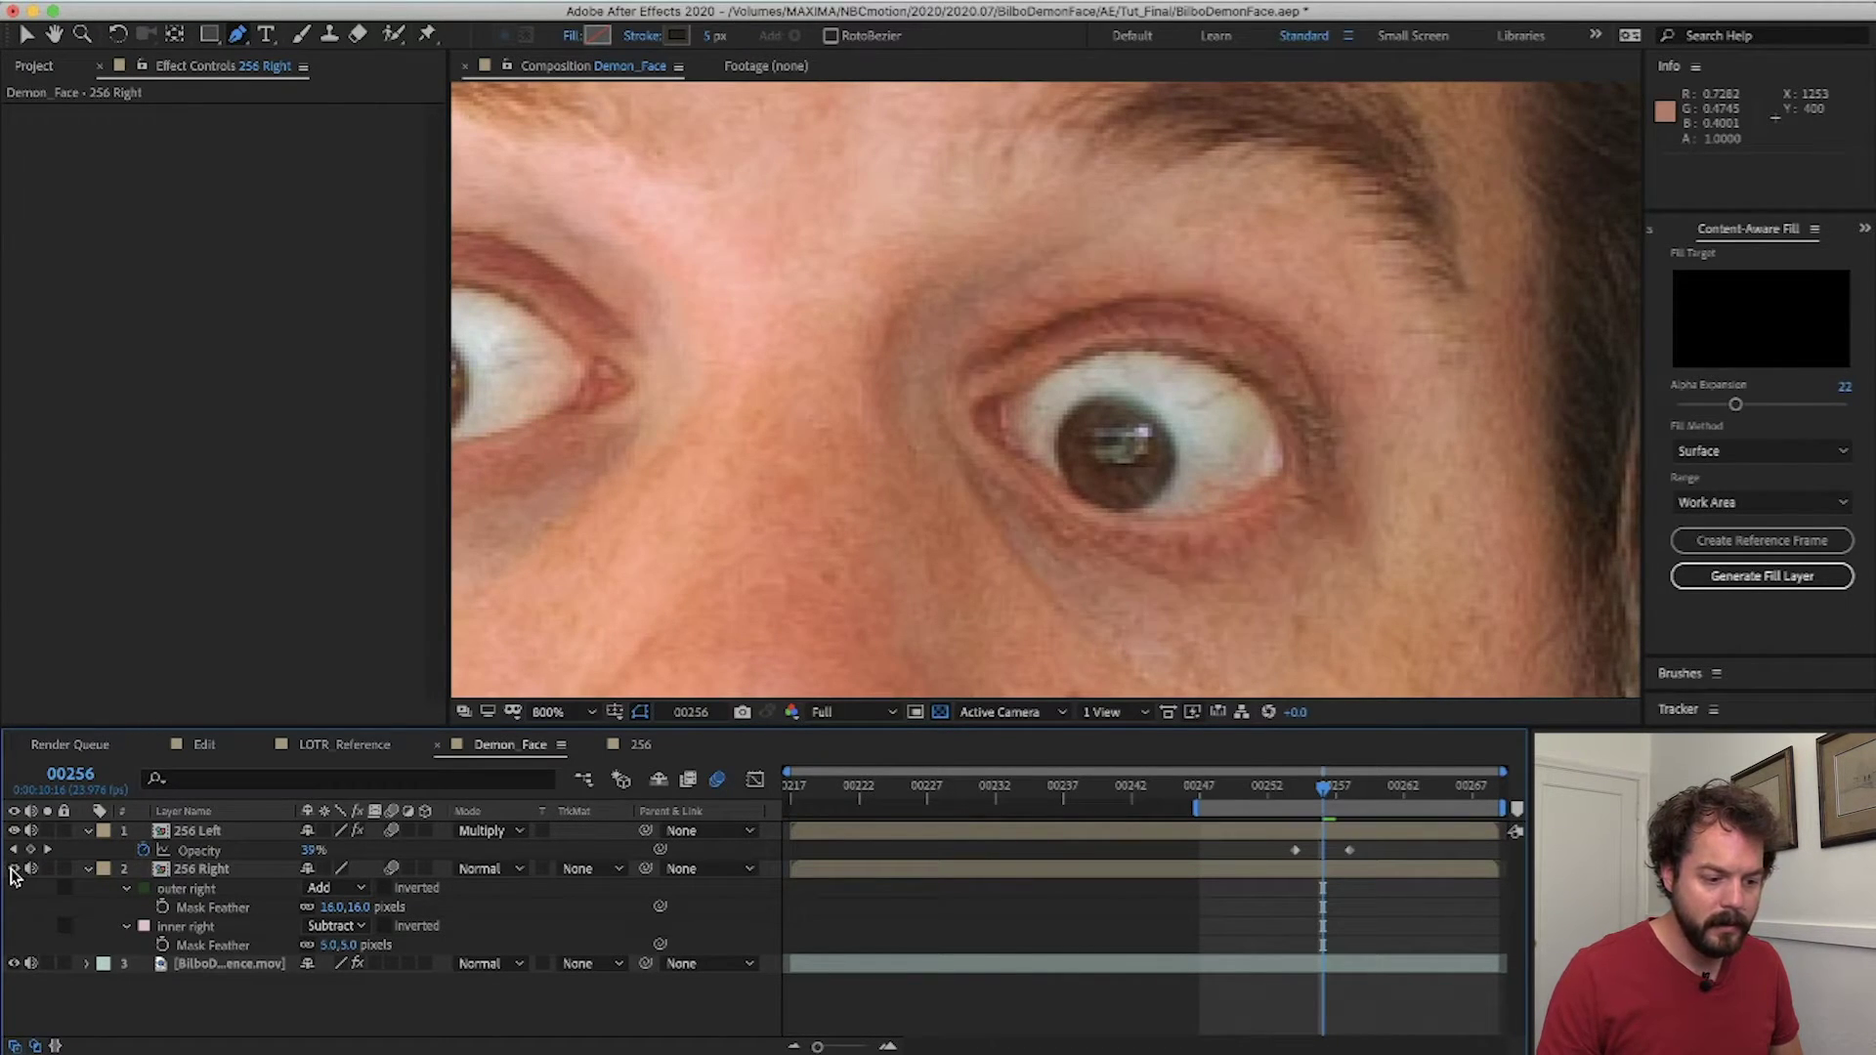
{"action": "left_click", "coordinate": [13, 869]}
{"action": "left_click", "coordinate": [13, 869]}
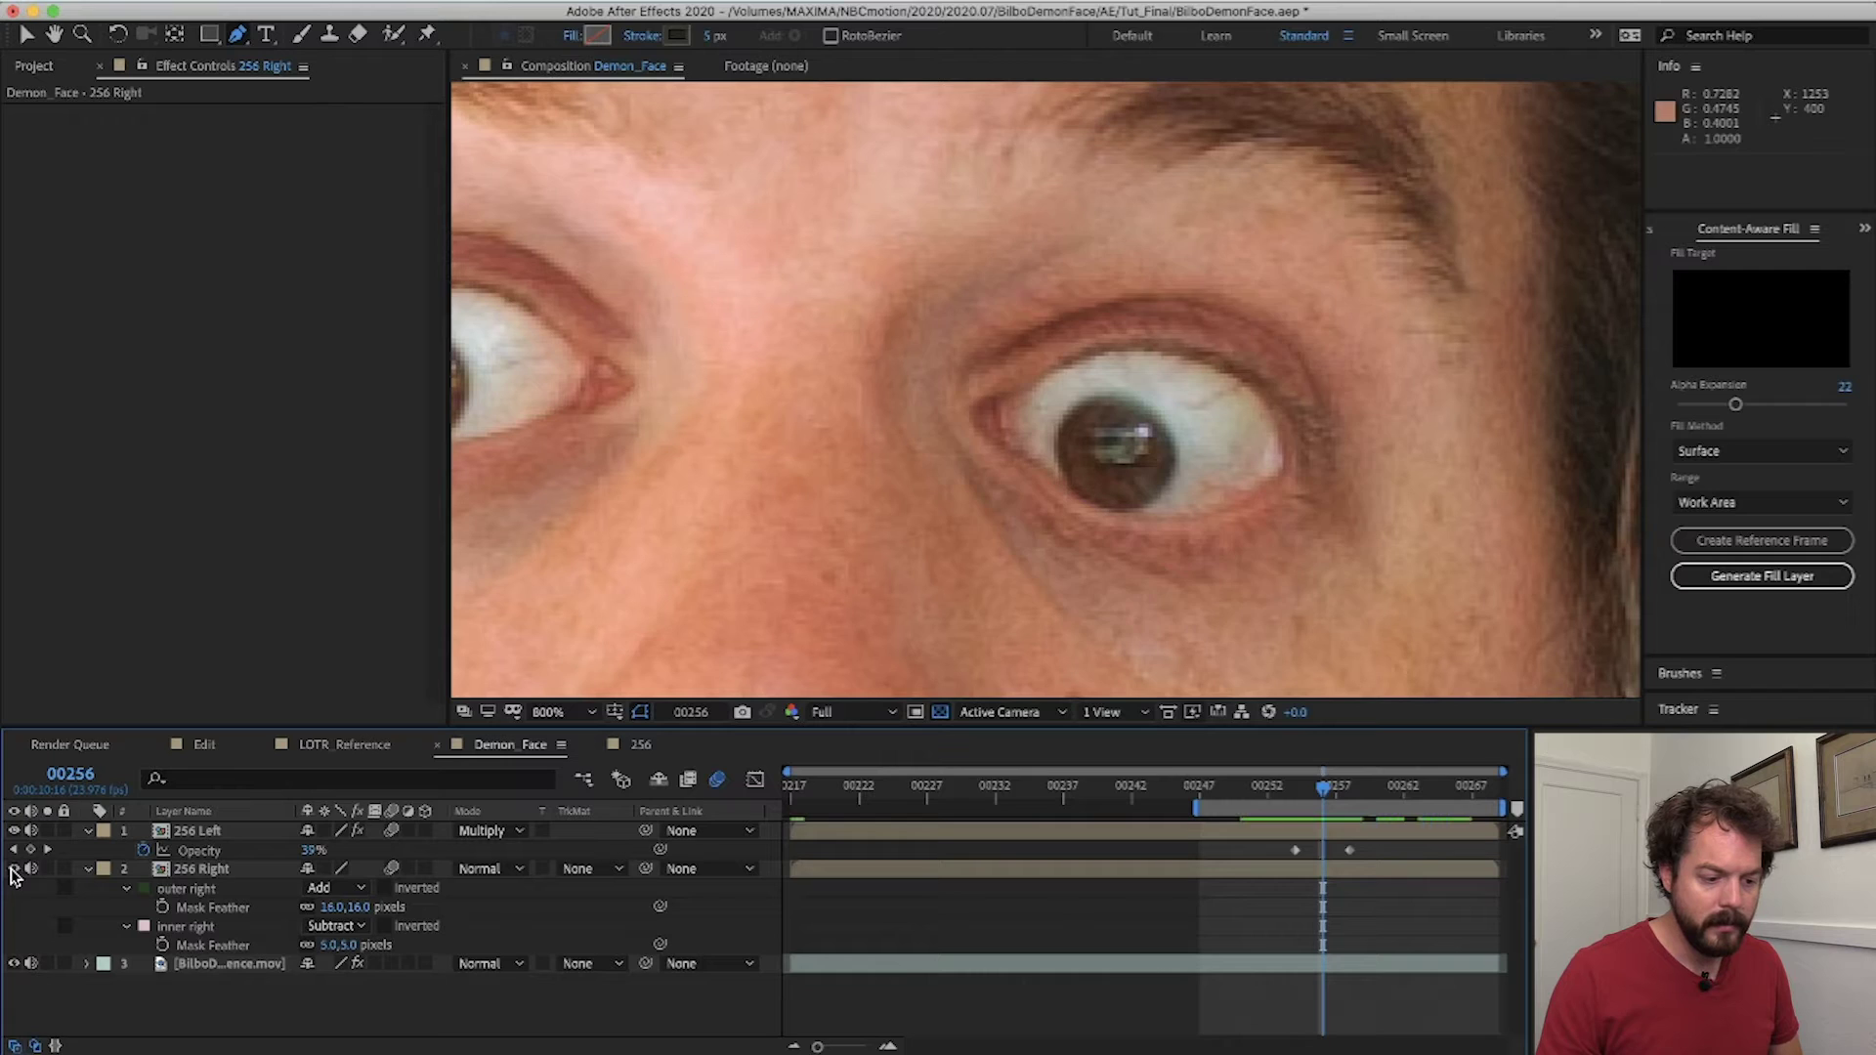
- Set 256 Right's blend mode to Multiply and copy the Hue/Saturation effect from 256 Left onto it
{"action": "left_click", "coordinate": [513, 868]}
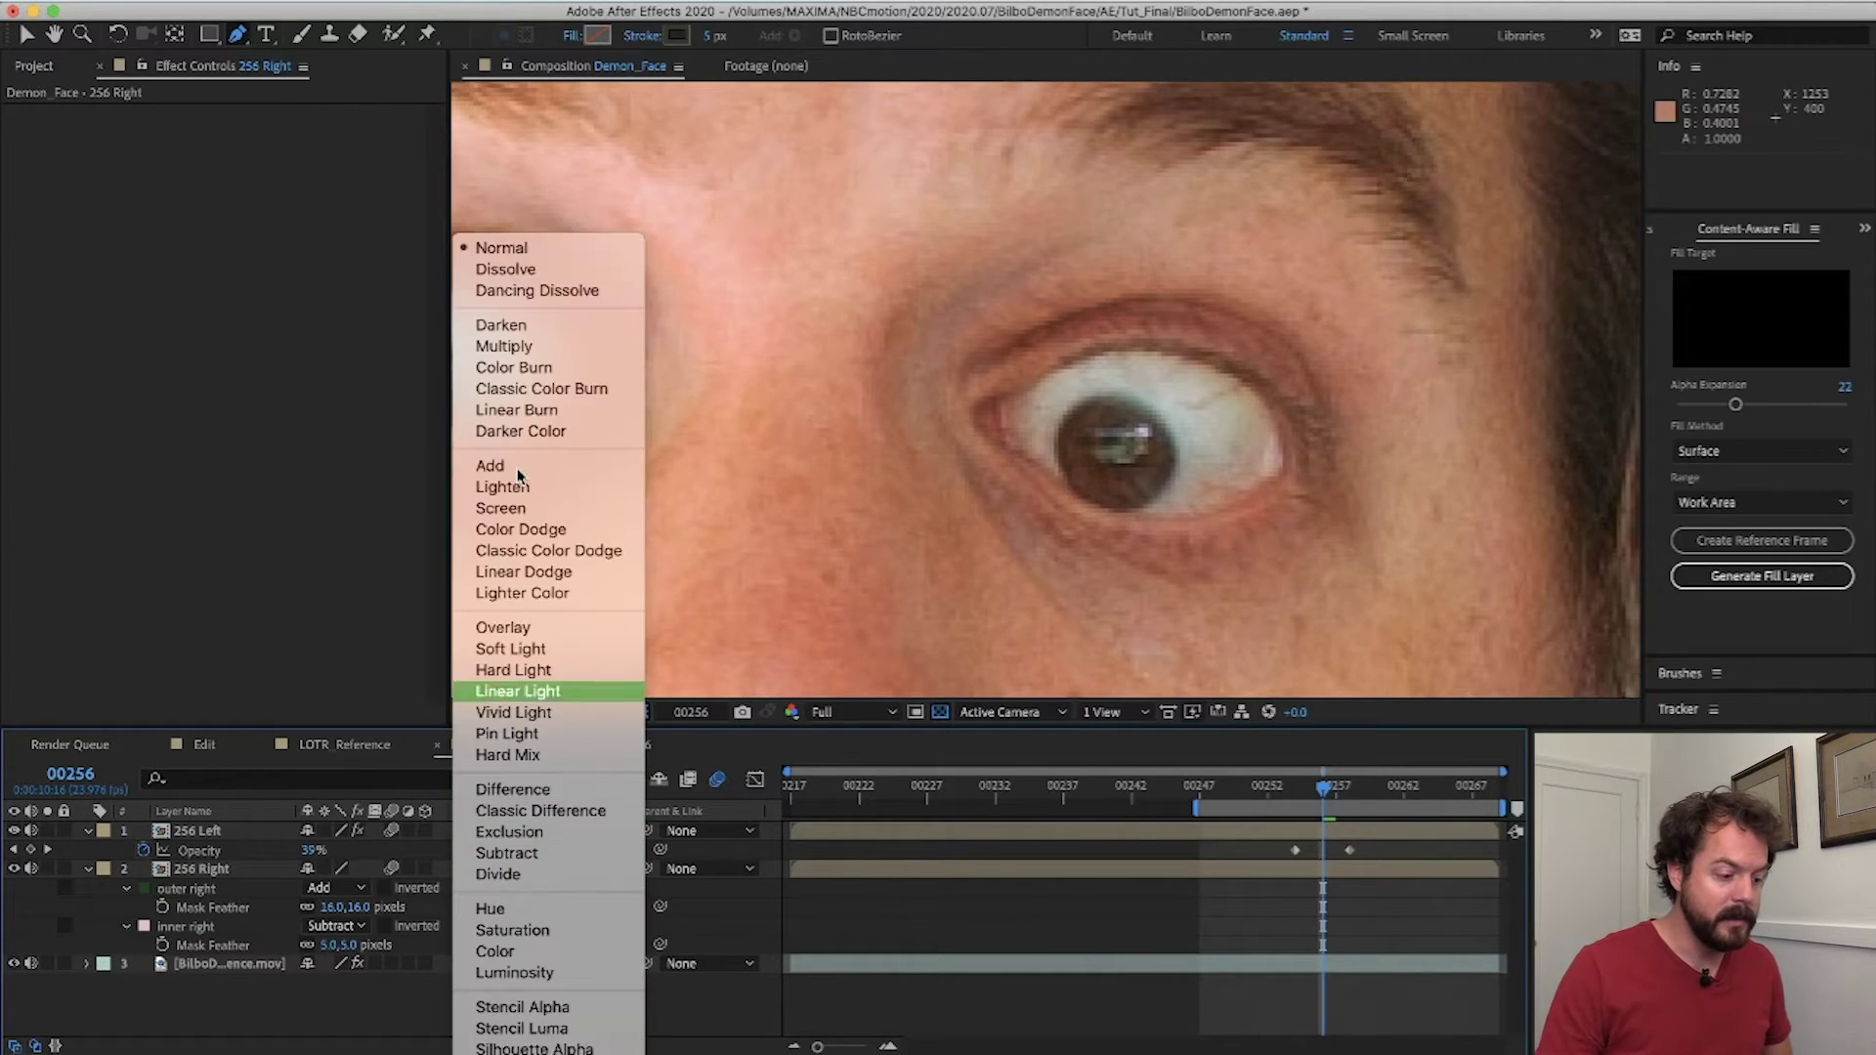
{"action": "left_click", "coordinate": [531, 343]}
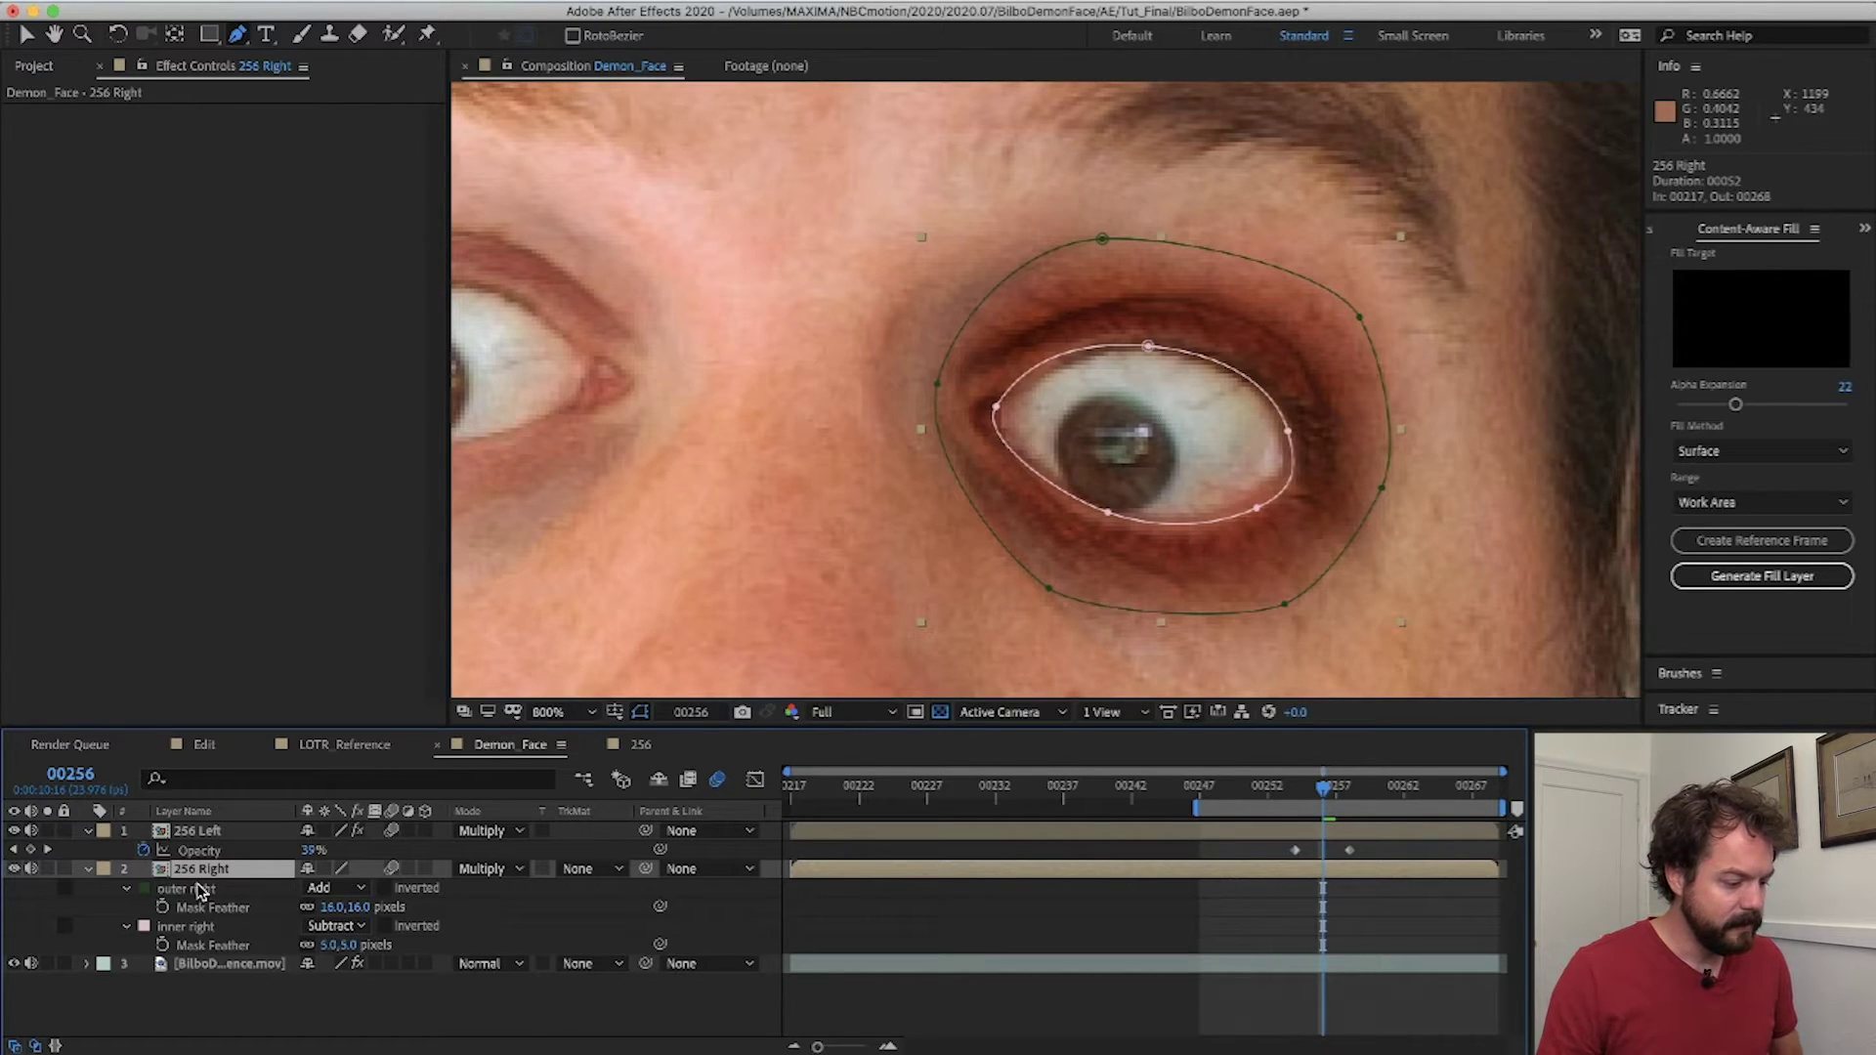
{"action": "left_click", "coordinate": [217, 833]}
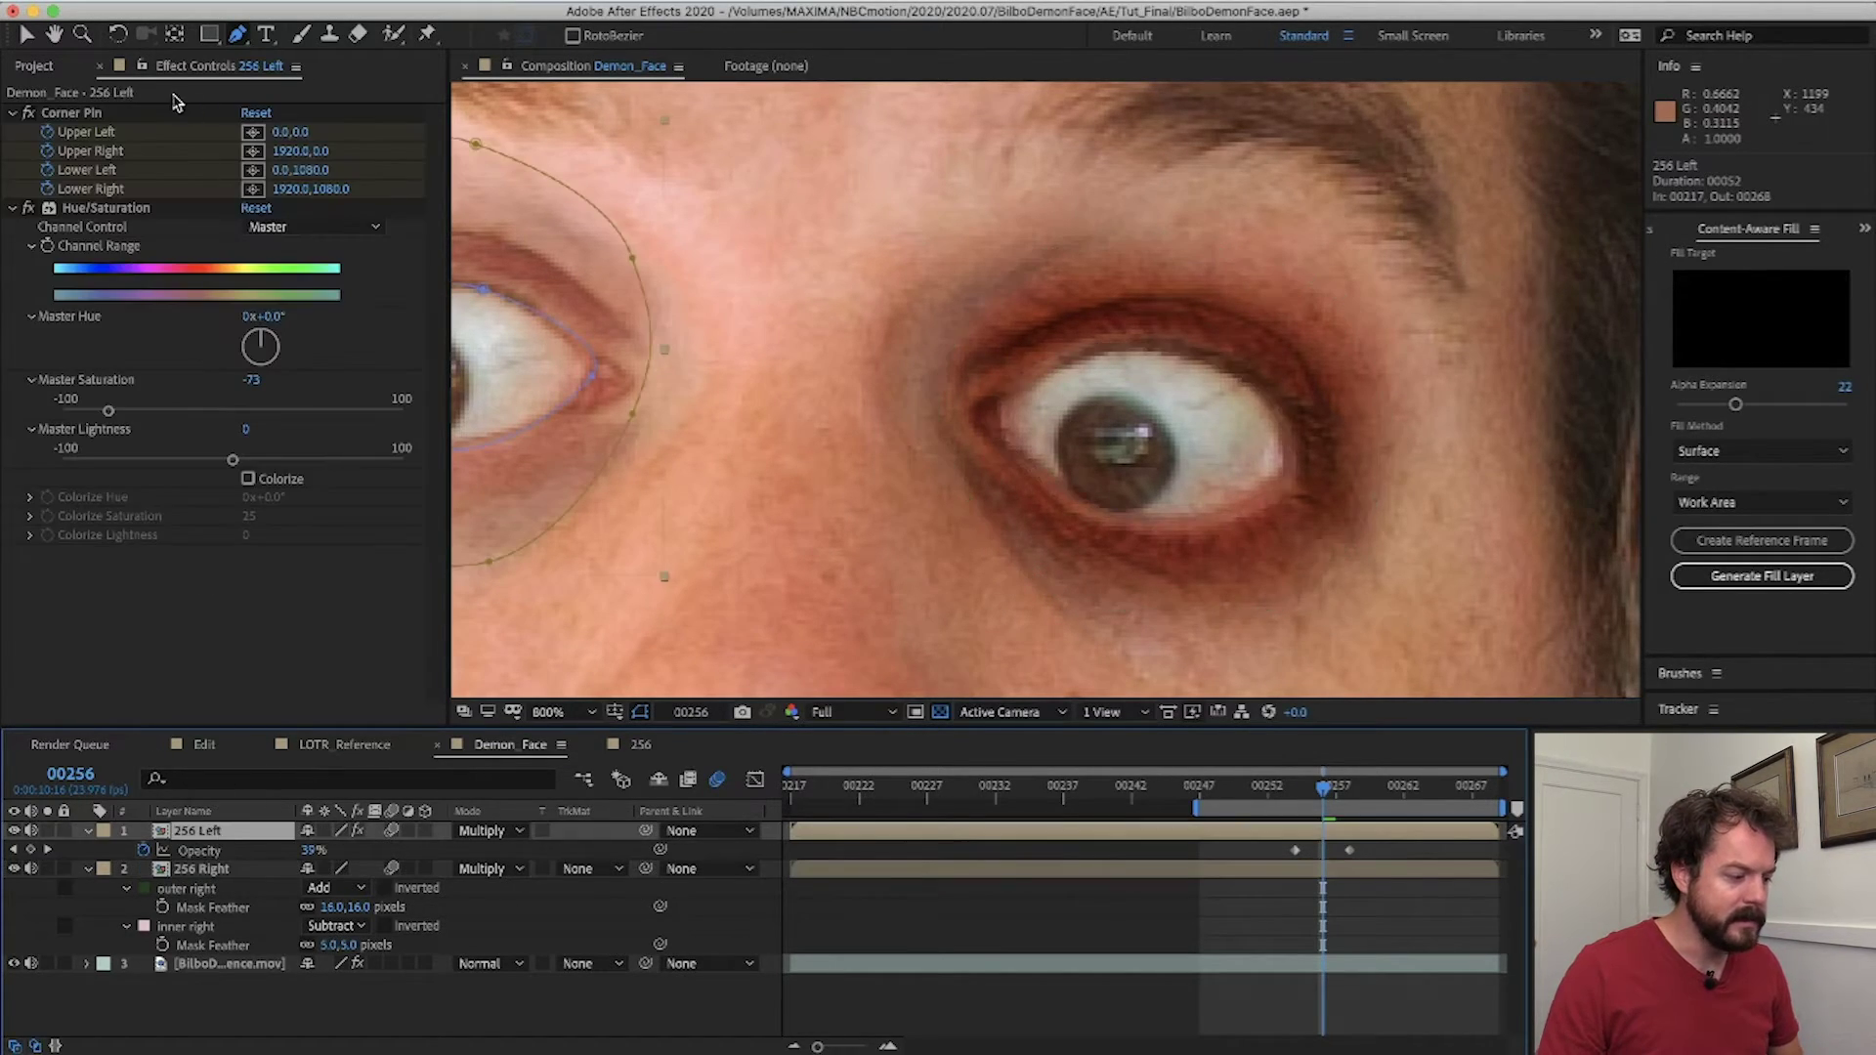
{"action": "left_click", "coordinate": [119, 209]}
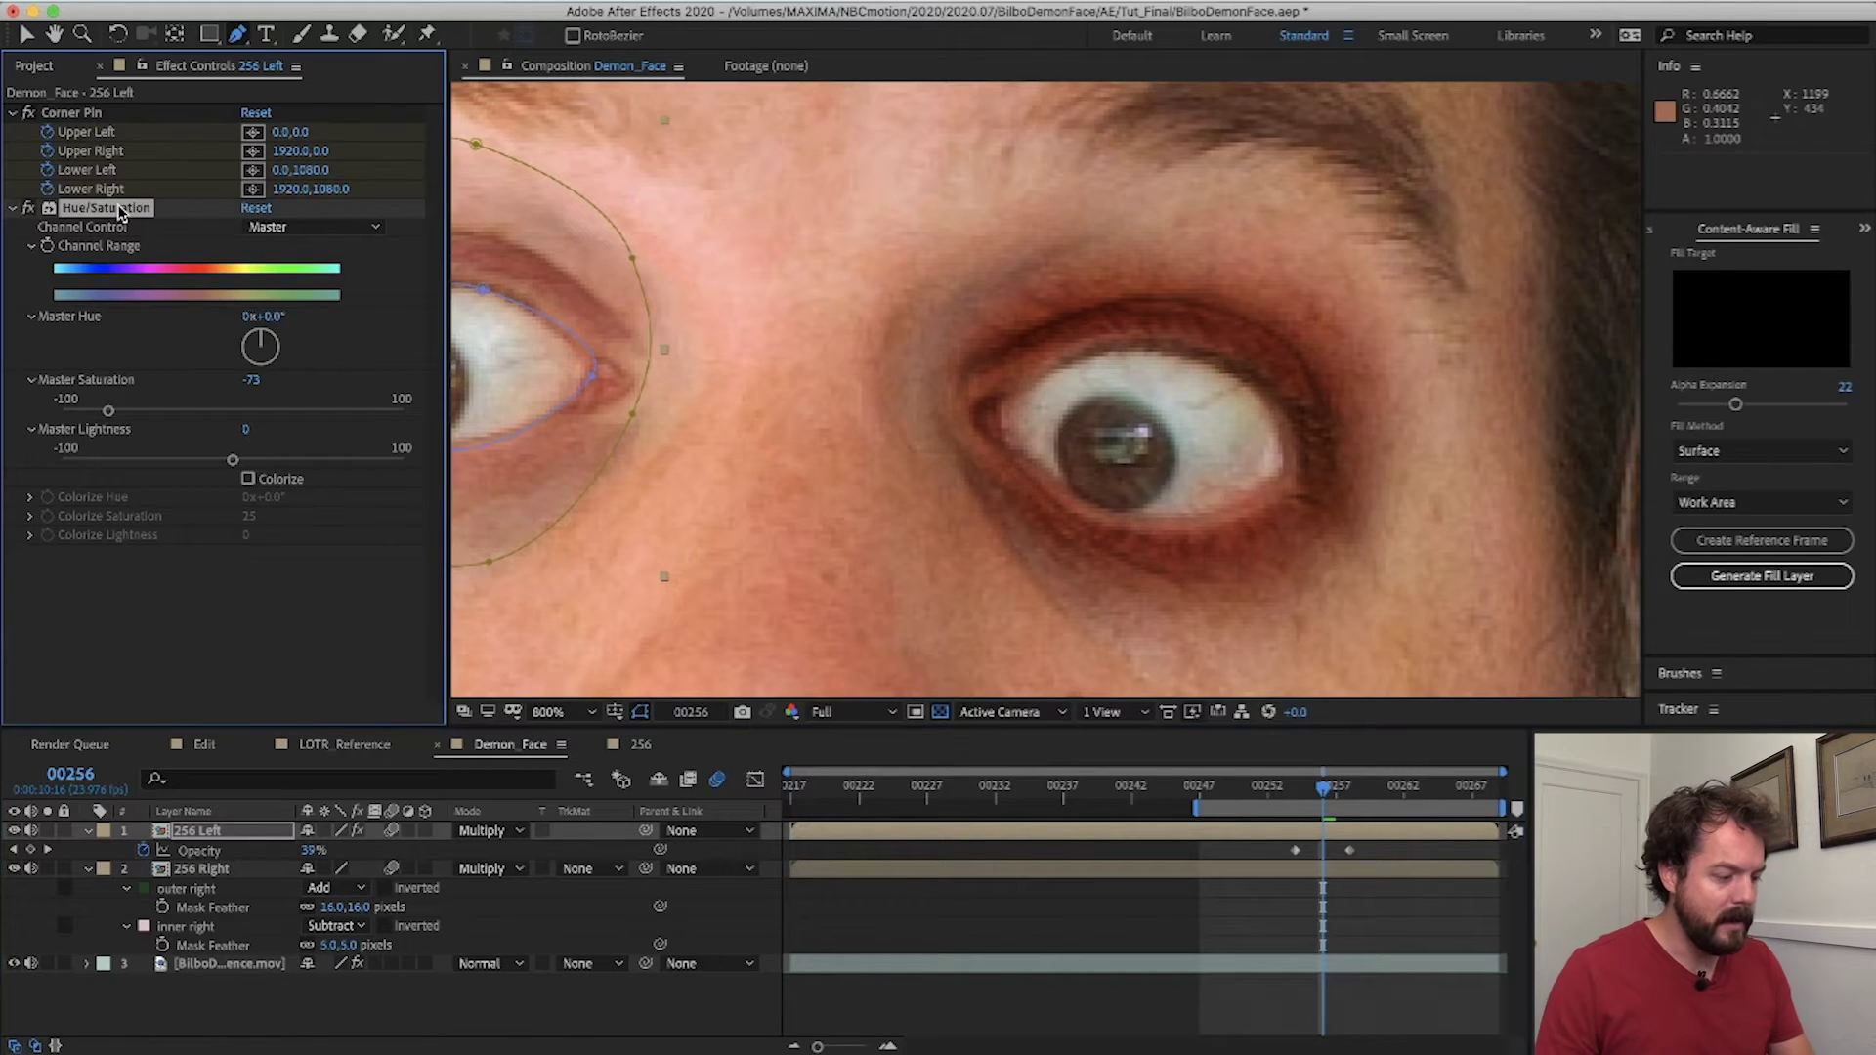
{"action": "left_click", "coordinate": [200, 871]}
{"action": "key", "text": "super+v"}
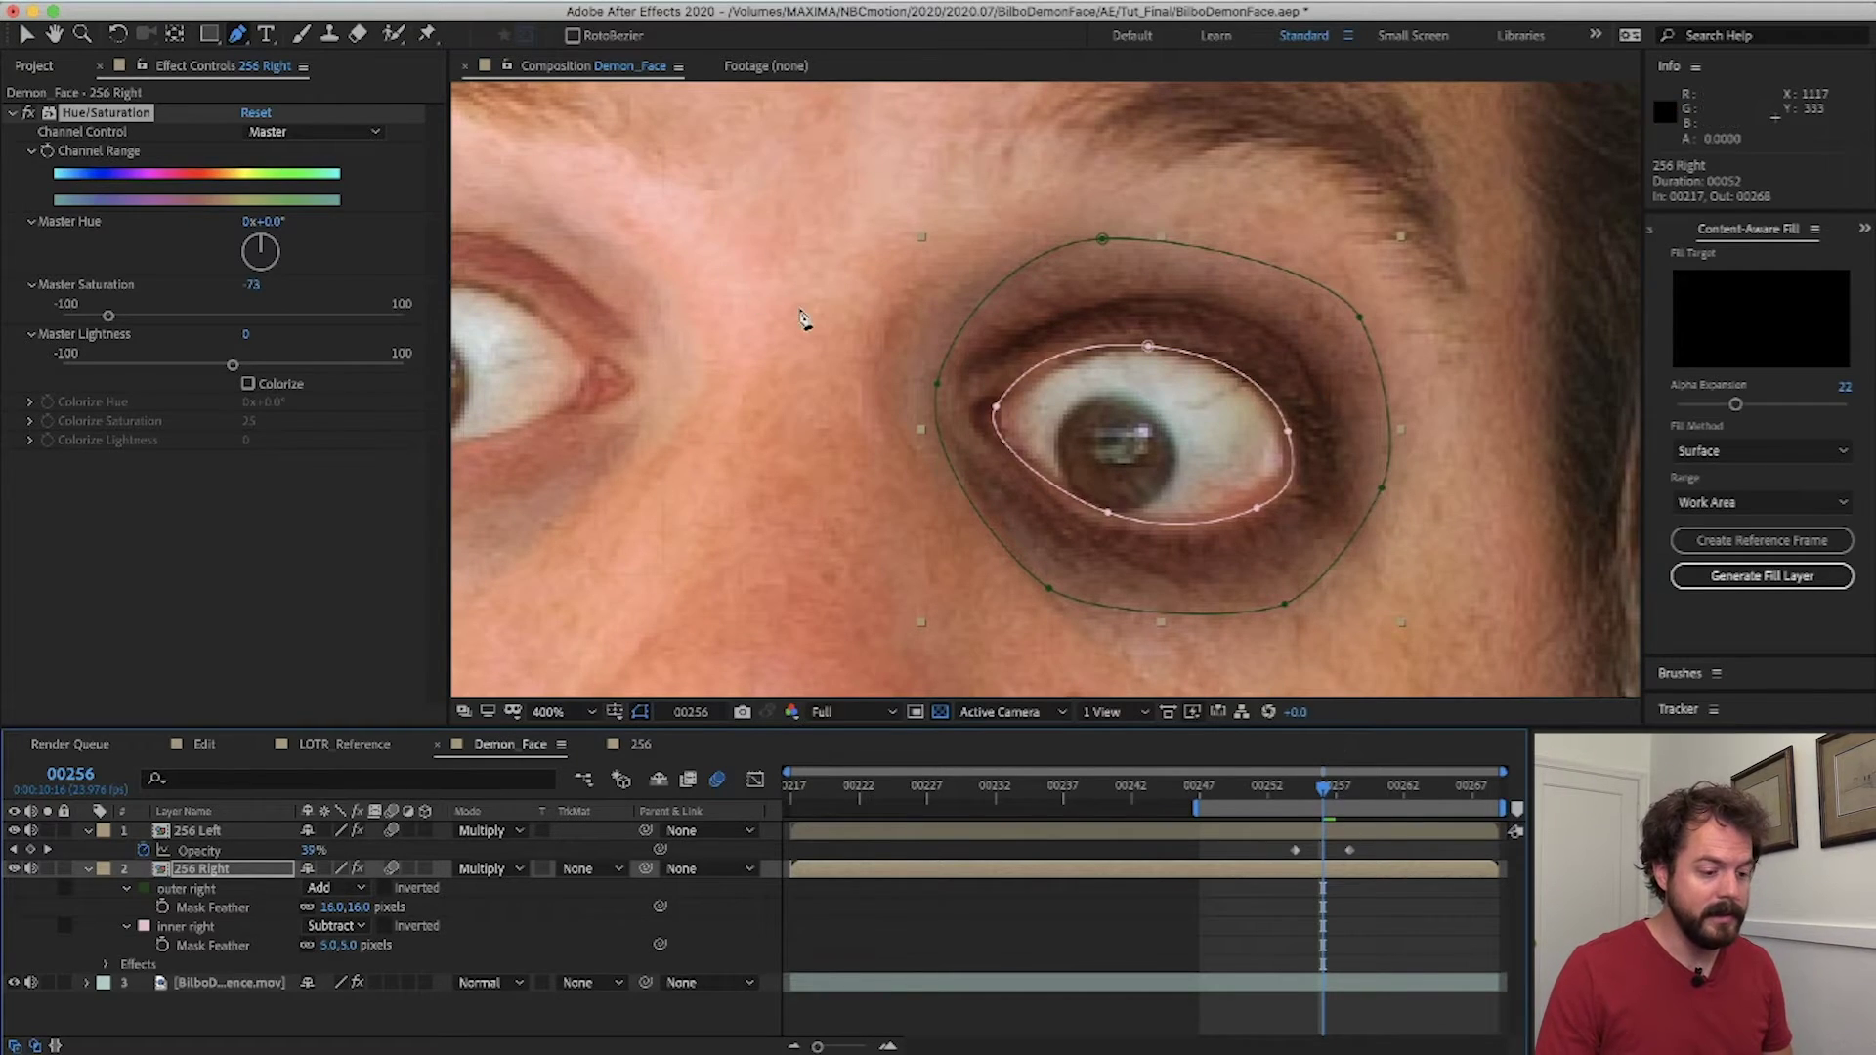
- Copy the Opacity fade-in keyframes from 256 Left to 256 Right, starting at frame 254
{"action": "key", "text": "comma"}
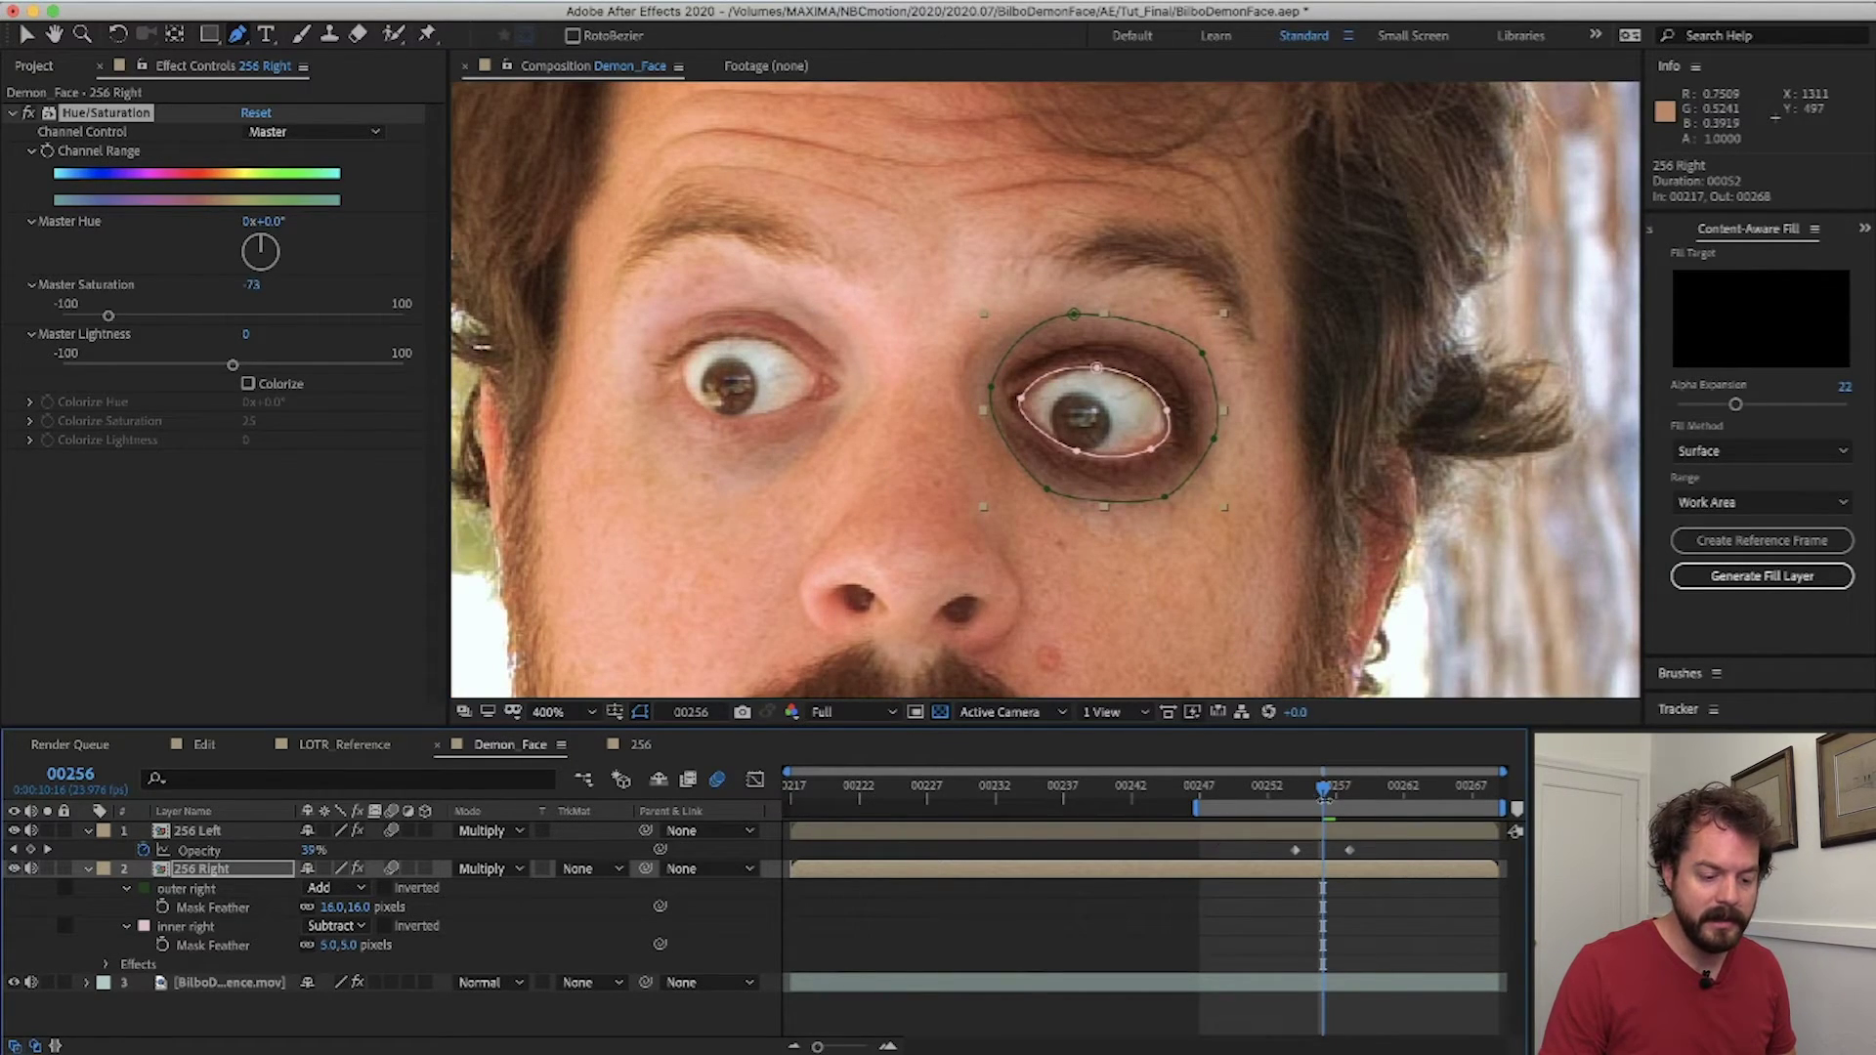
{"action": "left_click_drag", "start_coordinate": [1320, 793], "coordinate": [1294, 794]}
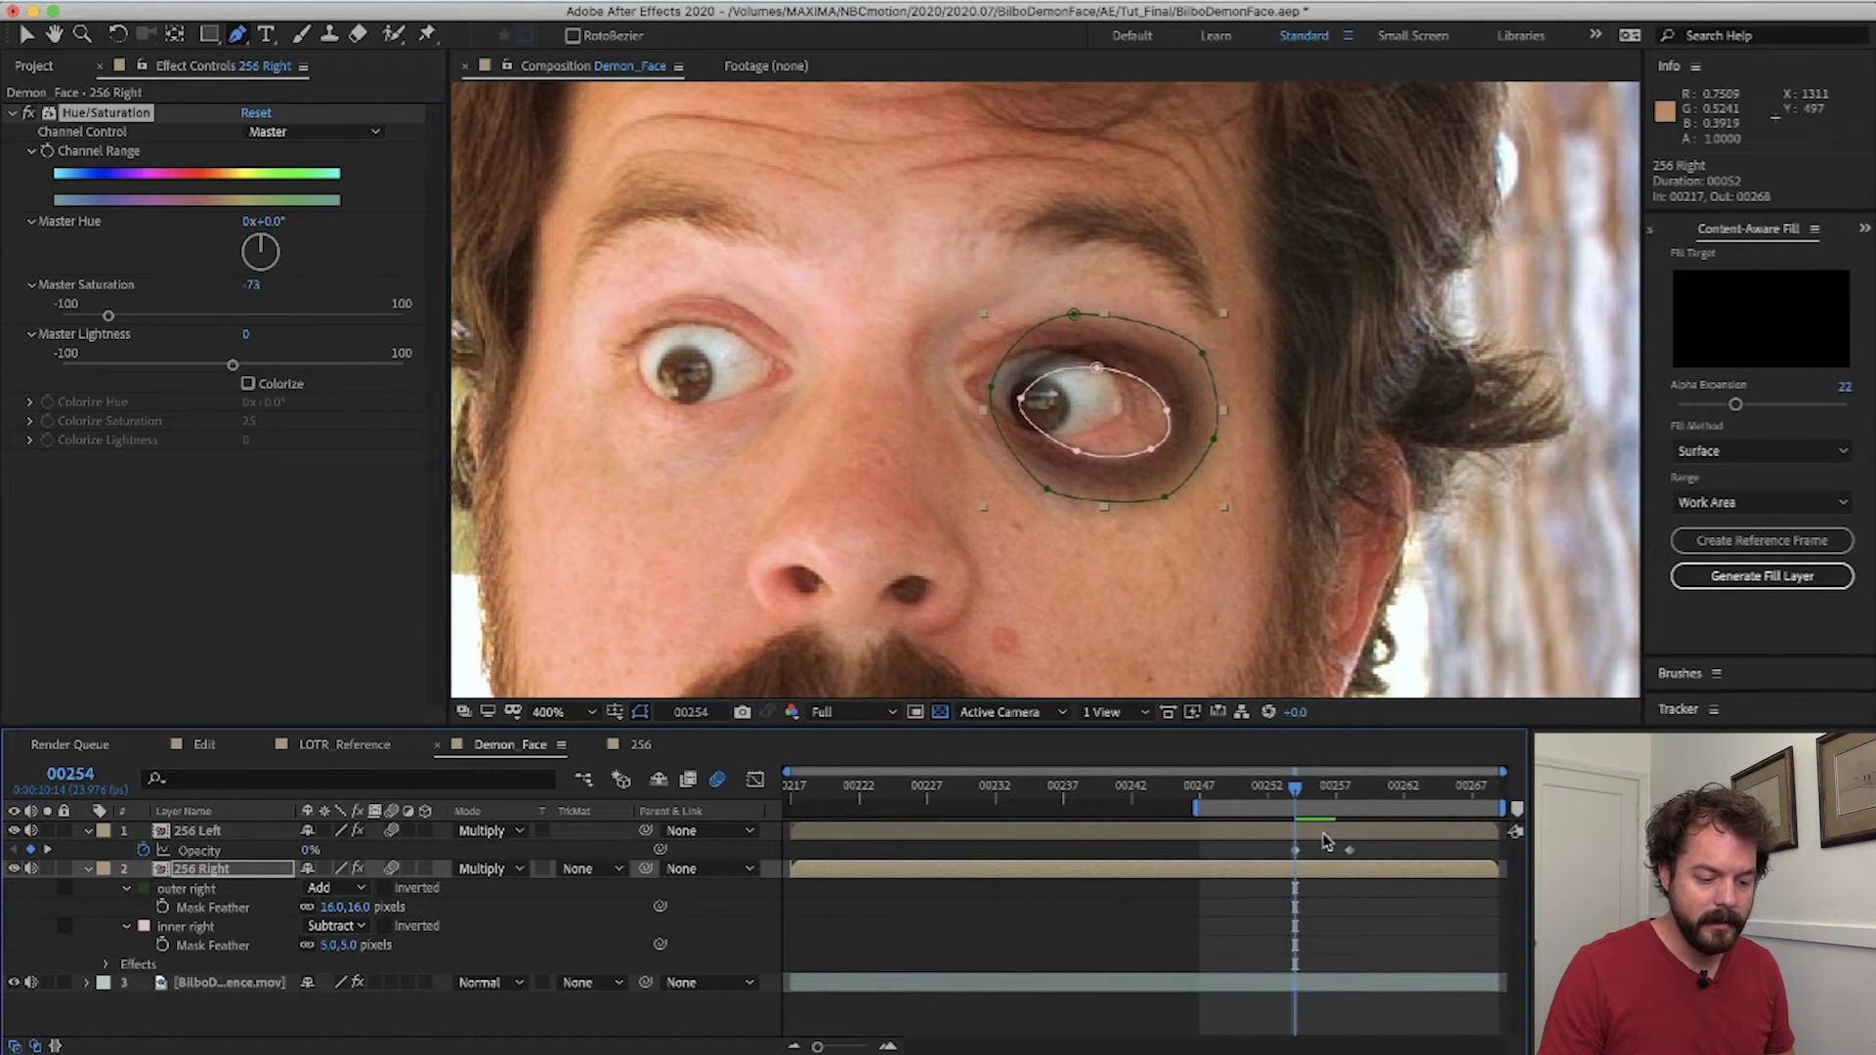
{"action": "left_click", "coordinate": [1325, 833]}
{"action": "left_click", "coordinate": [1324, 867]}
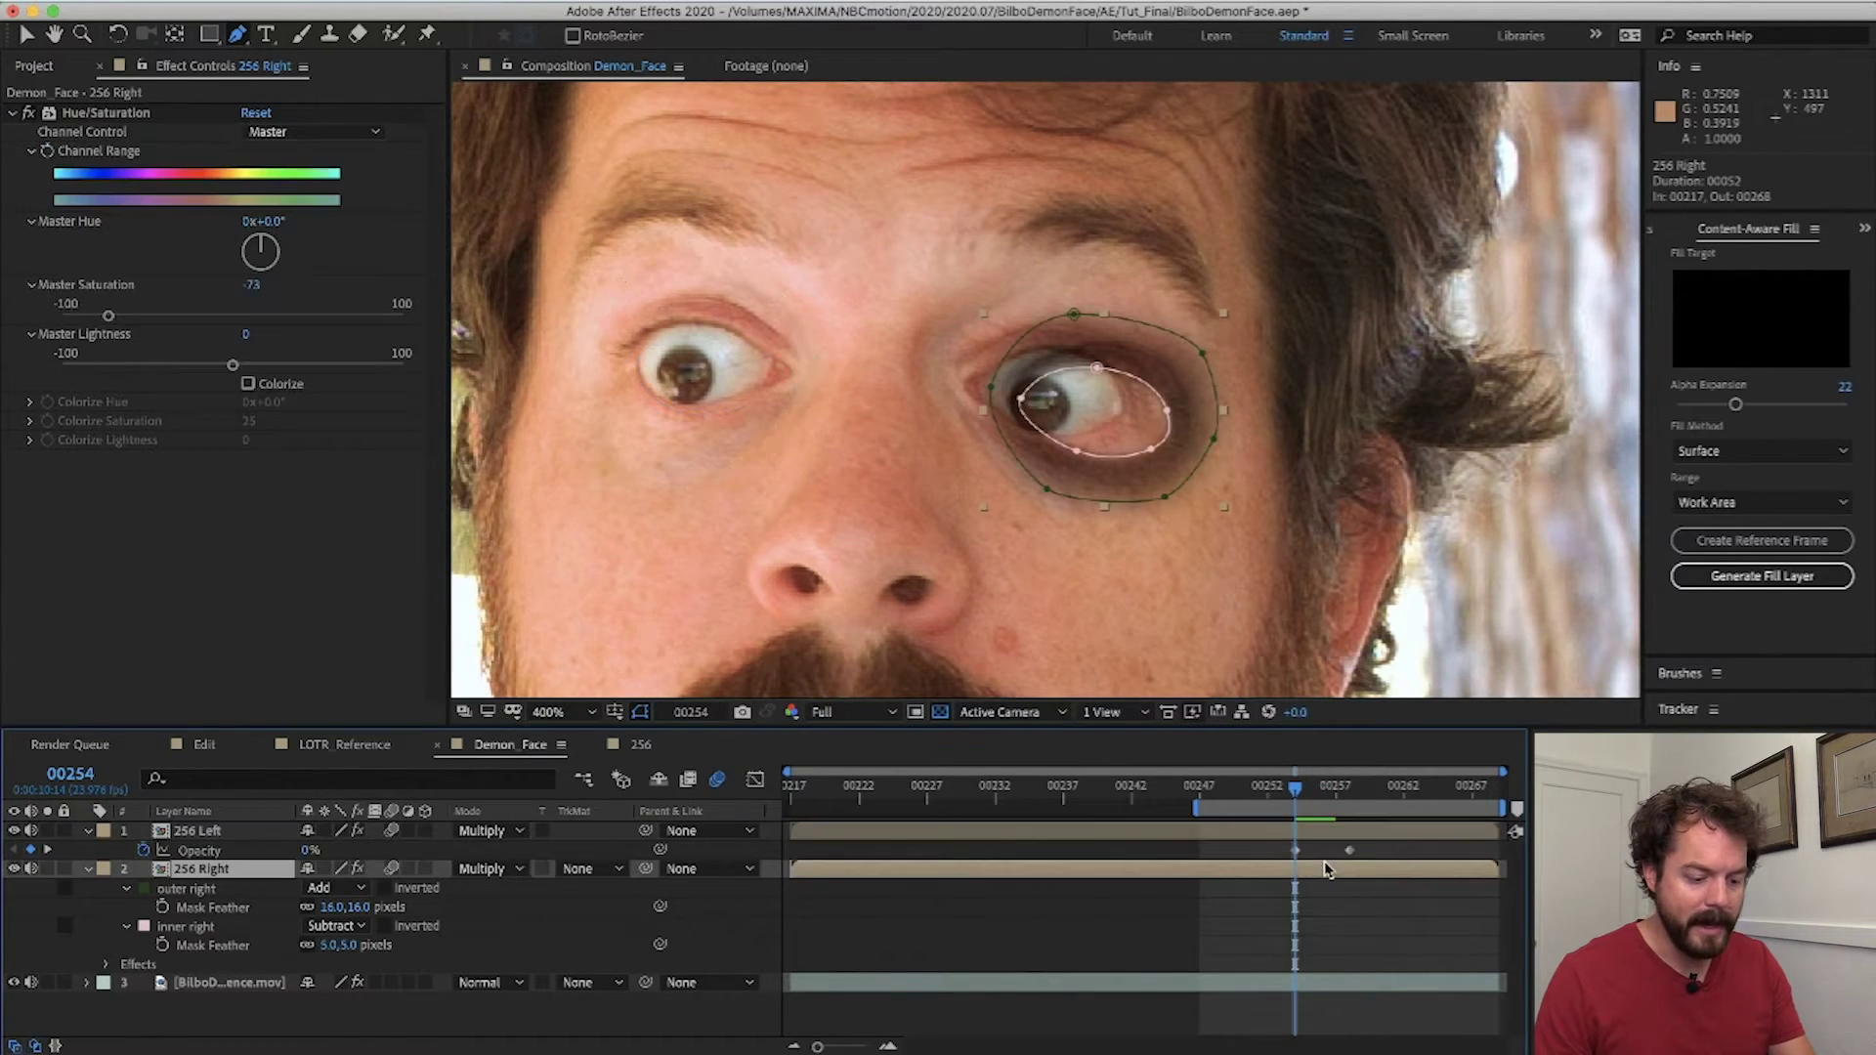
{"action": "key", "text": "t"}
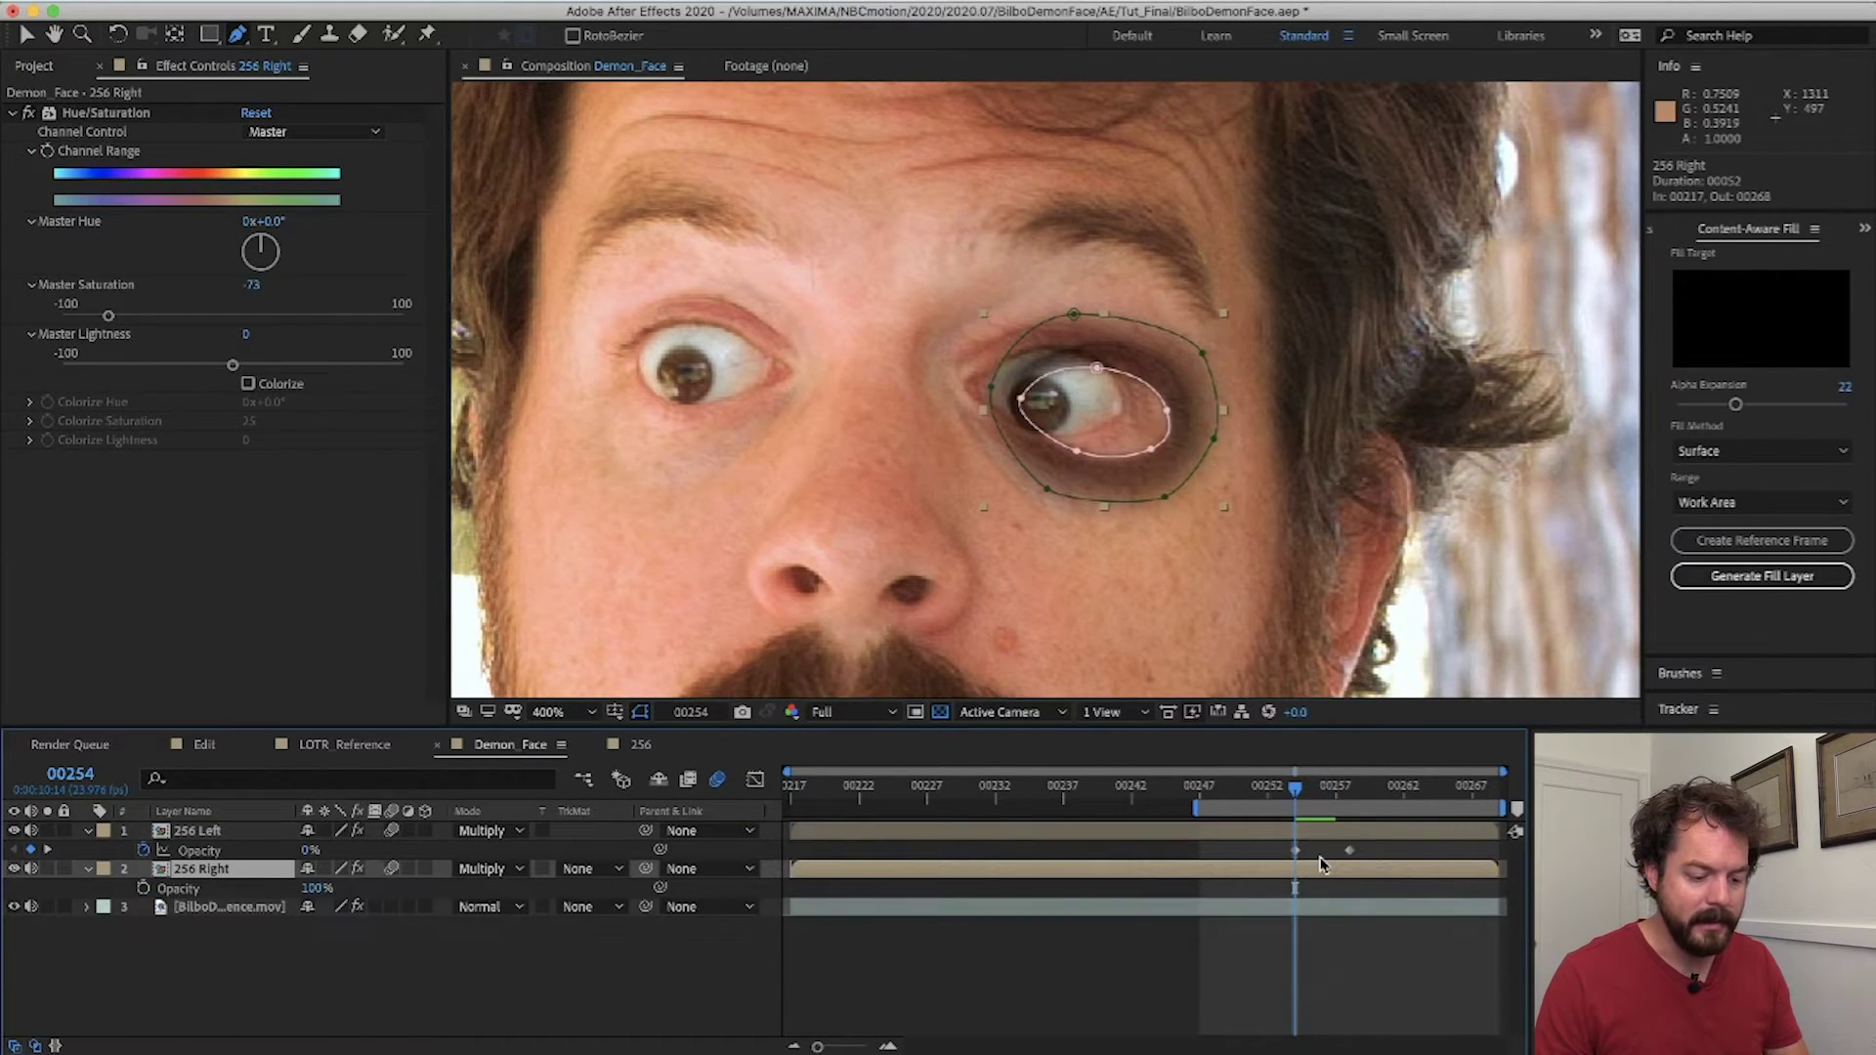
{"action": "left_click", "coordinate": [219, 853]}
{"action": "left_click", "coordinate": [220, 892]}
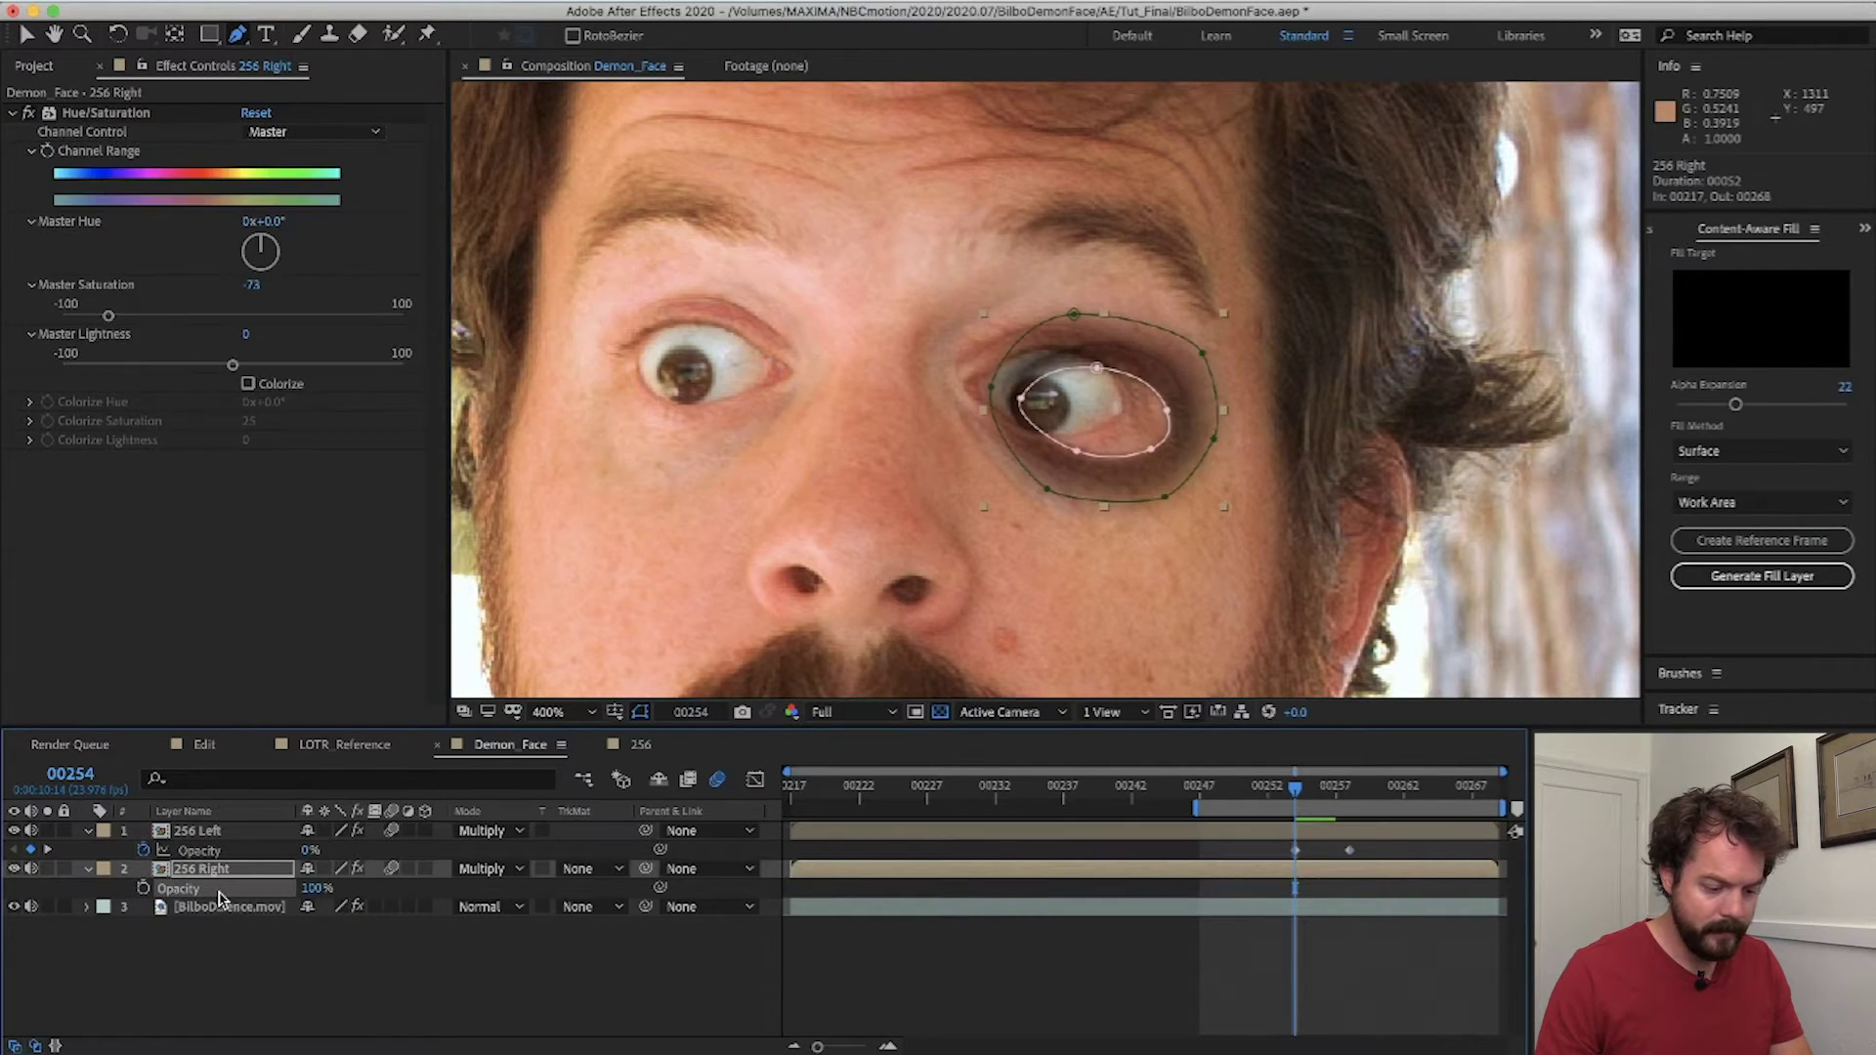
{"action": "key", "text": "super+v"}
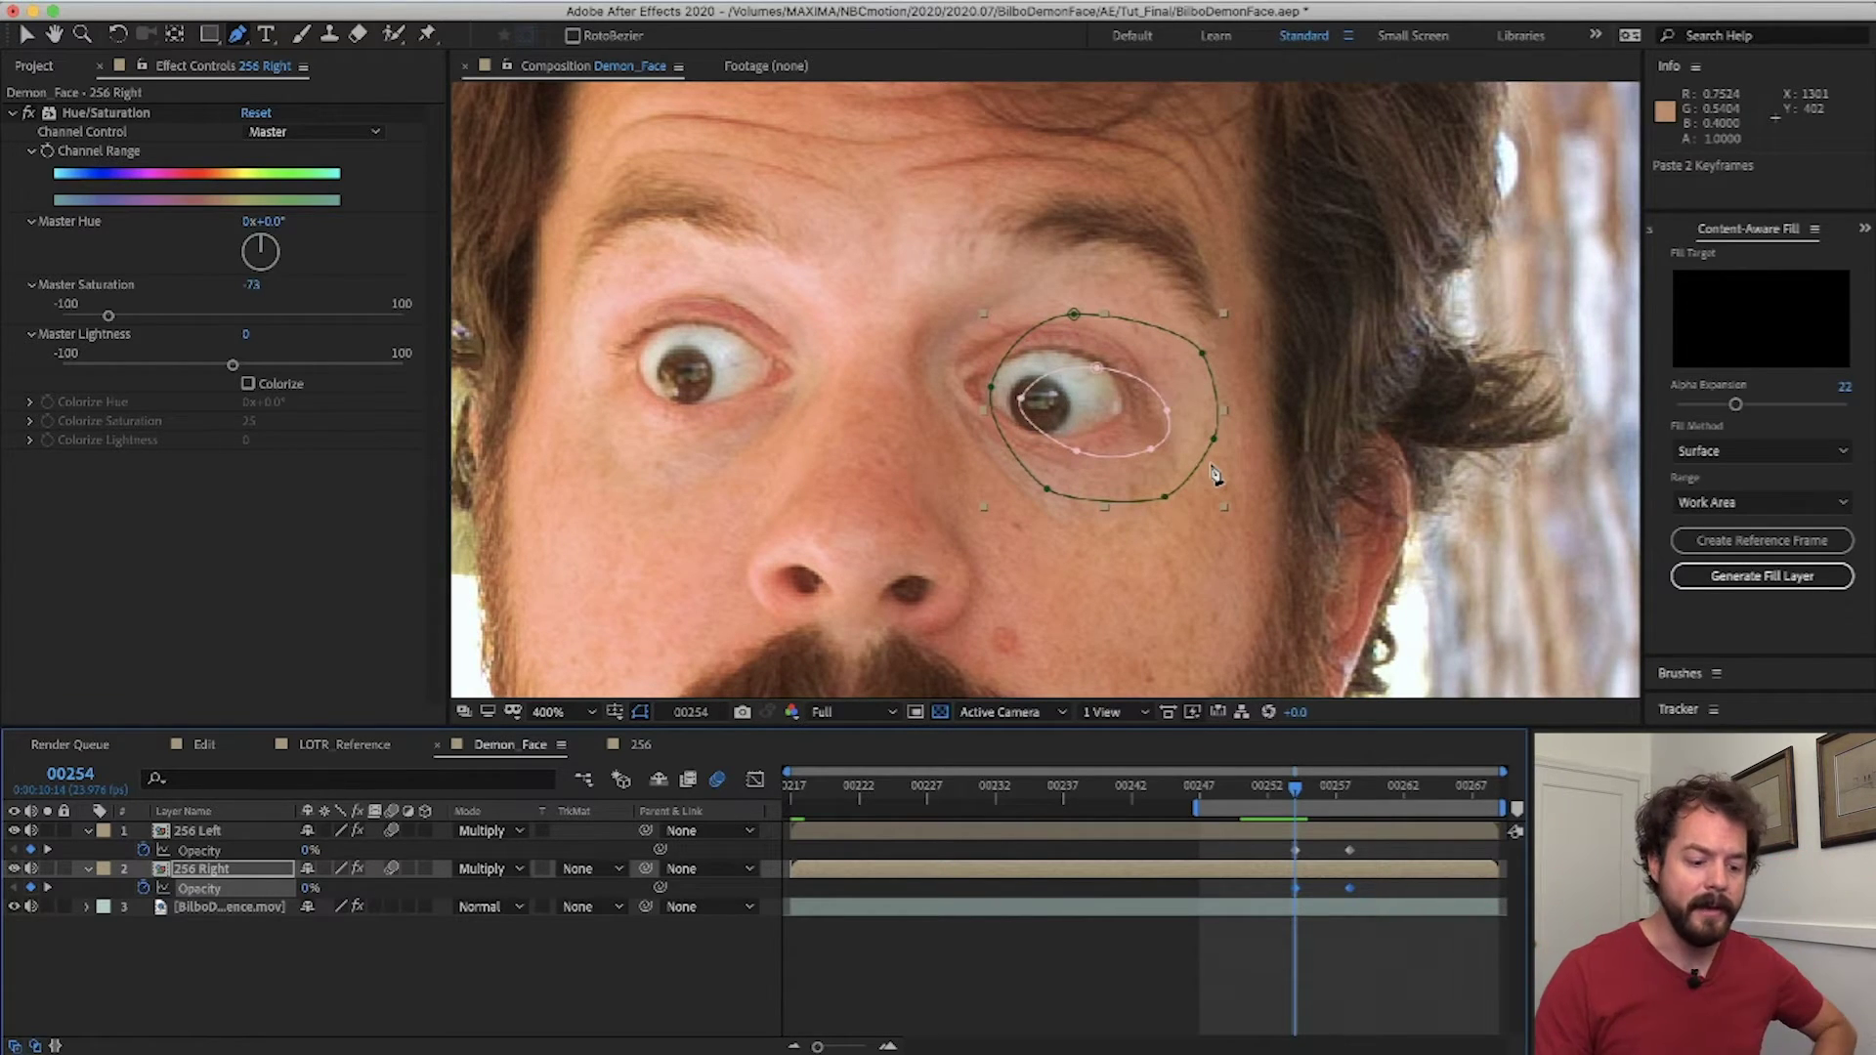
- Scrub between frames 254 and 265 to check how the untracked right eye-socket layer follows the face
{"action": "left_click_drag", "start_coordinate": [1296, 787], "coordinate": [1445, 801]}
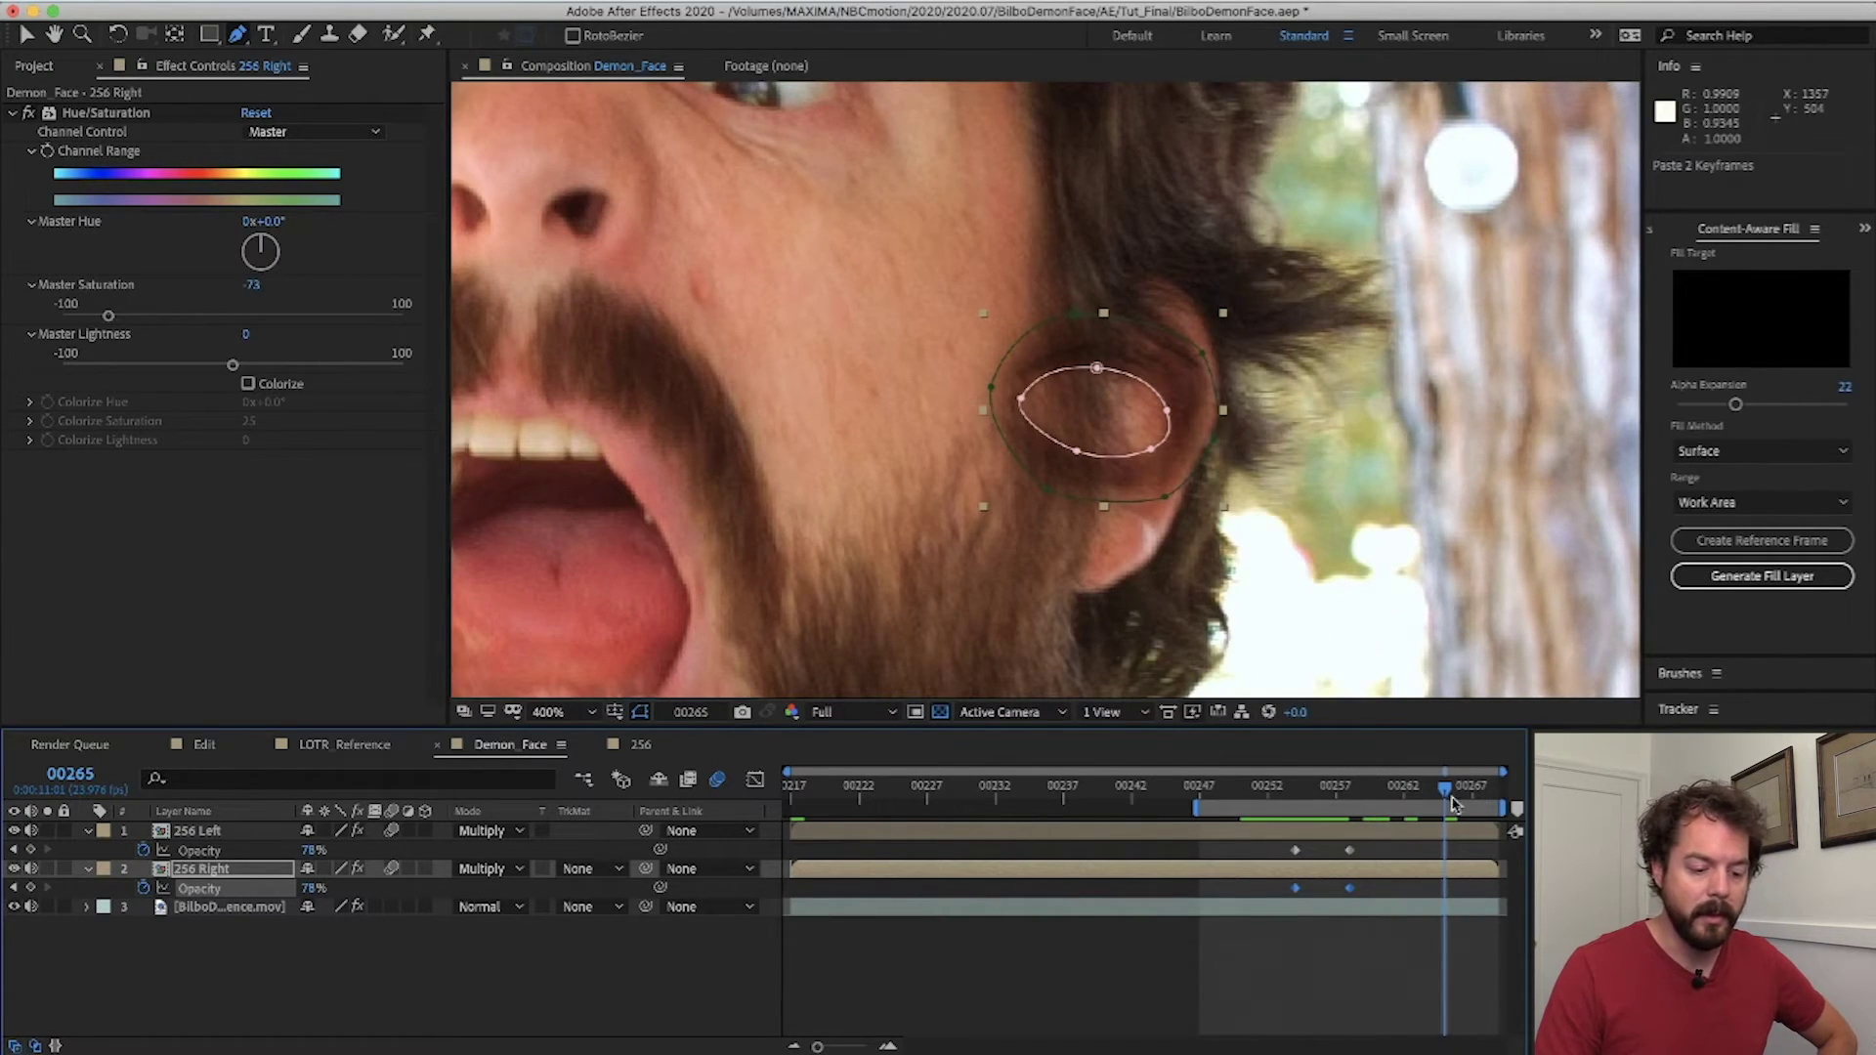
{"action": "left_click_drag", "start_coordinate": [1452, 803], "coordinate": [1415, 806]}
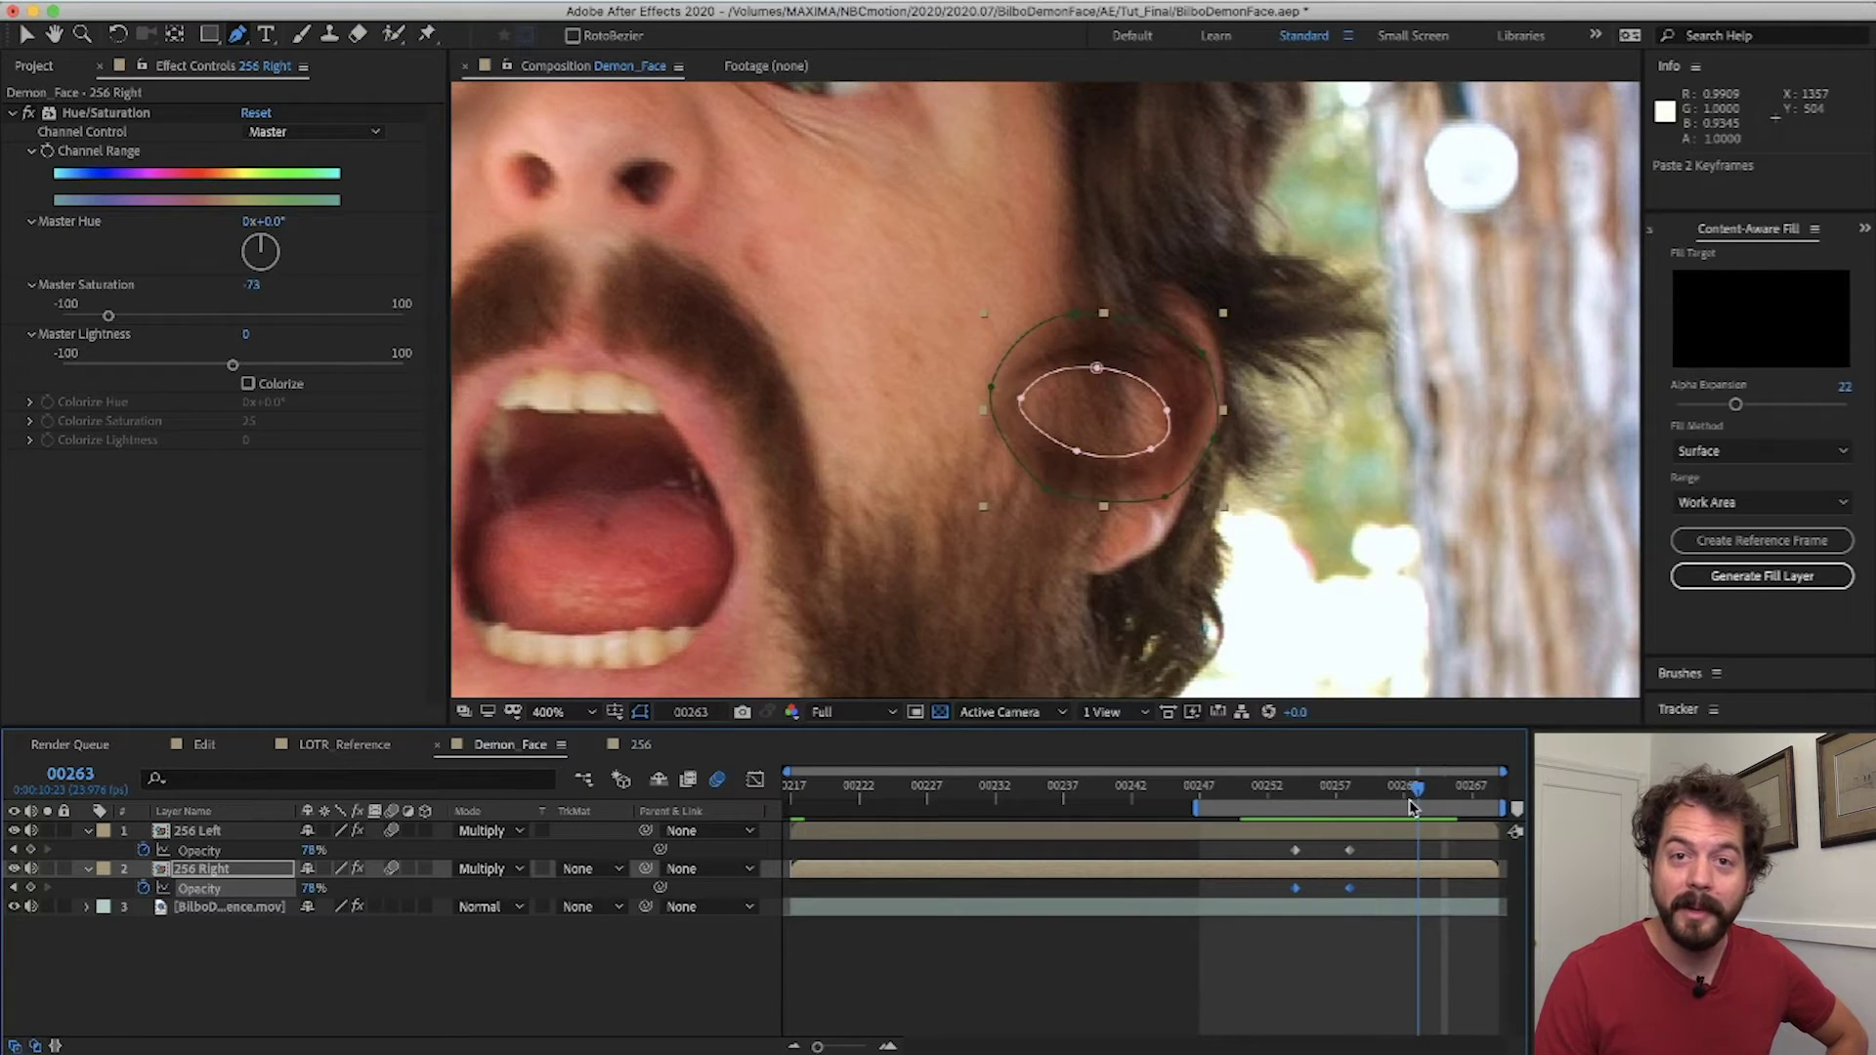
{"action": "left_click_drag", "start_coordinate": [1406, 803], "coordinate": [1337, 796]}
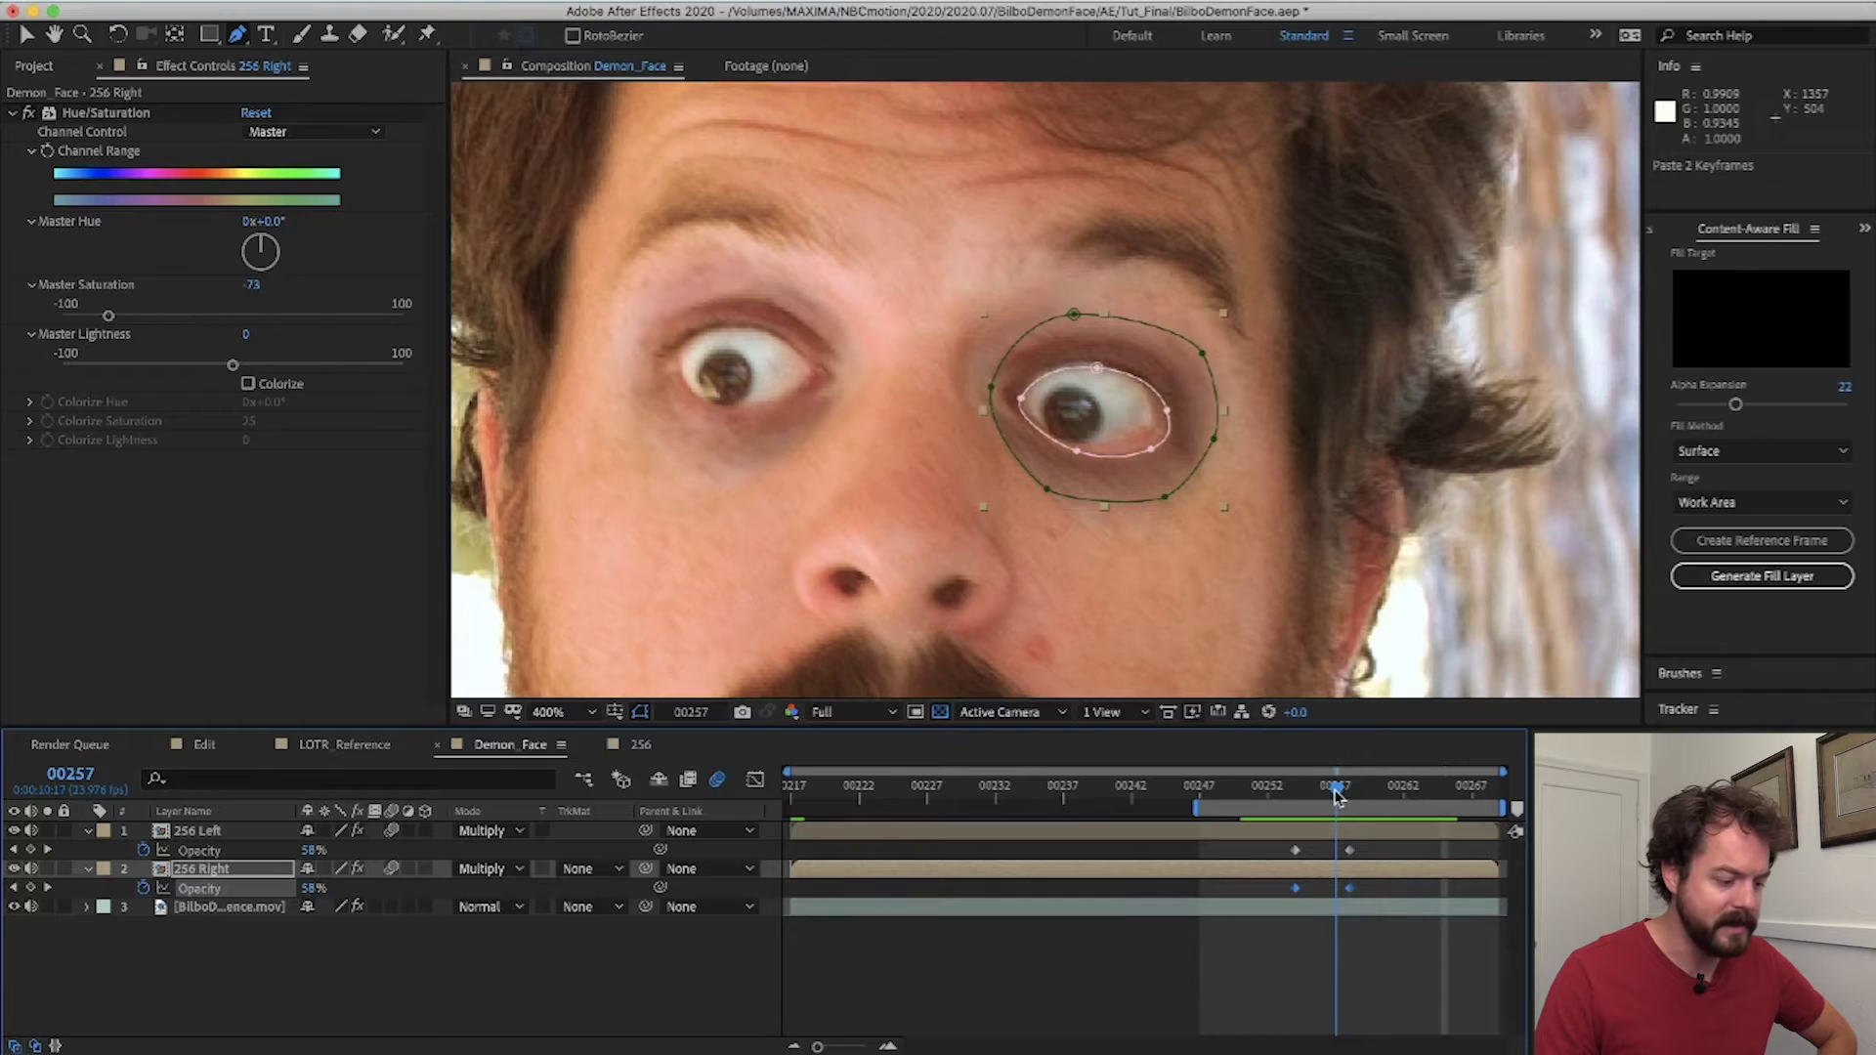
- Create track data from the Right Track in the footage's Mocha AE effect and apply it as a motion-blur corner pin to 256 Right
{"action": "left_click", "coordinate": [245, 908]}
{"action": "left_click", "coordinate": [314, 238]}
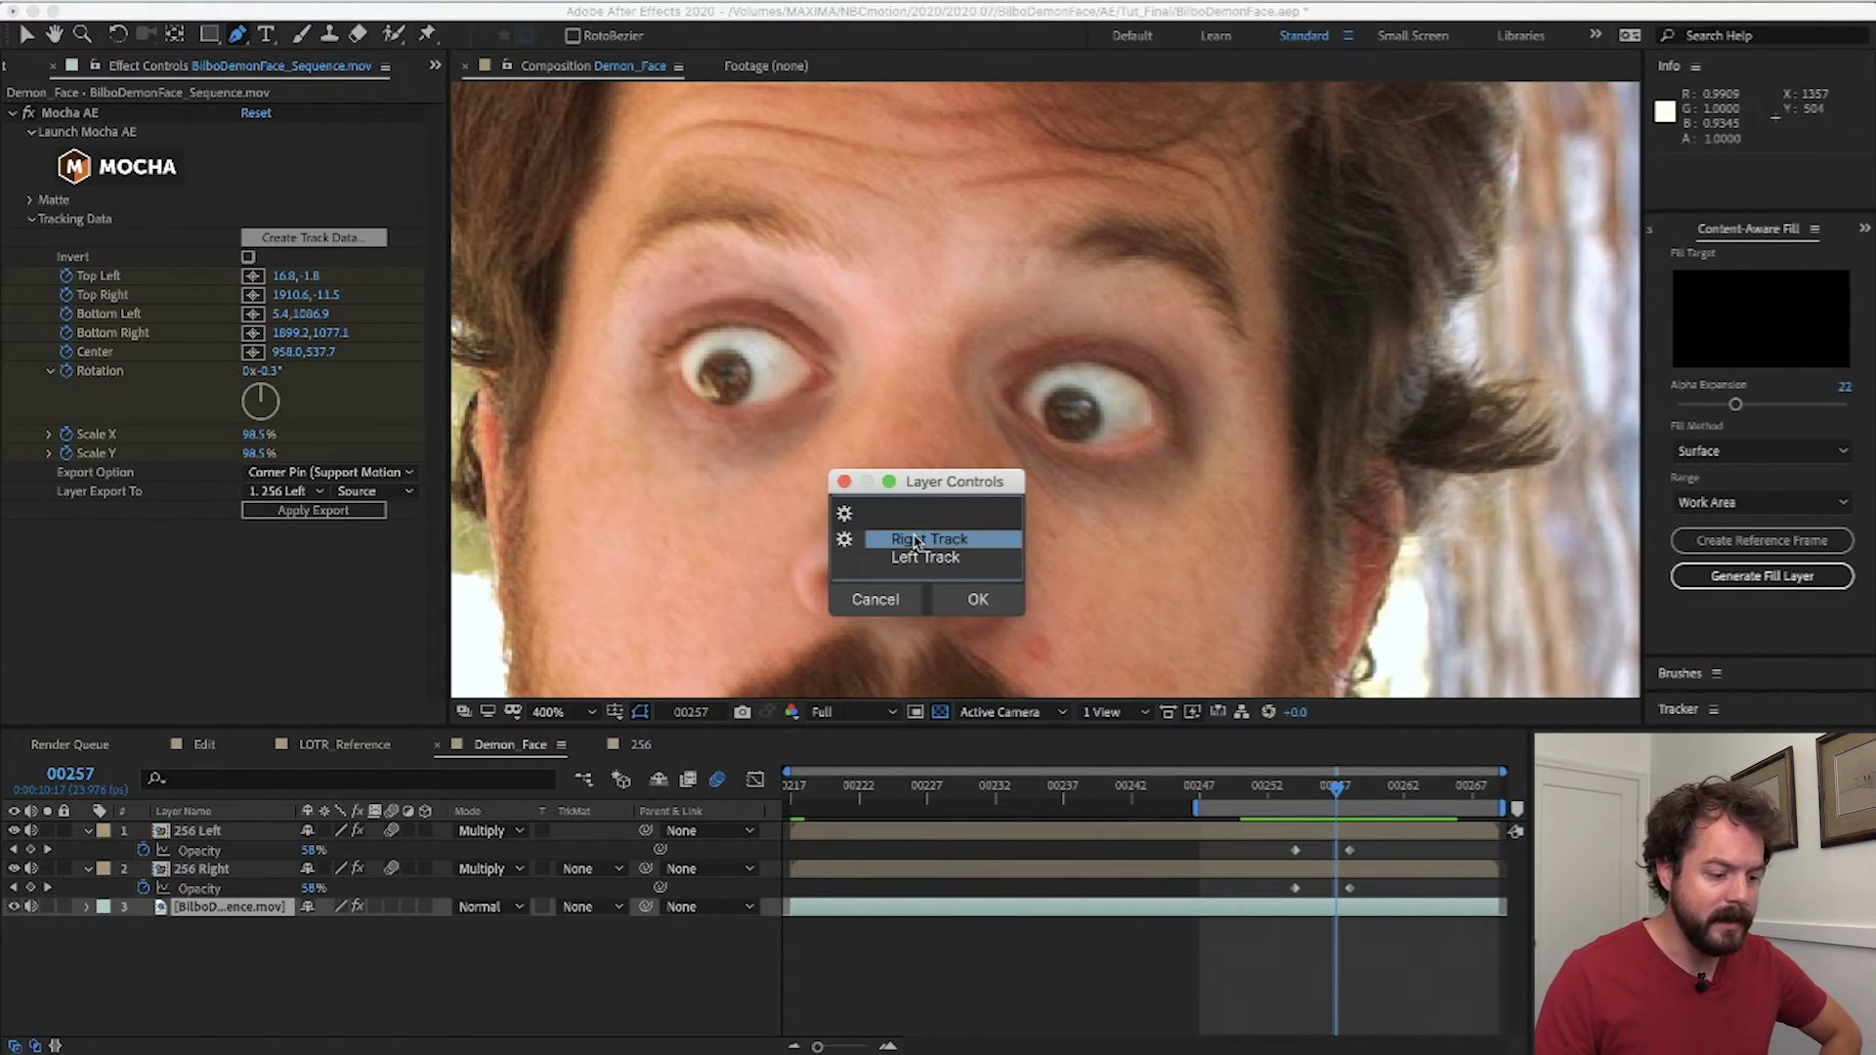
{"action": "left_click", "coordinate": [973, 599]}
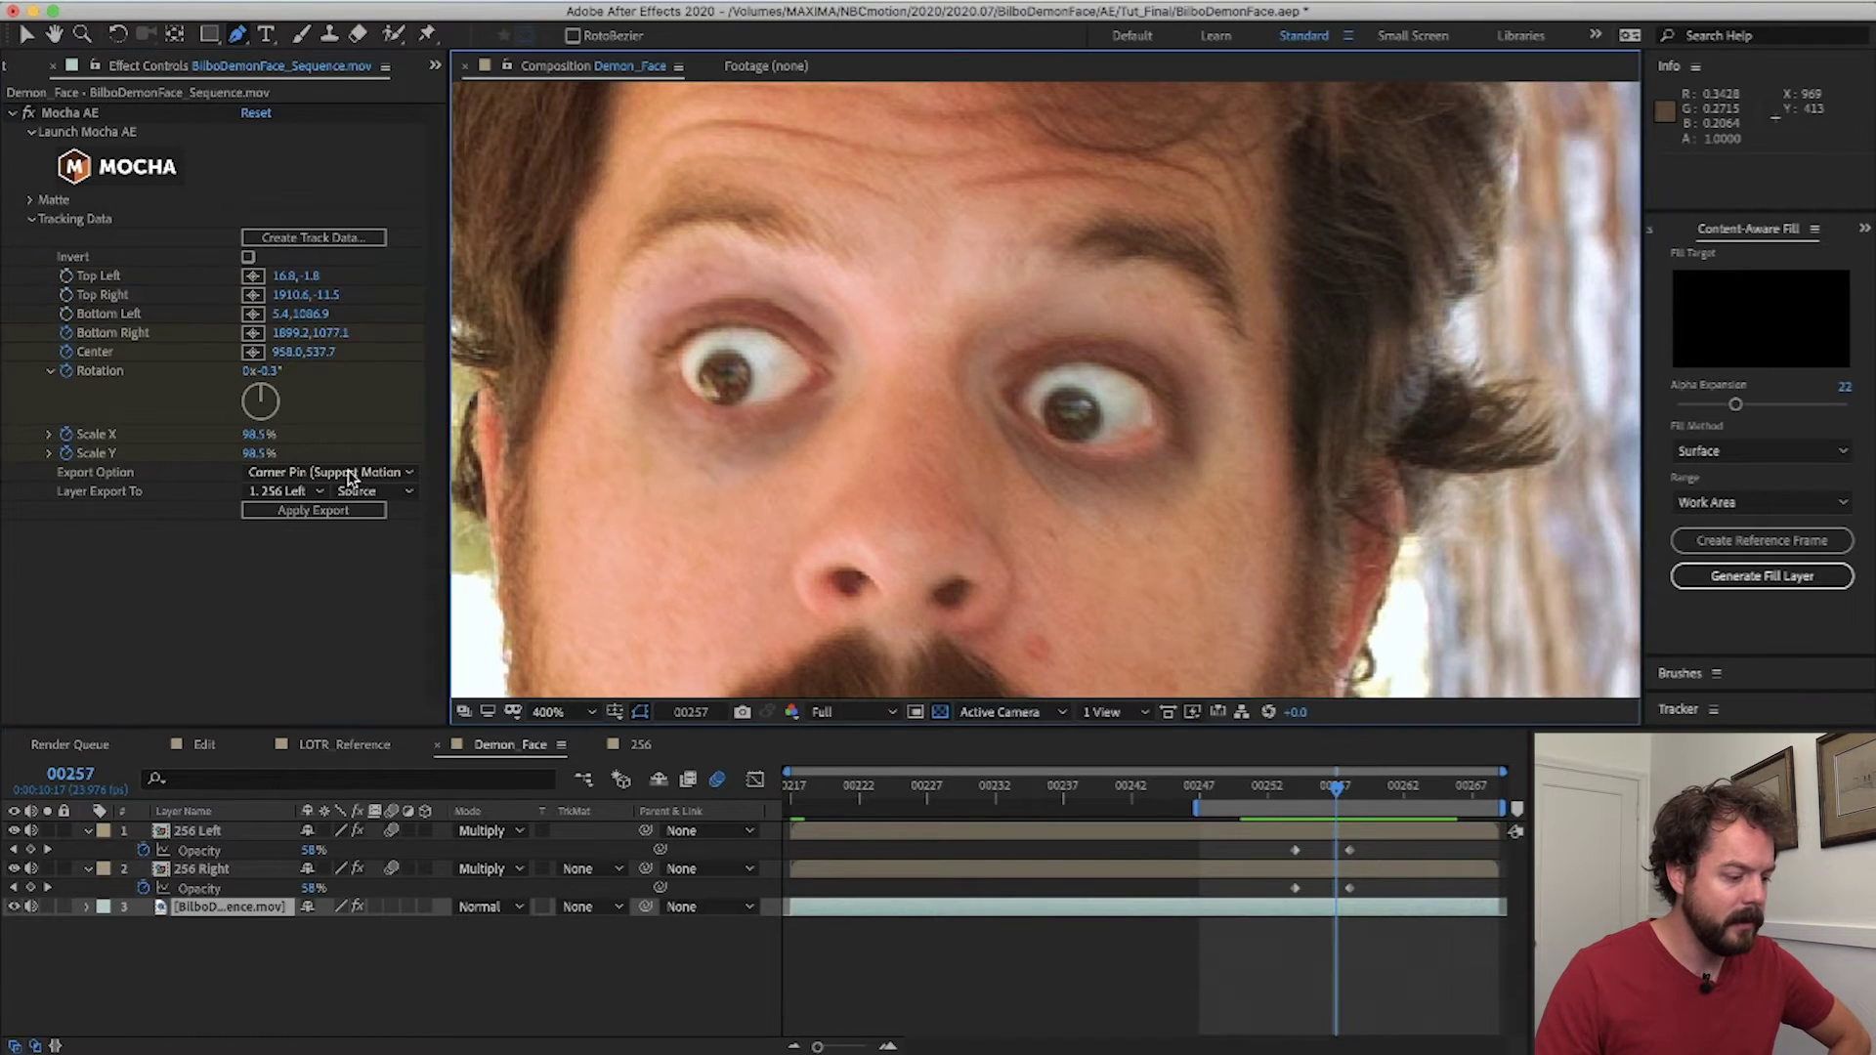
{"action": "left_click", "coordinate": [318, 491]}
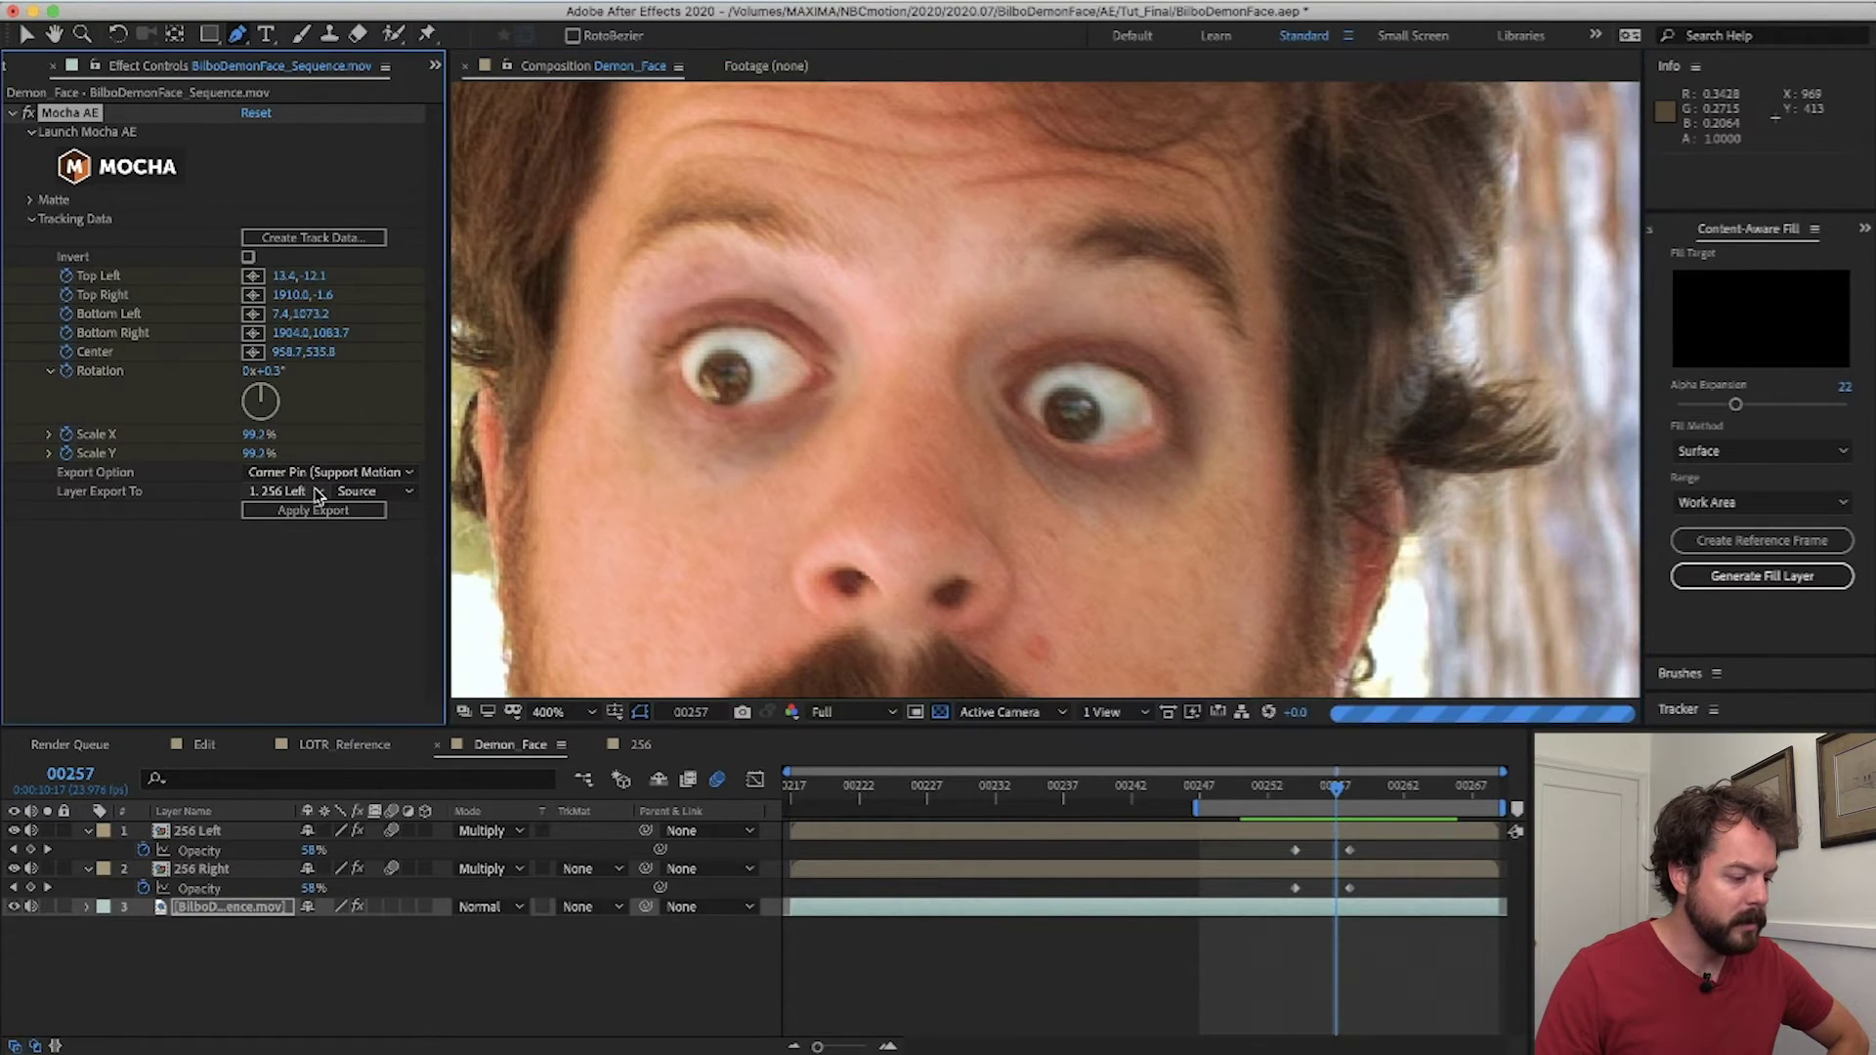
{"action": "left_click", "coordinate": [315, 569]}
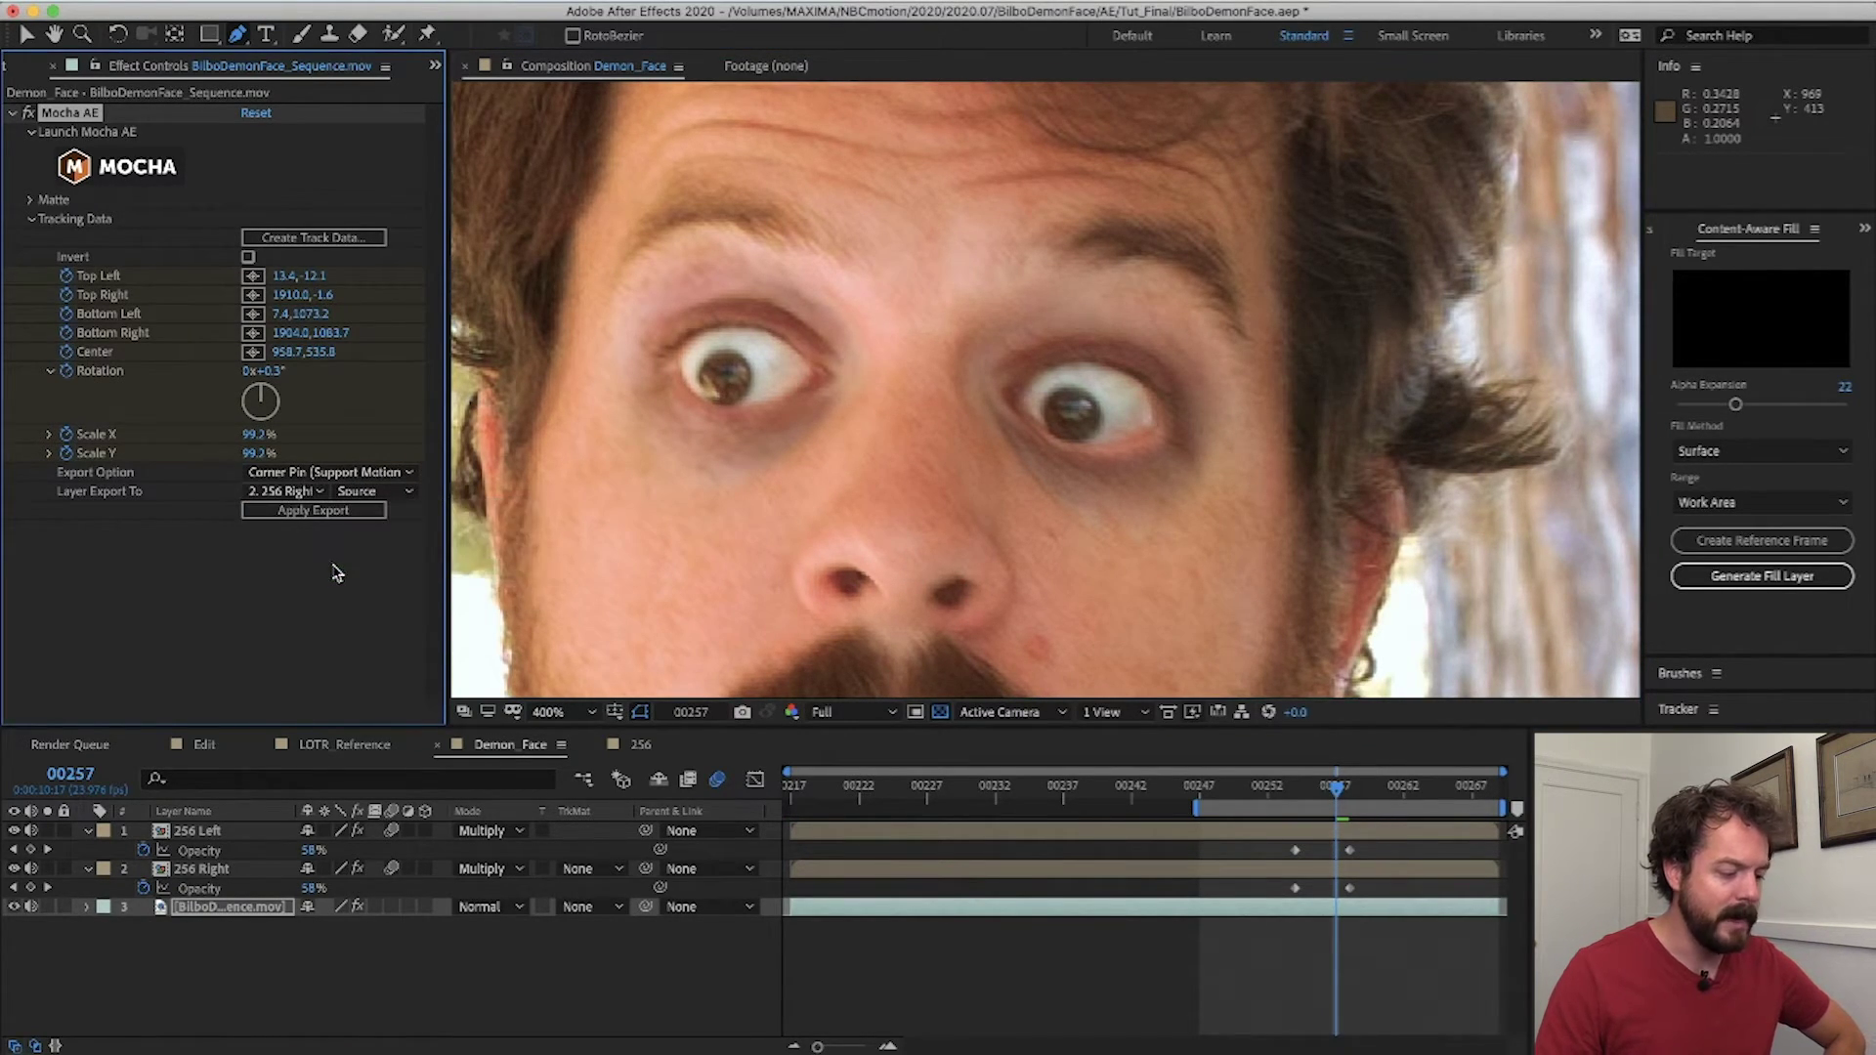
{"action": "left_click", "coordinate": [358, 512]}
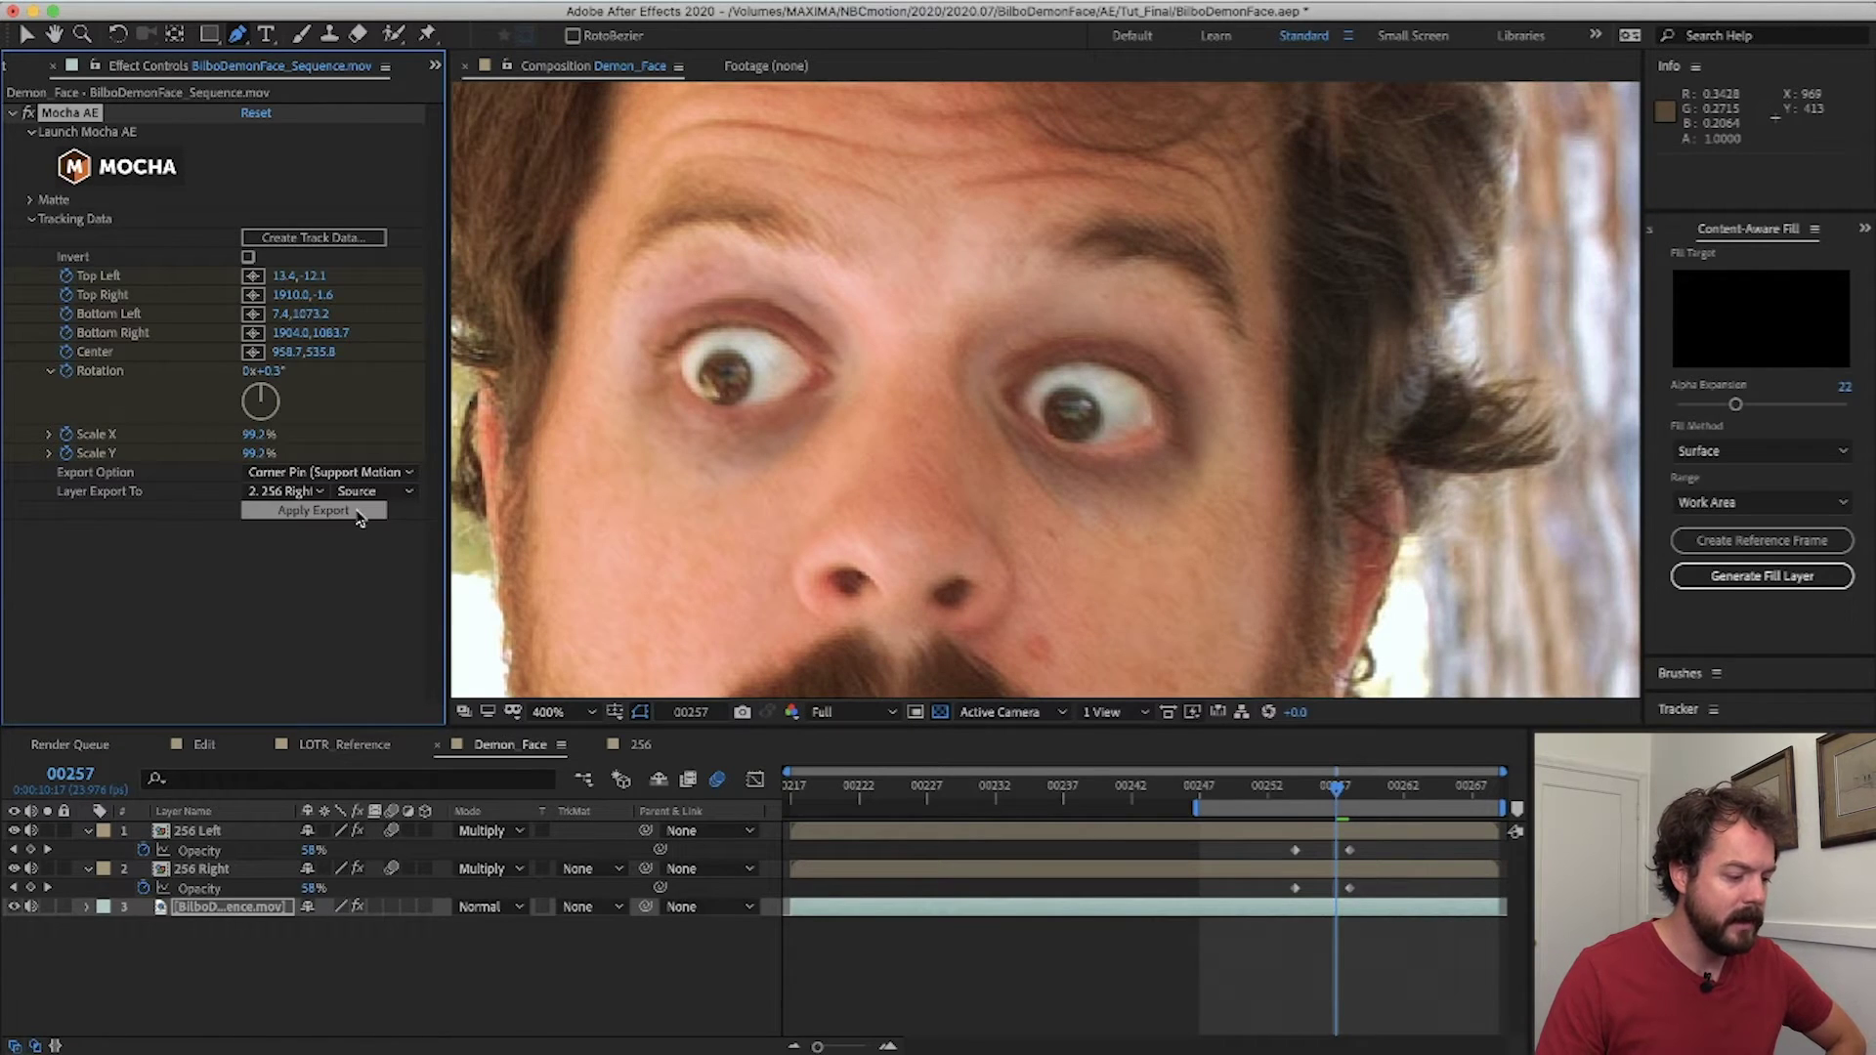
- Check the corner-pinned 256 Right layer close up on the eye at frames 262, 257 and 256
{"action": "left_click", "coordinate": [1346, 792]}
{"action": "left_click_drag", "start_coordinate": [1353, 797], "coordinate": [1403, 795]}
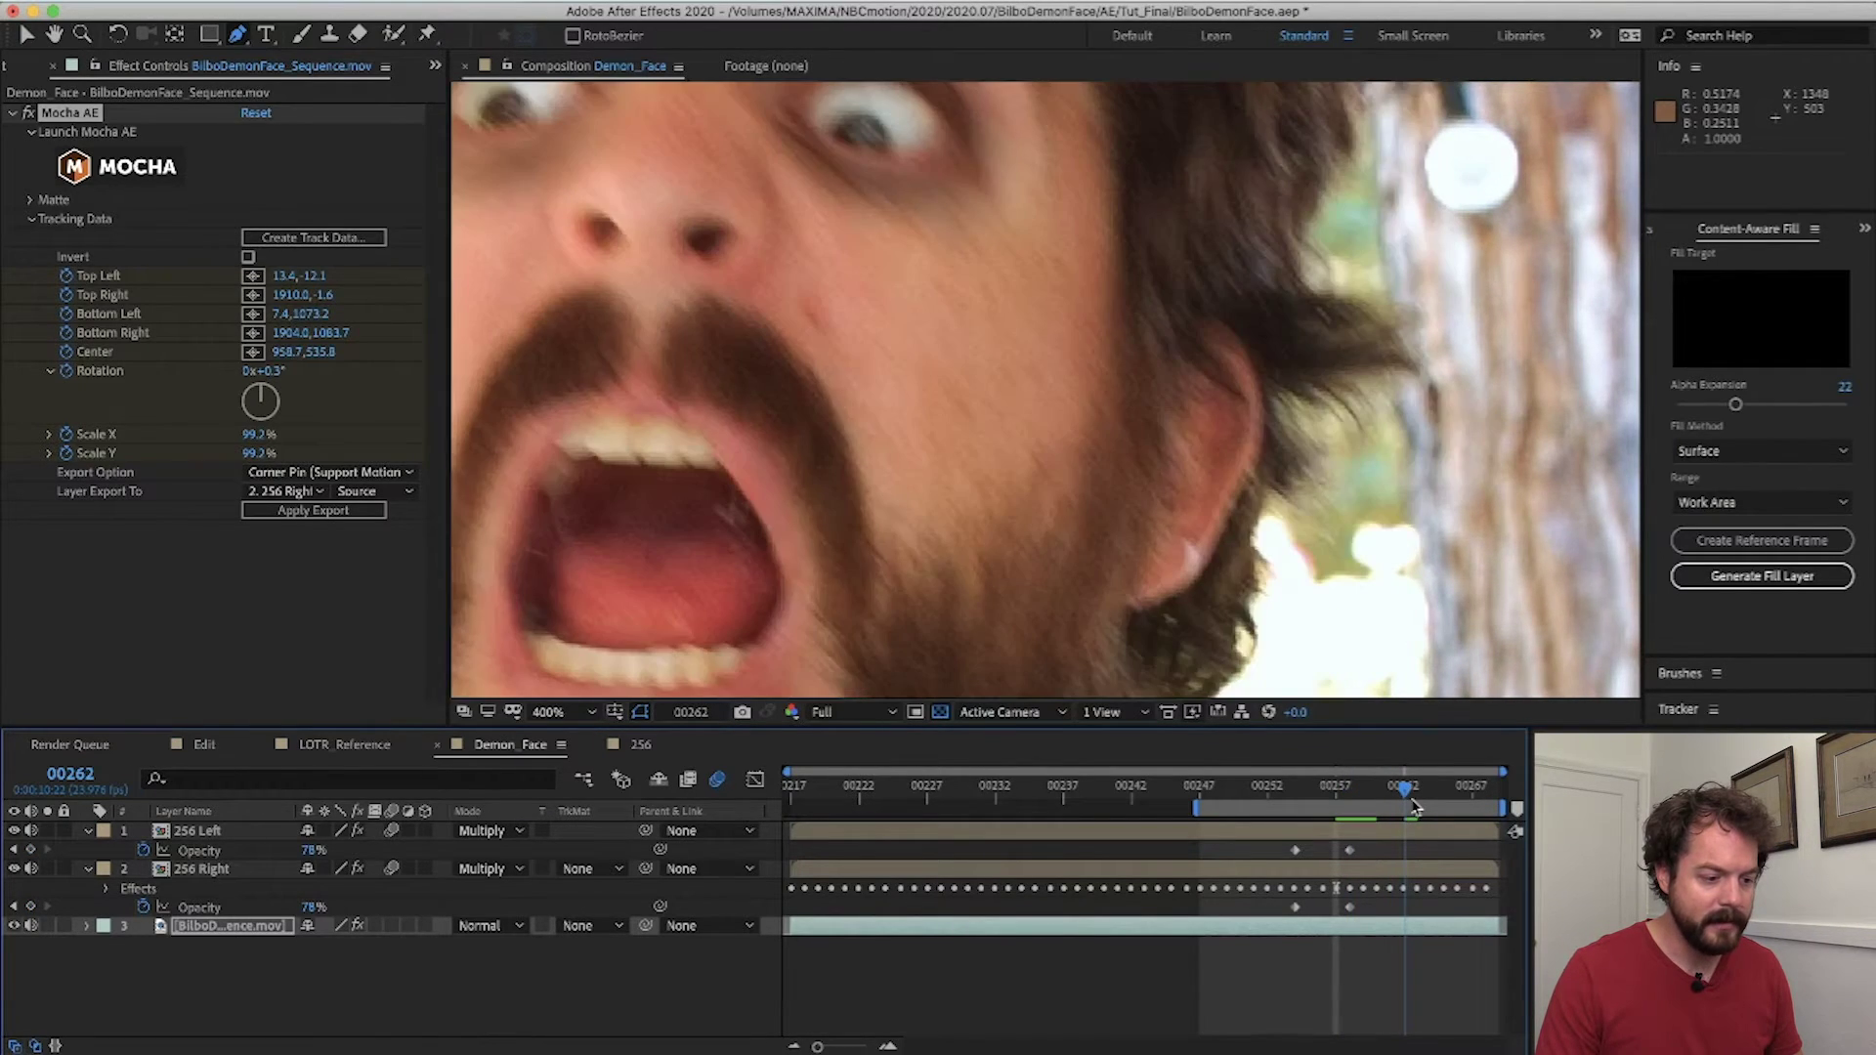
{"action": "mouse_move", "coordinate": [1387, 803]}
{"action": "left_mouse_down"}
{"action": "mouse_move", "coordinate": [1255, 793]}
{"action": "mouse_move", "coordinate": [1404, 793]}
{"action": "left_mouse_up"}
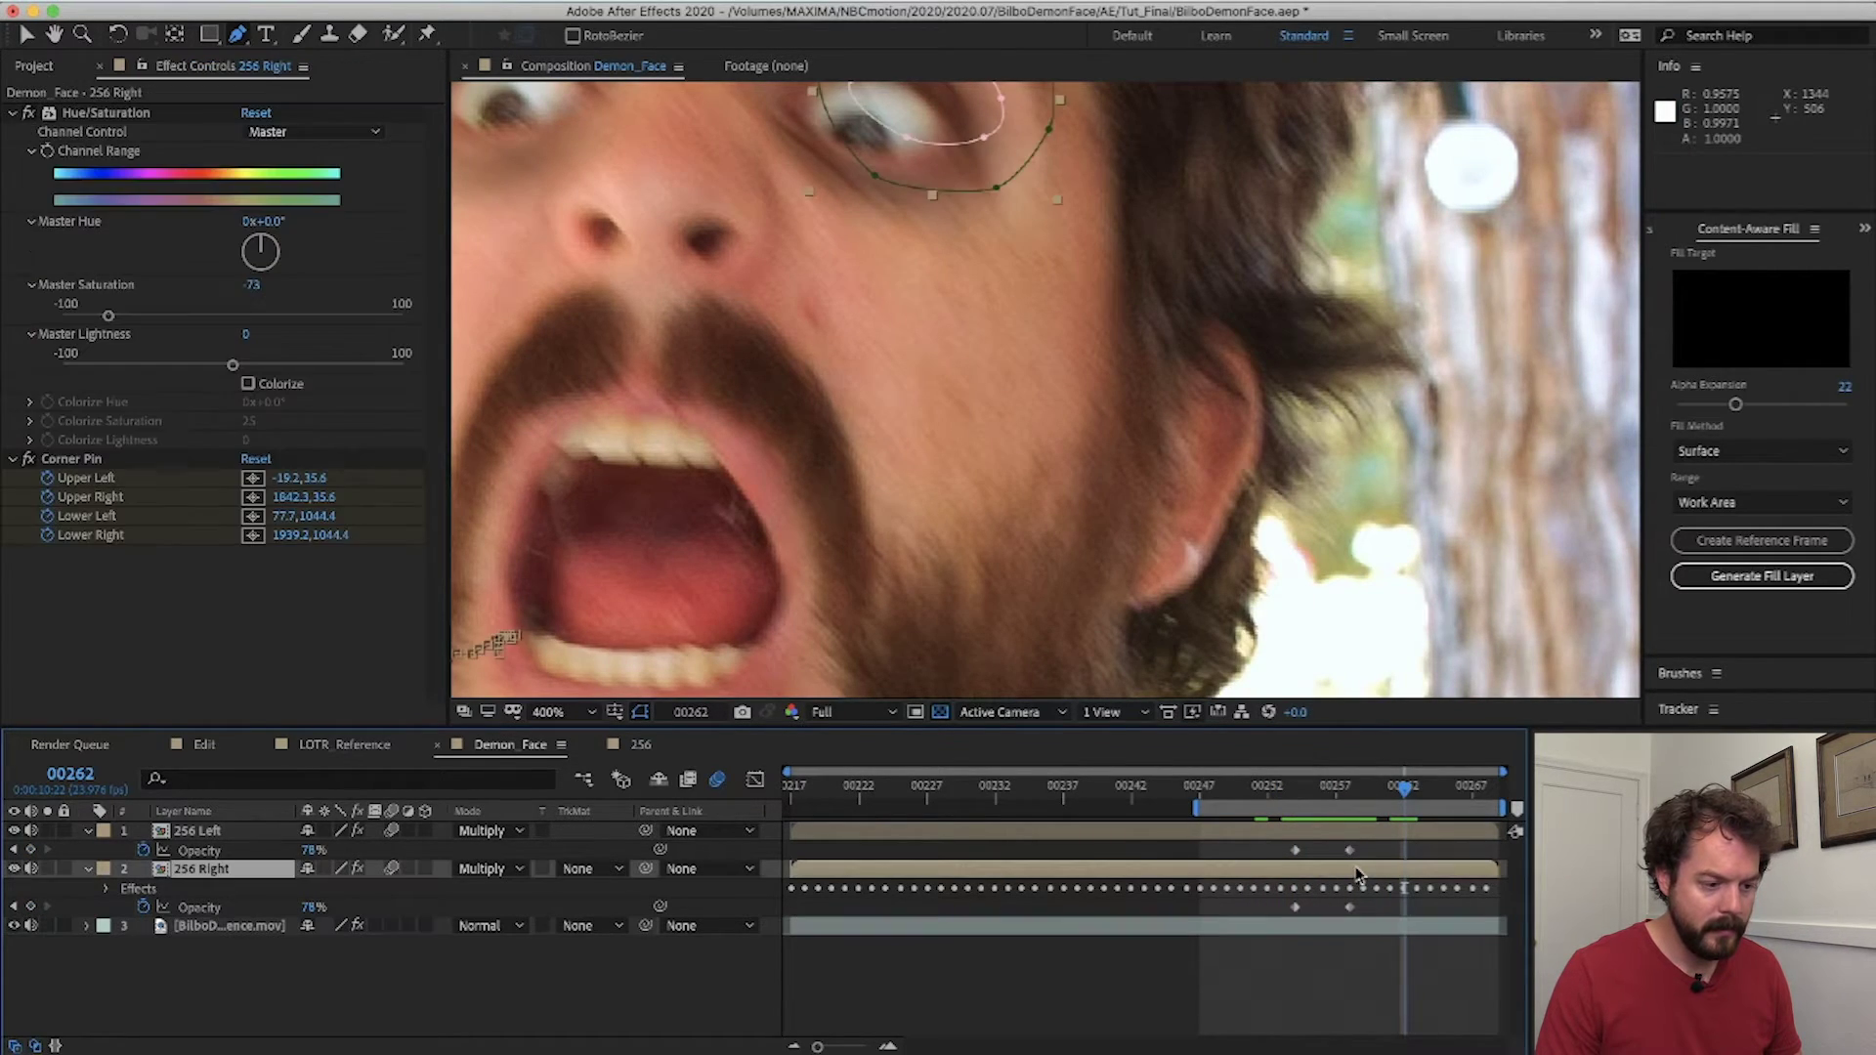
{"action": "left_click_drag", "start_coordinate": [1096, 368], "coordinate": [1176, 561]}
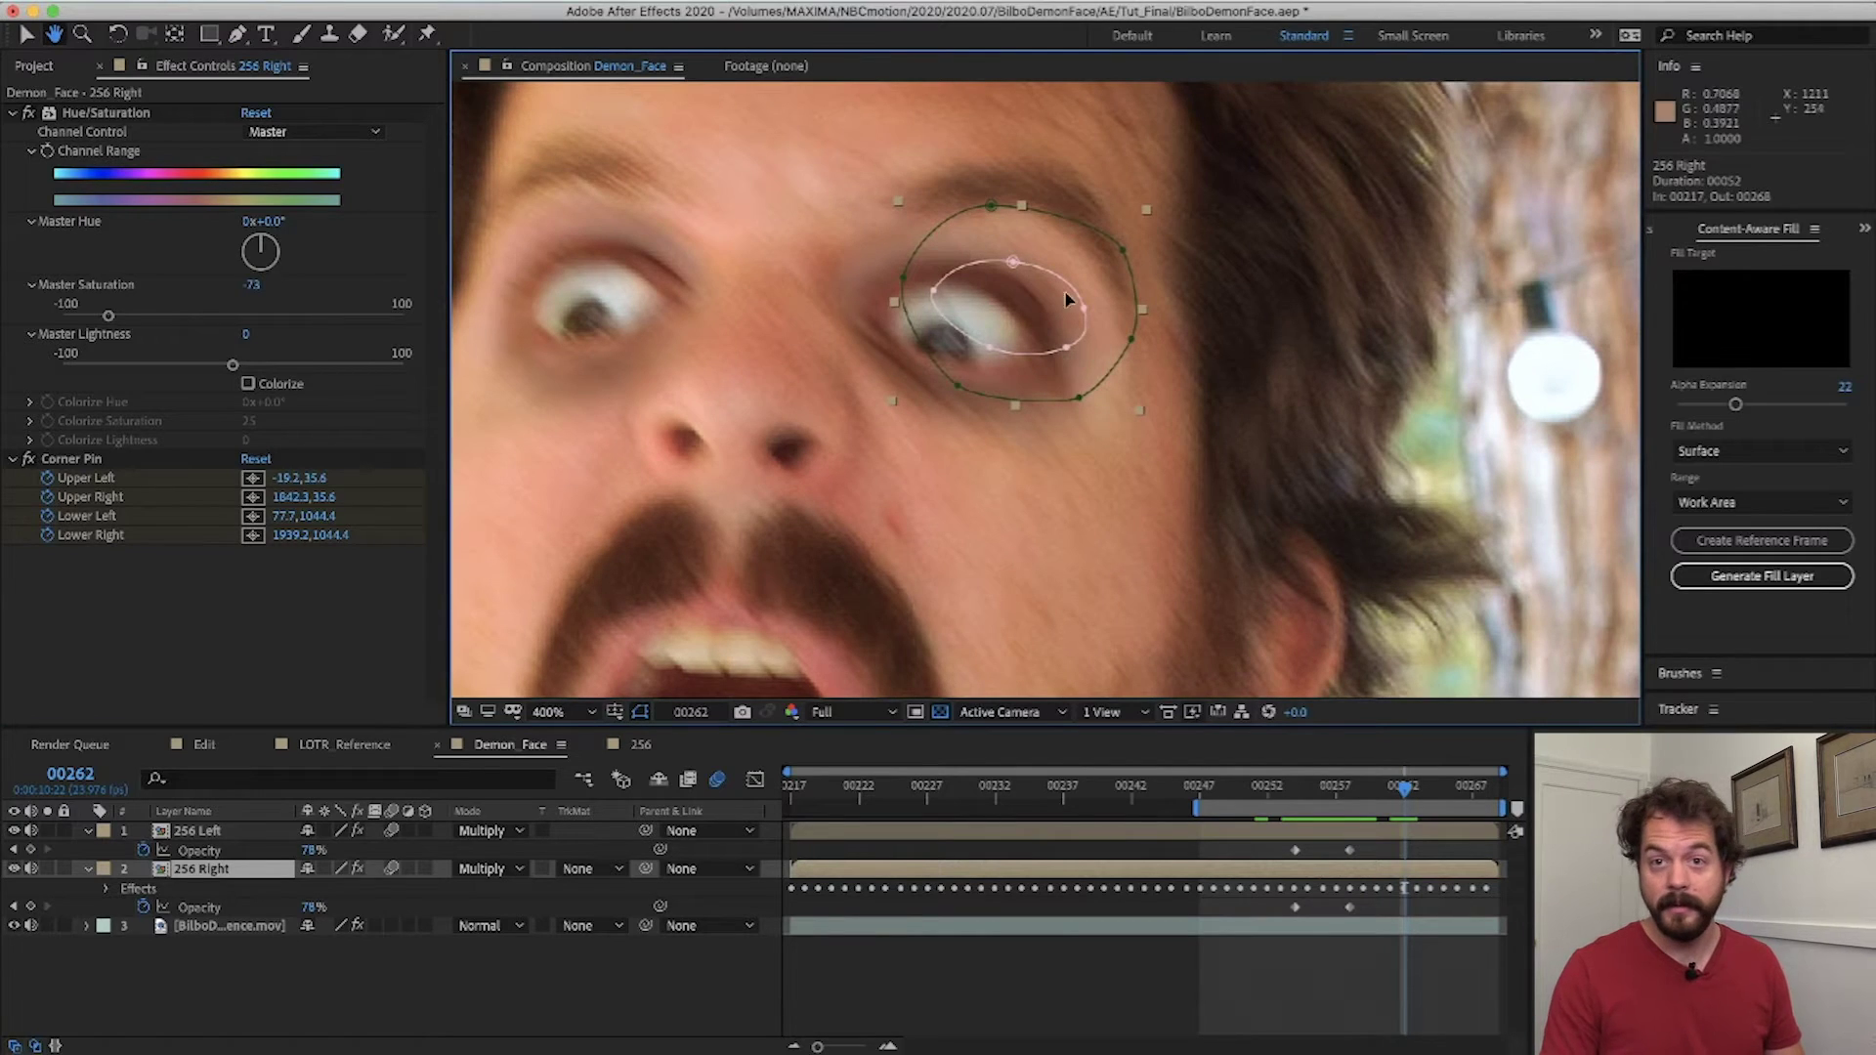
{"action": "key", "text": "space"}
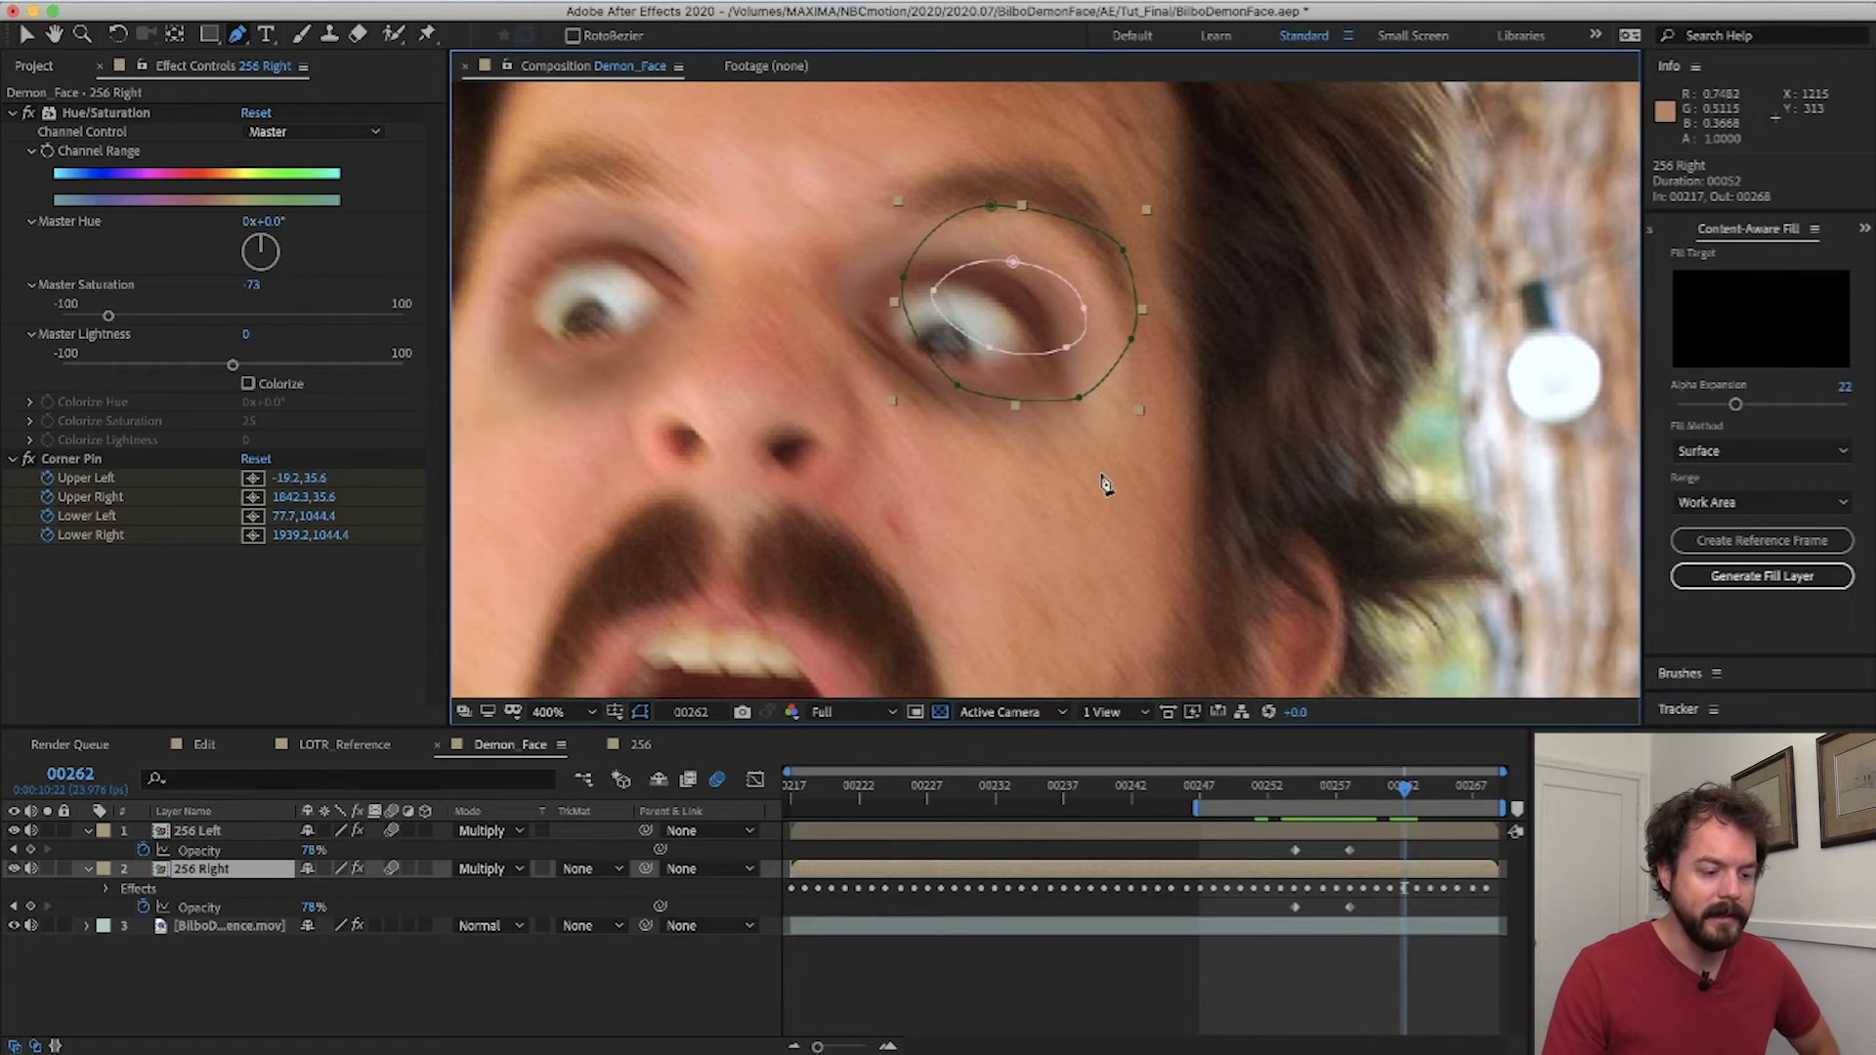
{"action": "left_click", "coordinate": [1338, 797]}
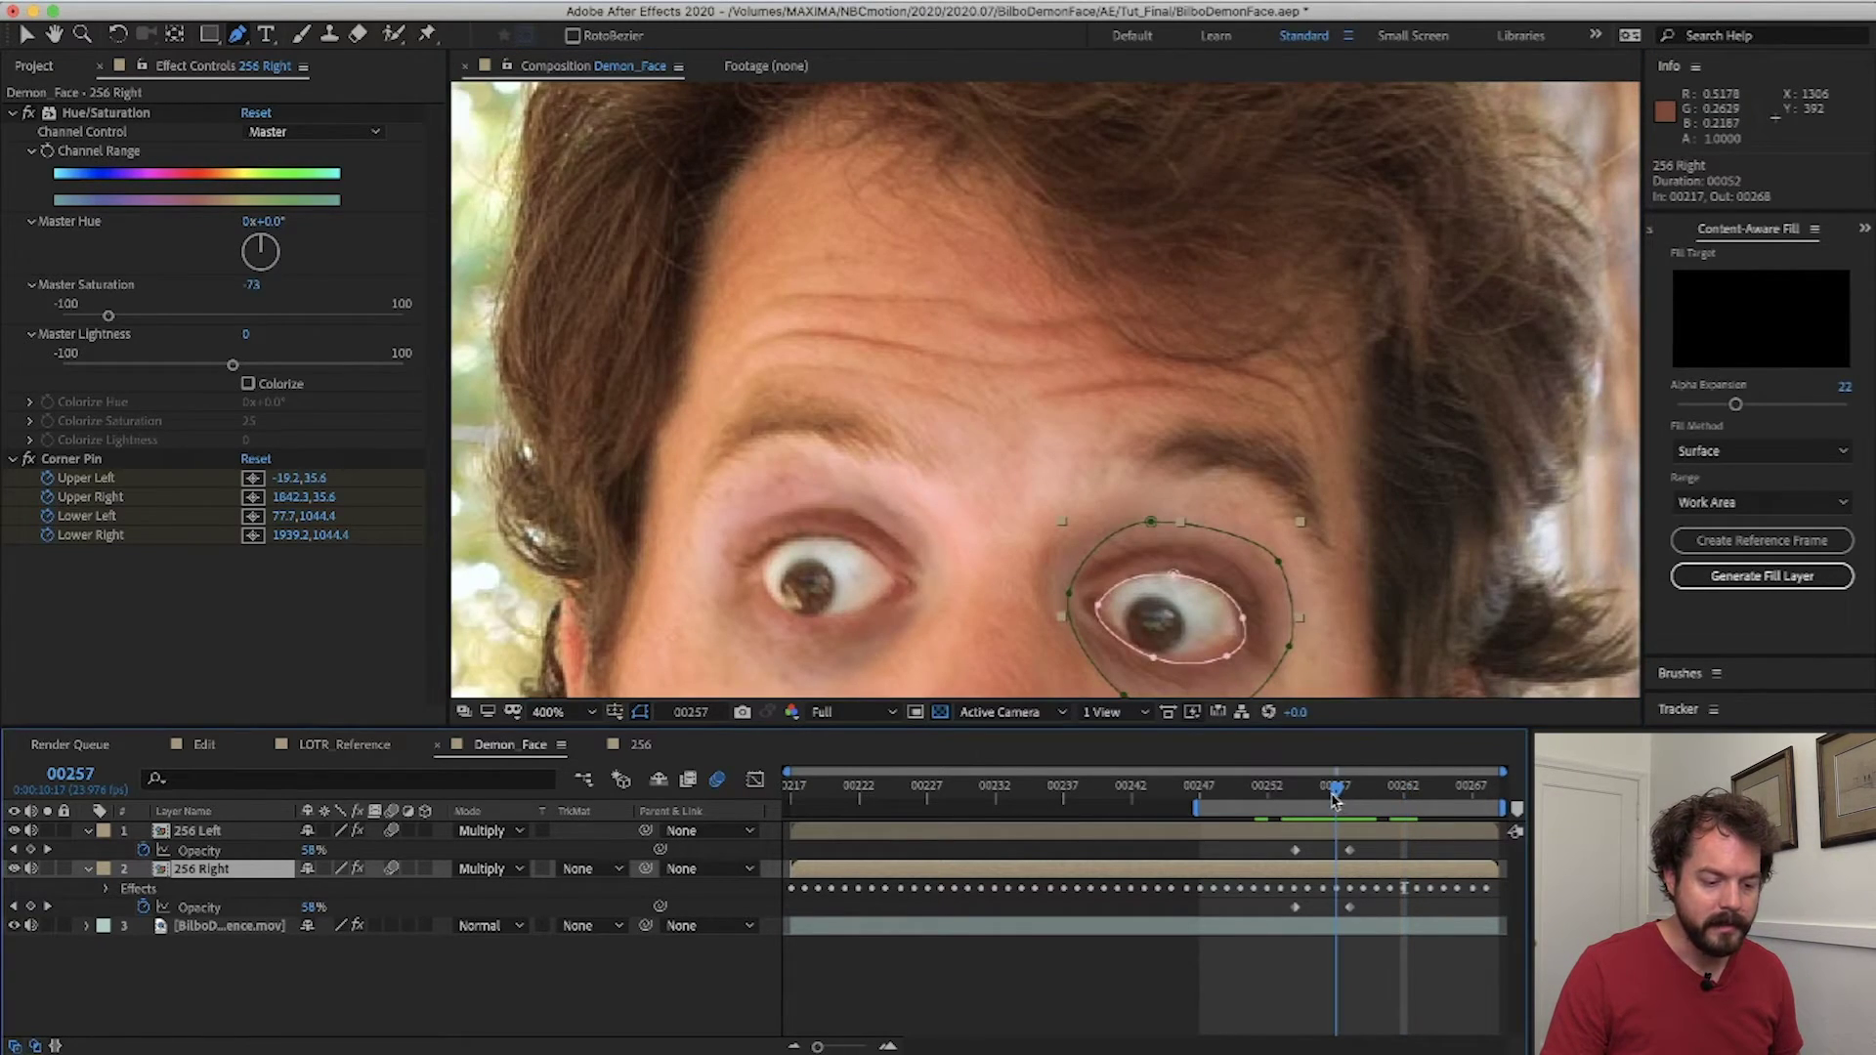
{"action": "left_click_drag", "start_coordinate": [1336, 799], "coordinate": [1322, 800]}
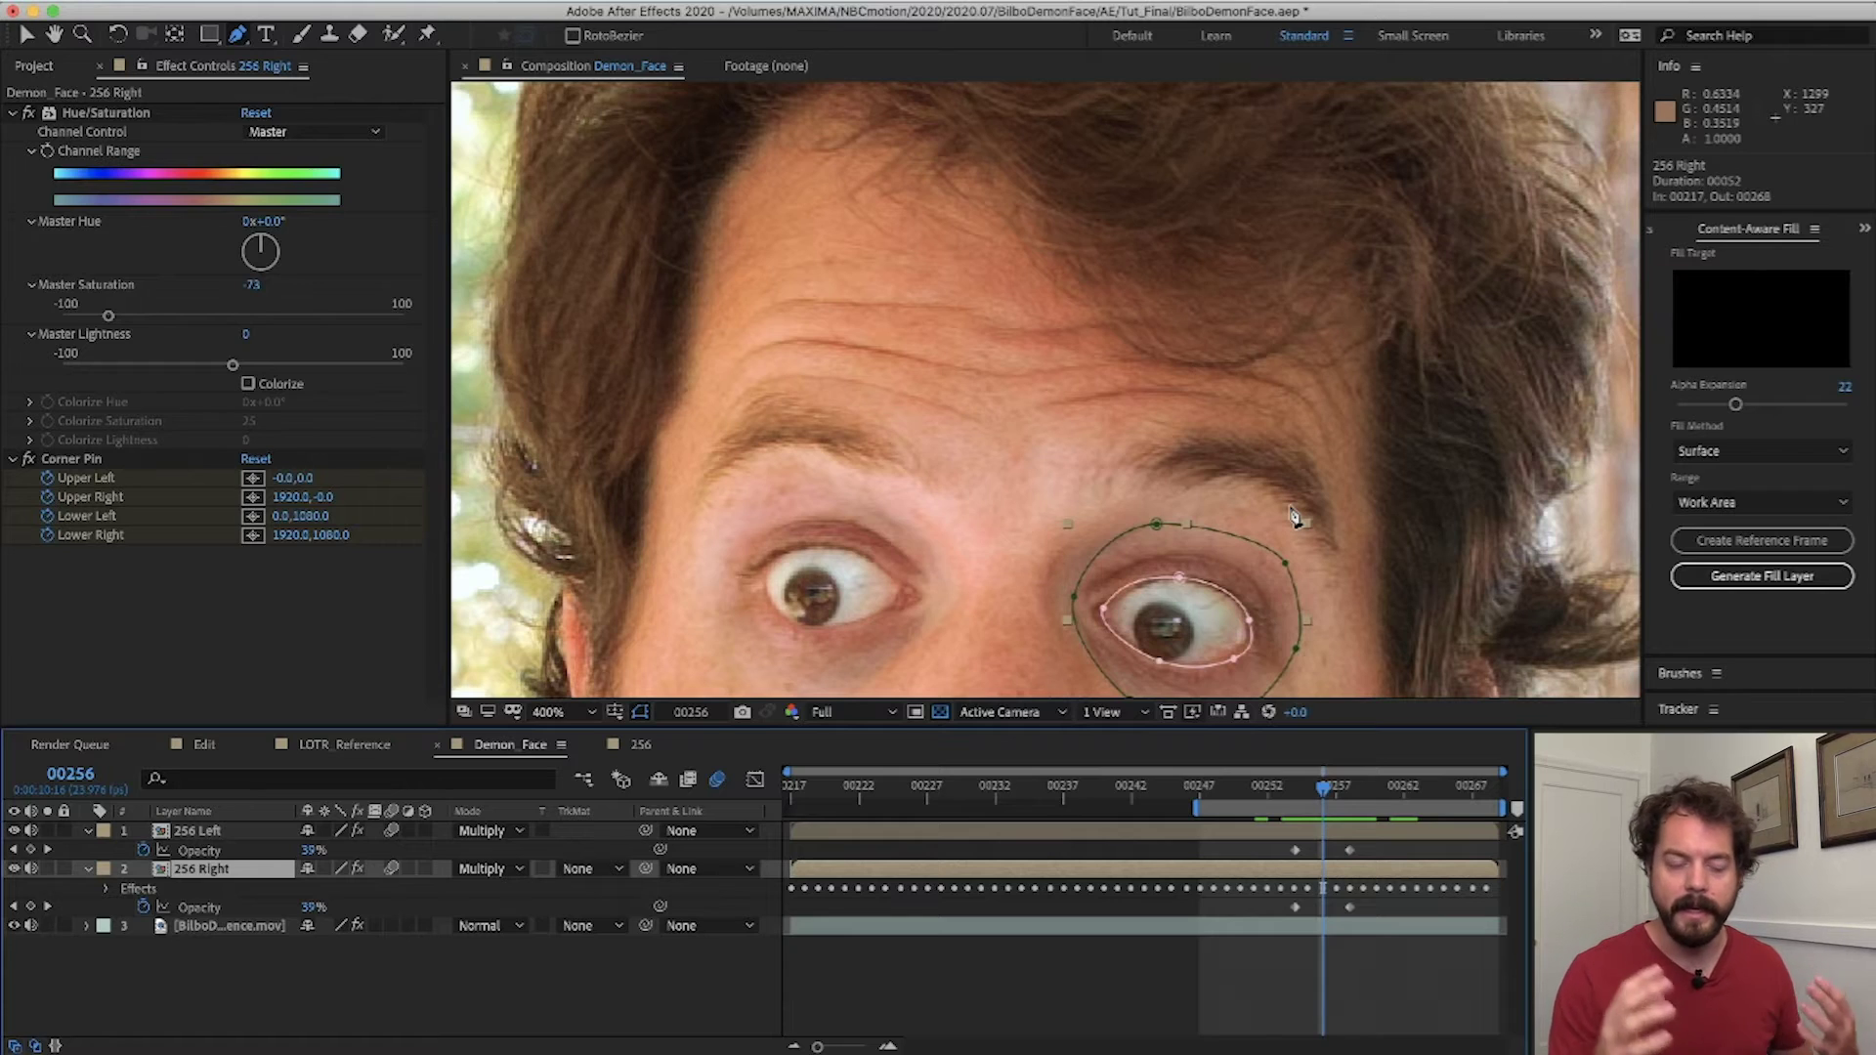
- Examine both darkened eye sockets on the whole face from frame 256 to 265 with the layers deselected
{"action": "scroll", "coordinate": [1167, 384], "scroll_direction": "down", "scroll_amount": 3}
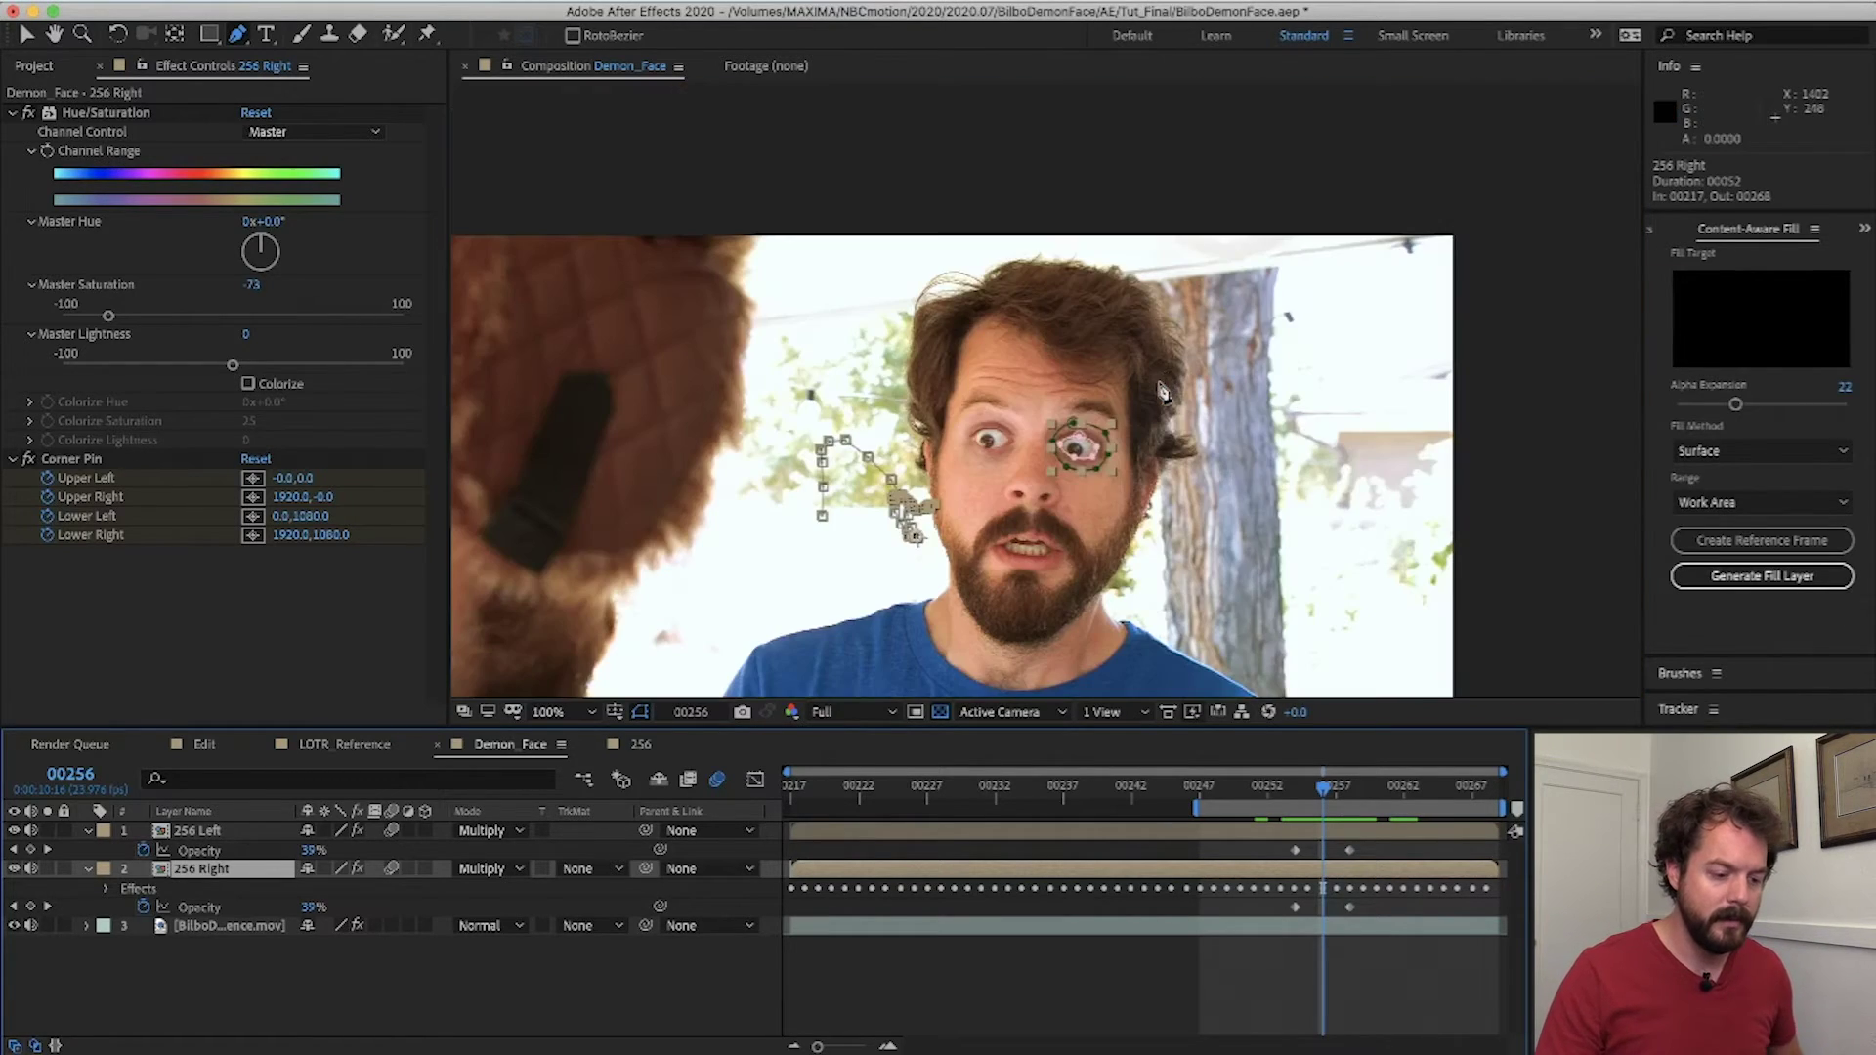
{"action": "left_click_drag", "start_coordinate": [1167, 384], "coordinate": [1328, 258]}
{"action": "scroll", "coordinate": [1328, 257], "scroll_direction": "down", "scroll_amount": 1}
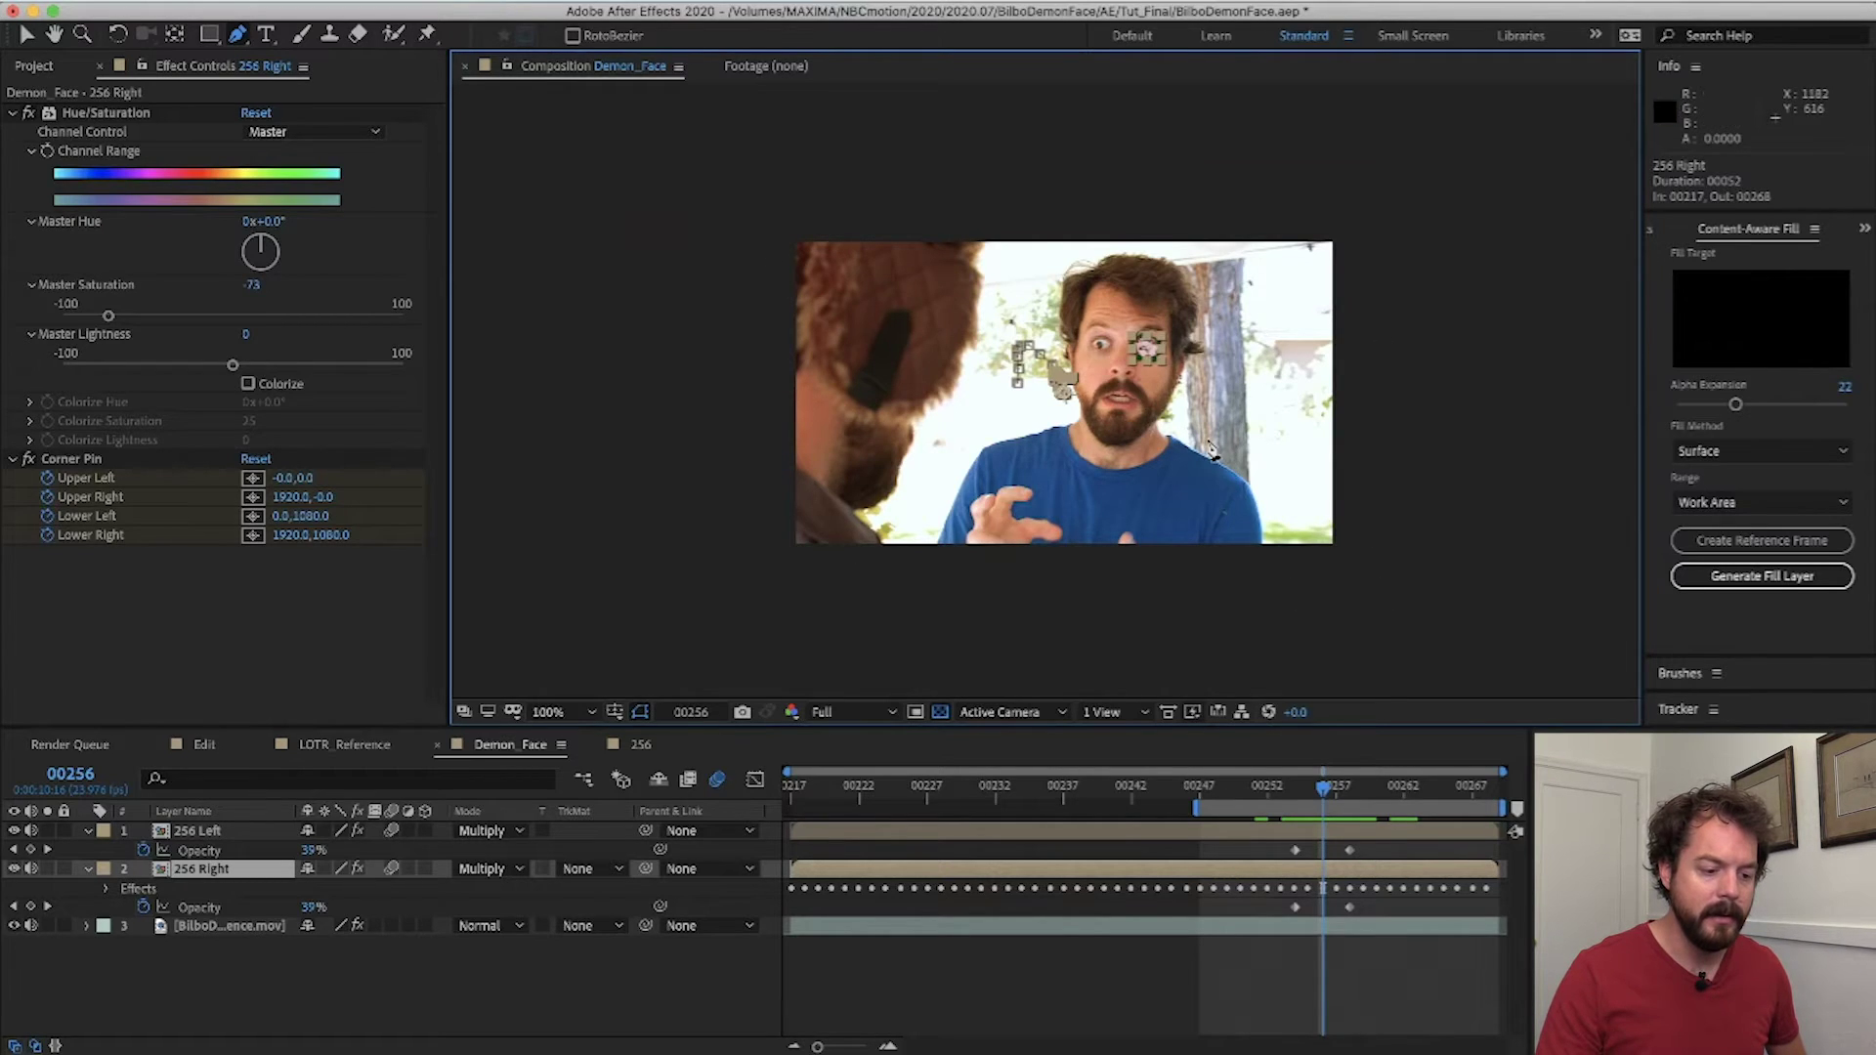
{"action": "key", "text": "."}
{"action": "scroll", "coordinate": [1307, 322], "scroll_direction": "up", "scroll_amount": 2}
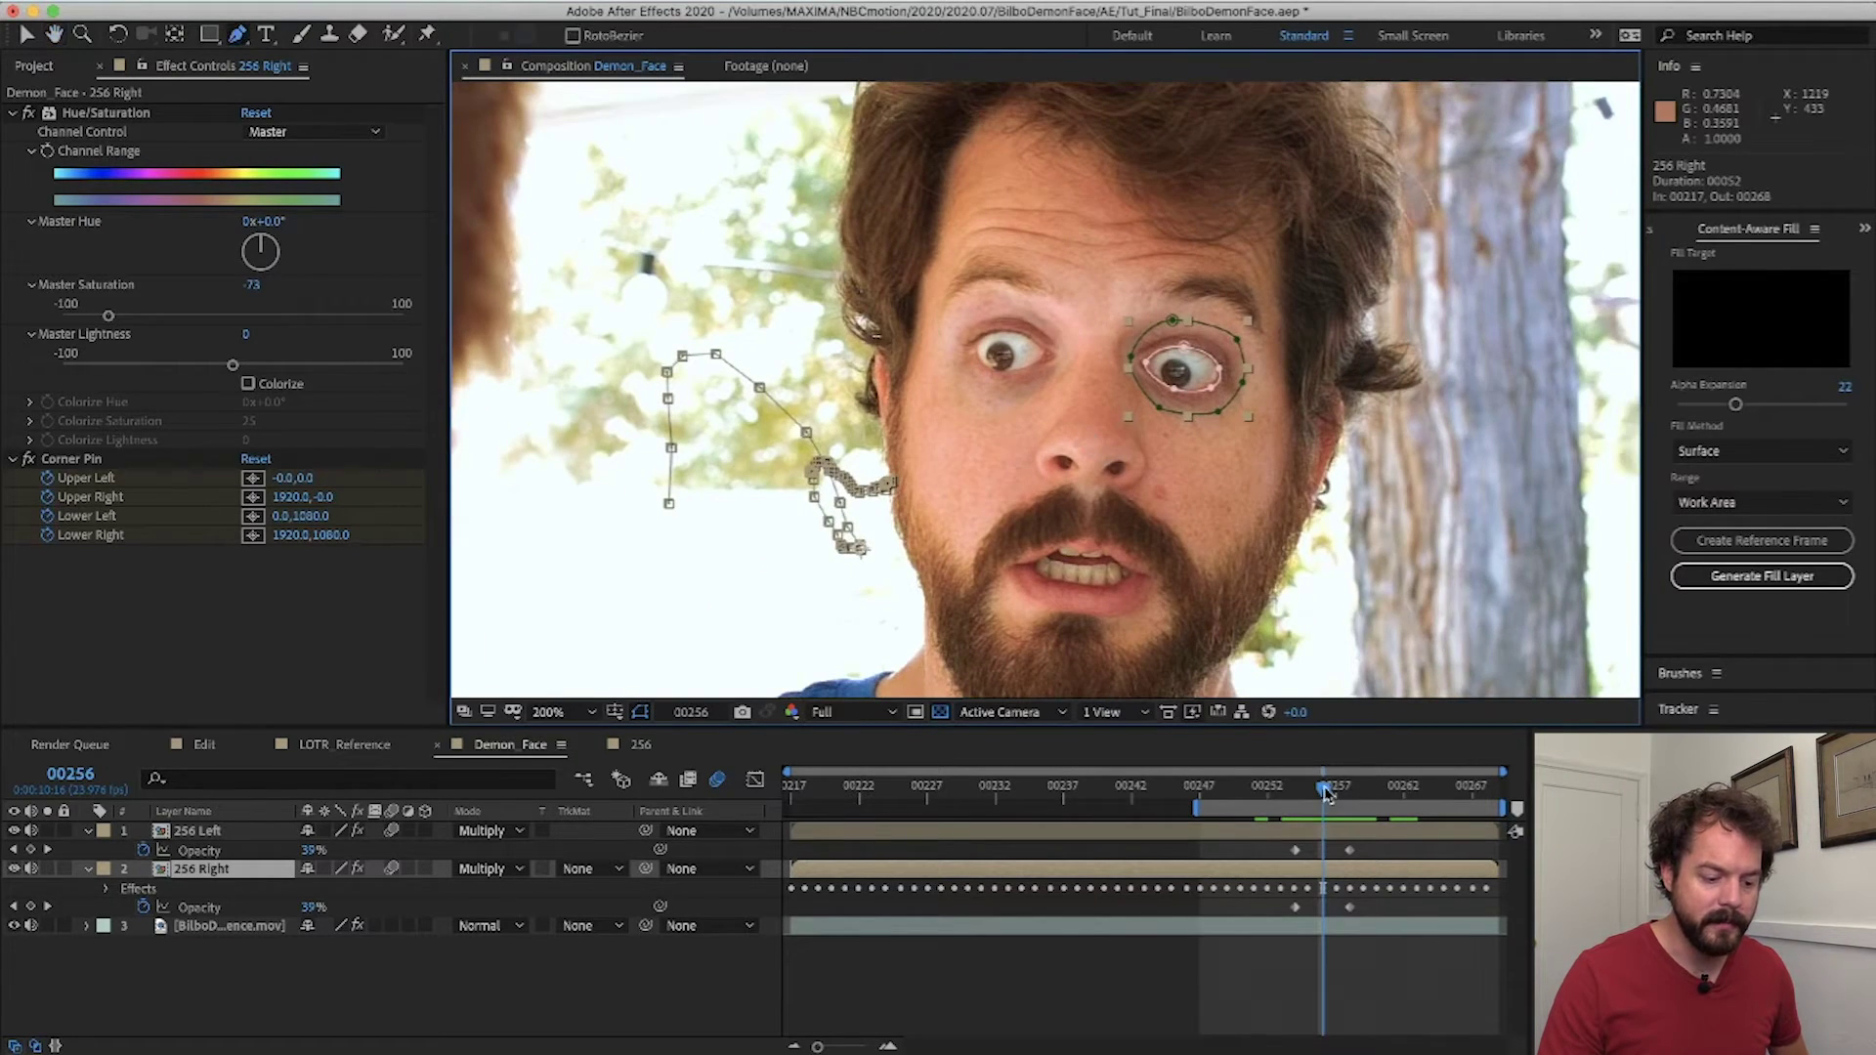
{"action": "left_click_drag", "start_coordinate": [1359, 797], "coordinate": [1449, 807]}
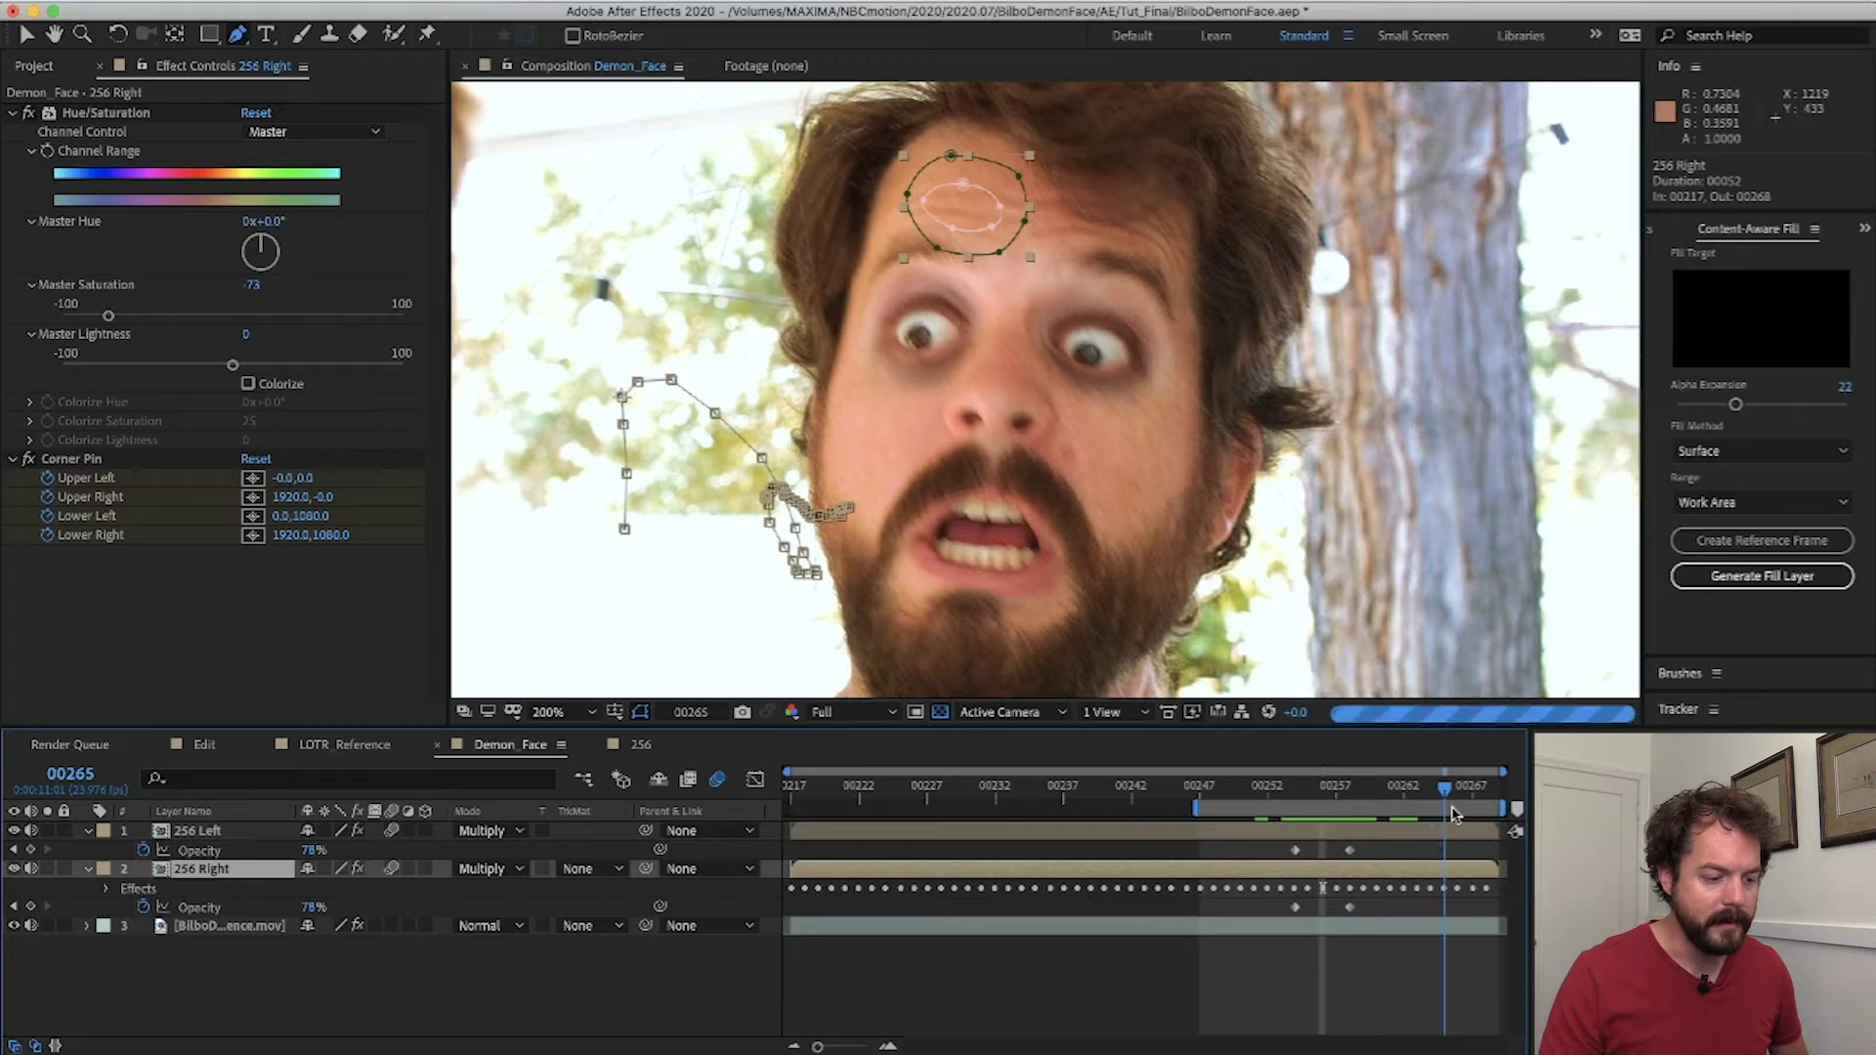
{"action": "key", "text": "slash"}
{"action": "left_click", "coordinate": [1341, 1002]}
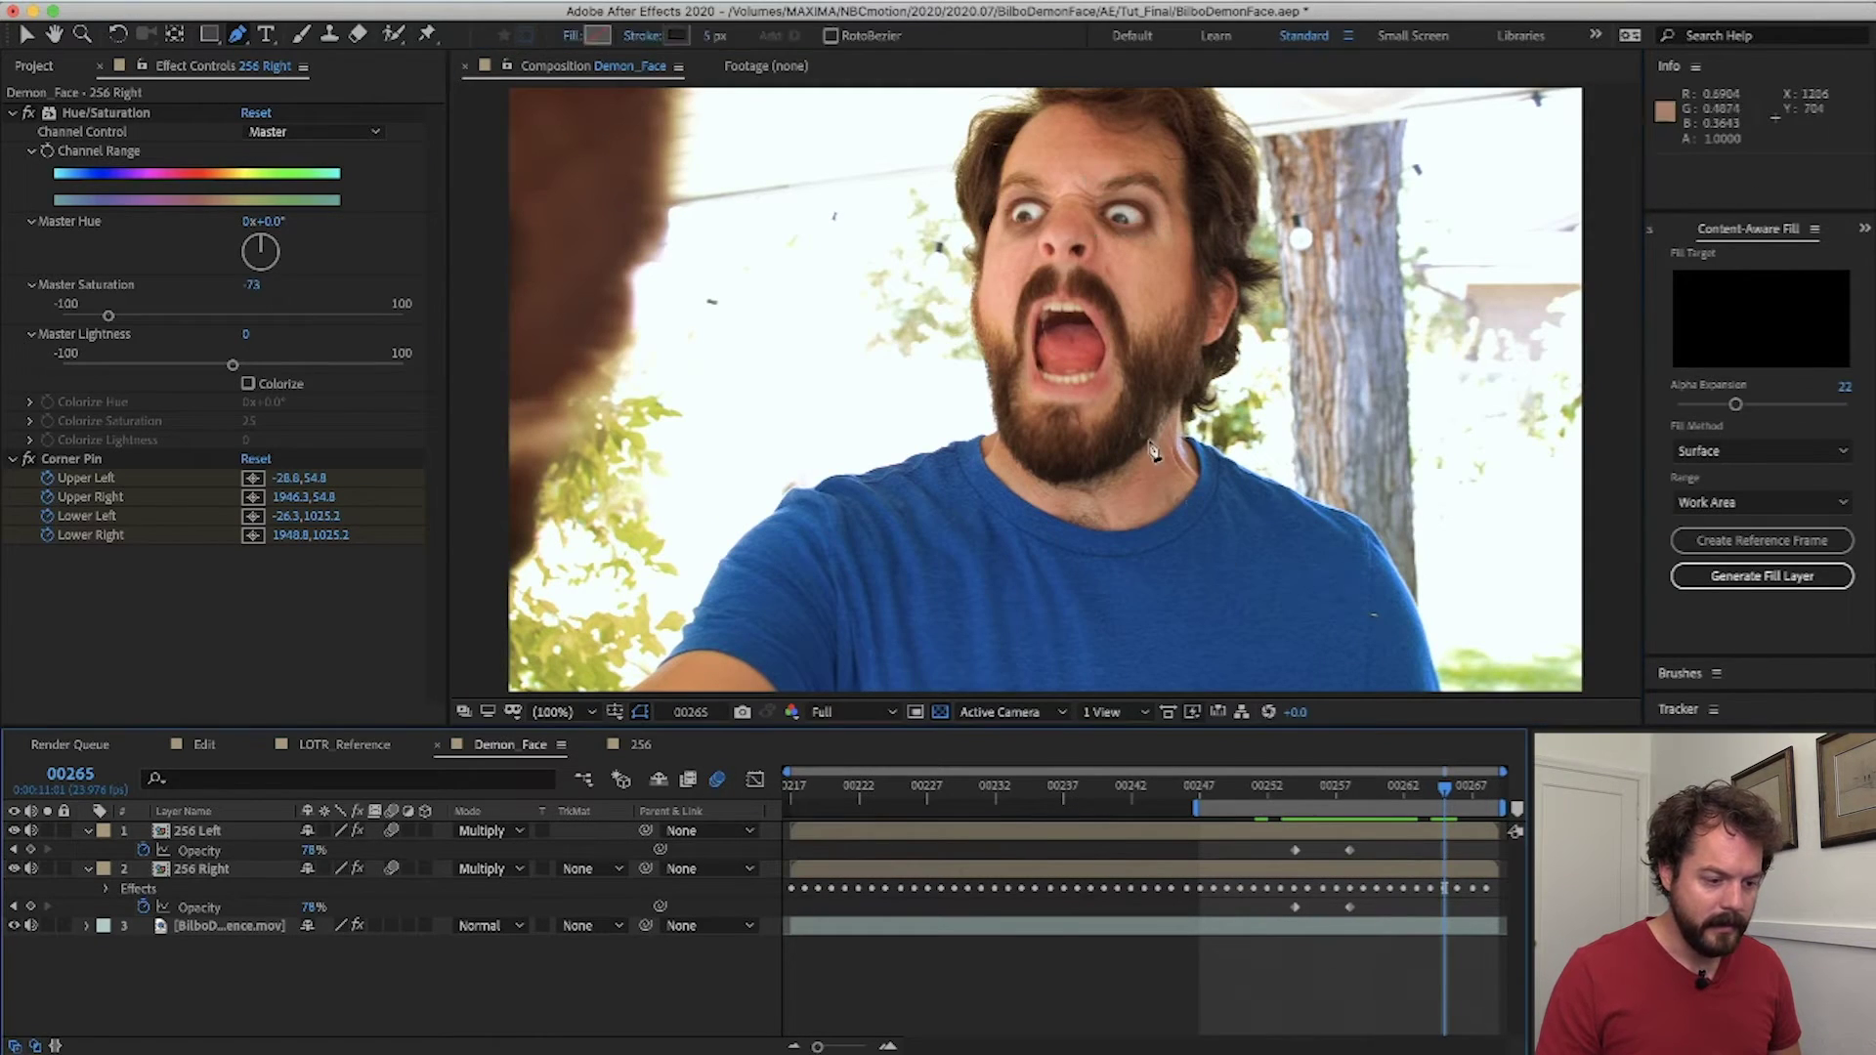
{"action": "key", "text": "period"}
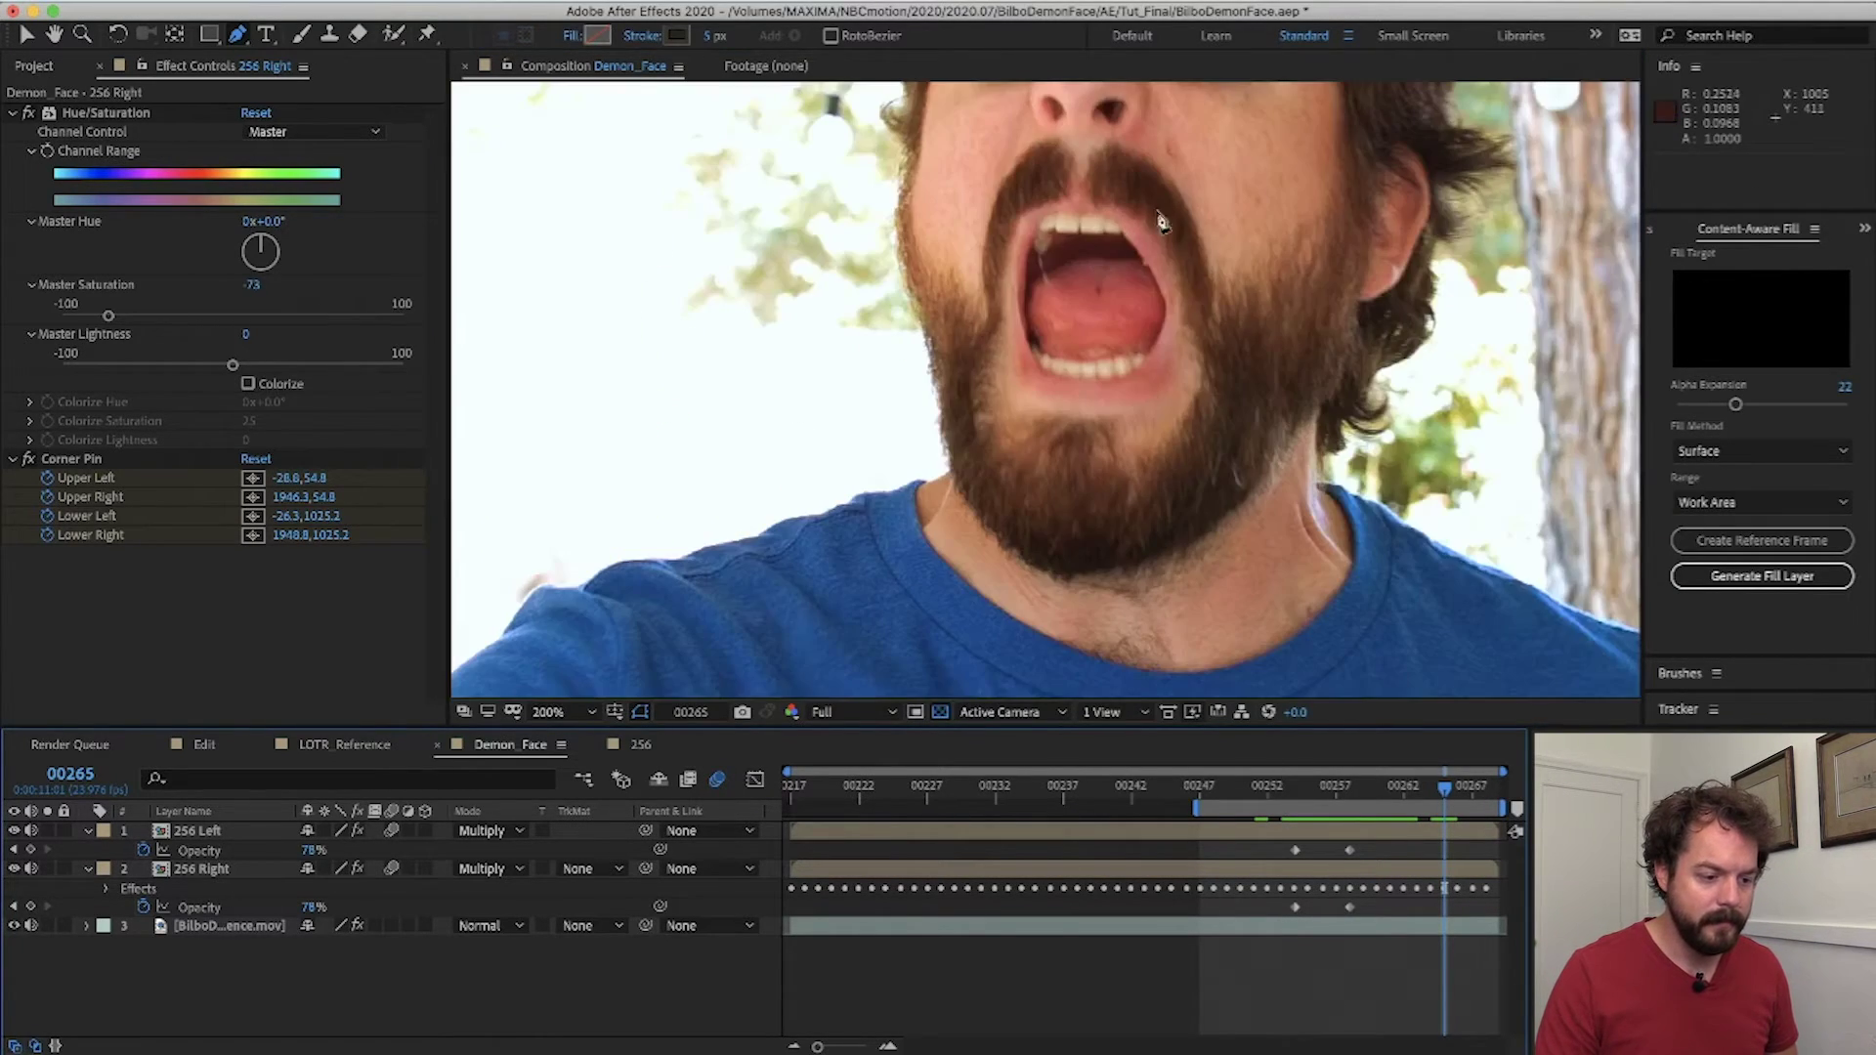
{"action": "left_click_drag", "start_coordinate": [1160, 220], "coordinate": [1222, 449]}
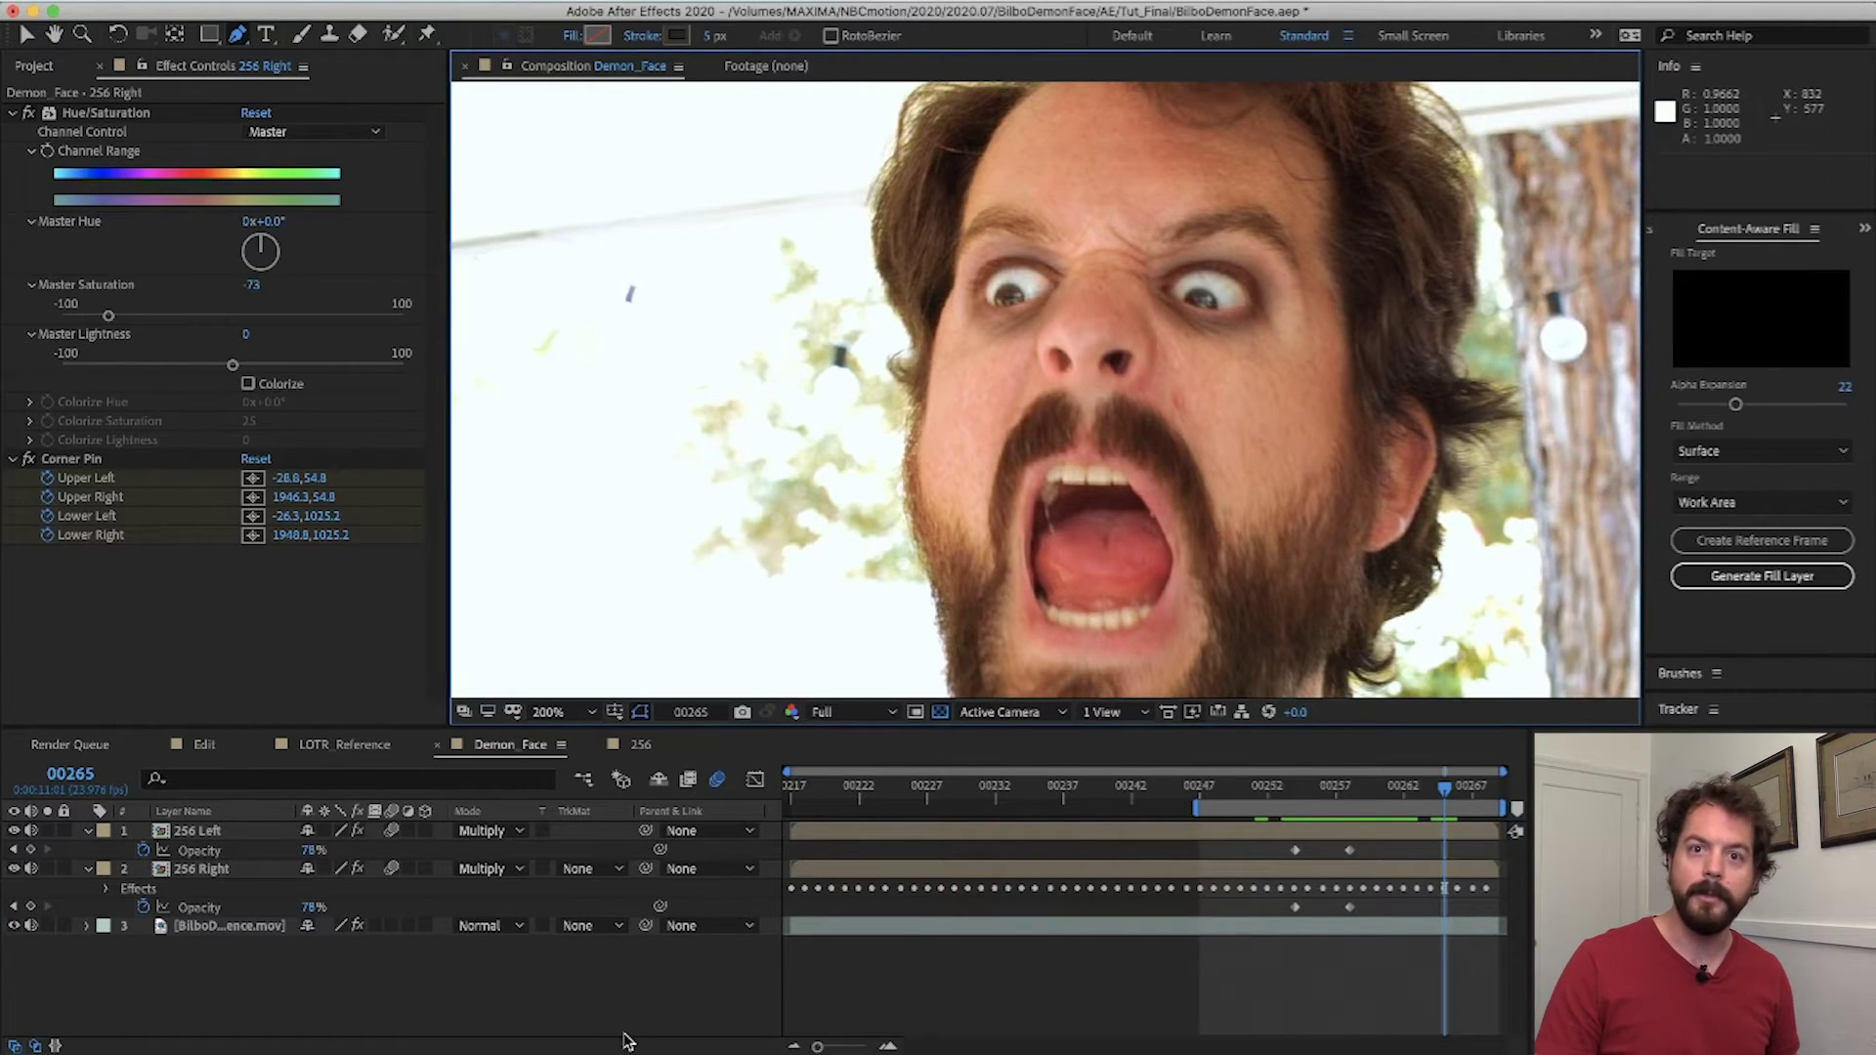
- Solo and unsolo the BilboDemonFace footage layer repeatedly at frame 265 to compare the face with and without the socket layers
{"action": "left_click", "coordinate": [235, 928]}
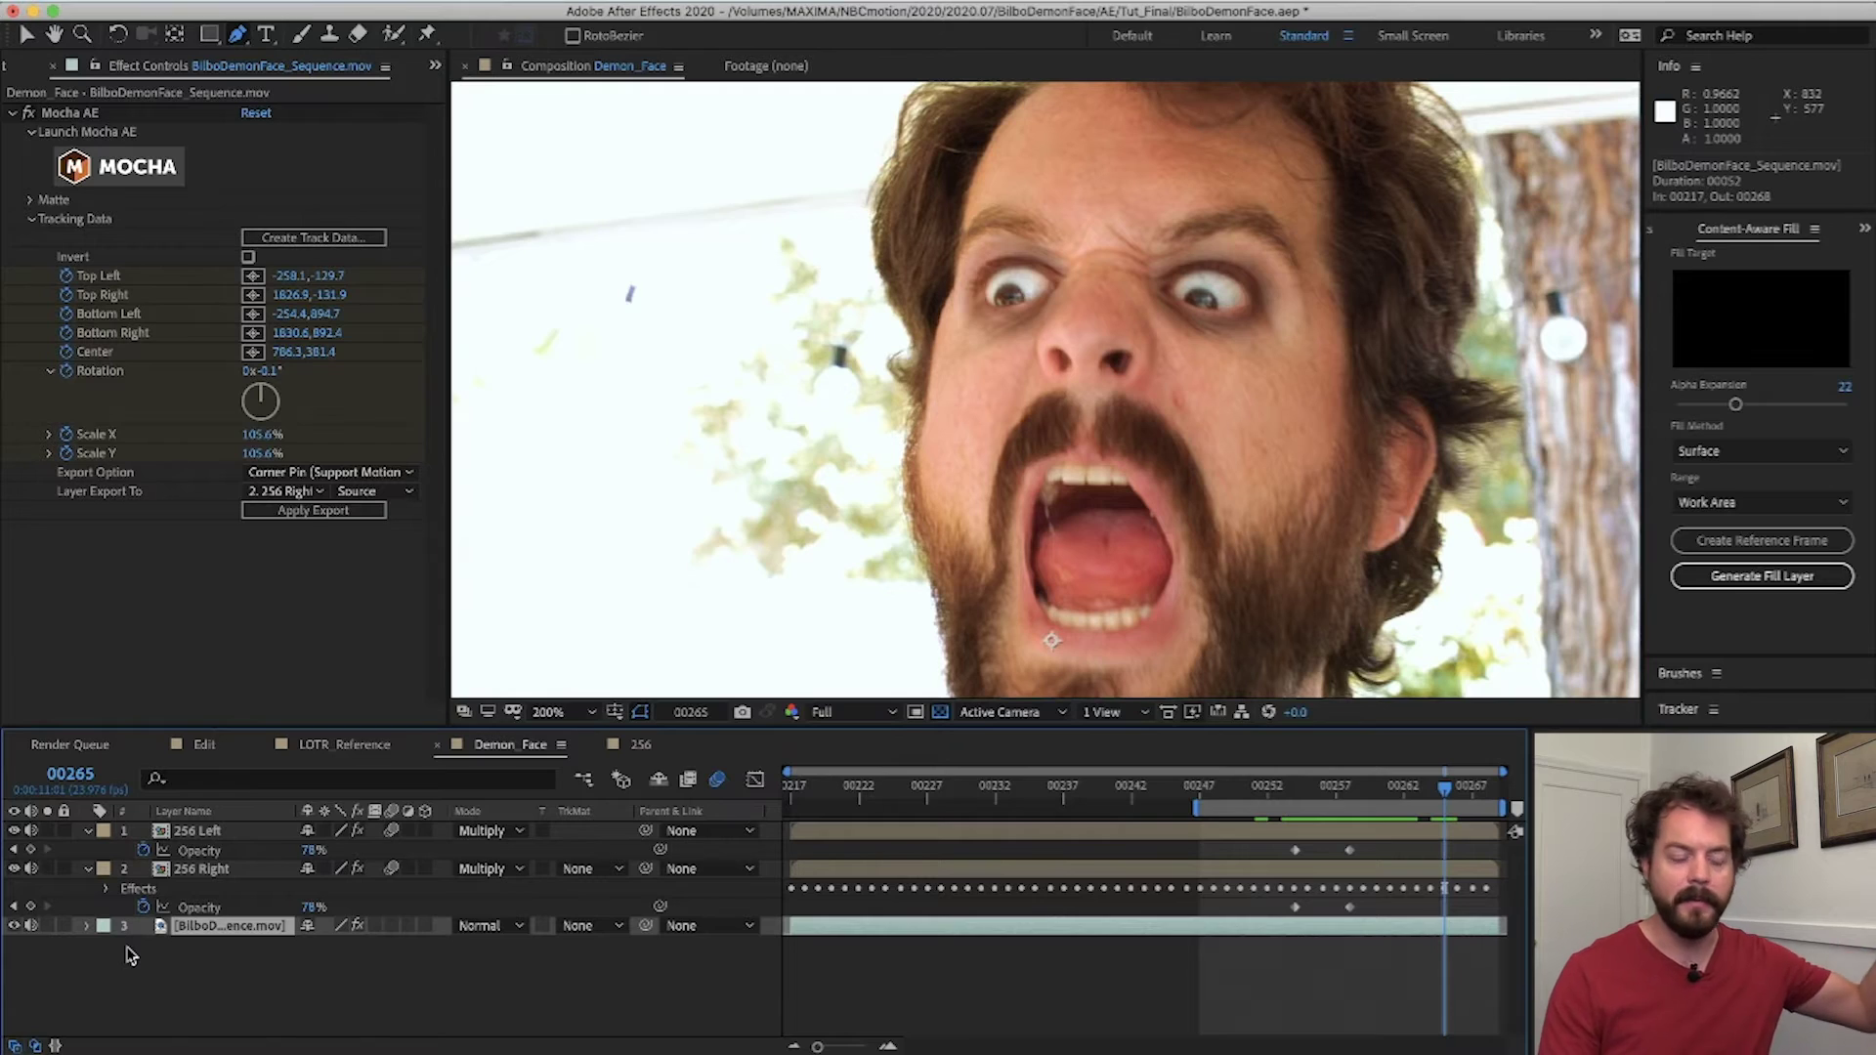
{"action": "left_click", "coordinate": [47, 926]}
{"action": "left_click", "coordinate": [47, 926]}
{"action": "left_click", "coordinate": [47, 926]}
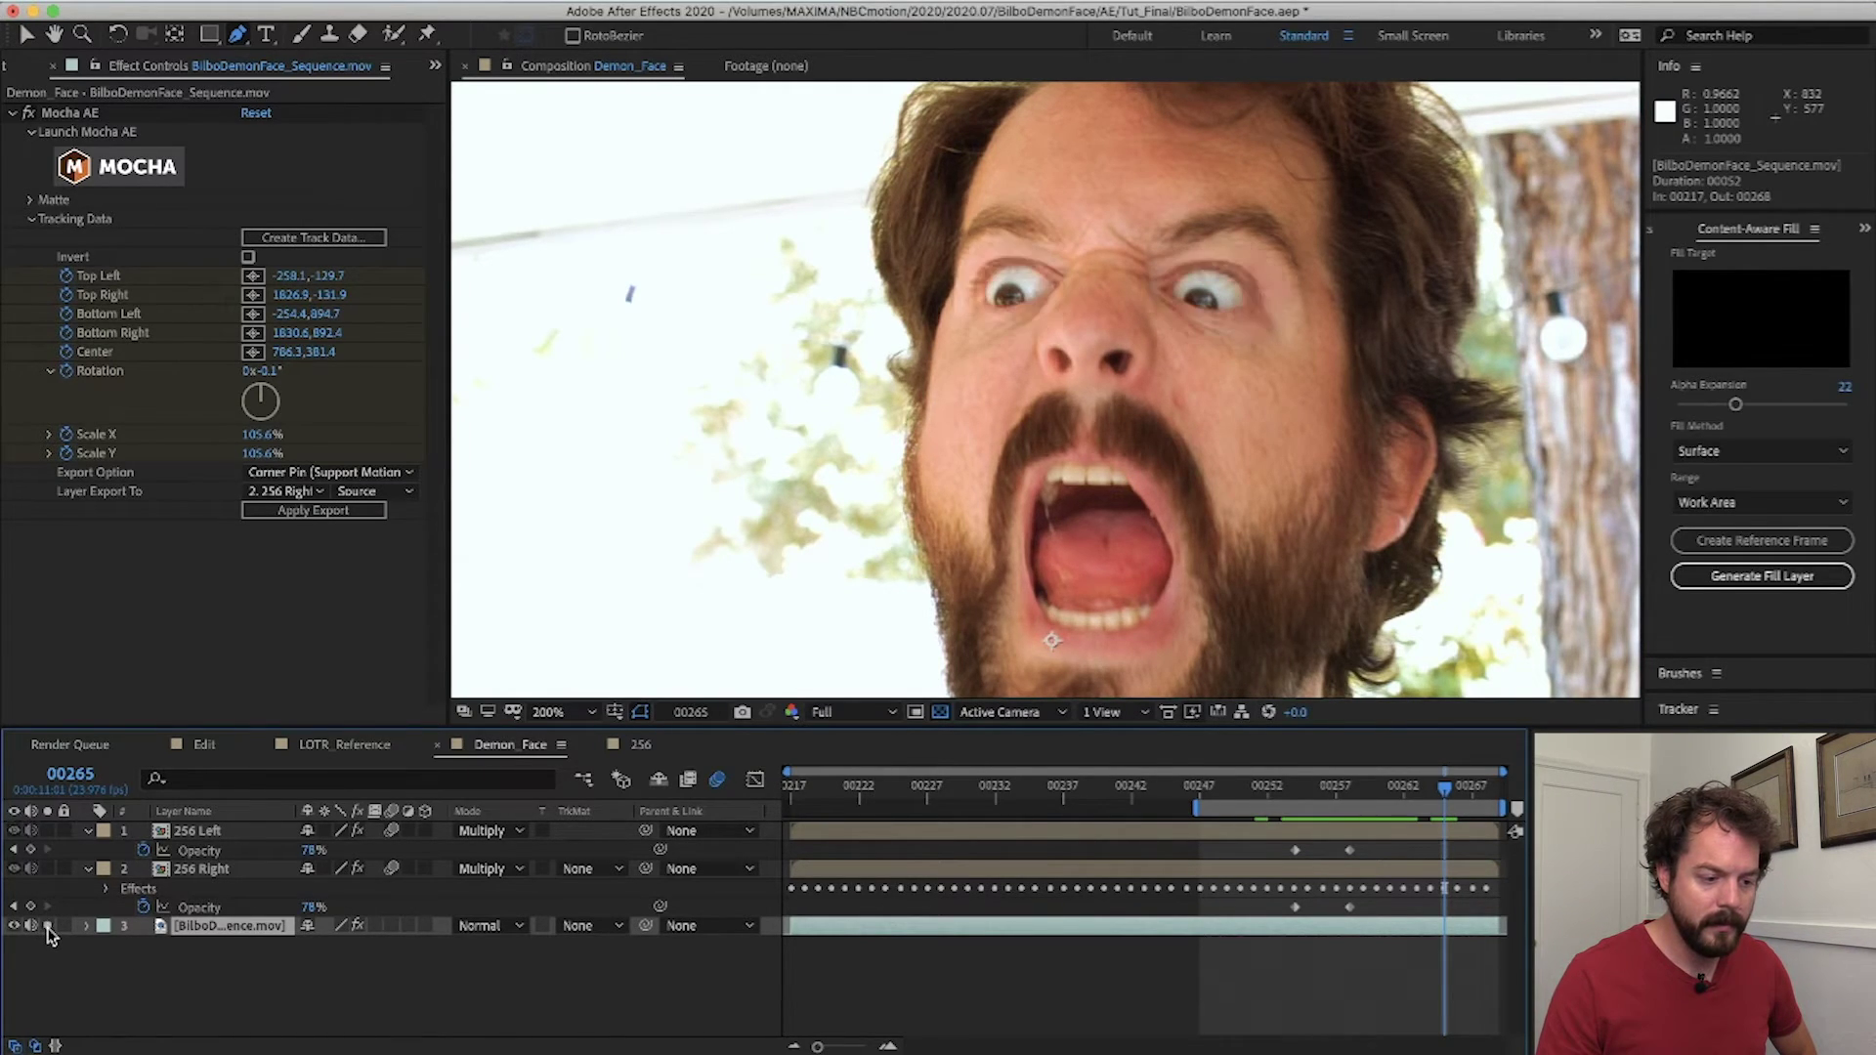
{"action": "left_click", "coordinate": [47, 927]}
{"action": "left_click", "coordinate": [47, 928]}
{"action": "left_click", "coordinate": [47, 928]}
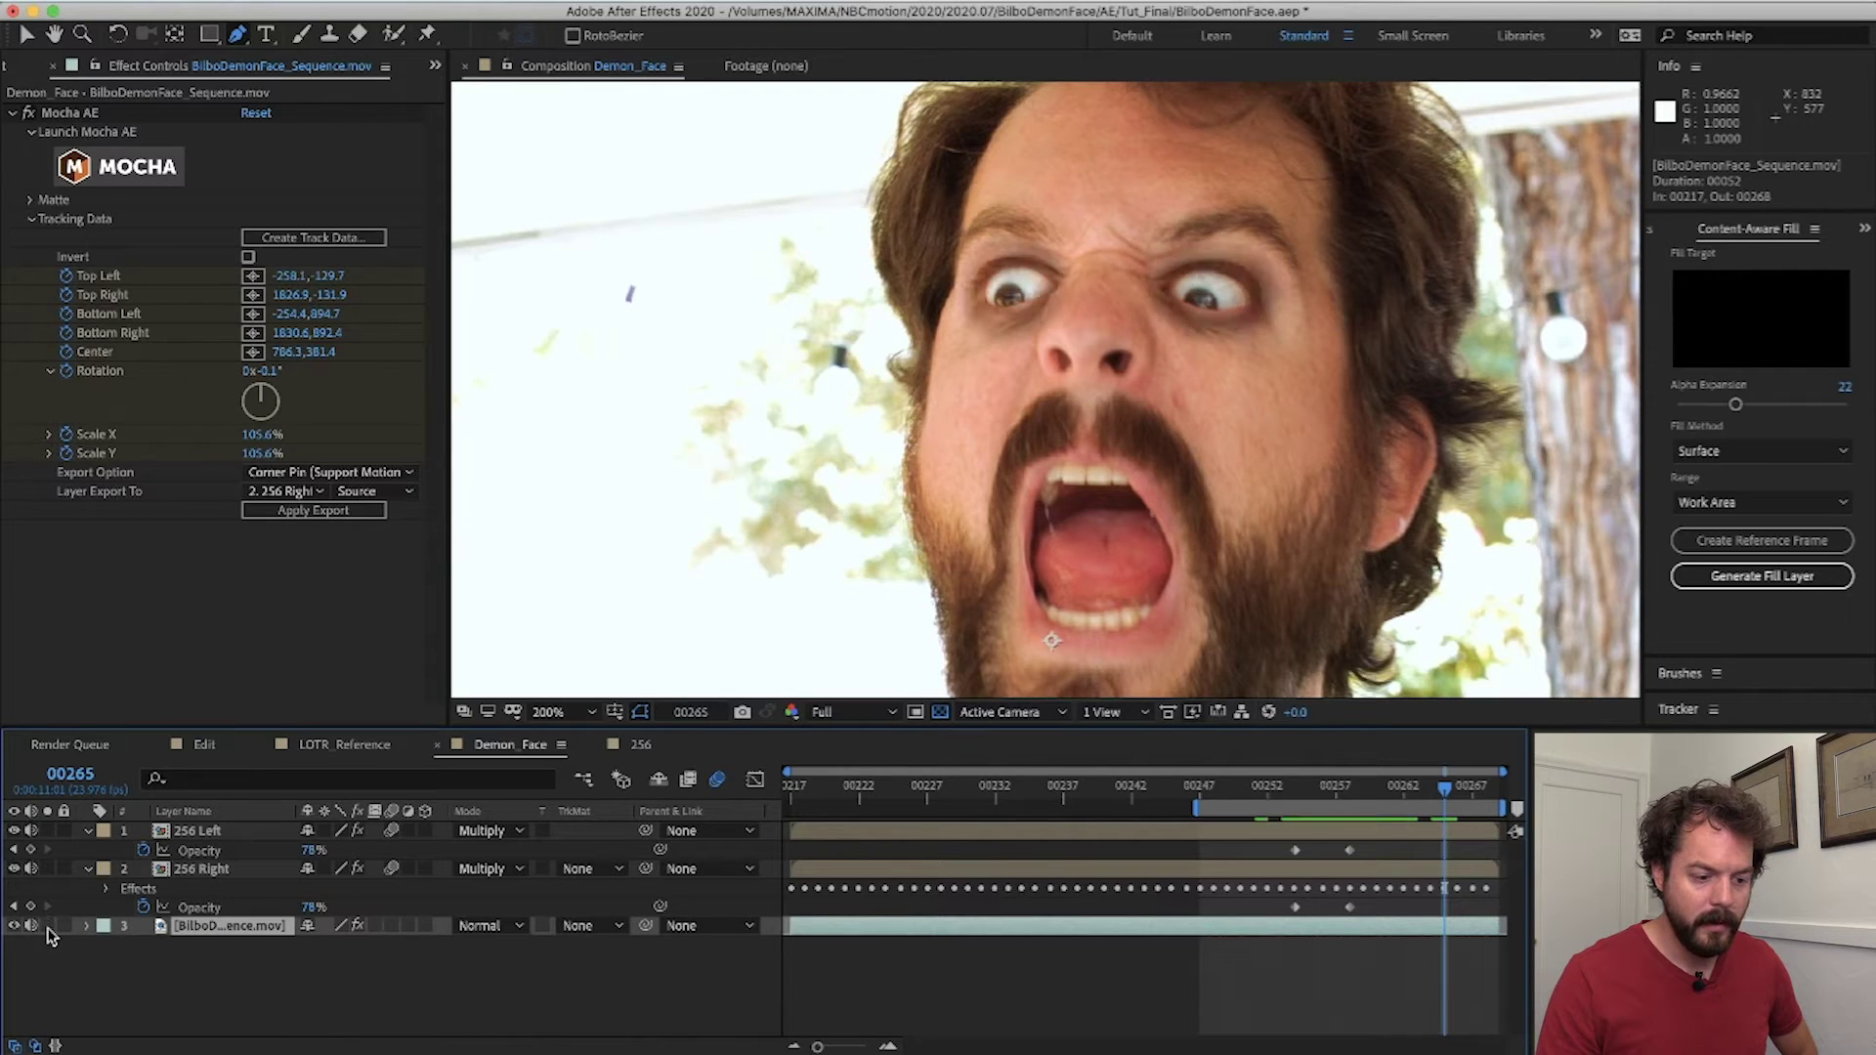
{"action": "left_click", "coordinate": [47, 926]}
{"action": "left_click", "coordinate": [47, 926]}
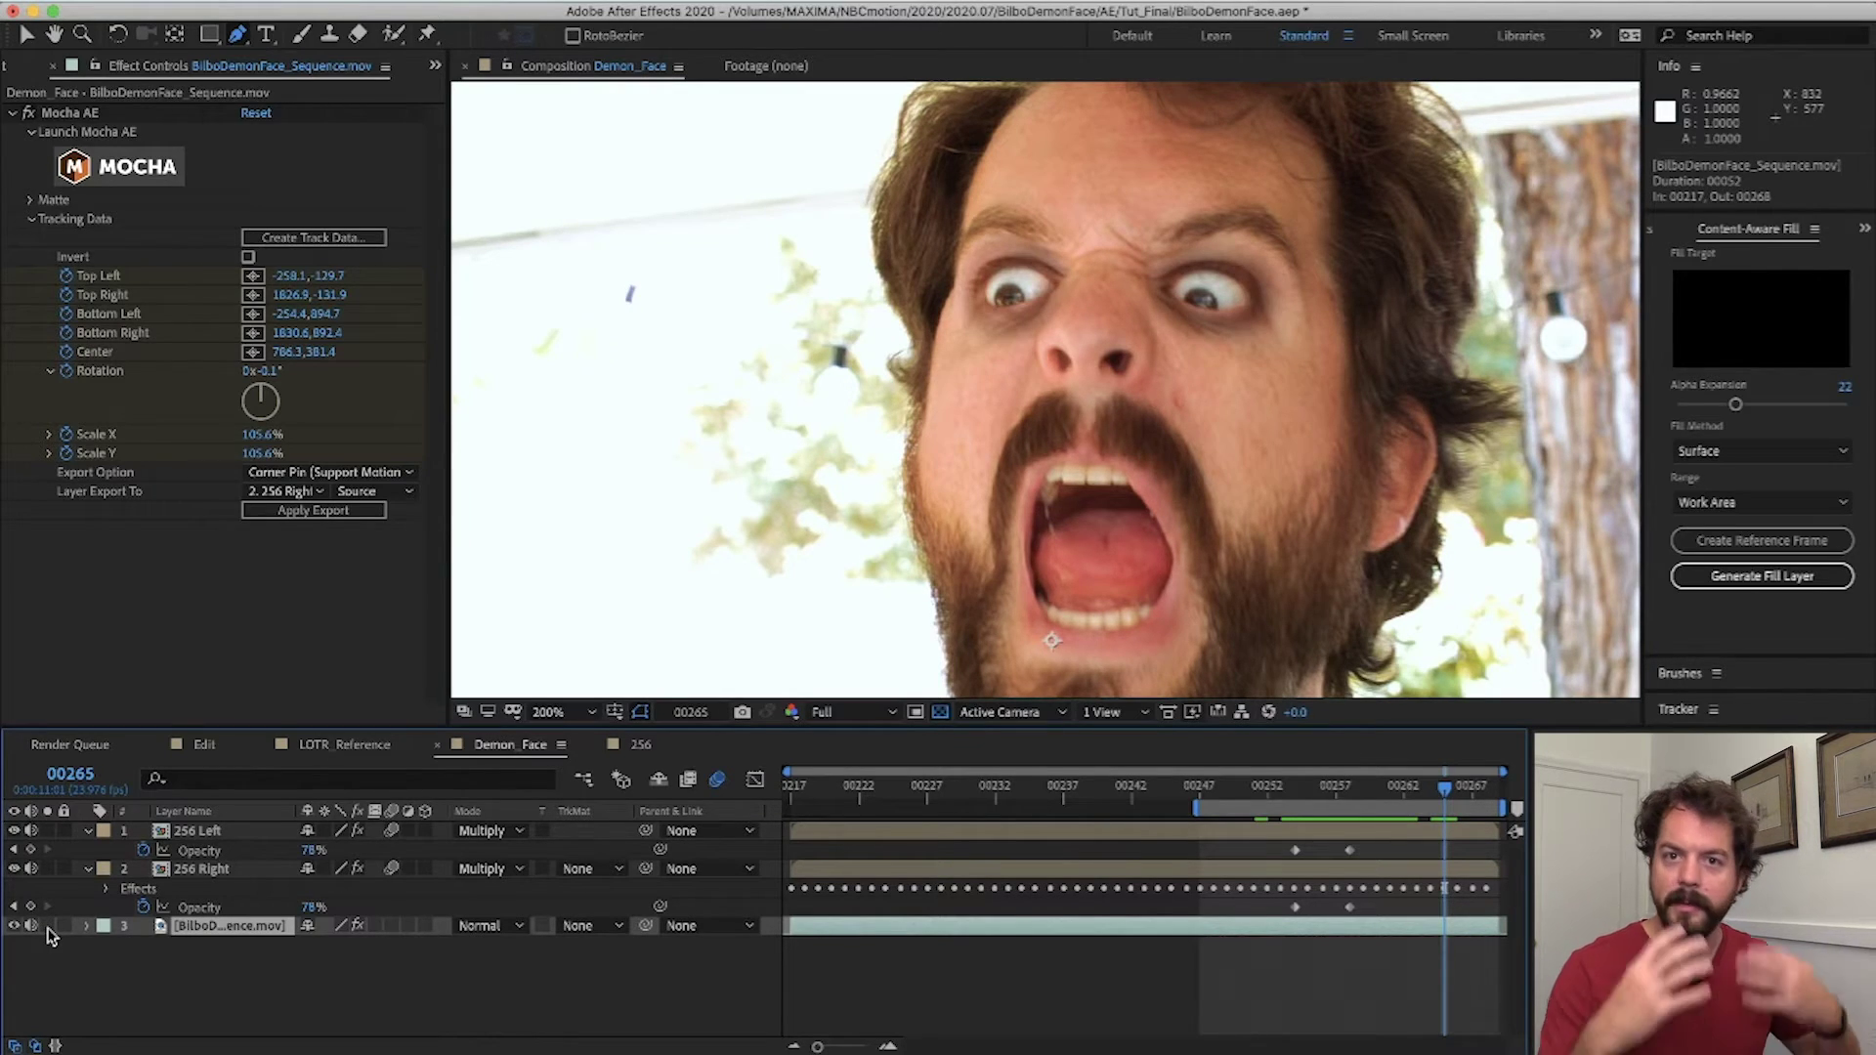
- Extend the work area to start at frame 235 and preview the fade-in of both eye sockets
{"action": "left_click", "coordinate": [1216, 799]}
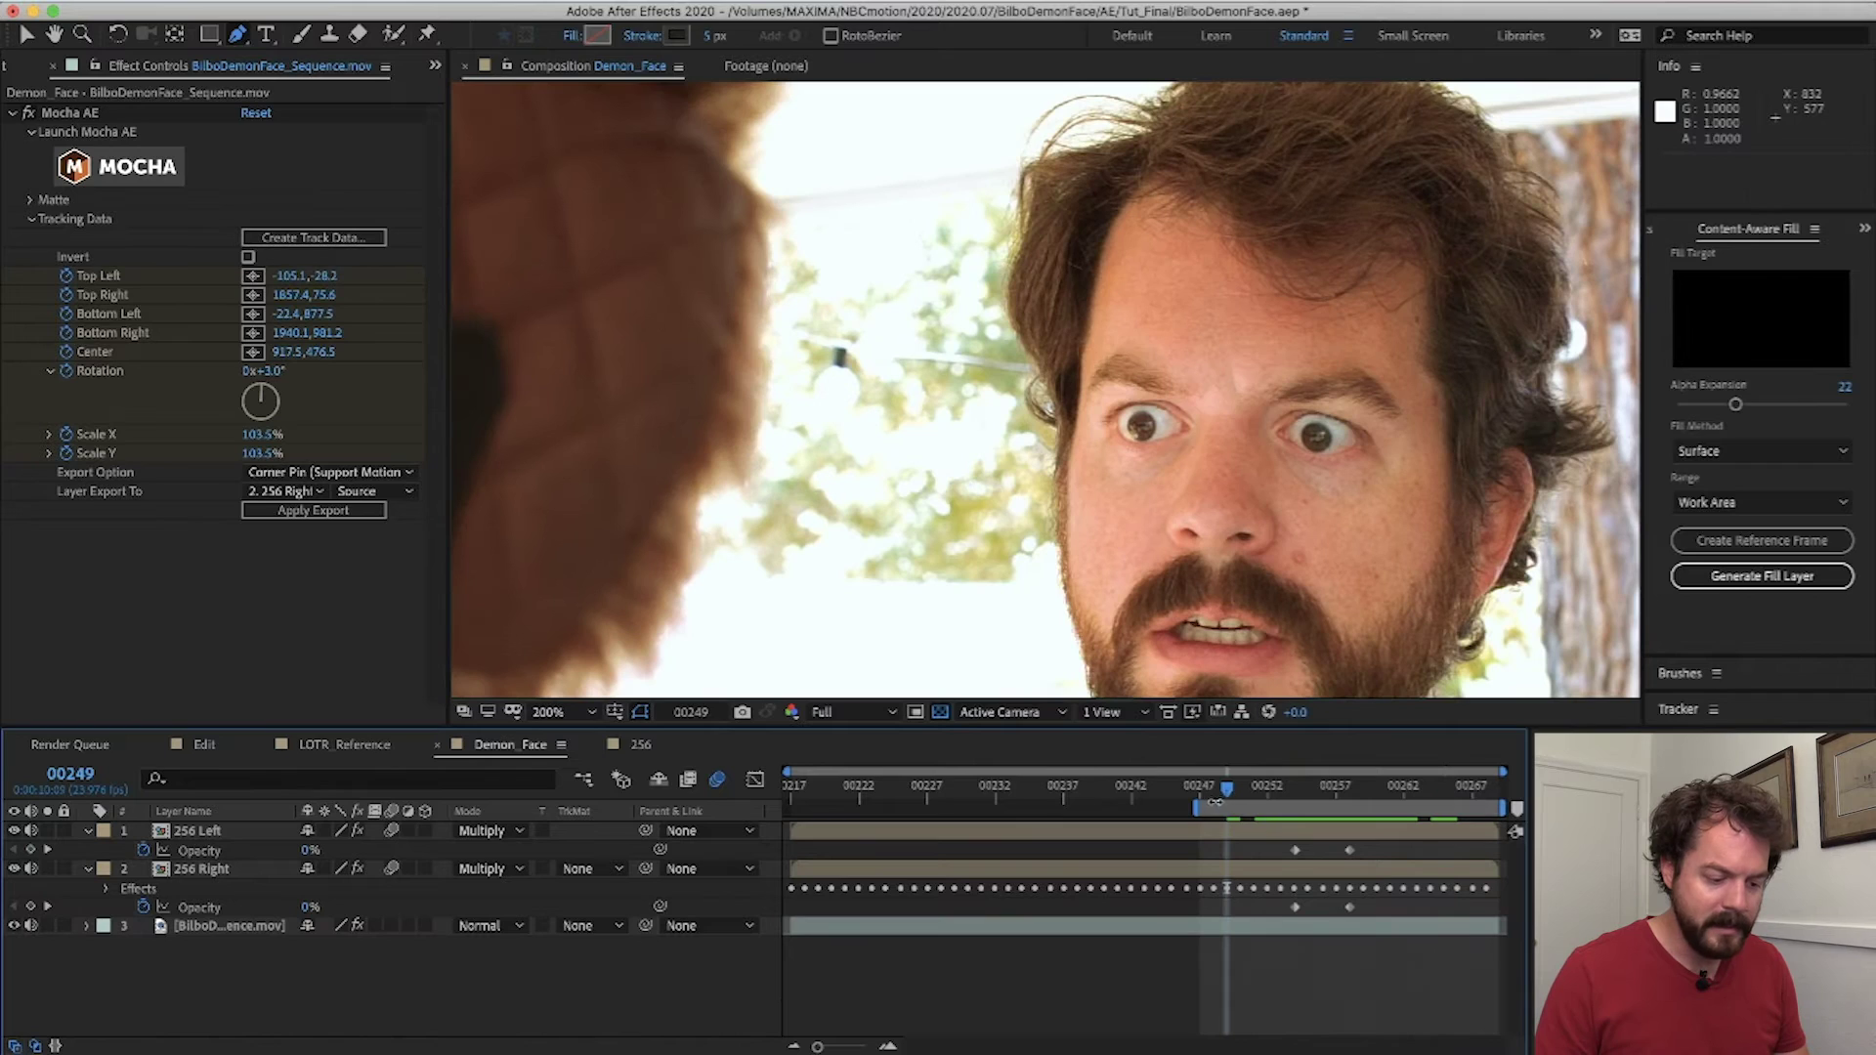
{"action": "left_click_drag", "start_coordinate": [1185, 810], "coordinate": [1033, 810]}
{"action": "key", "text": "space"}
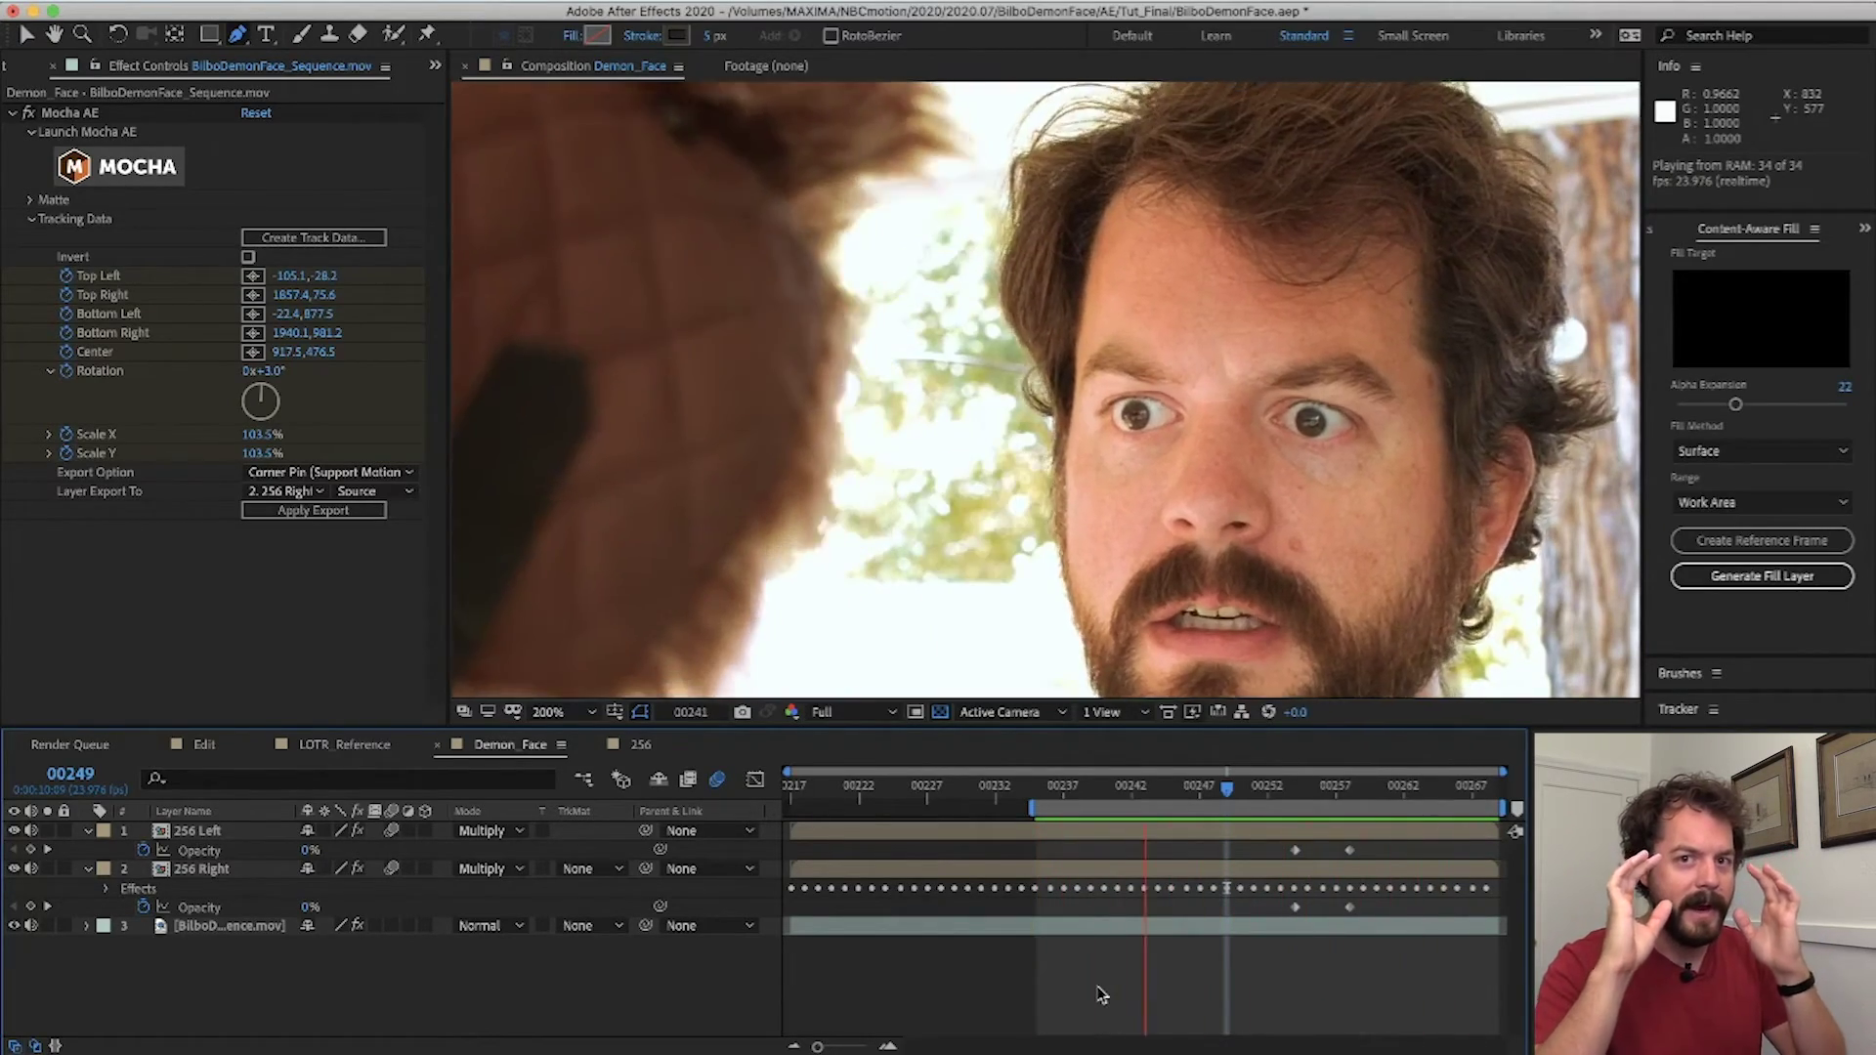
{"action": "key", "text": "space"}
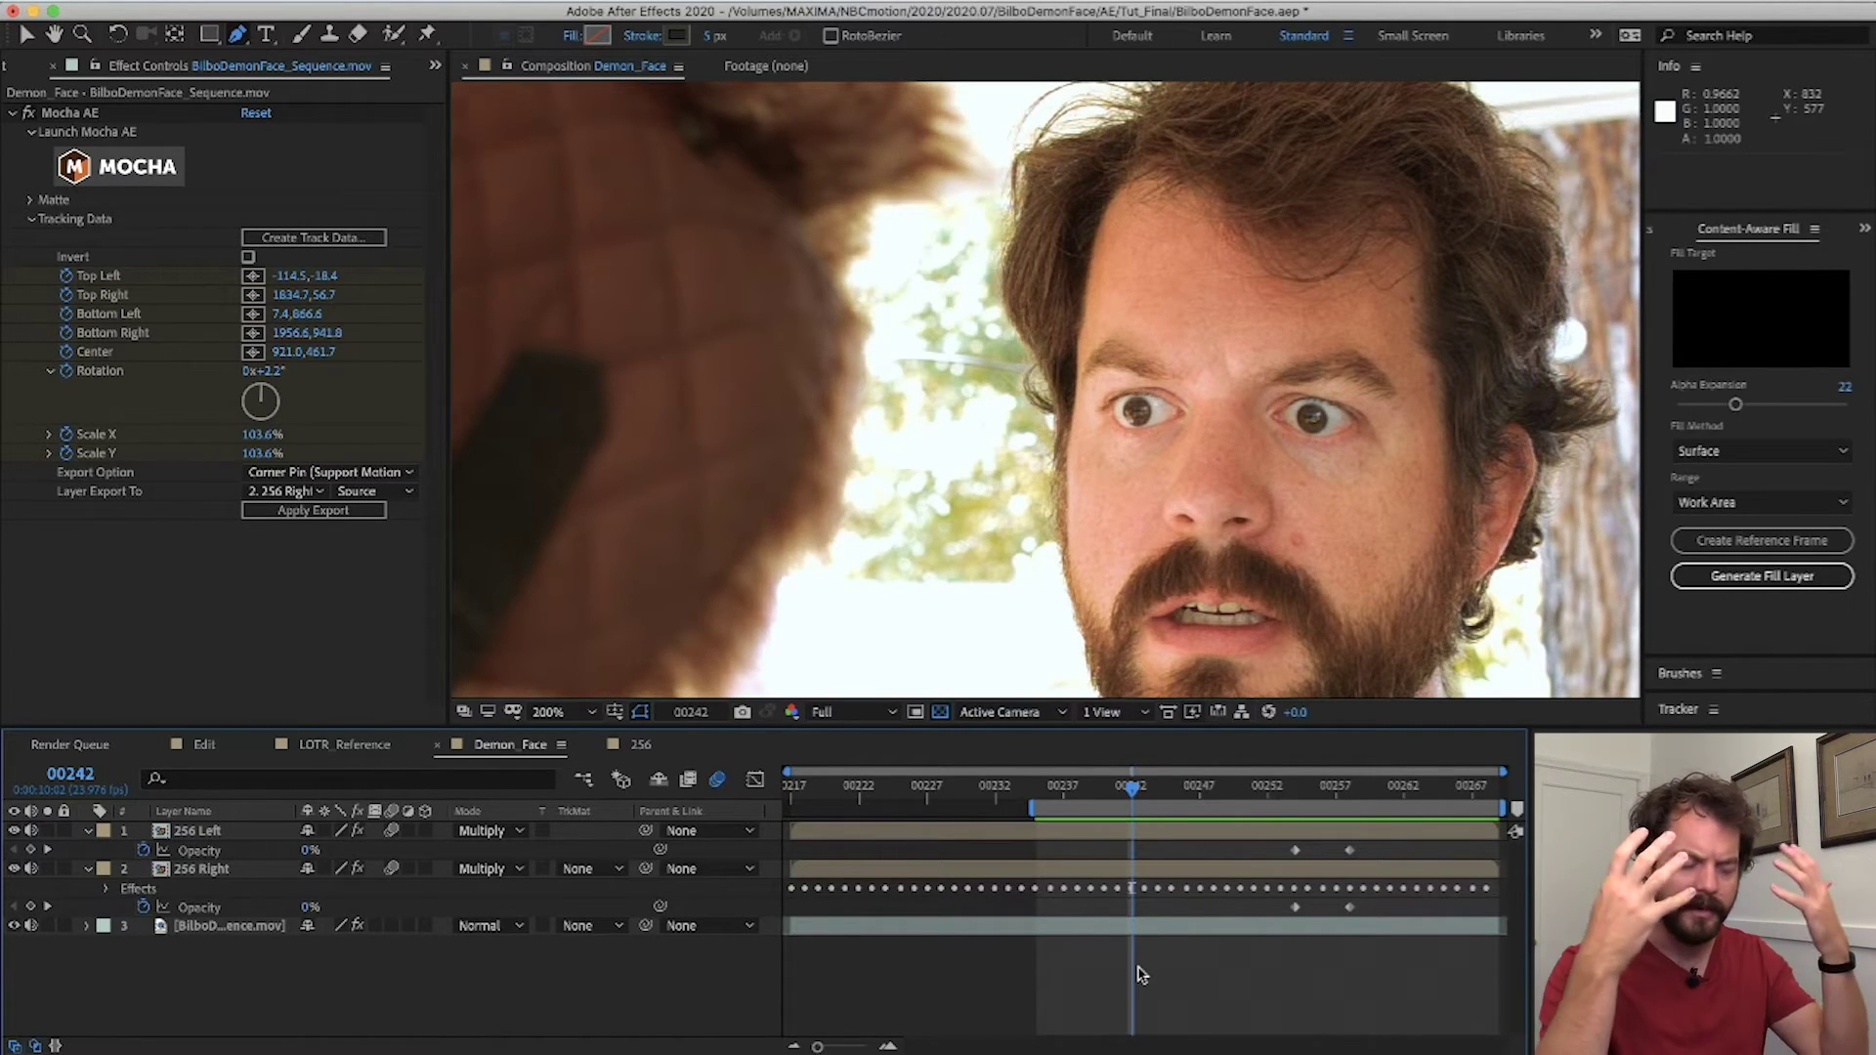
- Examine the mouth at frame 244, both close up and in the full shot
{"action": "key", "text": "Page_Down"}
{"action": "key", "text": "Page_Down"}
{"action": "key", "text": "period"}
{"action": "left_click_drag", "start_coordinate": [1179, 504], "coordinate": [992, 361]}
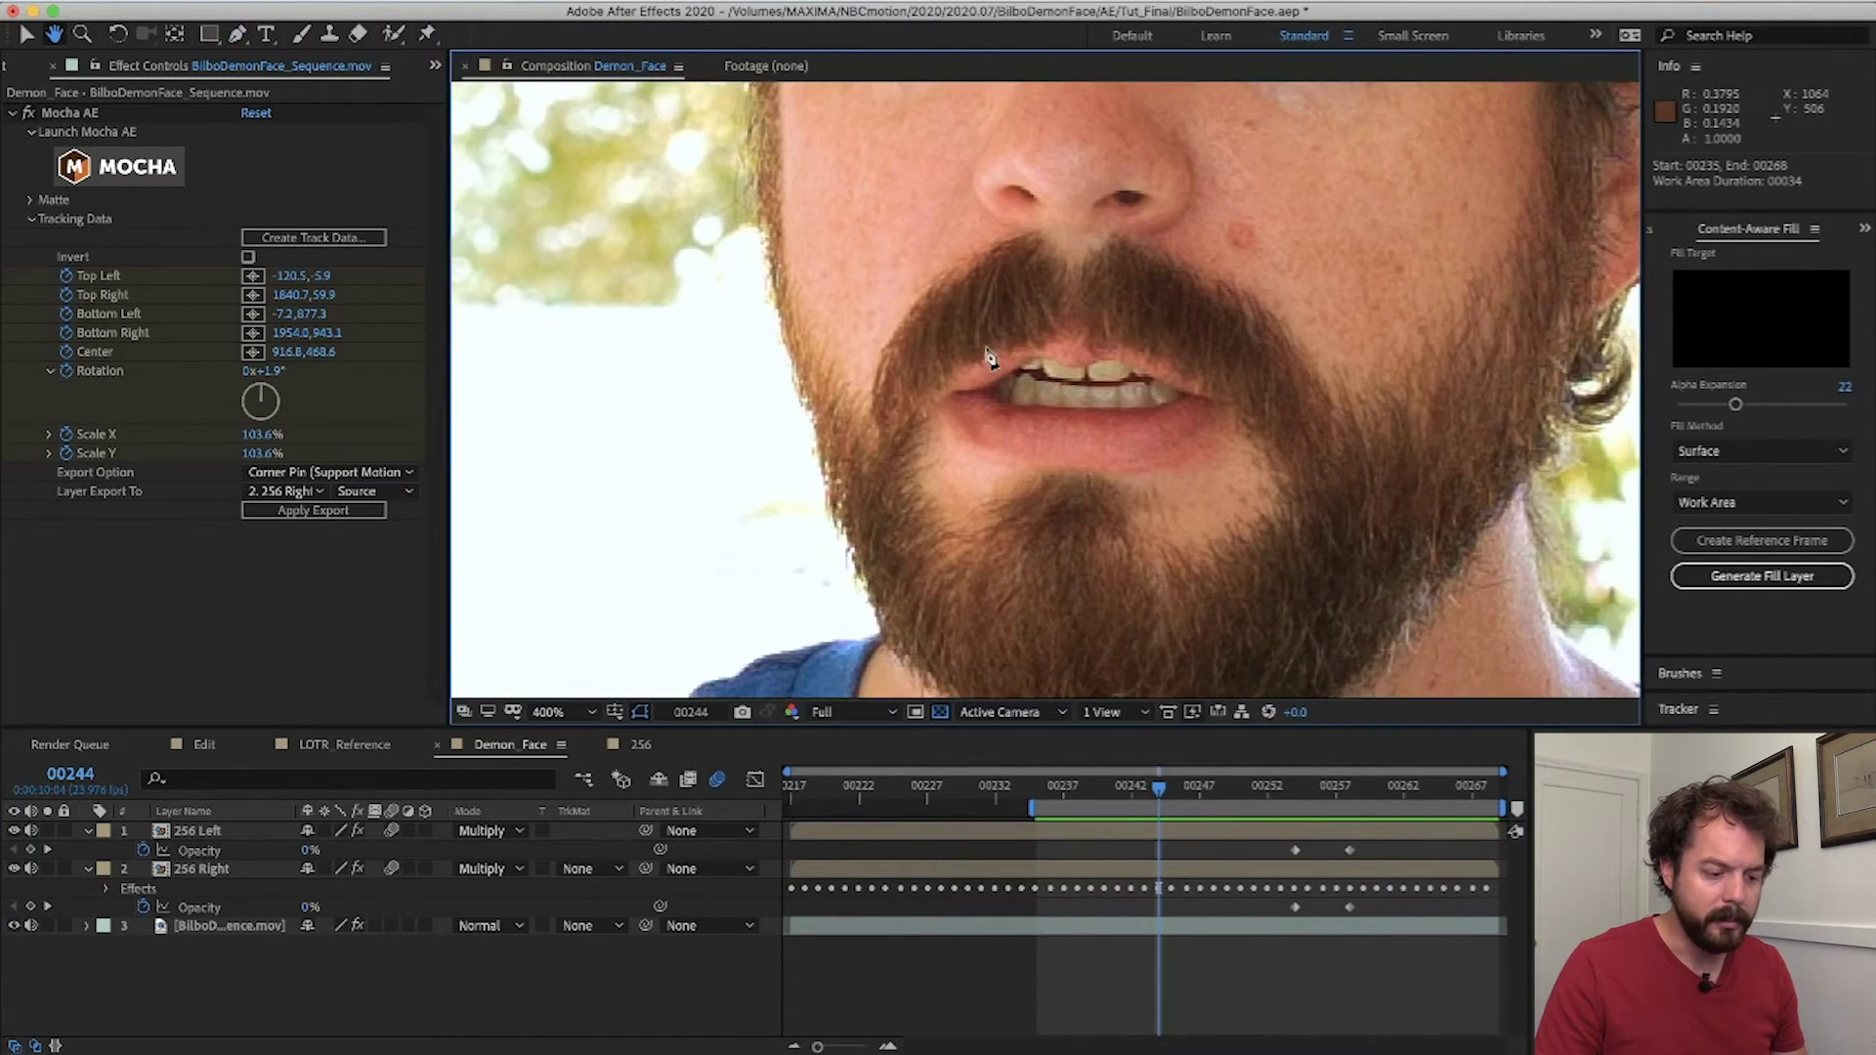
{"action": "key", "text": "comma"}
{"action": "key", "text": "comma"}
{"action": "left_click_drag", "start_coordinate": [1161, 498], "coordinate": [1178, 559]}
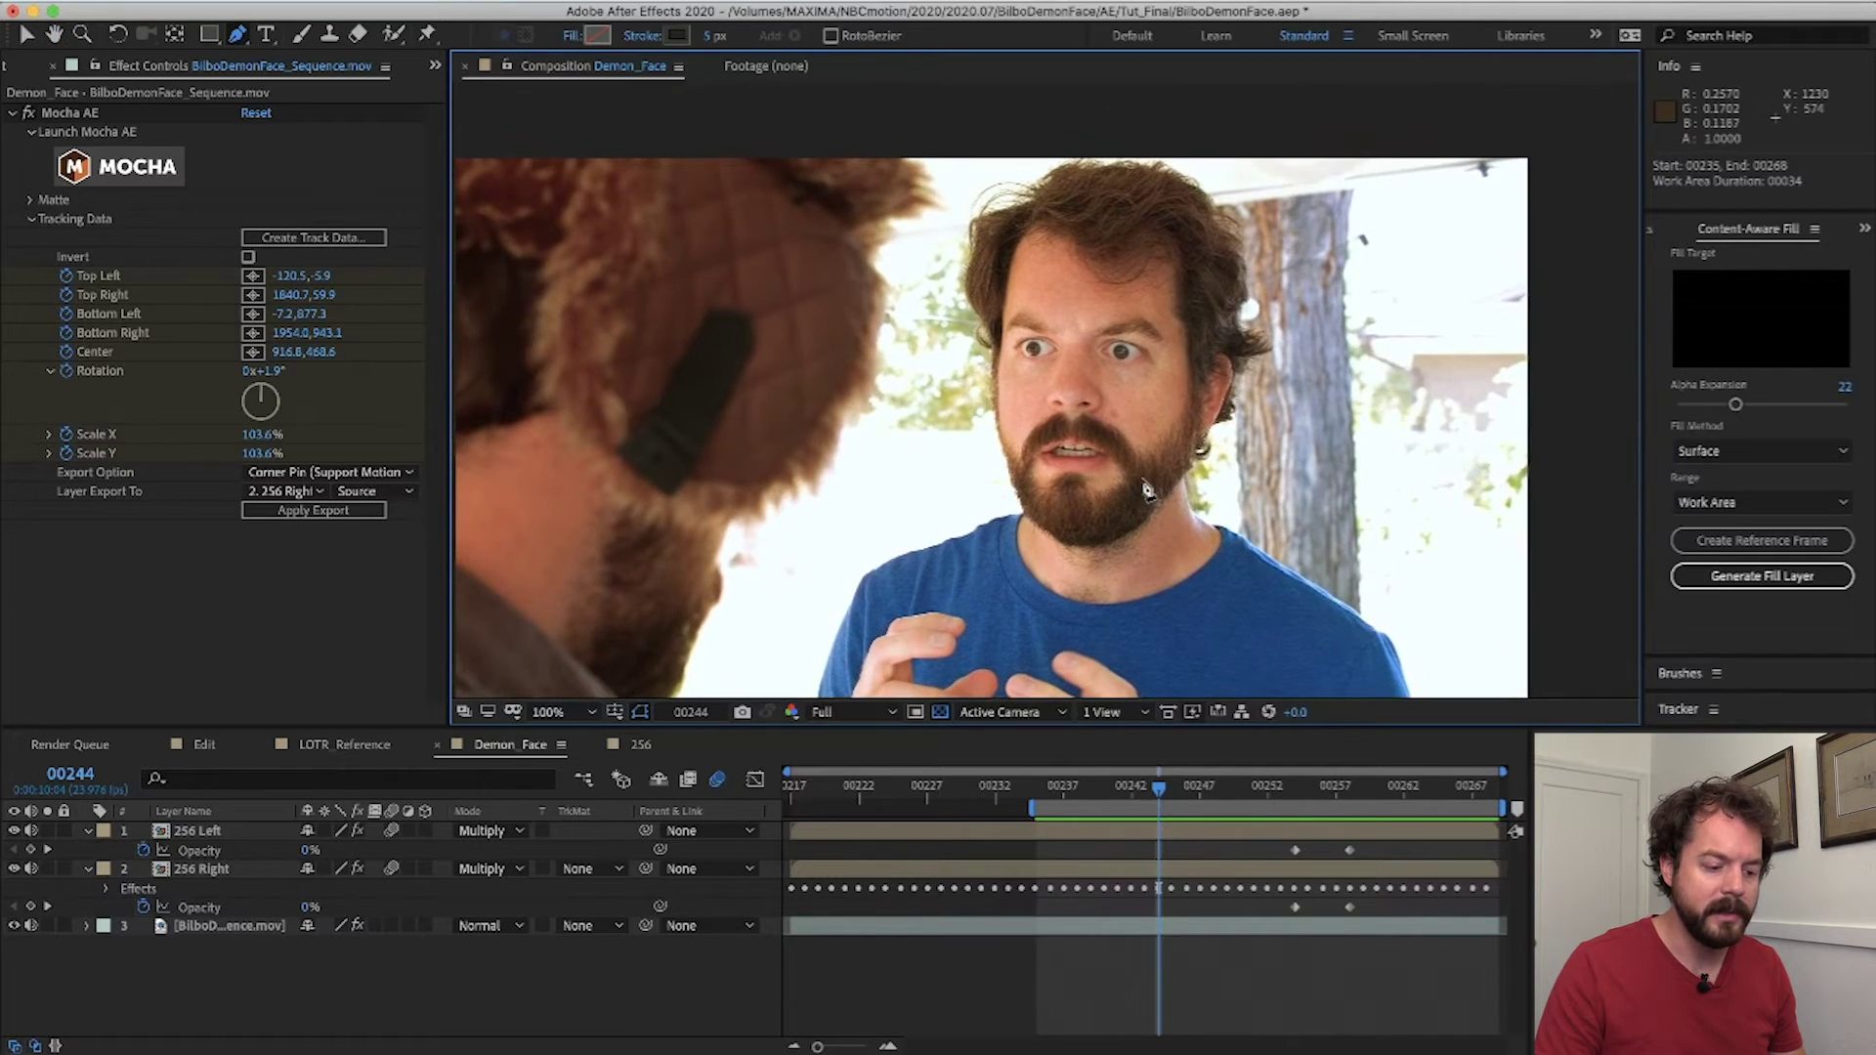
{"action": "key", "text": "period"}
- Scrub back through the LOTR_Reference composition to study how Bilbo's mouth changes
{"action": "left_click", "coordinate": [362, 750]}
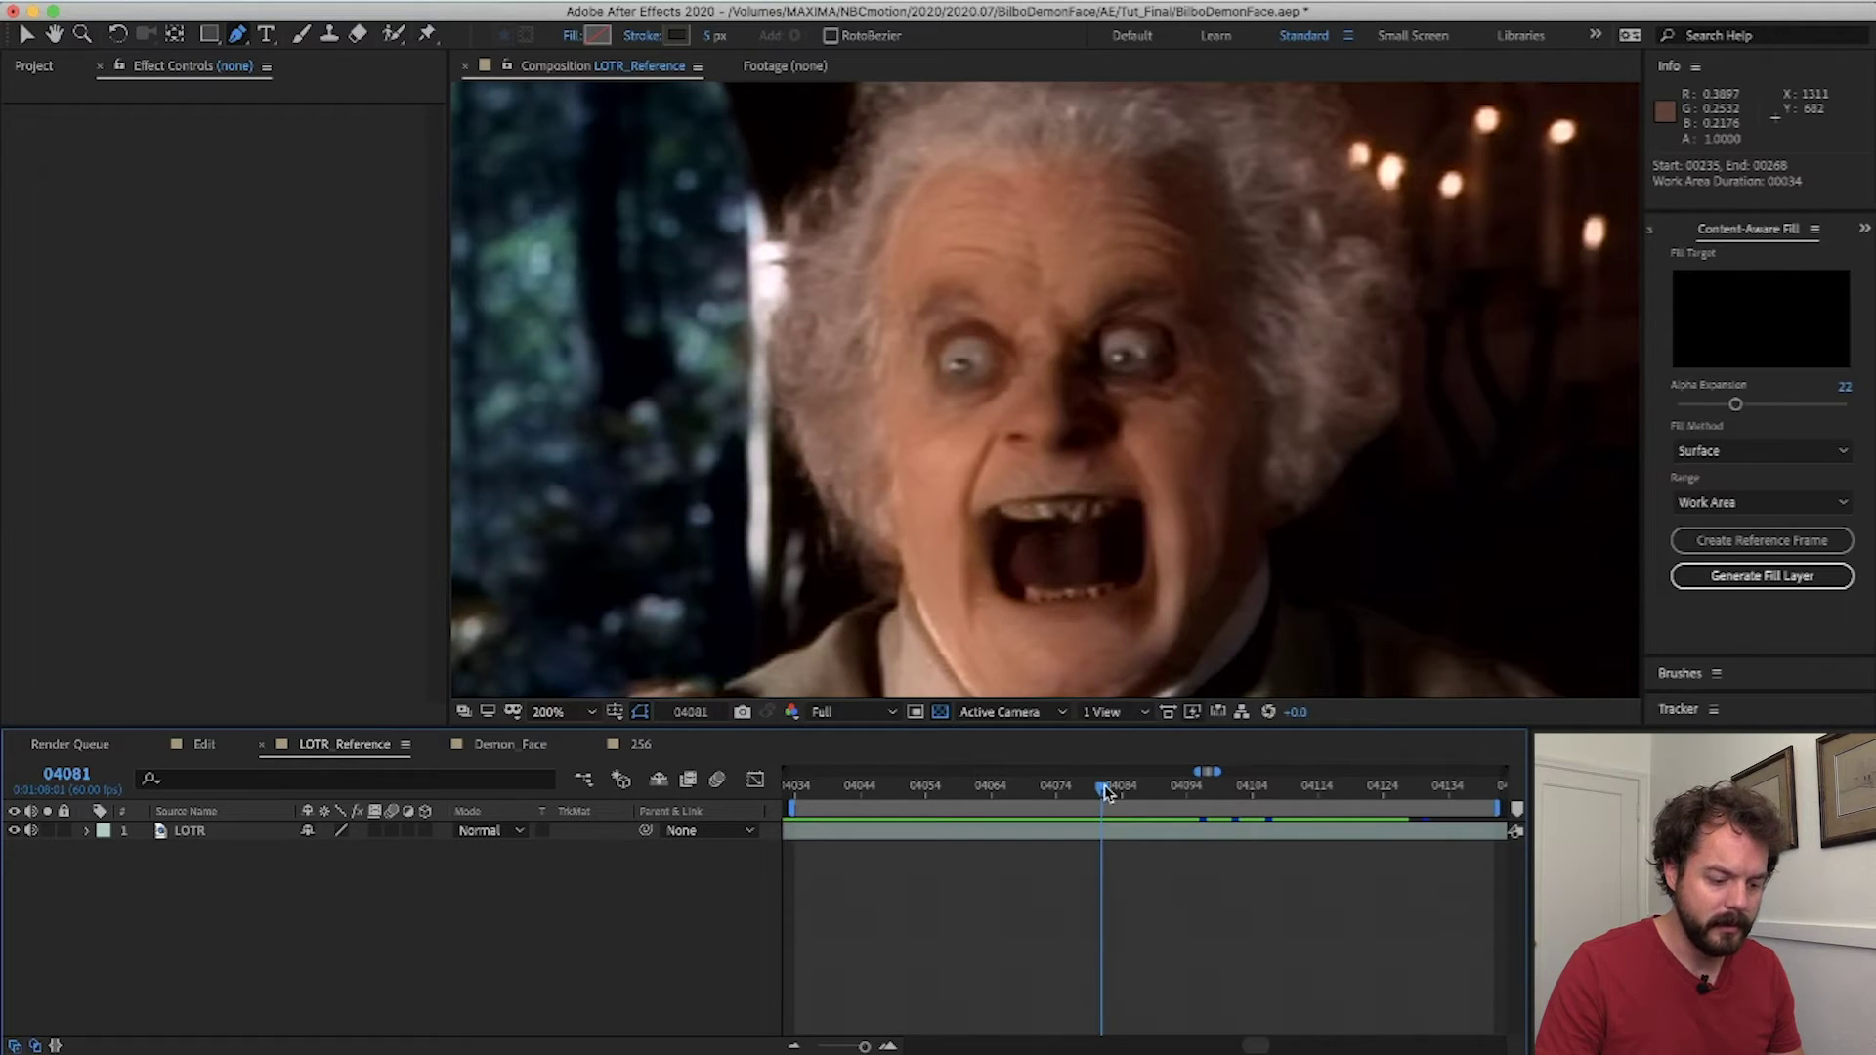
{"action": "left_click_drag", "start_coordinate": [1105, 792], "coordinate": [967, 794]}
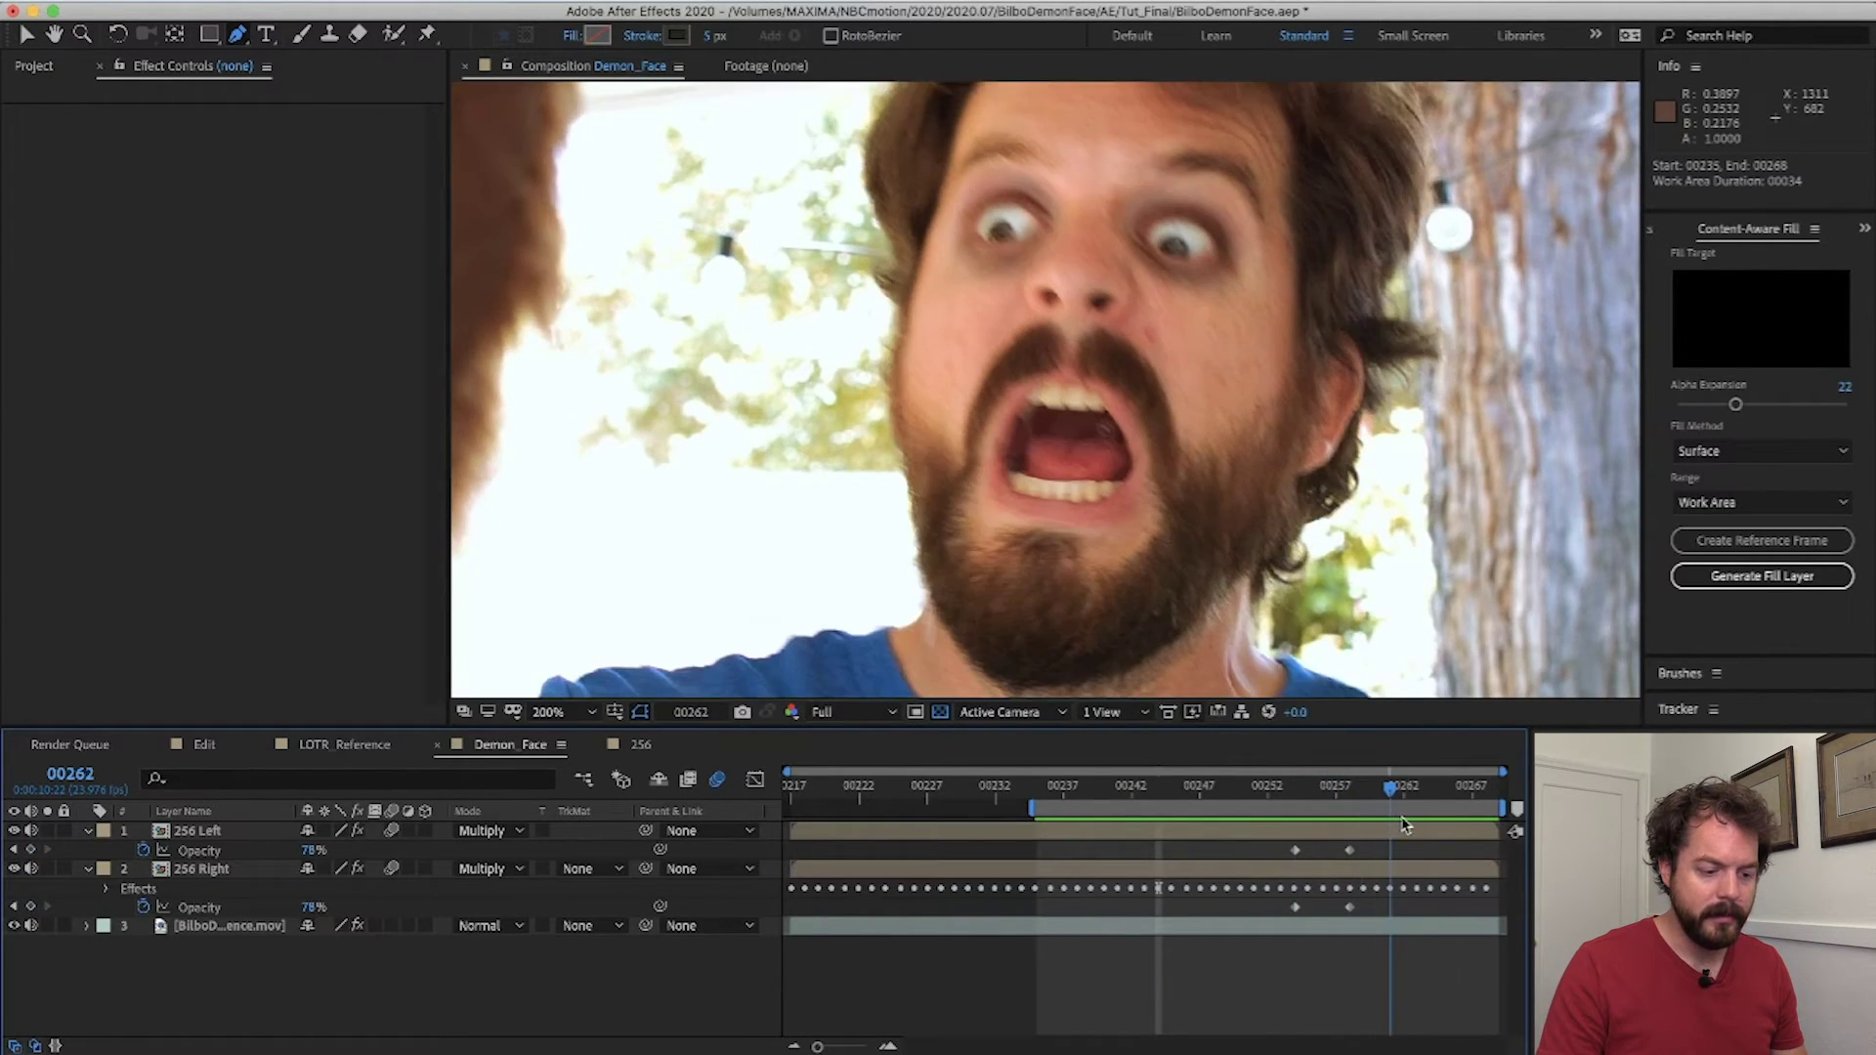
- Add a null object to the Demon_Face composition at frame 268 and name it mouf
{"action": "left_click_drag", "start_coordinate": [1400, 818], "coordinate": [1513, 819]}
{"action": "left_click", "coordinate": [403, 3]}
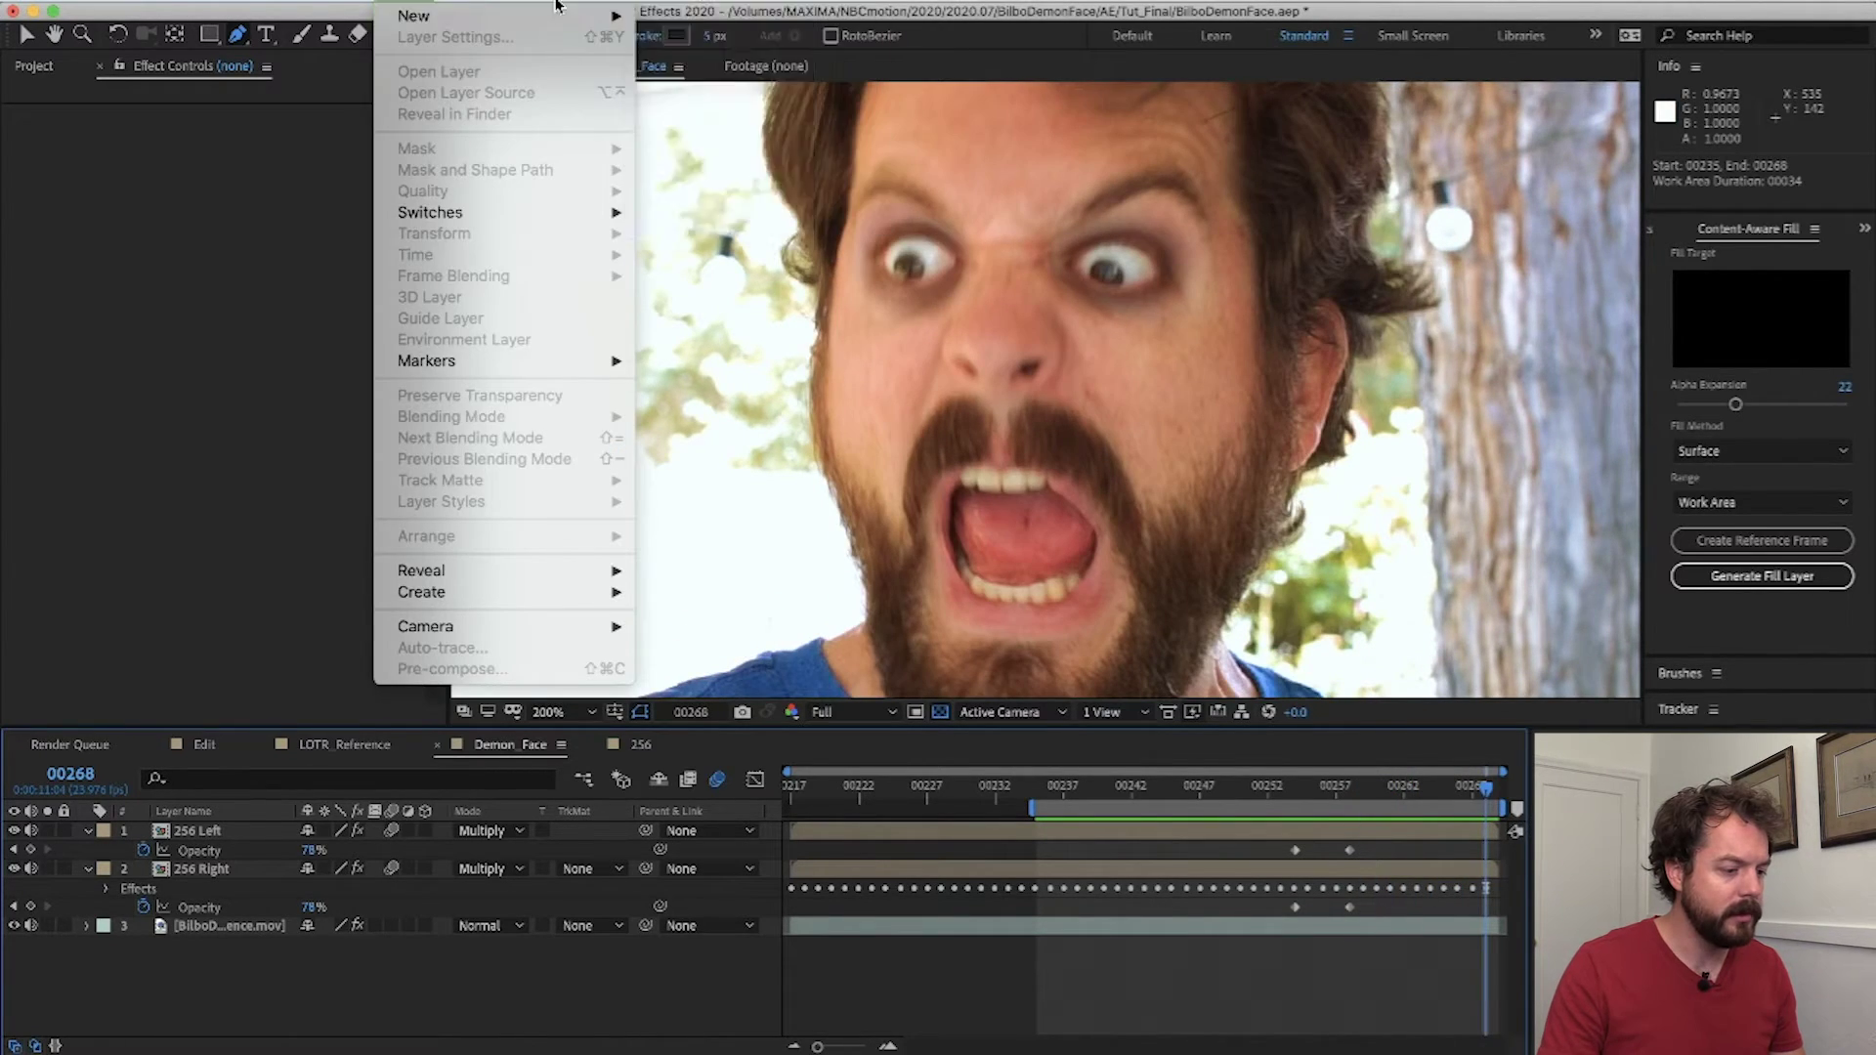
{"action": "mouse_move", "coordinate": [547, 15]}
{"action": "left_click", "coordinate": [754, 107]}
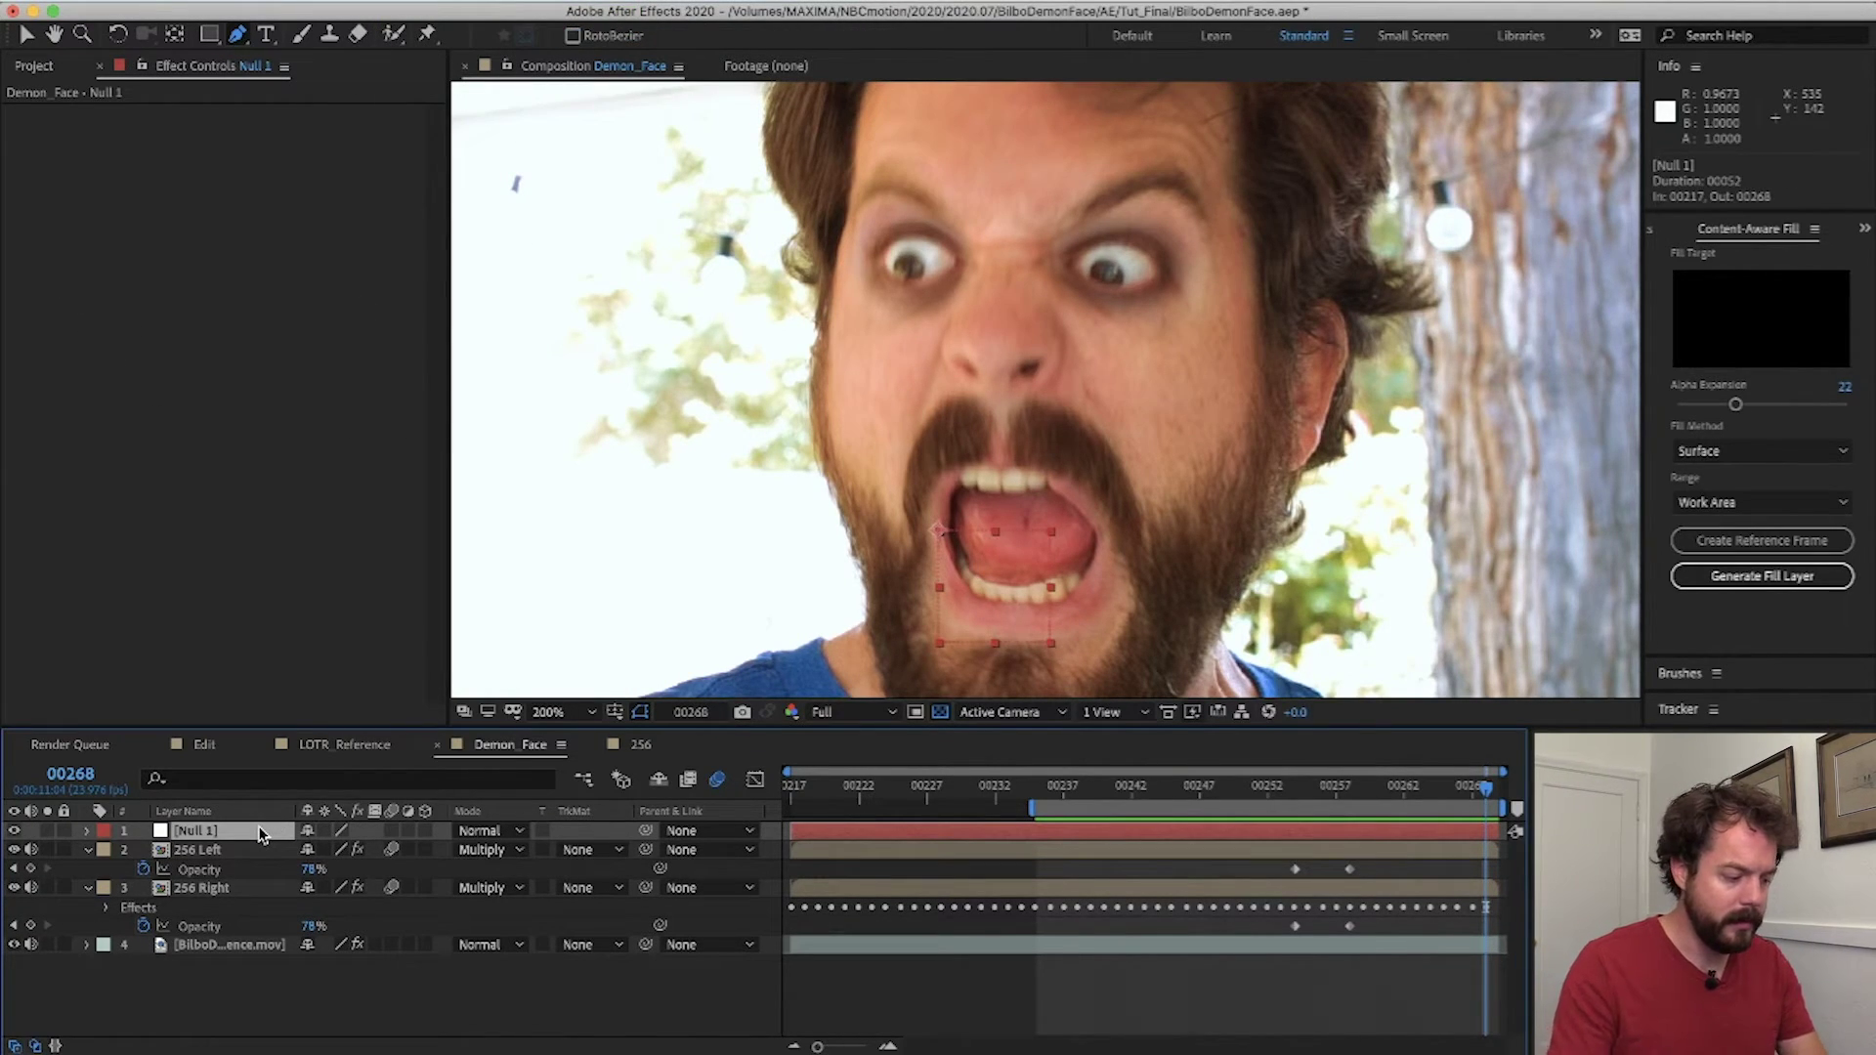
{"action": "key", "text": "Return"}
{"action": "type", "text": "mouf"}
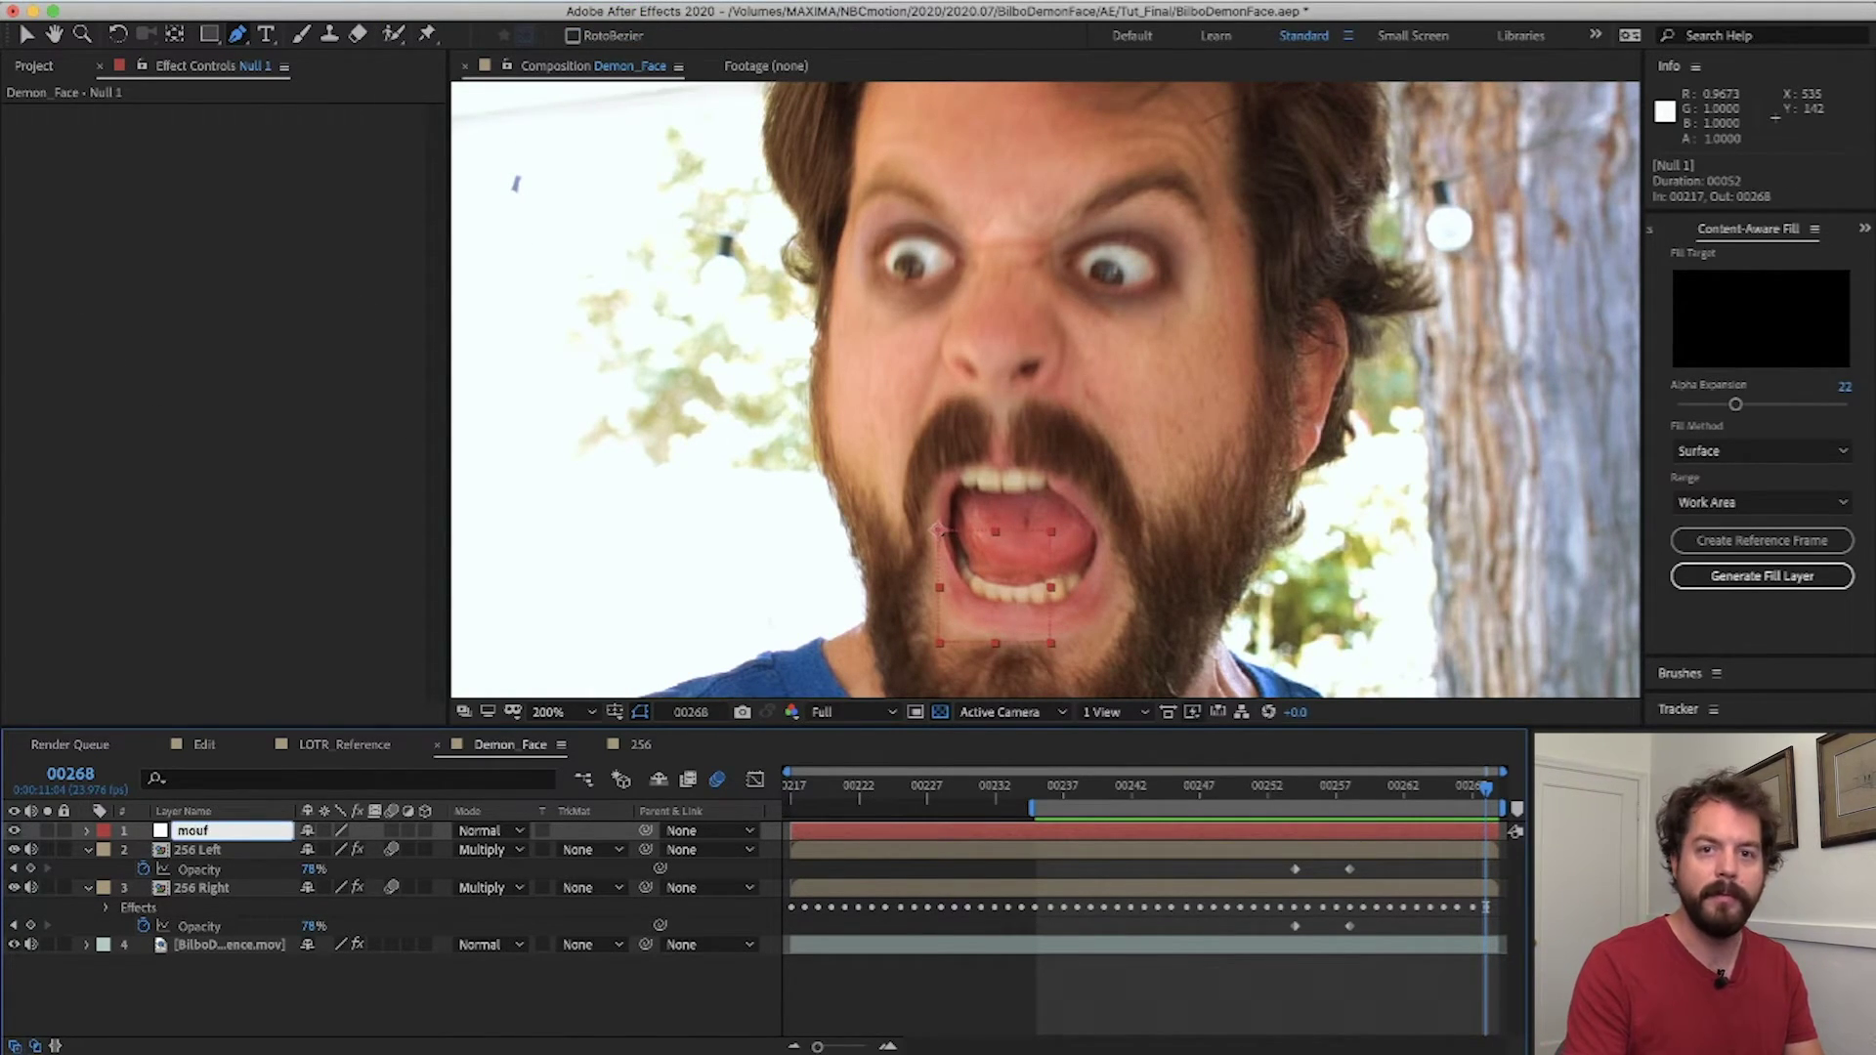
{"action": "key", "text": "Return"}
- Move the mouf null to the center of the open mouth at frame 268 and keyframe its Position there
{"action": "key", "text": "v"}
{"action": "left_click_drag", "start_coordinate": [999, 572], "coordinate": [1074, 580]}
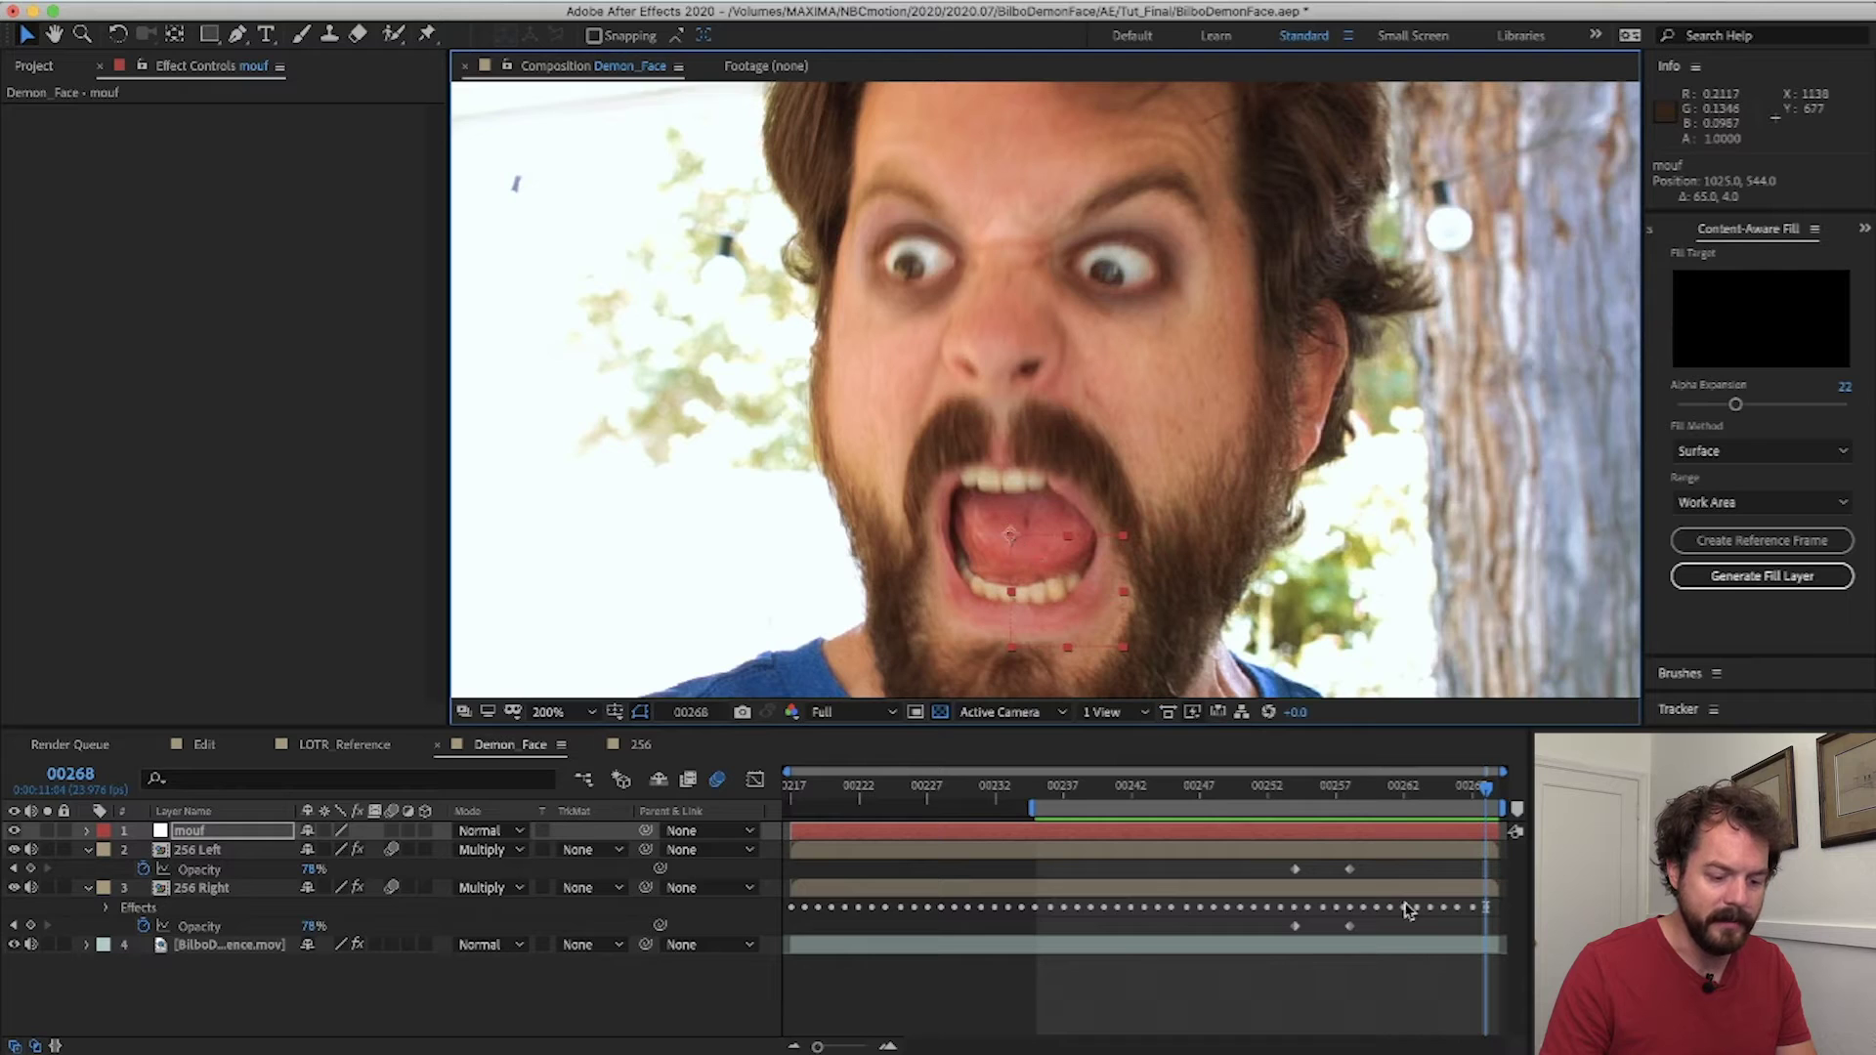
{"action": "key", "text": "p"}
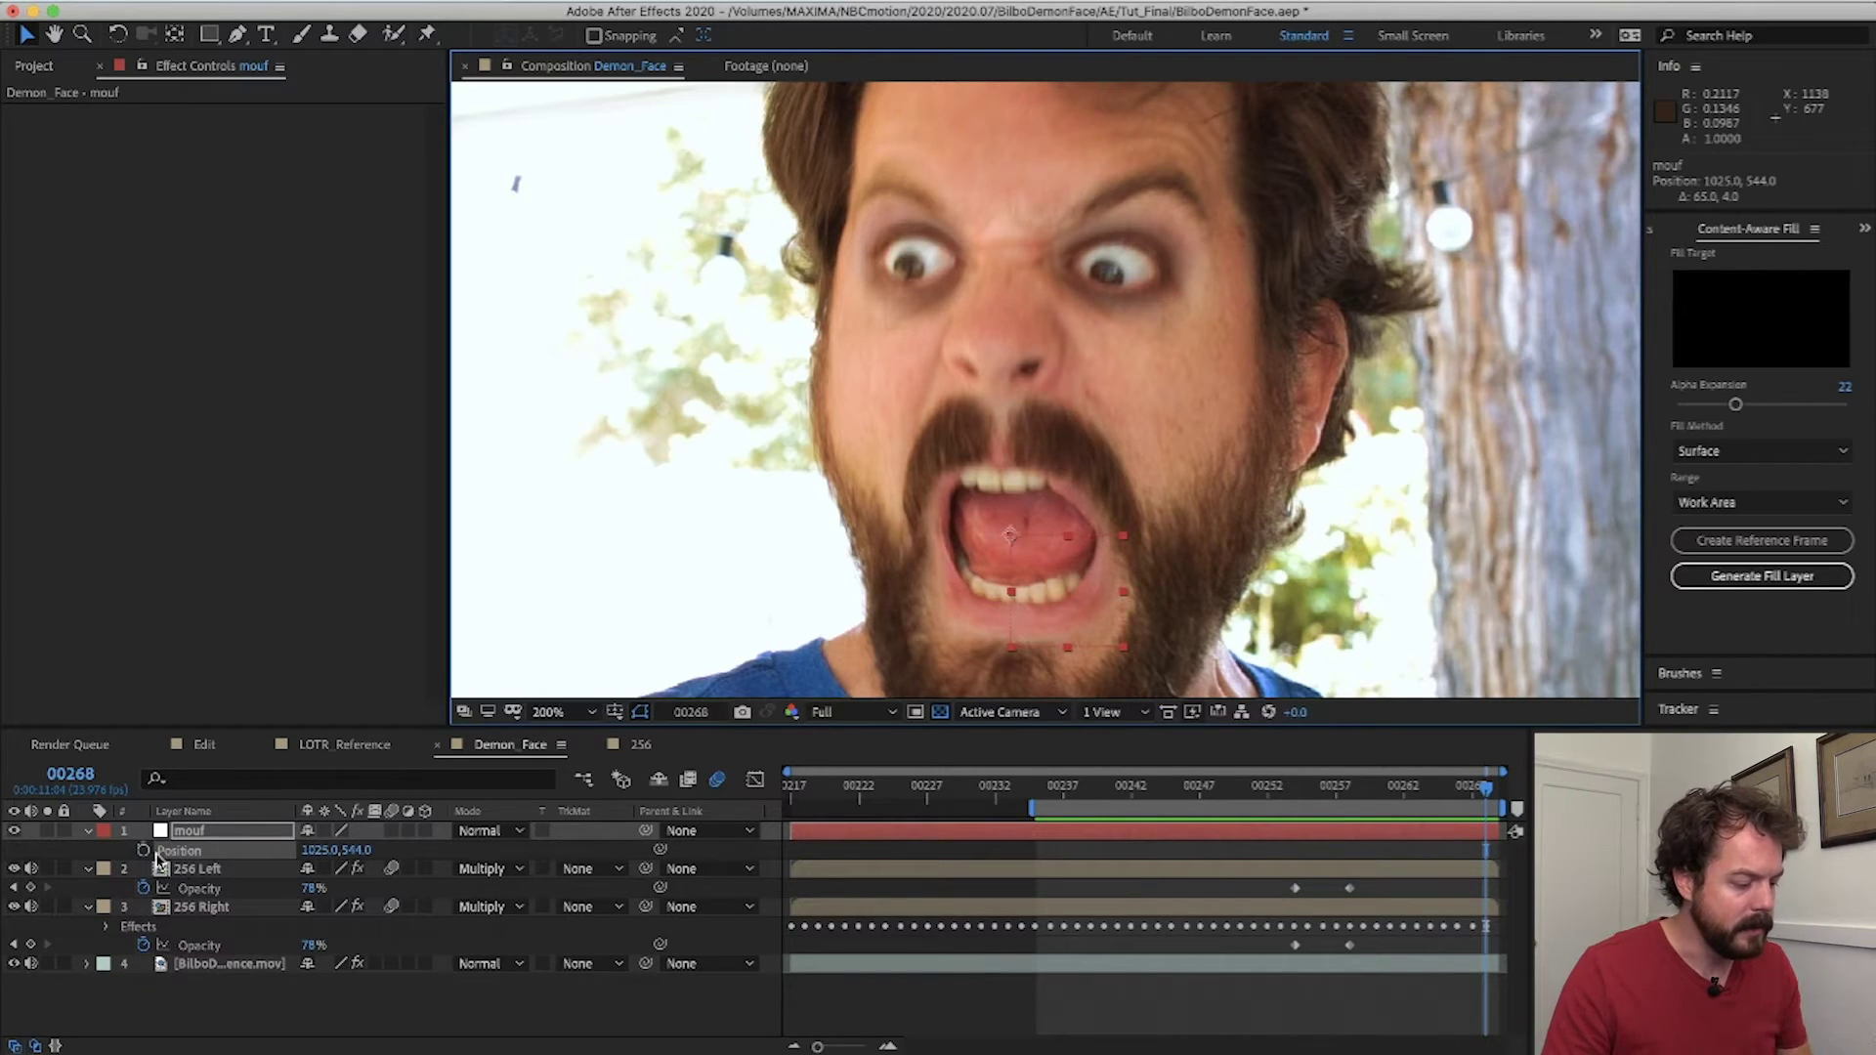
{"action": "left_click", "coordinate": [142, 850]}
- Match the mouf null to the mouth's center with Position keyframes at frames 254, 262 and 258
{"action": "left_click", "coordinate": [1283, 786]}
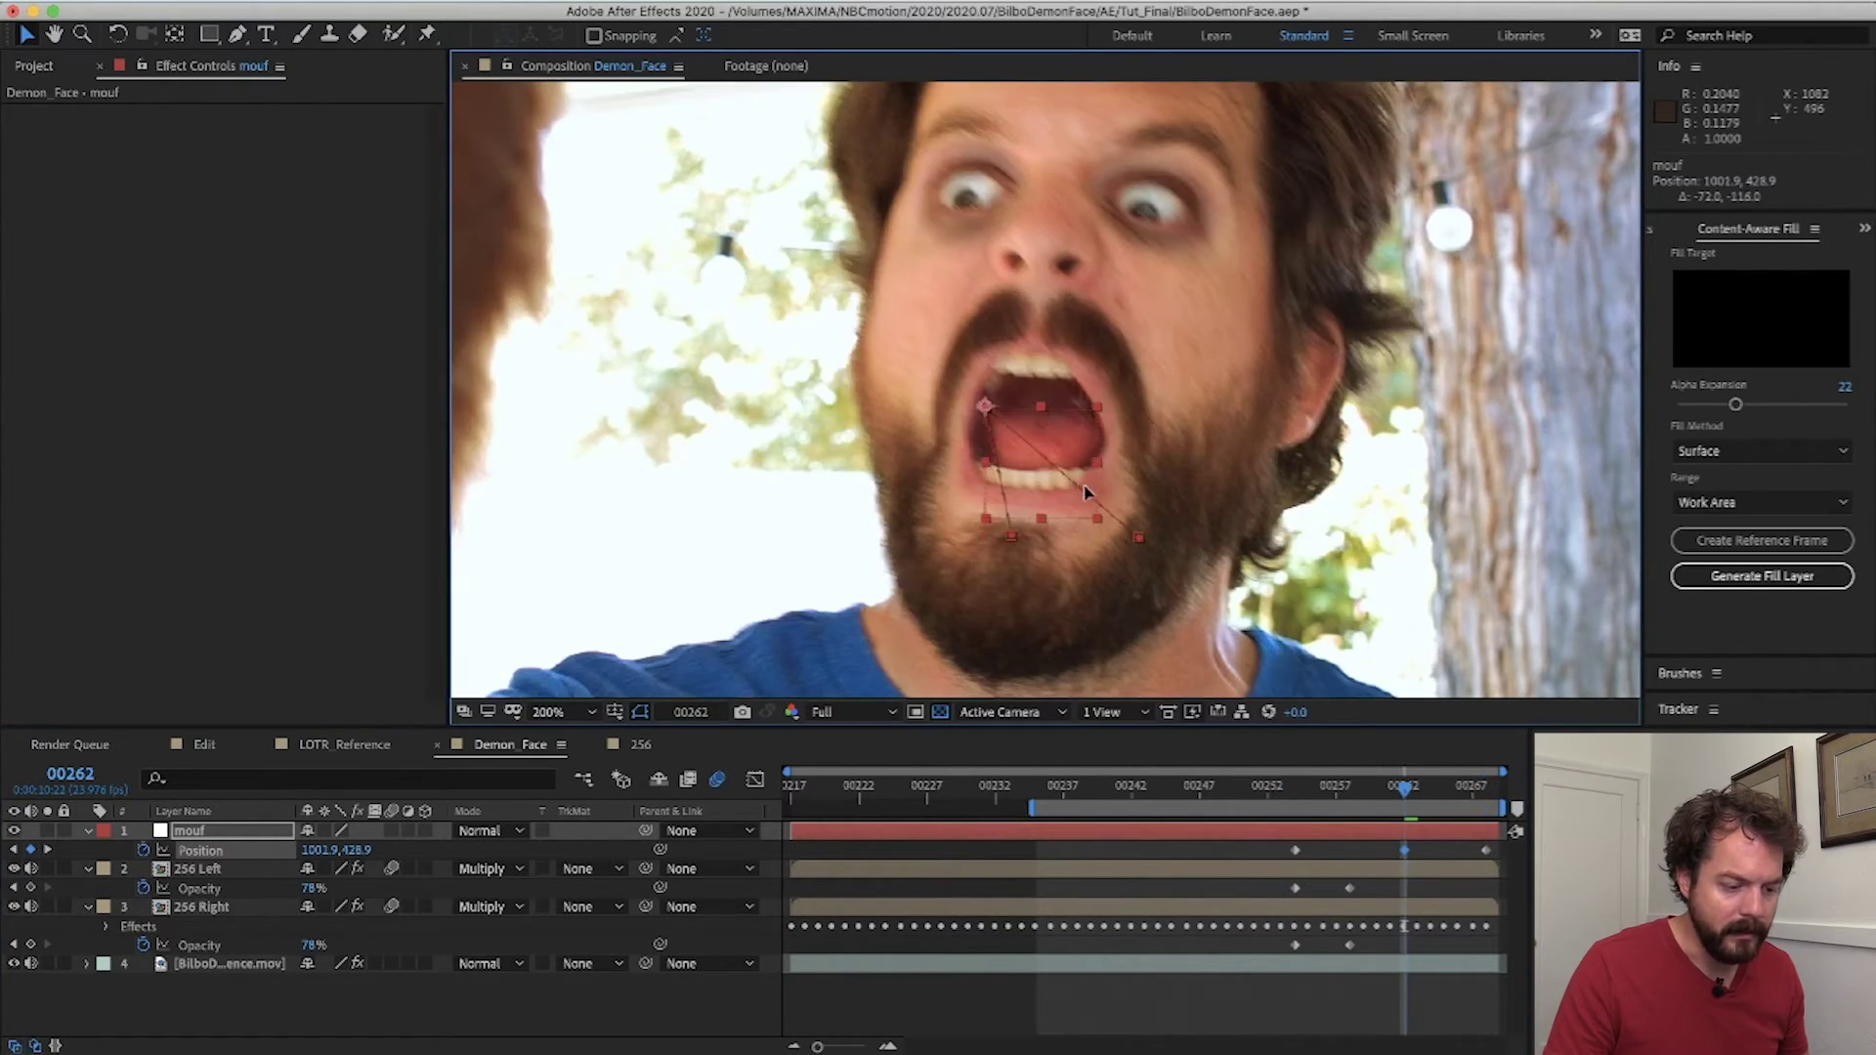
{"action": "left_click_drag", "start_coordinate": [1085, 492], "coordinate": [1121, 497]}
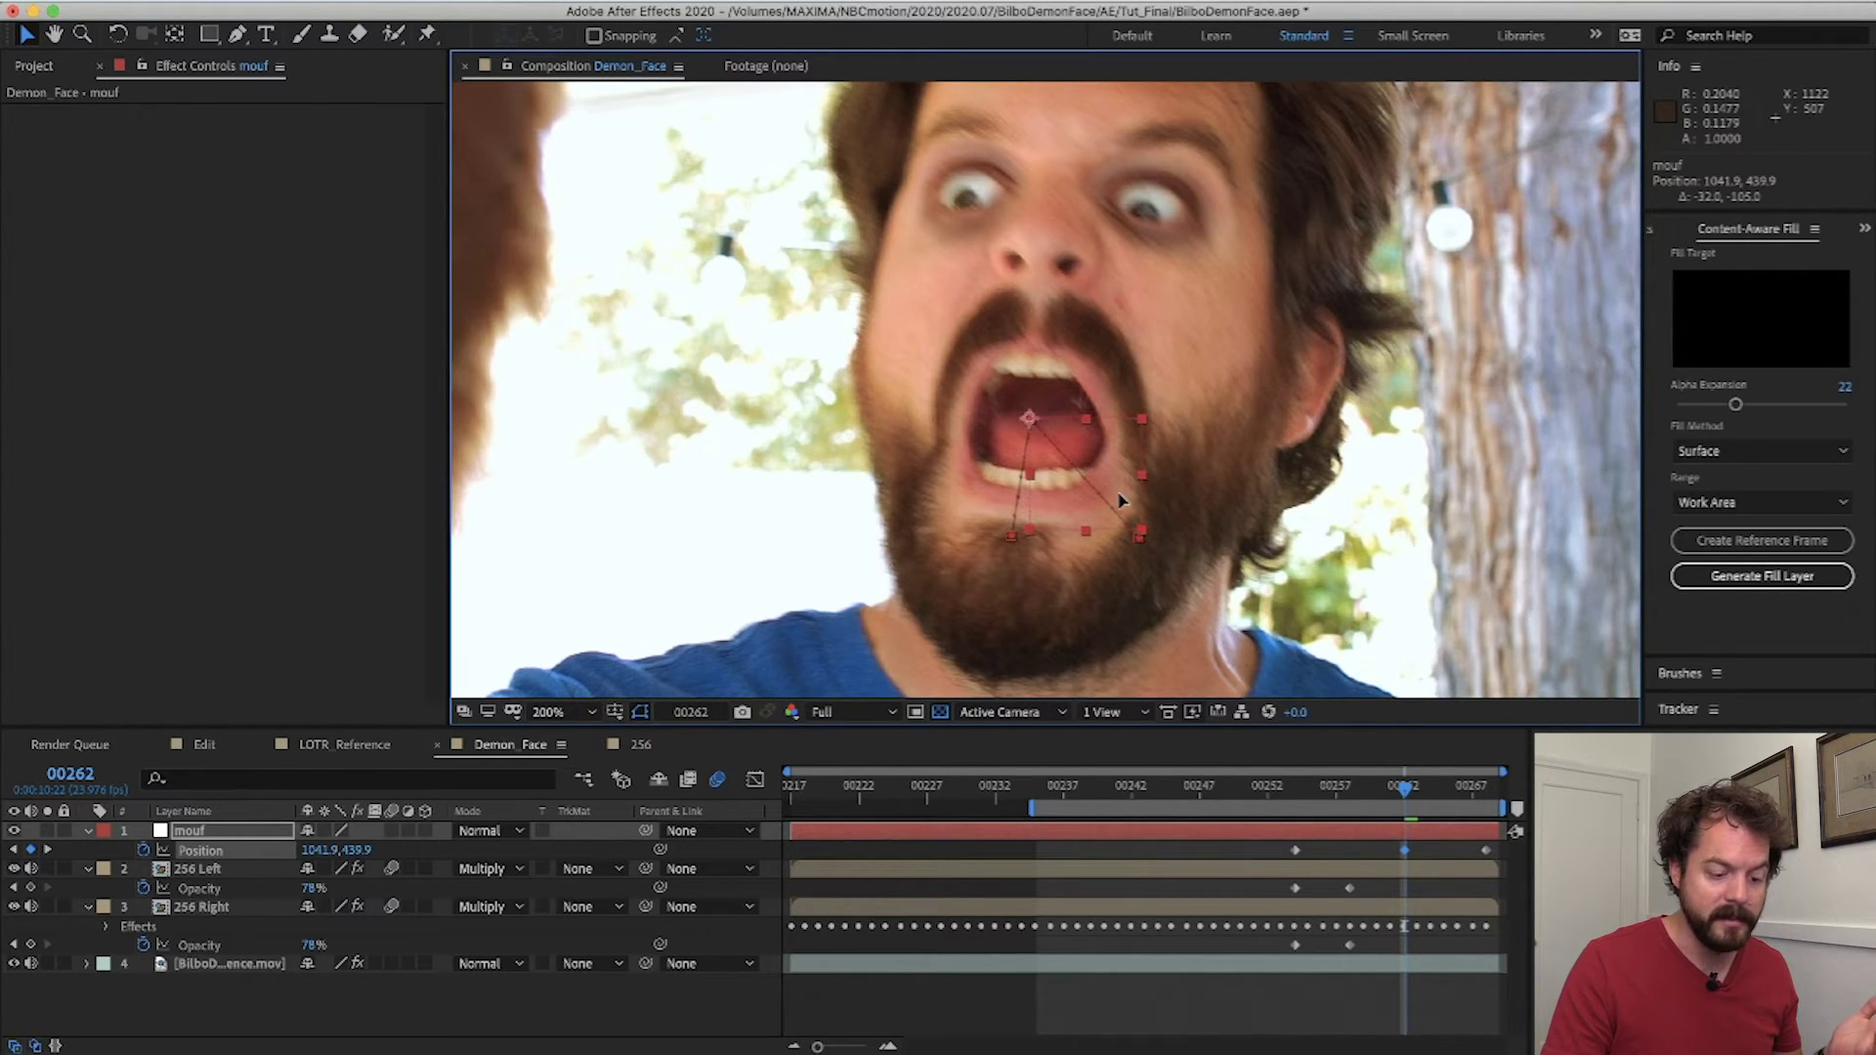
{"action": "left_click", "coordinate": [1352, 791]}
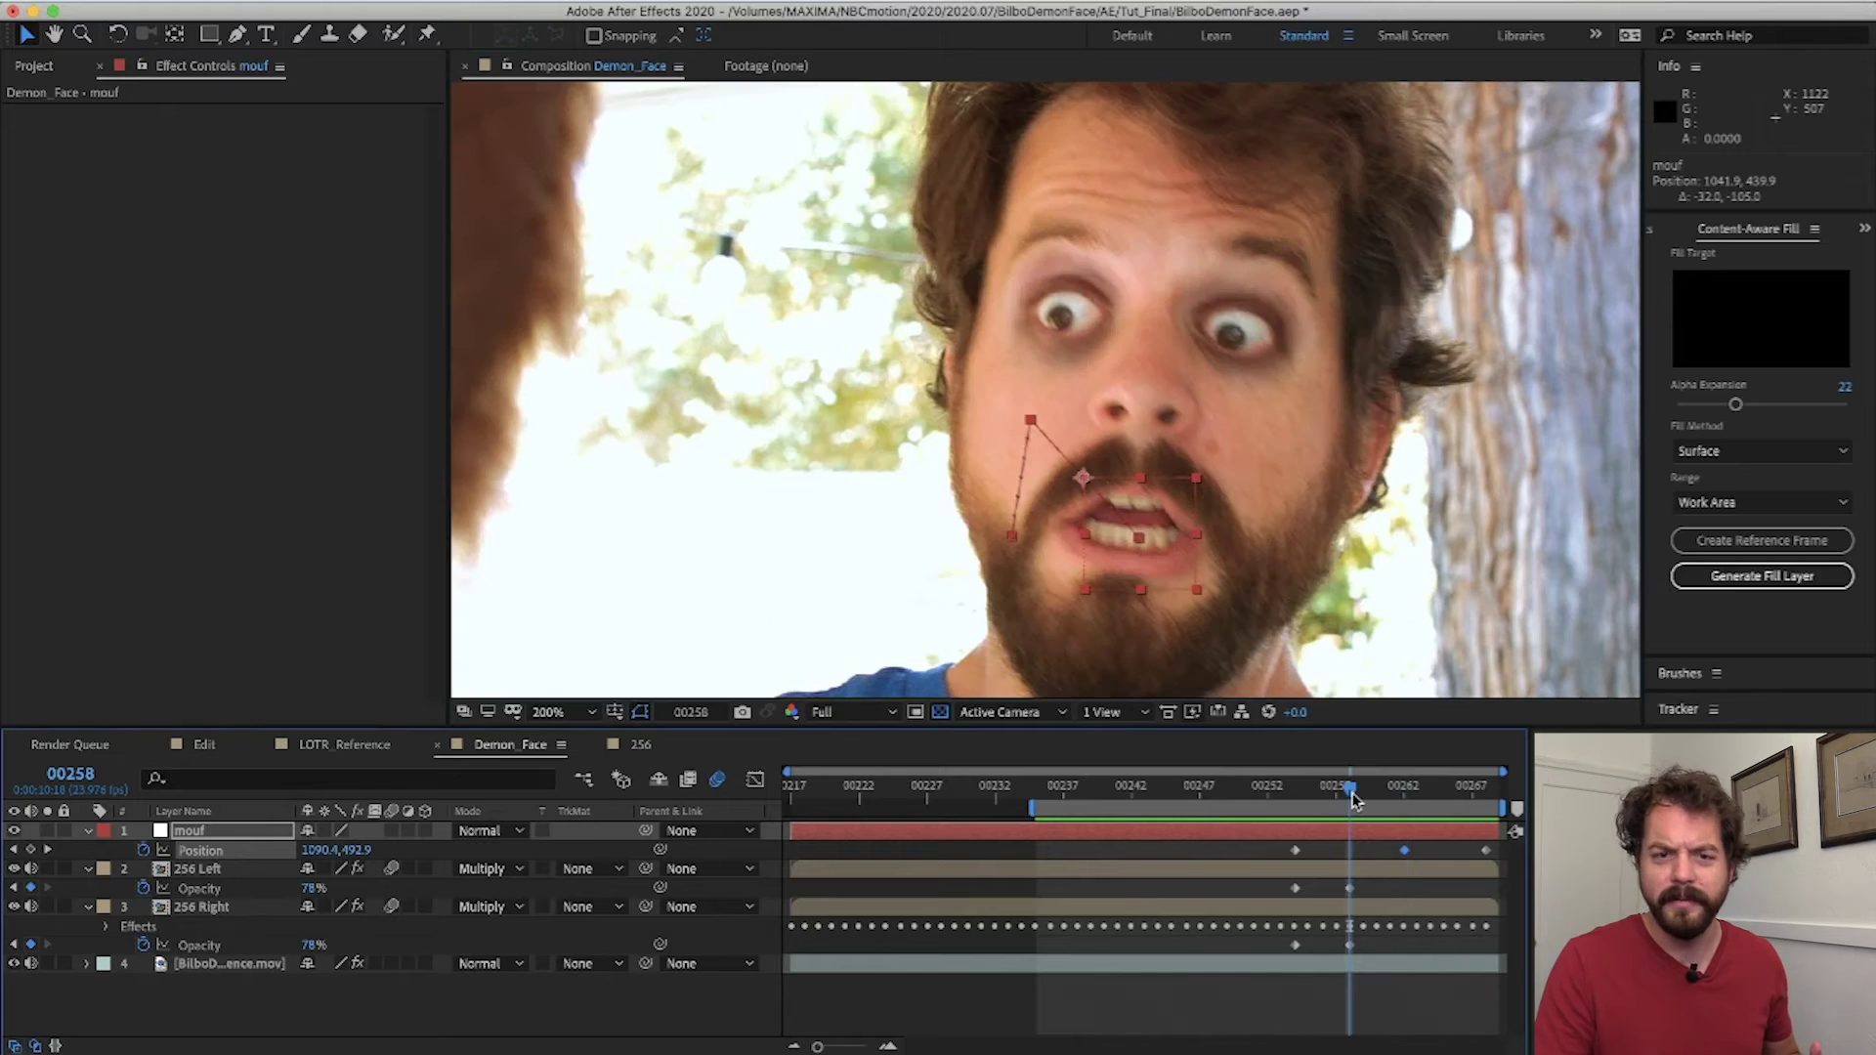
{"action": "key", "text": "."}
{"action": "left_click_drag", "start_coordinate": [1198, 545], "coordinate": [974, 283]}
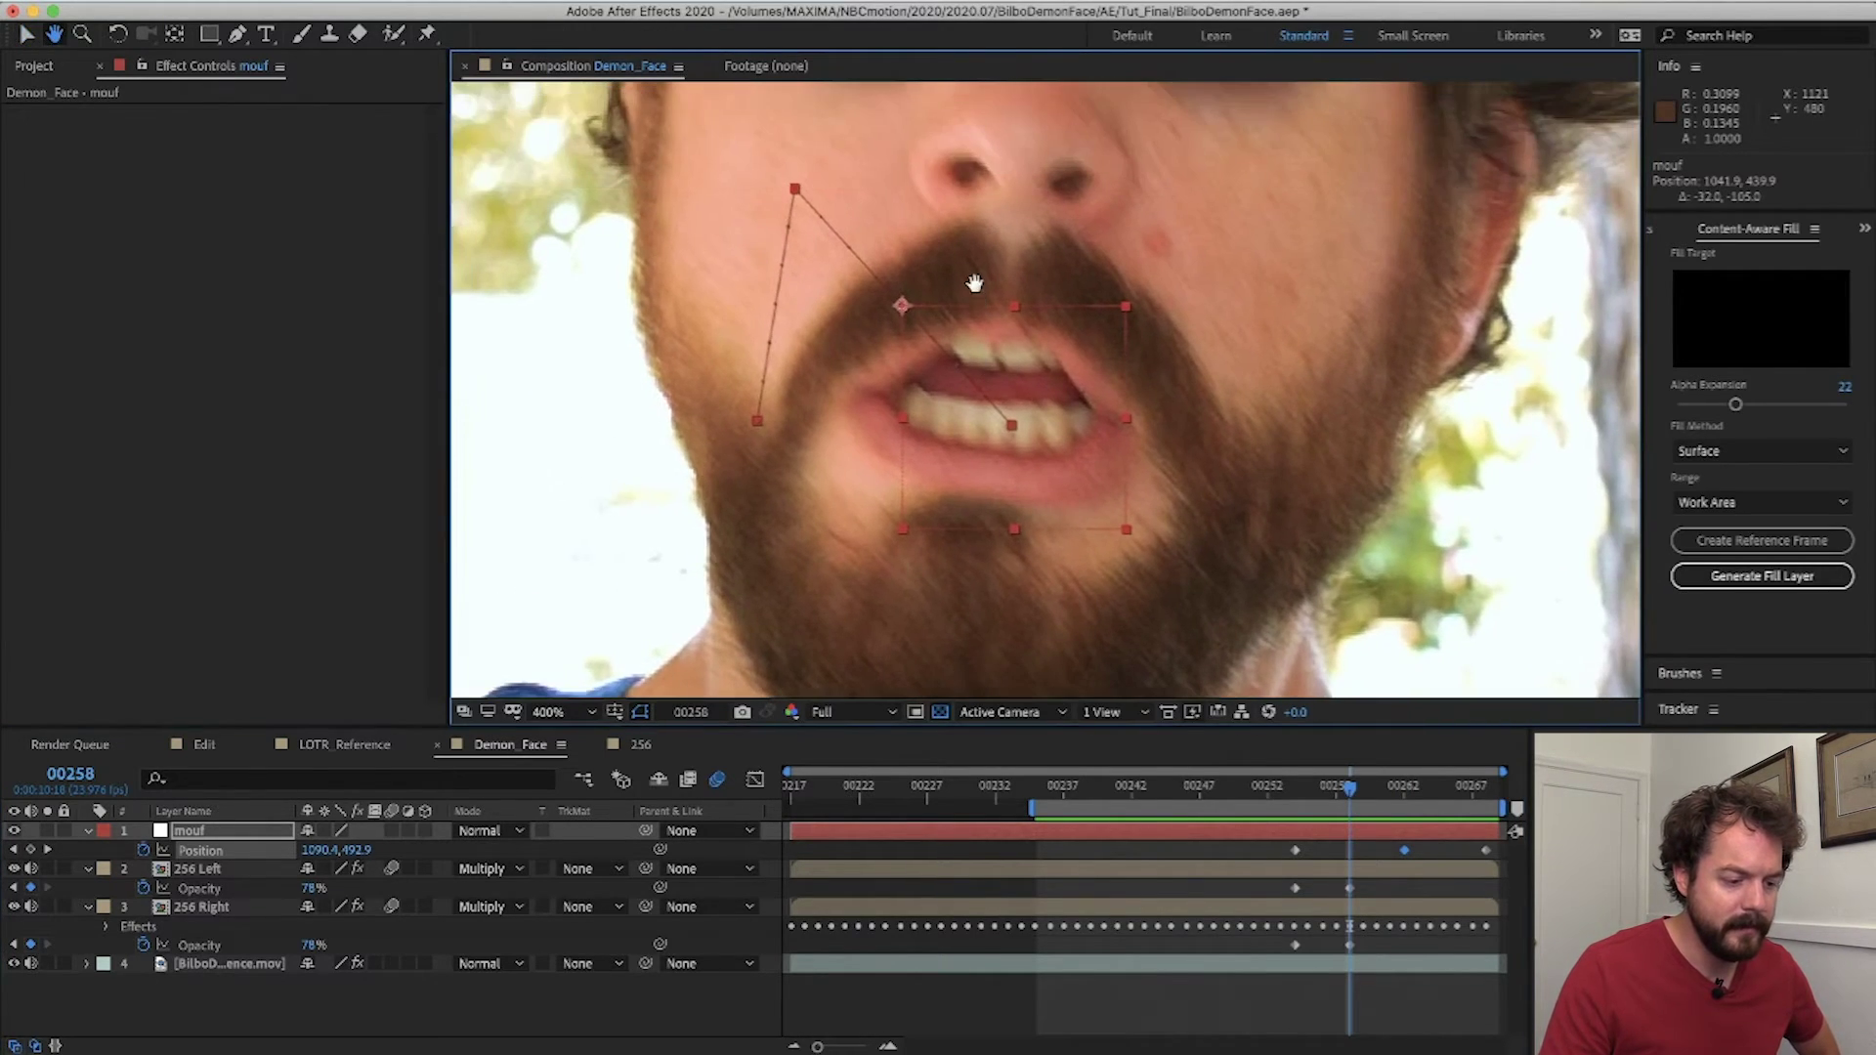
{"action": "left_click_drag", "start_coordinate": [1064, 416], "coordinate": [1160, 496]}
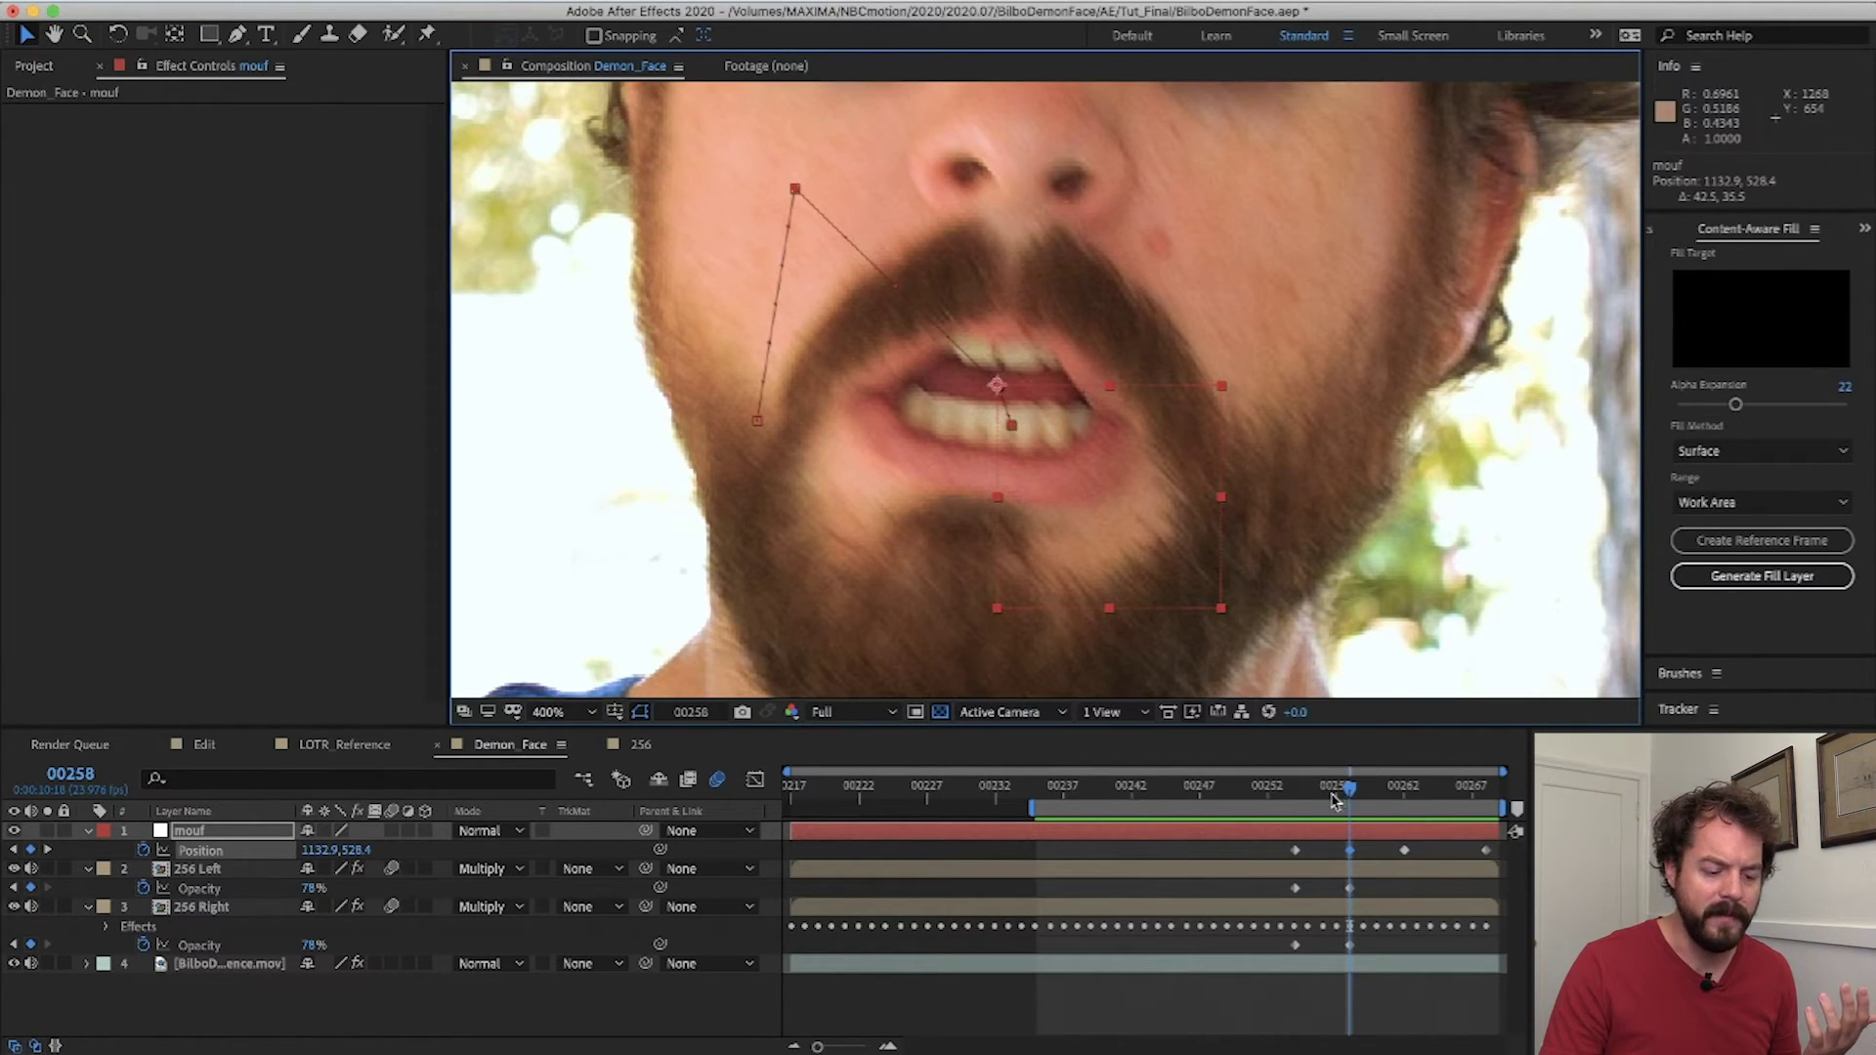
- Re-center the mouf null on the mouth at frames 256, 260, 266 and 264 to add in-between Position keyframes
{"action": "left_click_drag", "start_coordinate": [1336, 799], "coordinate": [1323, 799]}
{"action": "left_click_drag", "start_coordinate": [1101, 502], "coordinate": [1085, 511]}
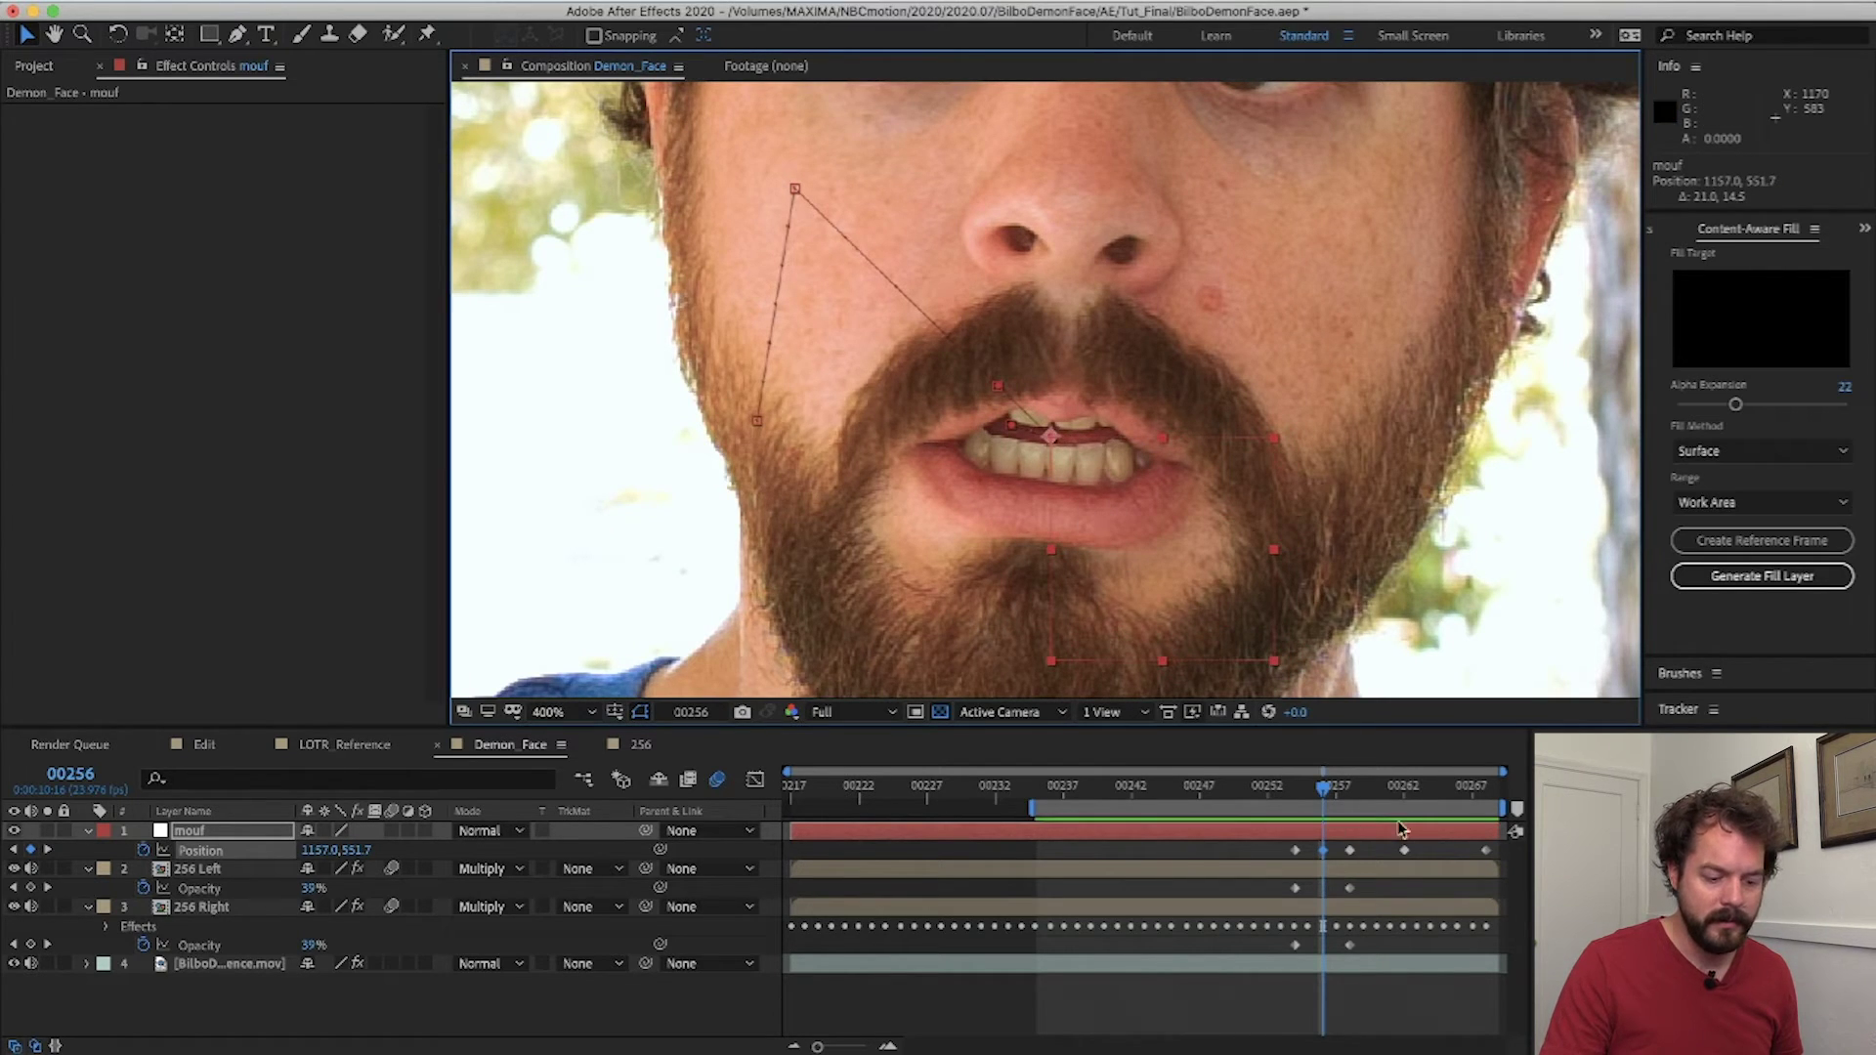
{"action": "left_click", "coordinate": [1377, 788]}
{"action": "left_click_drag", "start_coordinate": [962, 398], "coordinate": [975, 394]}
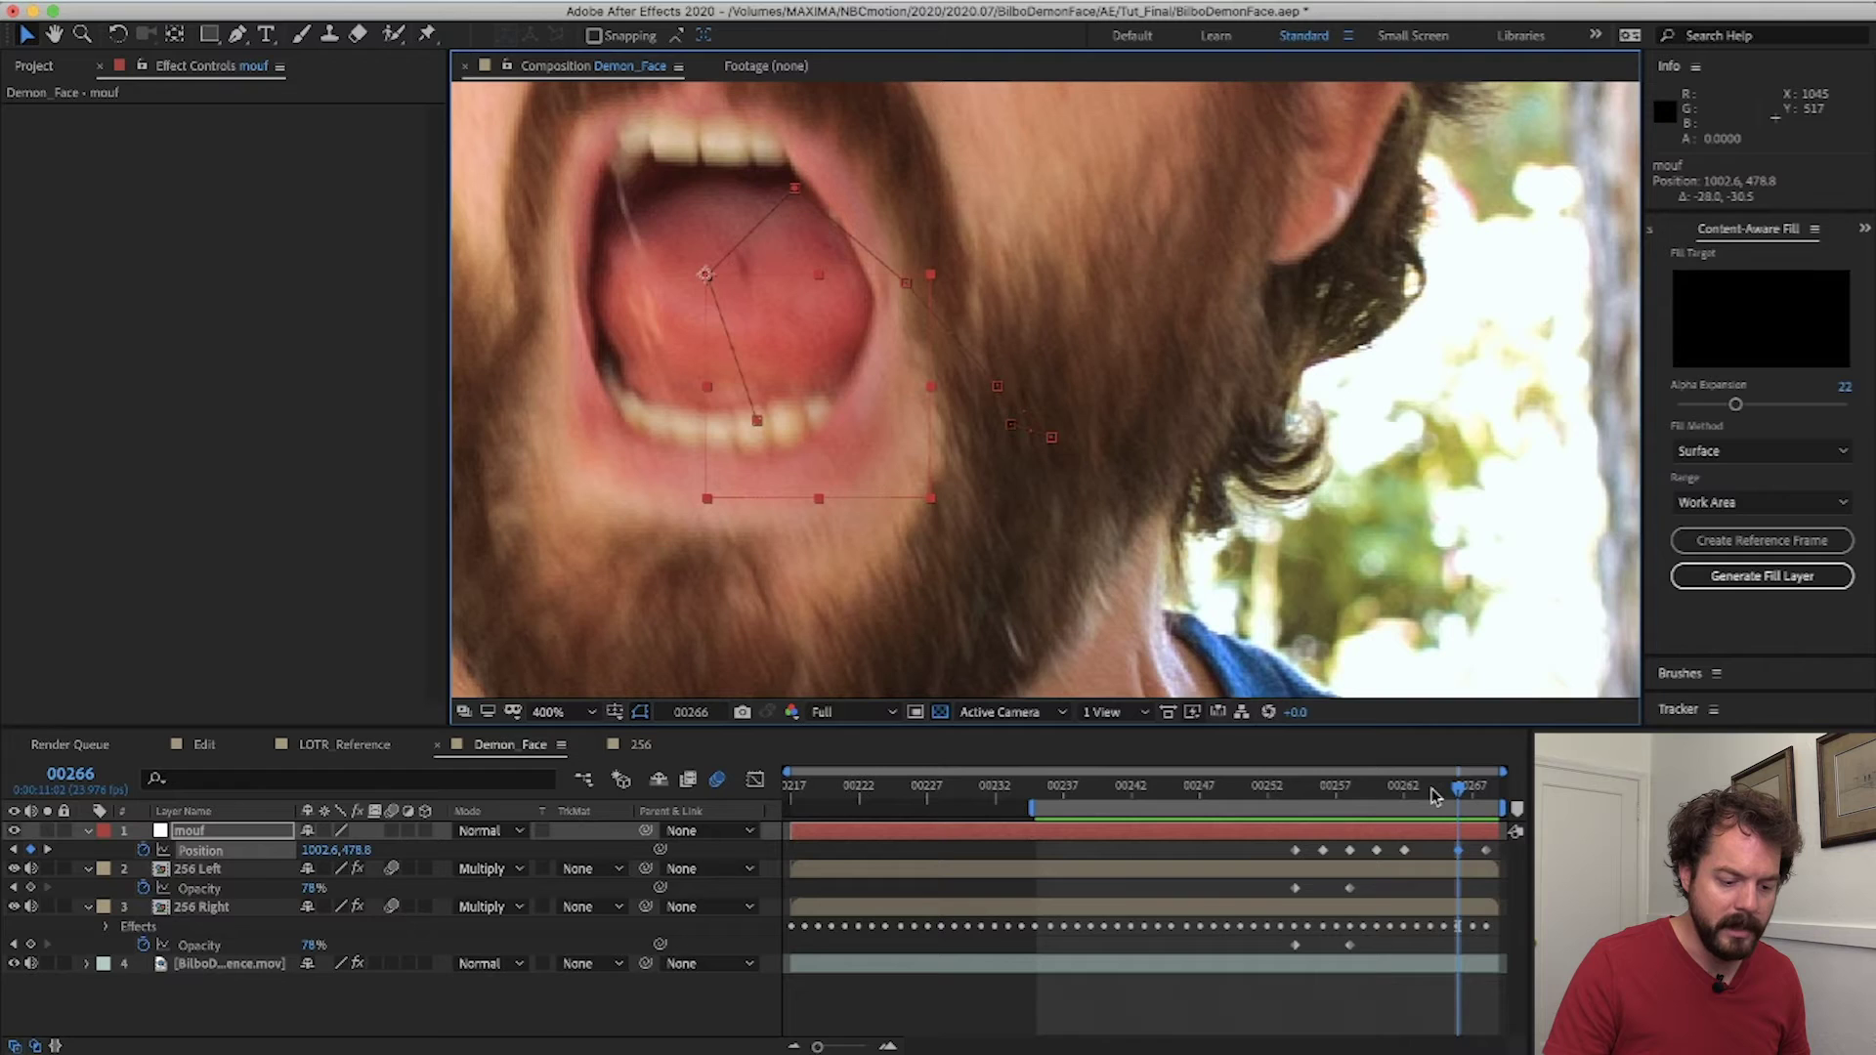
{"action": "left_click", "coordinate": [1432, 789]}
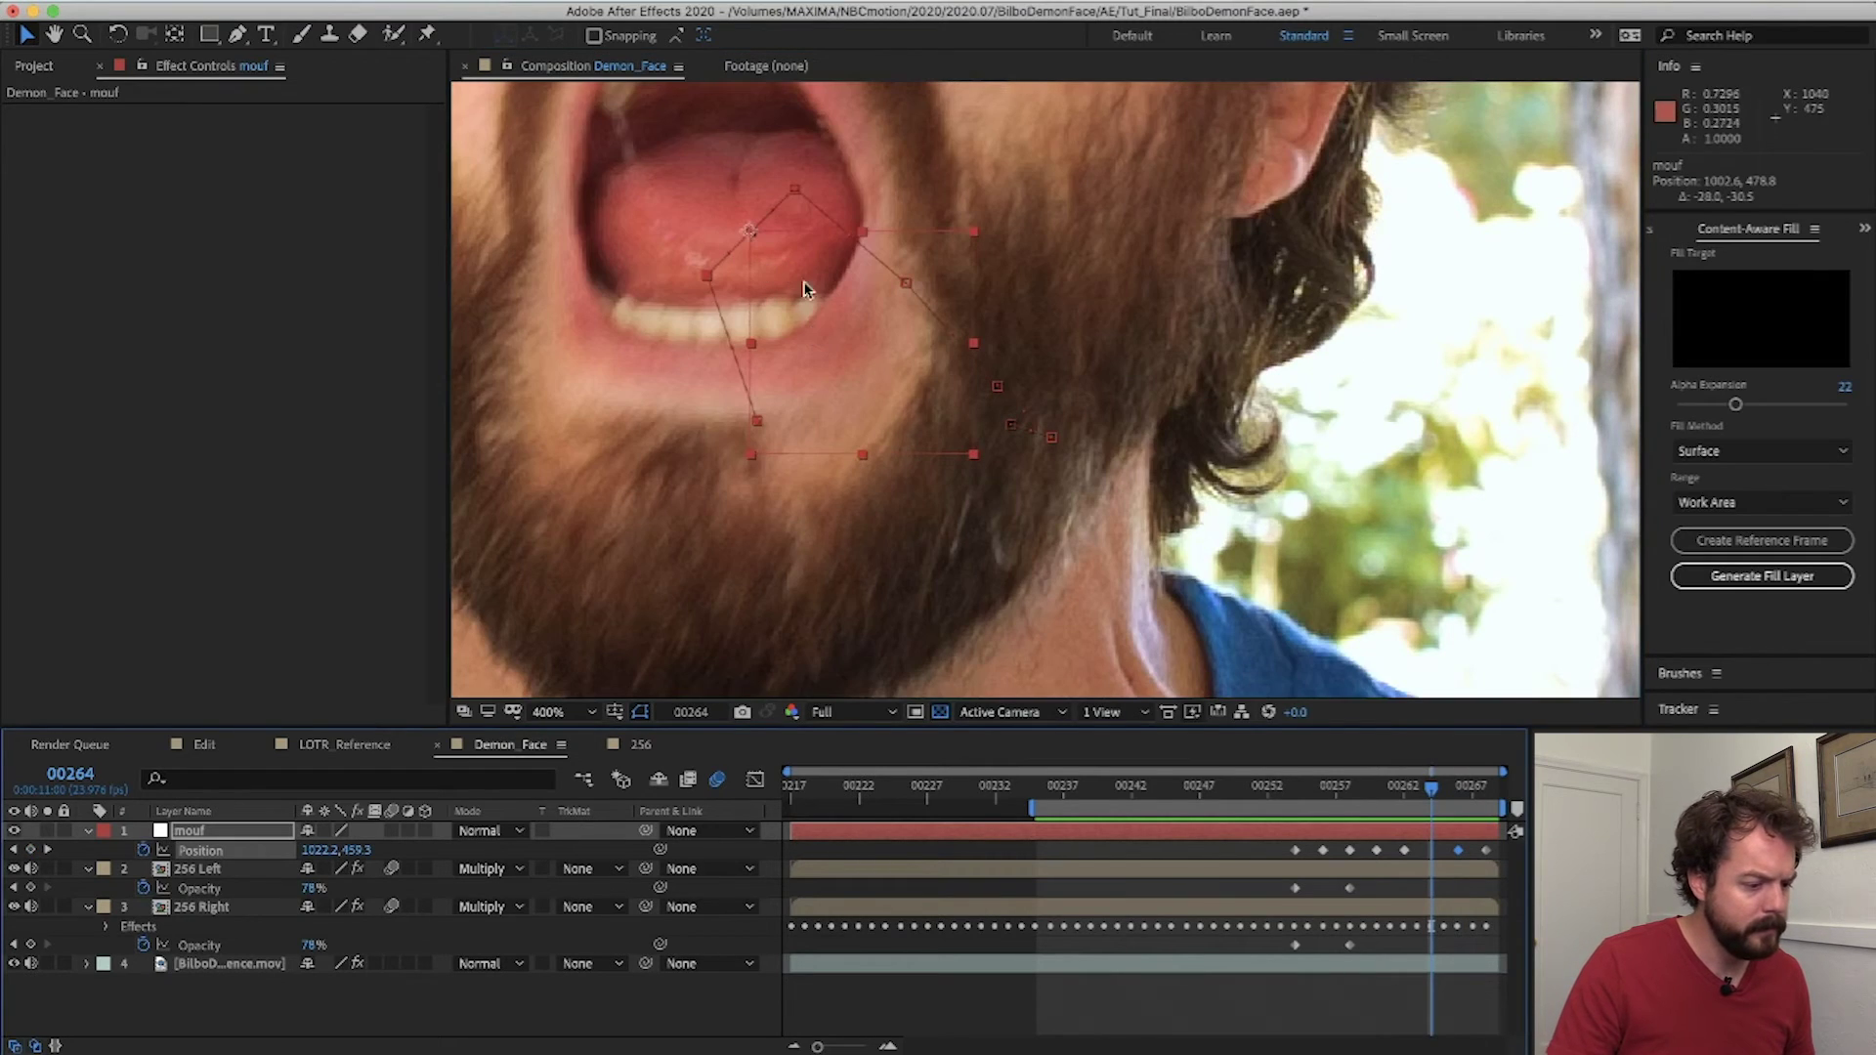
{"action": "left_click_drag", "start_coordinate": [808, 300], "coordinate": [753, 259]}
- Go through the mouth track frame by frame and fill in mouf Position keyframes at frames 263, 265 and 257
{"action": "key", "text": "Page_Down"}
{"action": "key", "text": "Page_Down"}
{"action": "key", "text": "Page_Down"}
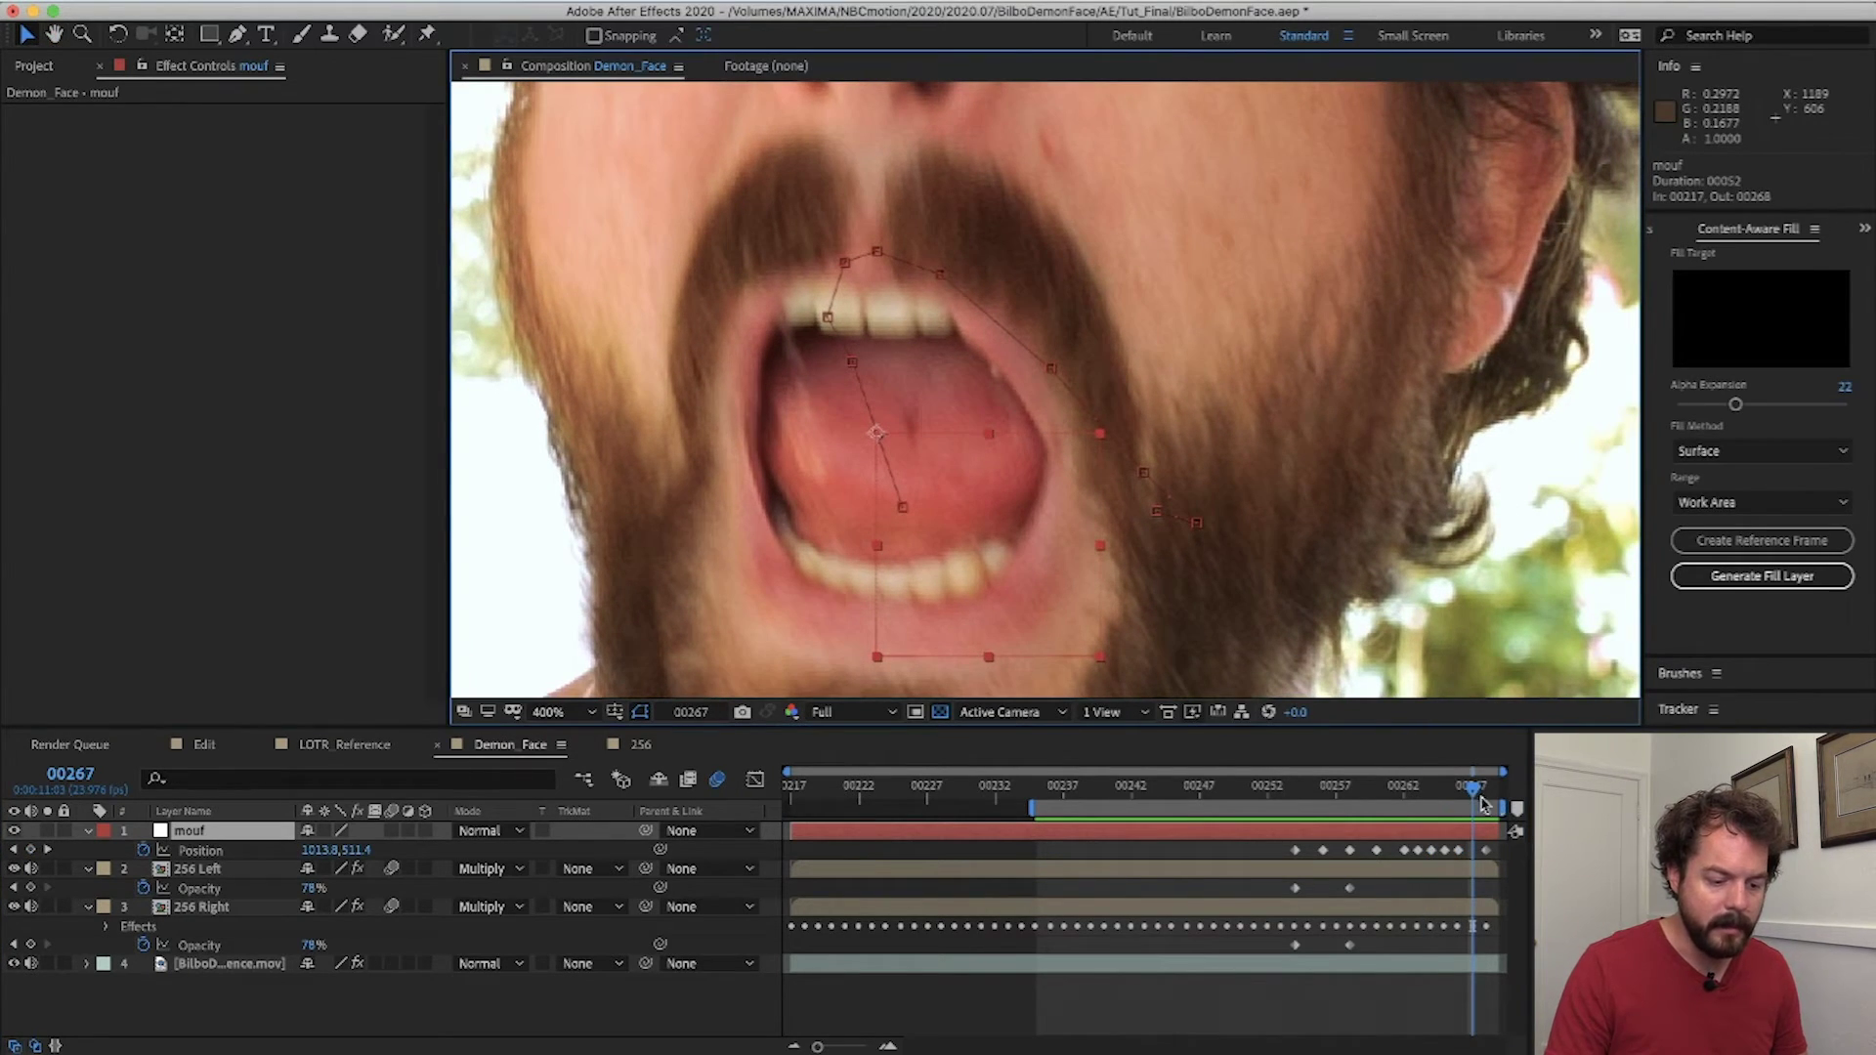
{"action": "left_click_drag", "start_coordinate": [1476, 794], "coordinate": [1320, 796]}
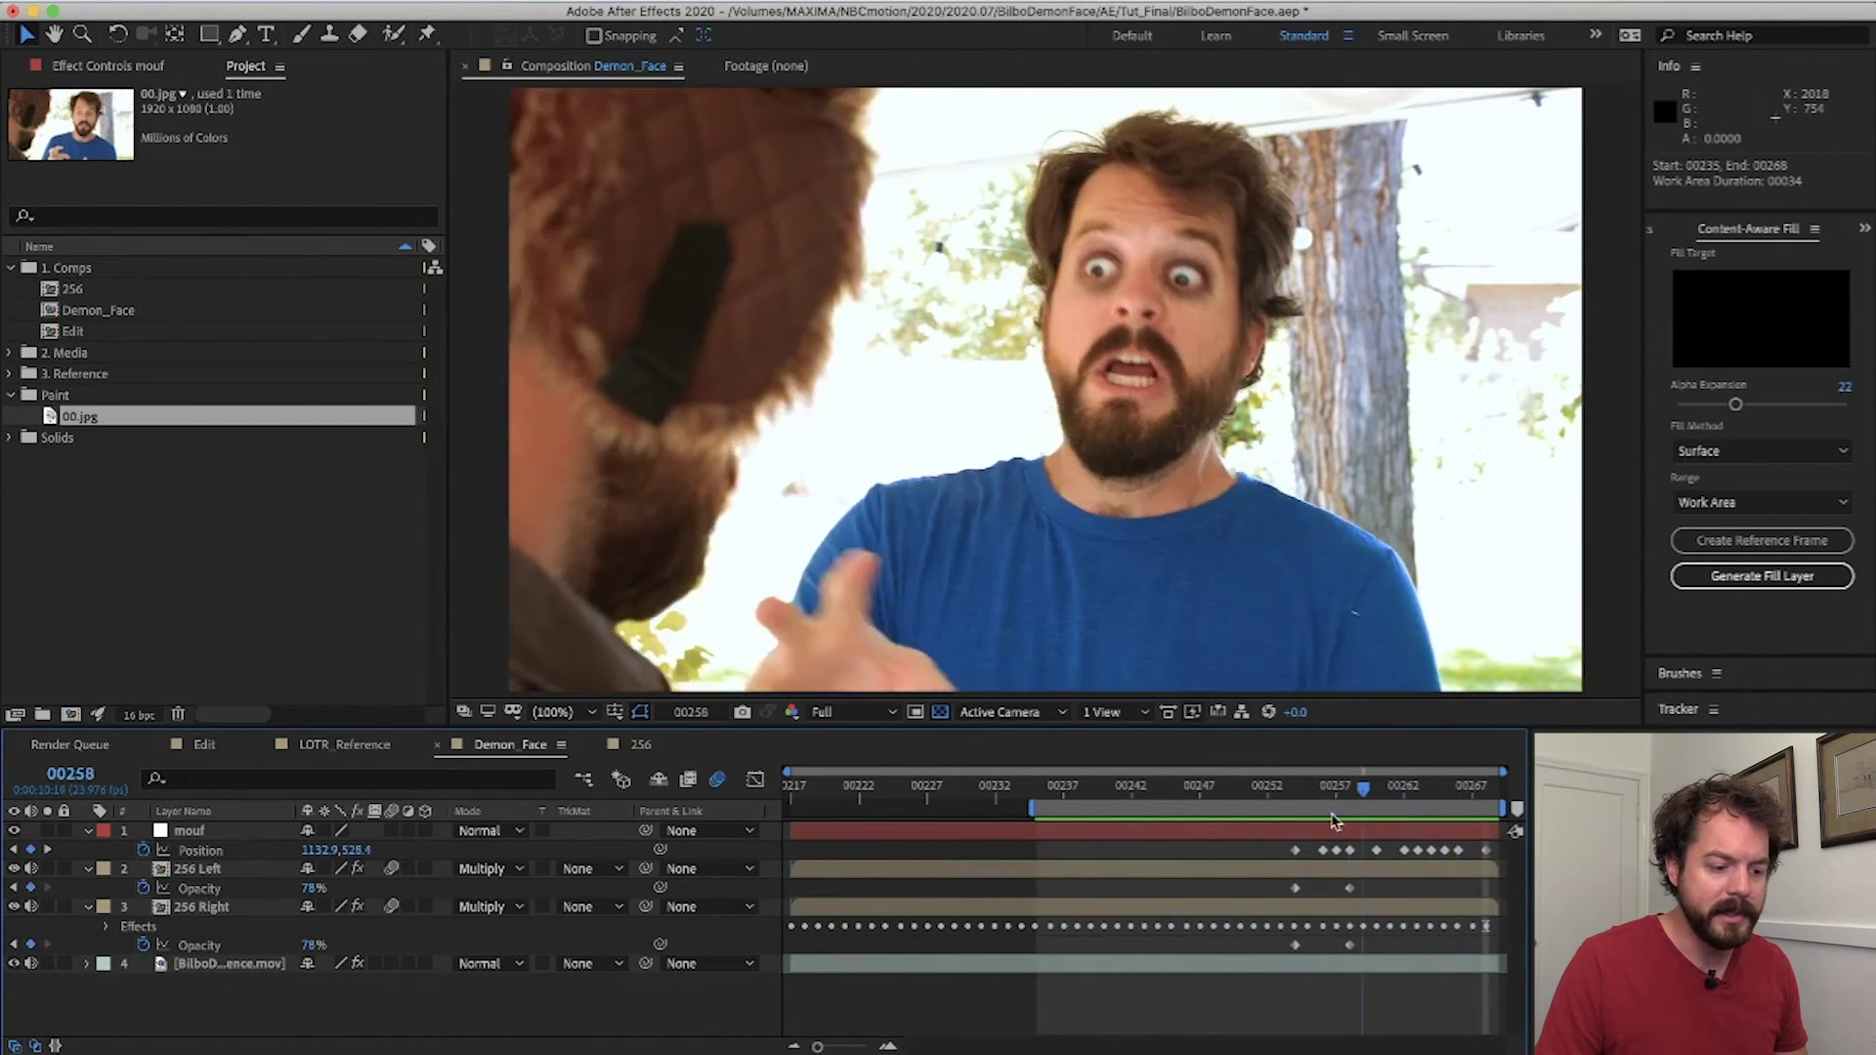
- Create an adjustment layer named Bulge and apply the Bulge distort effect to it
{"action": "key", "text": "super+alt+y"}
{"action": "key", "text": "Return"}
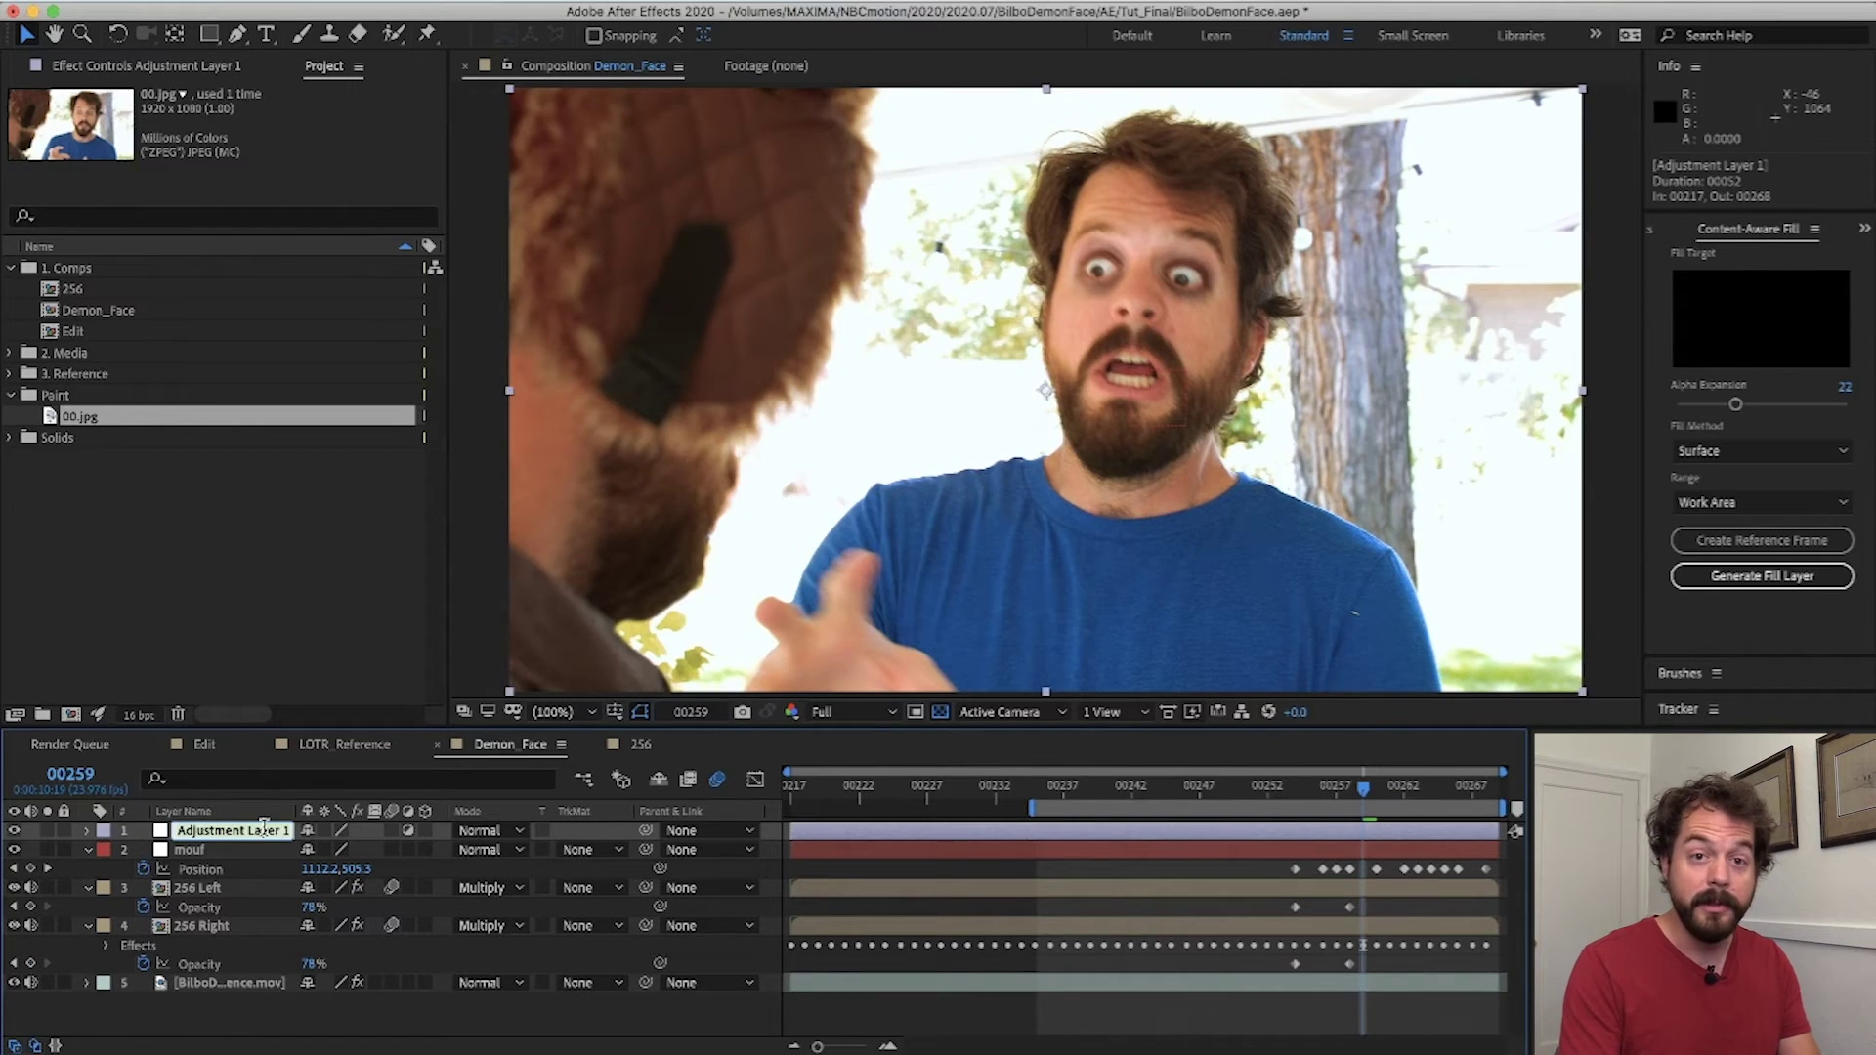
{"action": "type", "text": "Bulge"}
{"action": "key", "text": "Return"}
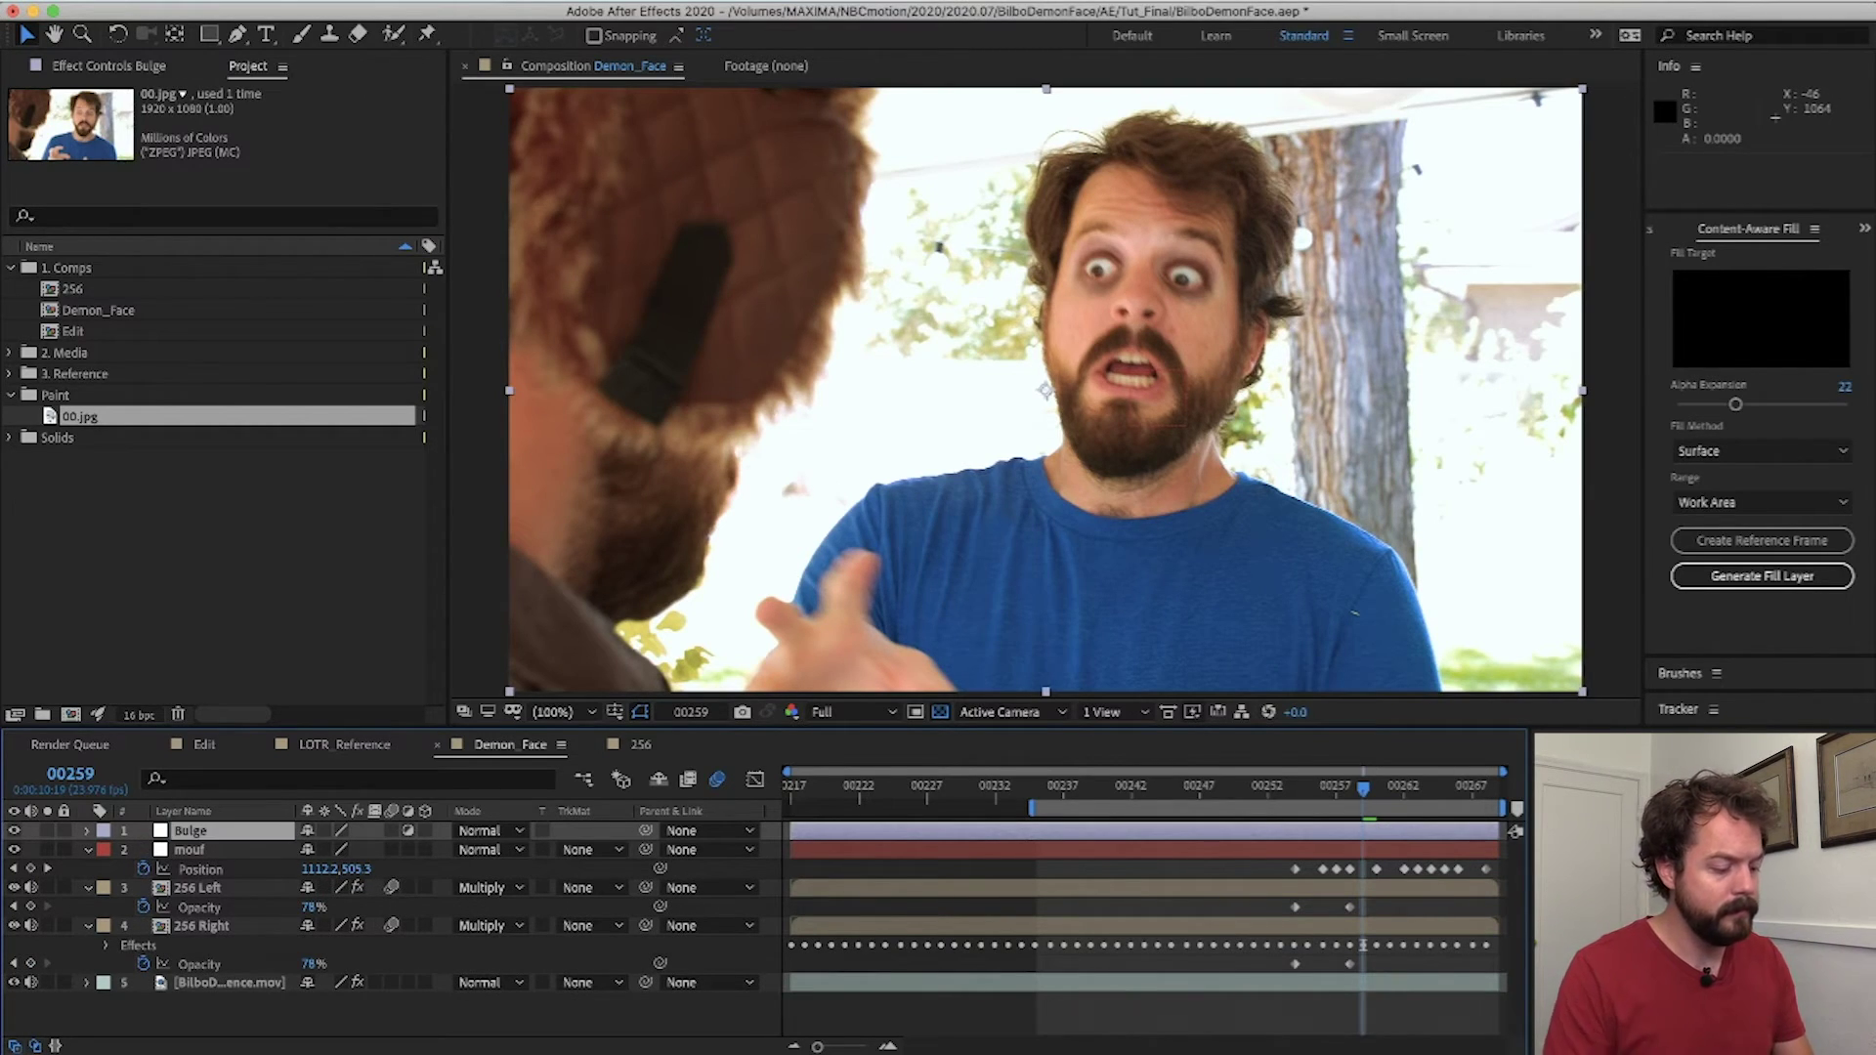
{"action": "key", "text": "super+5"}
{"action": "type", "text": "bulge"}
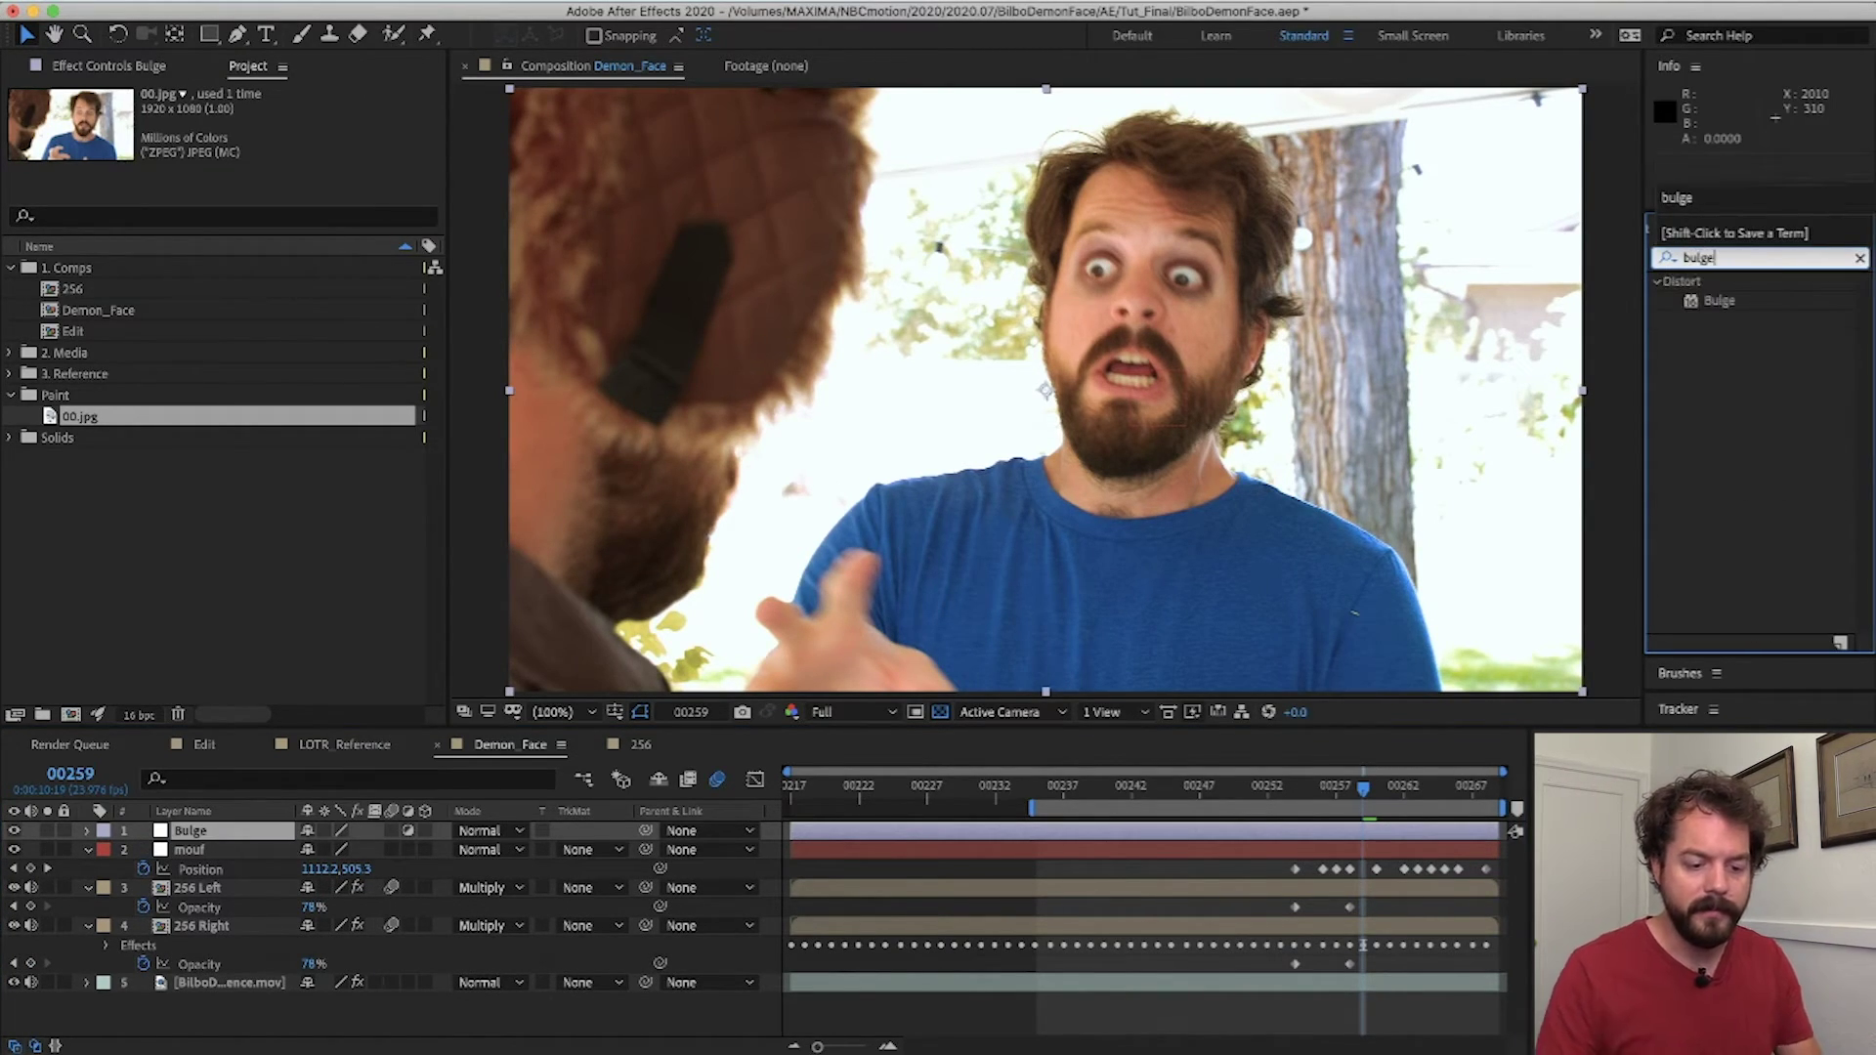
{"action": "left_click_drag", "start_coordinate": [1724, 317], "coordinate": [1134, 838]}
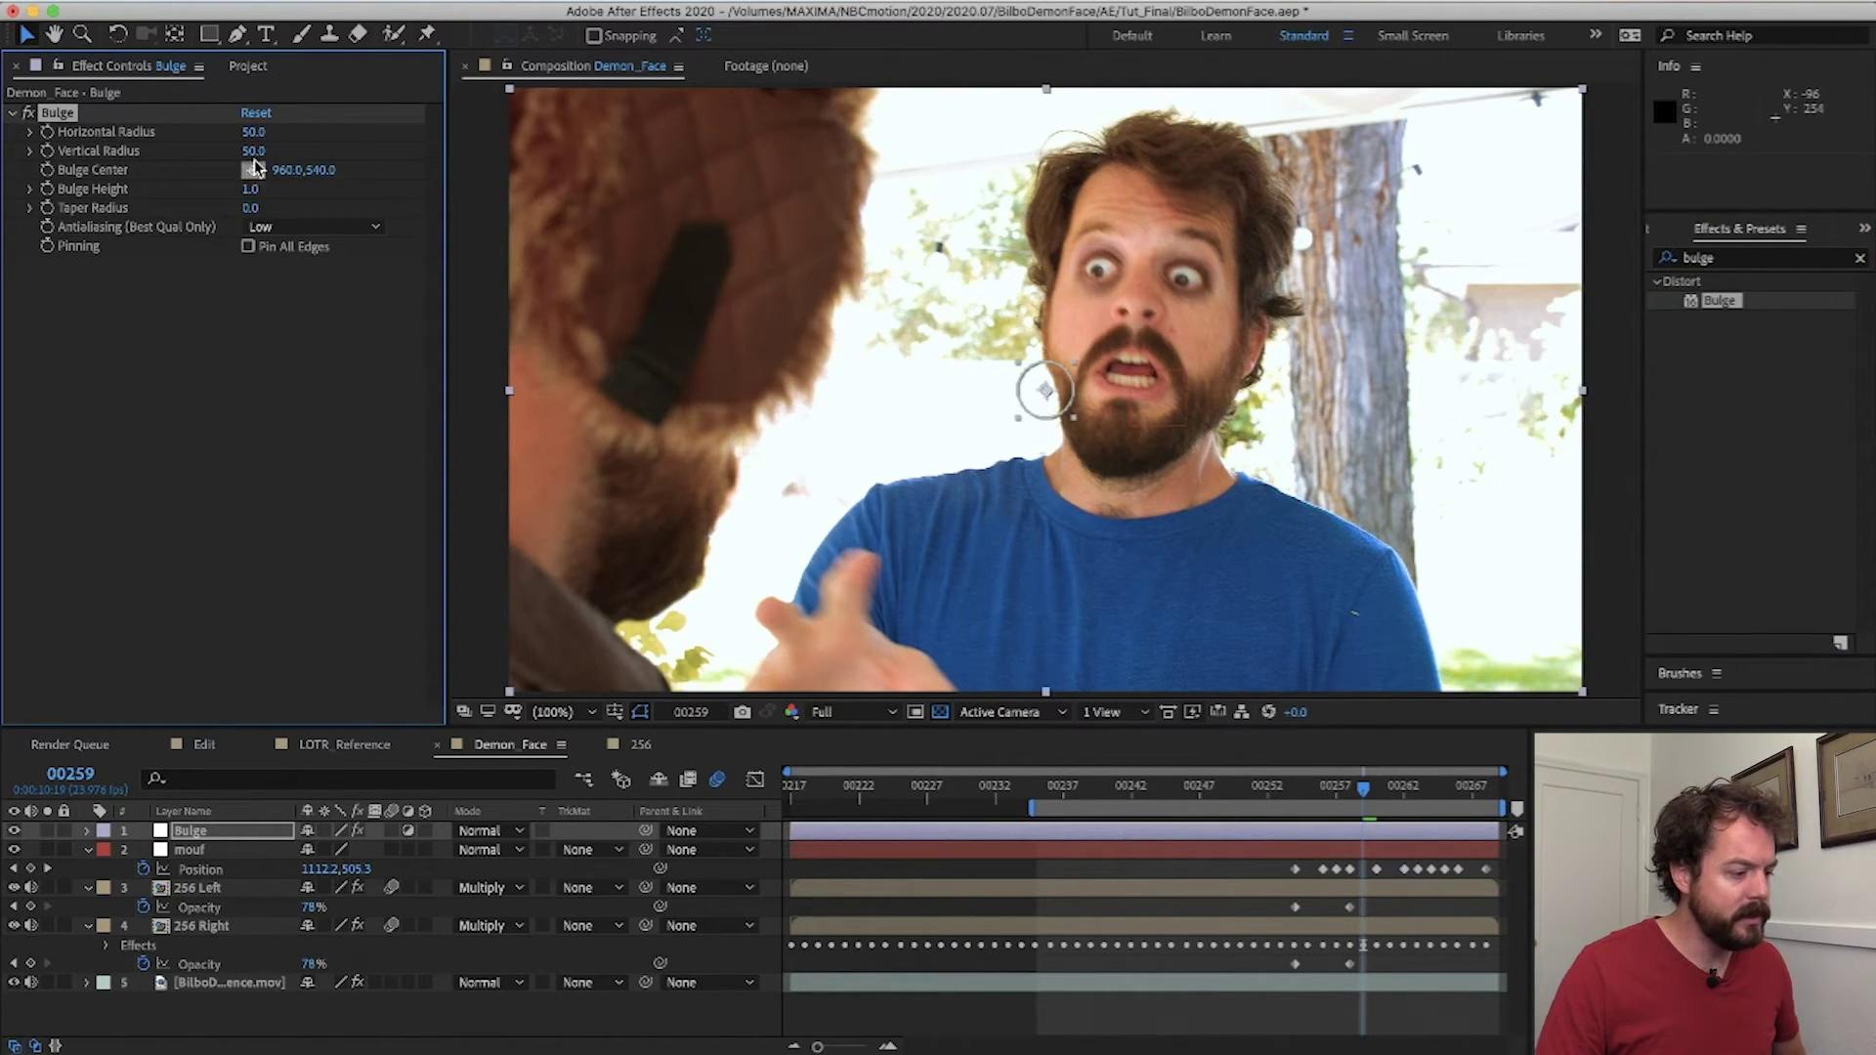
- Set the bulge's Horizontal Radius to 83 and link its Bulge Center to the mouf null's Position with an expression
{"action": "left_click_drag", "start_coordinate": [256, 133], "coordinate": [427, 269]}
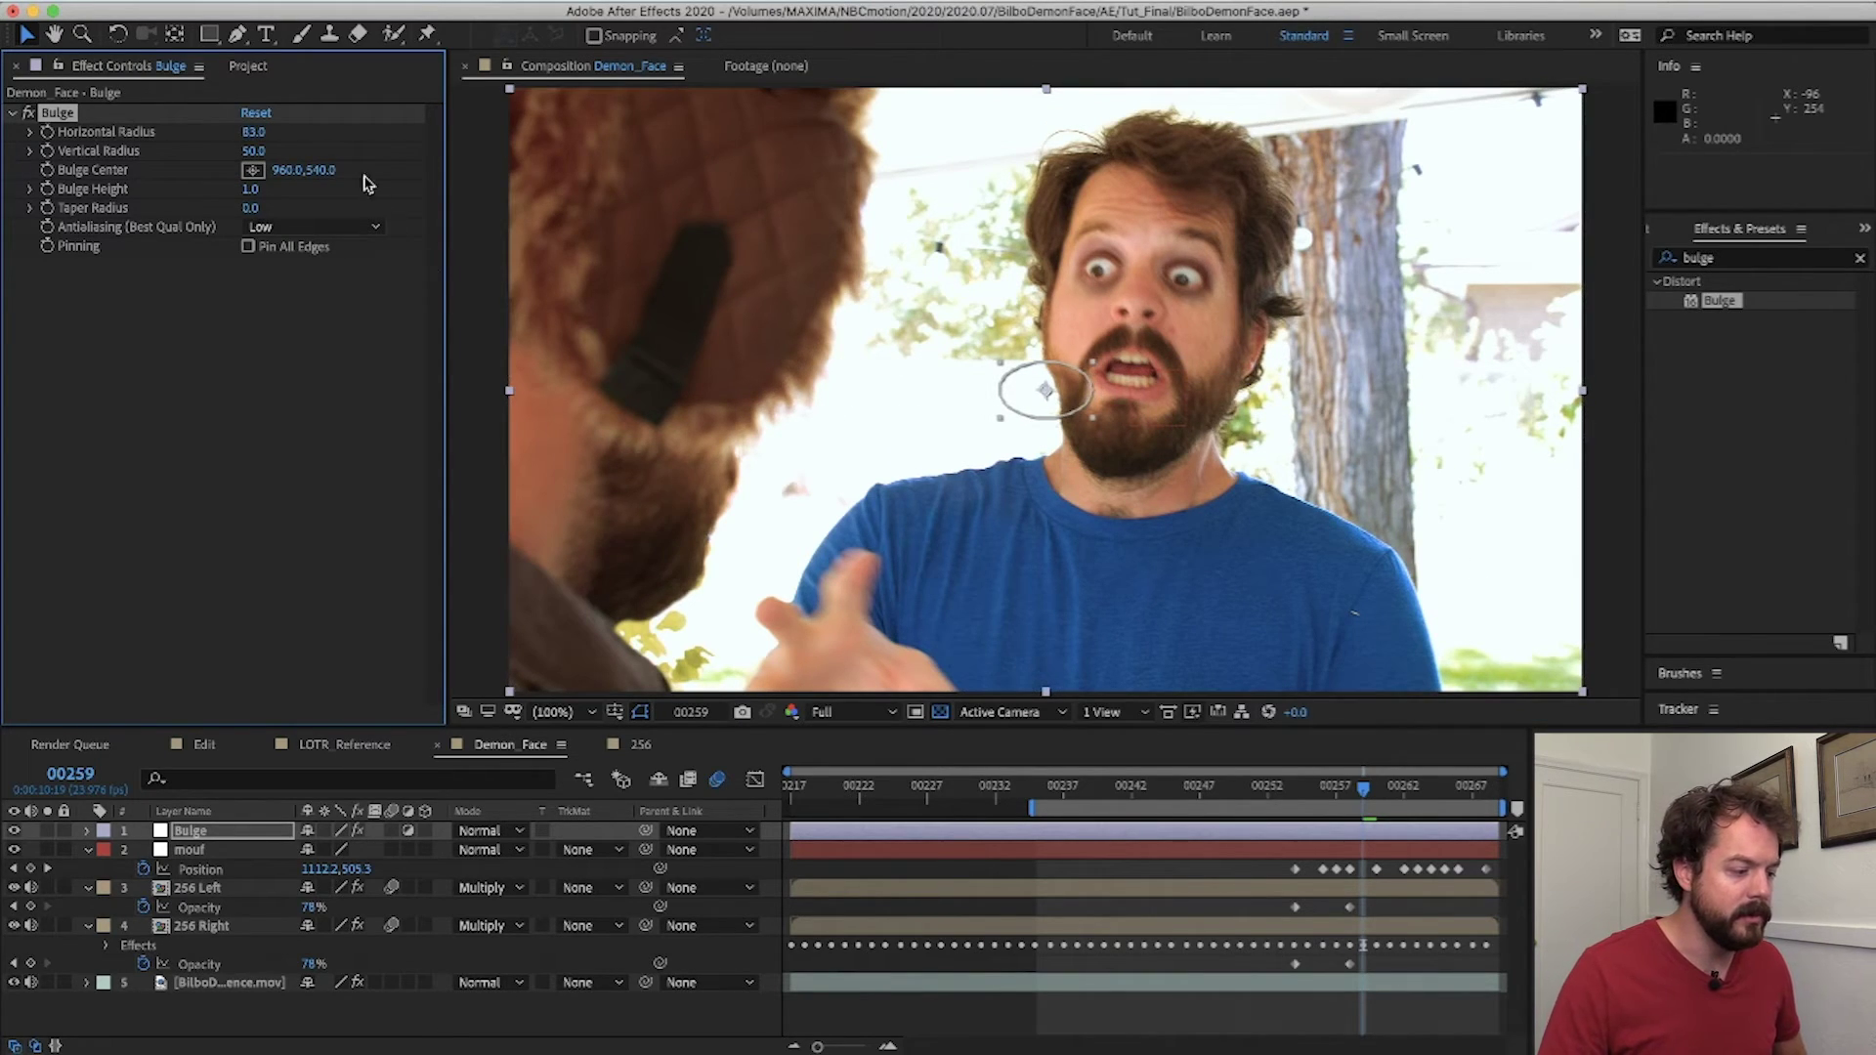
{"action": "left_click", "coordinate": [47, 171], "text": "alt"}
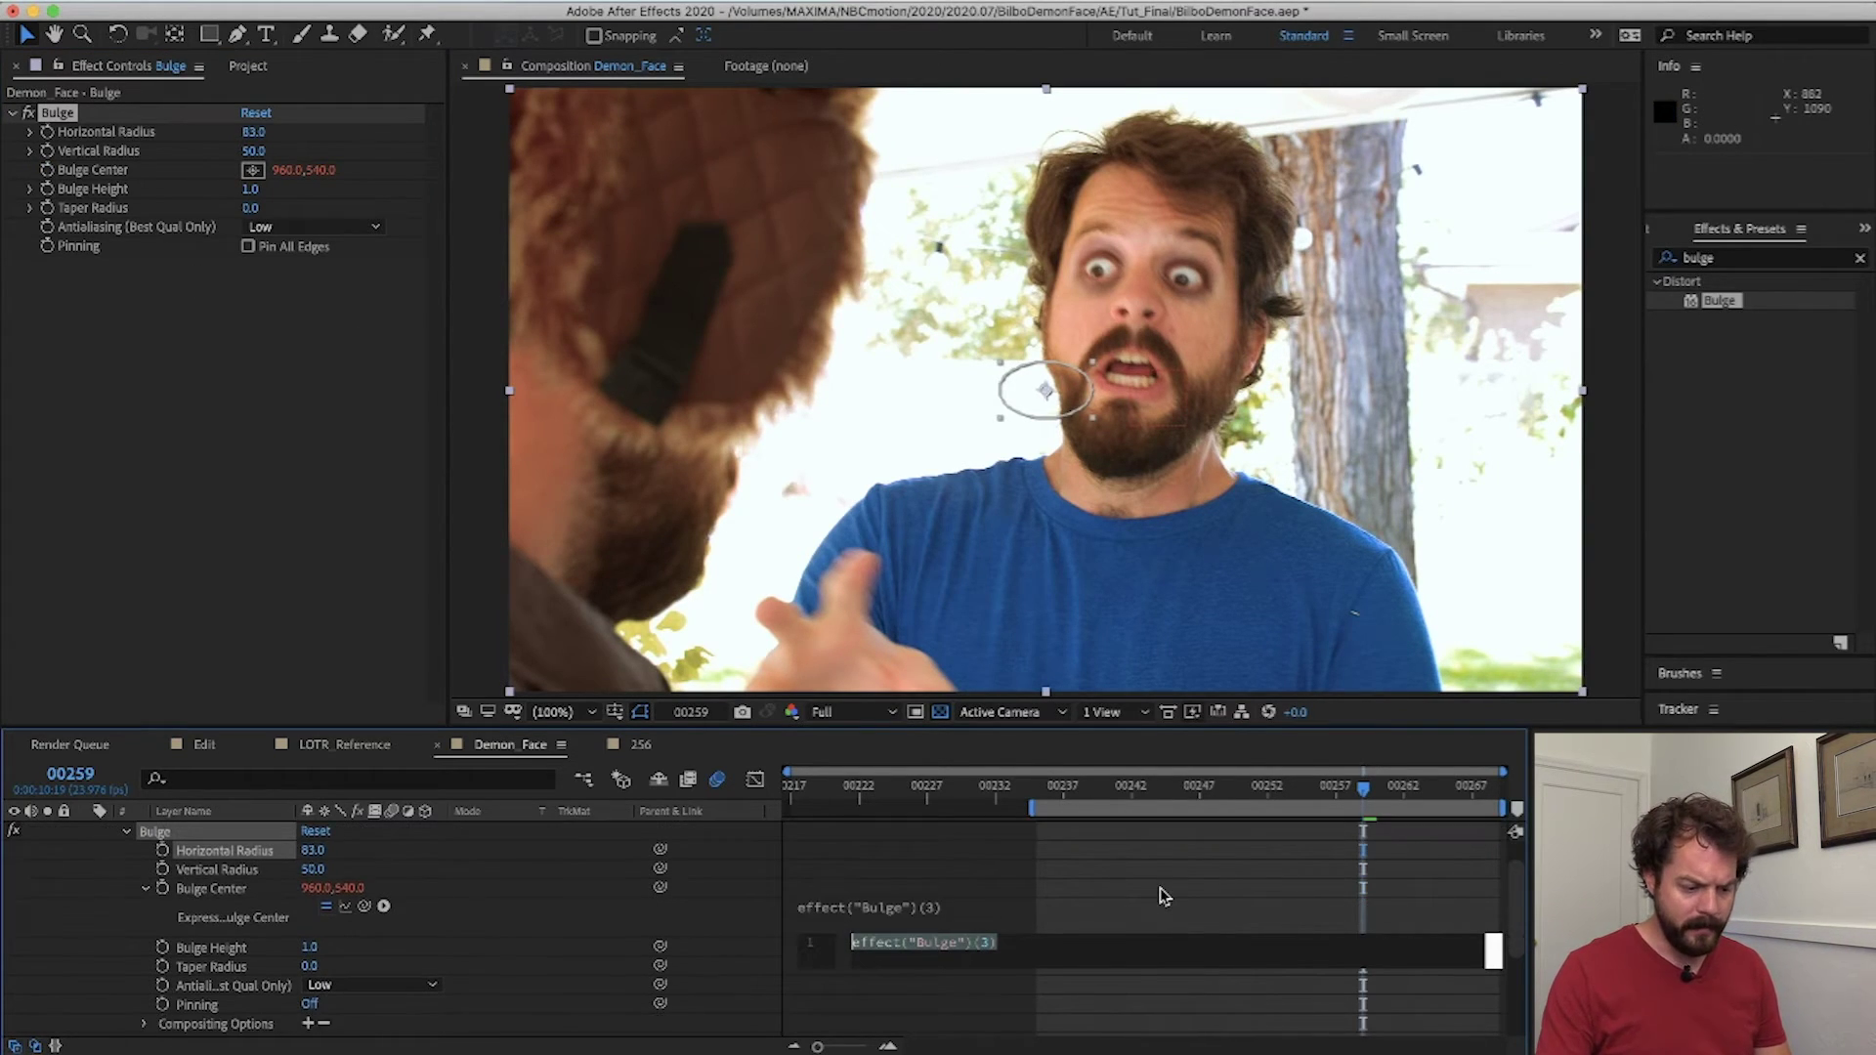
{"action": "left_click", "coordinate": [1146, 956]}
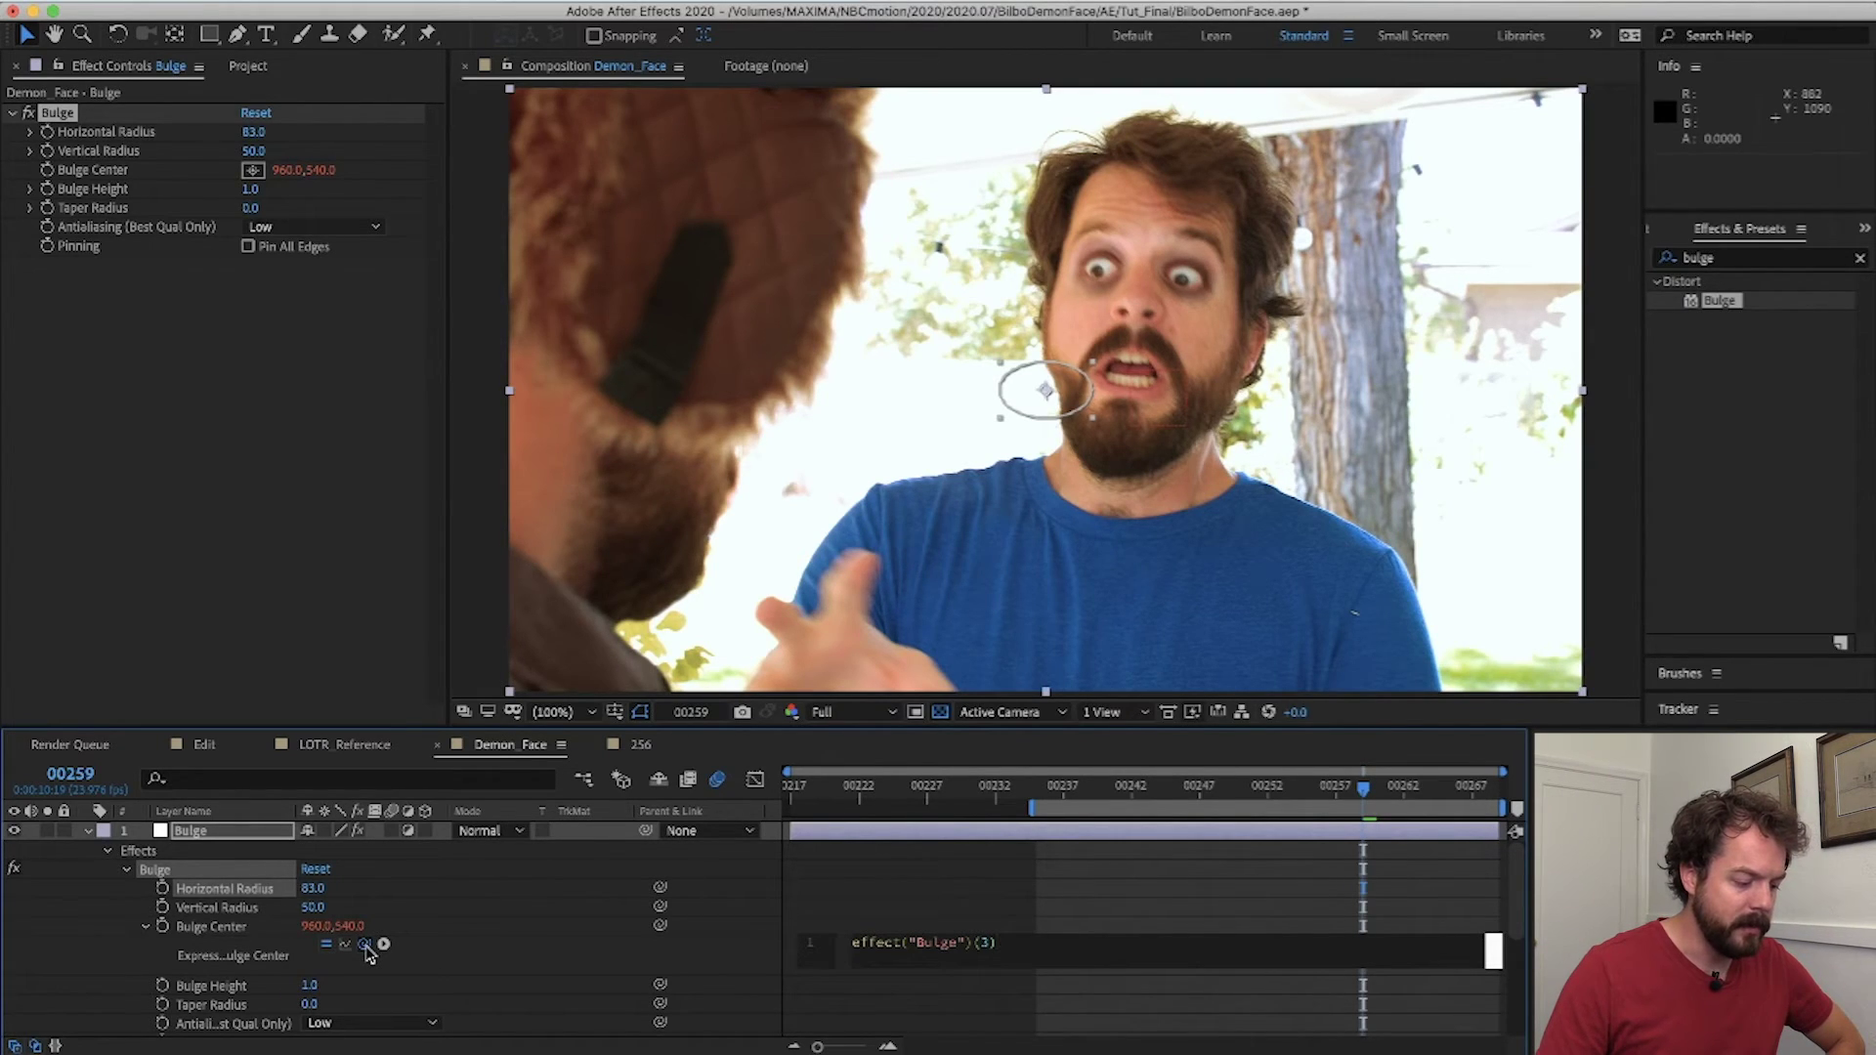
{"action": "left_click_drag", "start_coordinate": [365, 945], "coordinate": [224, 918]}
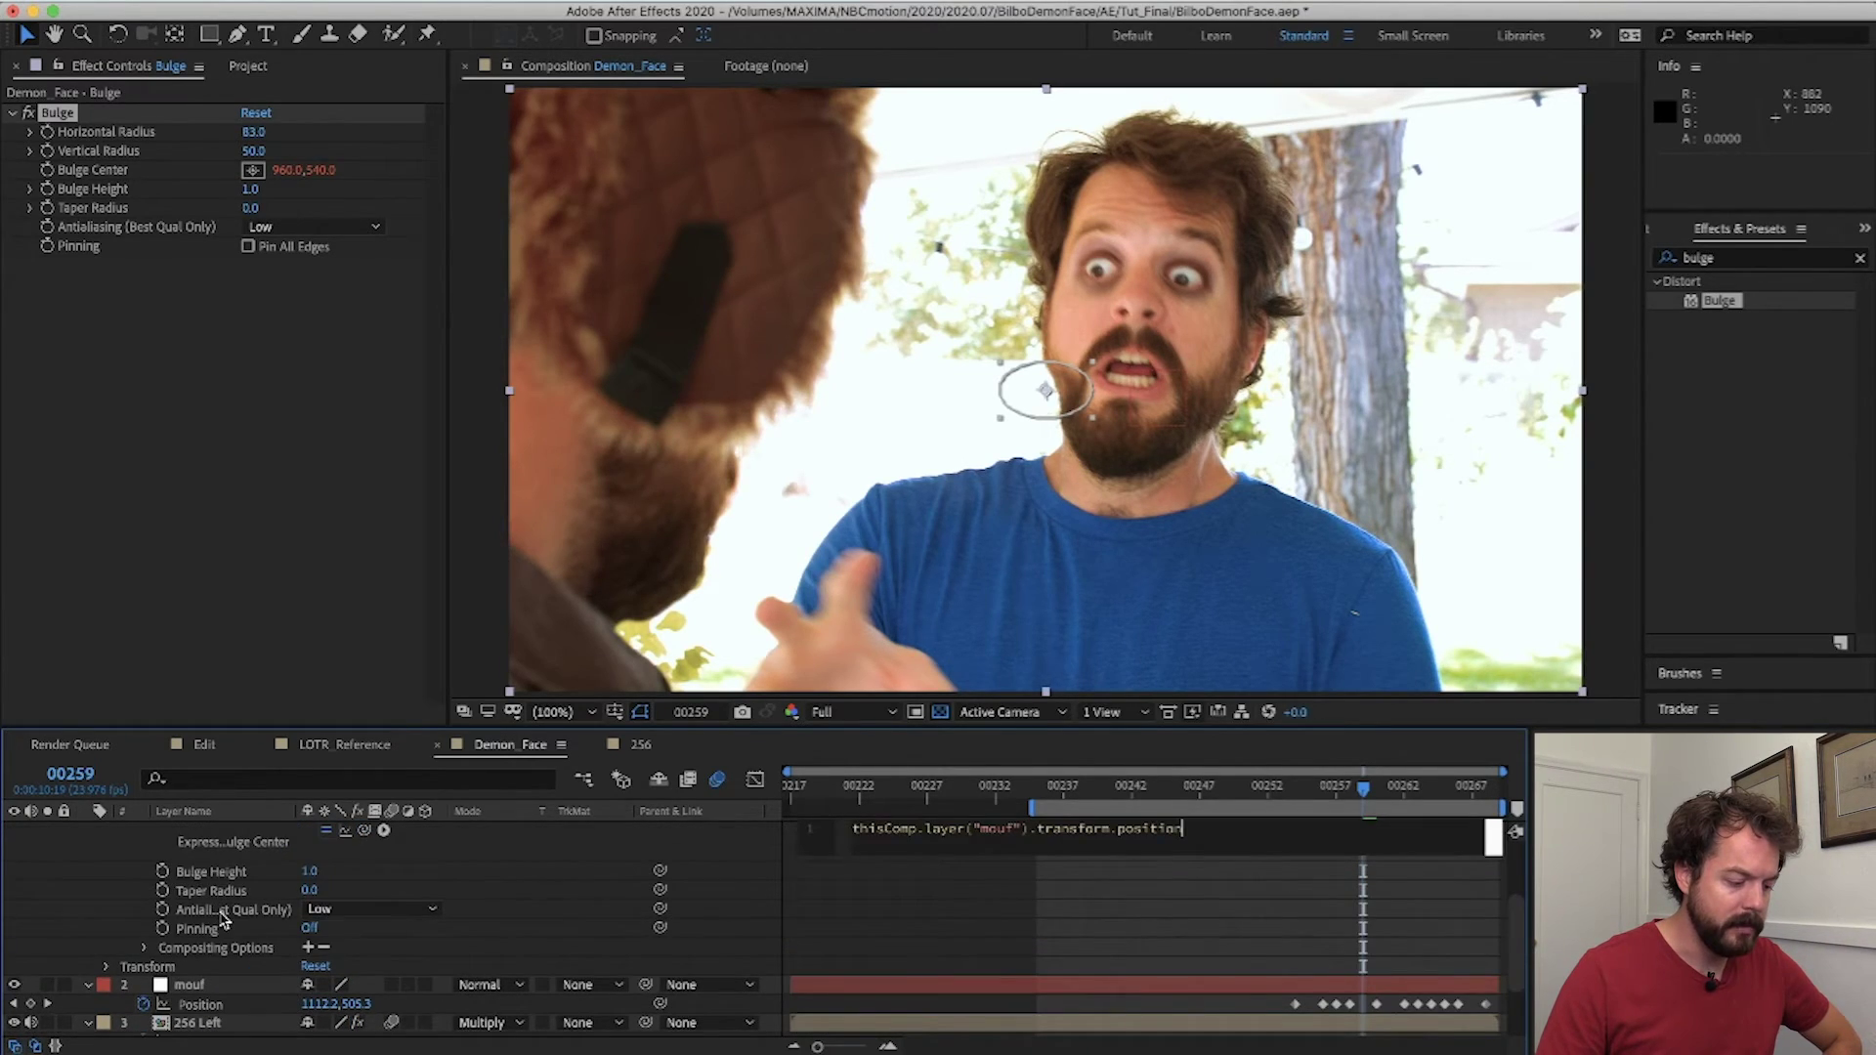
{"action": "left_click", "coordinate": [1201, 899]}
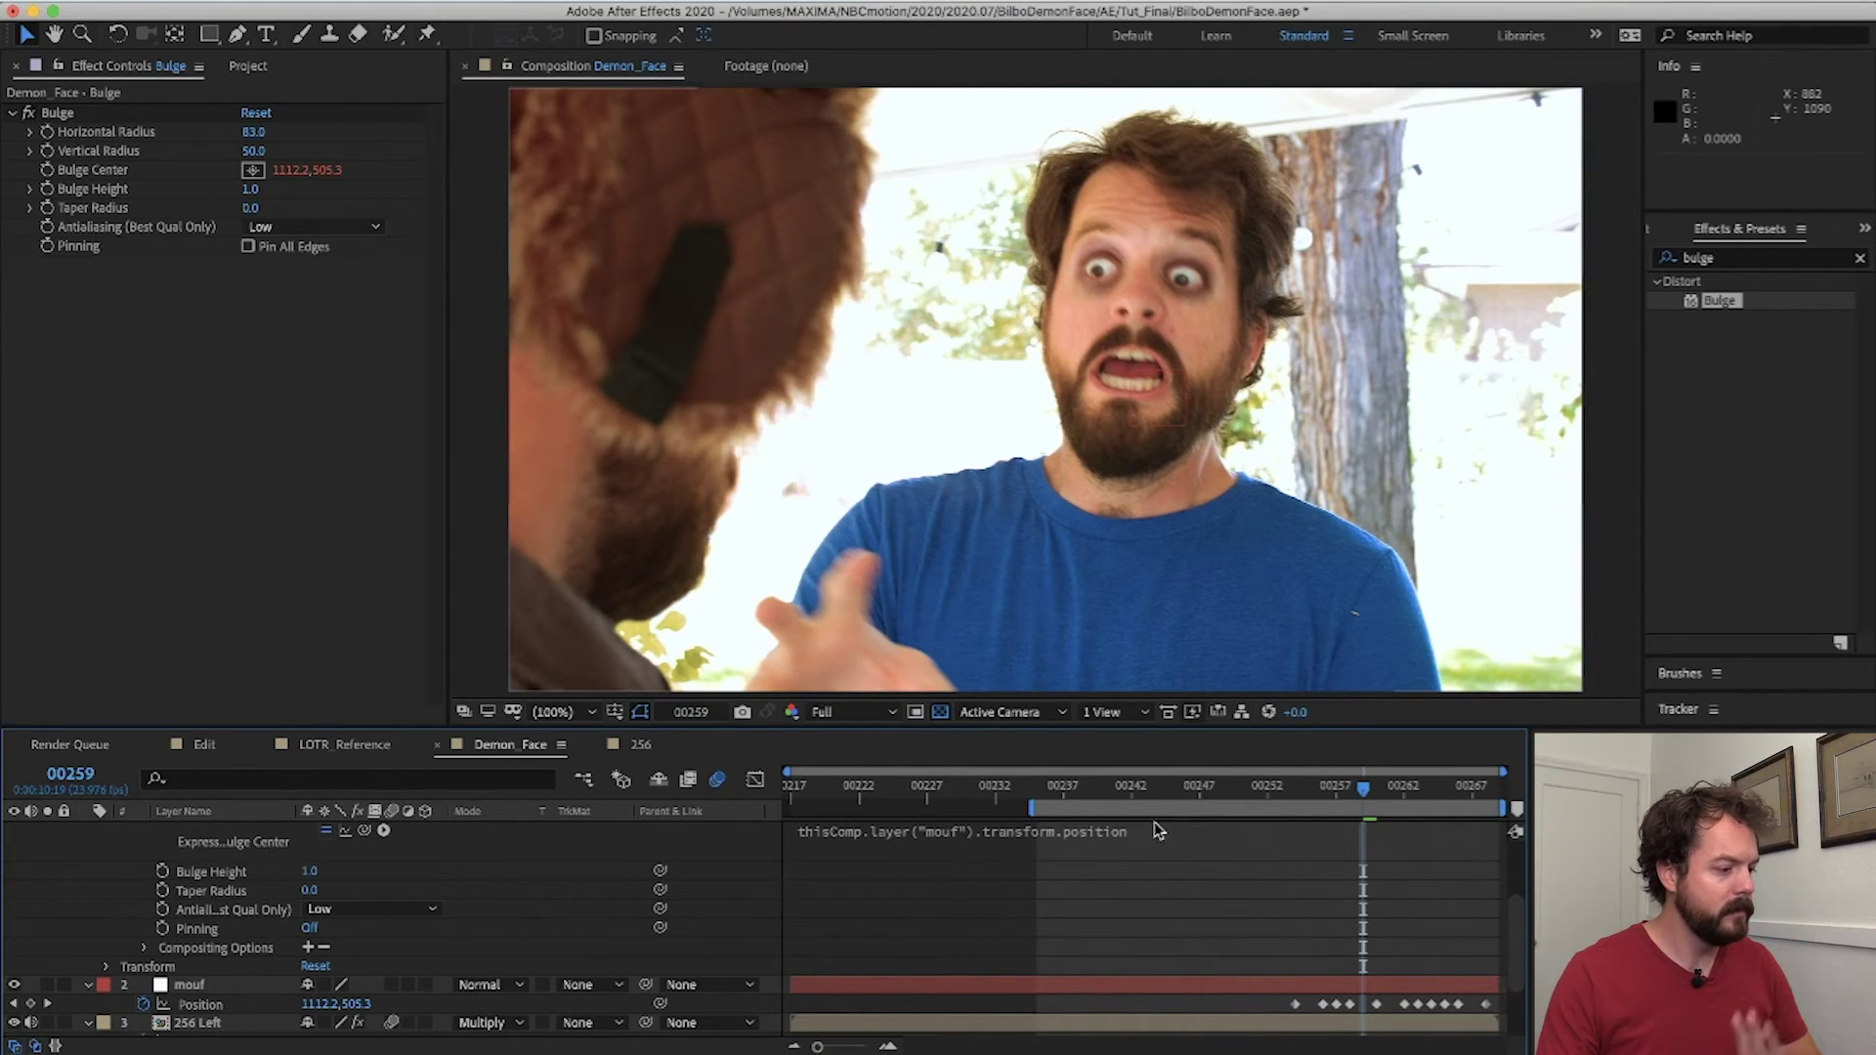
- Step between frames 259 and 262 up close to check how the bulge outline follows the mouth
{"action": "left_click", "coordinate": [57, 113]}
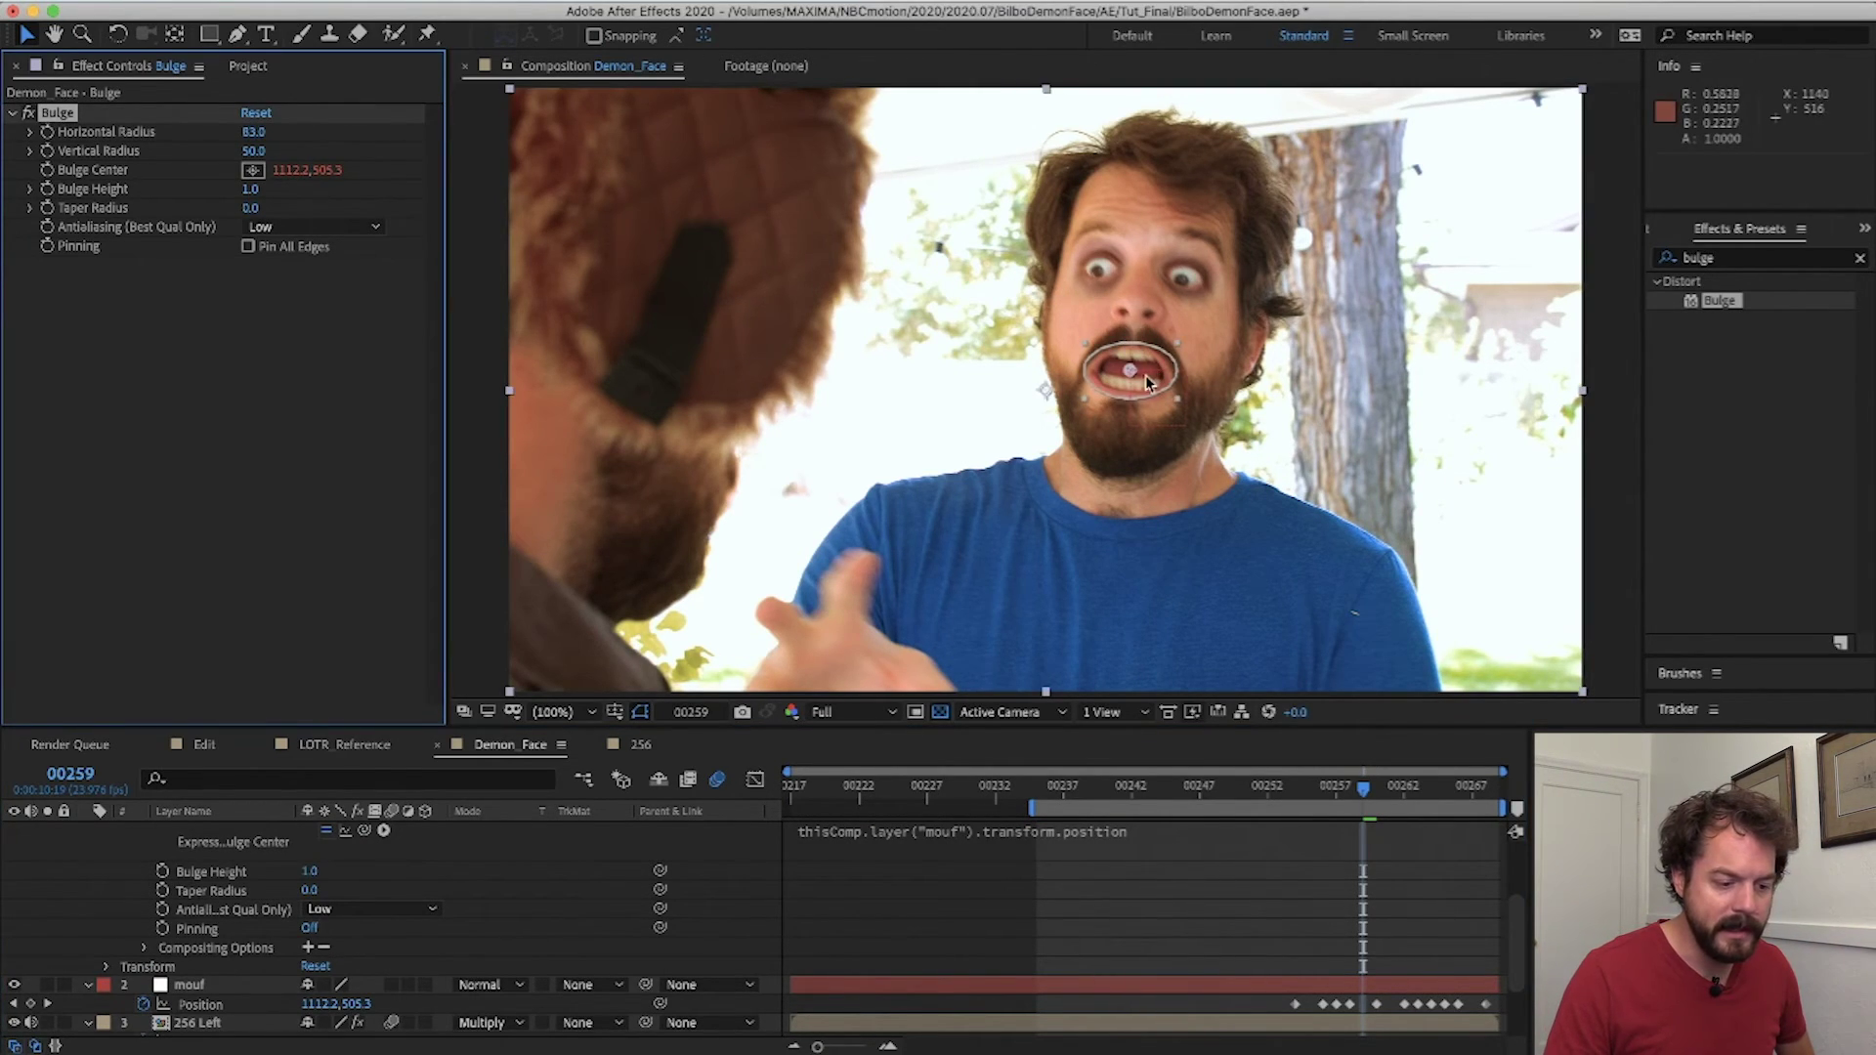
{"action": "scroll", "coordinate": [1045, 391], "scroll_direction": "up", "scroll_amount": 4}
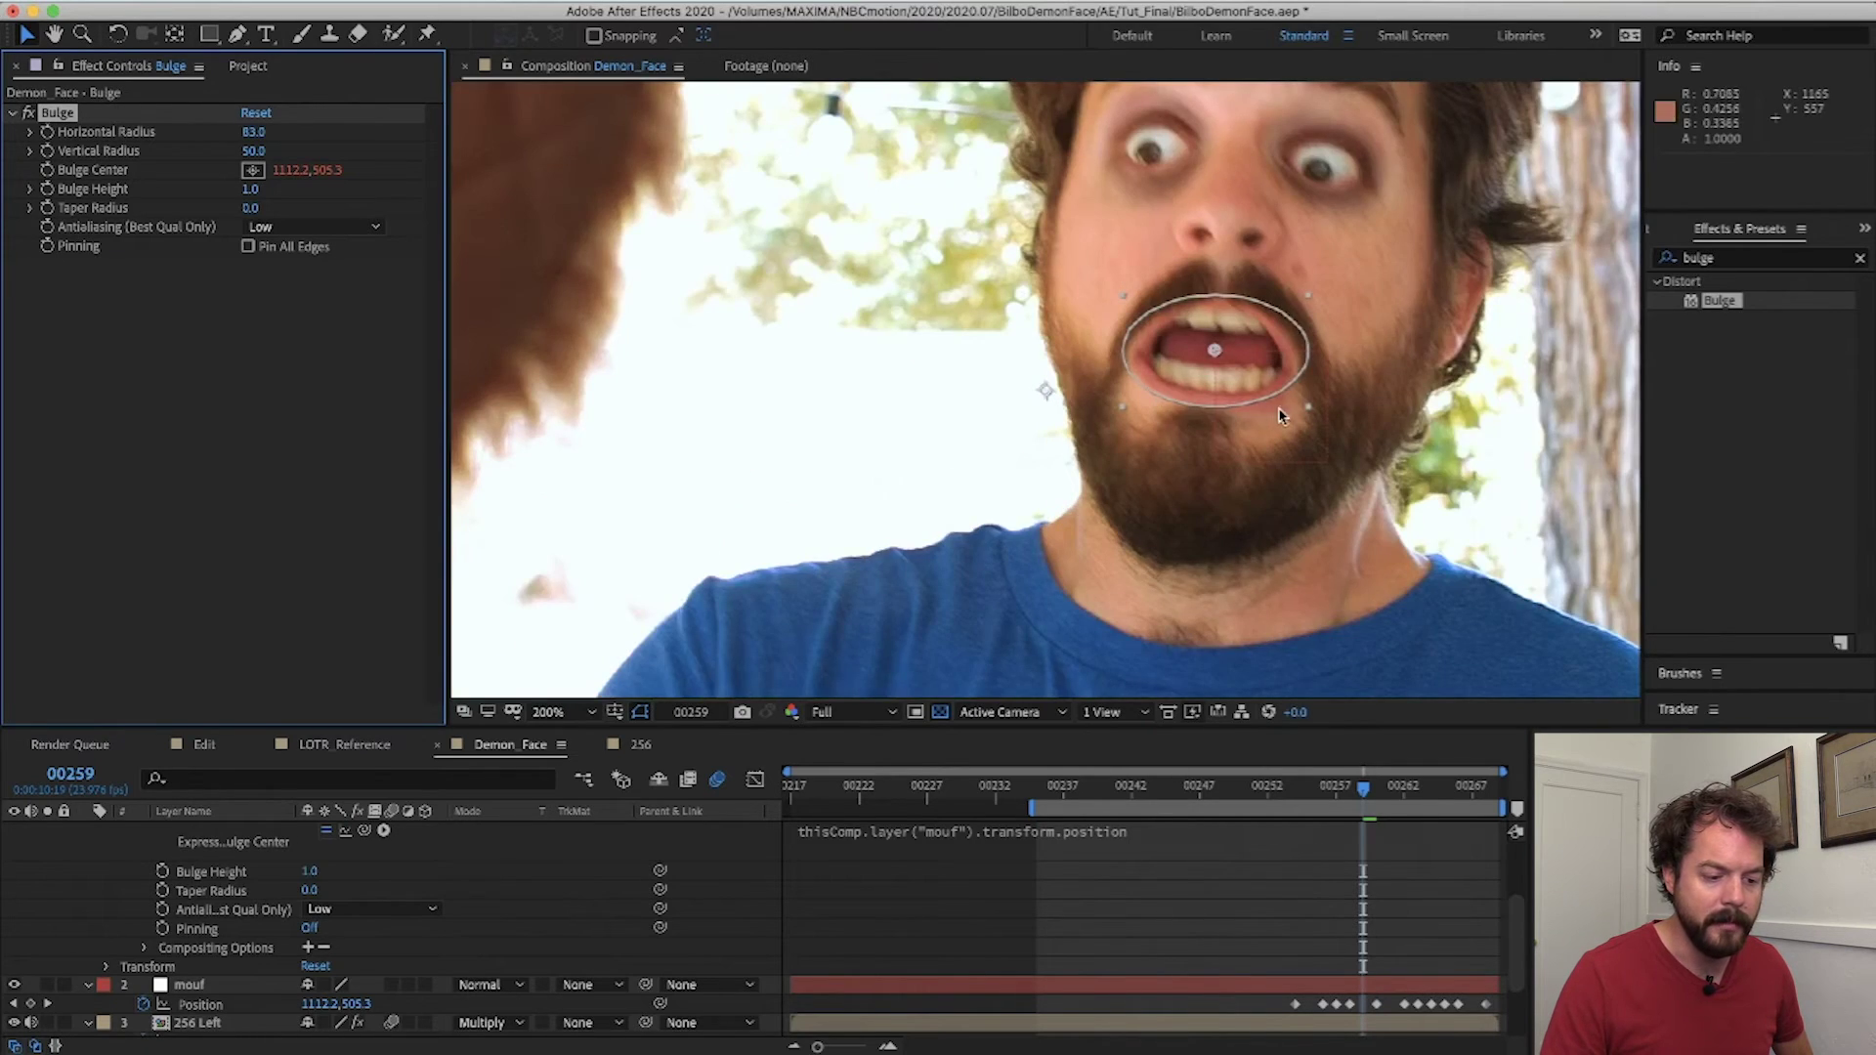
{"action": "left_click_drag", "start_coordinate": [955, 459], "coordinate": [645, 450]}
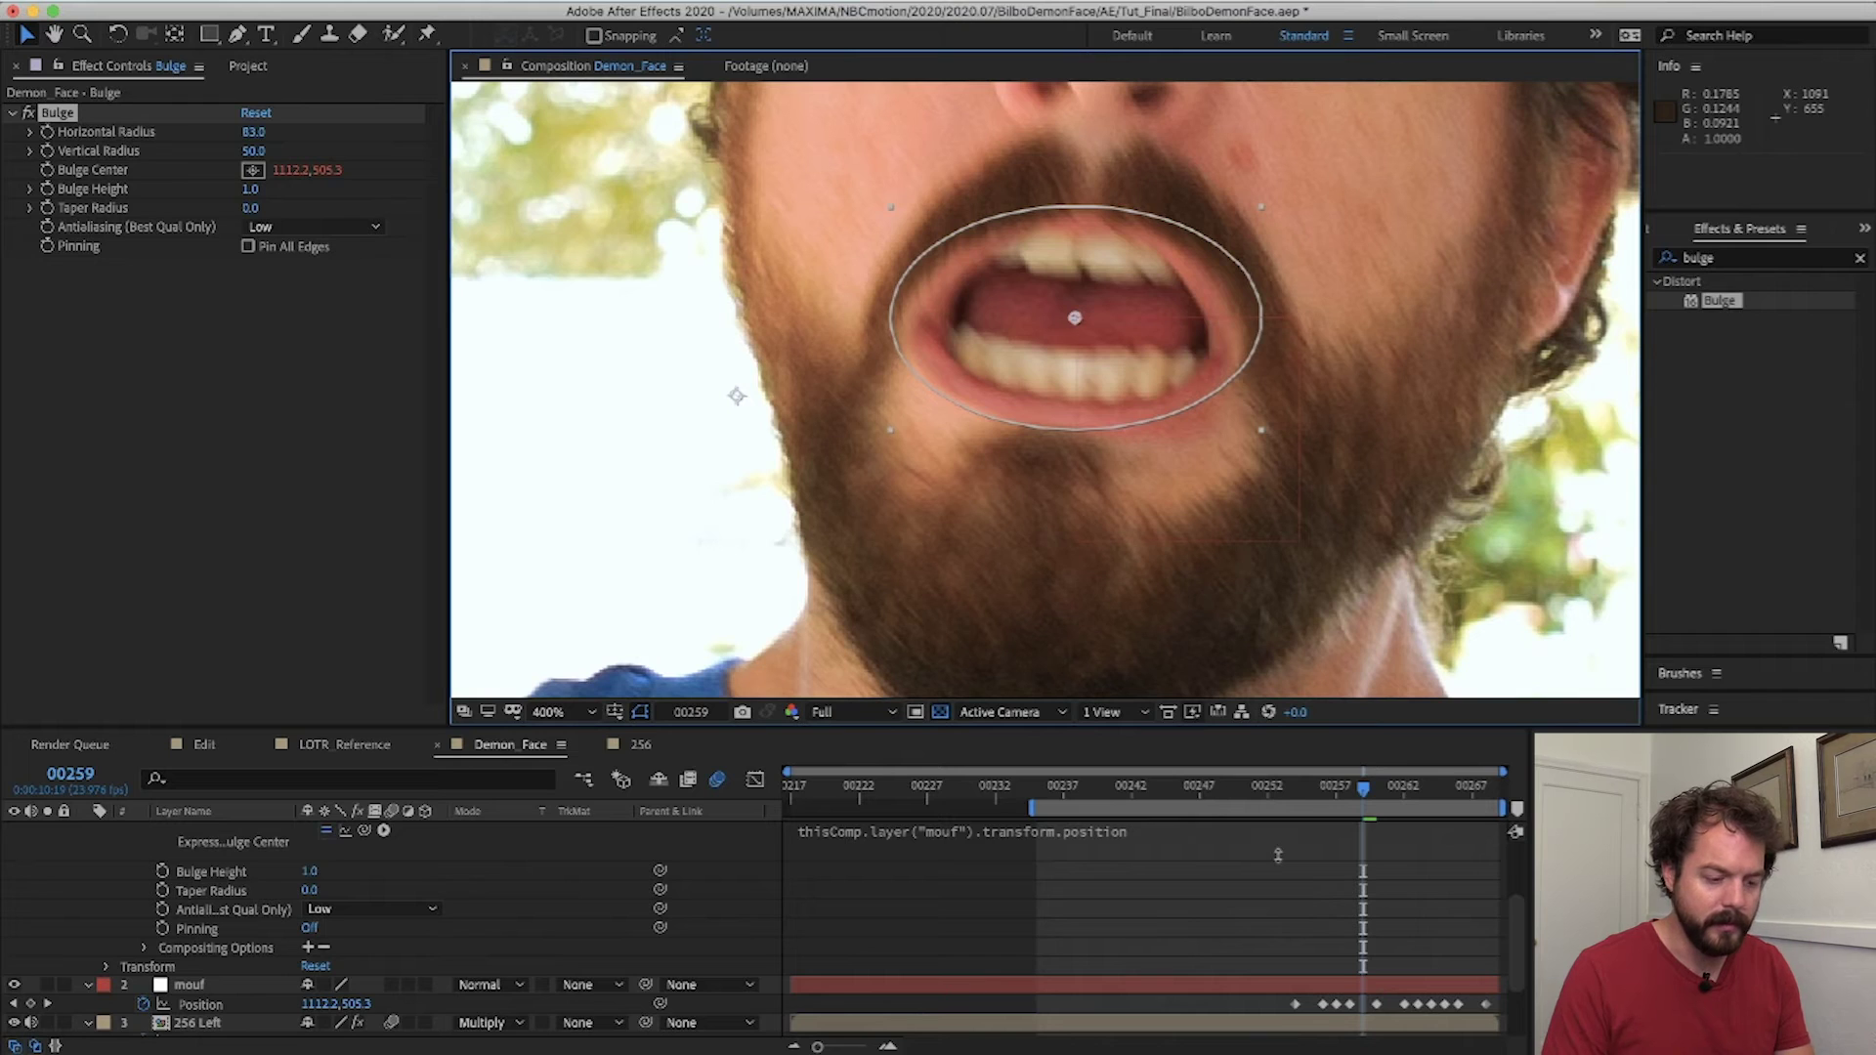
{"action": "key", "text": "Page_Down"}
{"action": "key", "text": "Page_Down"}
{"action": "key", "text": "Page_Down"}
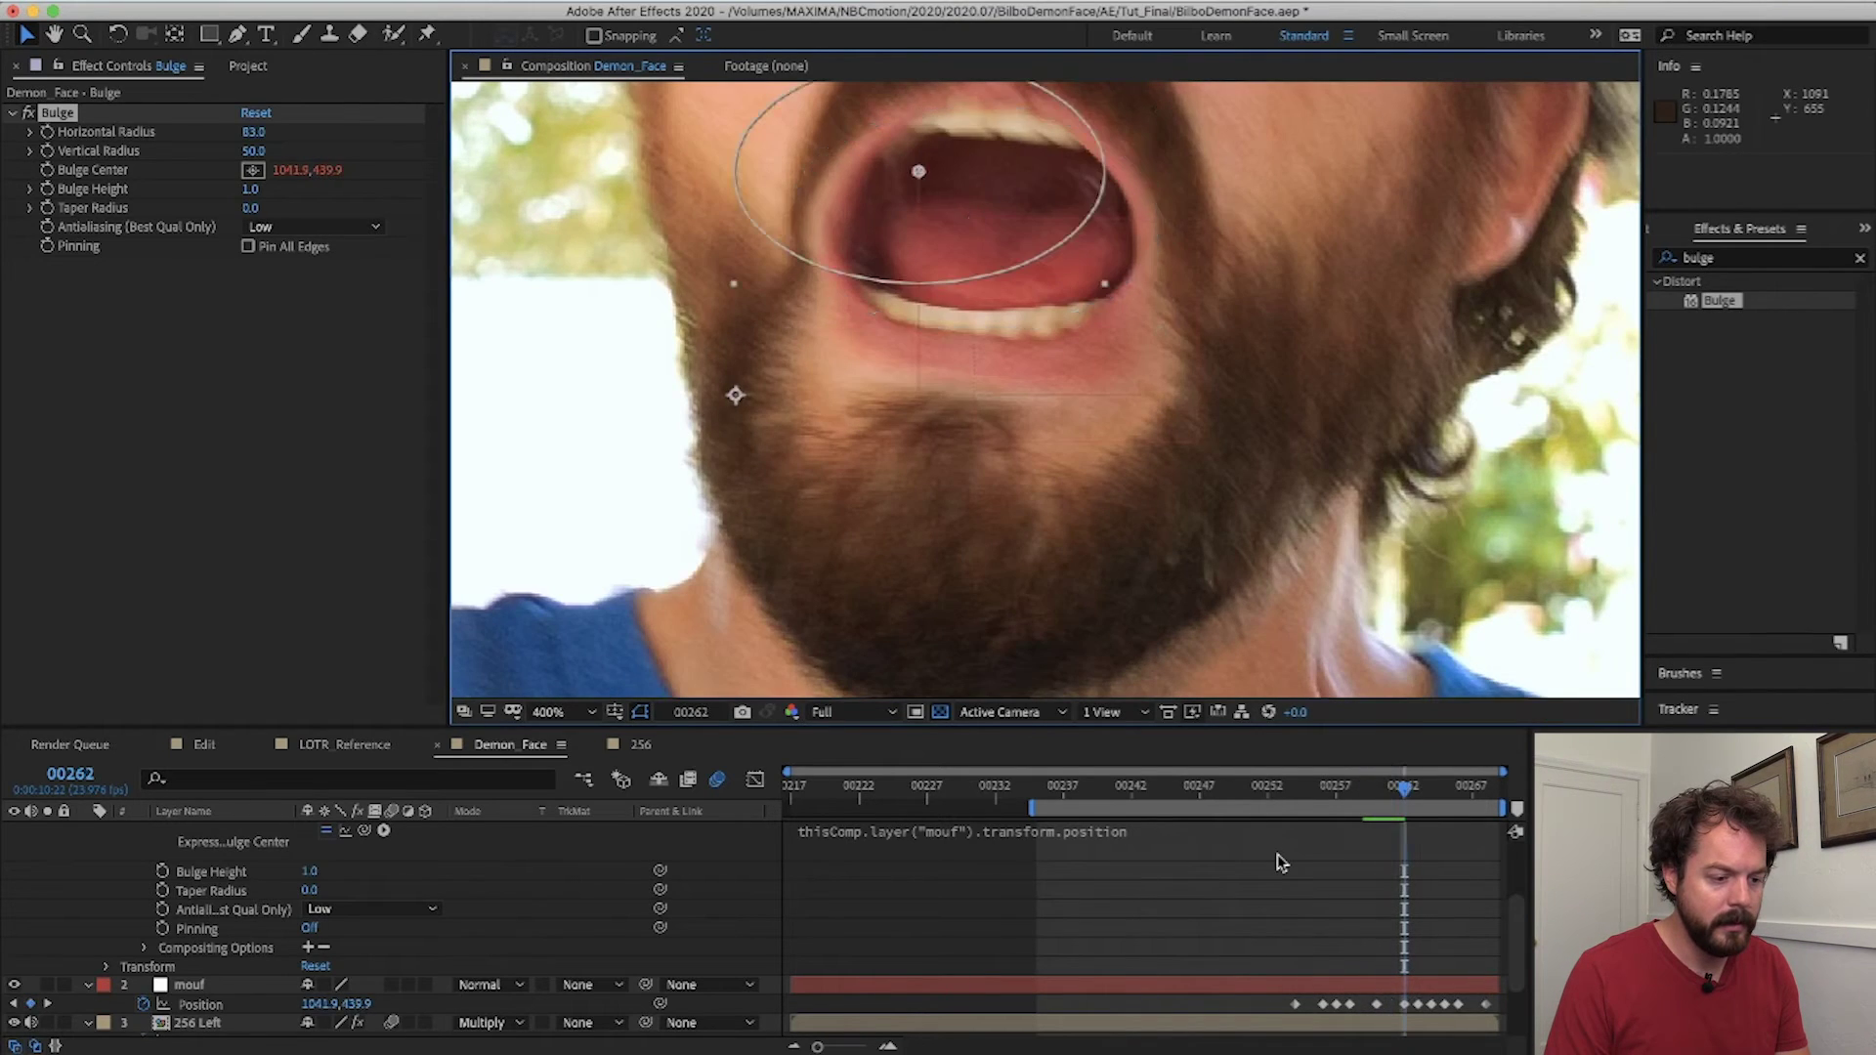
{"action": "key", "text": "Page_Up"}
{"action": "key", "text": "Page_Up"}
{"action": "key", "text": "Page_Up"}
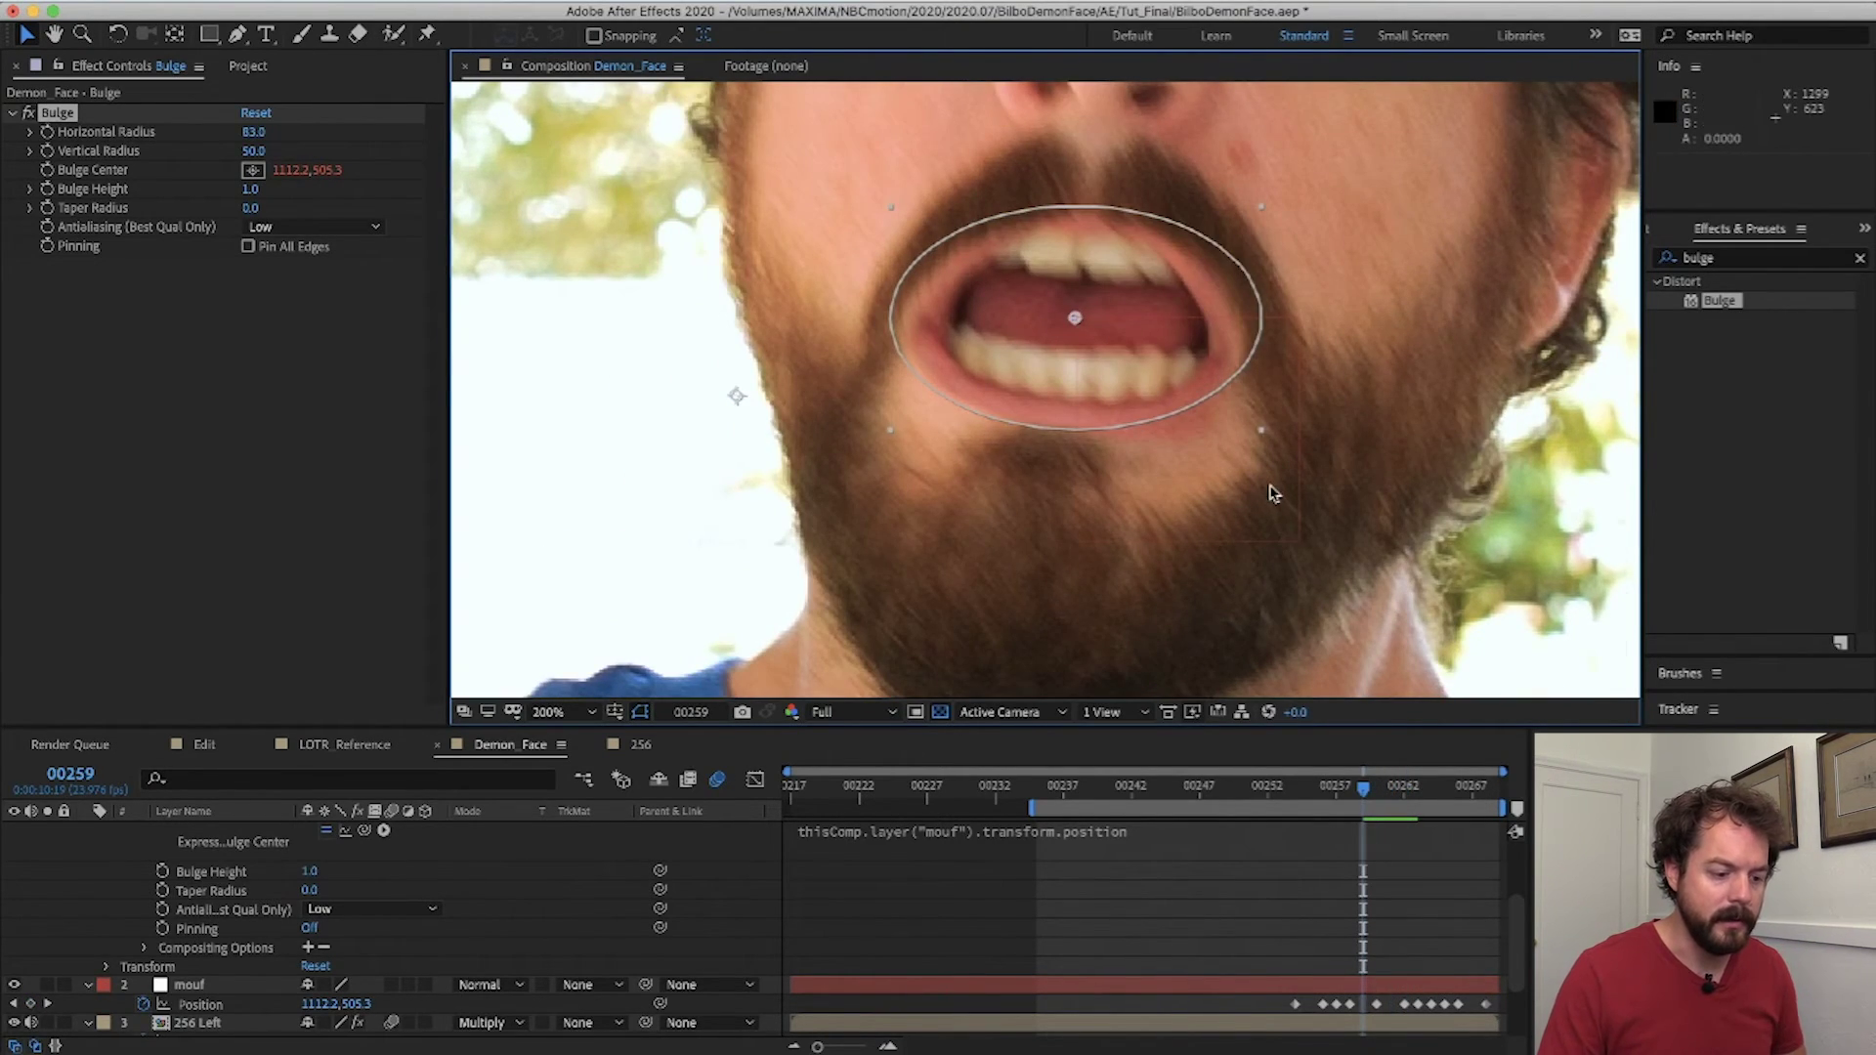
{"action": "scroll", "coordinate": [1270, 493], "scroll_direction": "down", "scroll_amount": 1}
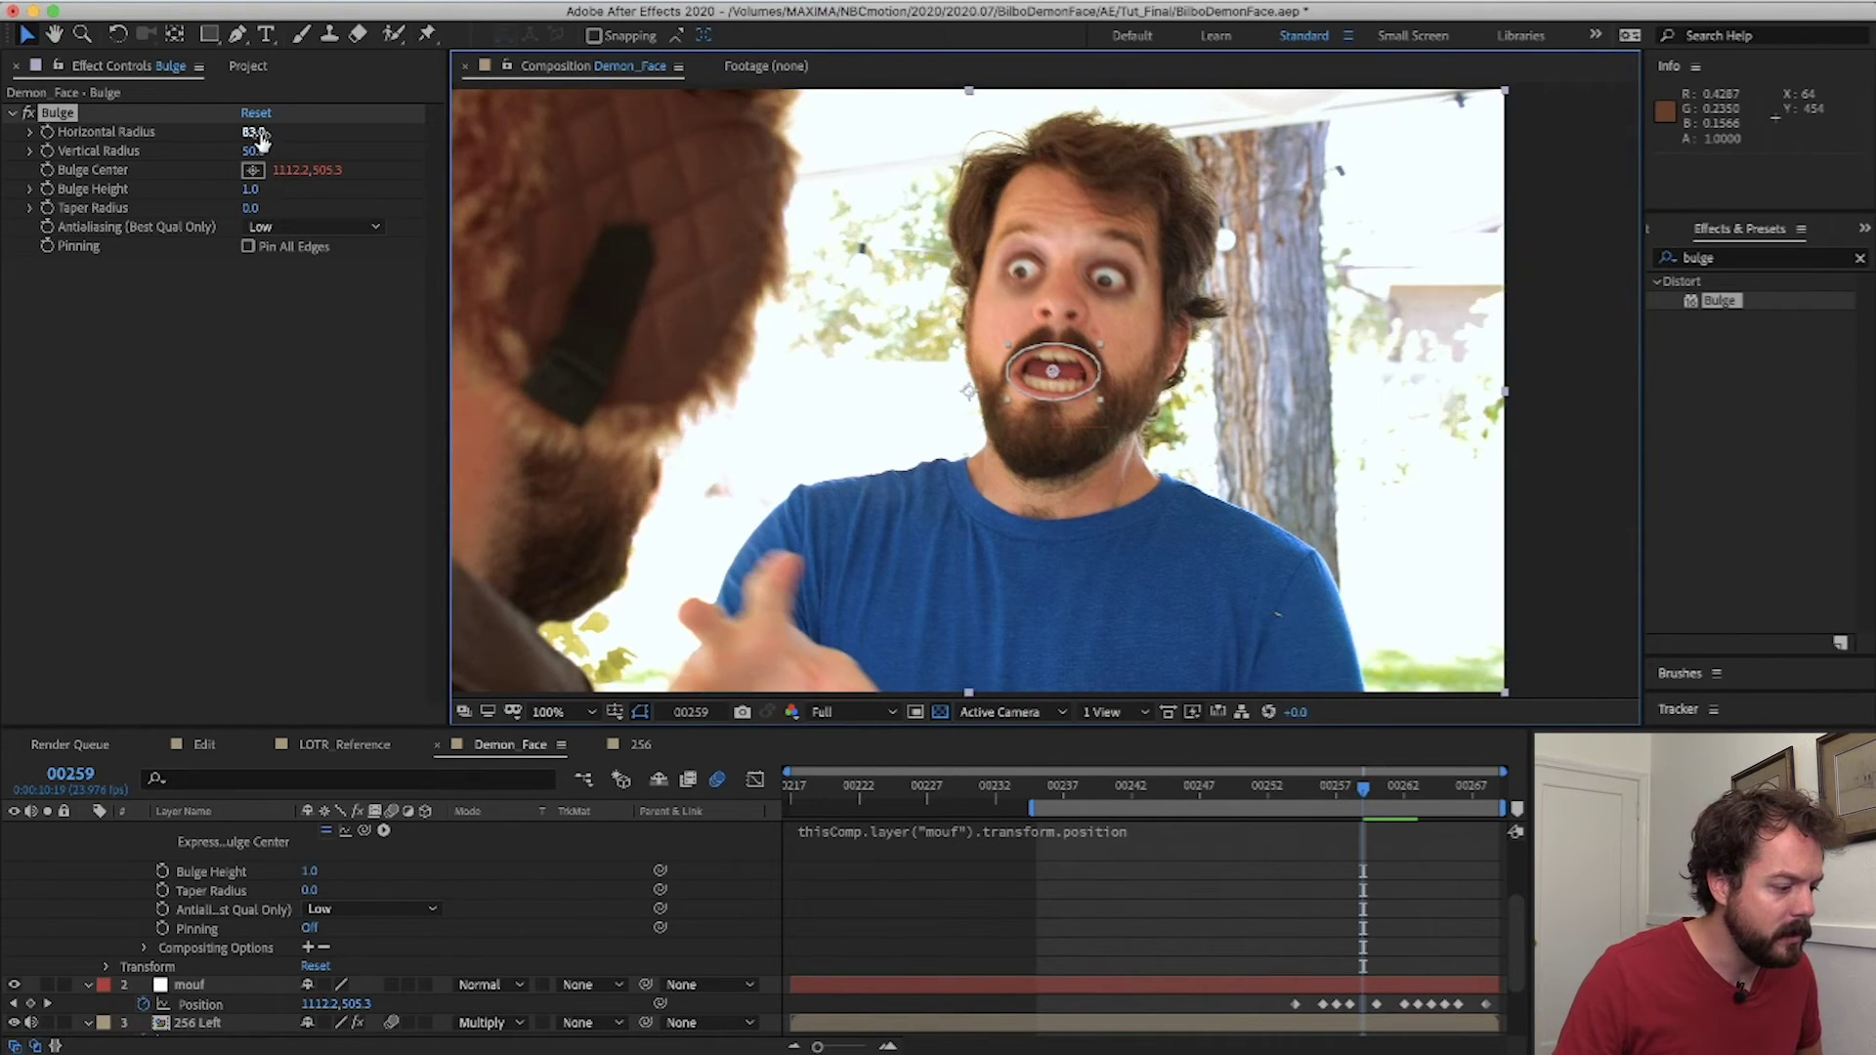
- Set the bulge's Horizontal Radius to 96, Vertical Radius to 86 and Bulge Height to 0.5
{"action": "left_click_drag", "start_coordinate": [257, 134], "coordinate": [293, 190]}
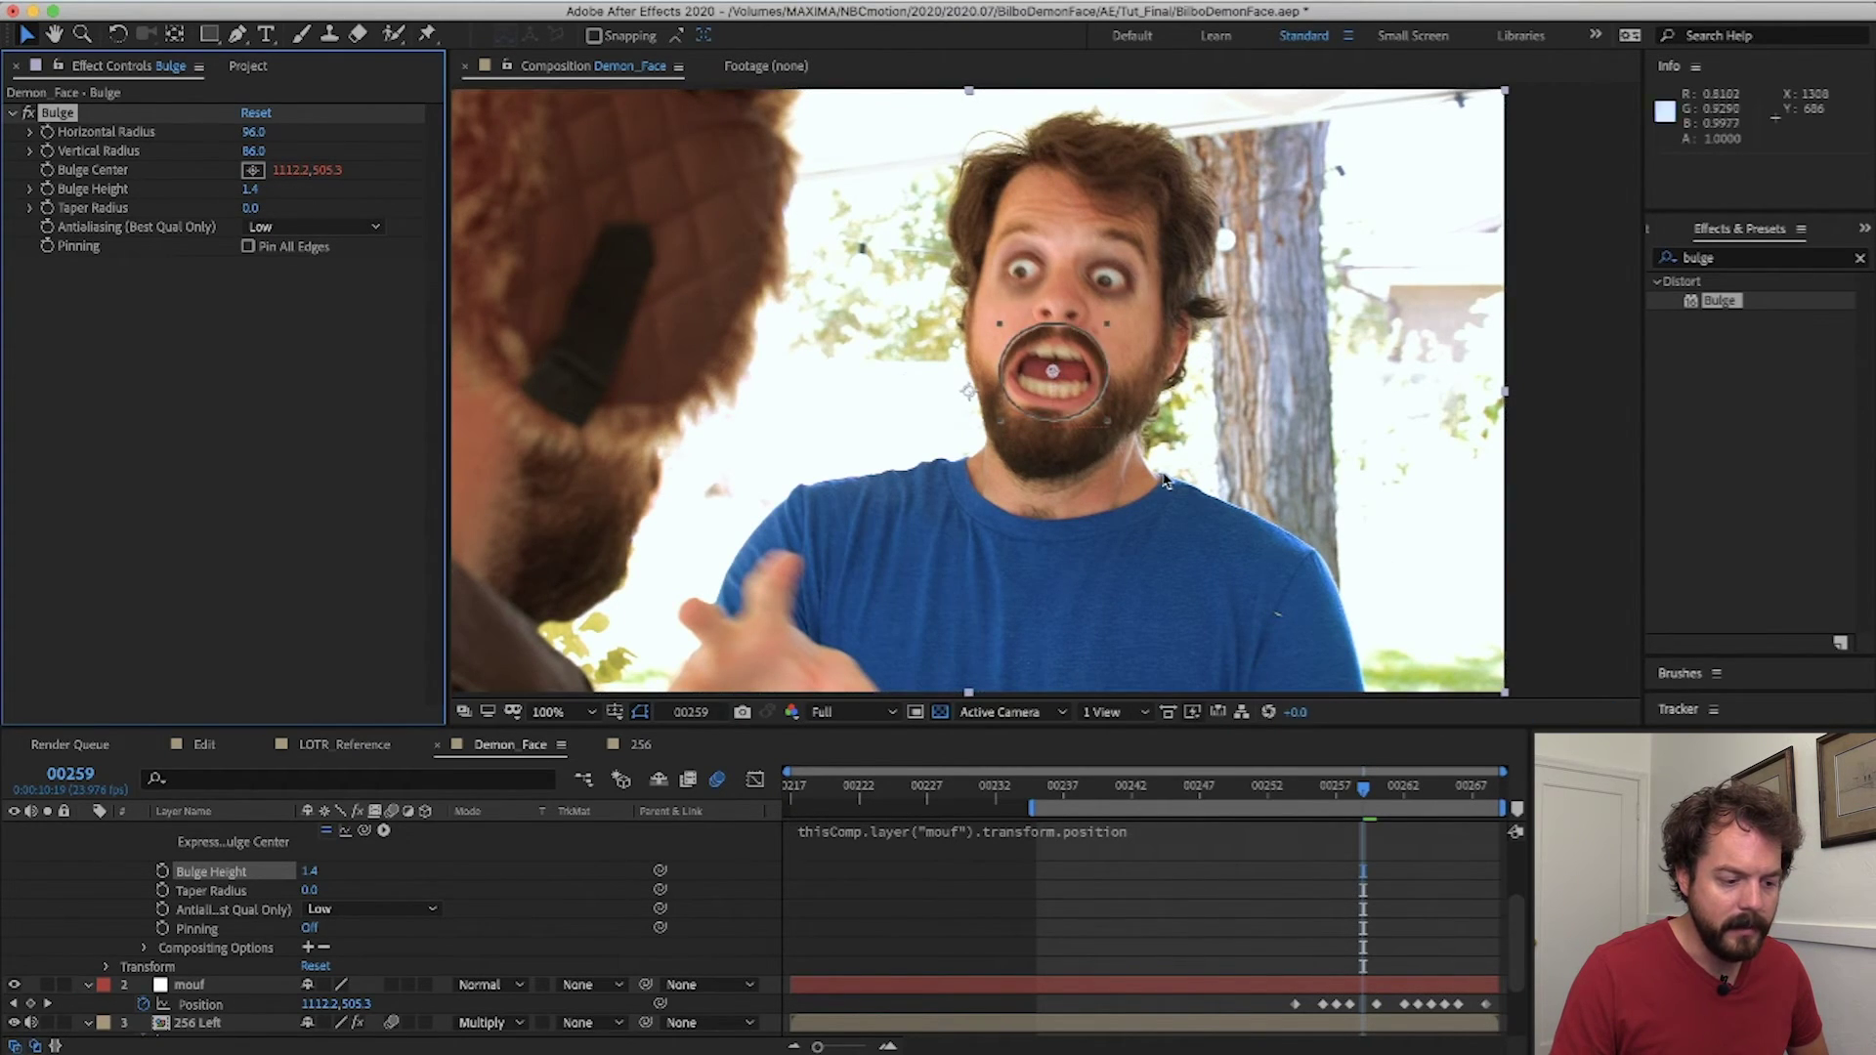
{"action": "scroll", "coordinate": [1222, 423], "scroll_direction": "up", "scroll_amount": 1}
{"action": "left_click_drag", "start_coordinate": [1220, 417], "coordinate": [1212, 542]}
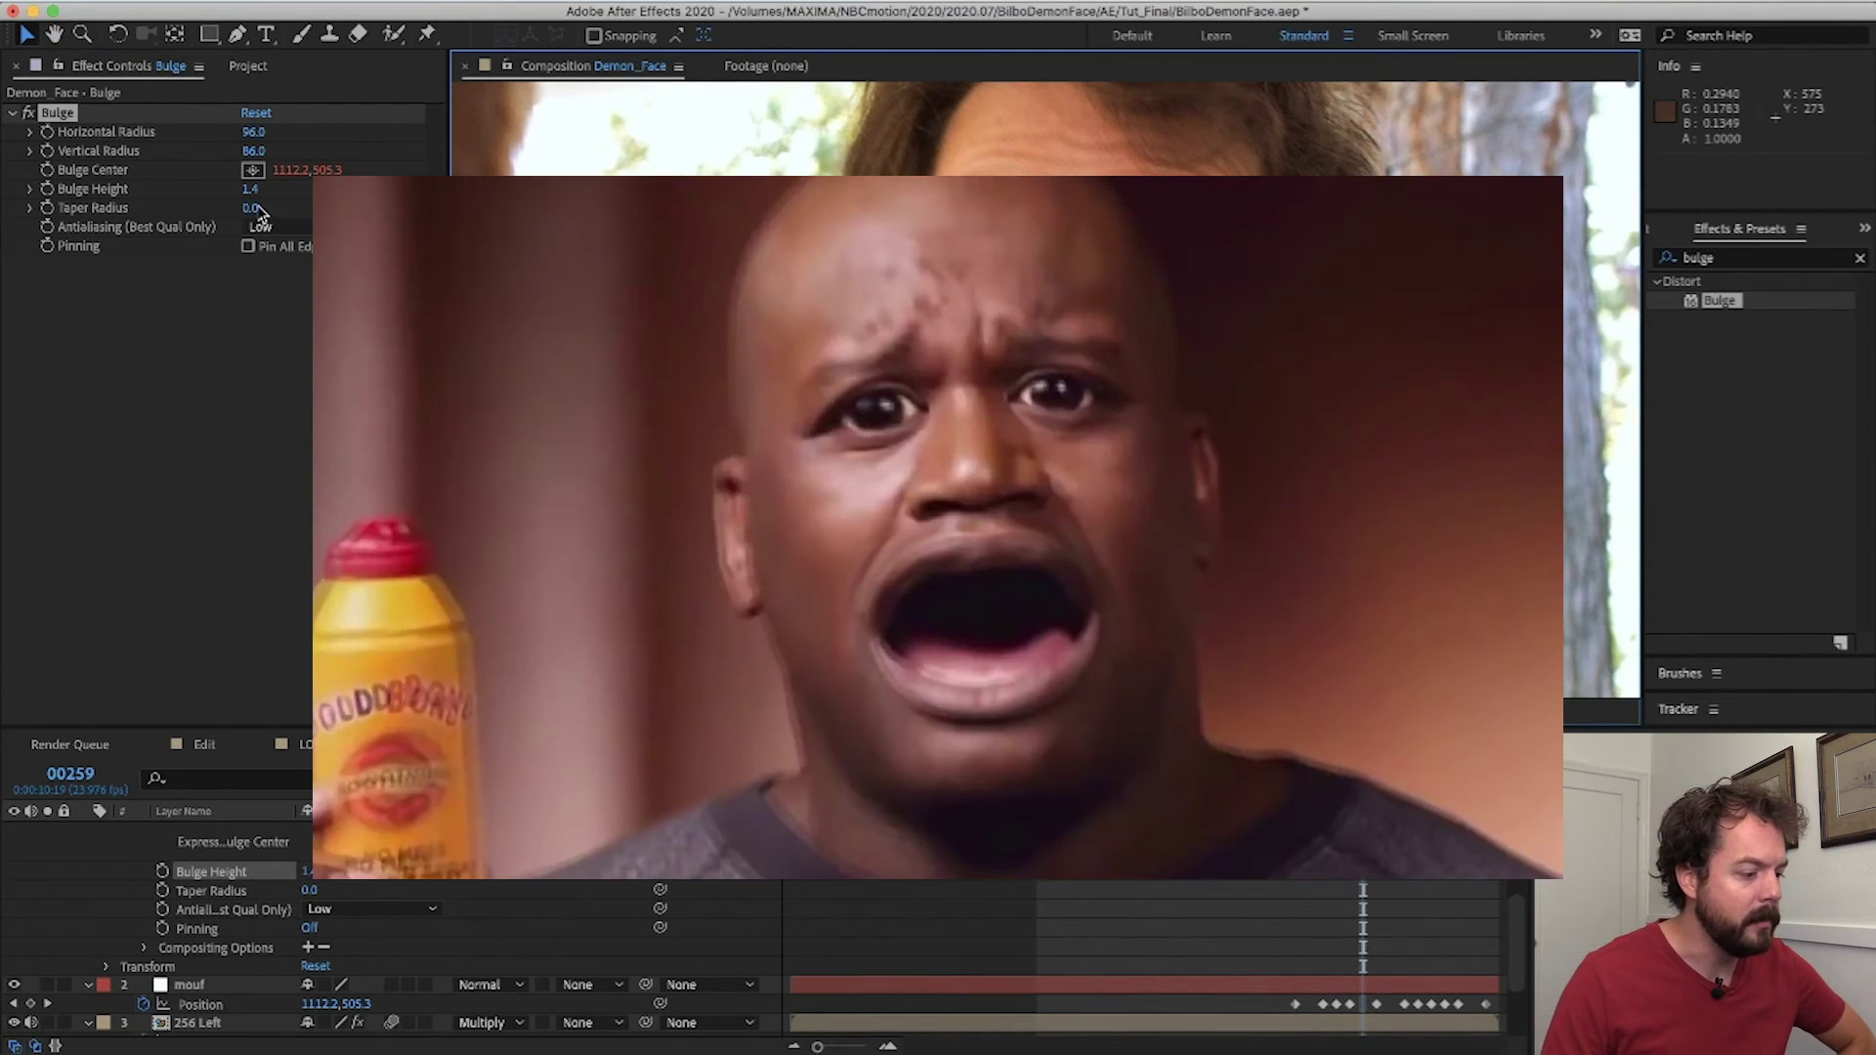
{"action": "left_click_drag", "start_coordinate": [252, 192], "coordinate": [438, 206]}
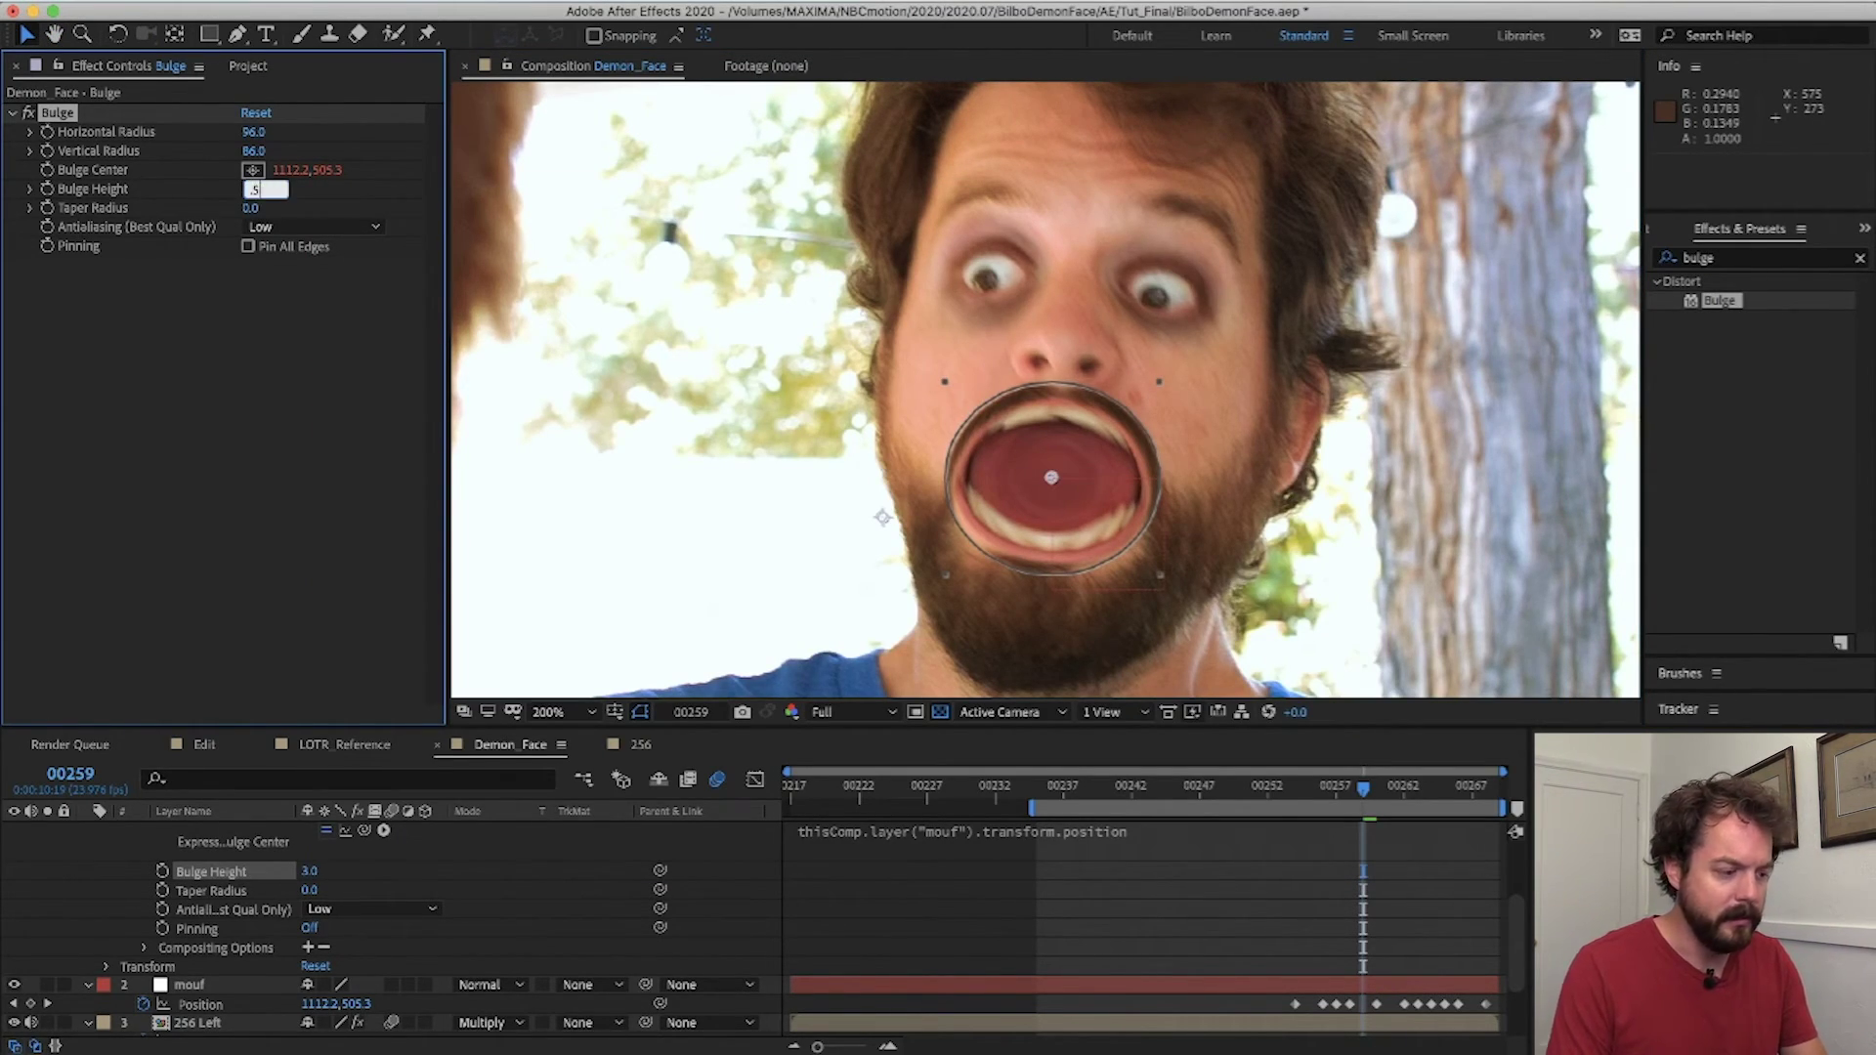
- Toggle the Bulge effect off and on at frame 259 to compare the mouth with and without it
{"action": "left_click", "coordinate": [31, 114]}
{"action": "left_click", "coordinate": [31, 113]}
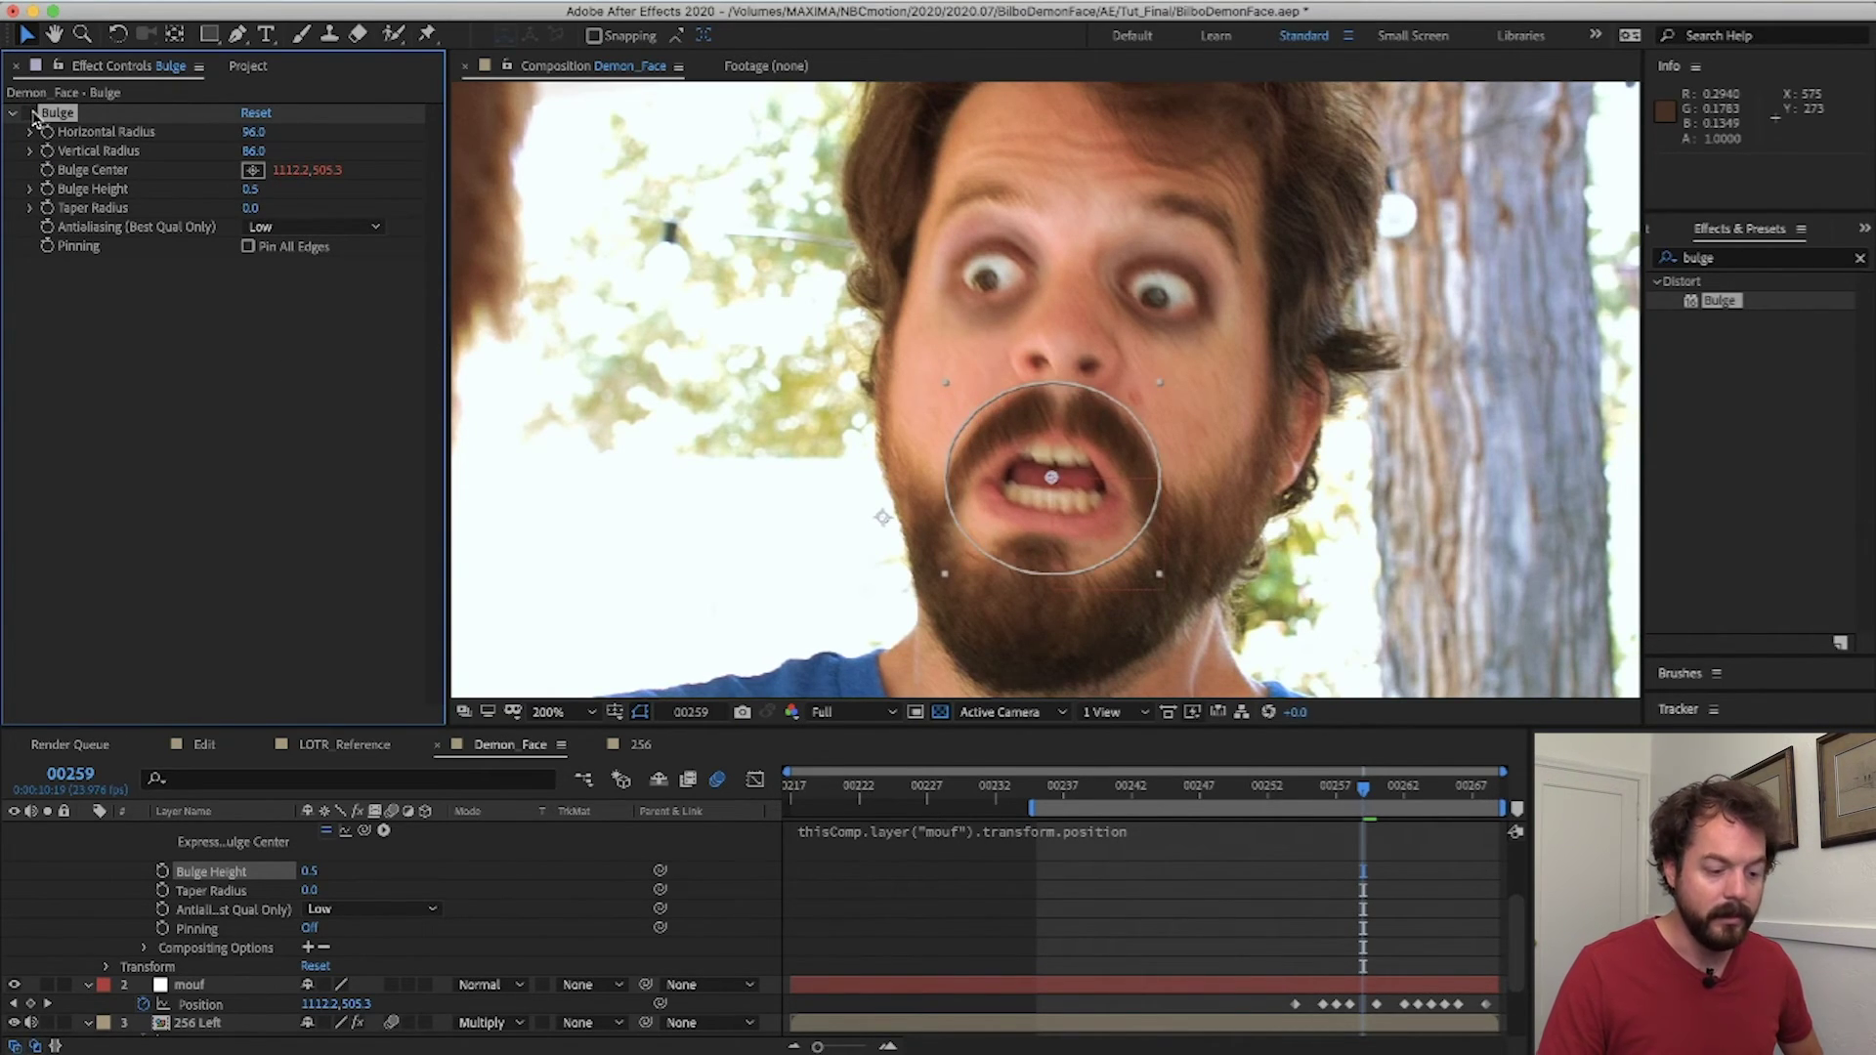
{"action": "left_click", "coordinate": [31, 113]}
{"action": "left_click", "coordinate": [28, 113]}
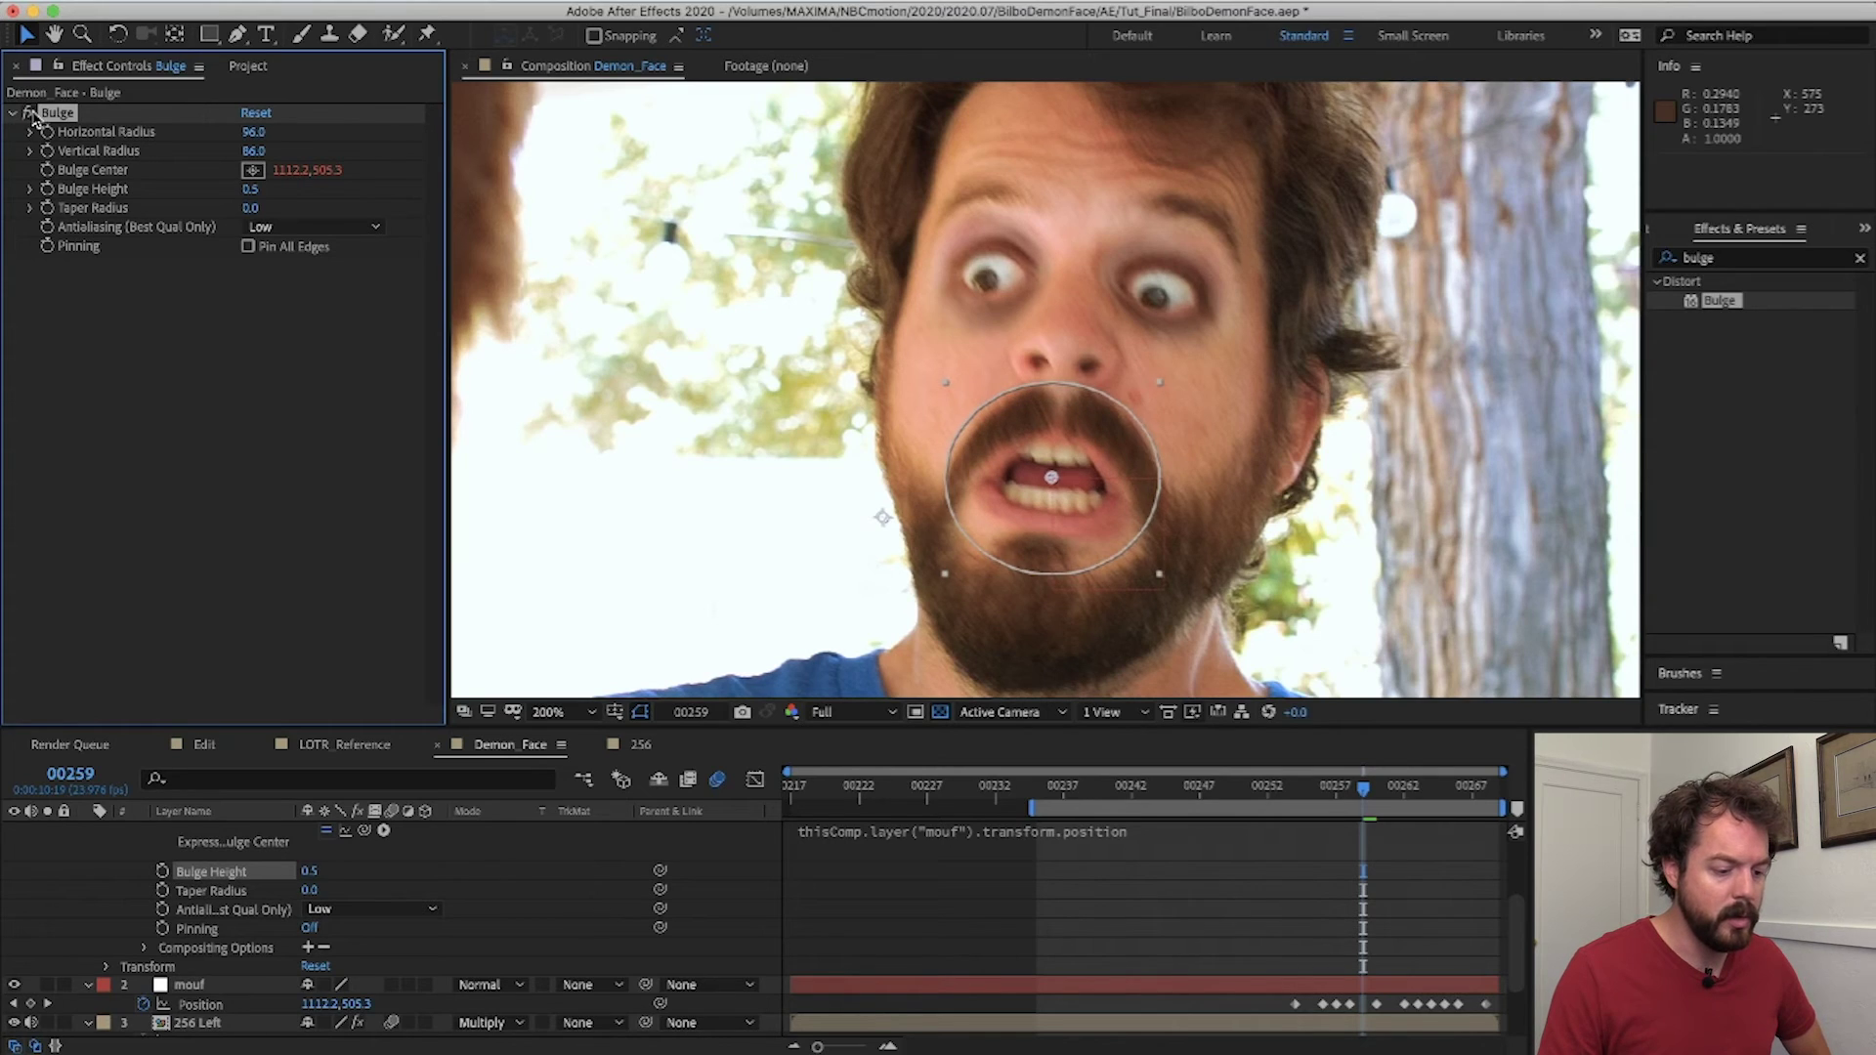
- Set the Bulge Height to 0.9 and keyframe it at frames 254 and 260
{"action": "left_click", "coordinate": [29, 114]}
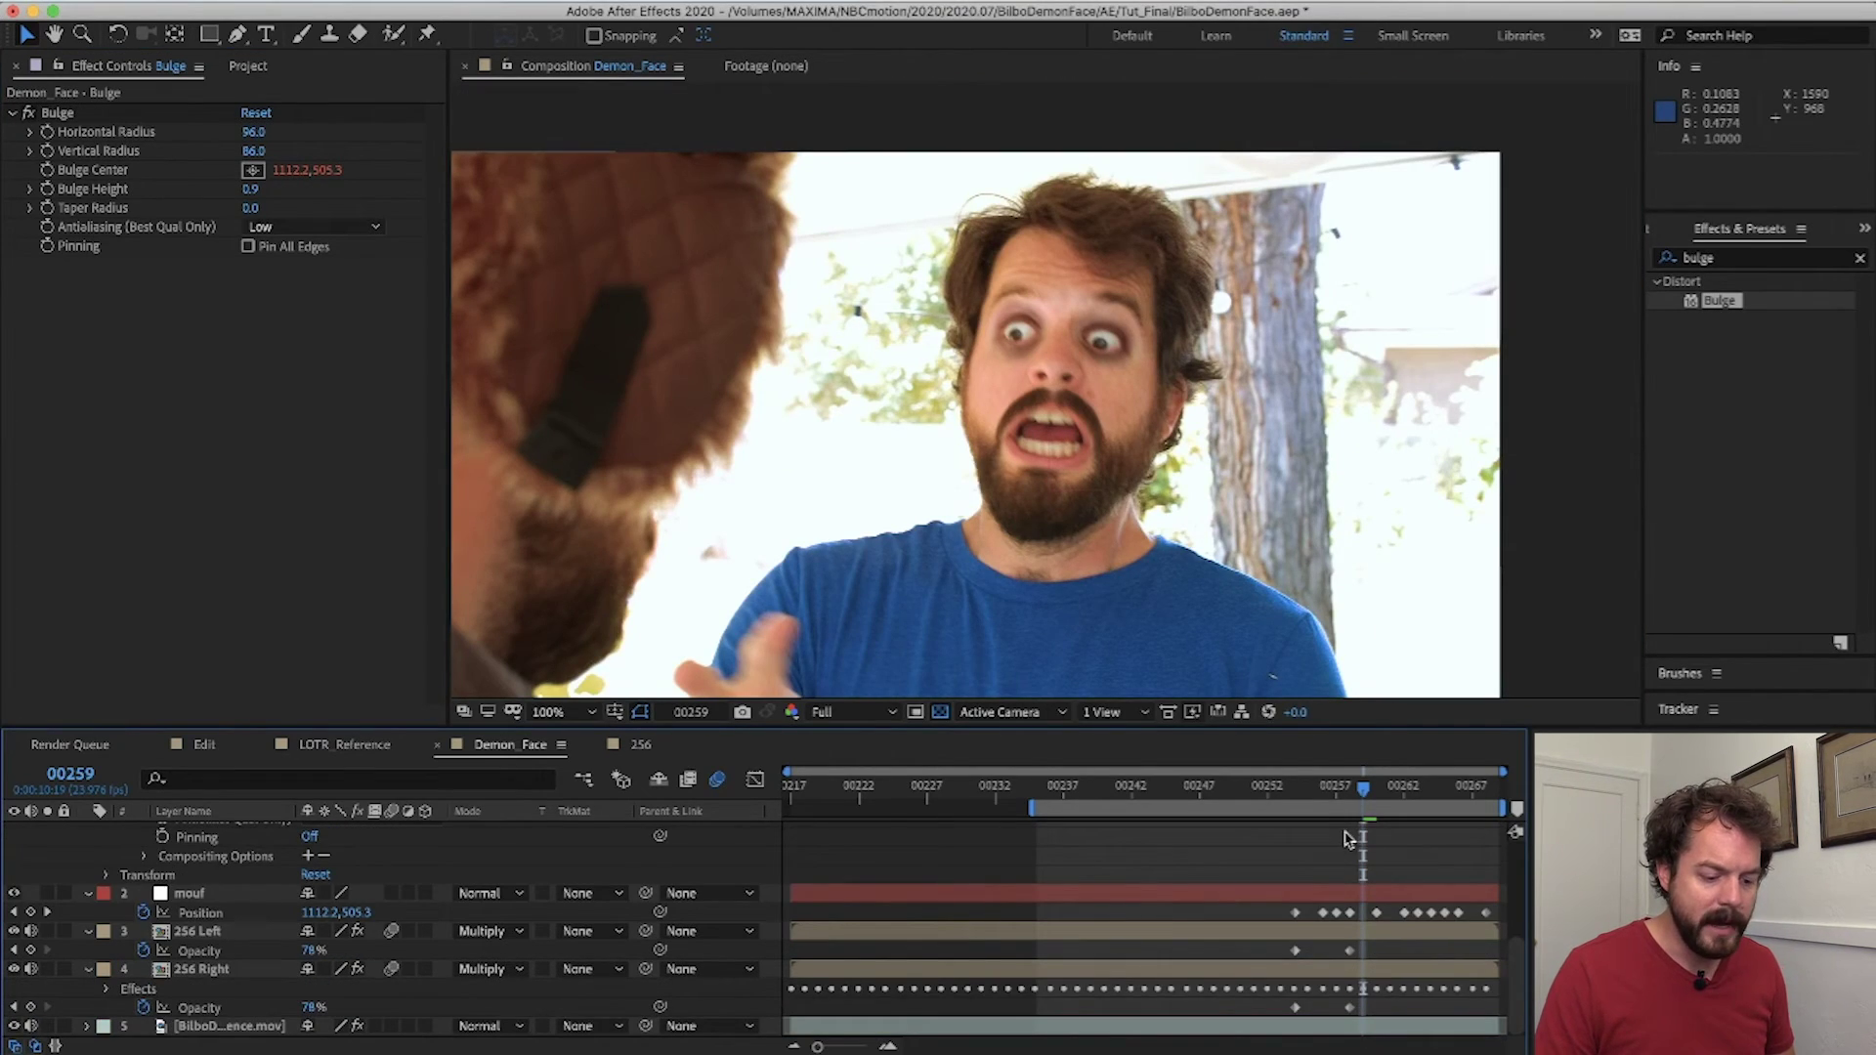
{"action": "scroll", "coordinate": [1346, 838], "scroll_direction": "up", "scroll_amount": 2}
{"action": "left_click_drag", "start_coordinate": [1360, 794], "coordinate": [1302, 809]}
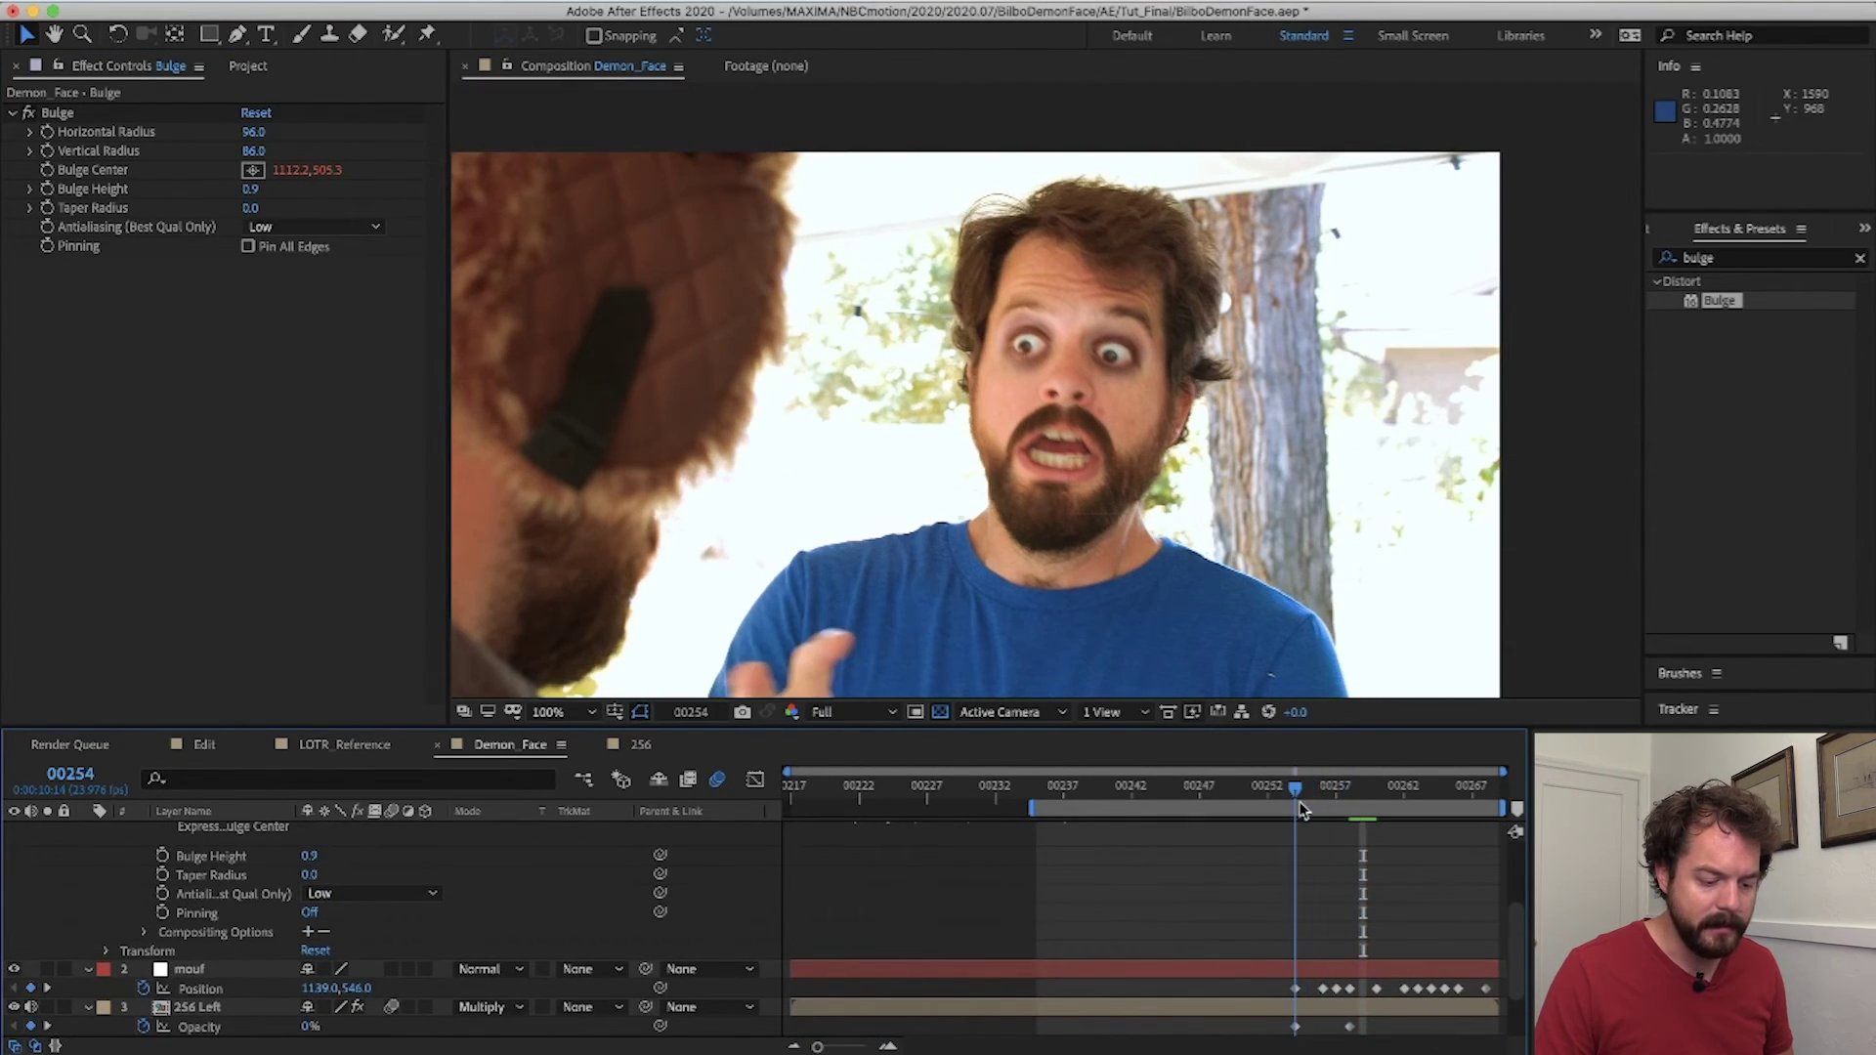
{"action": "scroll", "coordinate": [1302, 838], "scroll_direction": "up", "scroll_amount": 3}
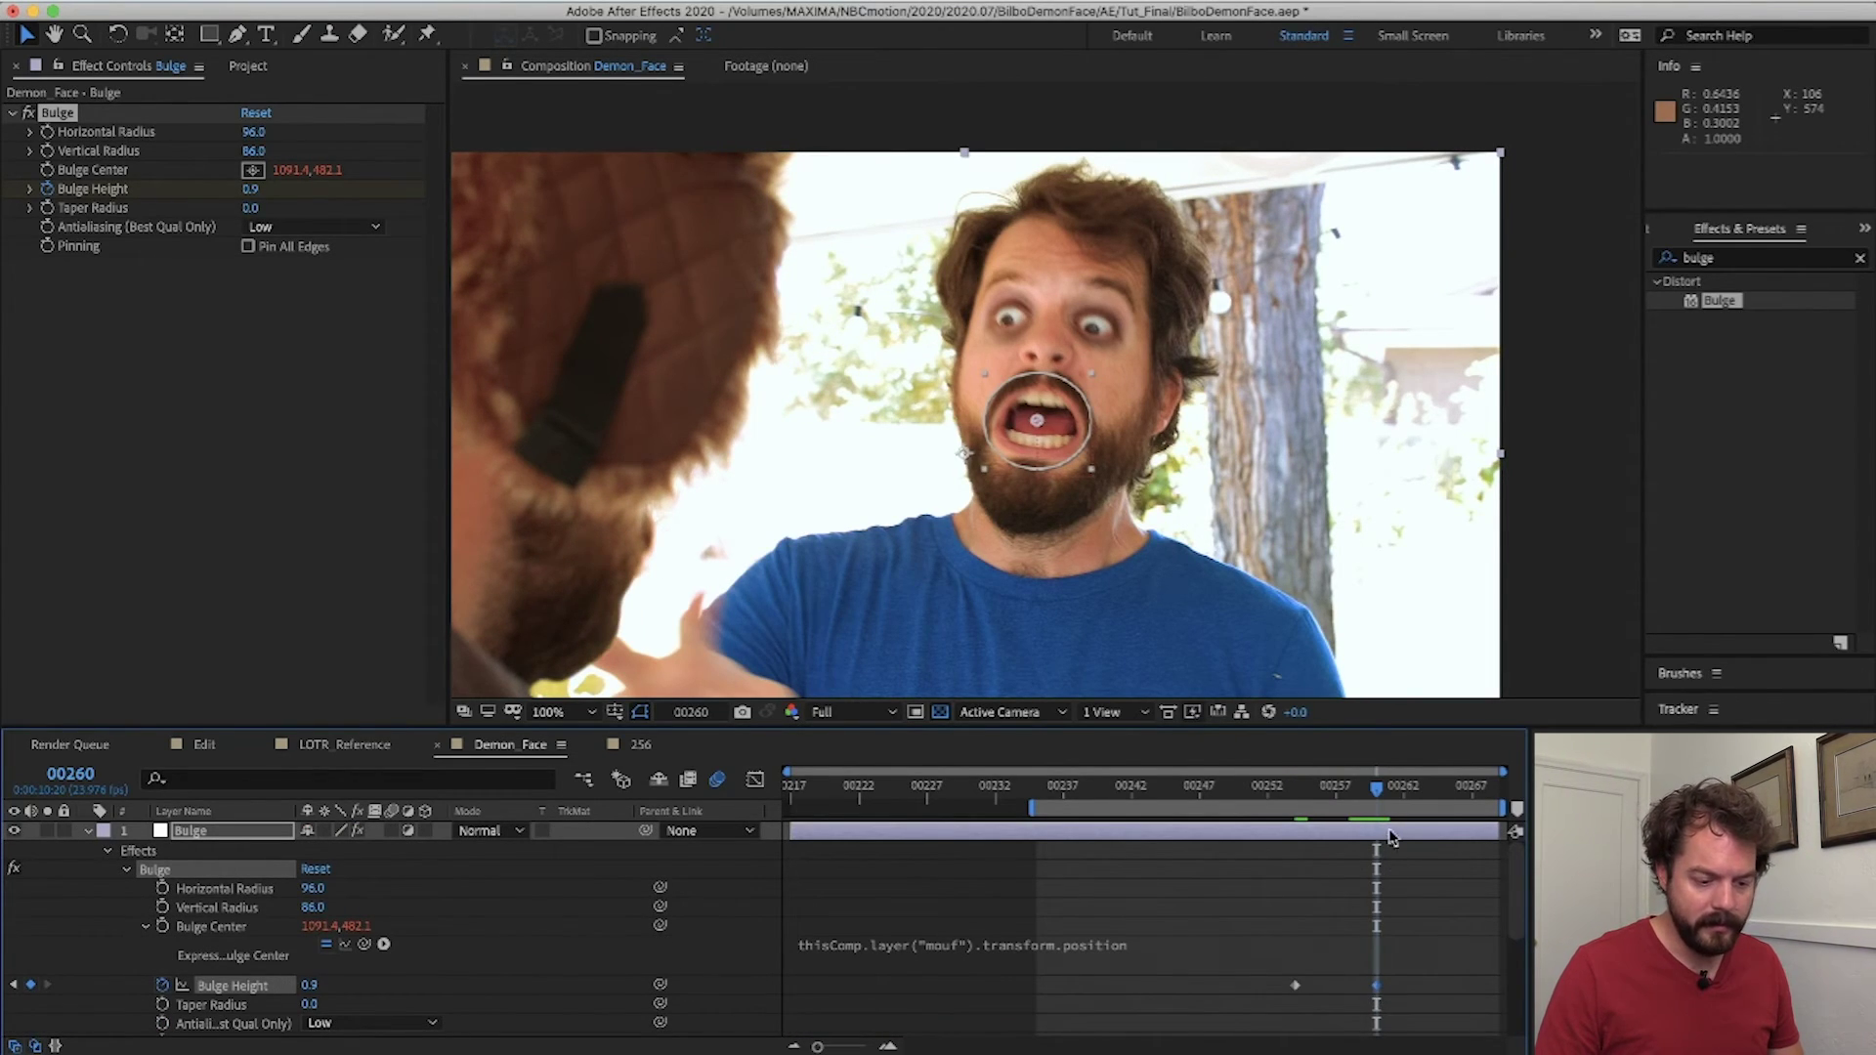
{"action": "mouse_move", "coordinate": [1372, 789]}
{"action": "left_mouse_down"}
{"action": "mouse_move", "coordinate": [1348, 799]}
{"action": "mouse_move", "coordinate": [1373, 803]}
{"action": "left_mouse_up"}
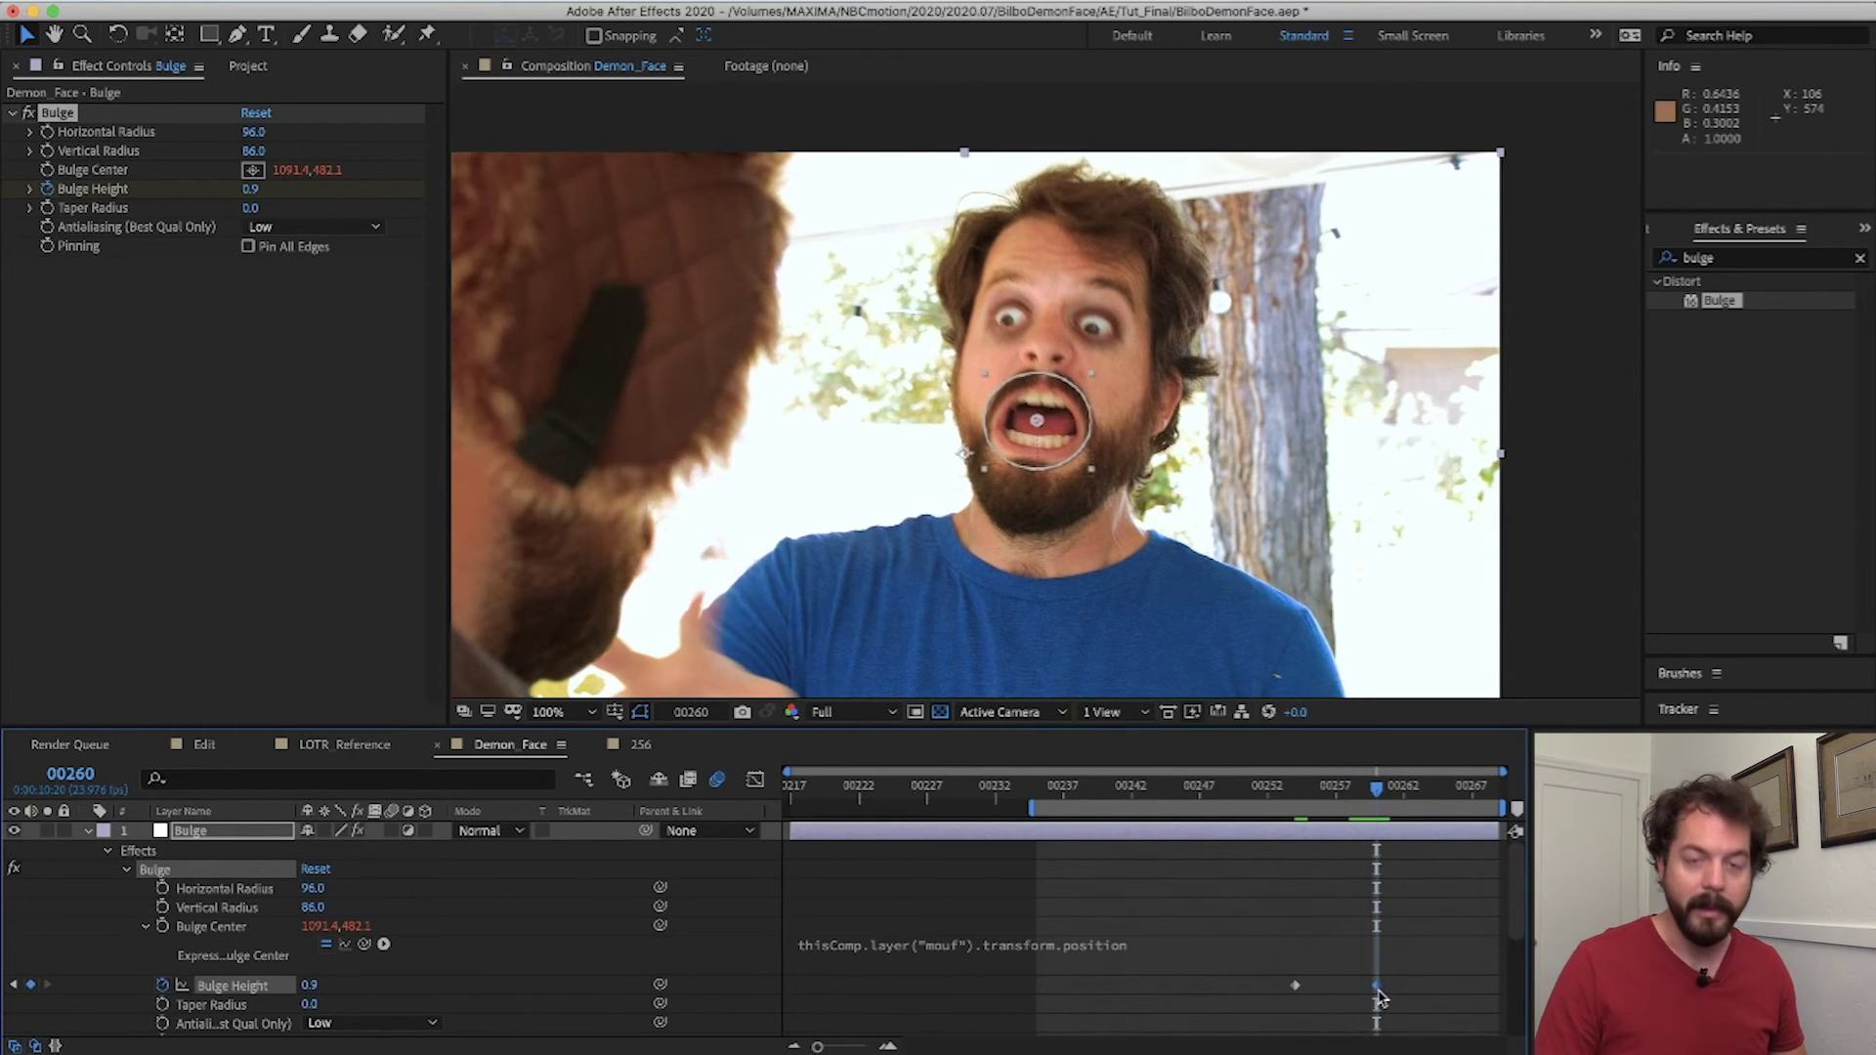
- Set the Bulge Height keyframe at frame 260 to 1
{"action": "mouse_move", "coordinate": [1376, 995]}
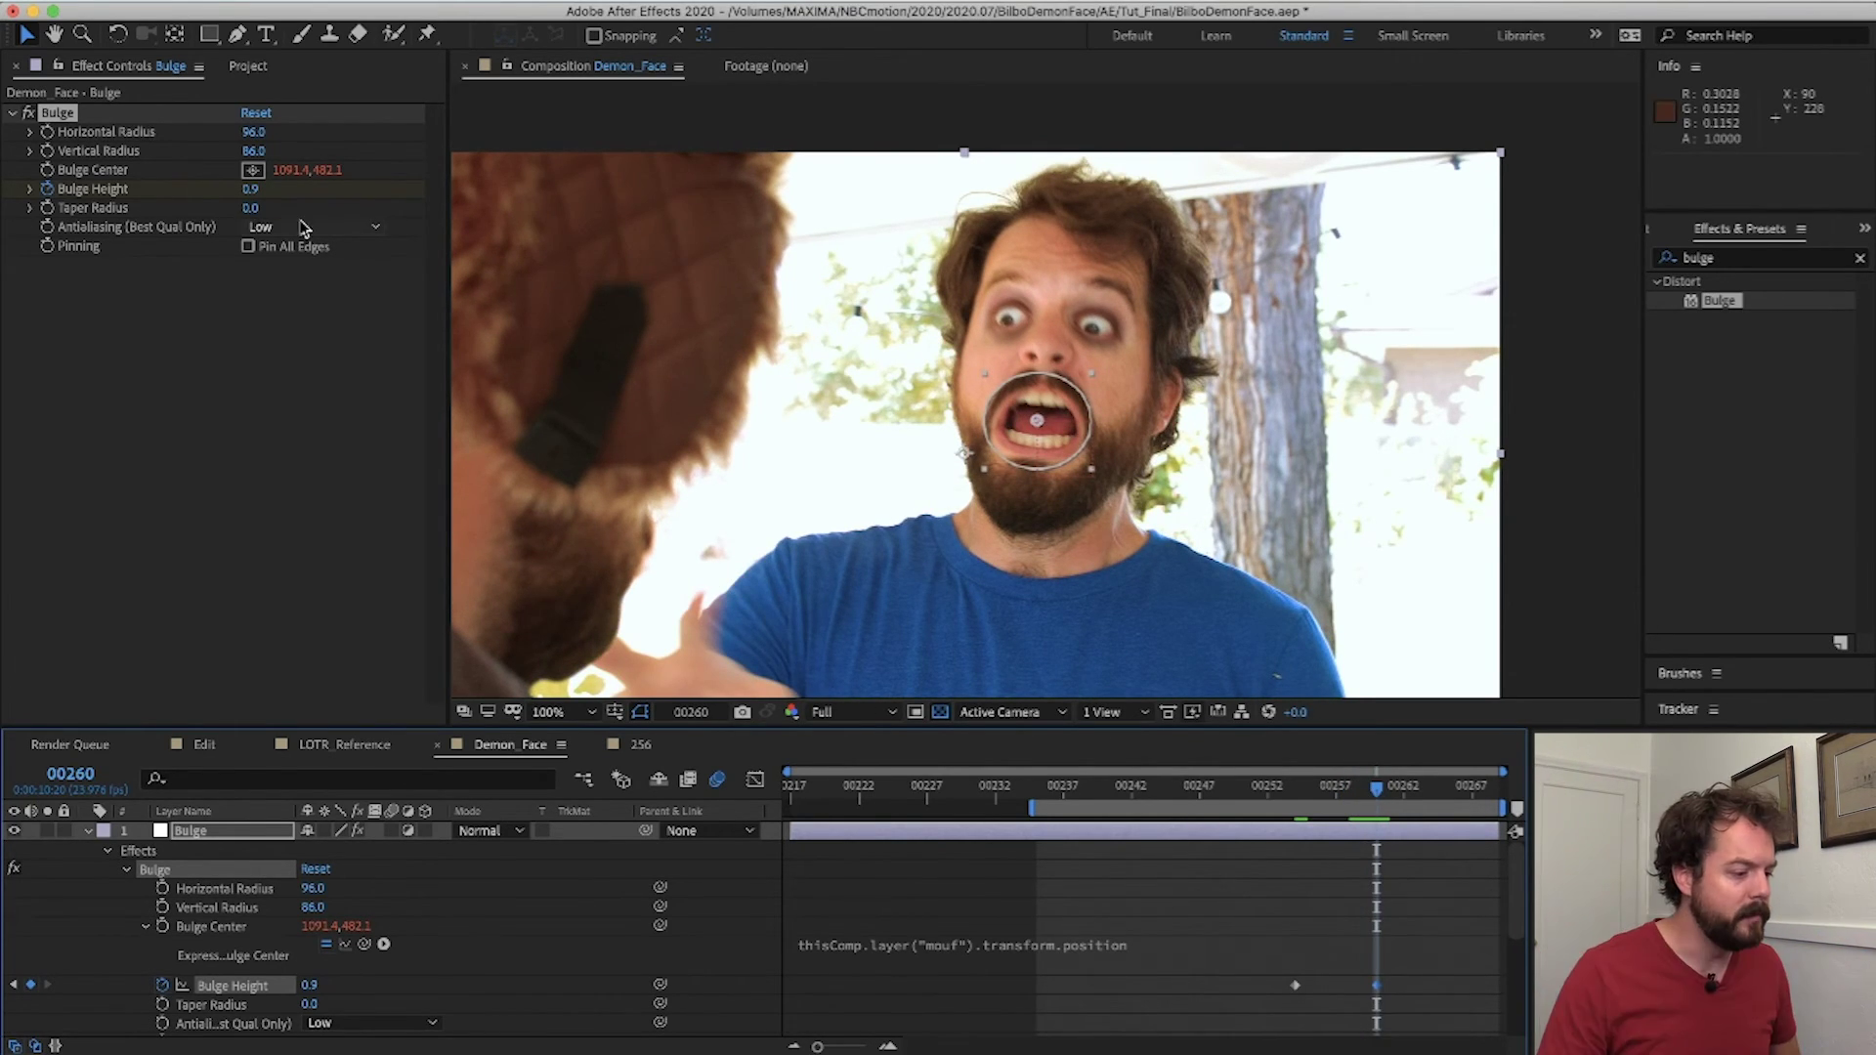
{"action": "left_click", "coordinate": [252, 190]}
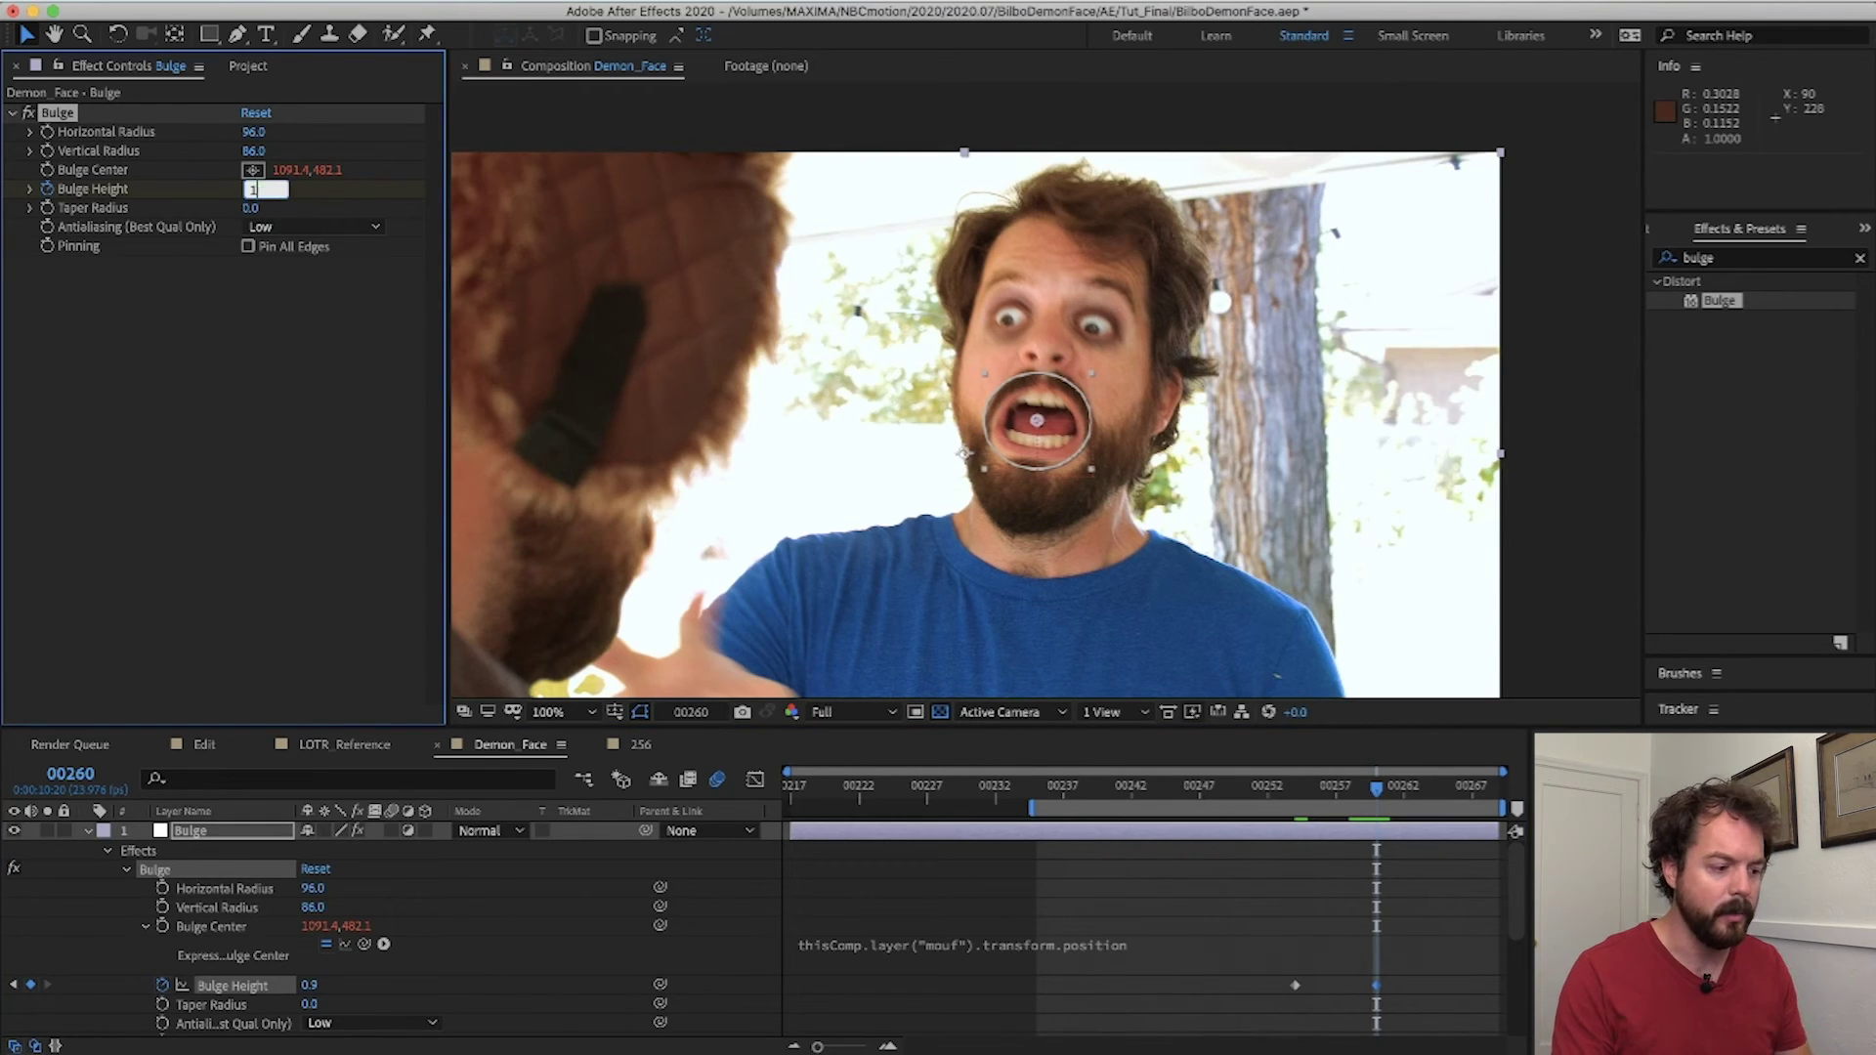
{"action": "type", "text": "1"}
{"action": "key", "text": "Return"}
- Move the first Bulge Height keyframe to frame 256 and set its value to 0
{"action": "left_click_drag", "start_coordinate": [1374, 789], "coordinate": [1331, 794]}
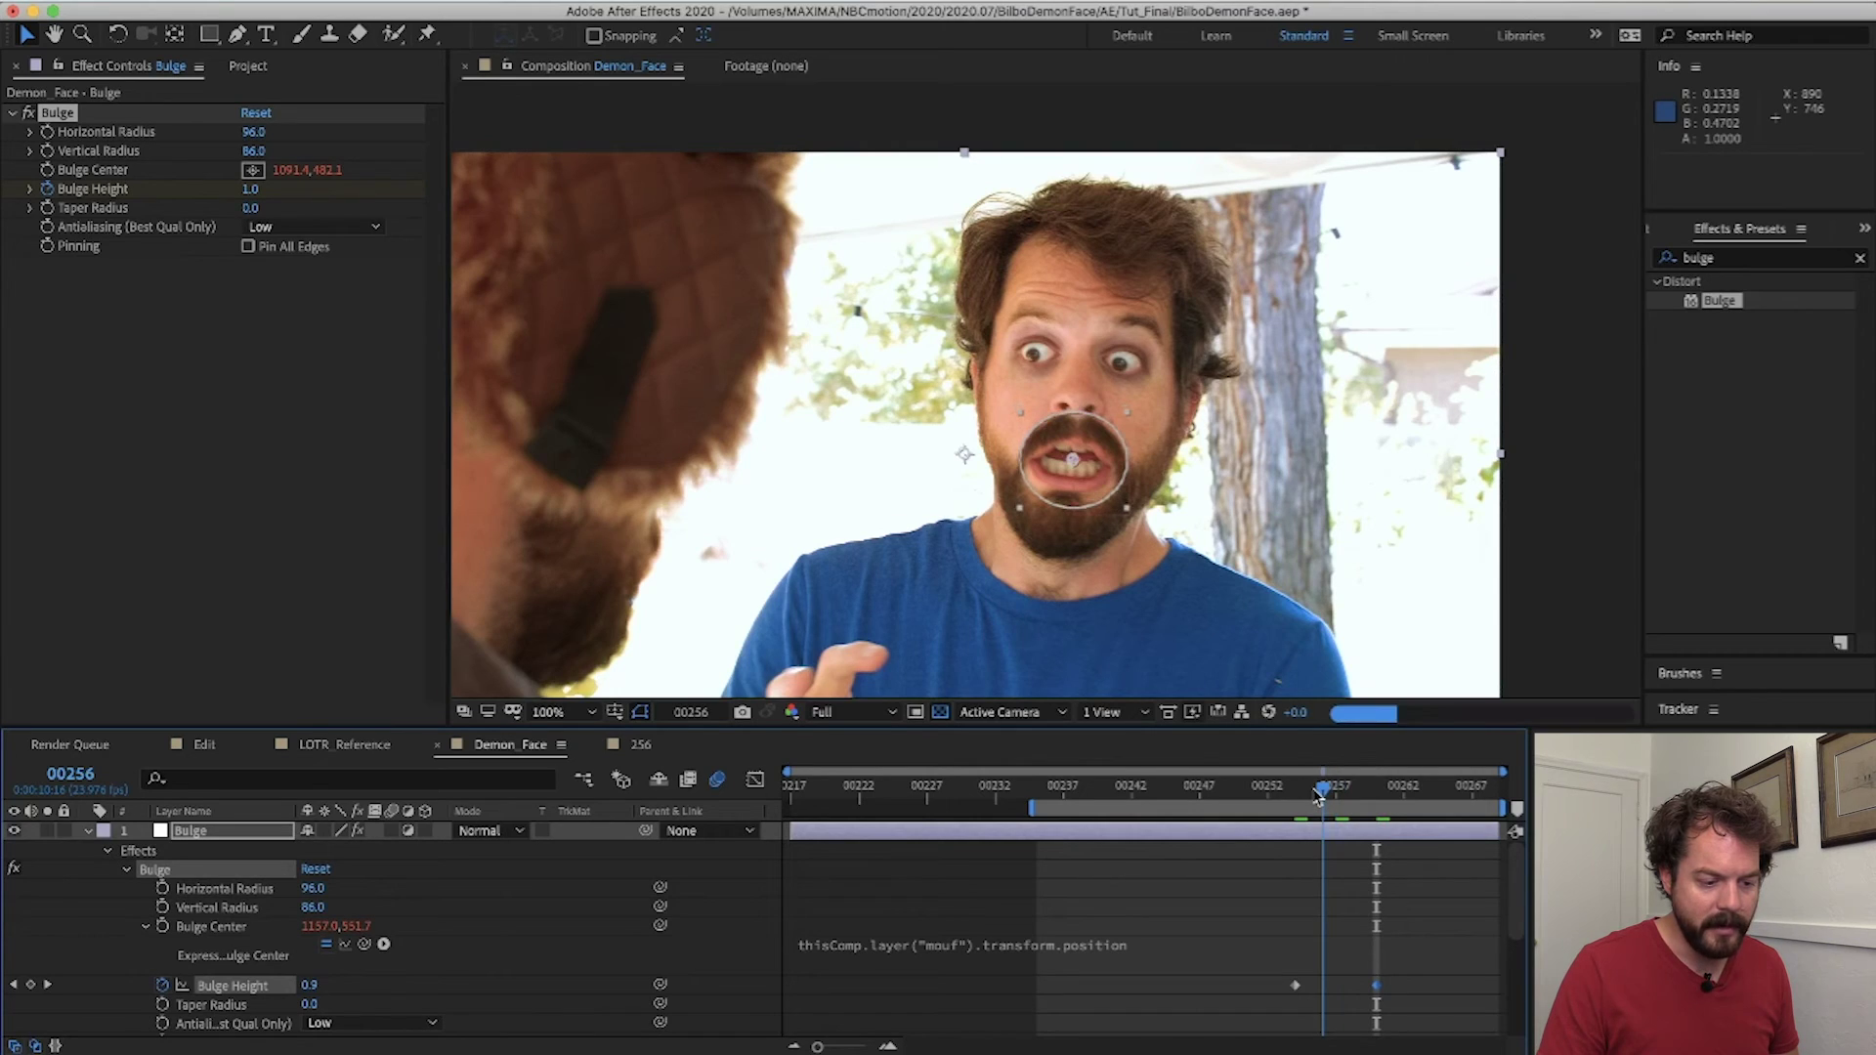
{"action": "left_click", "coordinate": [1324, 794]}
{"action": "left_click_drag", "start_coordinate": [1286, 988], "coordinate": [1323, 987]}
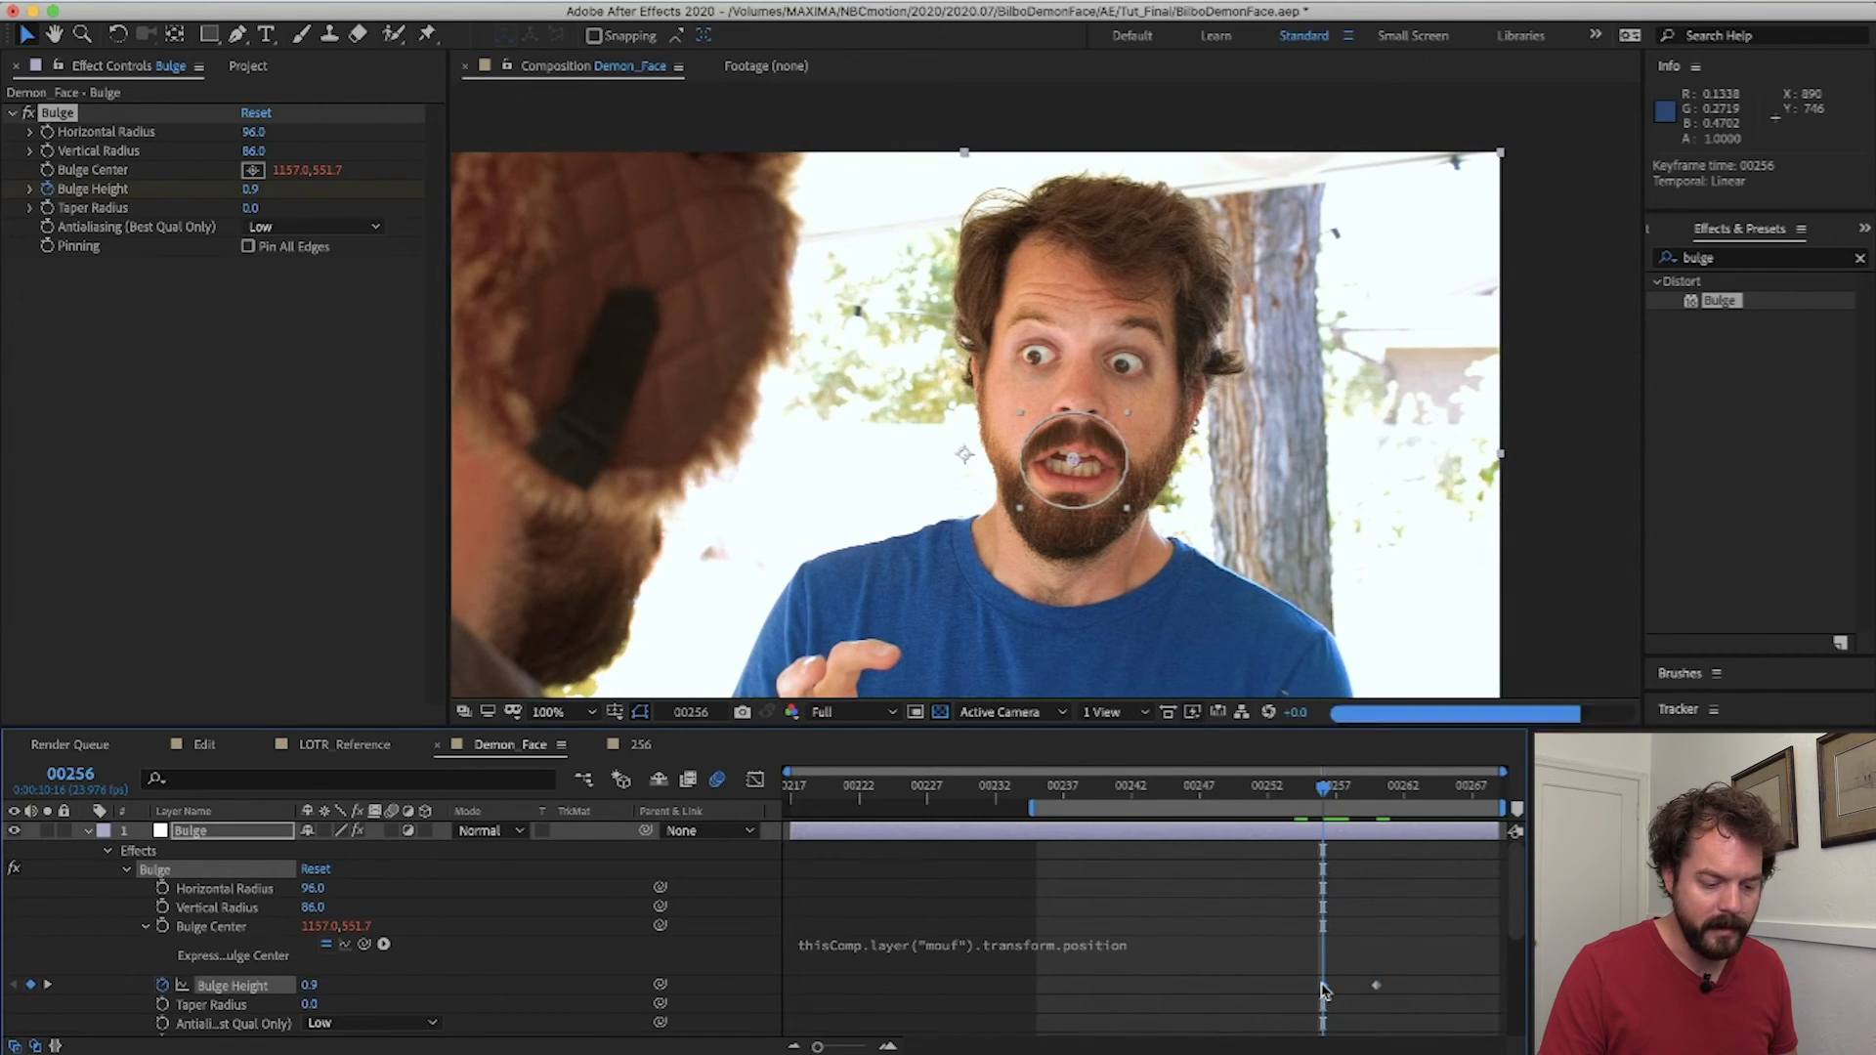
{"action": "left_click", "coordinate": [310, 985]}
{"action": "type", "text": "0"}
{"action": "key", "text": "Return"}
{"action": "key", "text": "F2"}
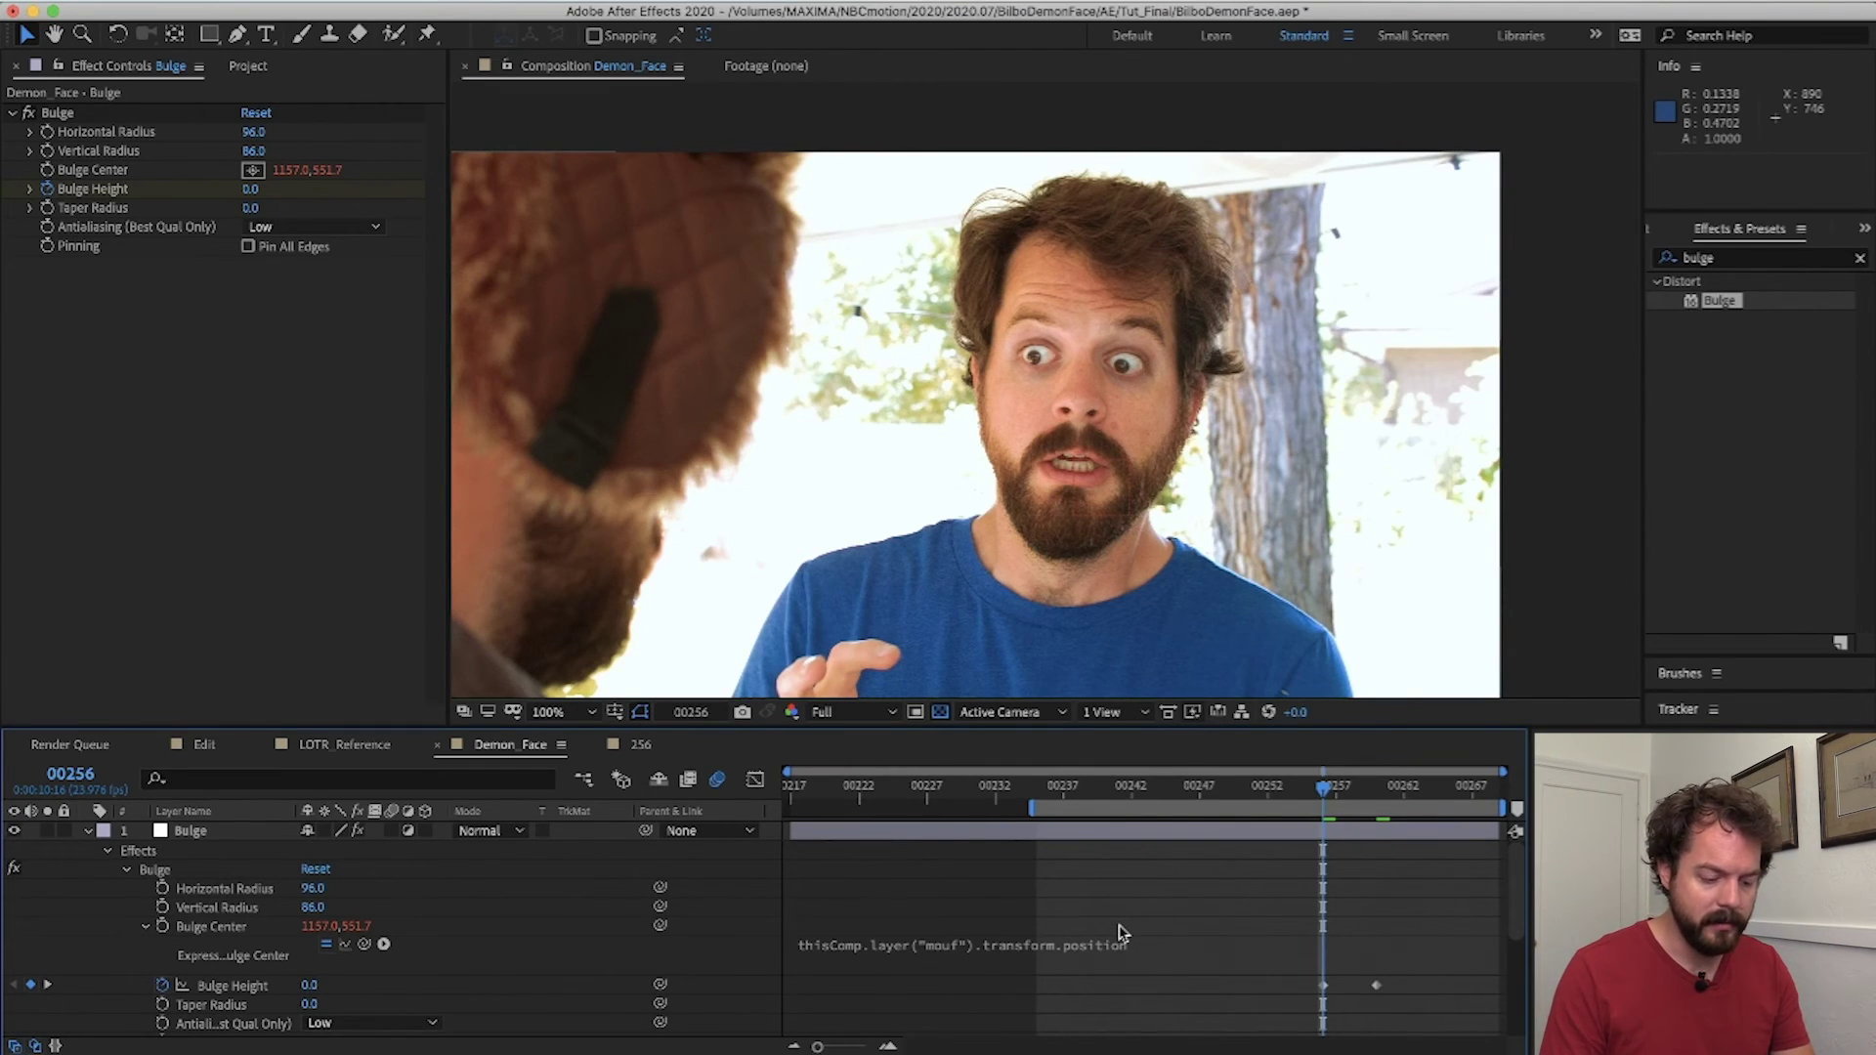
- Toggle the Bulge layer's visibility at frame 268 to compare the mouth with and without the distortion
{"action": "key", "text": "k"}
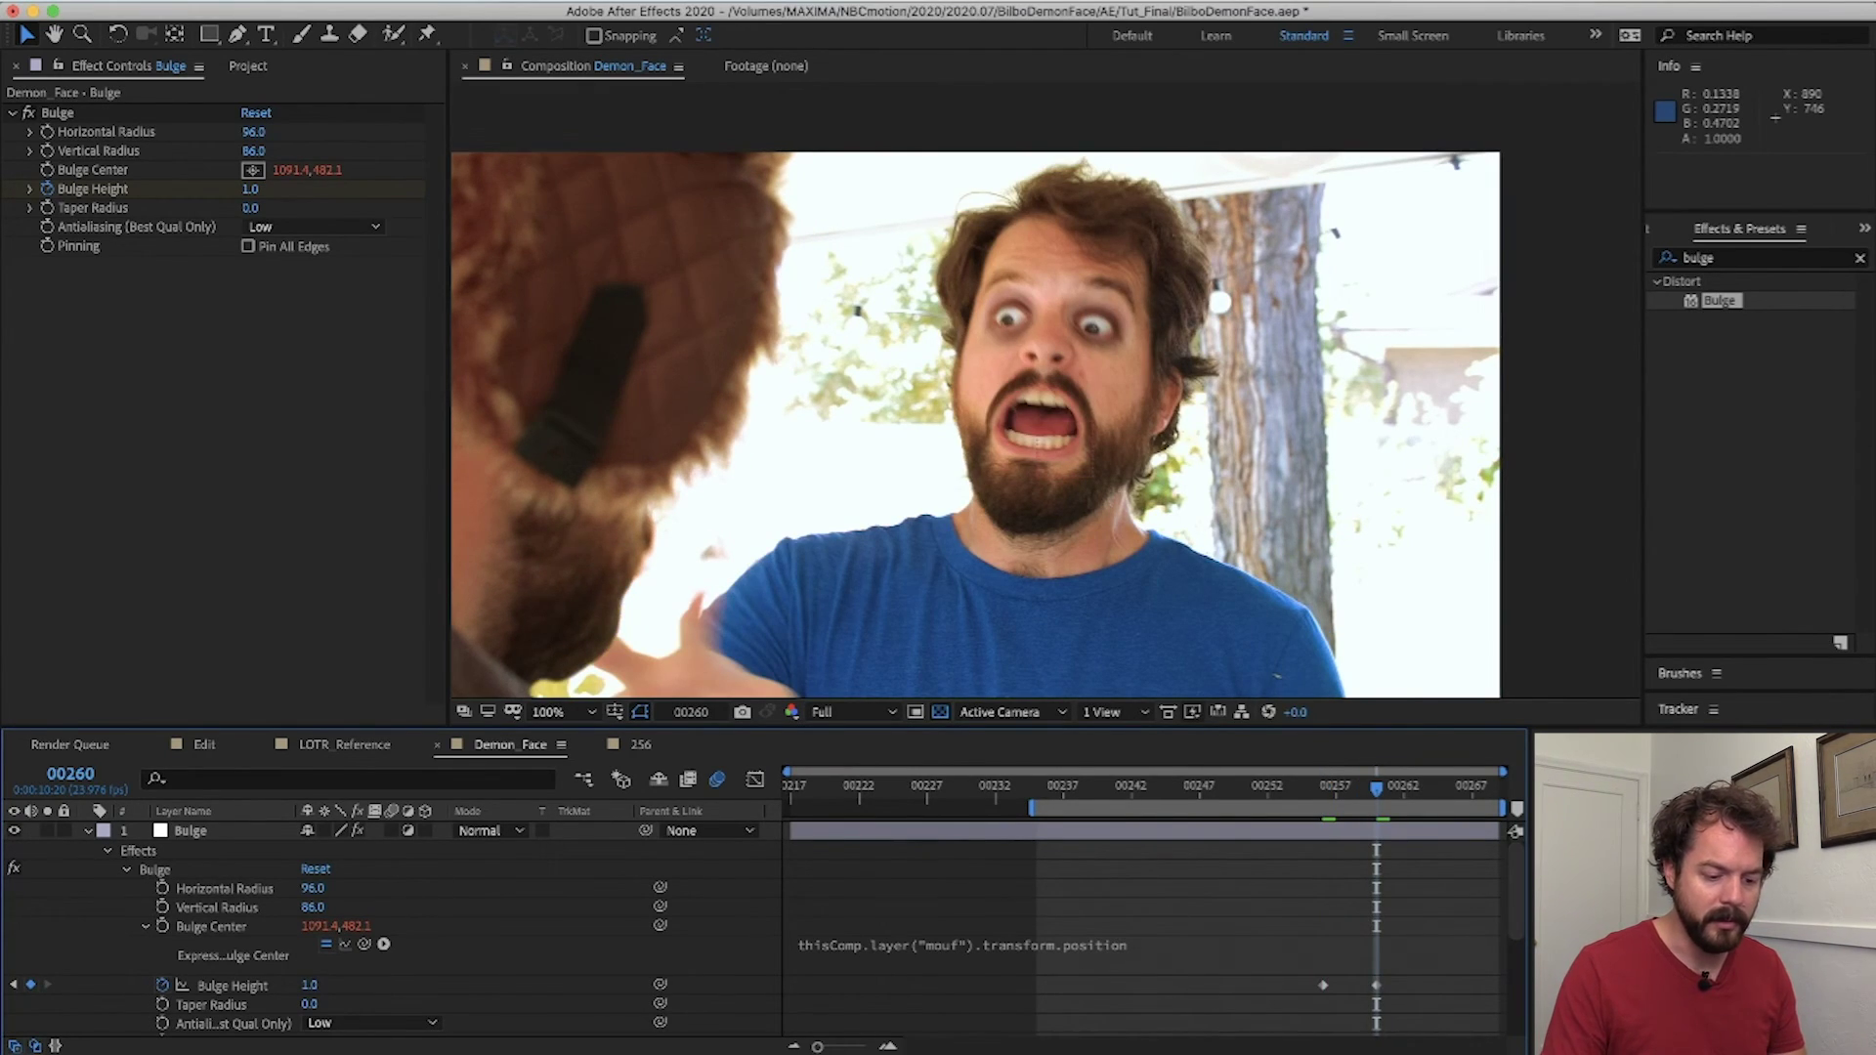
{"action": "left_click_drag", "start_coordinate": [1387, 792], "coordinate": [1485, 794]}
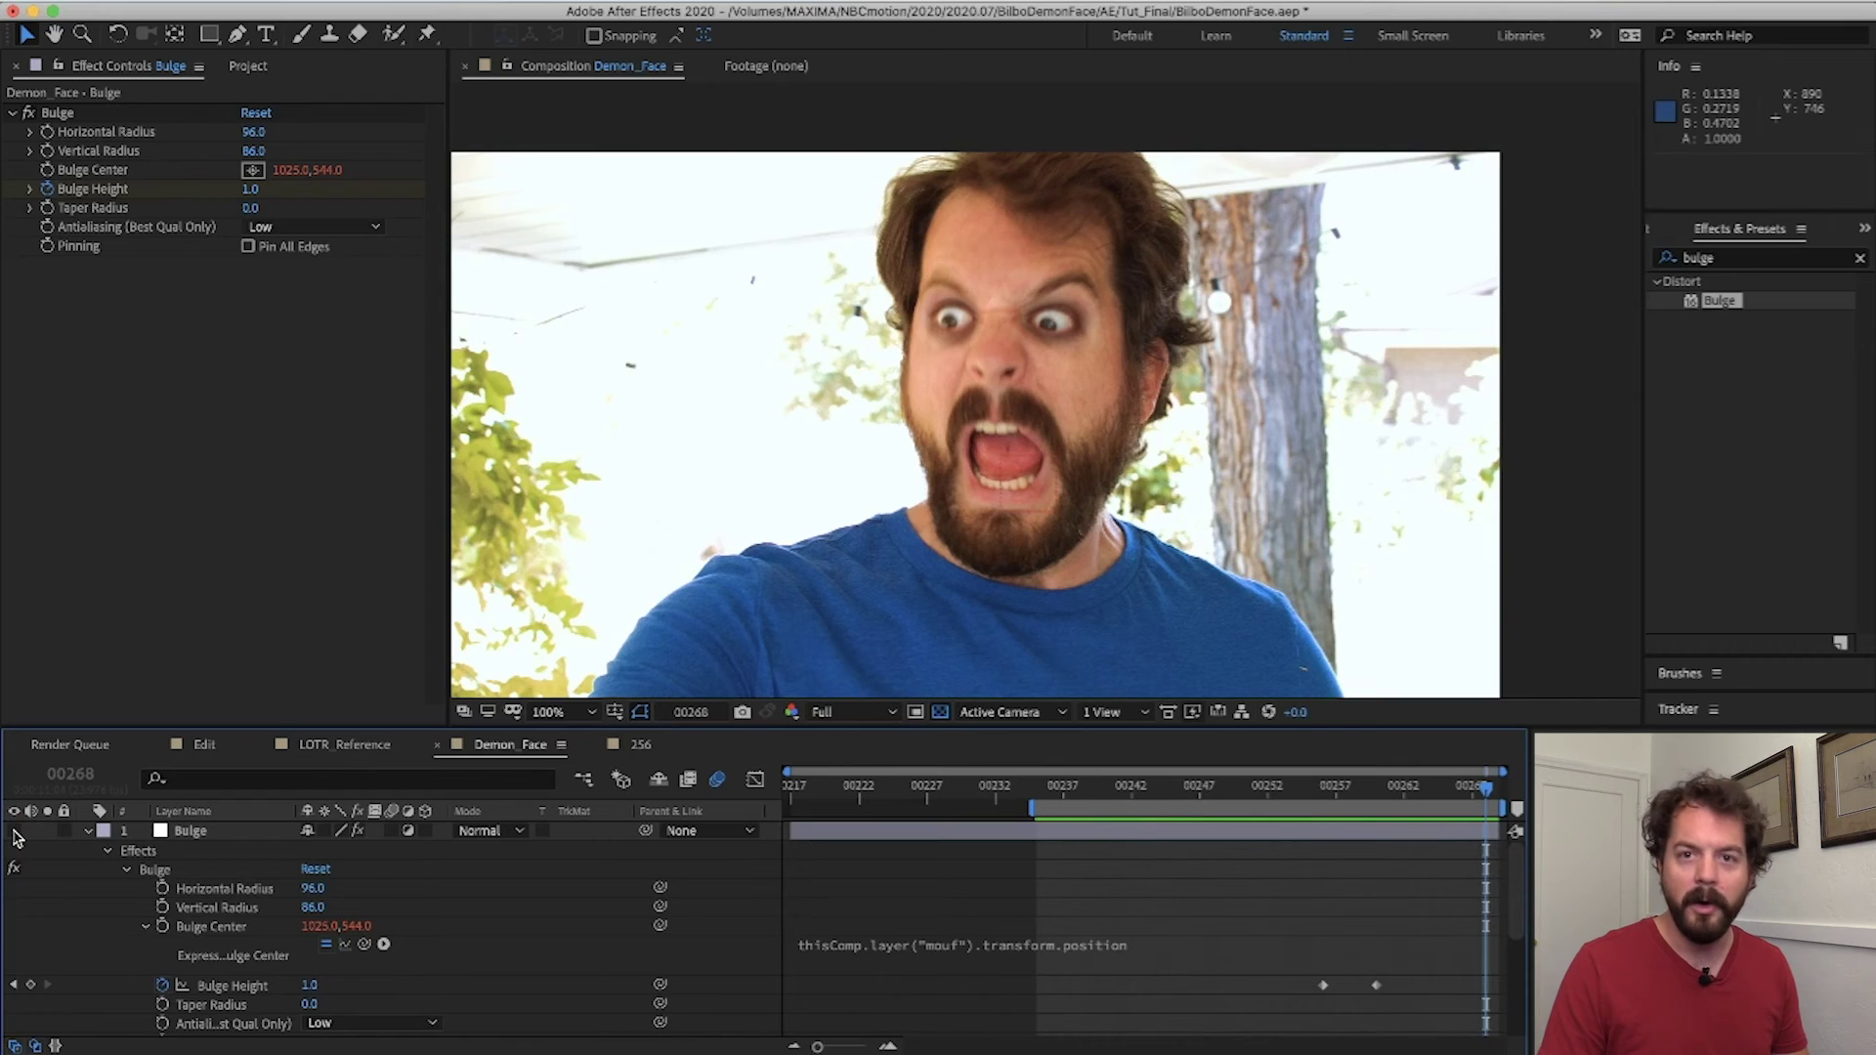
{"action": "left_click", "coordinate": [15, 832]}
{"action": "left_click", "coordinate": [15, 831]}
{"action": "left_click", "coordinate": [14, 831]}
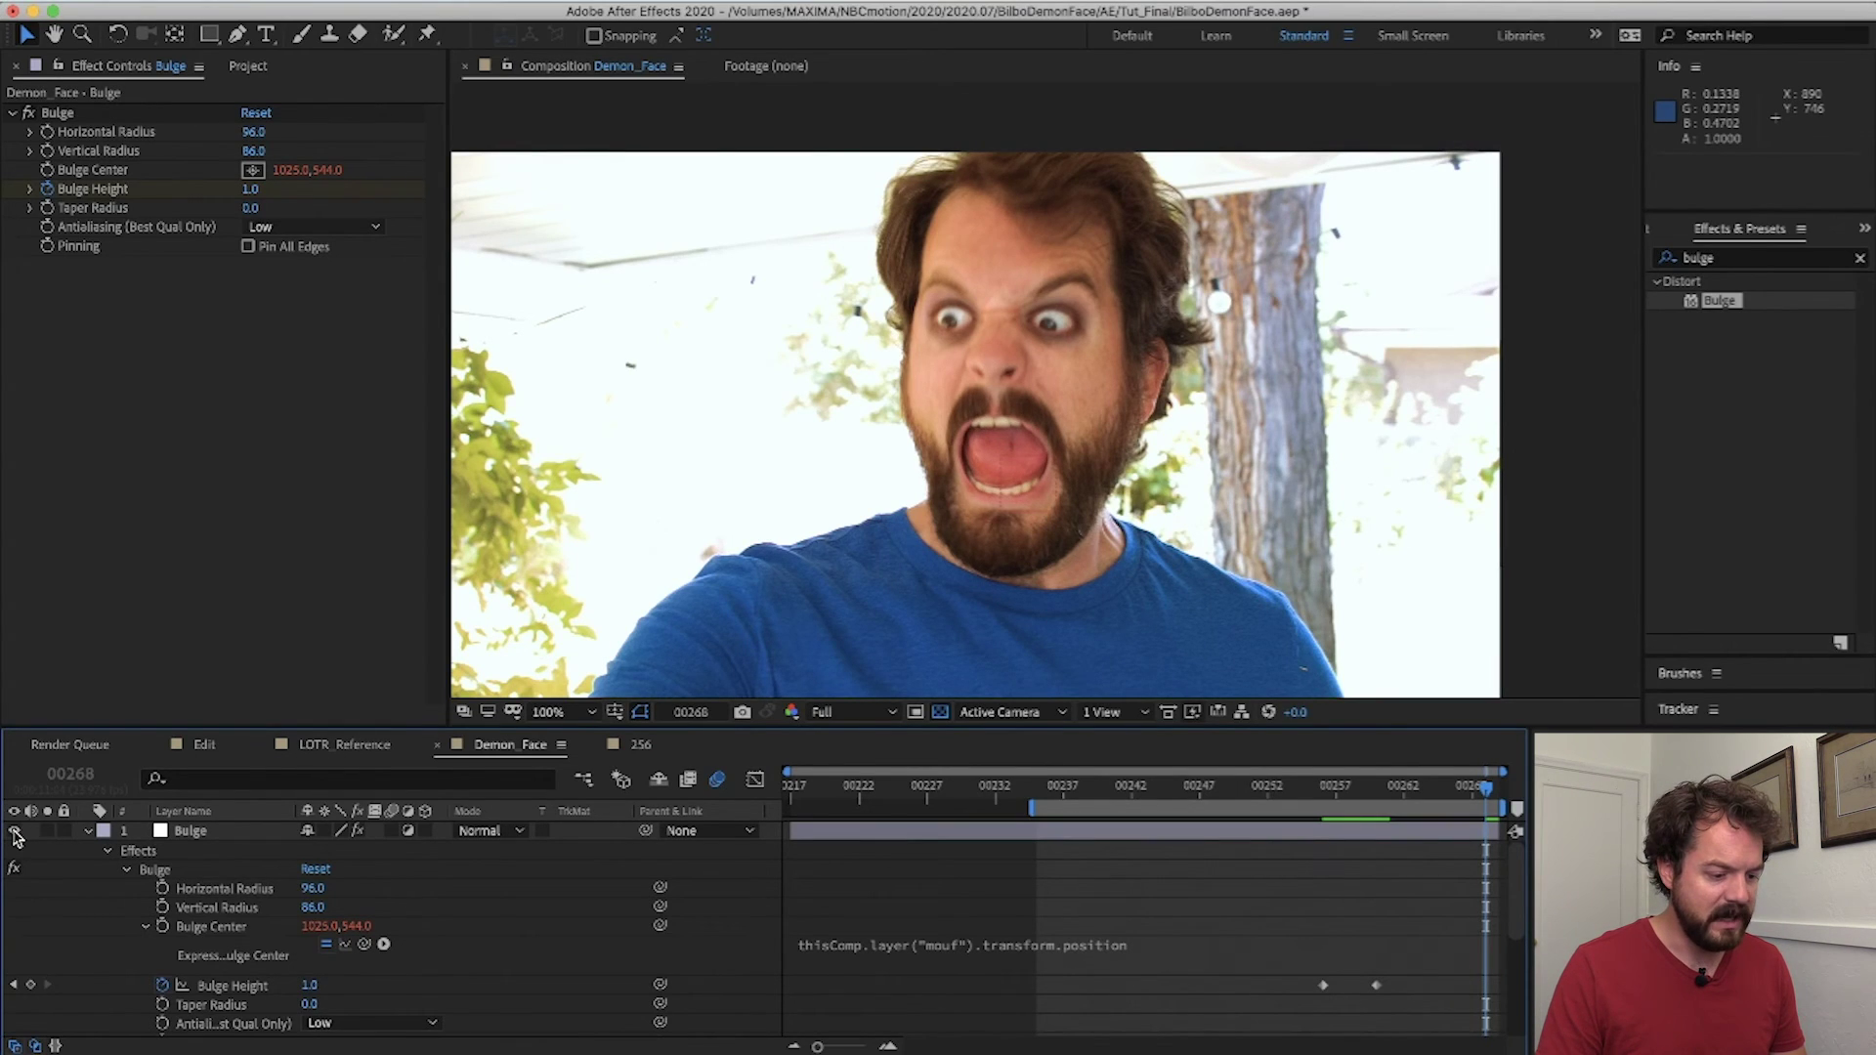
{"action": "left_click", "coordinate": [15, 831]}
{"action": "left_click", "coordinate": [15, 832]}
{"action": "left_click", "coordinate": [15, 831]}
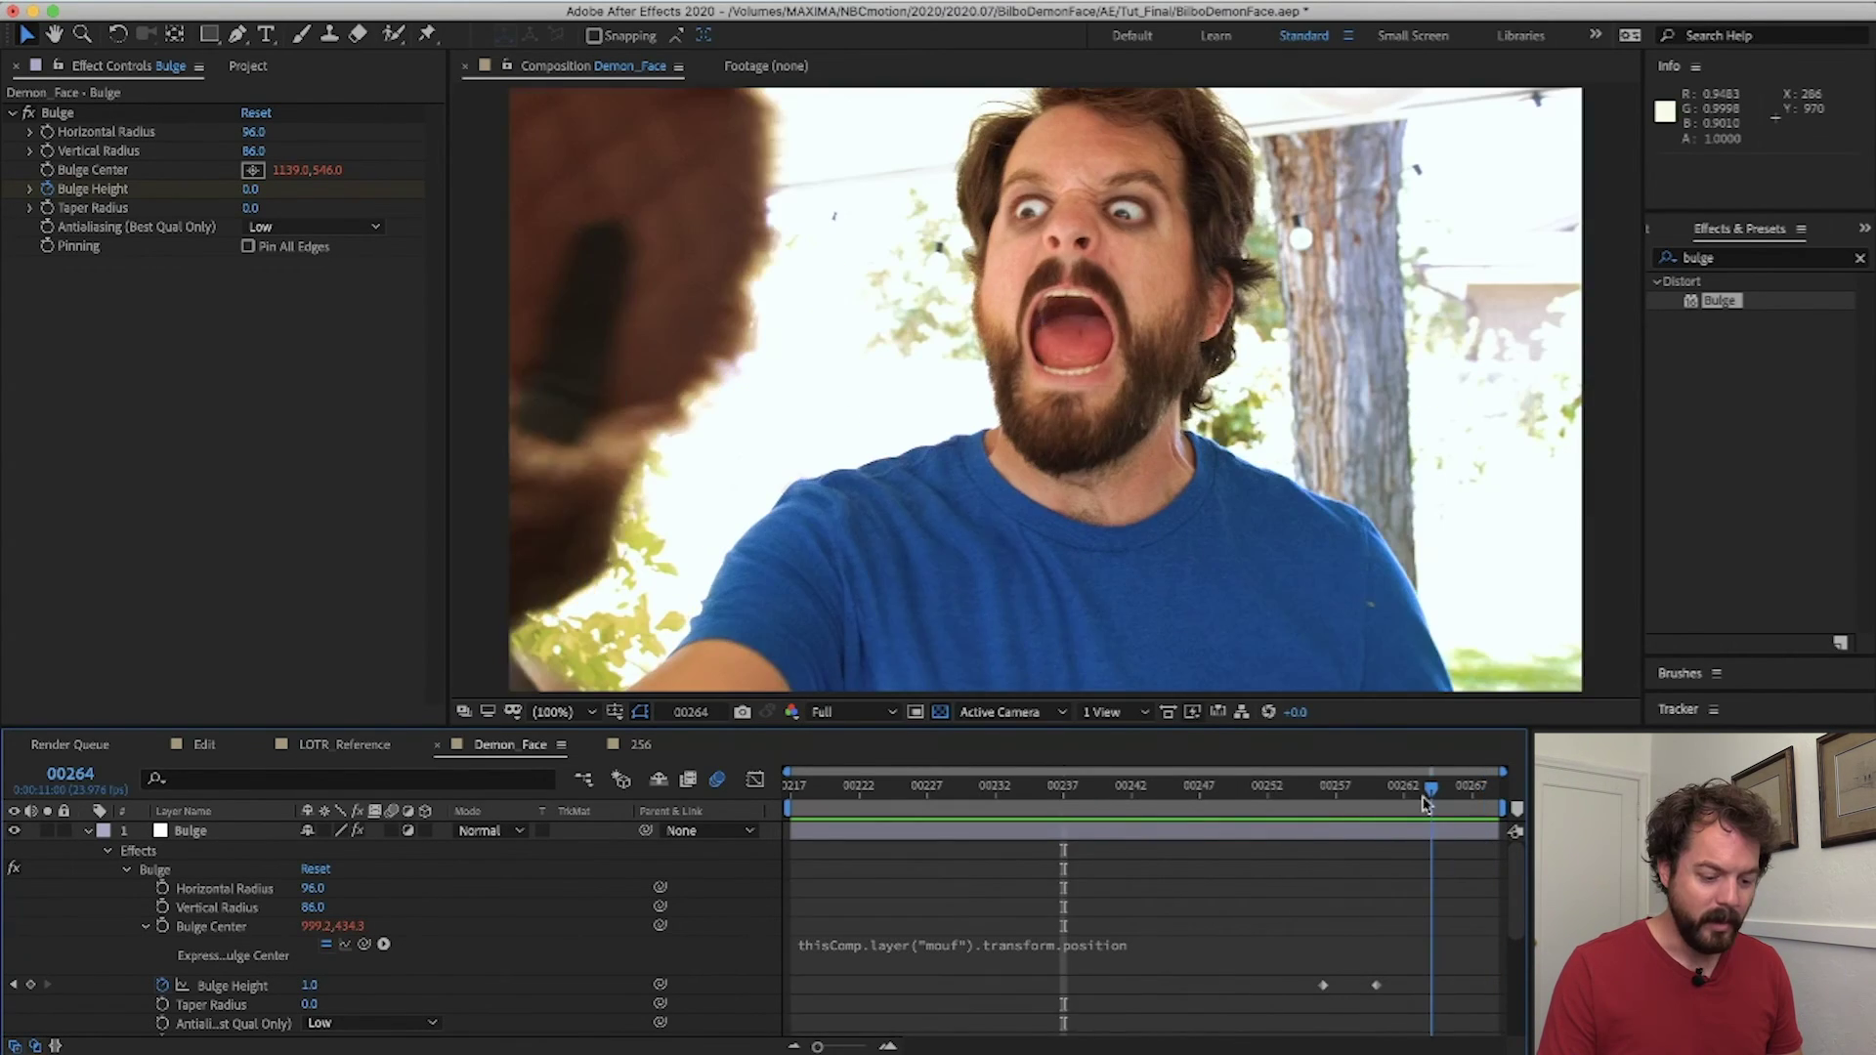
- Try a negative Bulge Height of -0.6 on the keyframe at frame 260
{"action": "left_click_drag", "start_coordinate": [1427, 796], "coordinate": [1417, 796]}
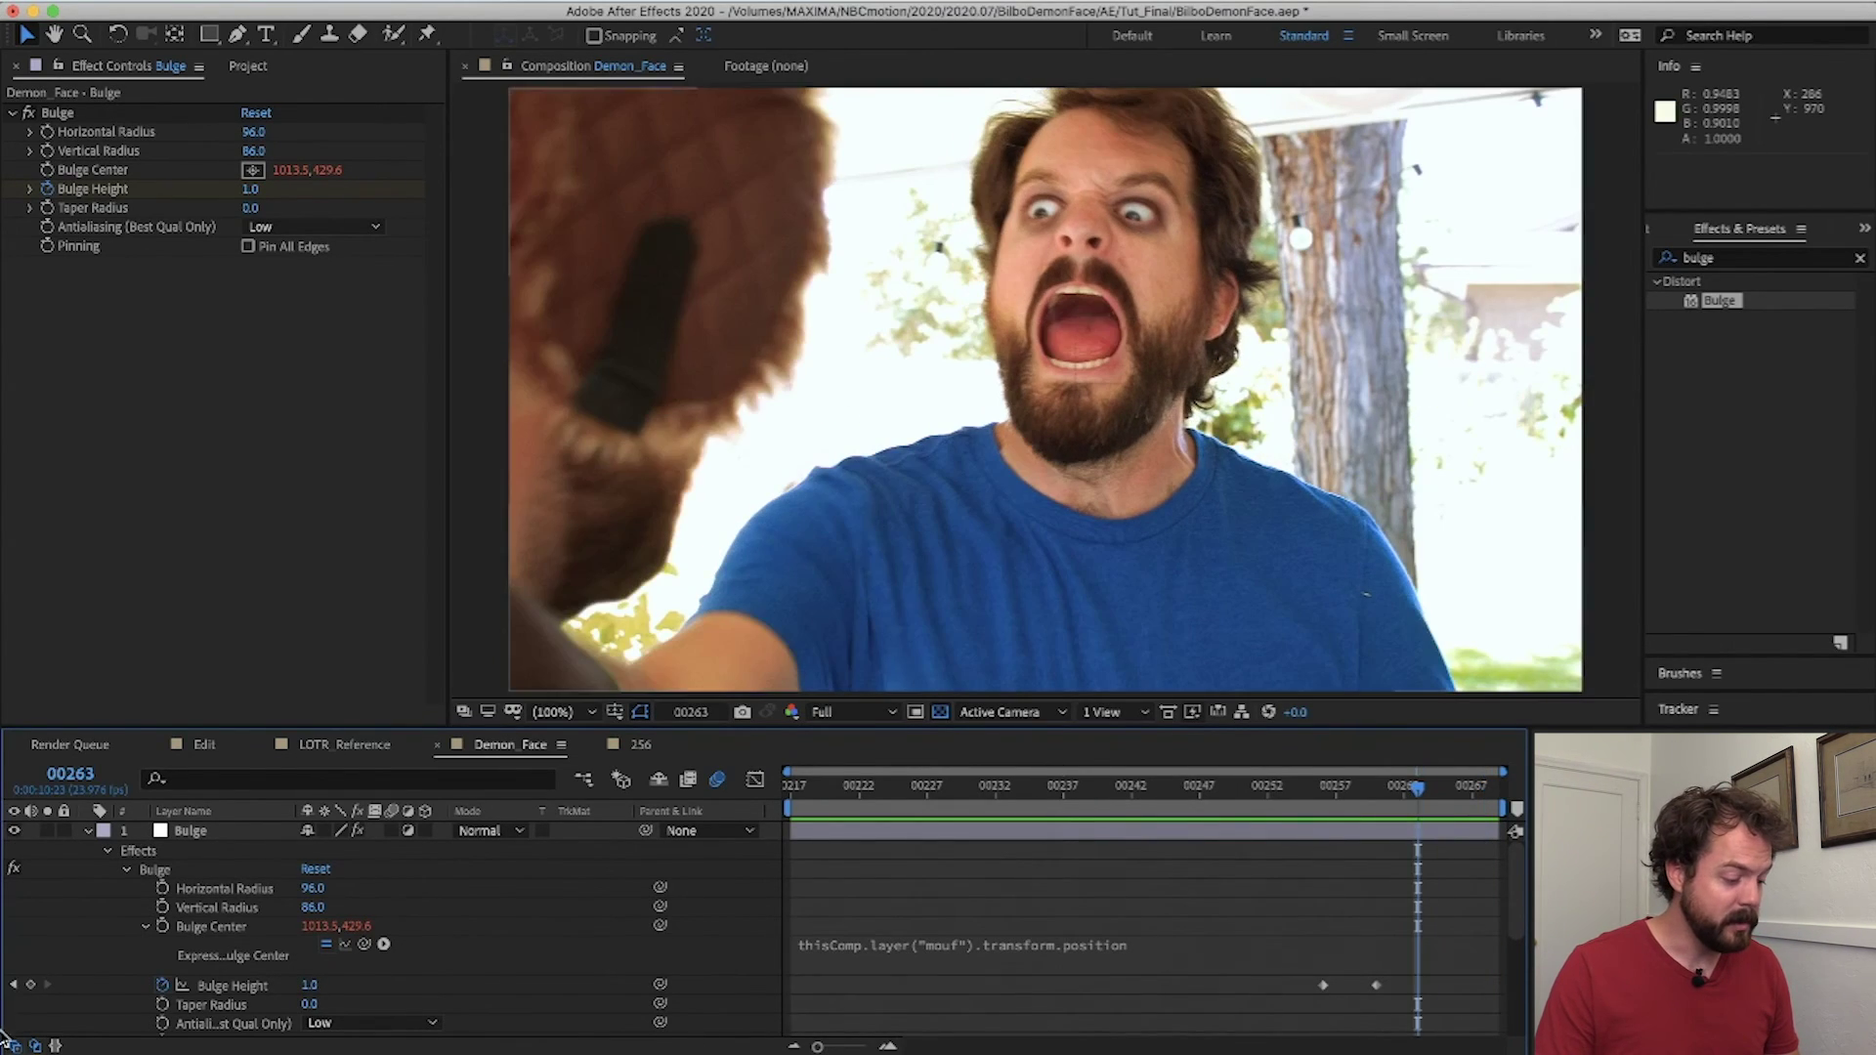
{"action": "left_click", "coordinate": [12, 985]}
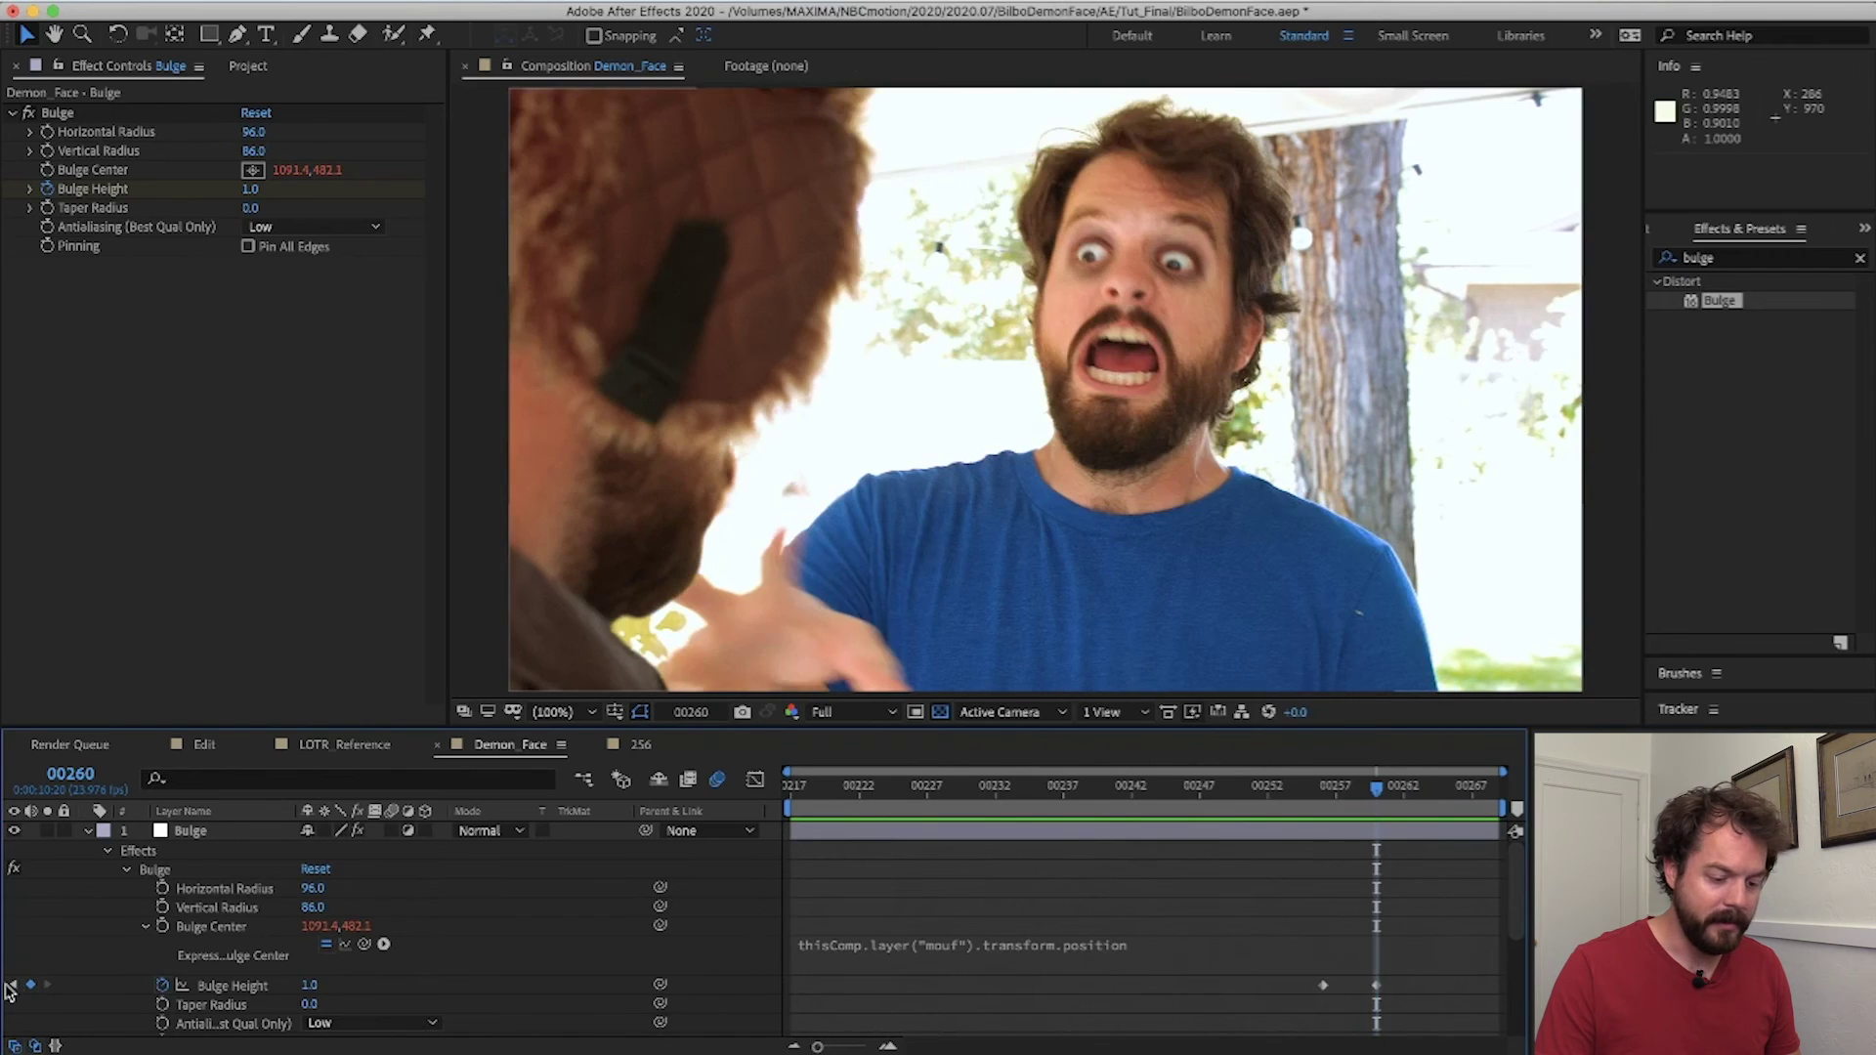
{"action": "left_click", "coordinate": [249, 188]}
{"action": "type", "text": "-0.6"}
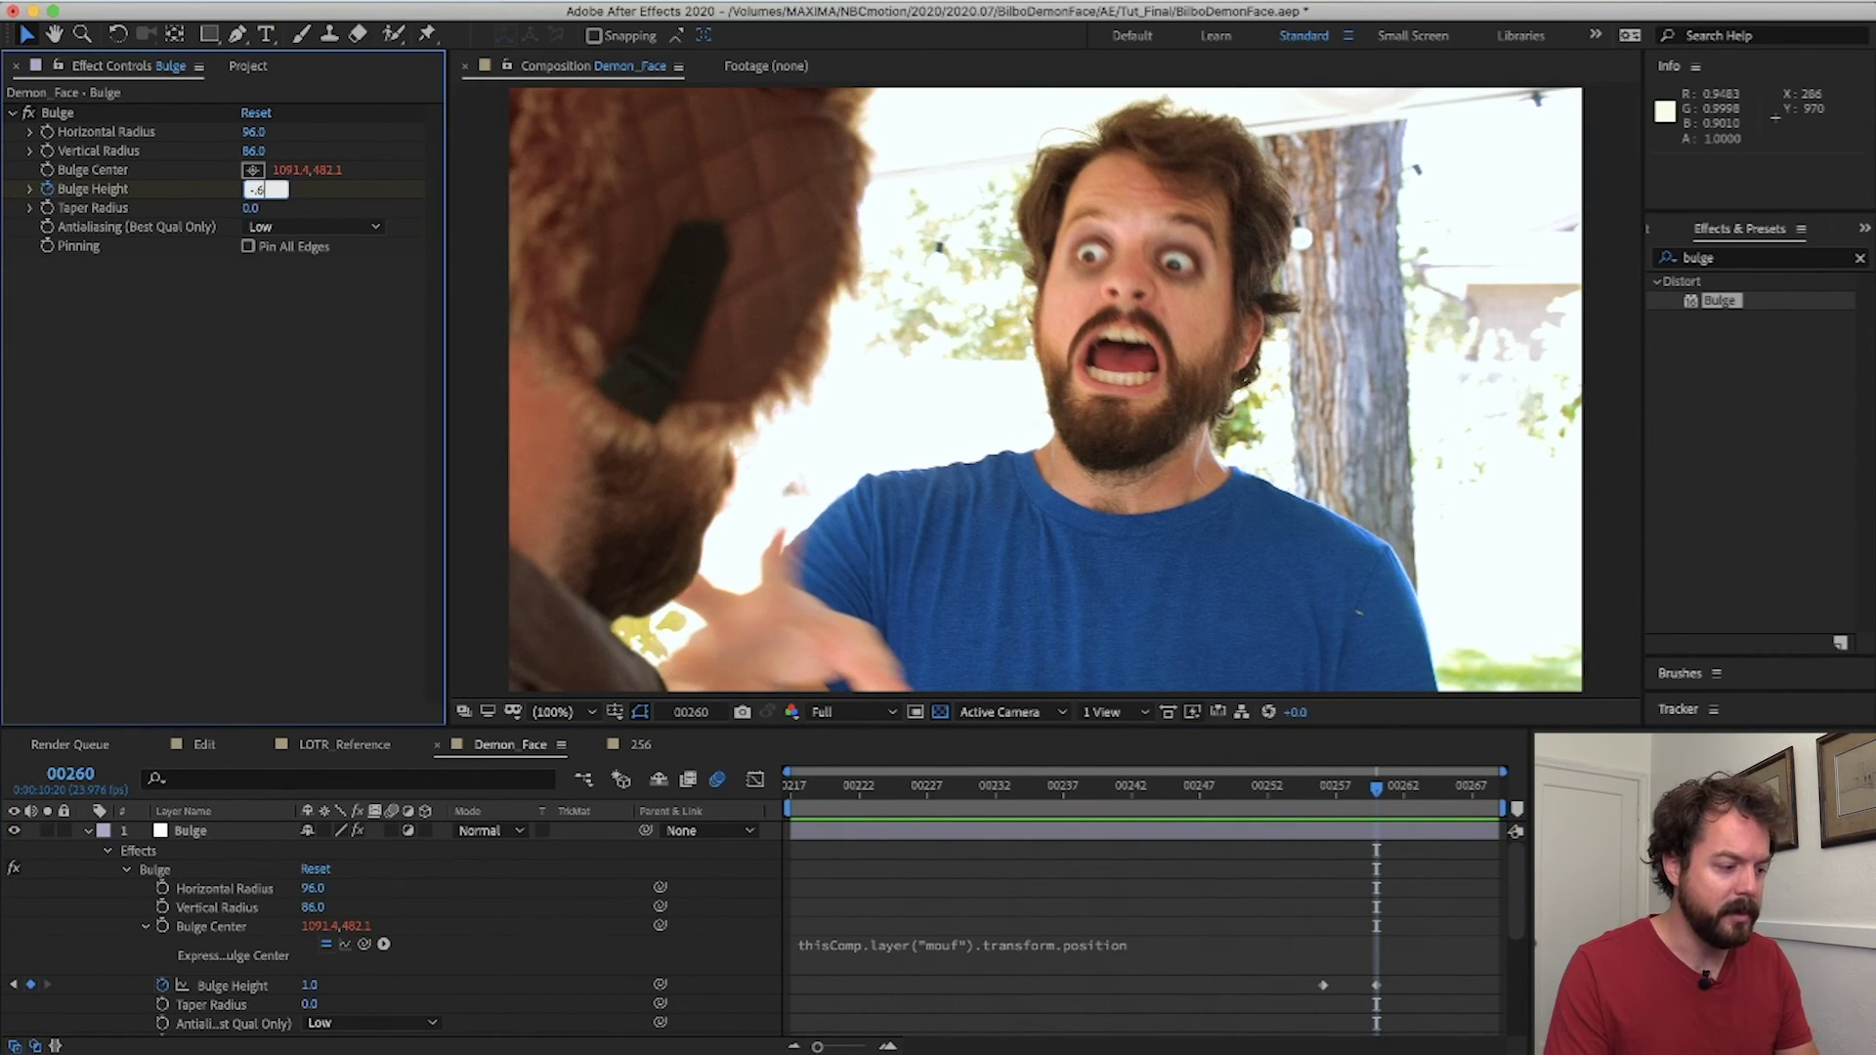
{"action": "key", "text": "Return"}
{"action": "left_click", "coordinate": [1328, 900]}
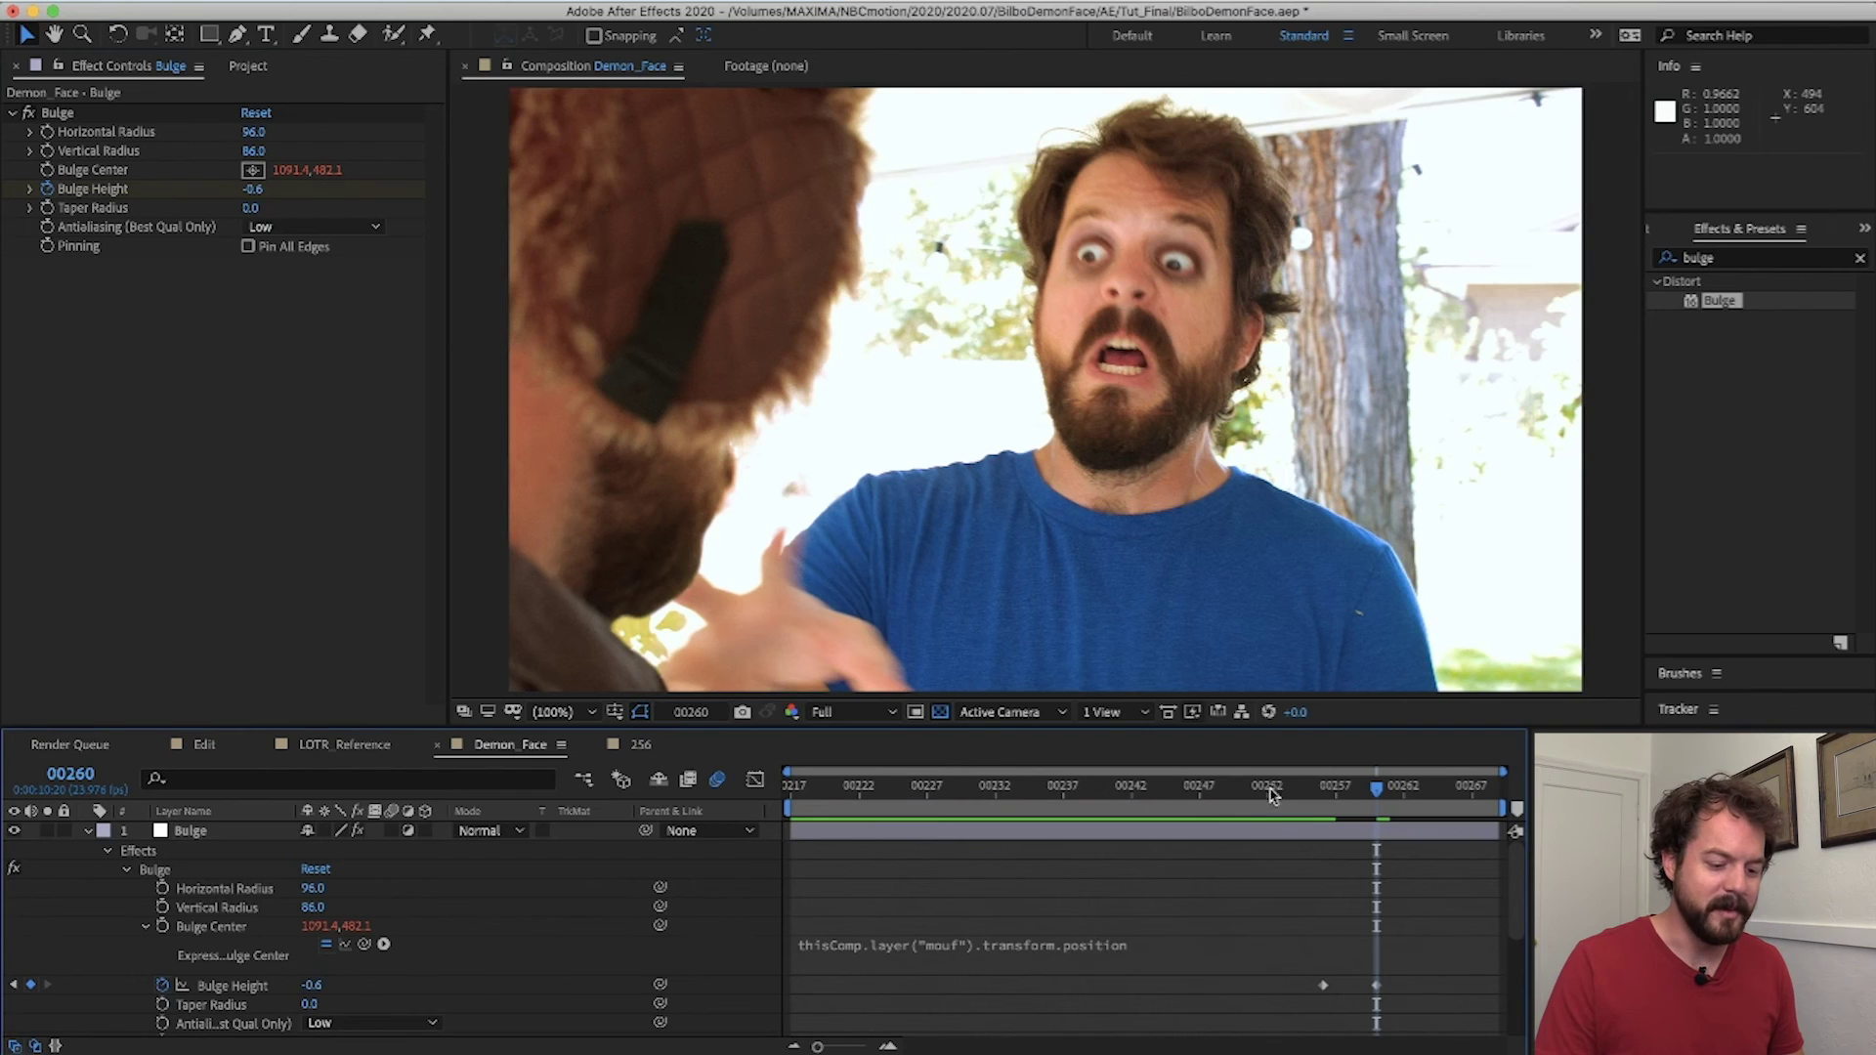
- Scrub to frame 266 and toggle the Bulge layer's visibility to compare the pinched mouth with the original
{"action": "left_click_drag", "start_coordinate": [1265, 804], "coordinate": [1457, 958]}
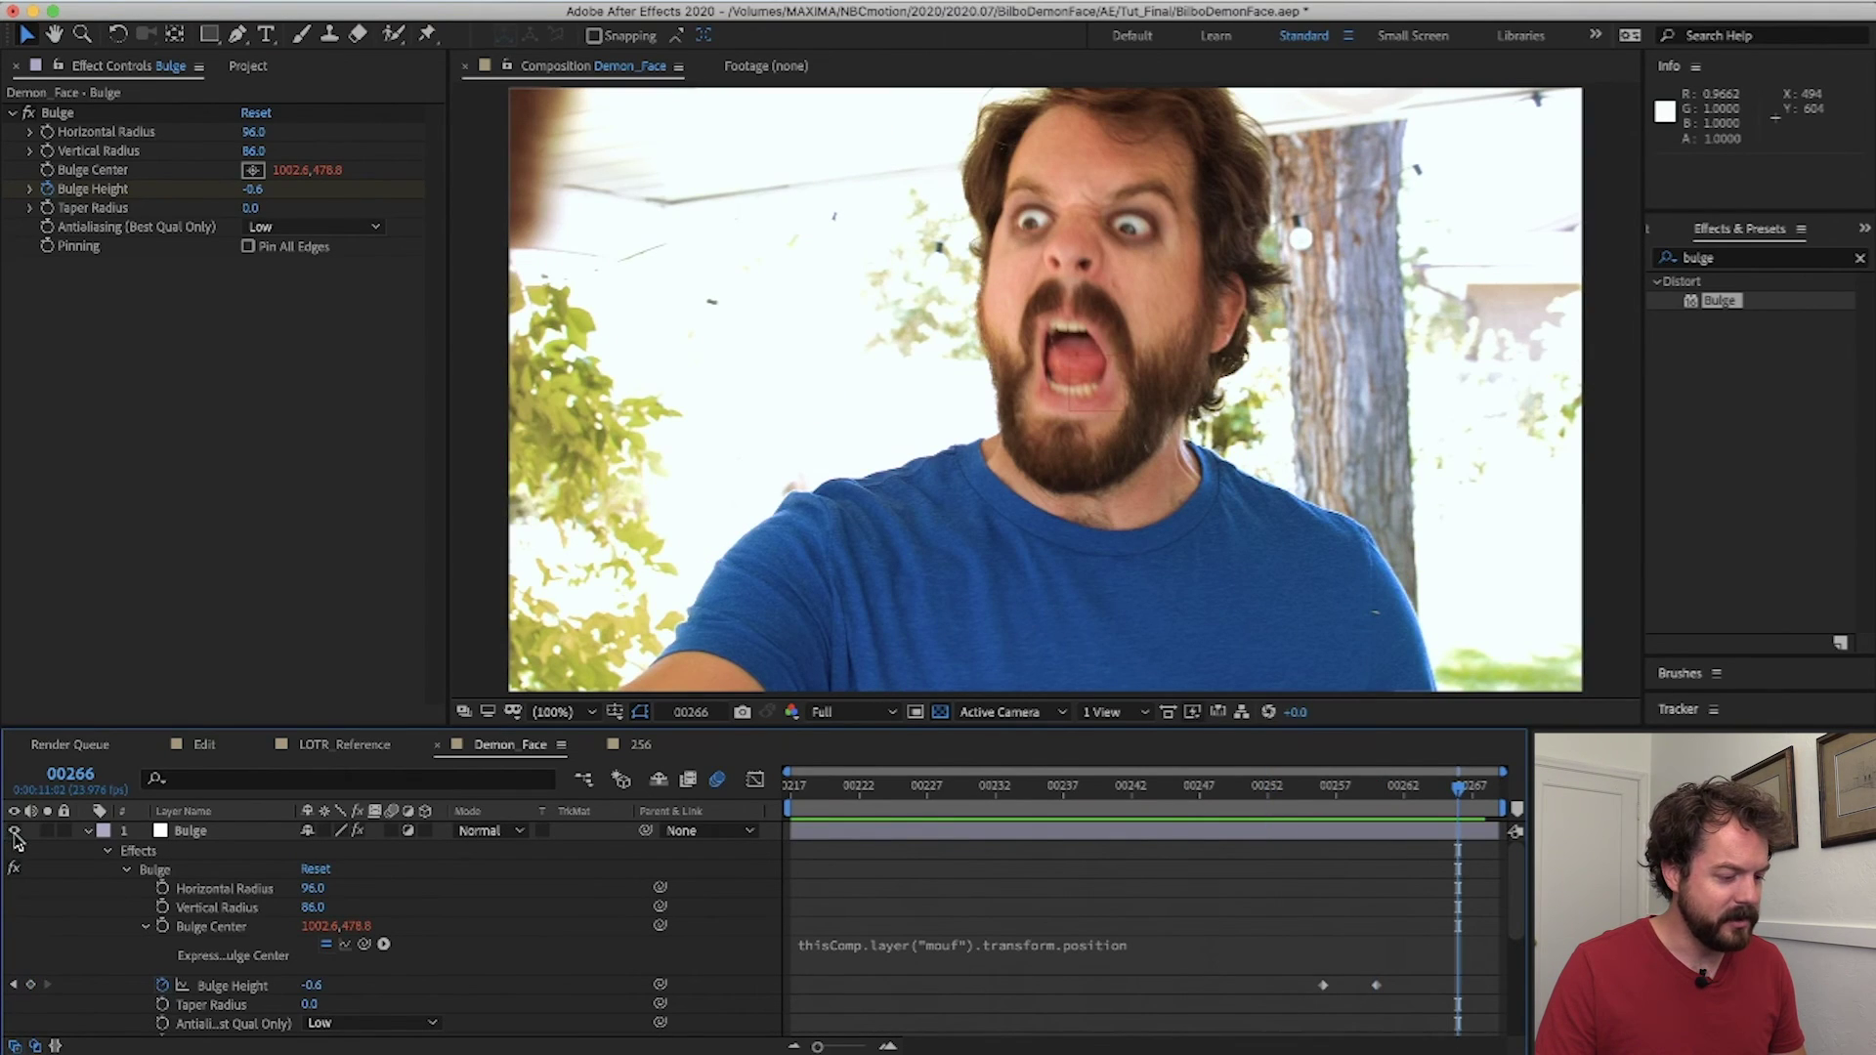
{"action": "left_click", "coordinate": [14, 831]}
{"action": "left_click", "coordinate": [14, 832]}
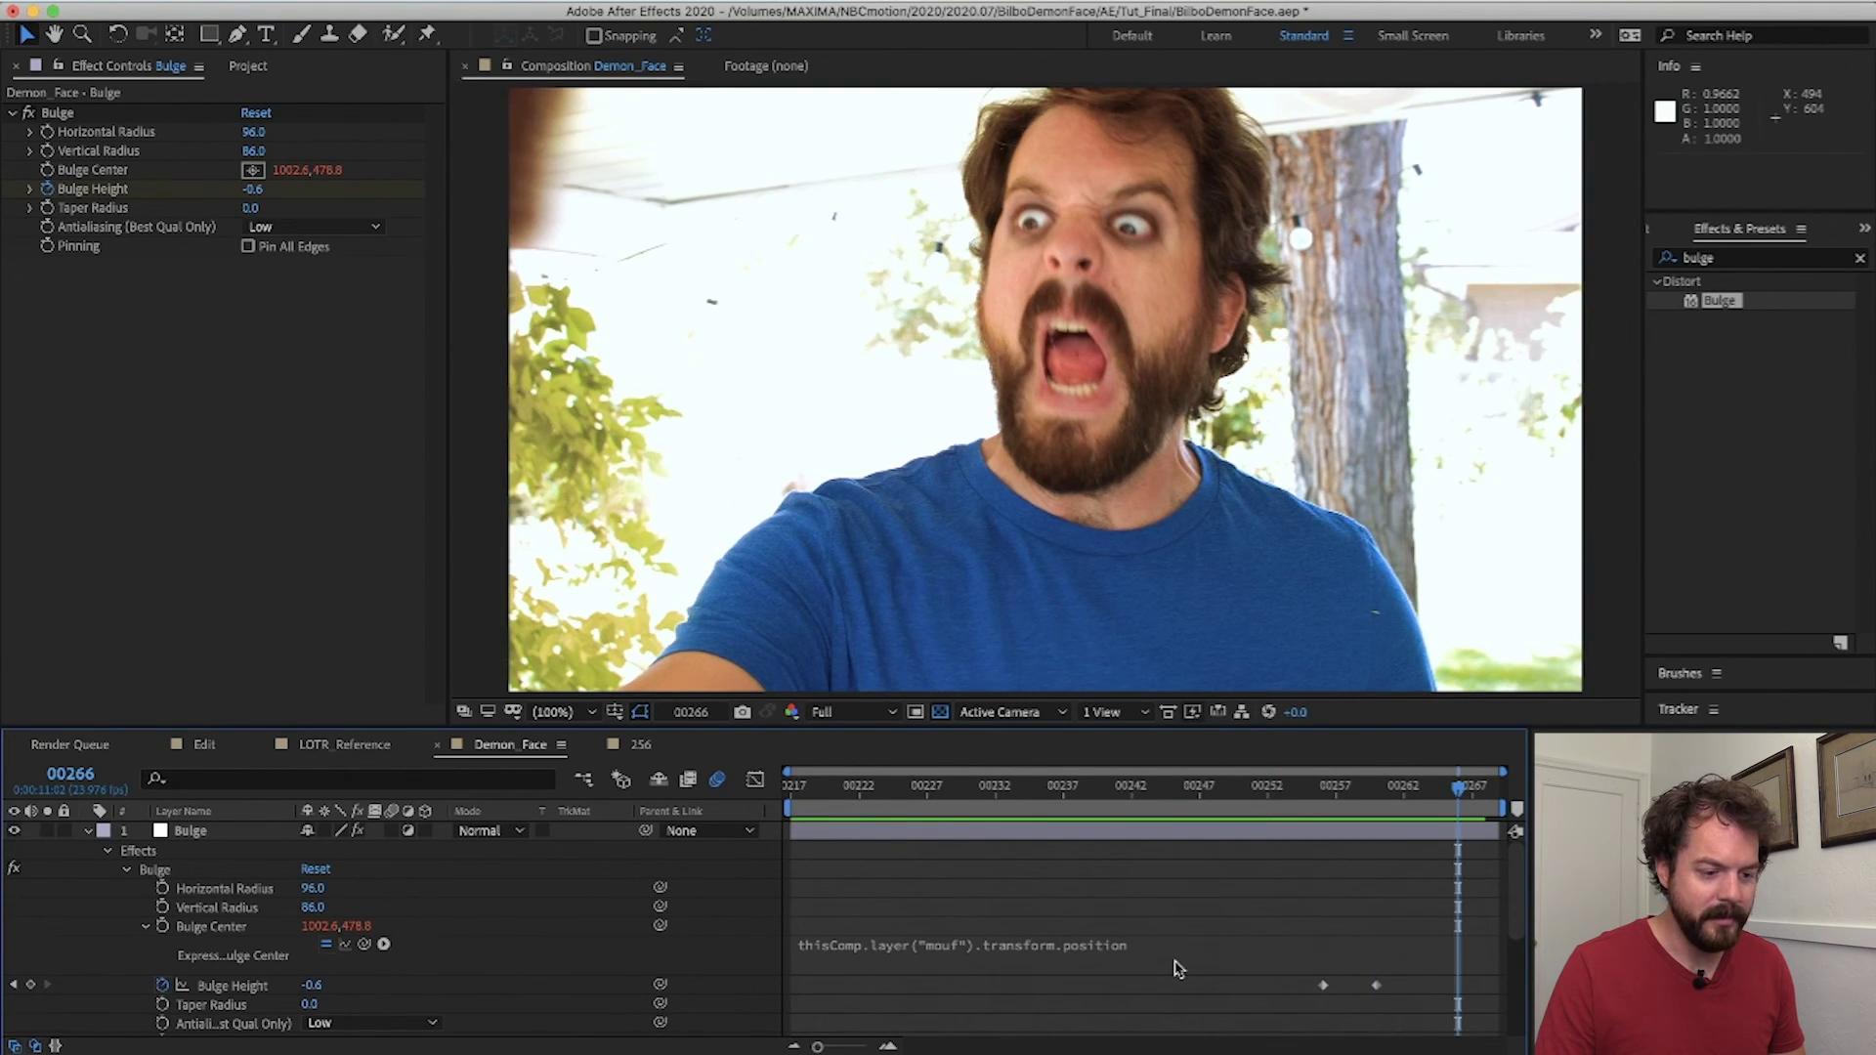
- Solo and unsolo the source footage layer at frame 268 to compare the original face with the full effect
{"action": "key", "text": "Page_Down"}
{"action": "key", "text": "Page_Down"}
{"action": "scroll", "coordinate": [304, 925], "scroll_direction": "down", "scroll_amount": 5}
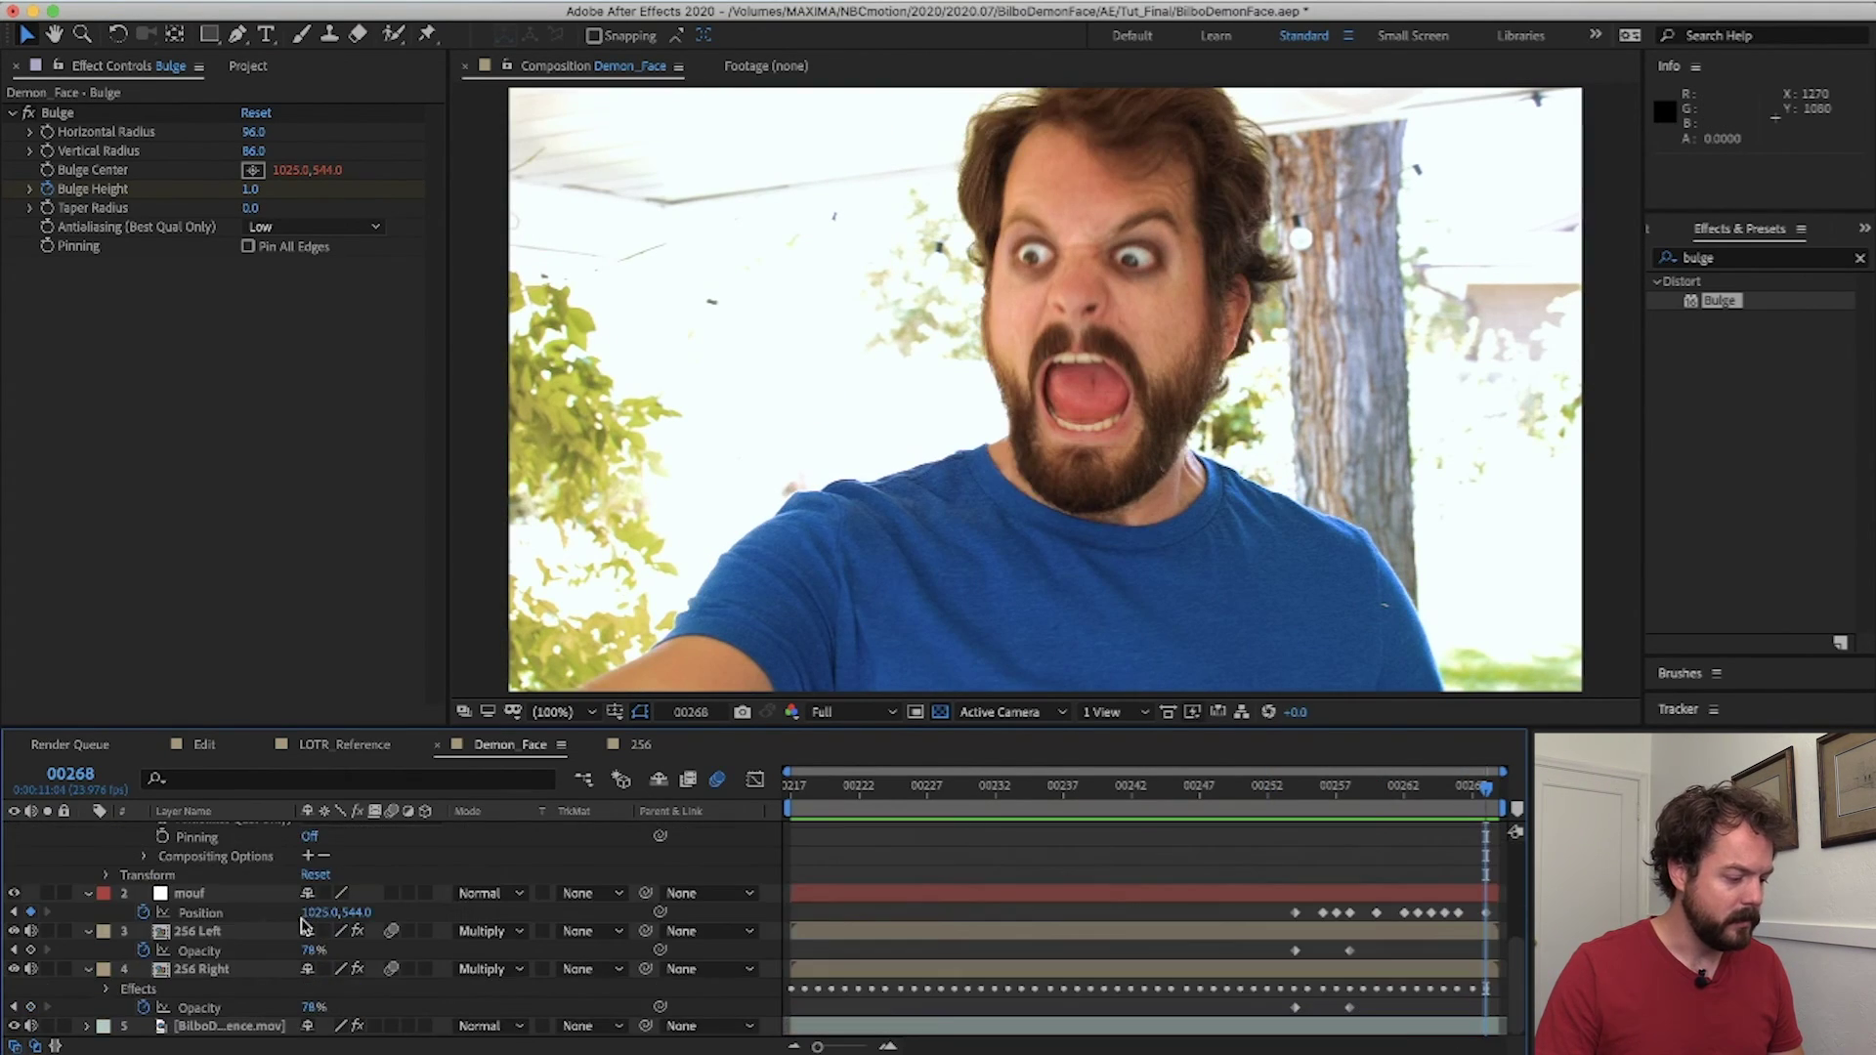
{"action": "left_click", "coordinate": [46, 1026]}
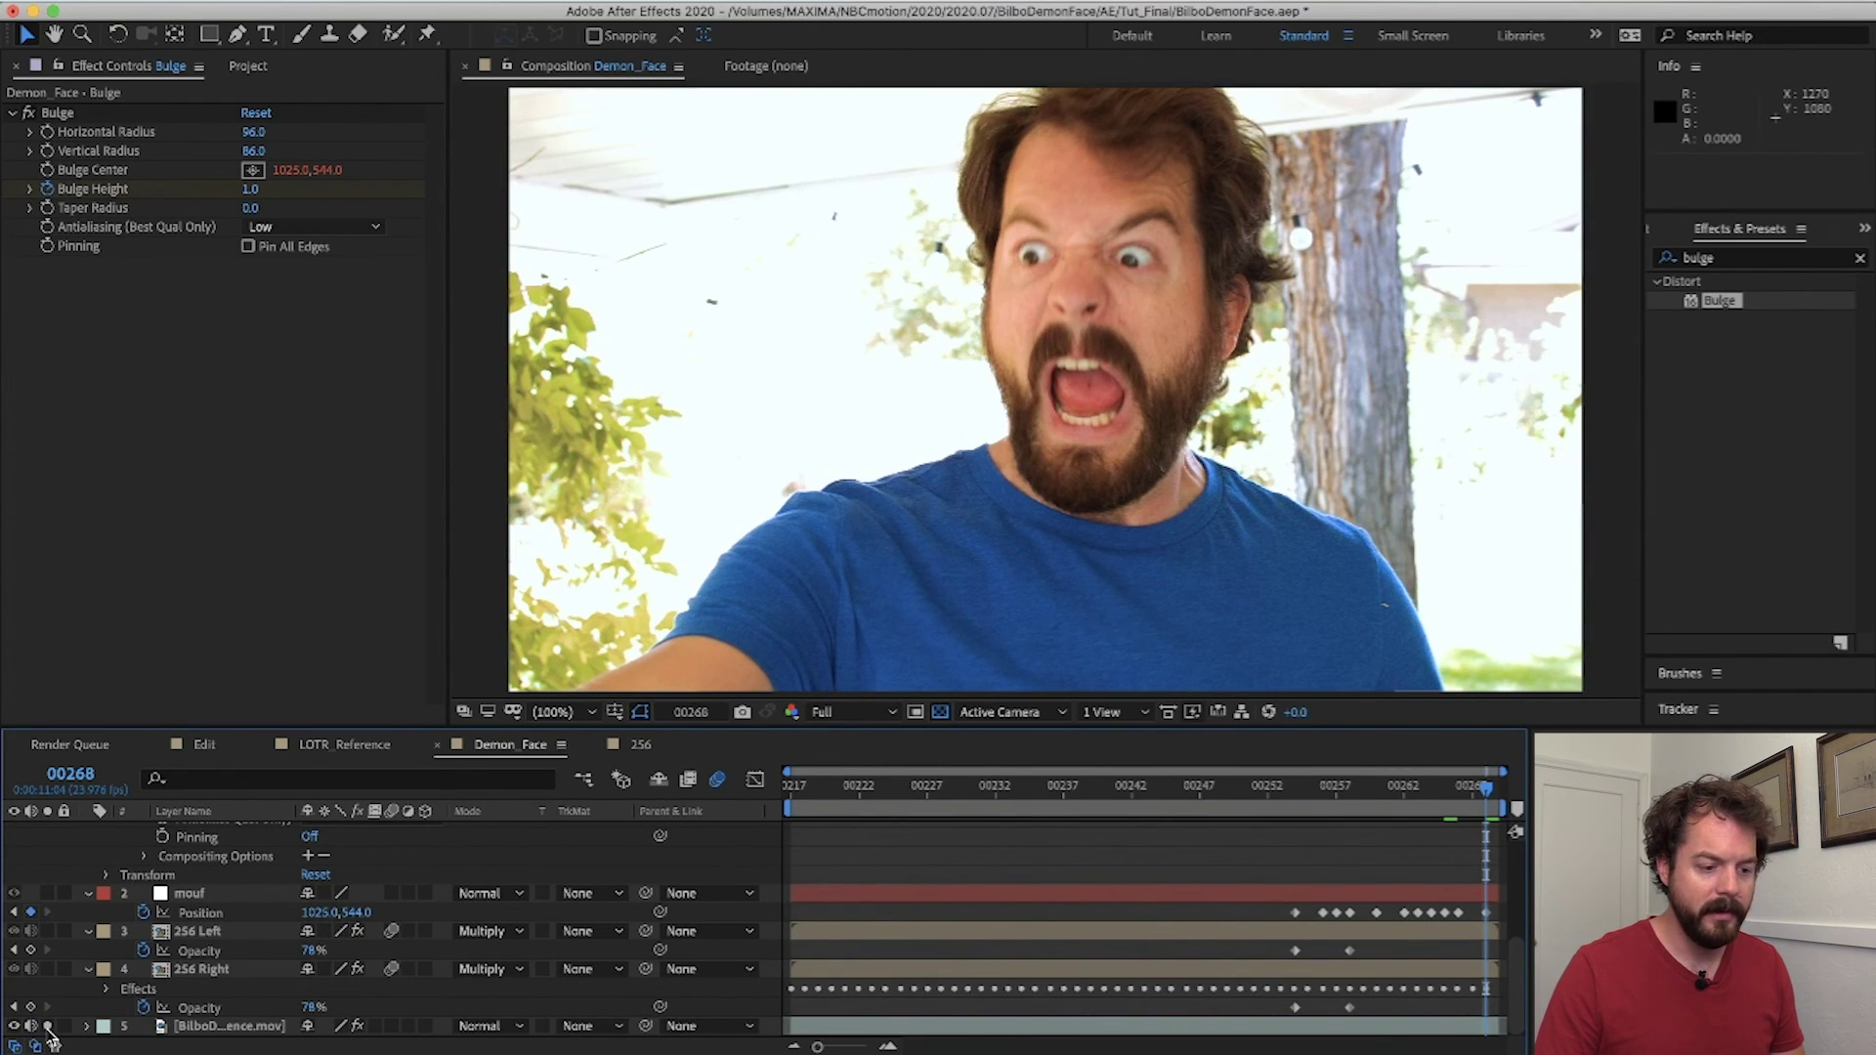
{"action": "left_click", "coordinate": [48, 1028]}
{"action": "left_click", "coordinate": [48, 1027]}
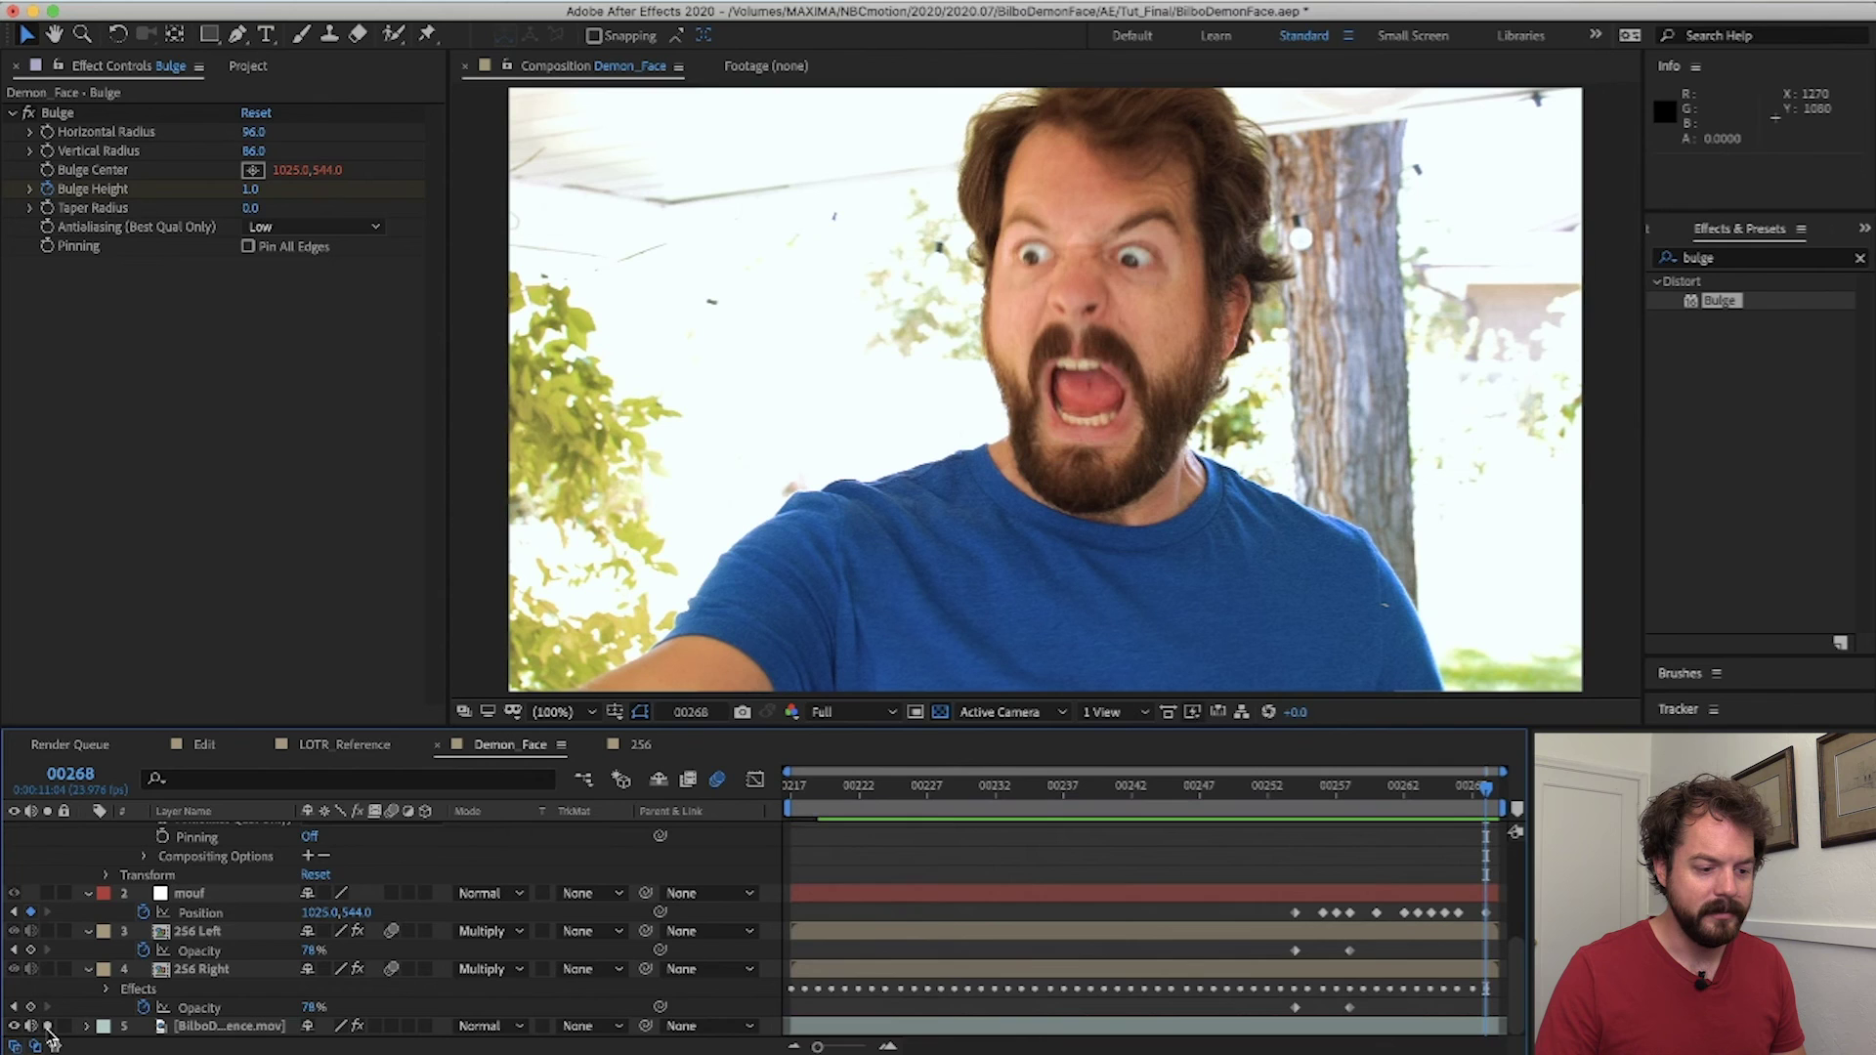
{"action": "left_click", "coordinate": [47, 1028]}
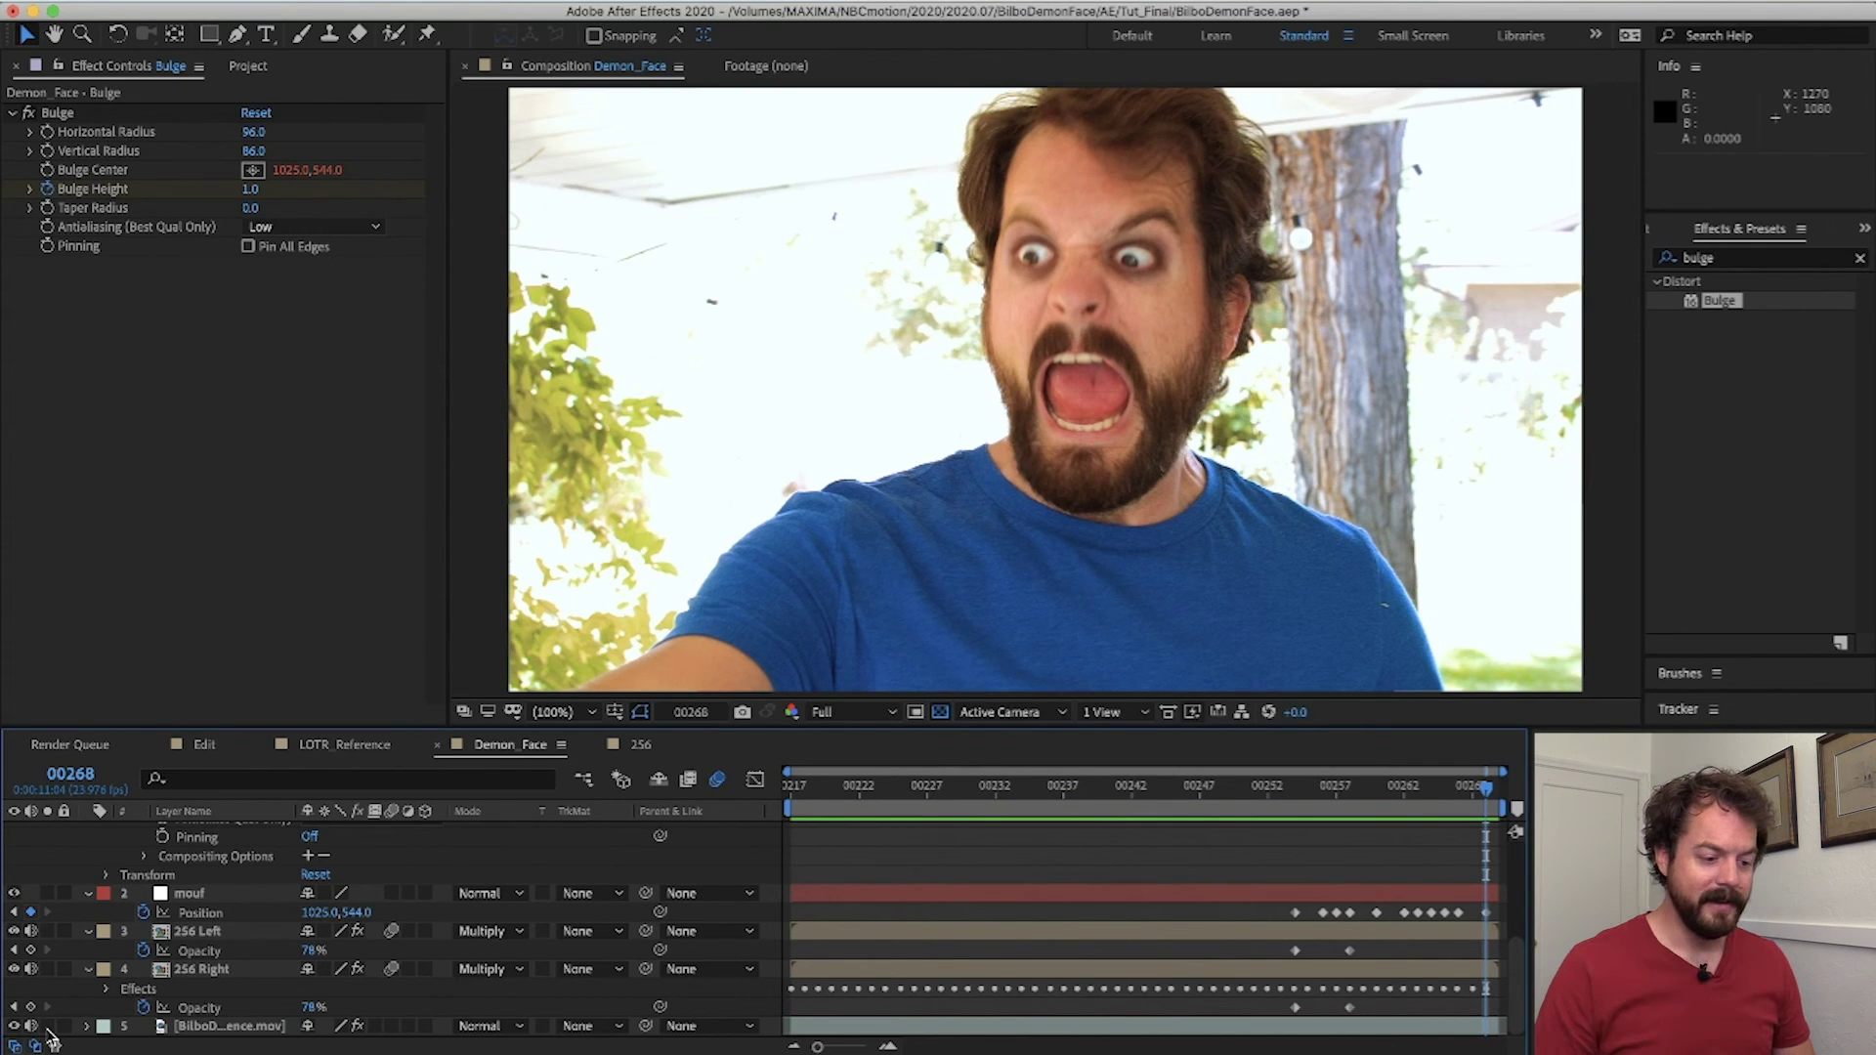